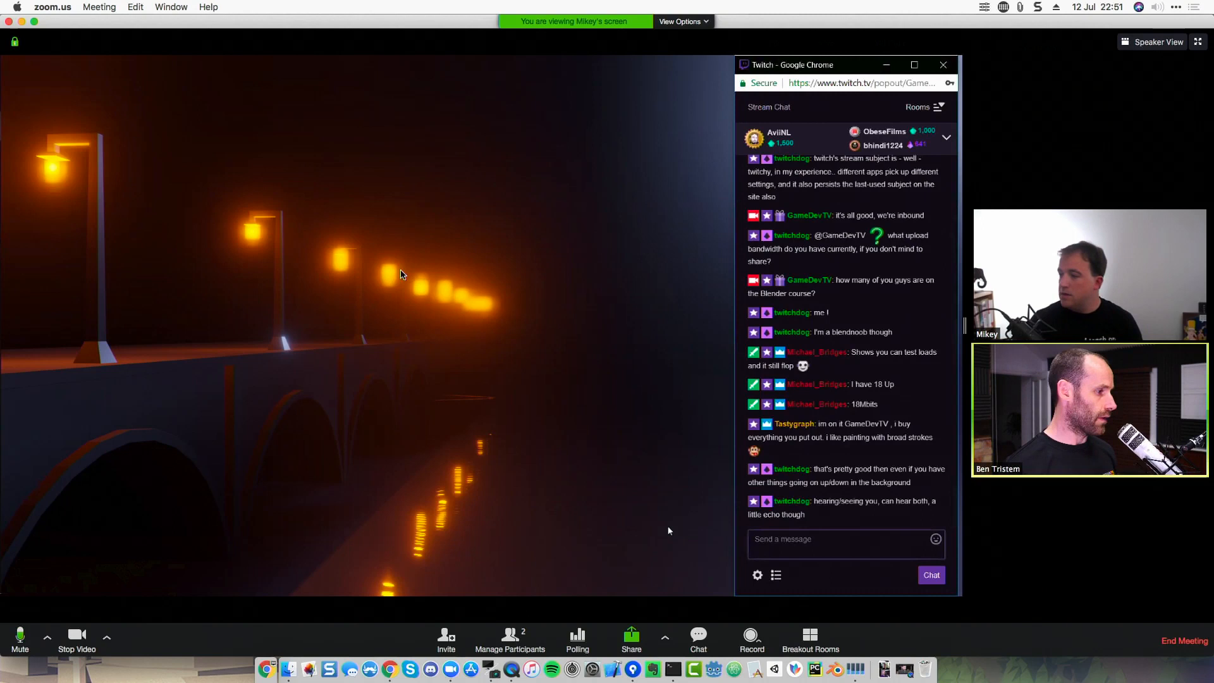
Set the meeting speaker to Same as System and the system's sound output to Internal Speakers
click(48, 637)
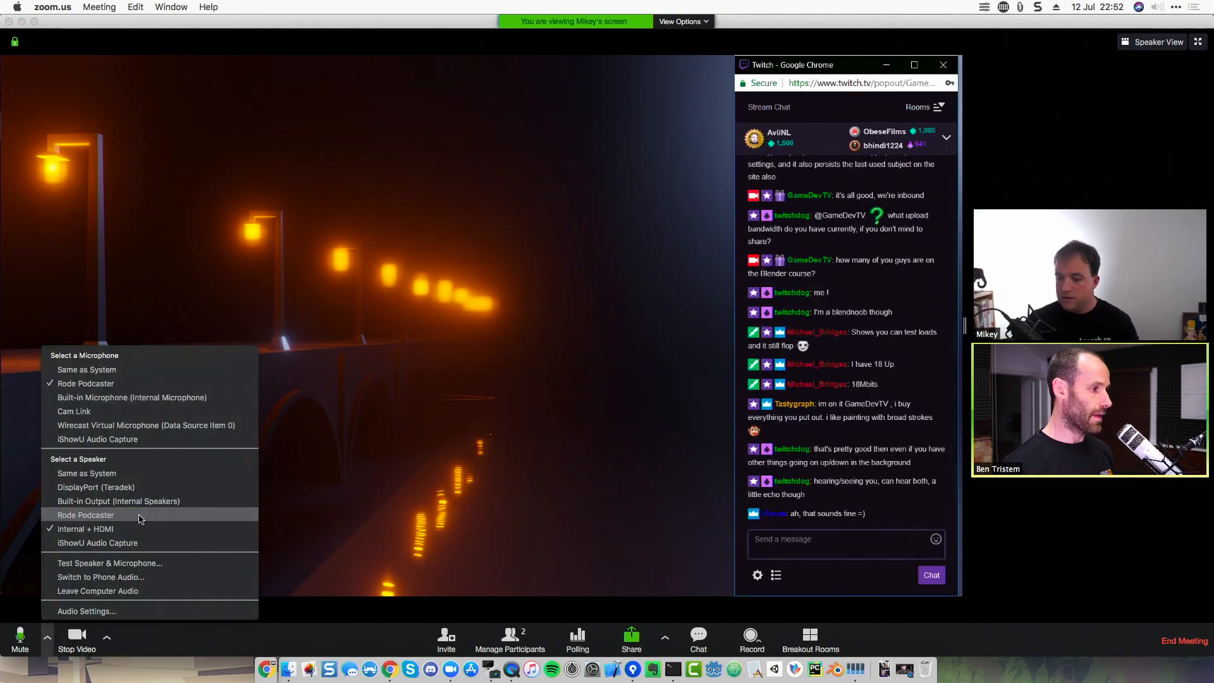
click(144, 474)
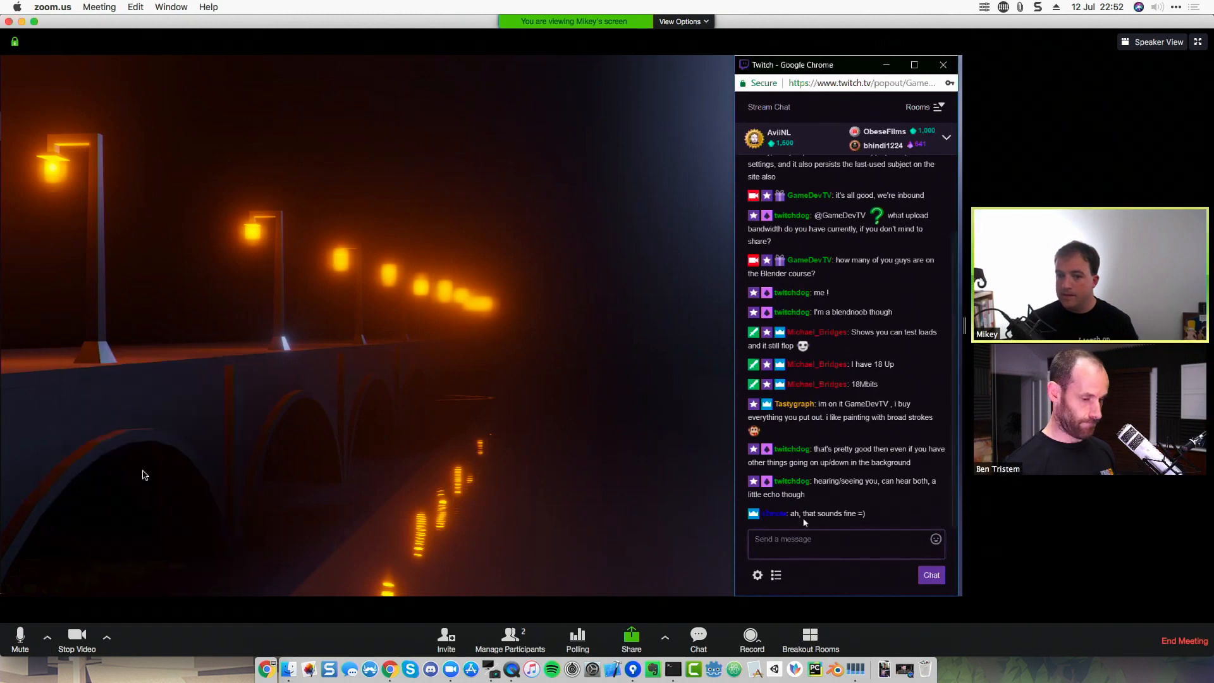
click(1159, 8)
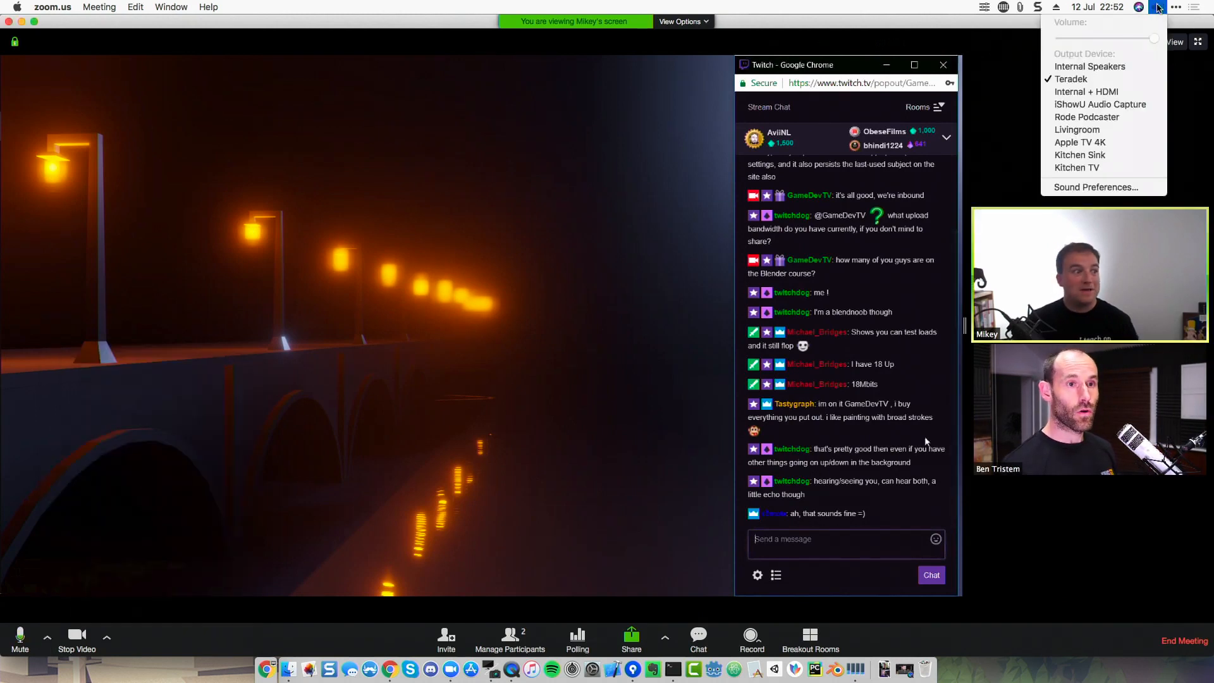
click(1129, 66)
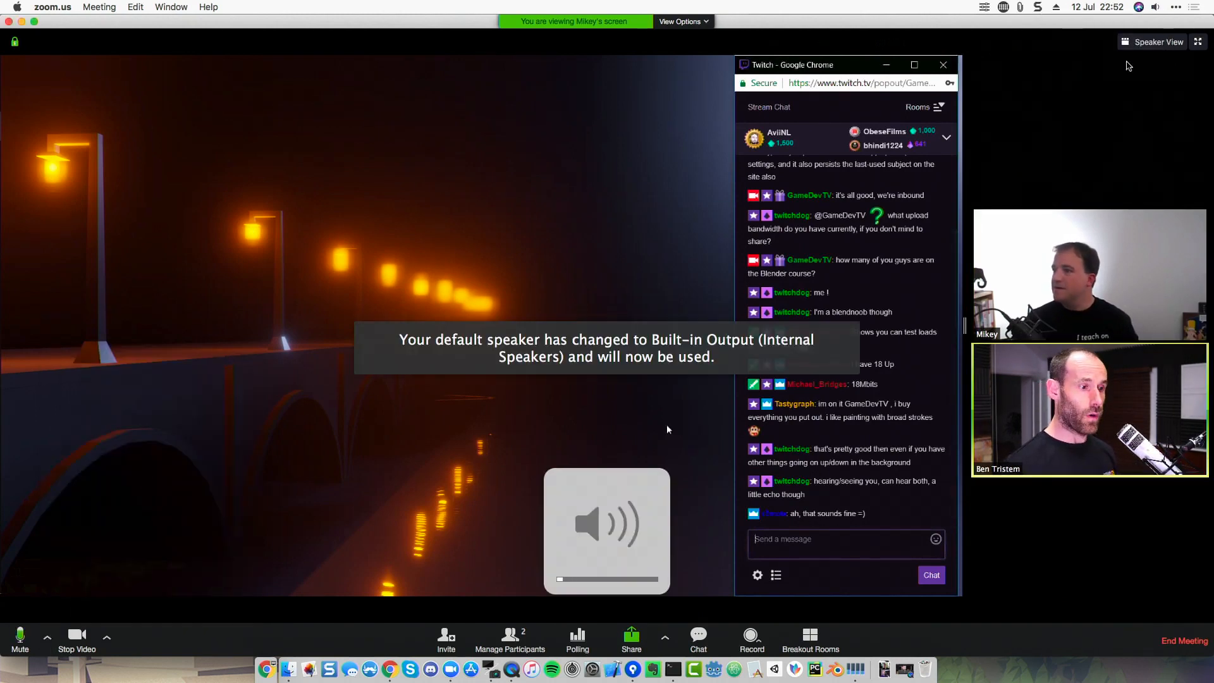
Switch both the system's sound output and the meeting speaker to Internal + HDMI
click(1155, 7)
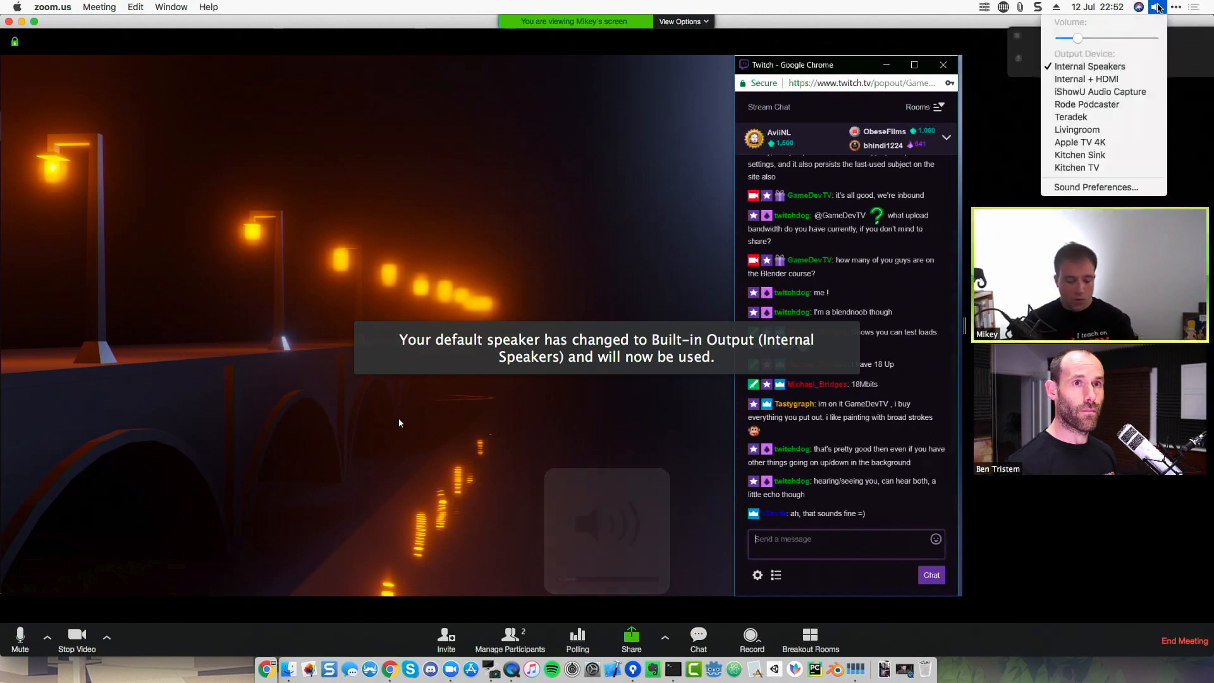
click(1086, 79)
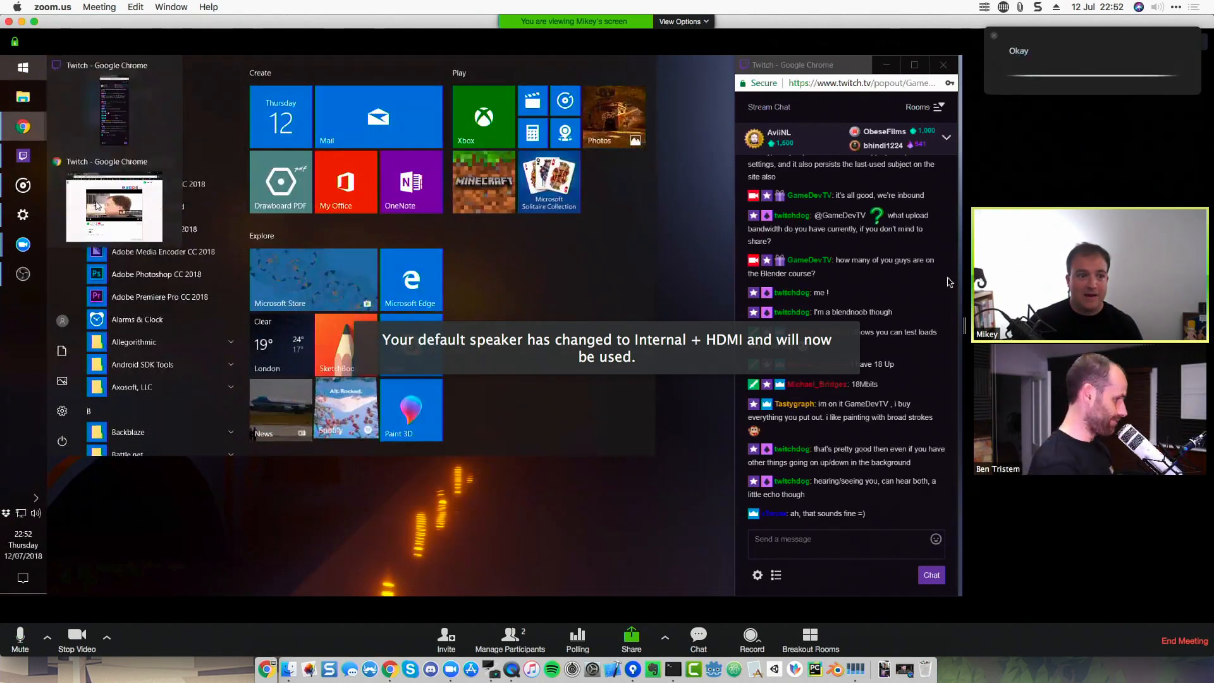
click(47, 638)
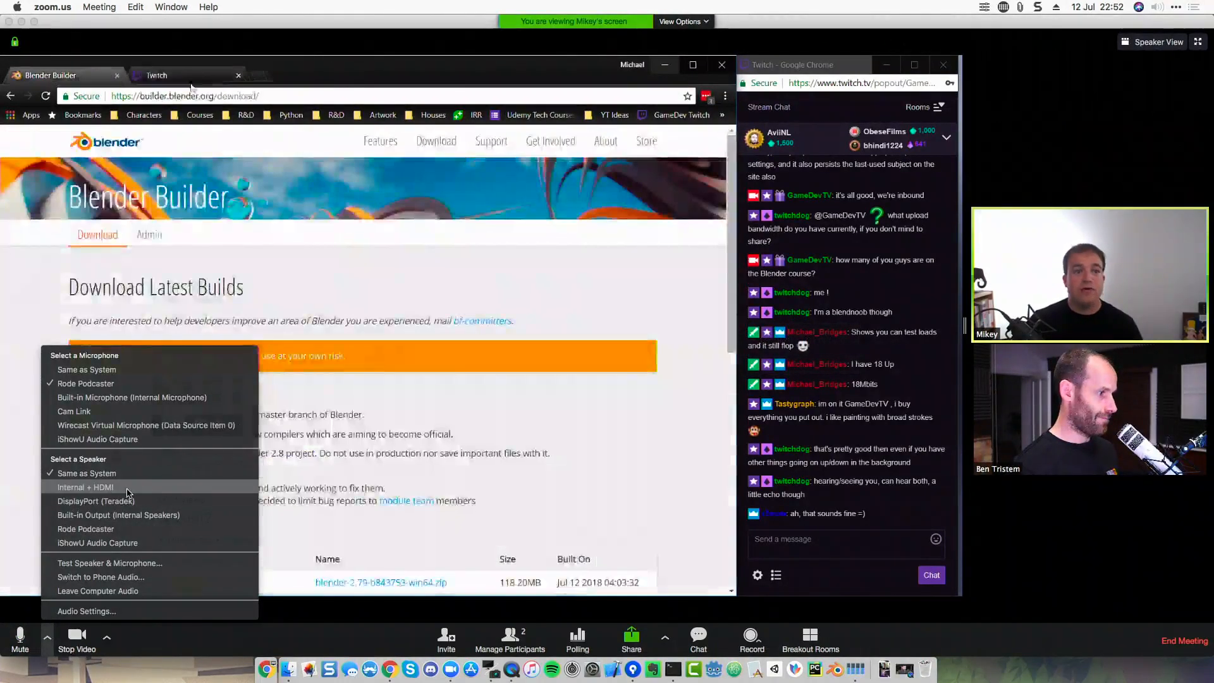
click(127, 490)
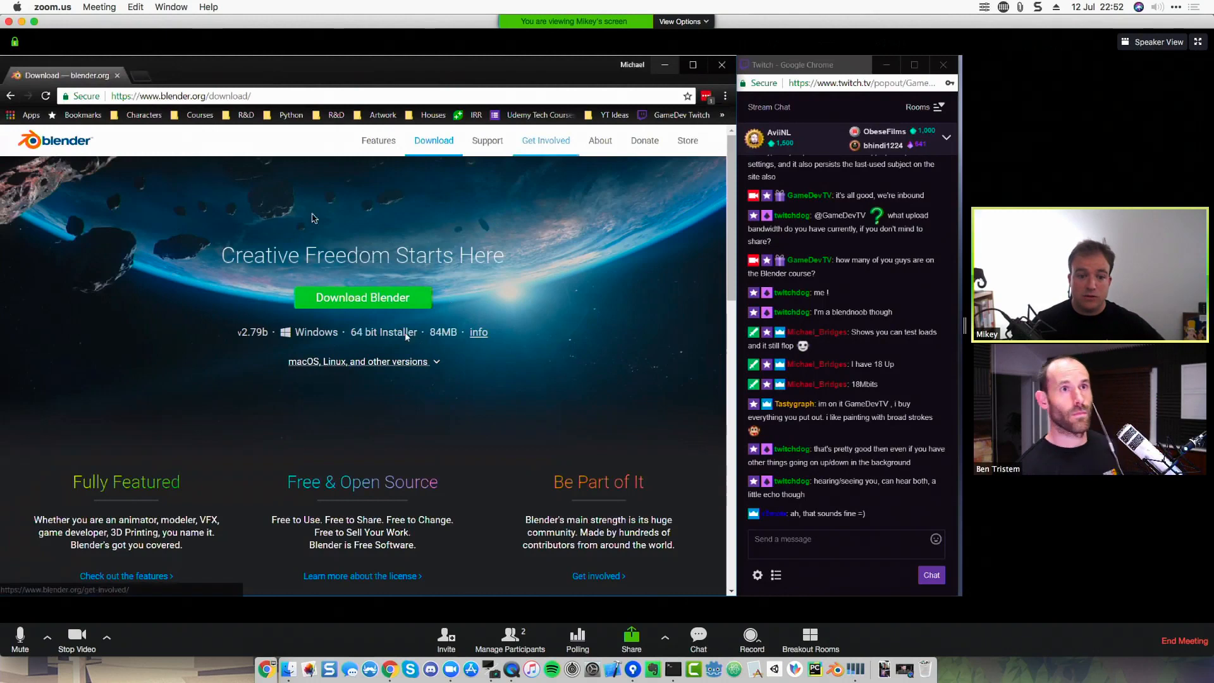
Check the app routing and per-app volume levels in Sound Control
click(986, 9)
click(986, 9)
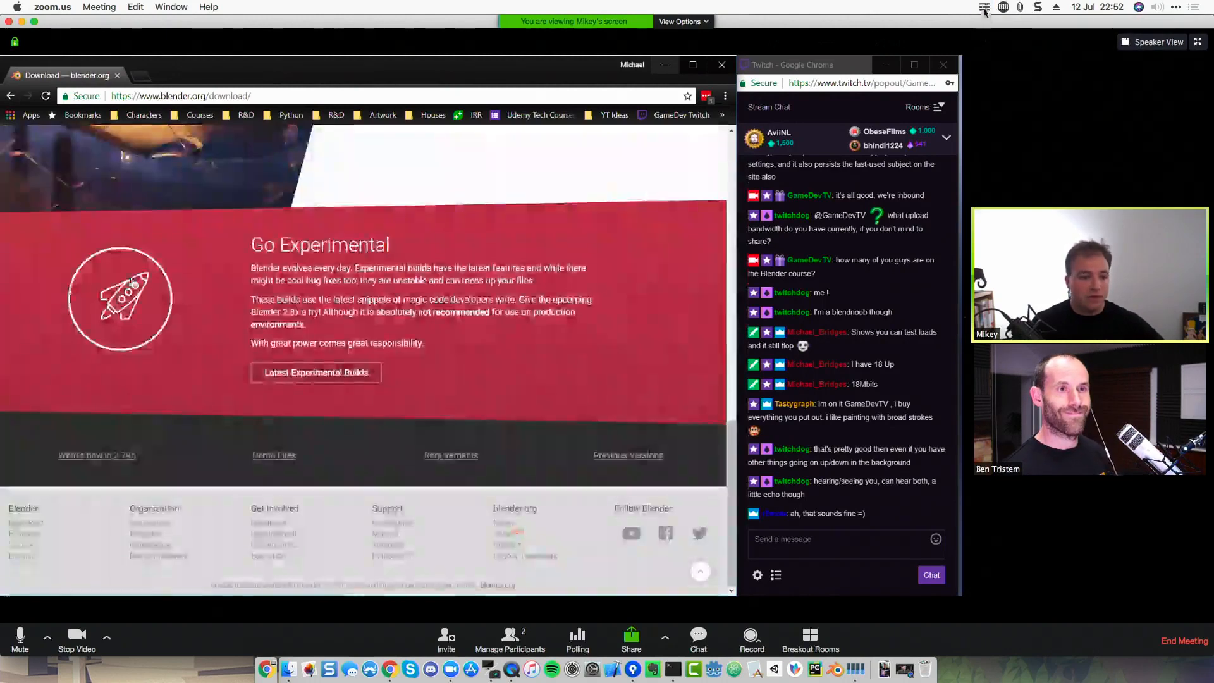
click(985, 8)
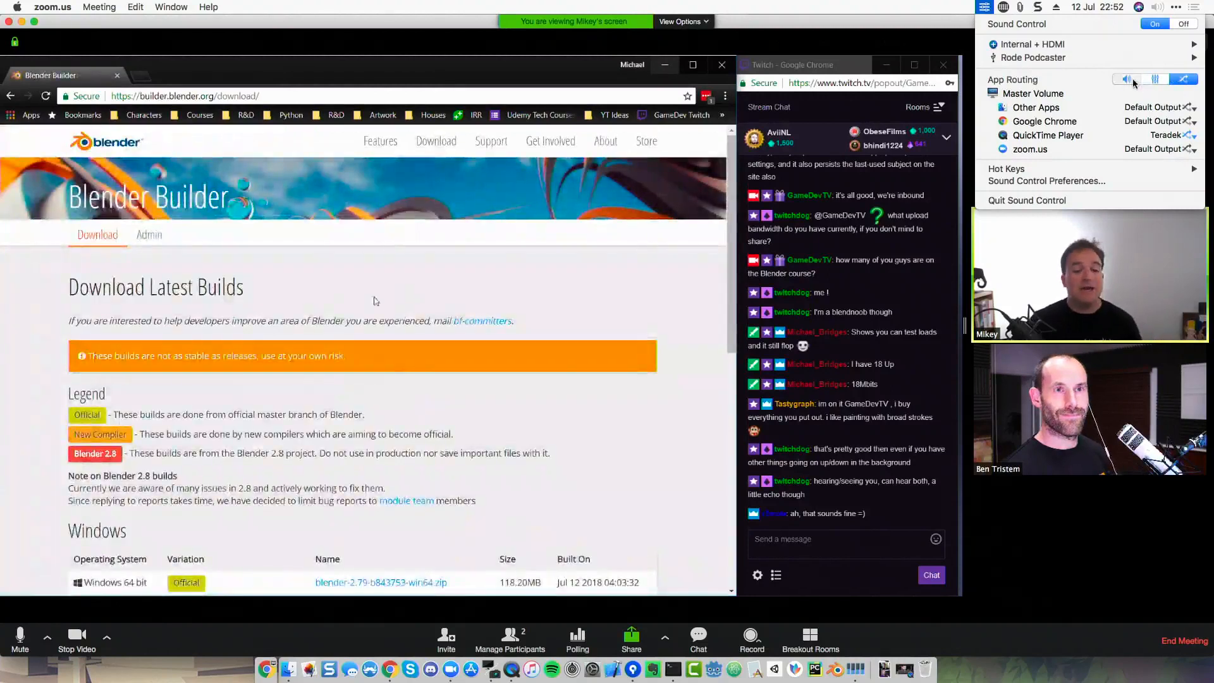
click(1132, 80)
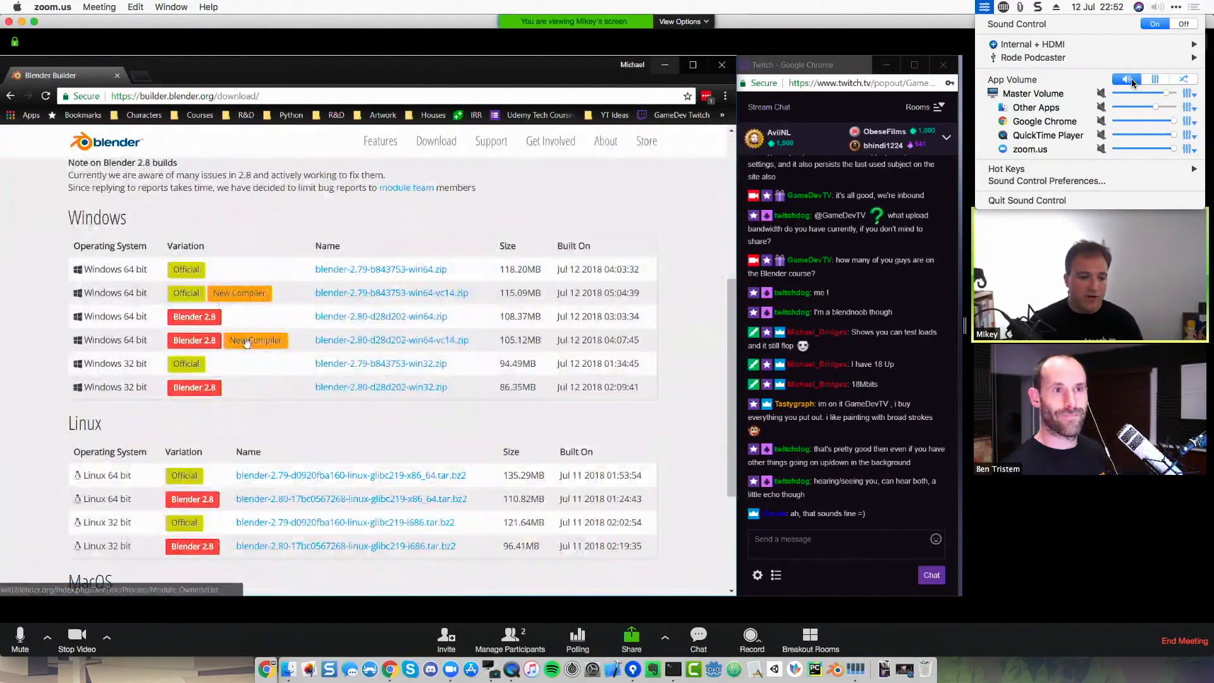
click(990, 9)
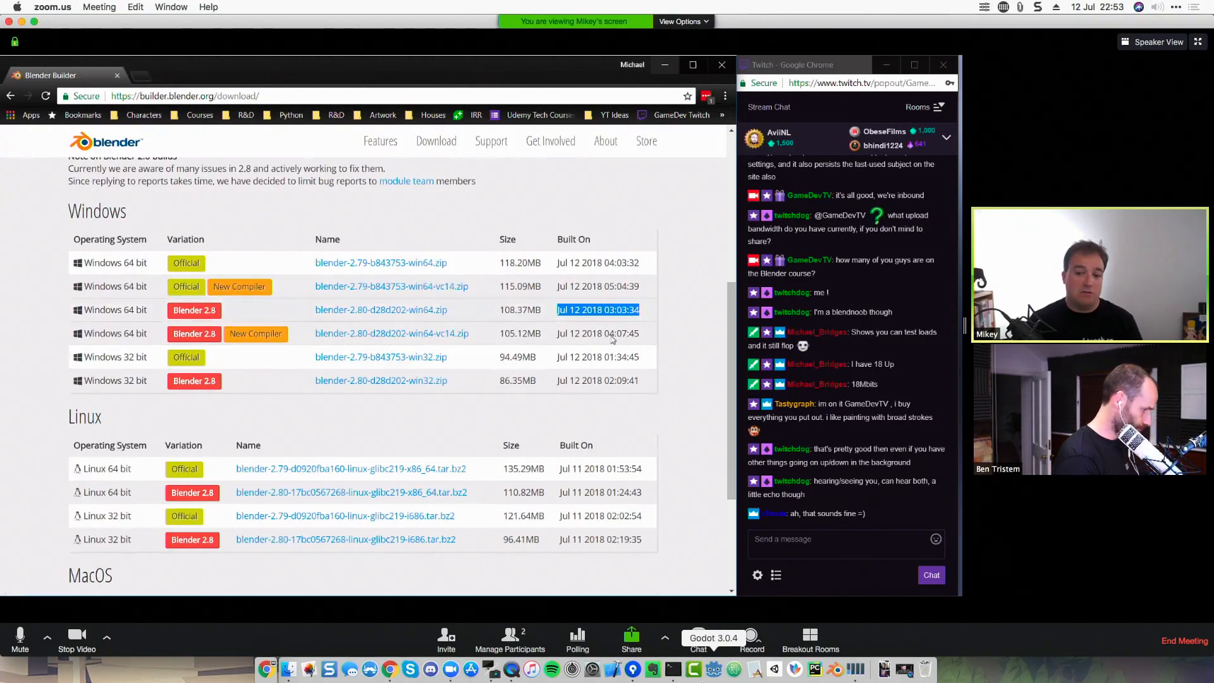
Download the Windows 64-bit Blender 2.8 build blender-2.80-d28d202-win64.zip from the Blender Builder page
click(437, 311)
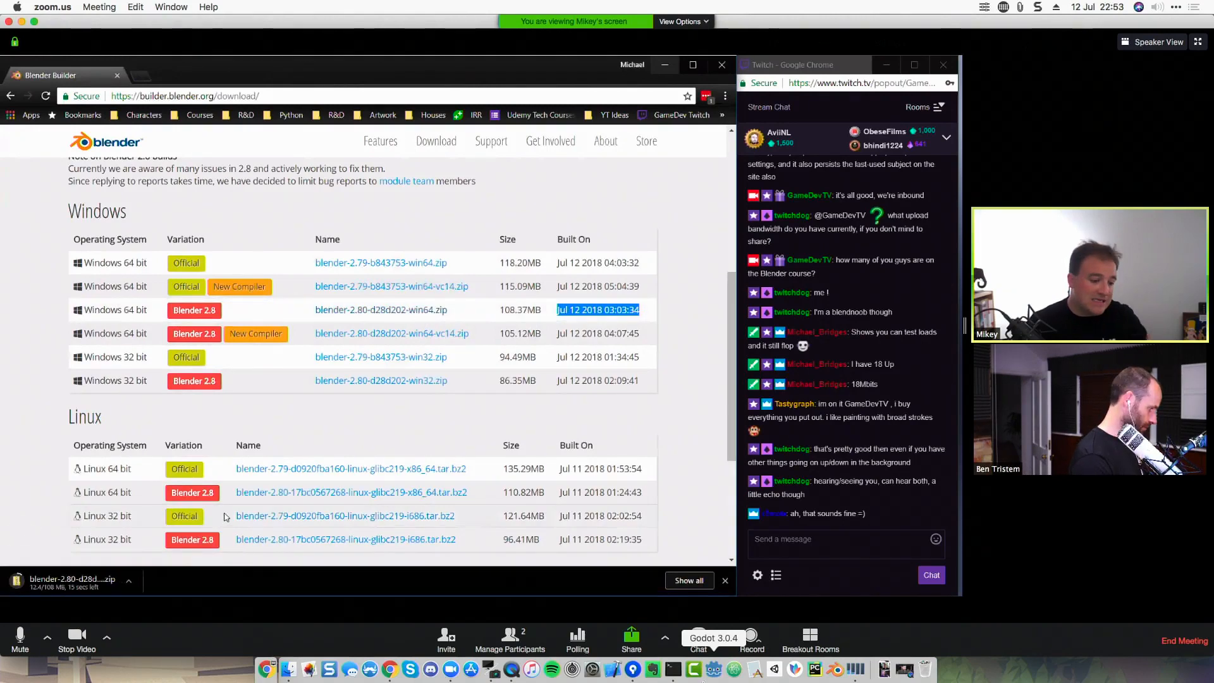
click(47, 642)
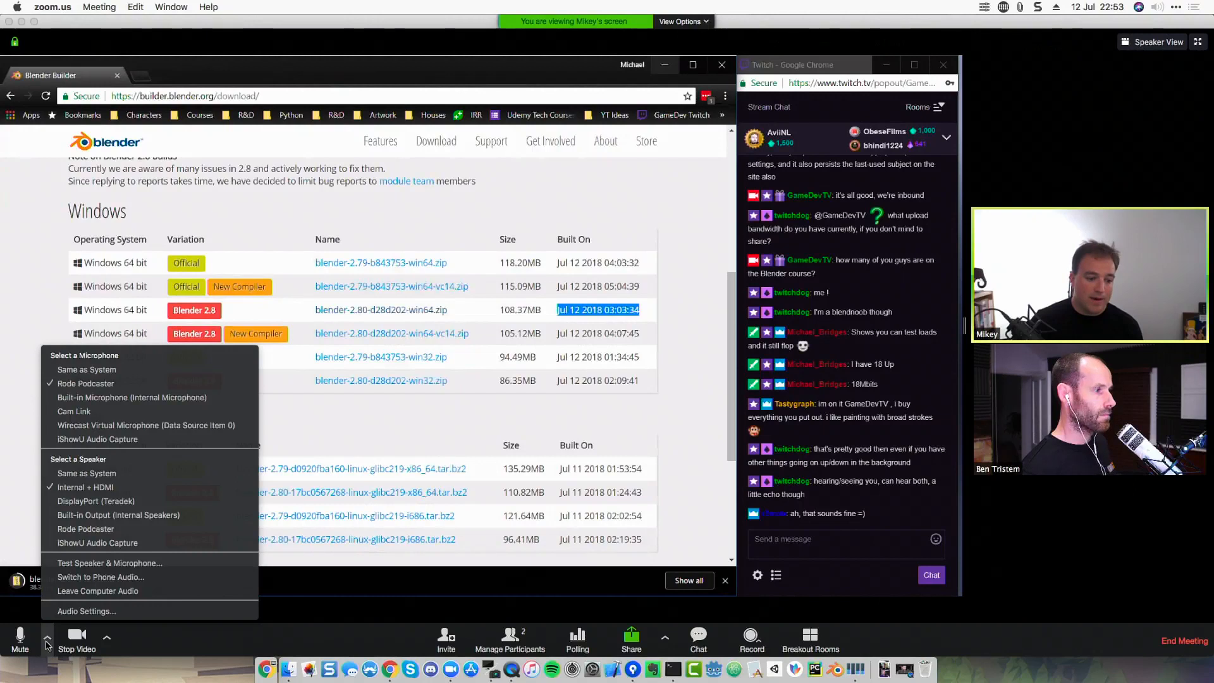
click(48, 642)
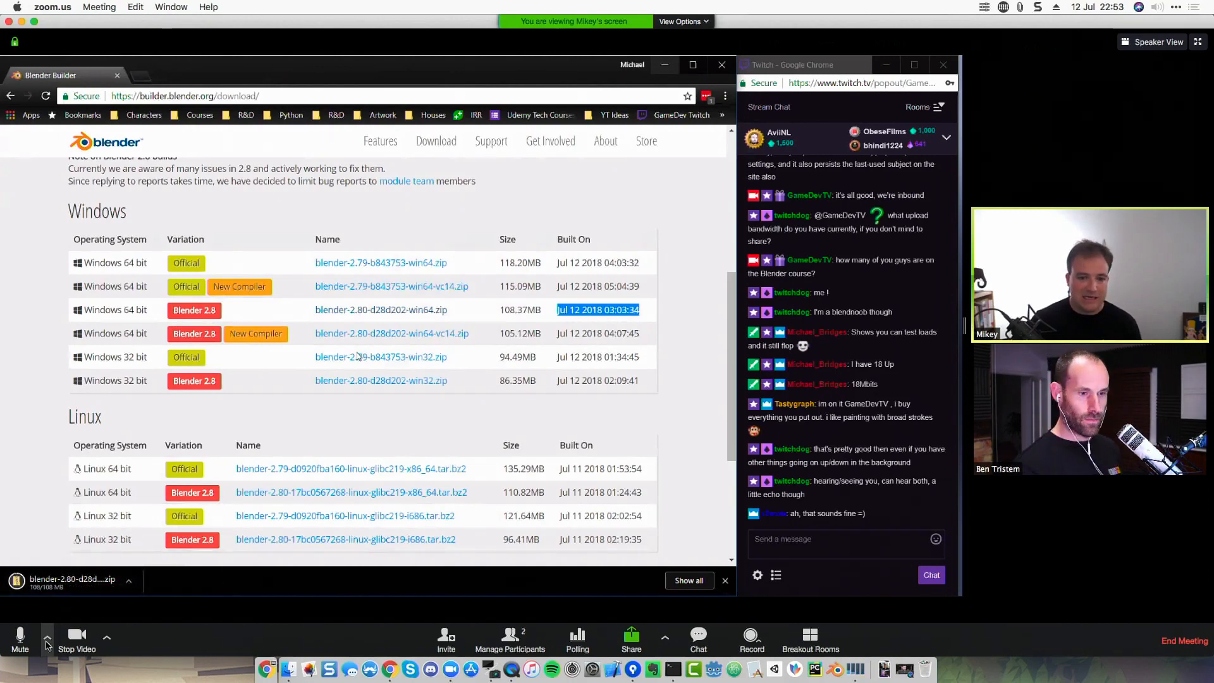
Quit the system monitoring app that is running in the Dock
right_click(856, 670)
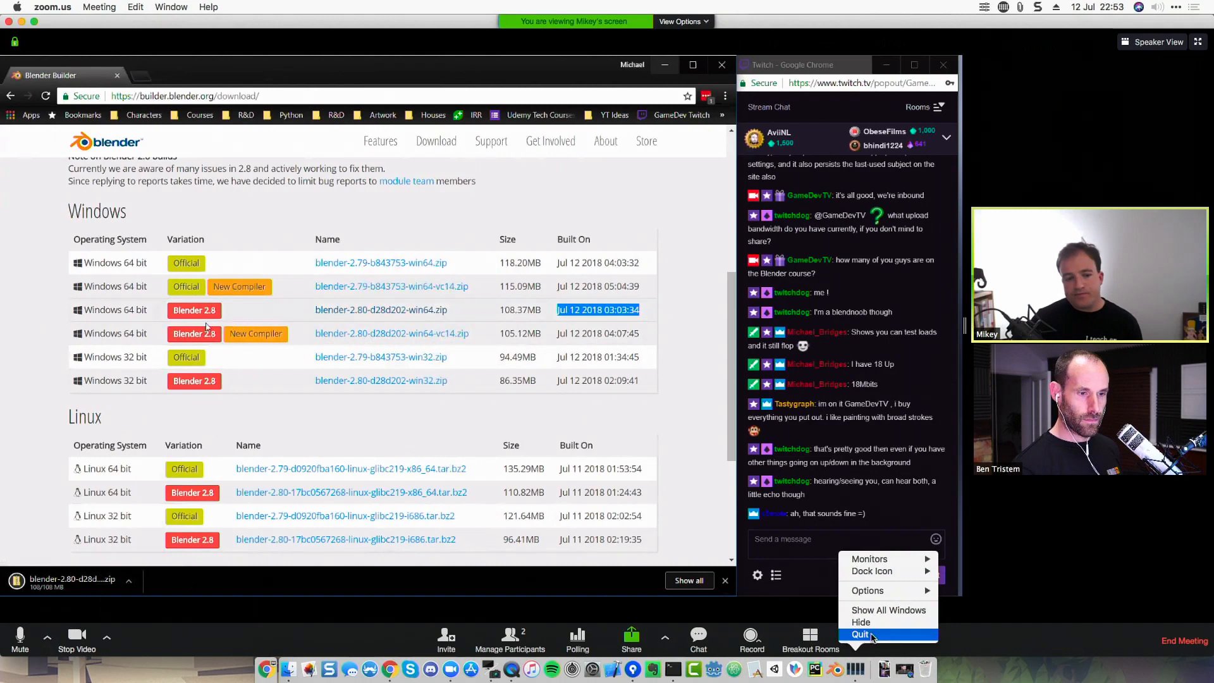
click(873, 636)
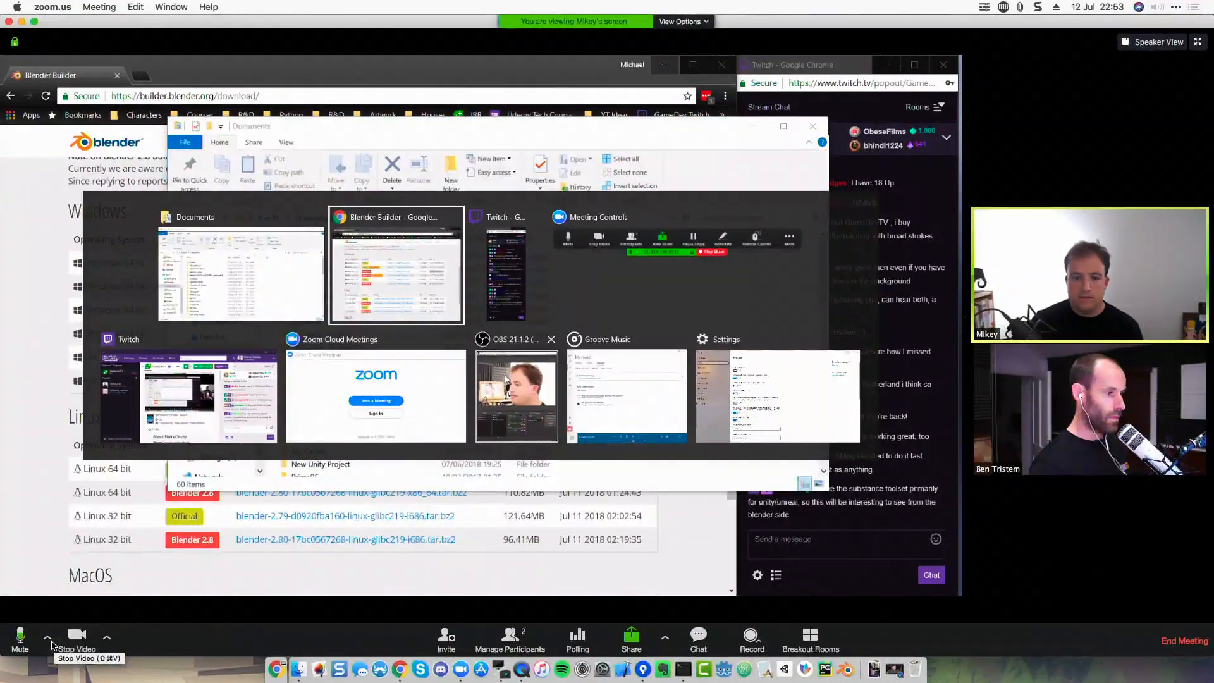
click(48, 639)
click(49, 640)
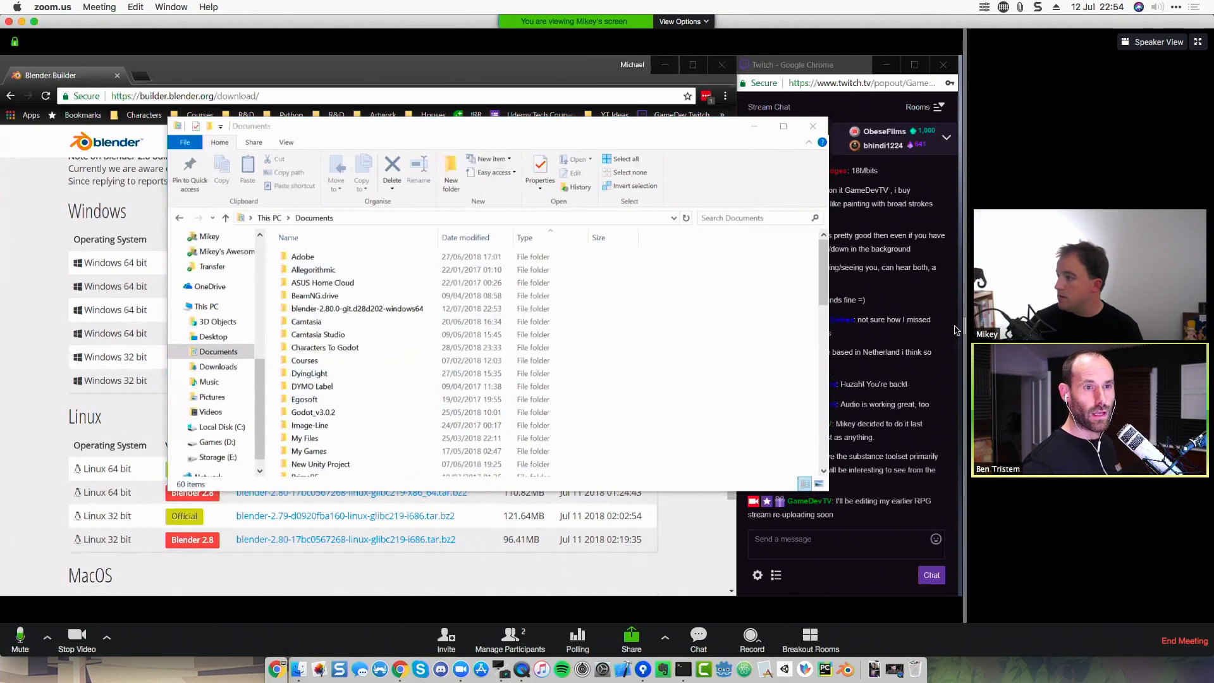
Put the meeting window in full screen and enlarge the shared screen area relative to the participant videos
drag(964, 326, 806, 342)
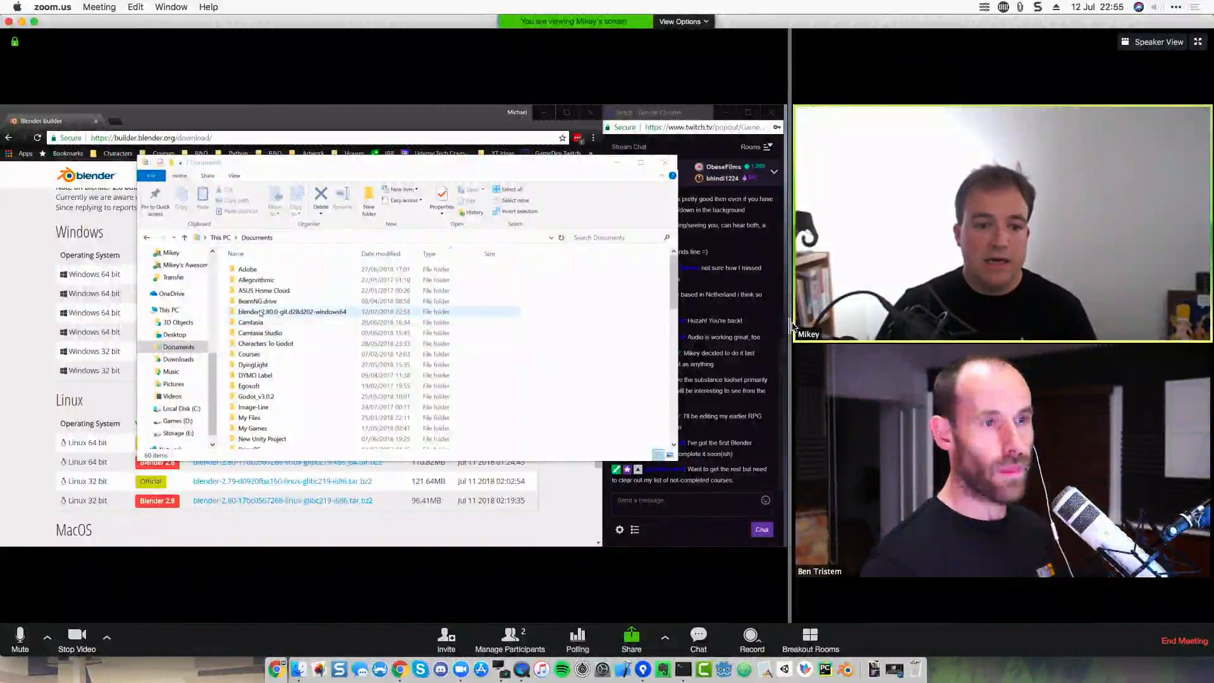
drag(792, 326, 968, 325)
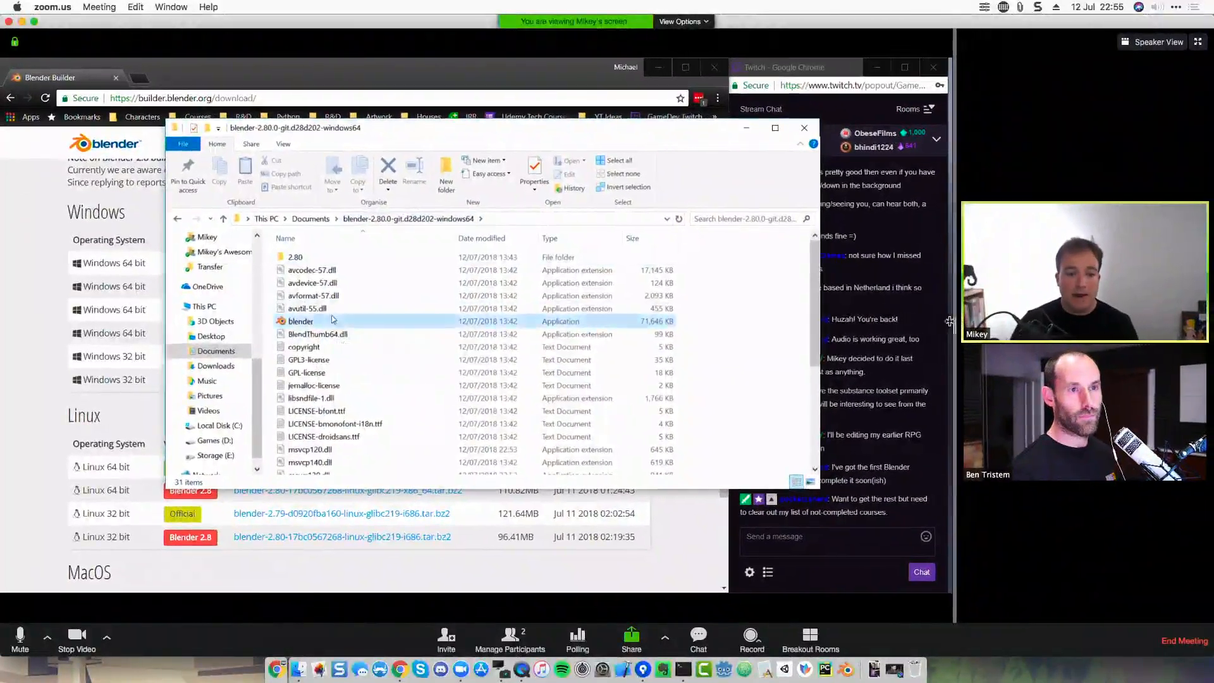
click(1198, 43)
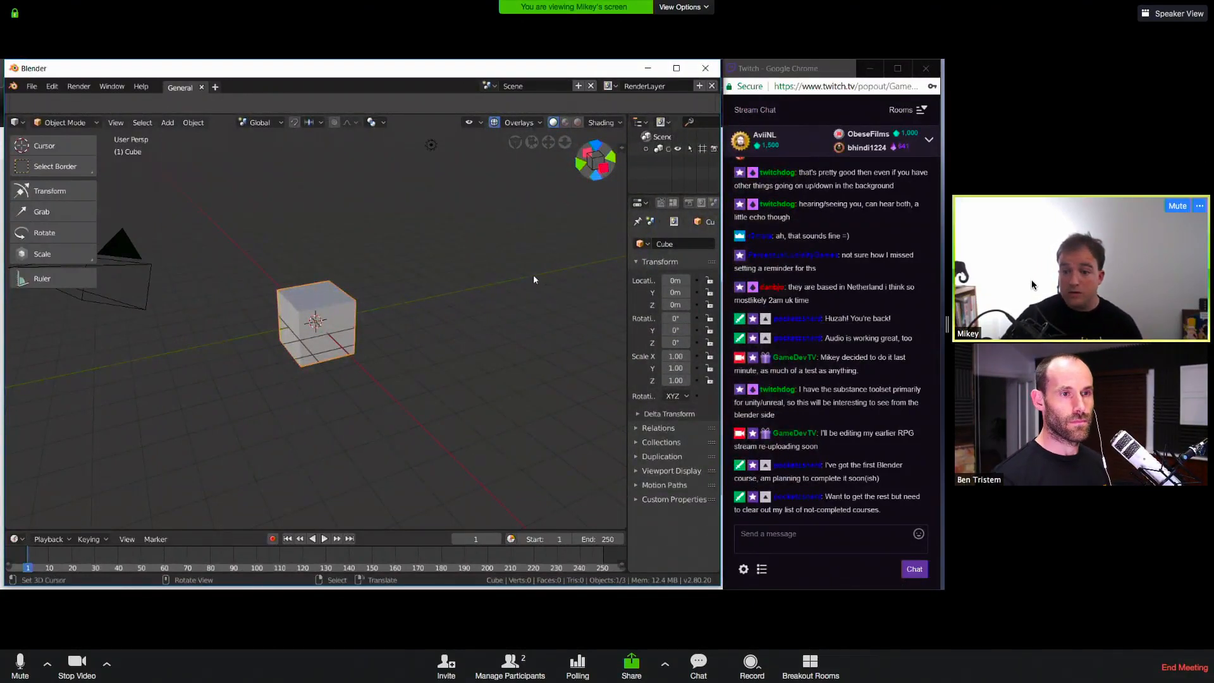
drag(948, 323, 985, 319)
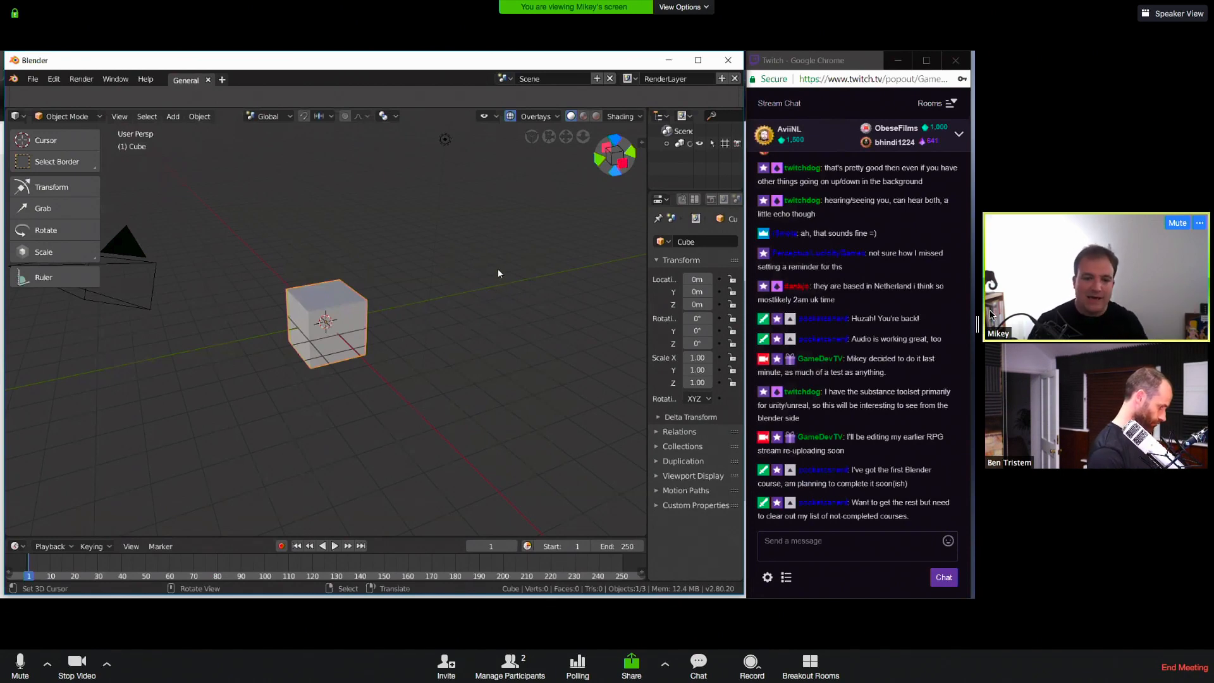
Show the 3D viewport's transform sidebar, and hide and restore the tool shelf
middle_drag(401, 332, 340, 382)
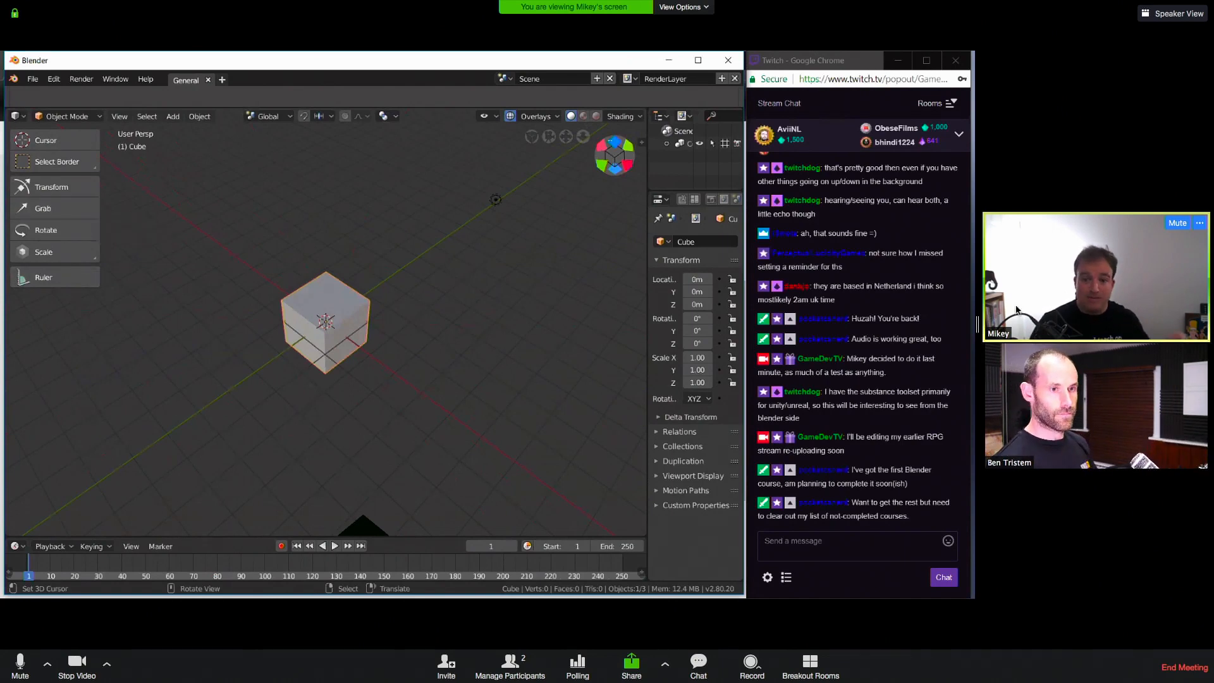
key(n)
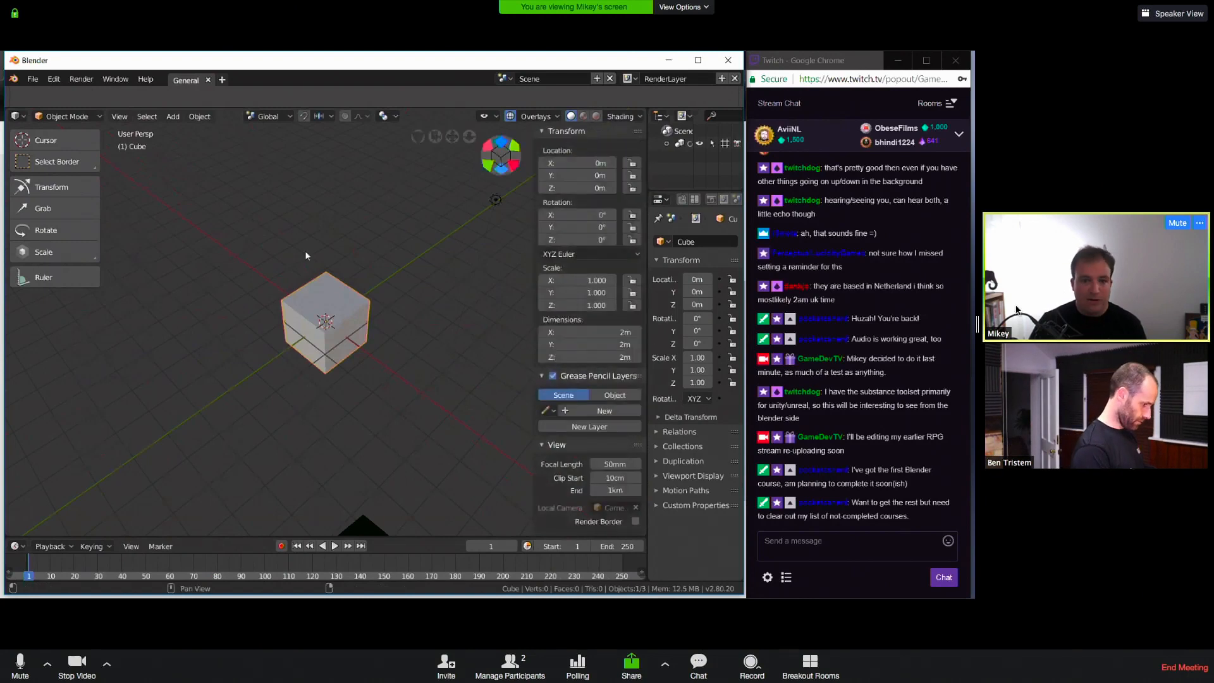
key(t)
key(t)
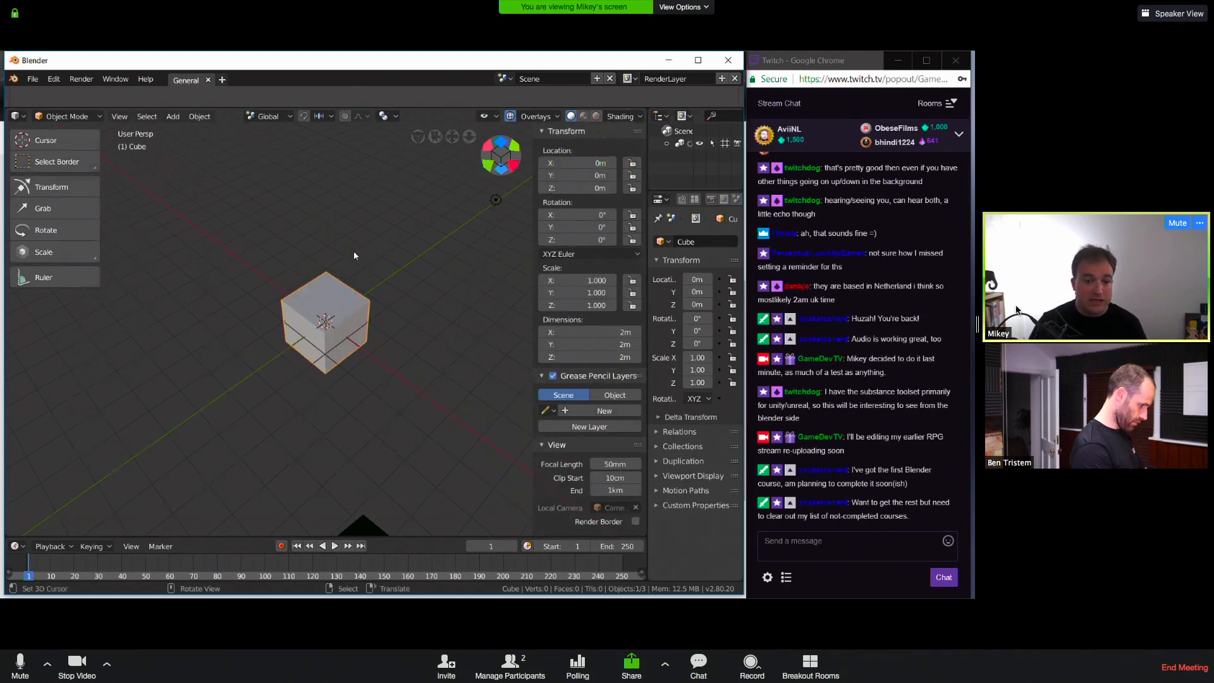
Switch the 3D viewport to rendered shading, comparing it with solid shading
key(shift+z)
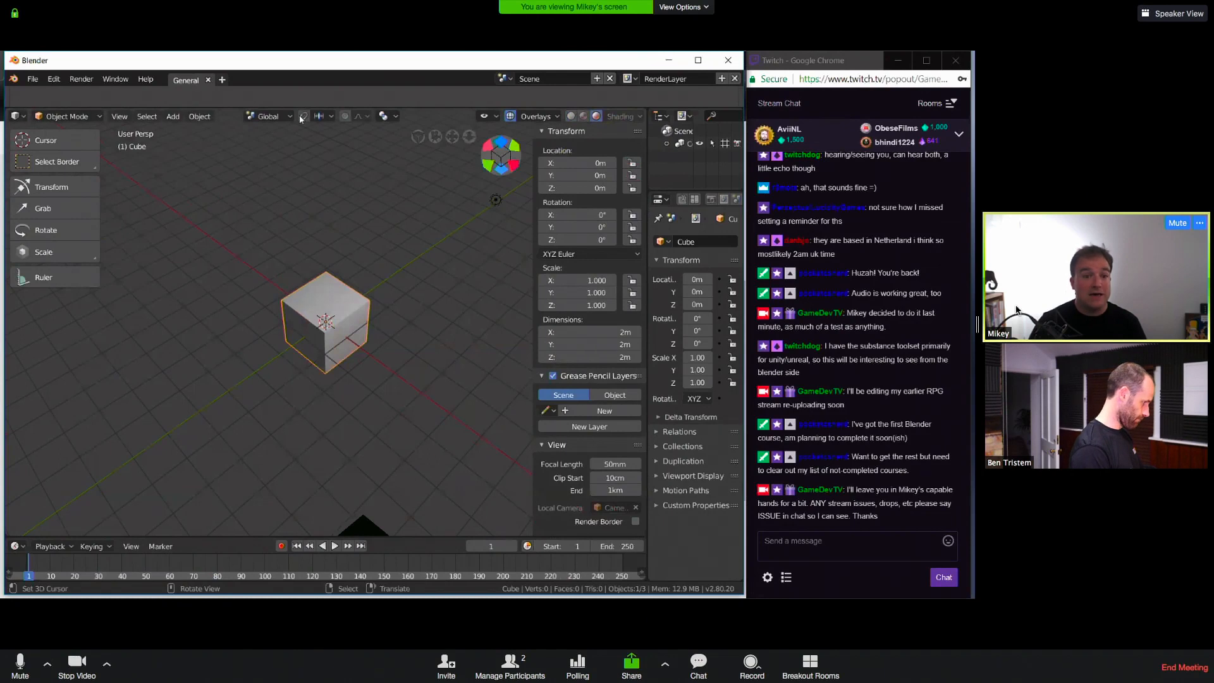
click(573, 116)
click(596, 117)
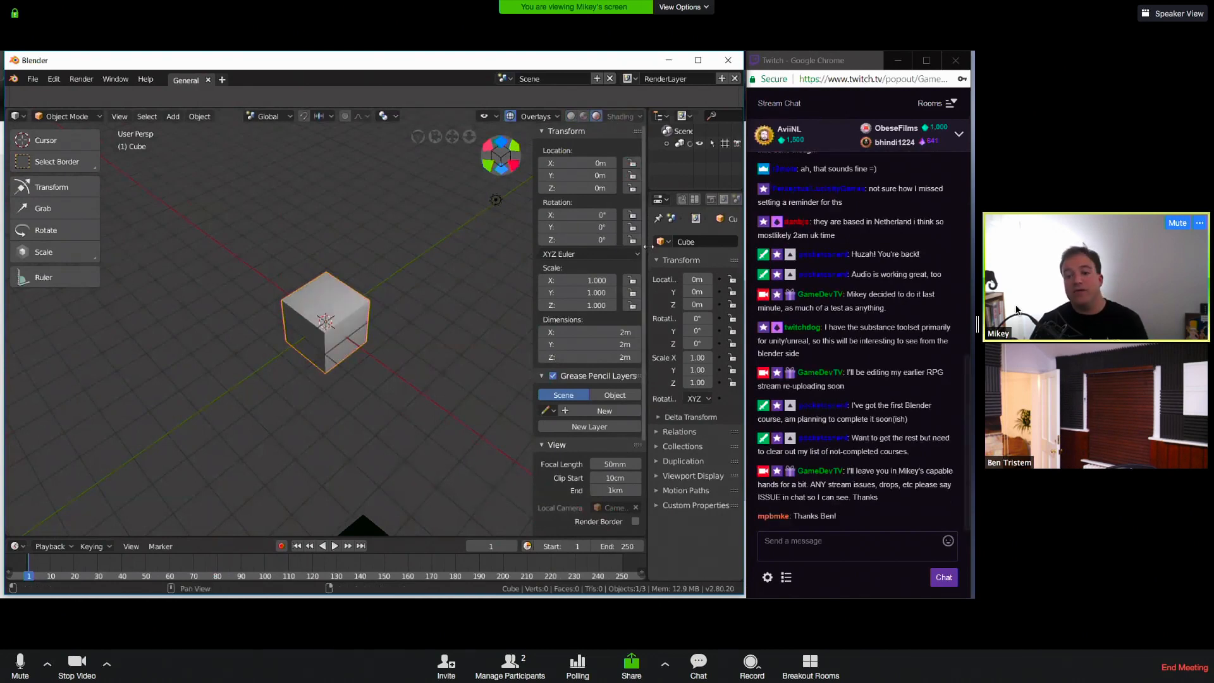
Open the scene's render settings and choose Eevee as the render engine
drag(648, 247, 562, 262)
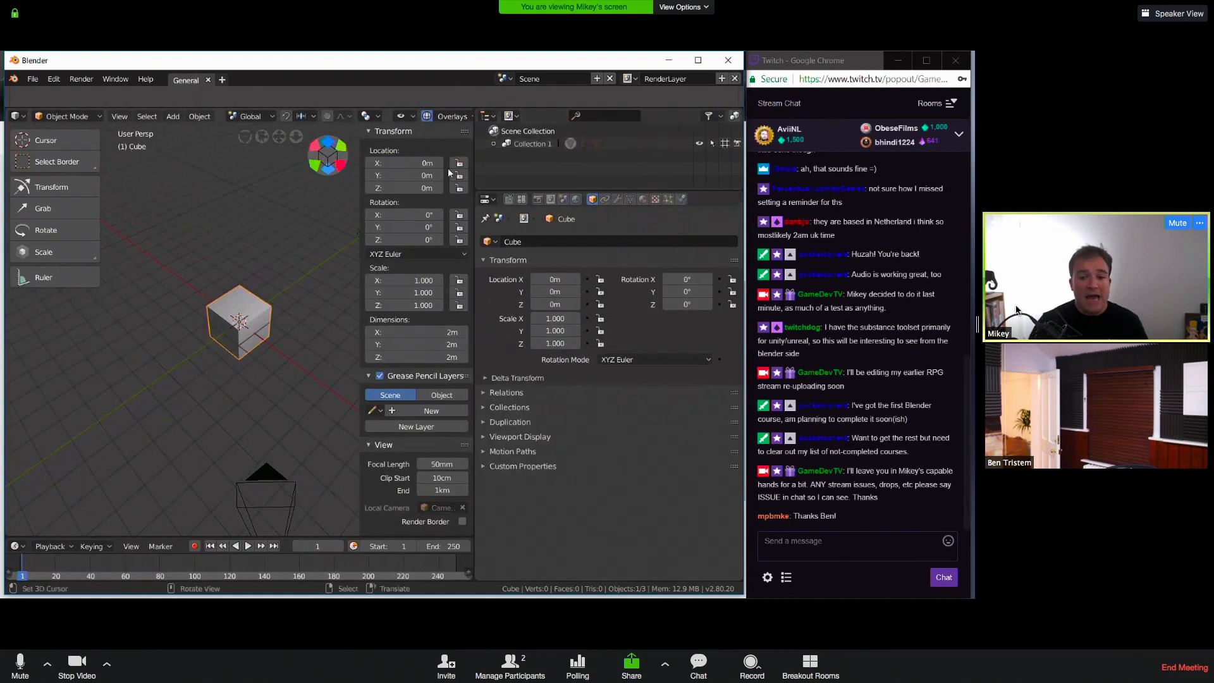
click(537, 199)
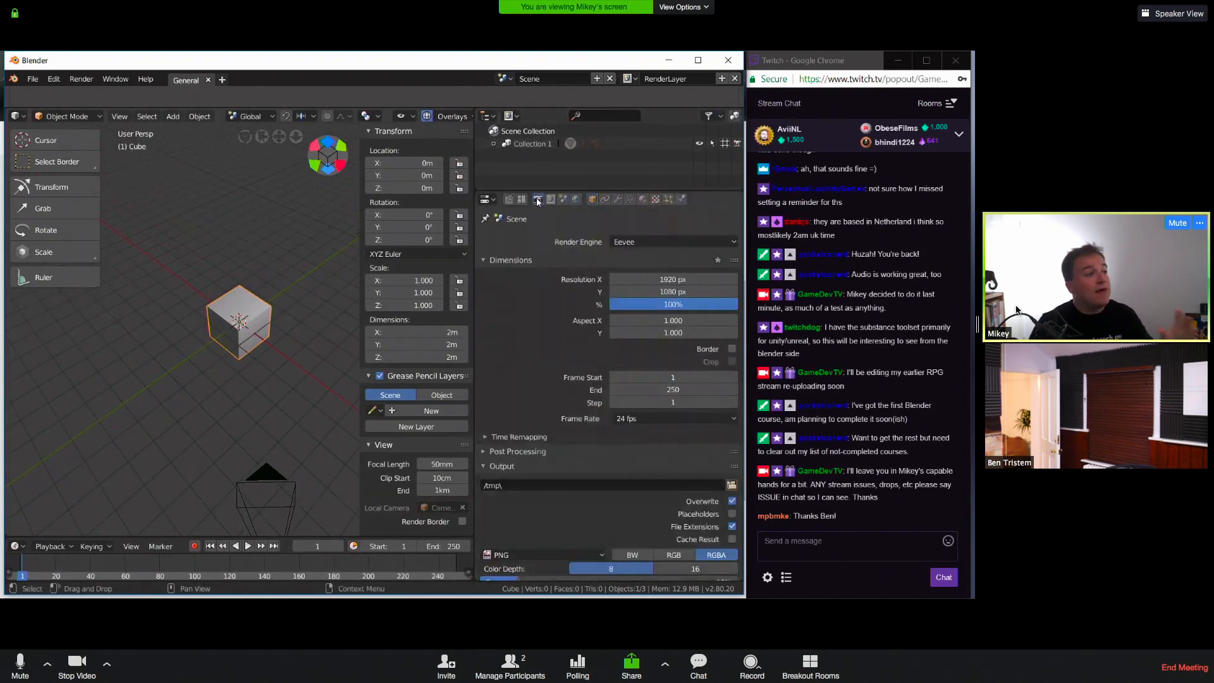
click(636, 244)
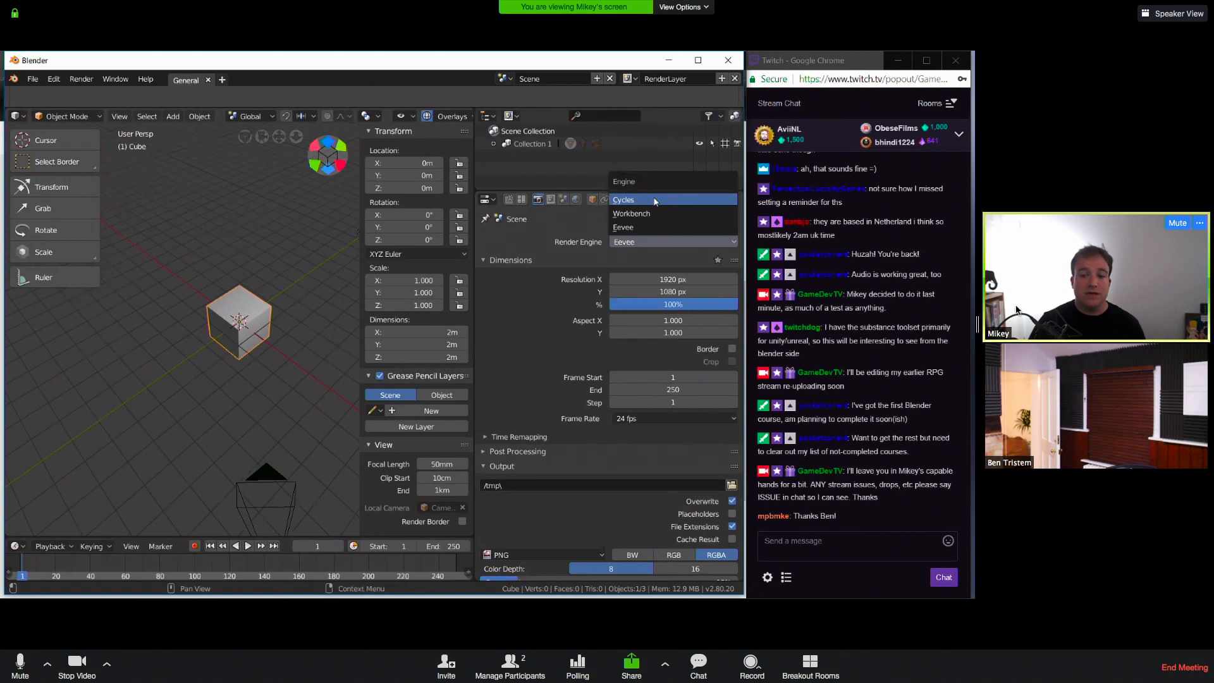
click(659, 229)
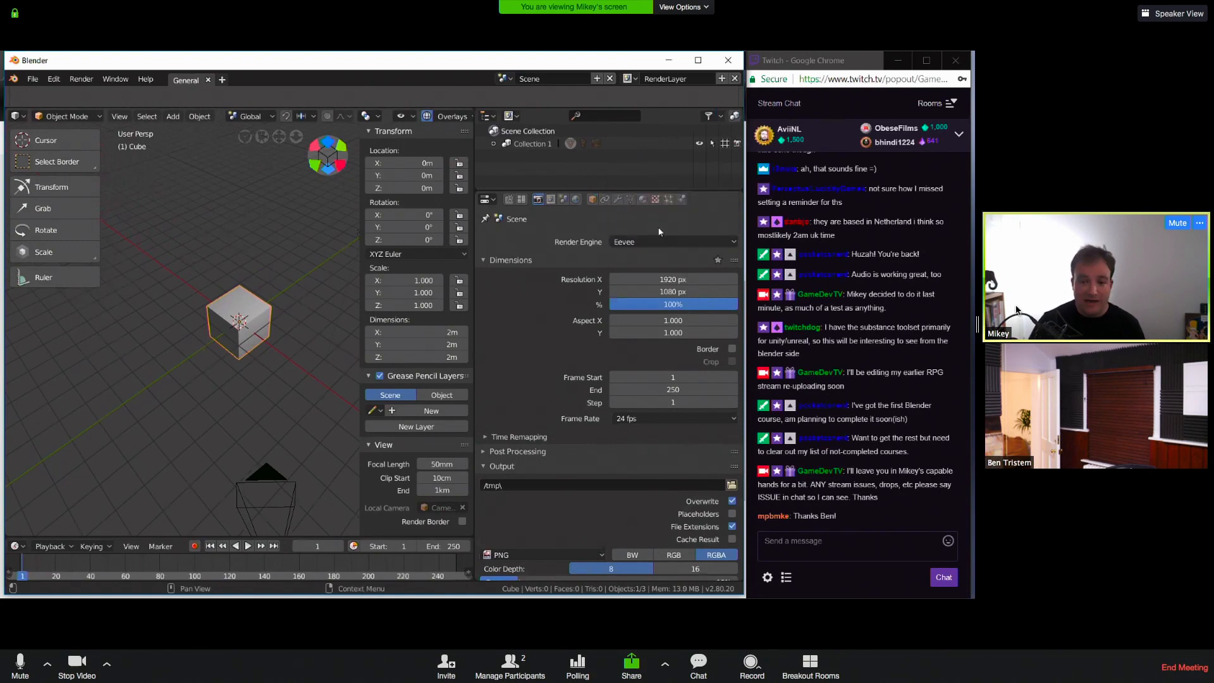
drag(475, 272, 603, 279)
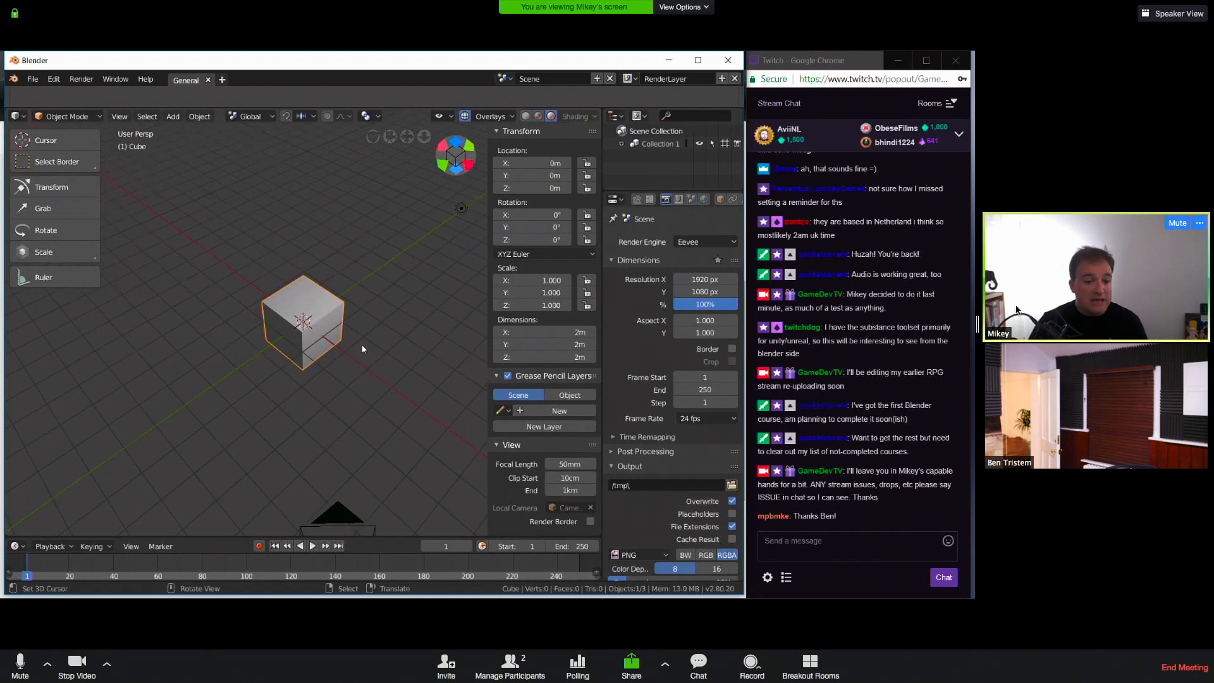
Add a plane mesh at the scene's centre and scale it up about 9.5 times as a ground surface
middle_drag(362, 349, 366, 339)
key(shift+a)
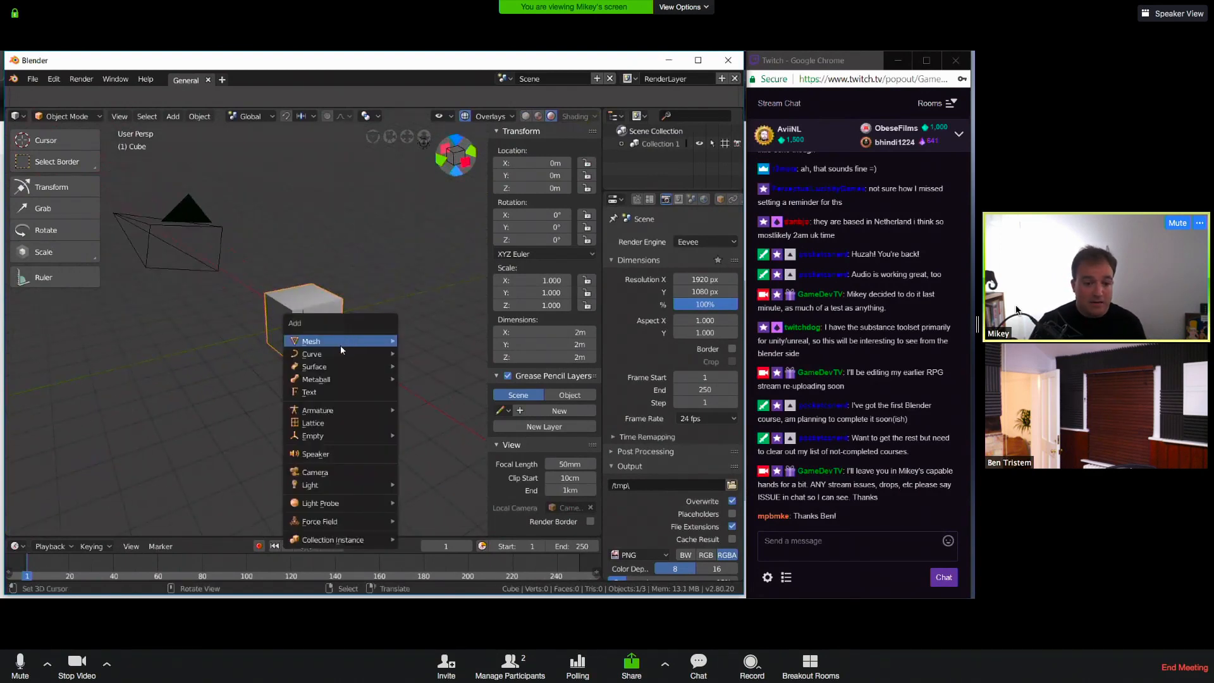
mouse_move(361, 346)
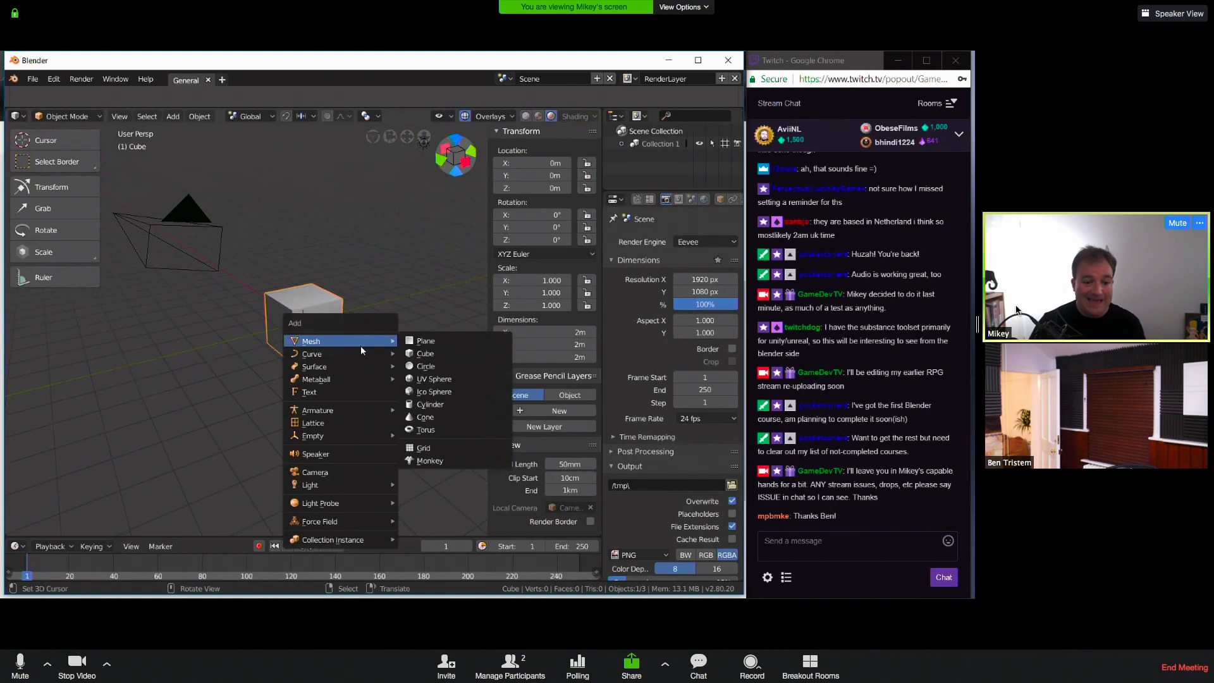
click(464, 339)
key(s)
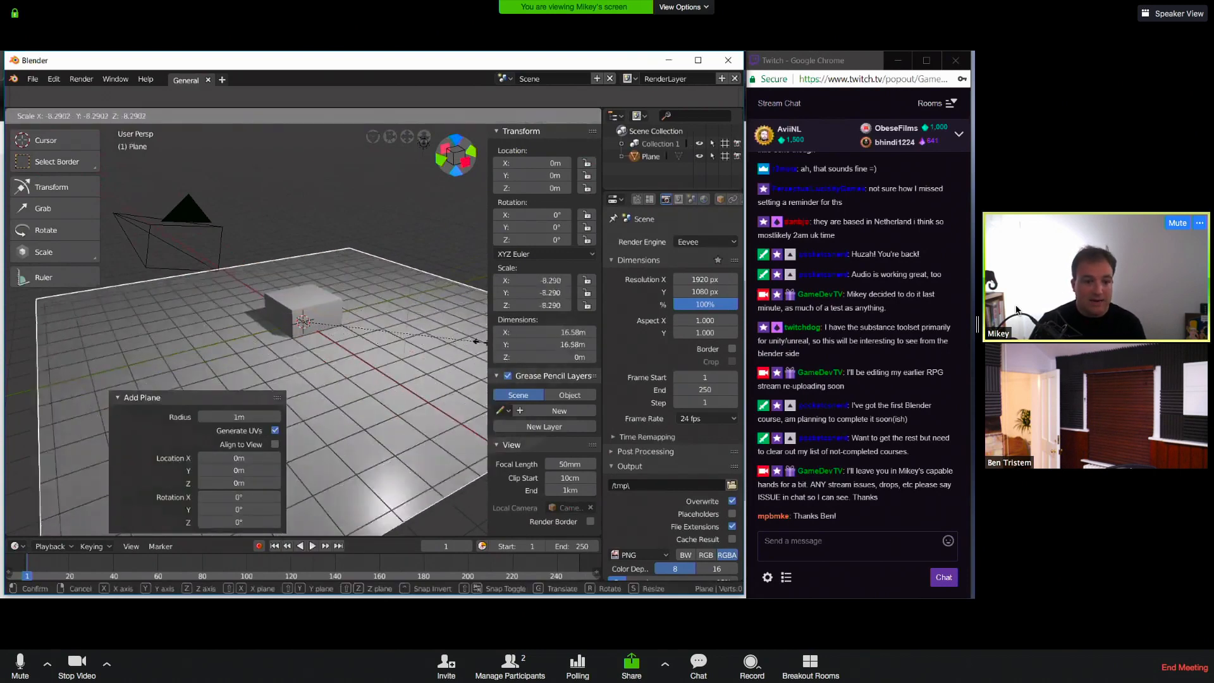
click(411, 283)
Raise the cube about 95 cm along the Z axis so it rests on the plane
right_click(316, 315)
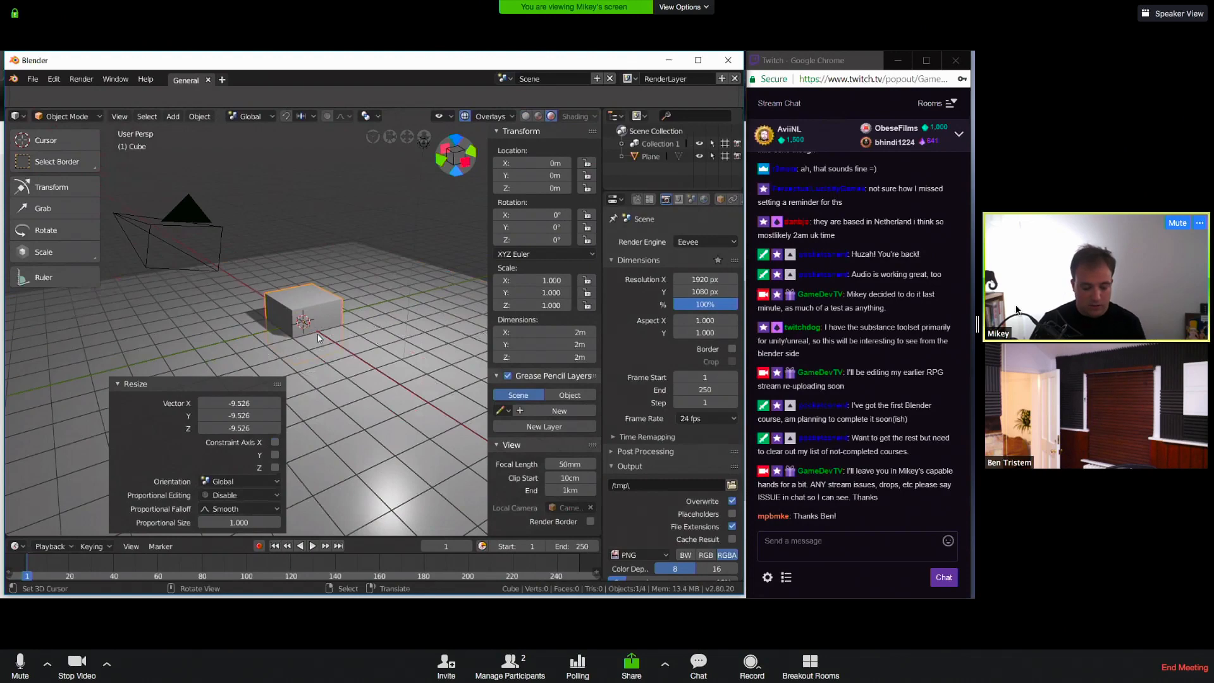
key(g)
key(z)
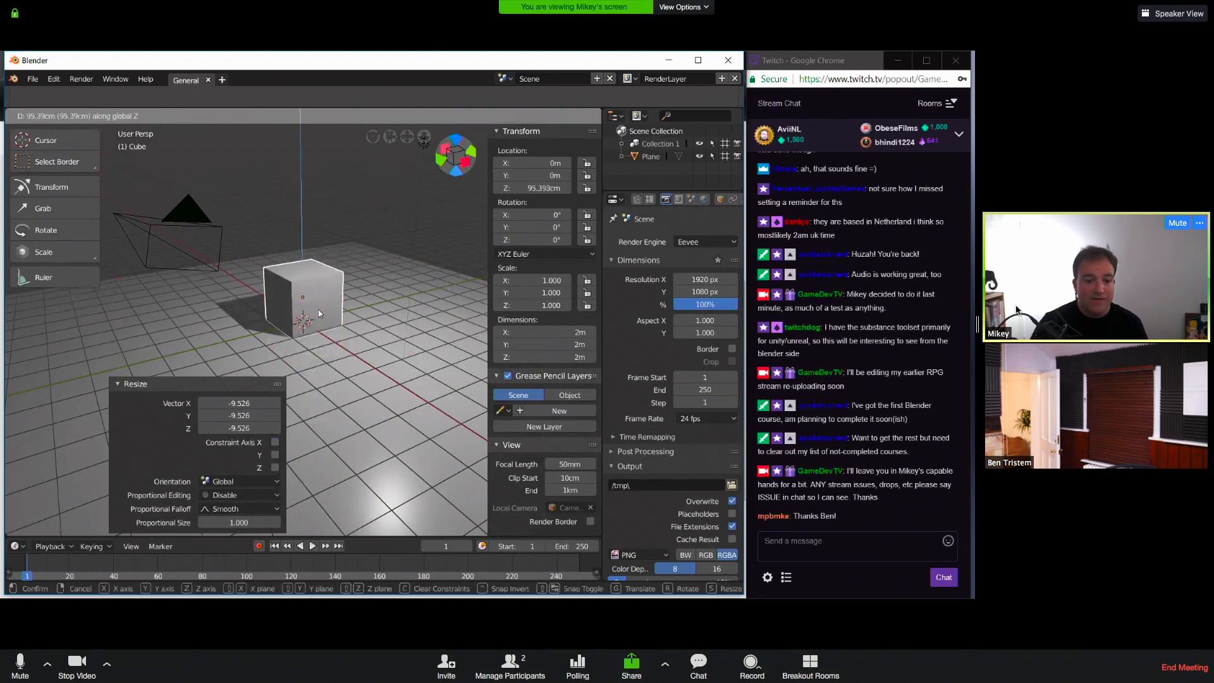
click(340, 340)
scroll(346, 327, up, 4)
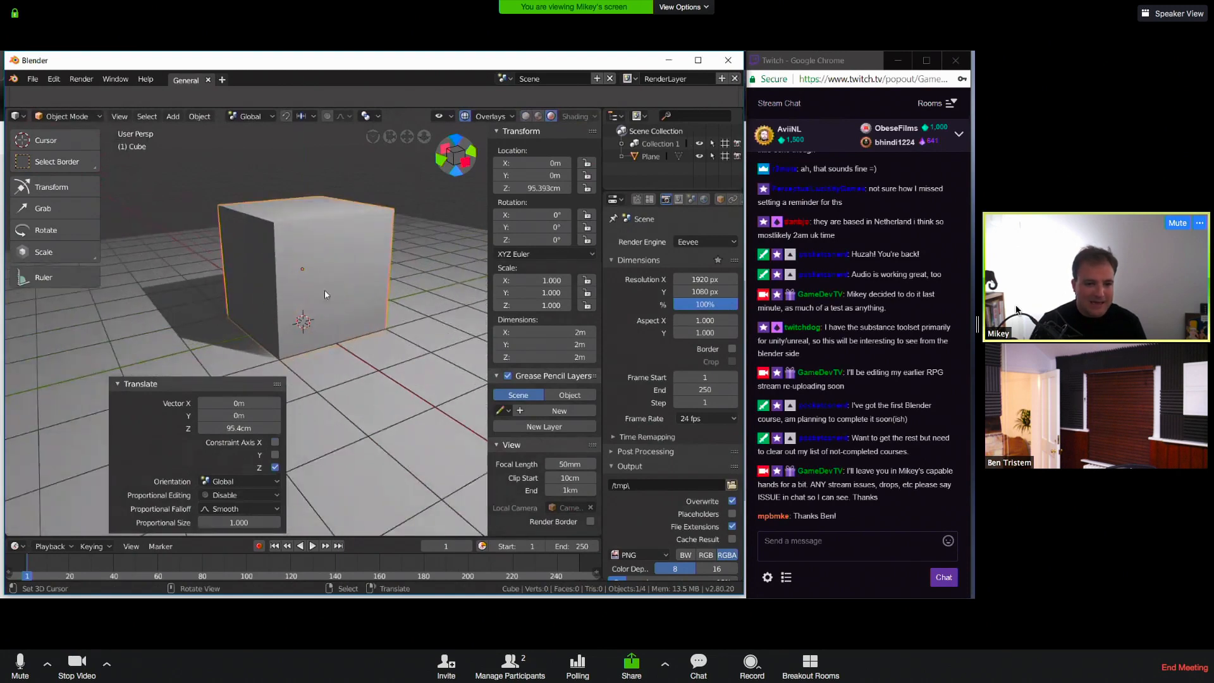
Flatten the cube into a thin slab in Edit Mode by scaling its mesh to about 0.14 along X
key(Tab)
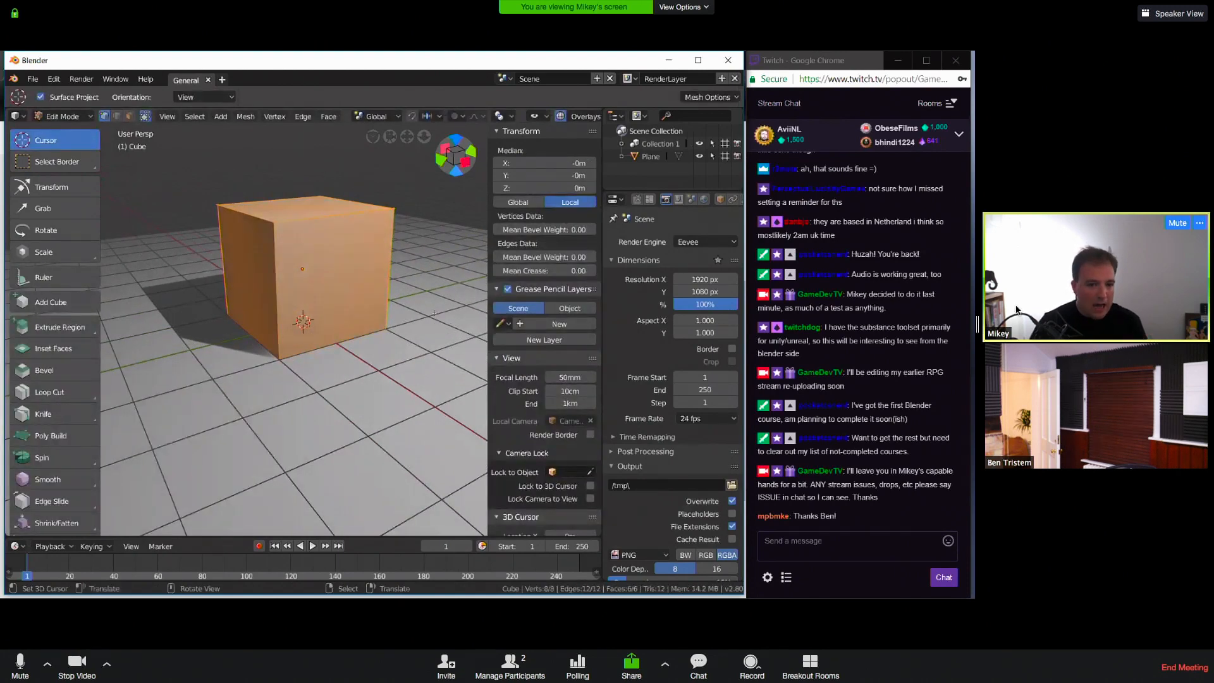
key(s)
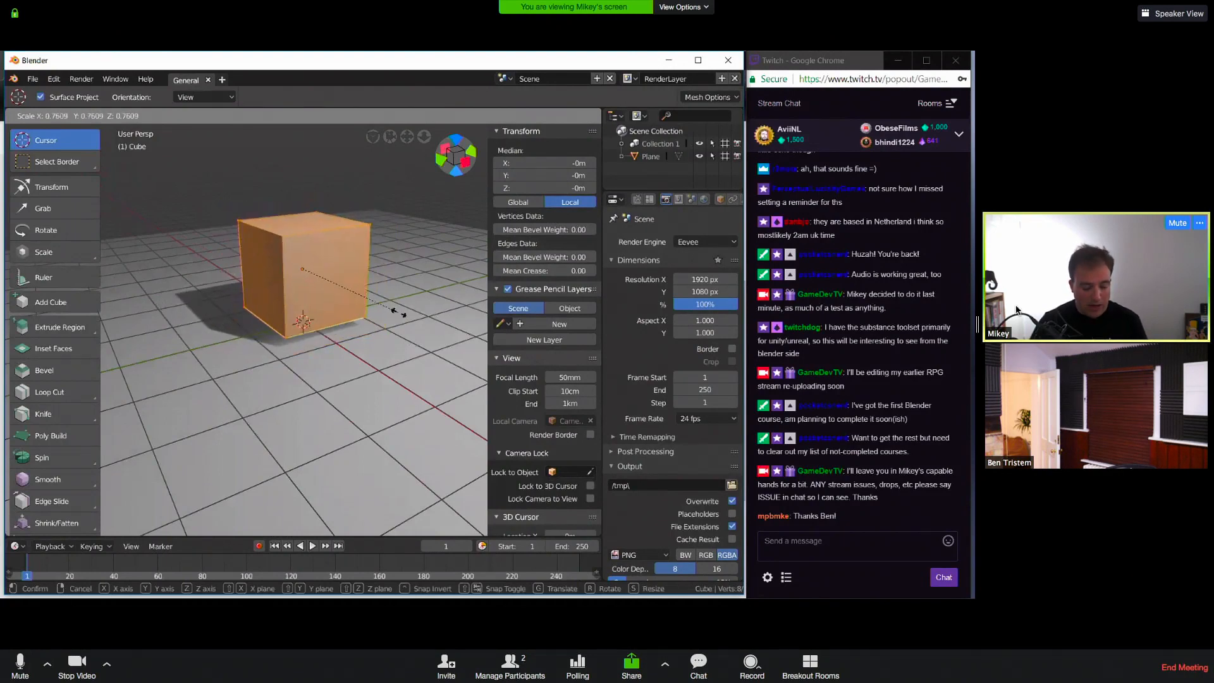
key(x)
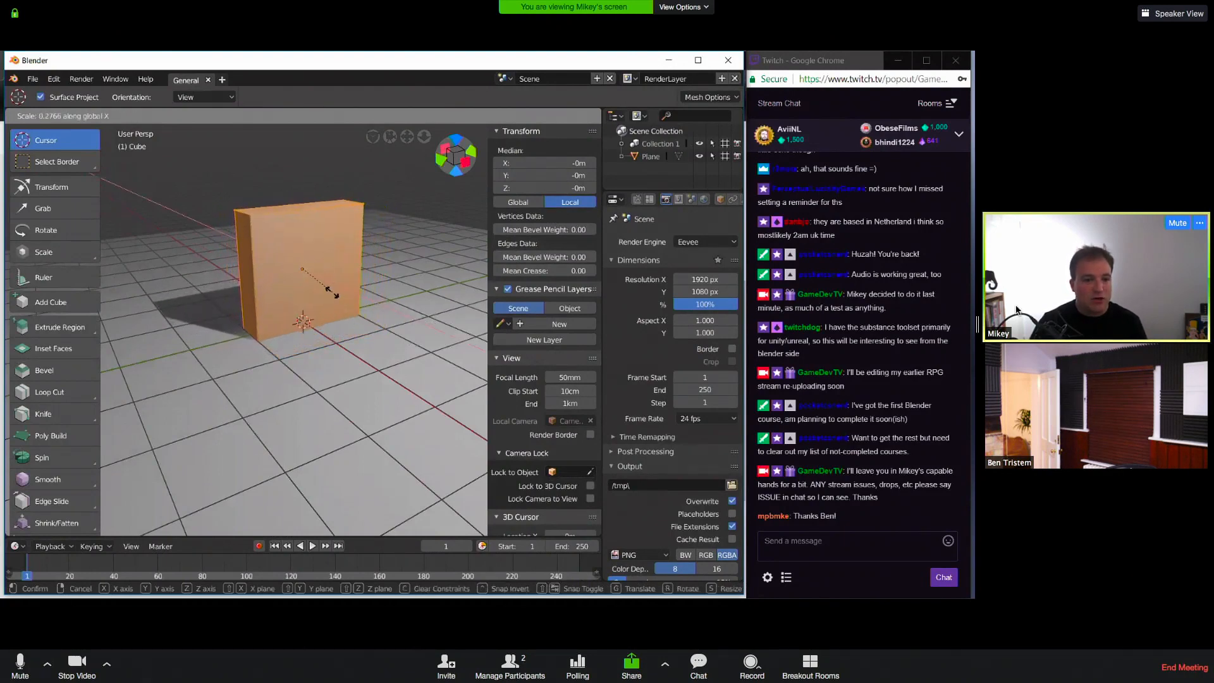
click(313, 288)
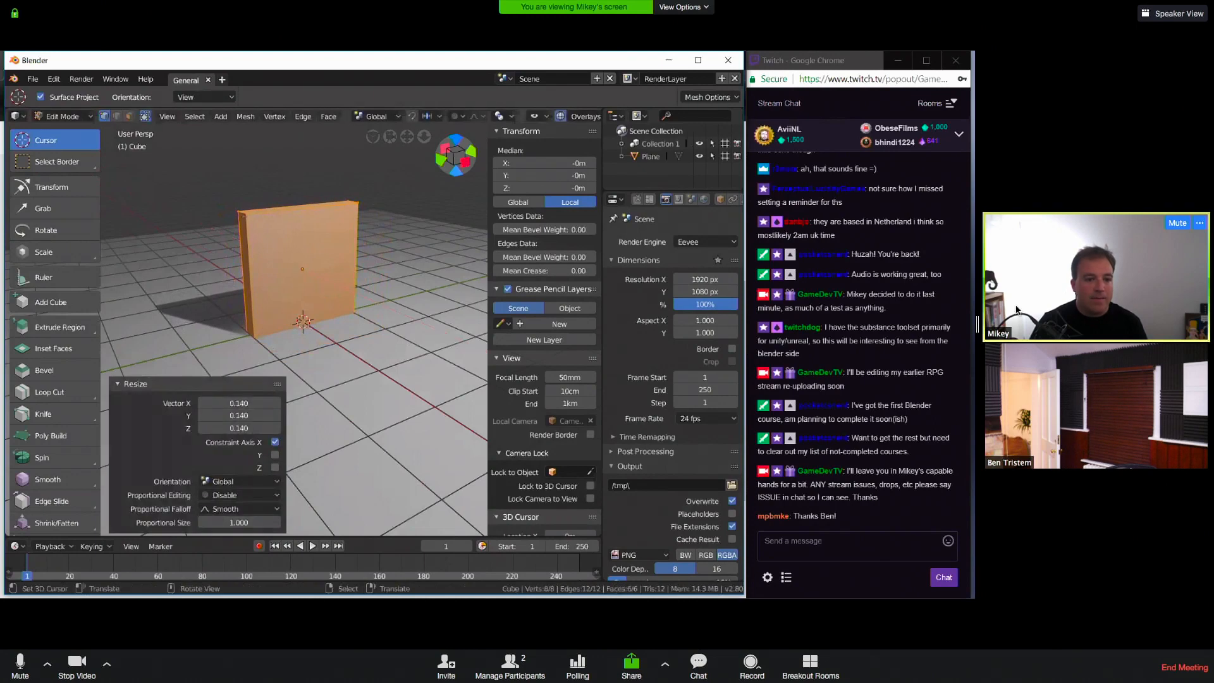
Round the slab's two upper end edges with a bevel of about 0.92 and 4 segments, and select the whole mesh
click(205, 216)
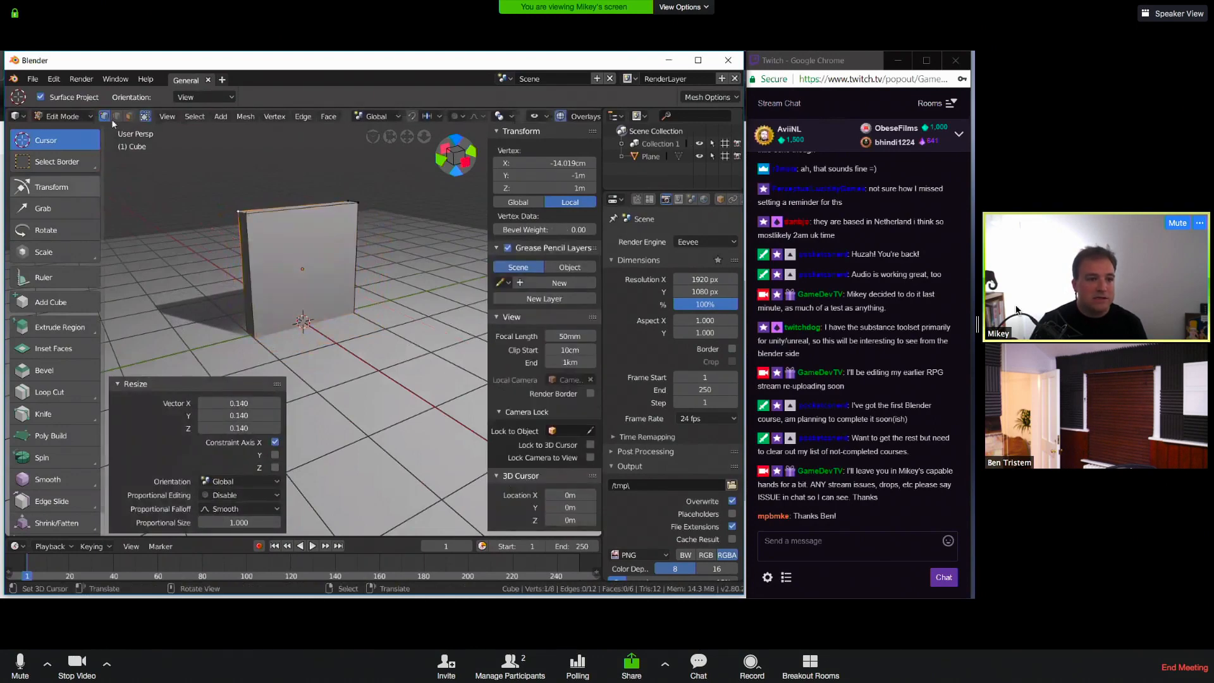
key(alt+a)
right_click(355, 203)
shift+right_click(243, 212)
key(ctrl+b)
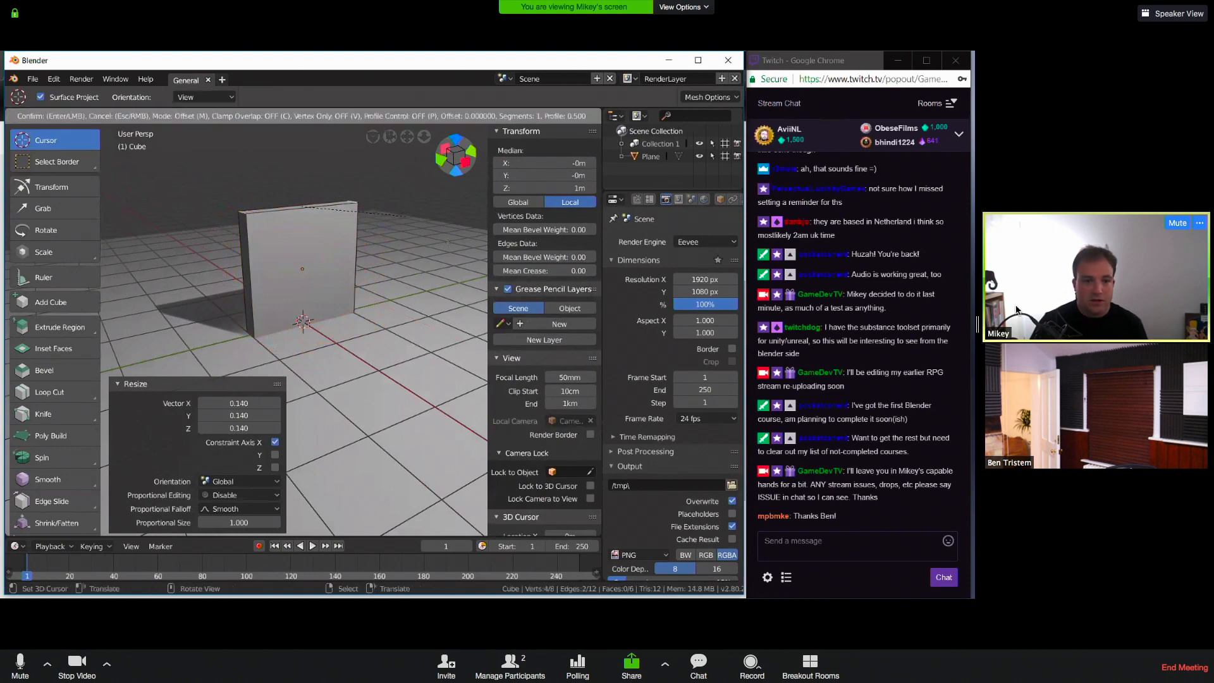
scroll(454, 269, up, 2)
scroll(454, 269, up, 1)
key(Return)
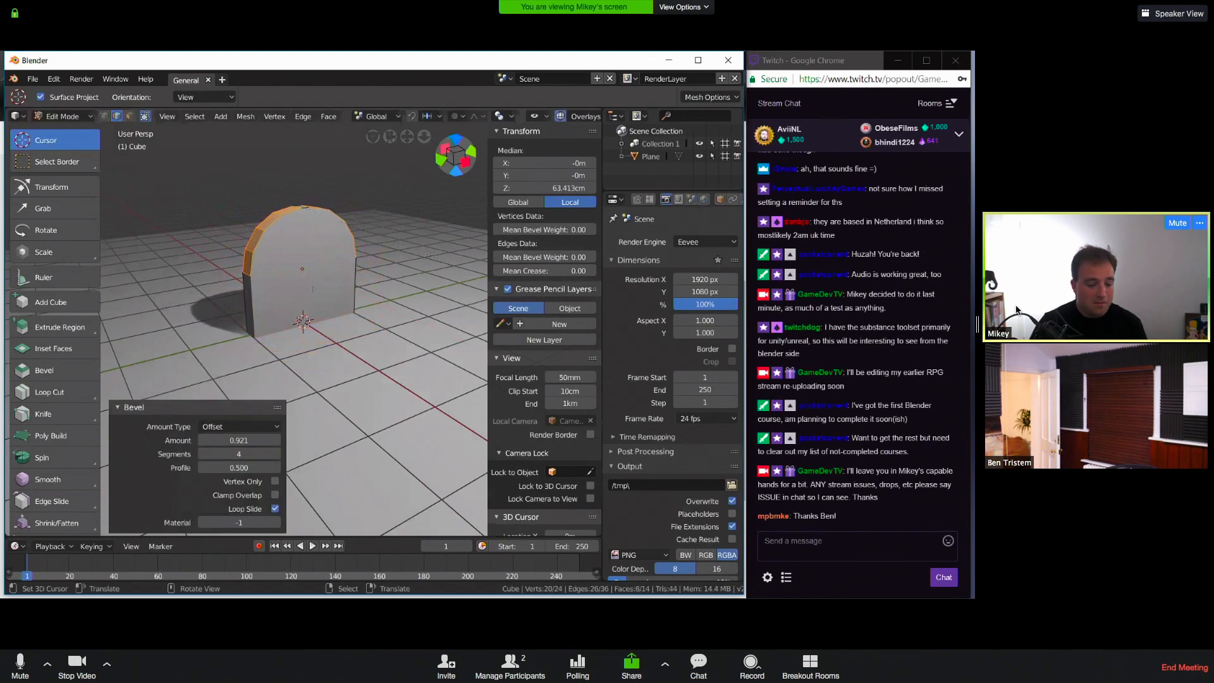
key(a)
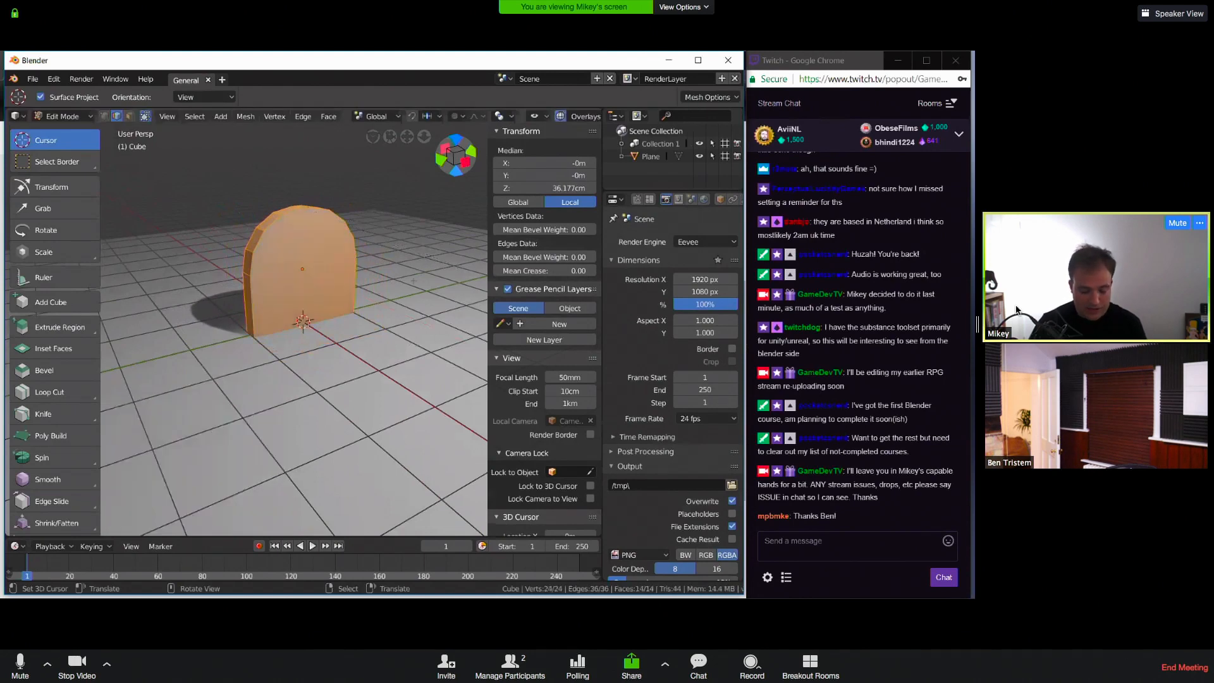
key(g)
key(y)
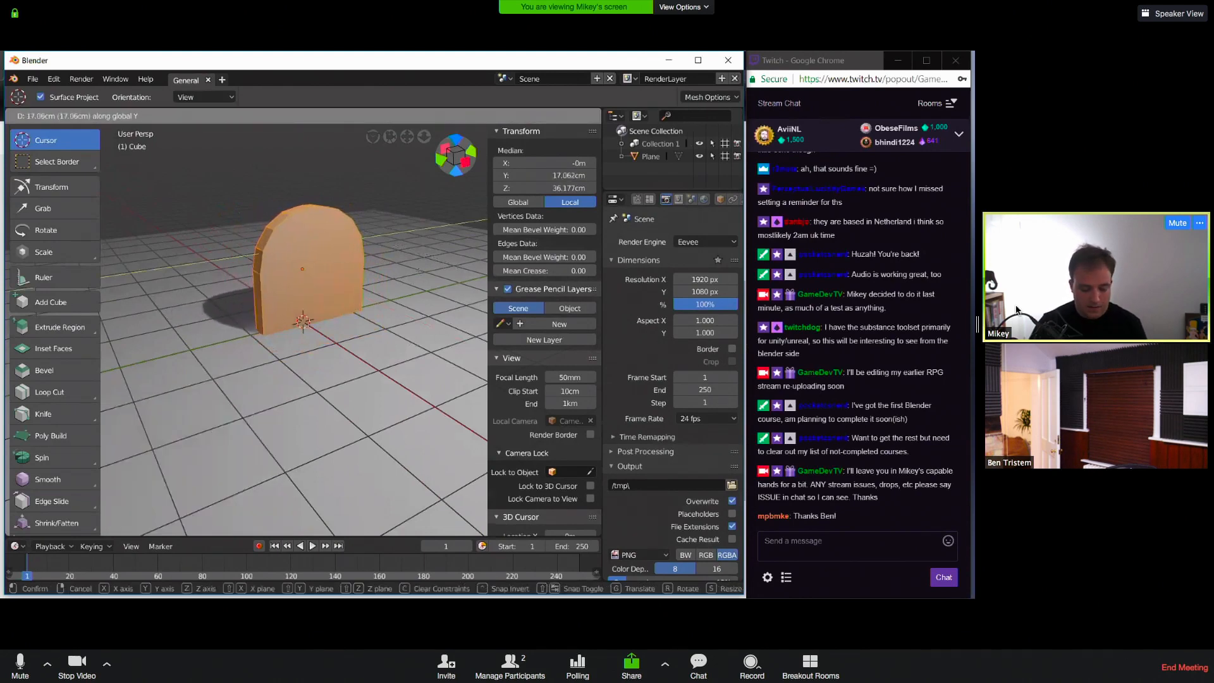
key(Escape)
Narrow the rounded slab by scaling its mesh to about 0.70 along Y
key(s)
key(y)
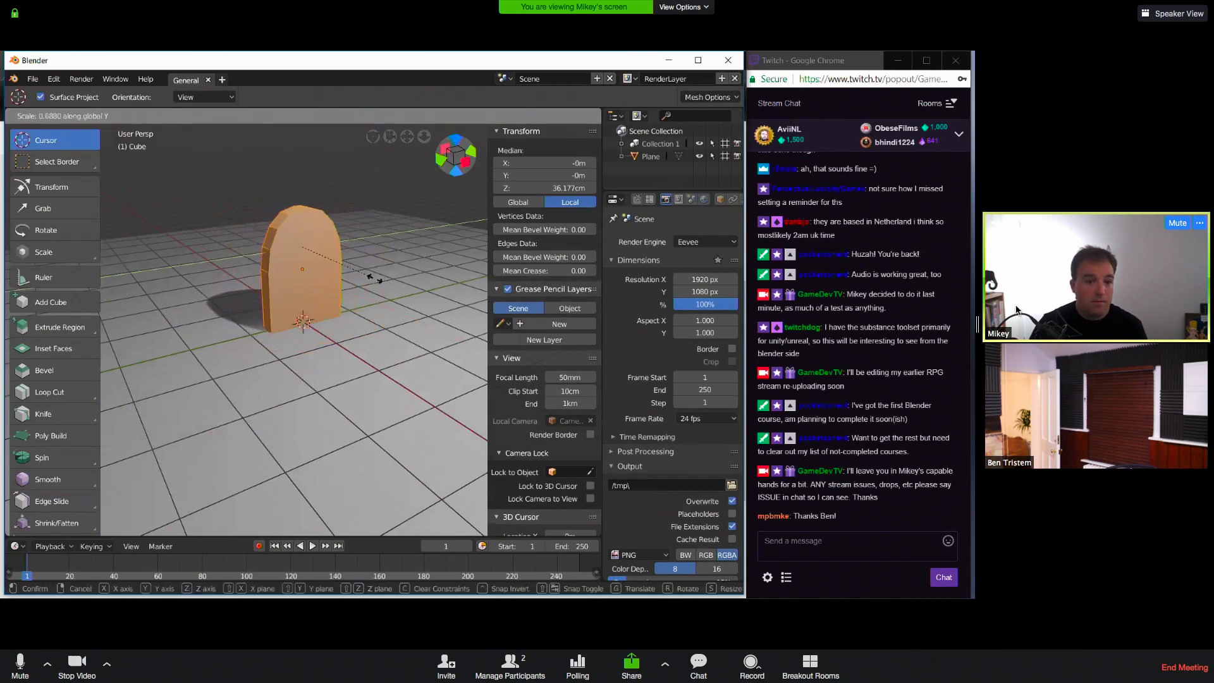
click(373, 286)
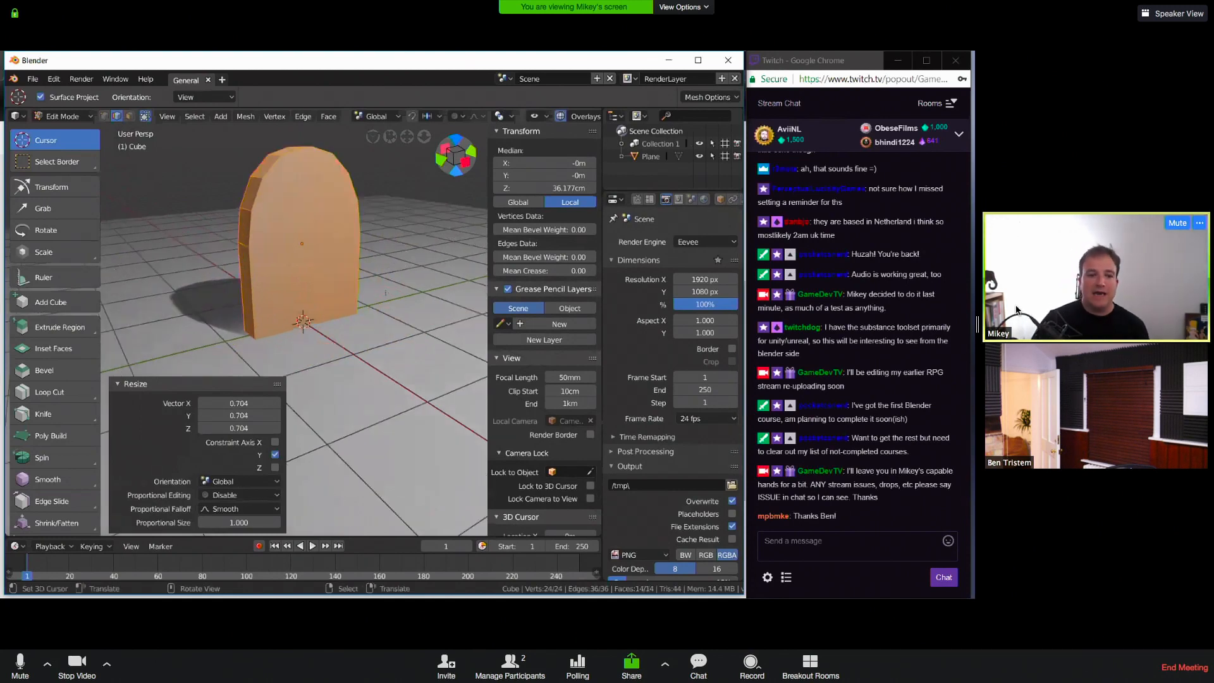
Collapse the Resize operation's settings so they stop covering the rounded slab in the 3D viewport
scroll(363, 335, up, 2)
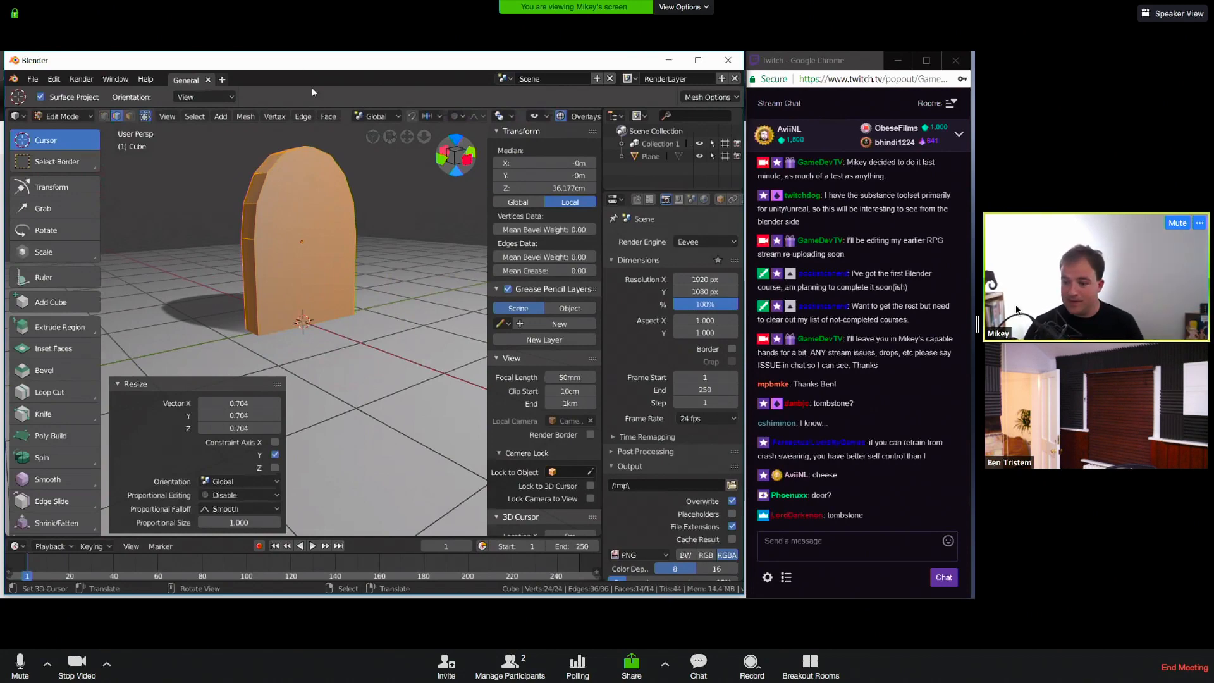
scroll(395, 211, up, 3)
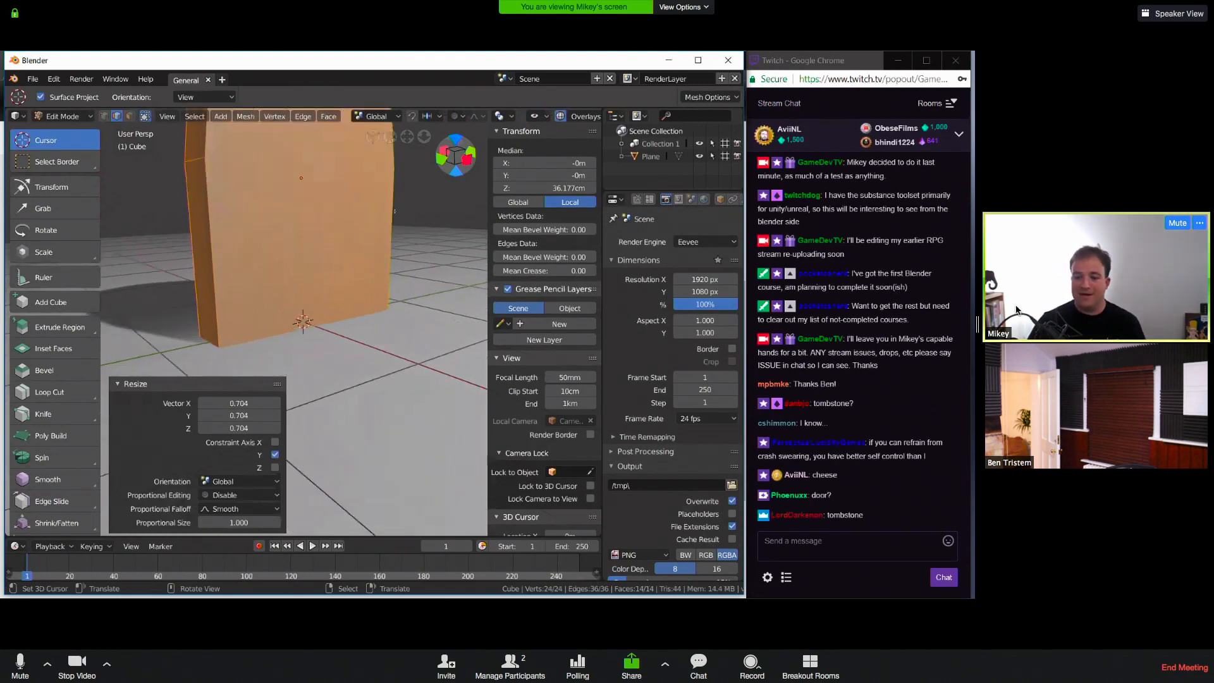
middle_drag(405, 235, 407, 258)
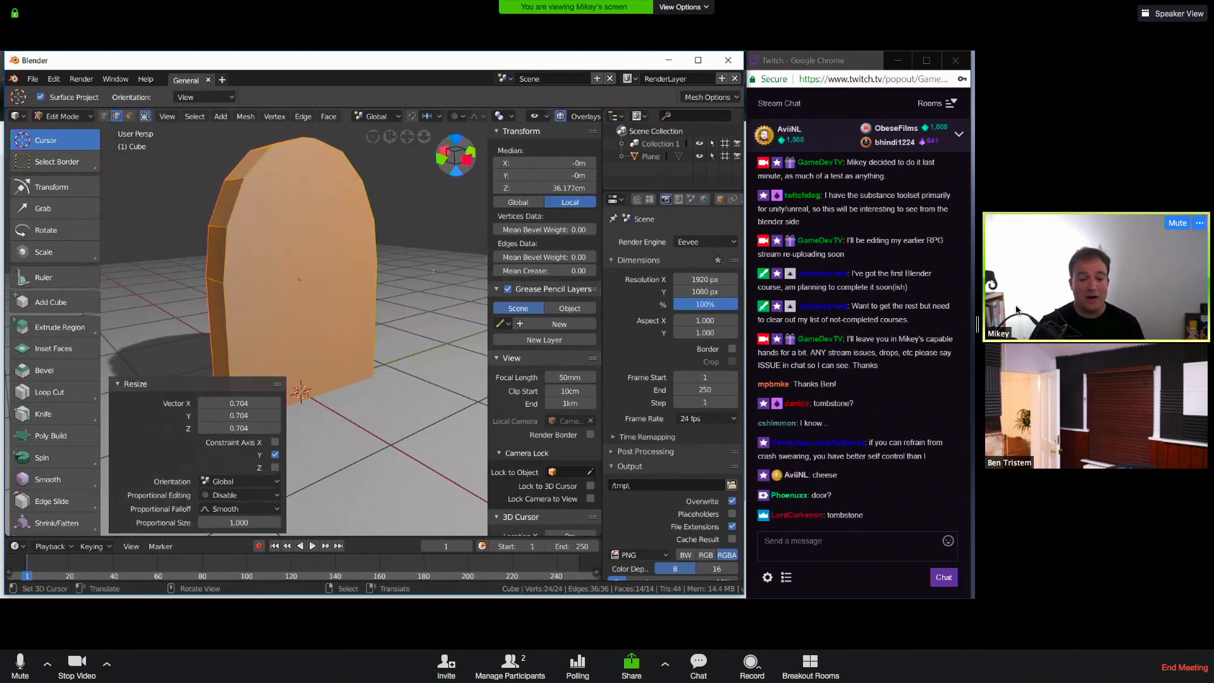
mouse_move(417, 241)
middle_down()
mouse_move(381, 244)
mouse_move(409, 248)
middle_up()
click(133, 385)
mouse_move(318, 295)
middle_down()
mouse_move(373, 293)
mouse_move(327, 301)
middle_up()
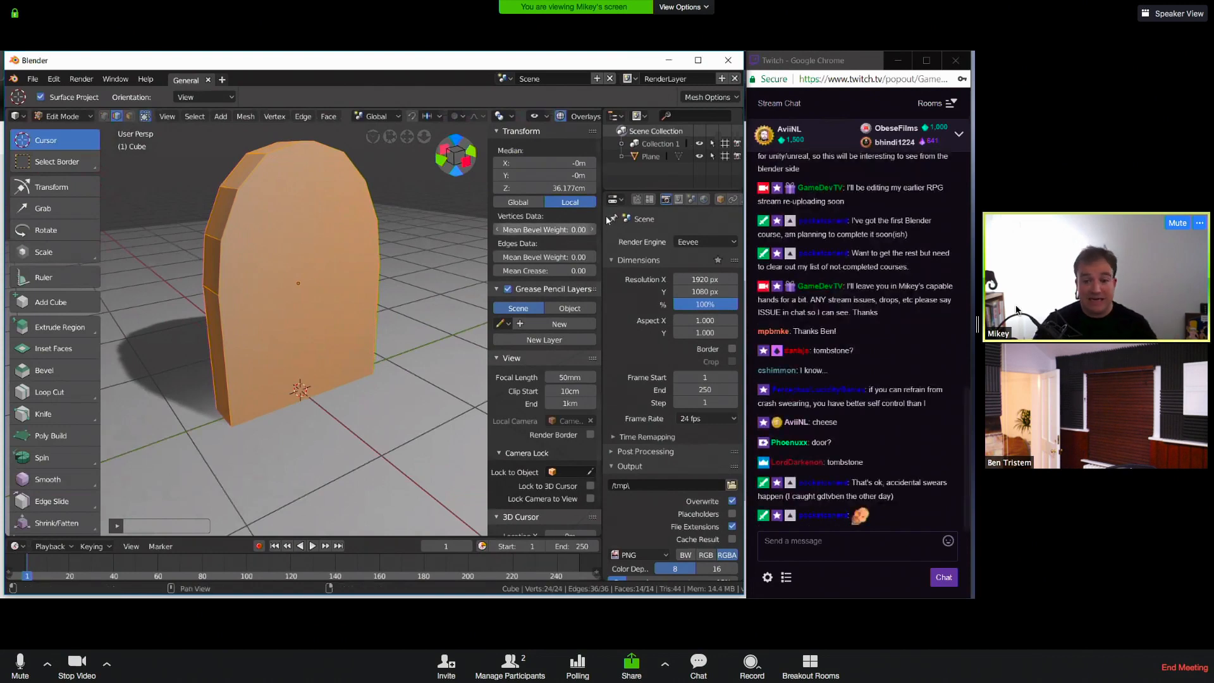
Hide the 3D viewport's tool shelf and transform sidebar, and widen the properties editor
drag(601, 218, 584, 217)
key(t)
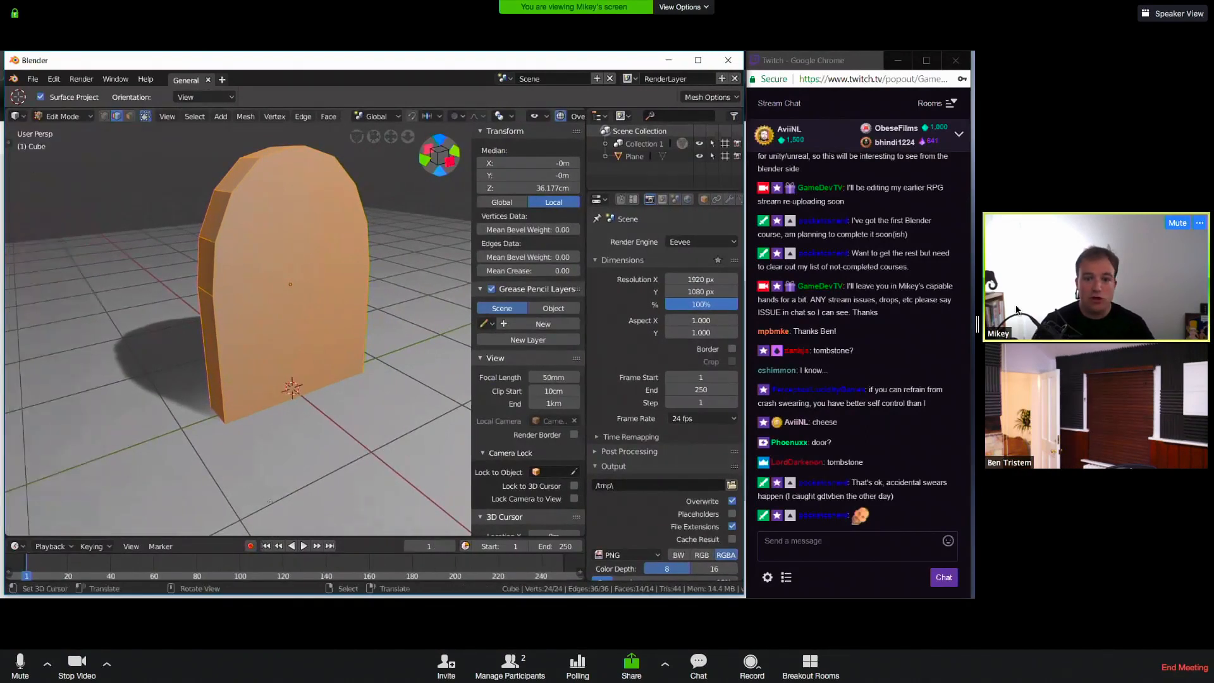
key(n)
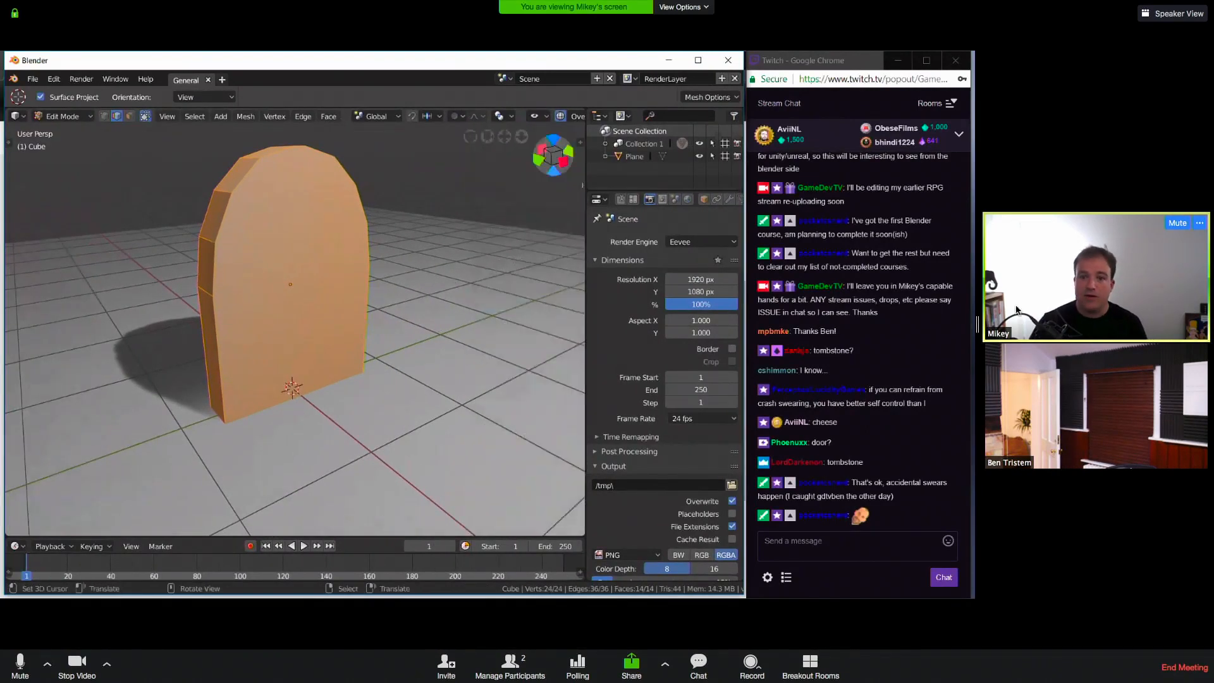
drag(527, 209, 124, 209)
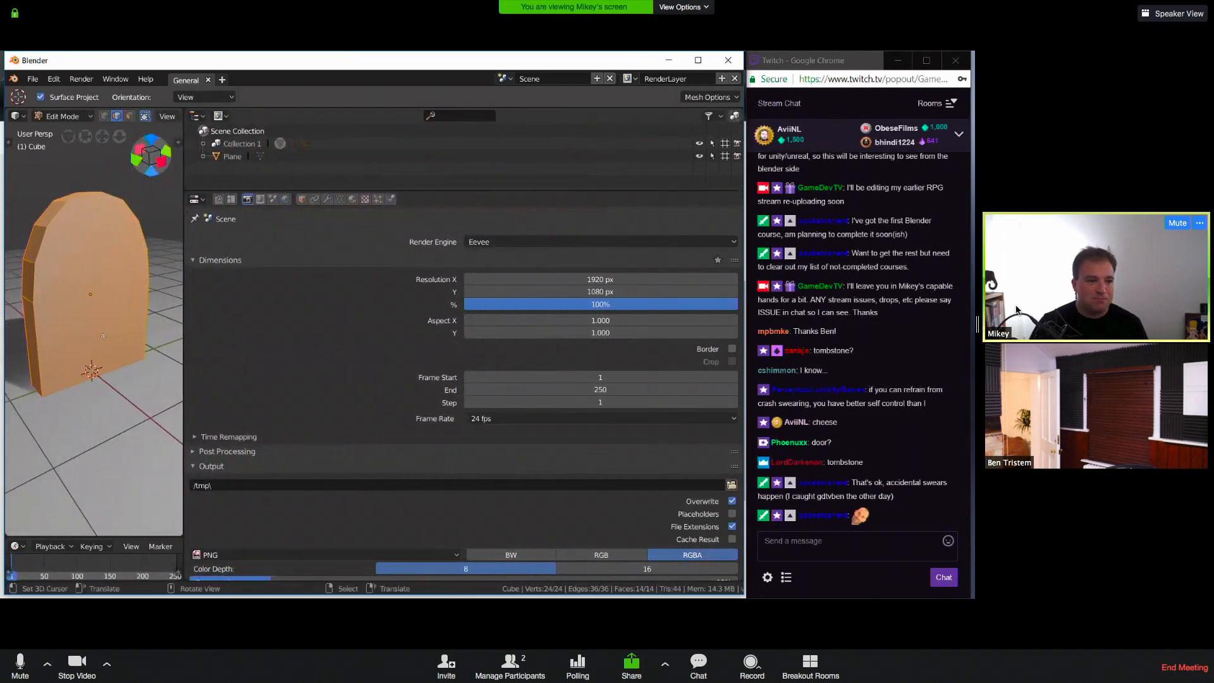
Open the slab's material settings and rename its material as Tombstone
click(351, 200)
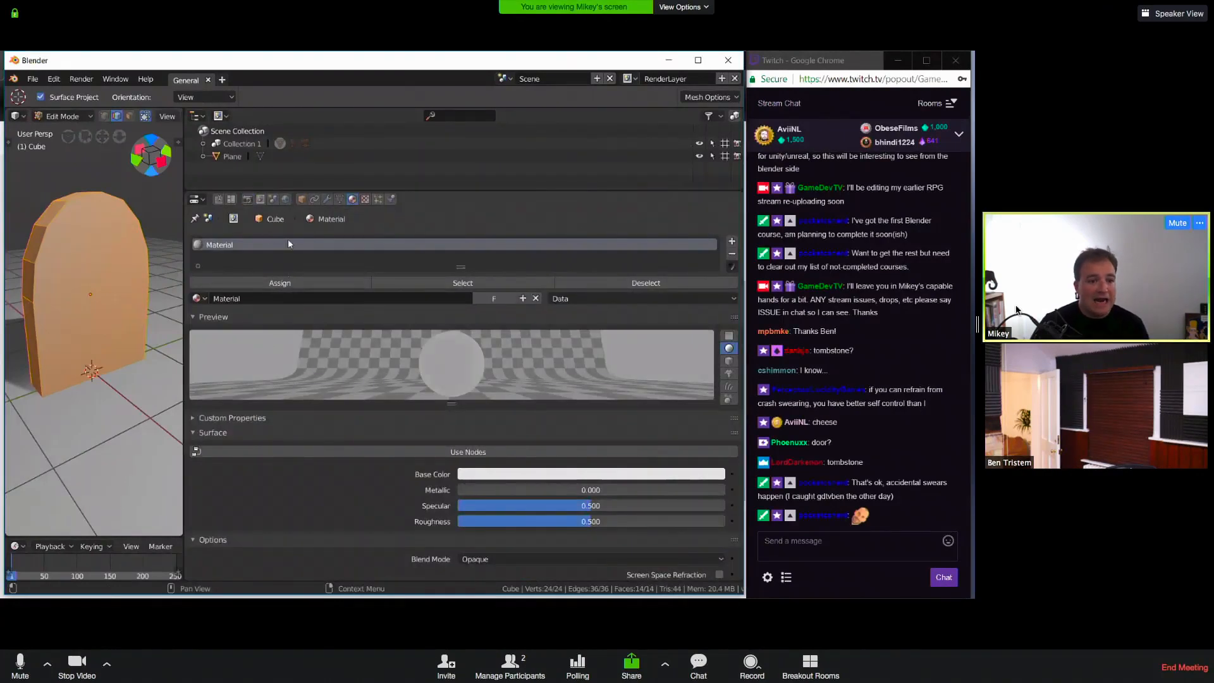
double_click(225, 245)
text(Tombstone)
key(Return)
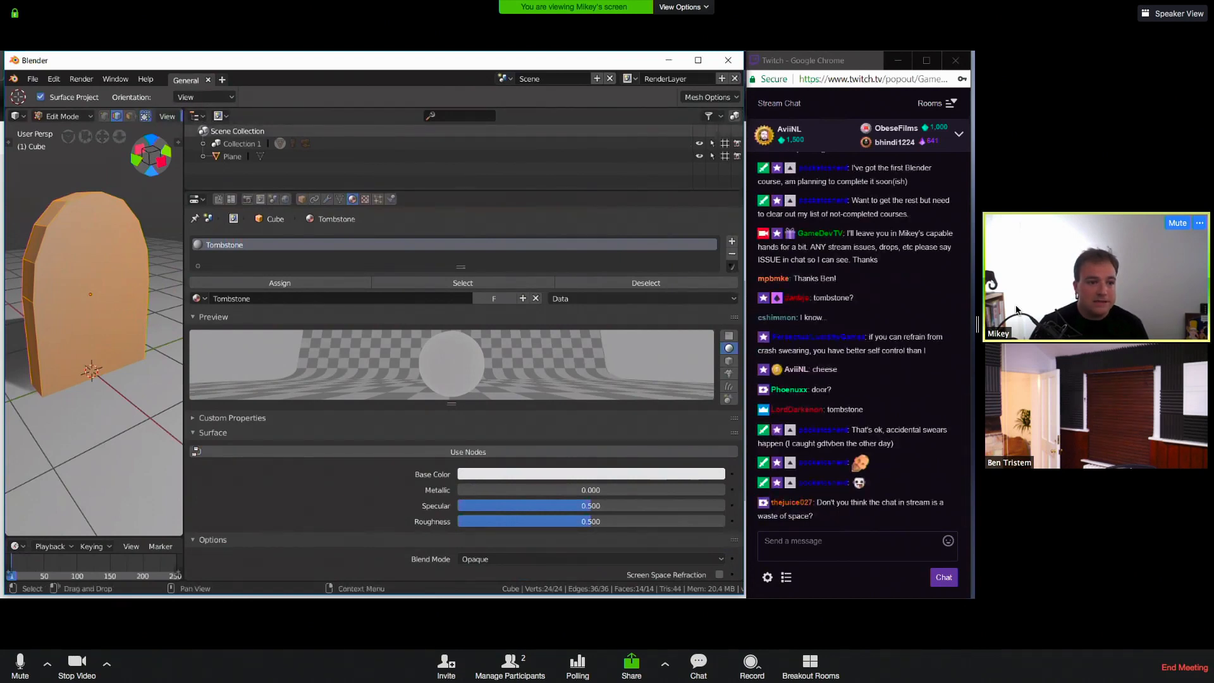
Split the 3D viewport into two side-by-side views and enlarge the second one by narrowing the properties editor
drag(181, 112, 136, 126)
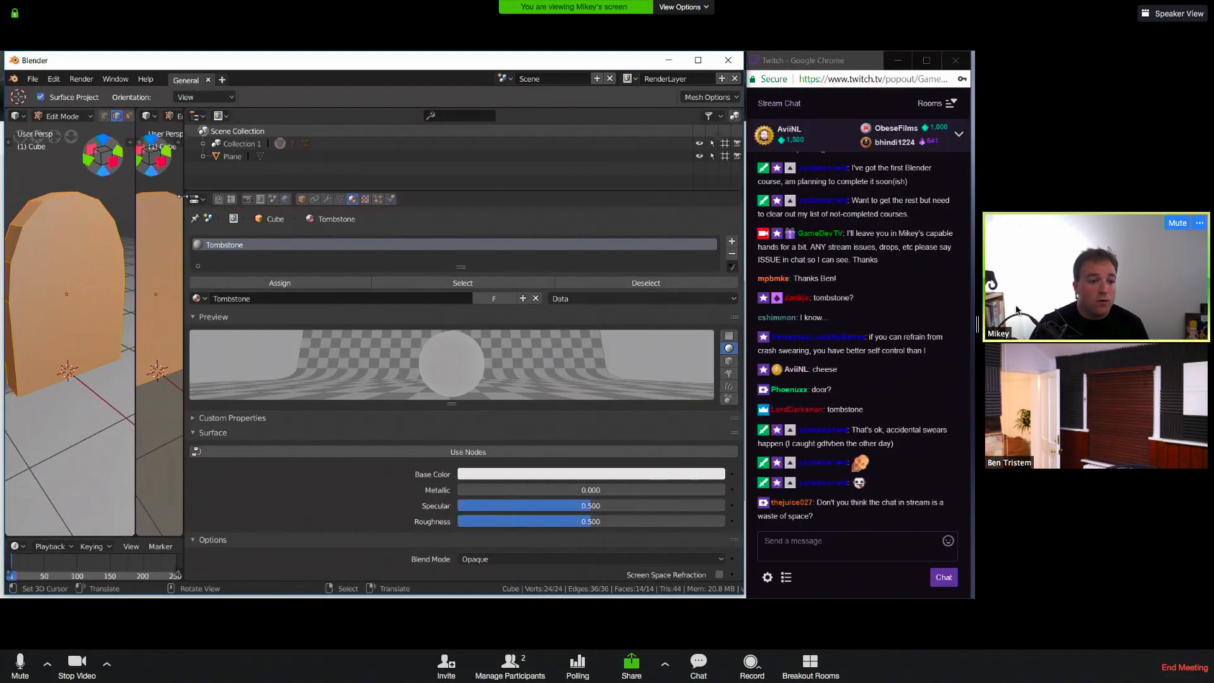
drag(363, 233, 599, 233)
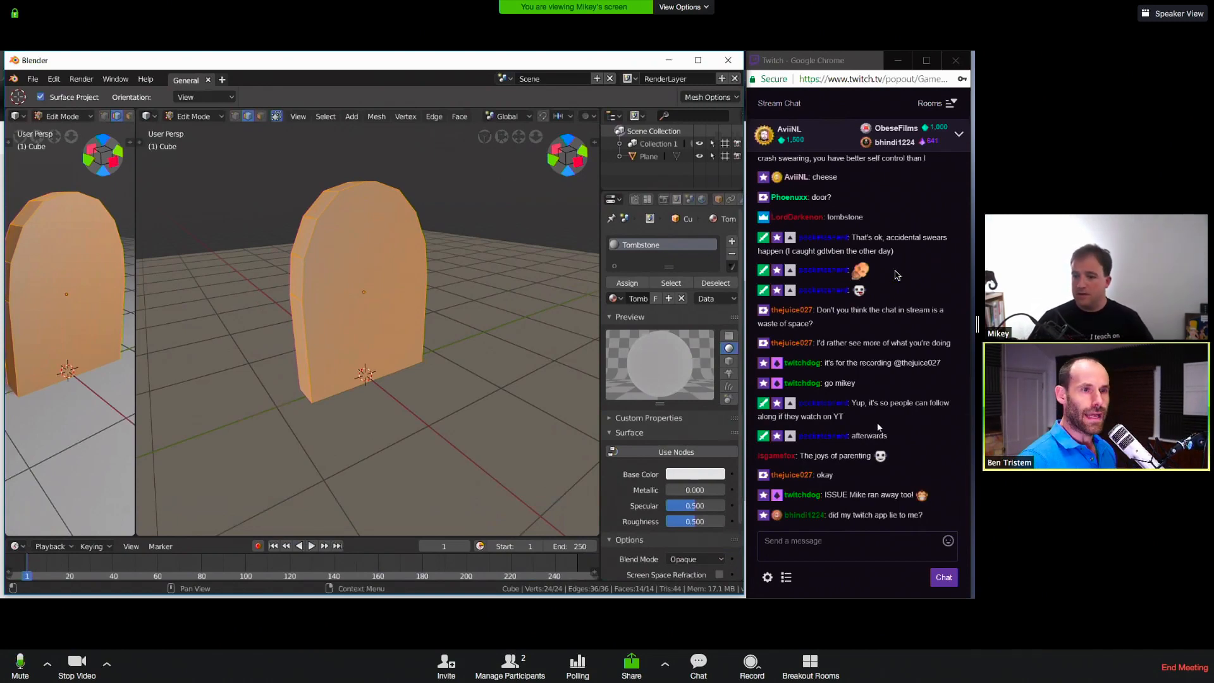
Try the meeting's Speaker View, return to Gallery View and enlarge the shared screen area relative to the participant videos
click(1162, 12)
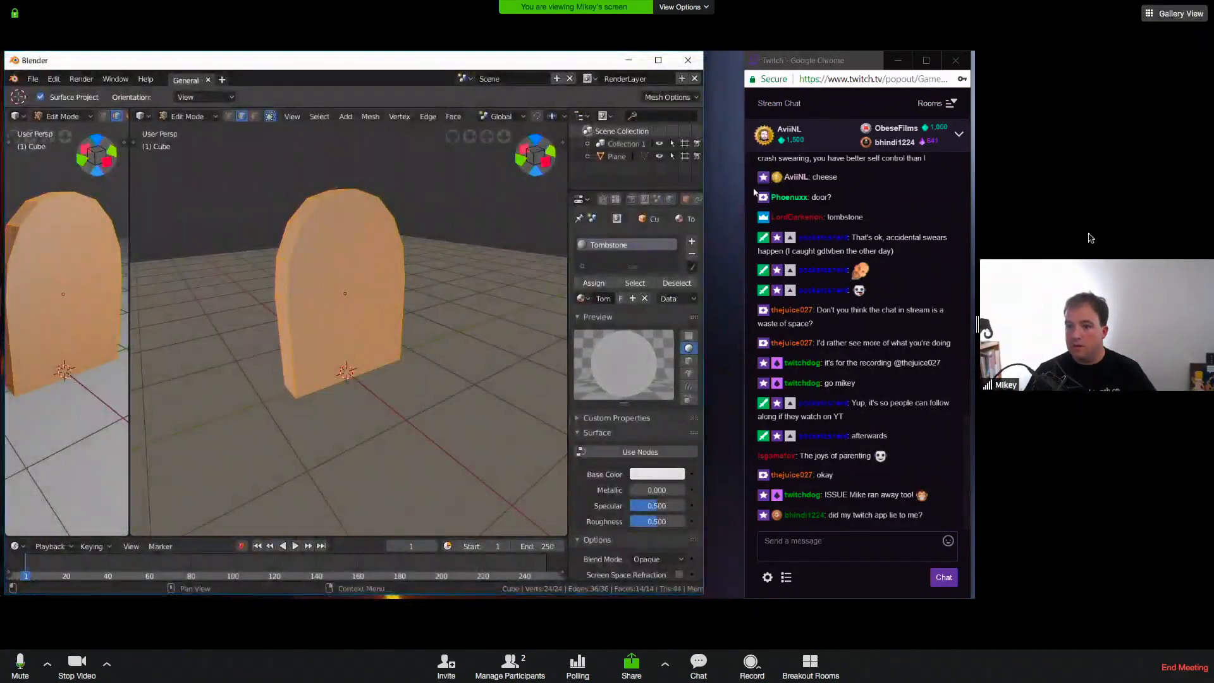
click(1175, 13)
drag(981, 313, 1011, 323)
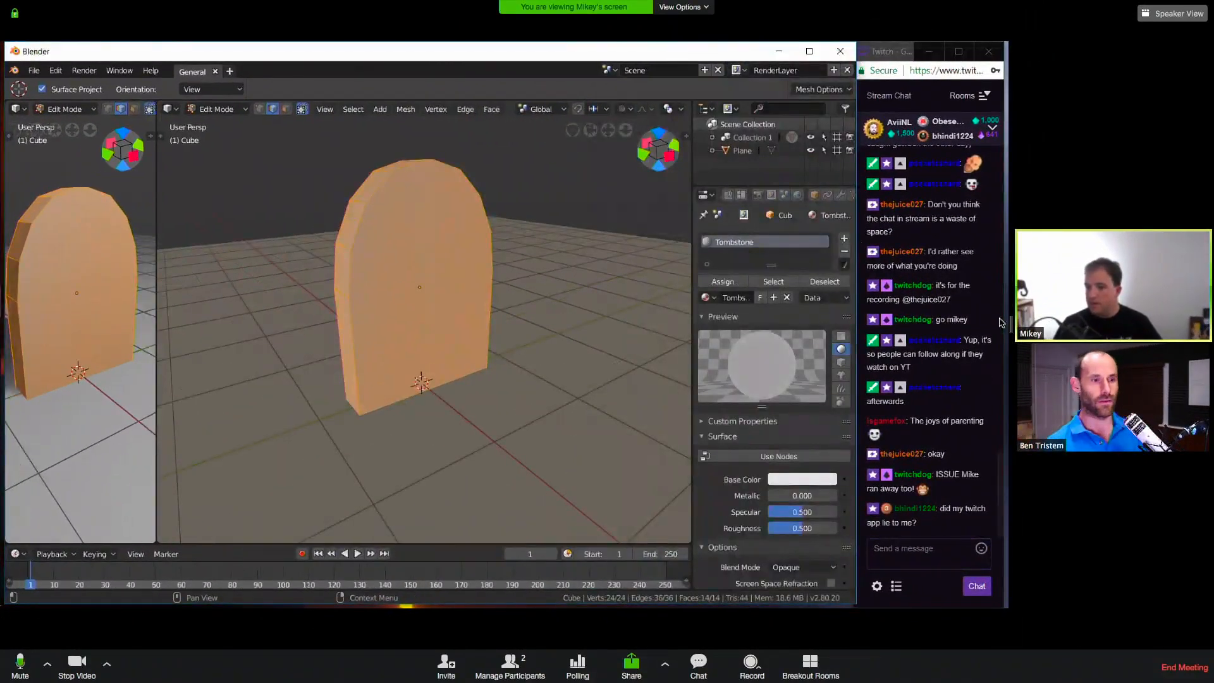
mouse_move(1024, 360)
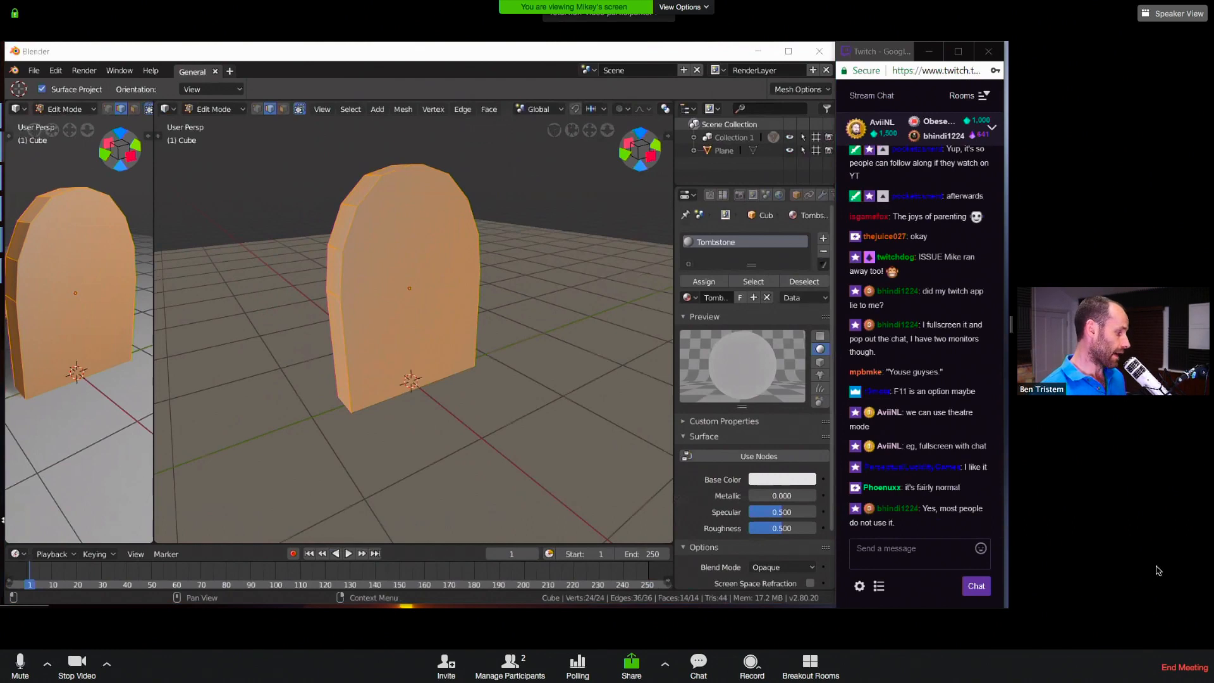
Adjust the stream chat window's position and height to span the shared screen, and switch the meeting to Speaker View
click(884, 55)
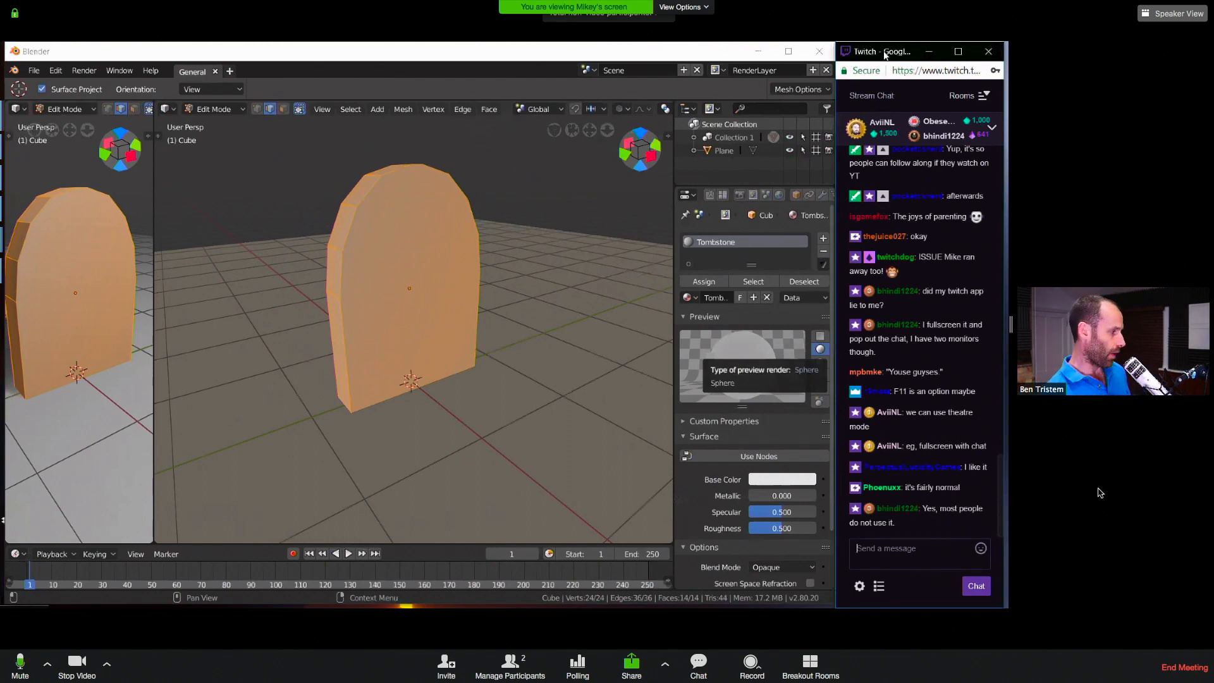
drag(884, 55, 885, 56)
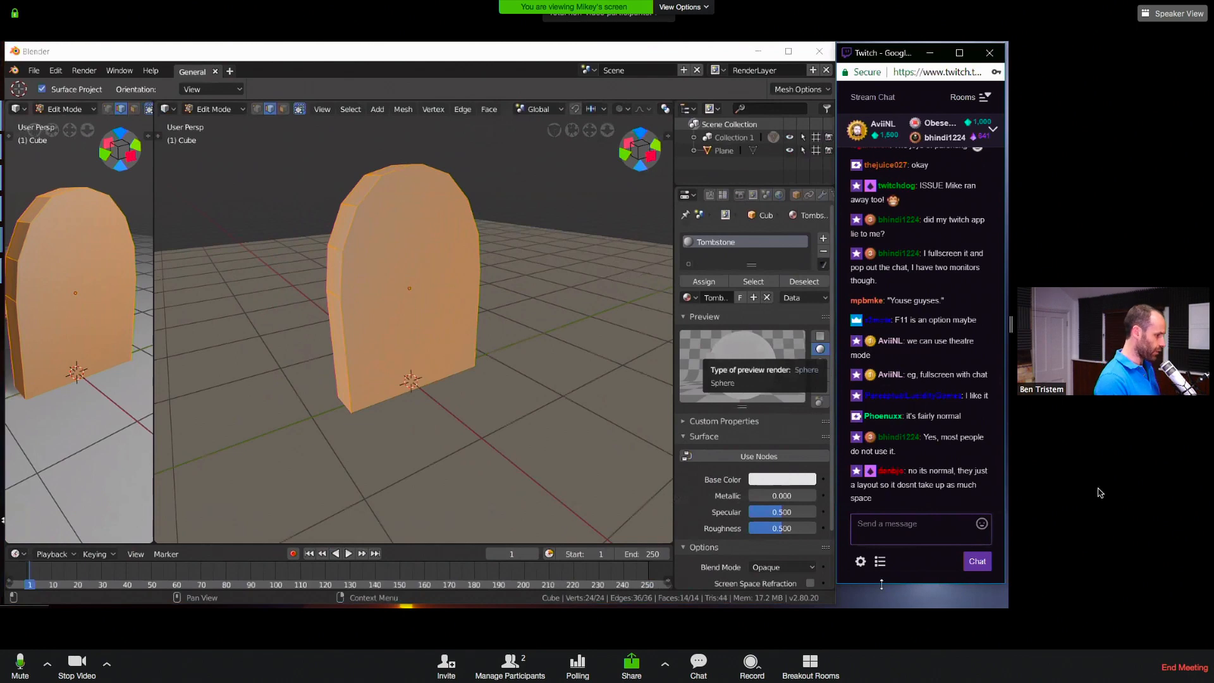
drag(884, 589, 884, 608)
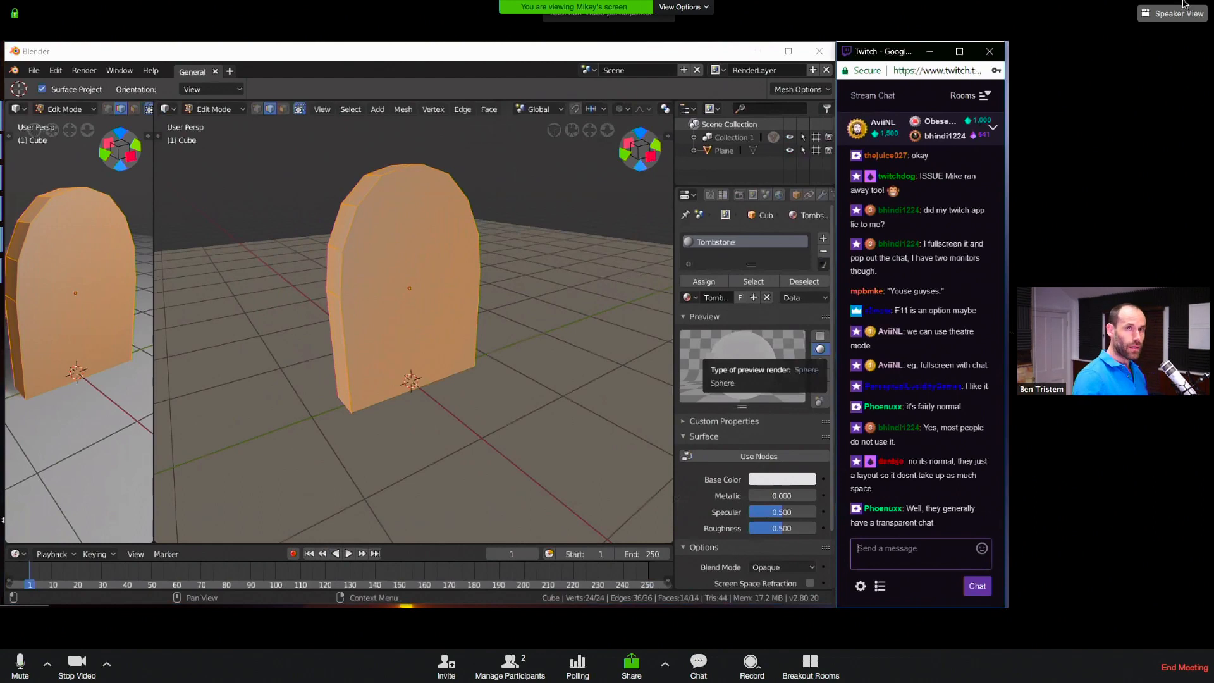
click(1174, 13)
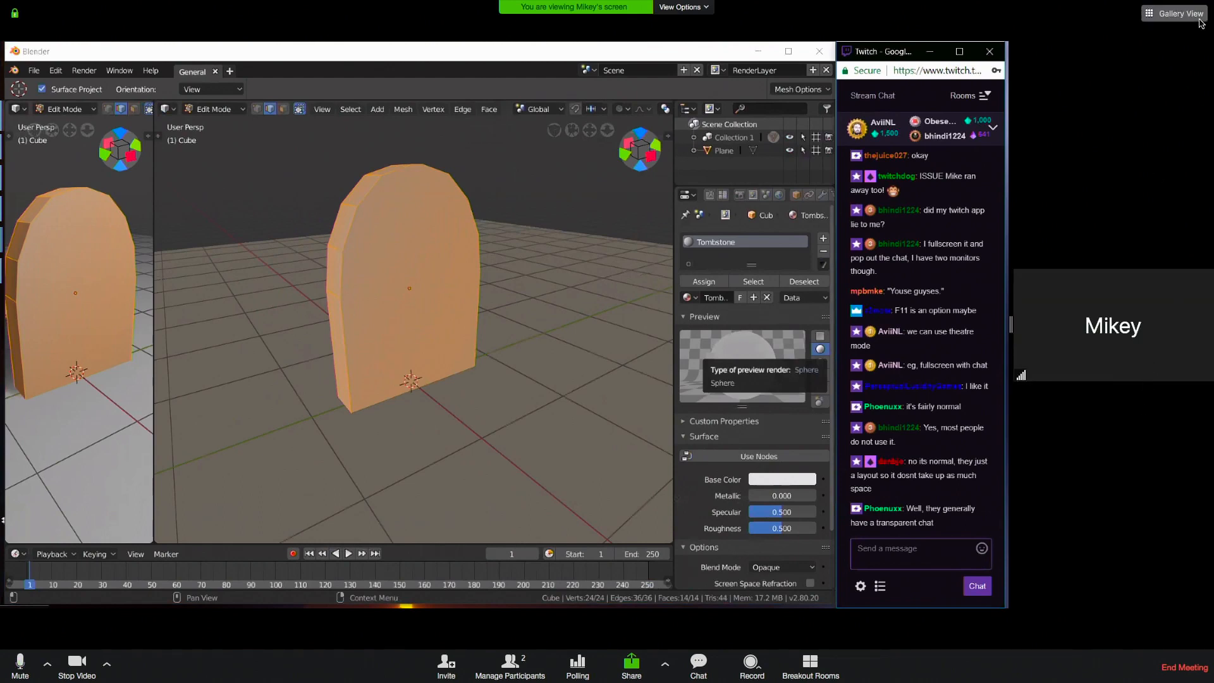
Toggle the meeting between Gallery and Speaker View, keep Speaker View, widen the shared screen area and stop the local video
click(1199, 17)
click(1177, 13)
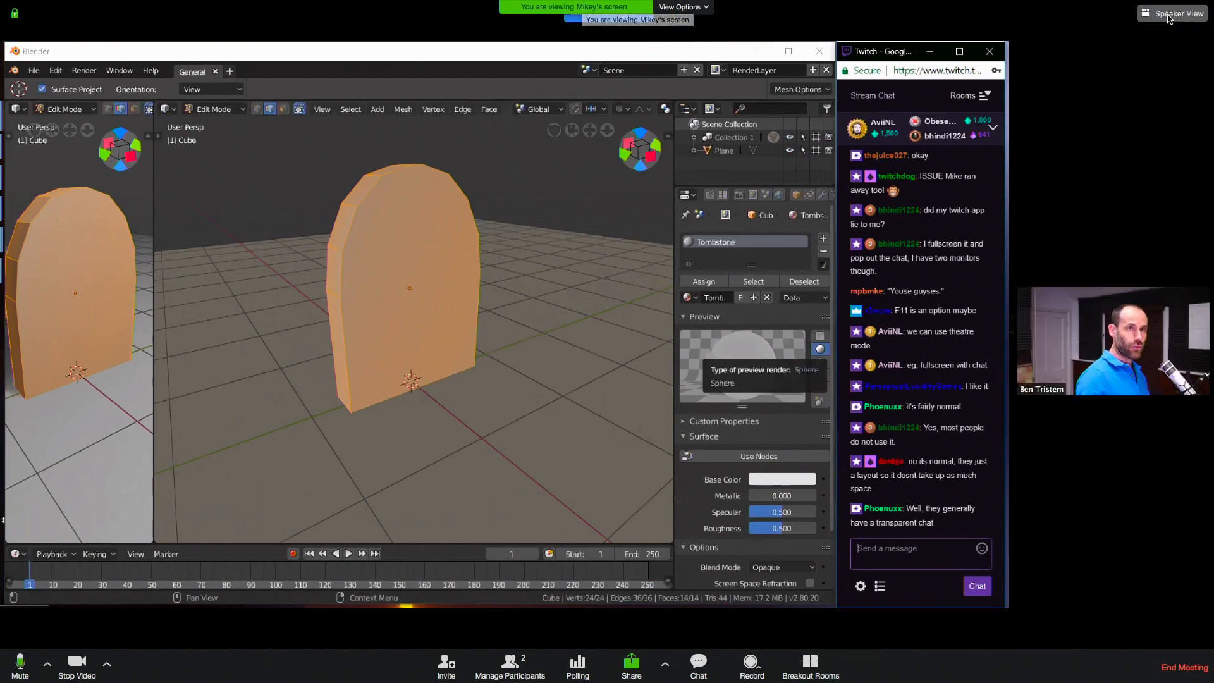
mouse_move(1014, 329)
mouse_down()
mouse_move(991, 330)
mouse_move(1033, 329)
mouse_up()
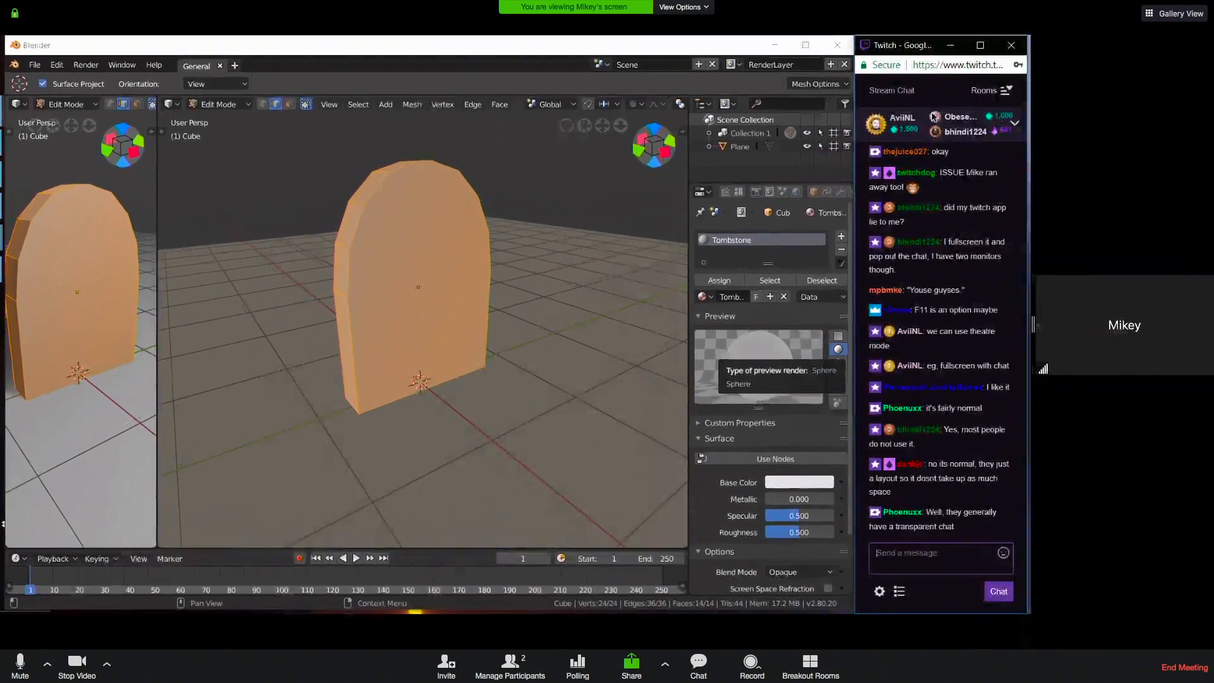
click(1175, 14)
click(1176, 13)
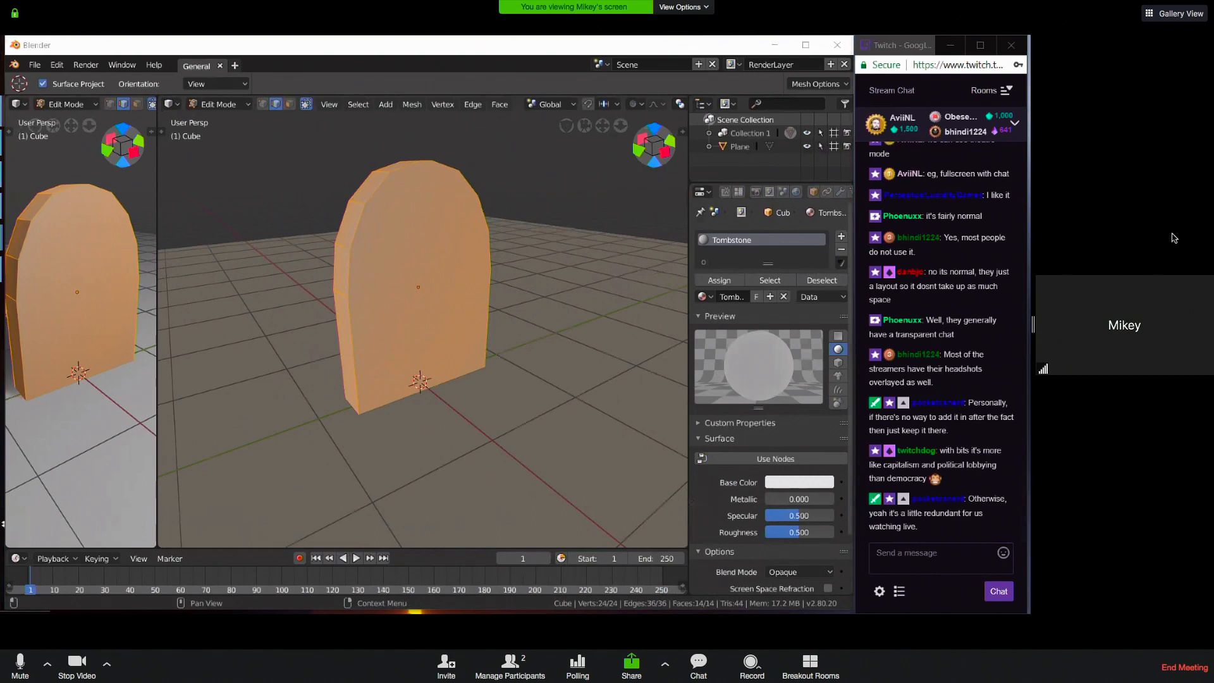
drag(1036, 334, 1159, 322)
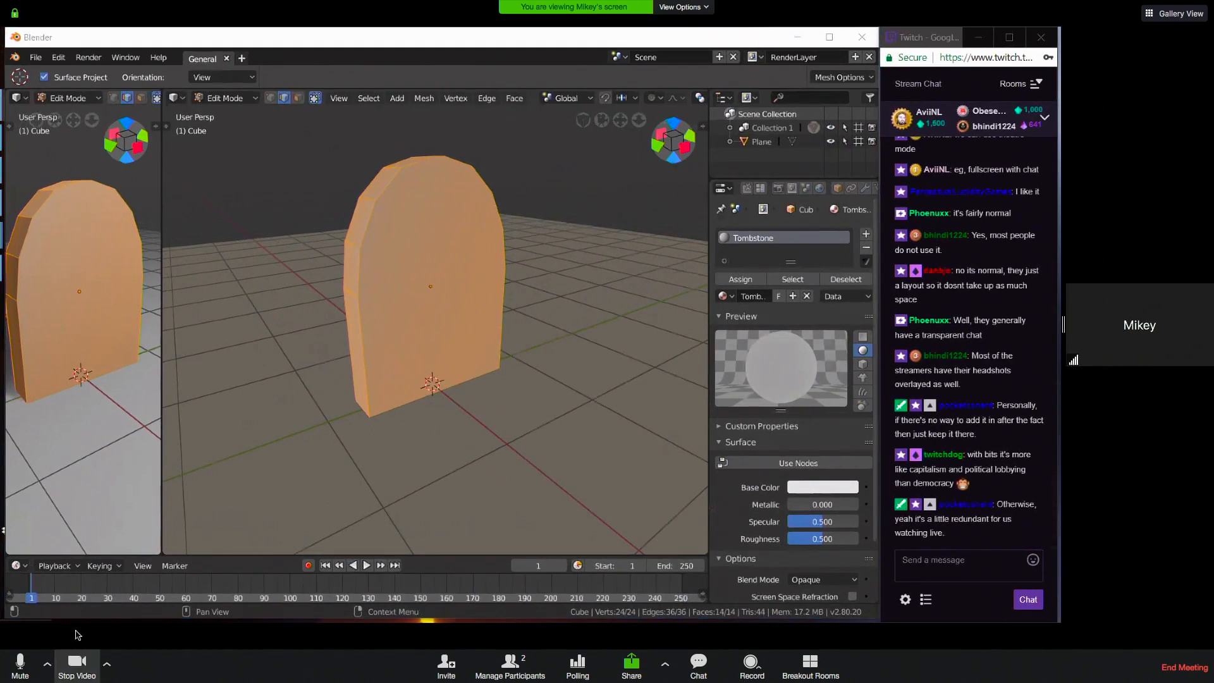
click(86, 658)
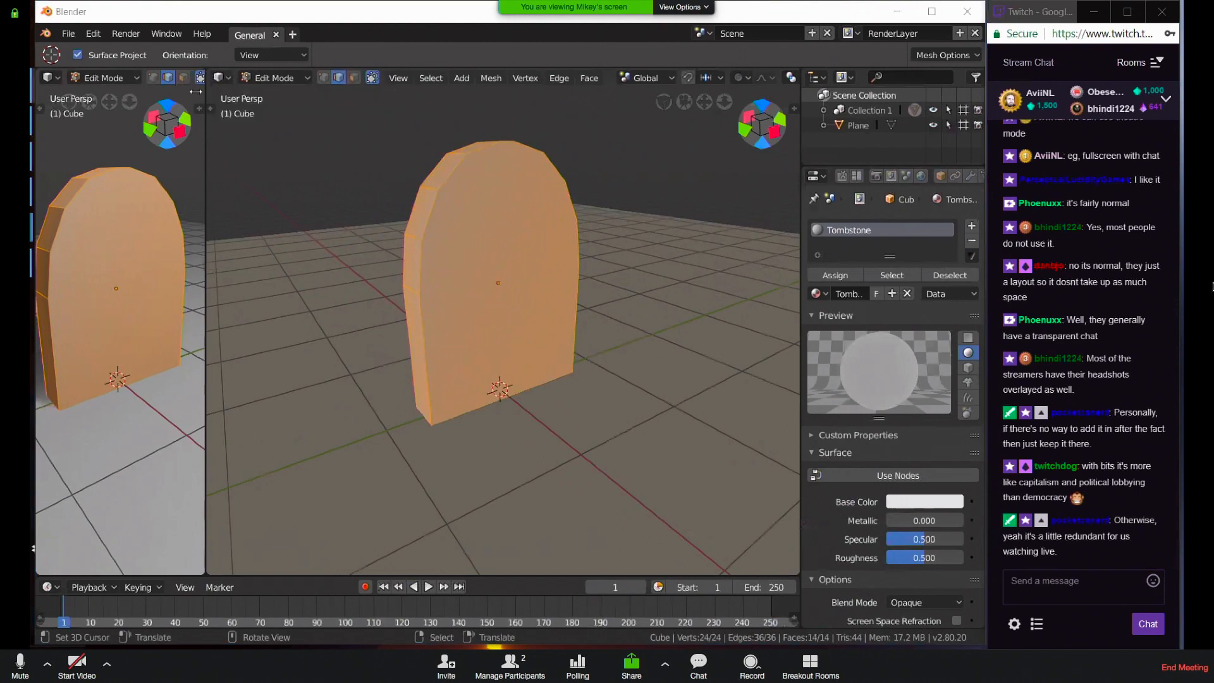
Widen the first 3D view slightly and turn the second one into a Shader Editor showing the Tombstone material's nodes
drag(205, 92, 350, 356)
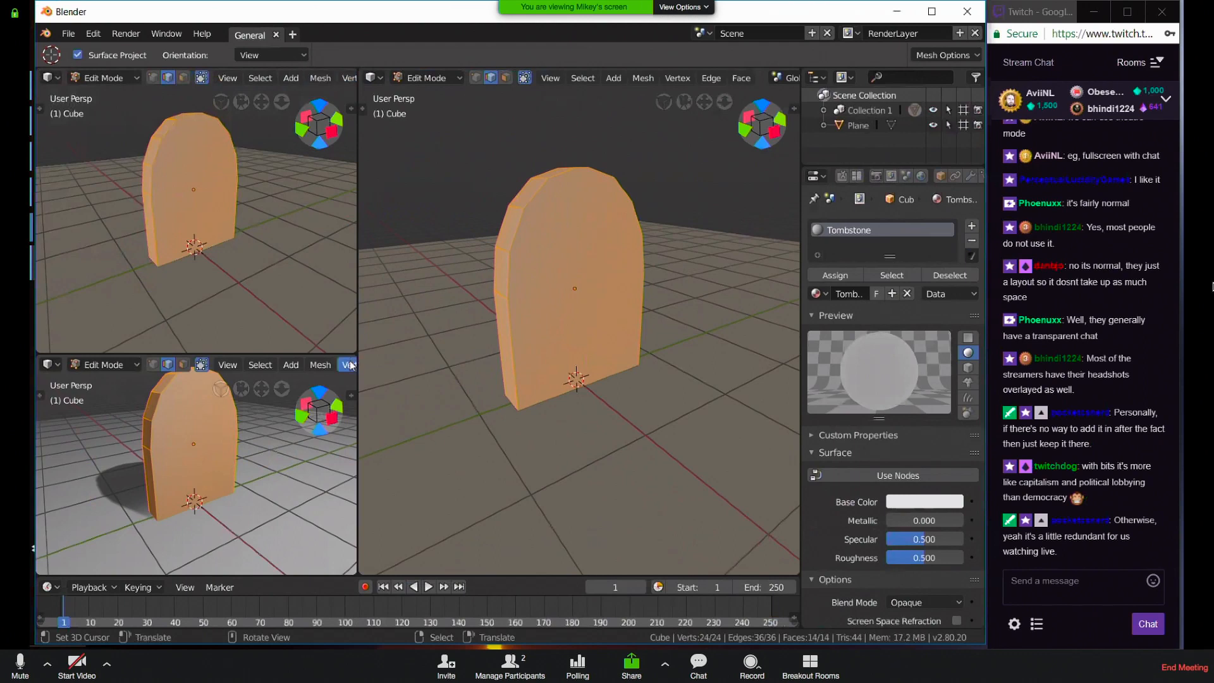
drag(354, 358, 238, 107)
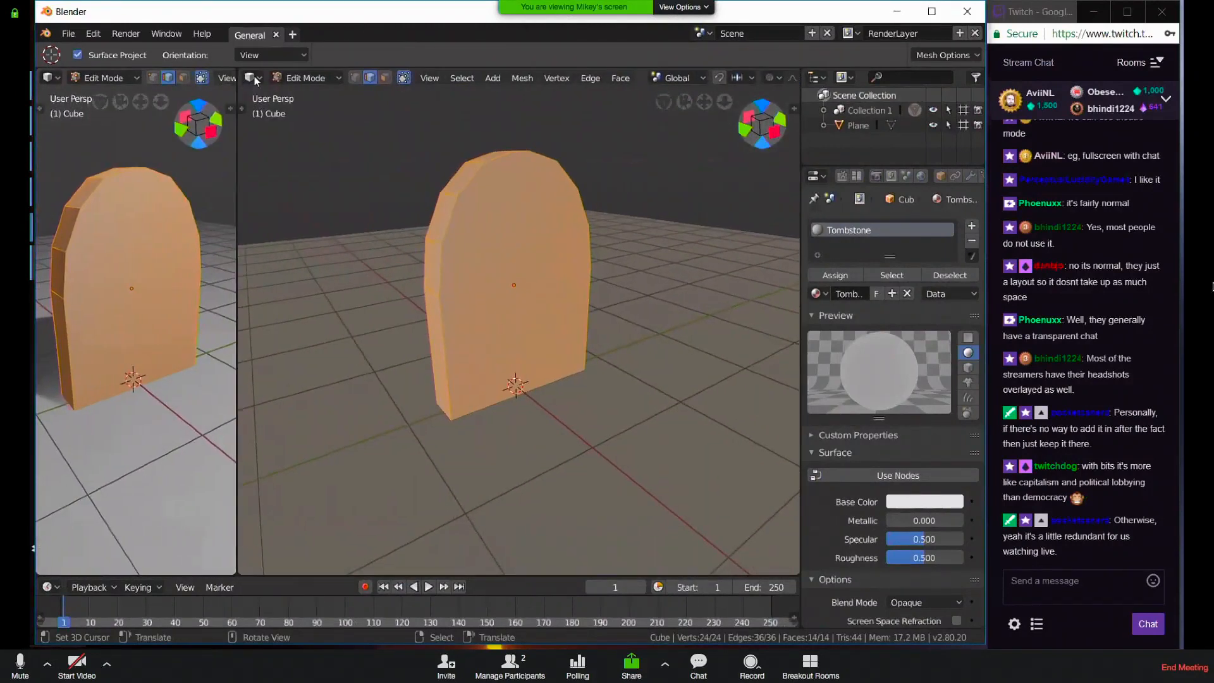
click(251, 78)
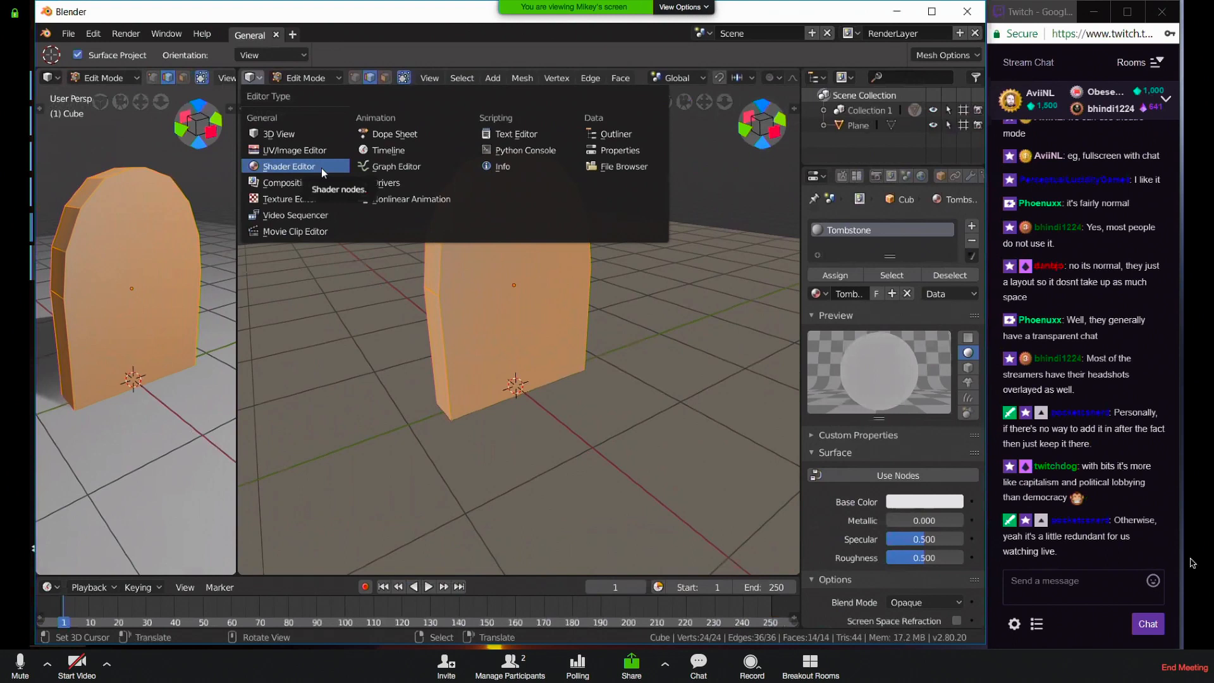
click(322, 168)
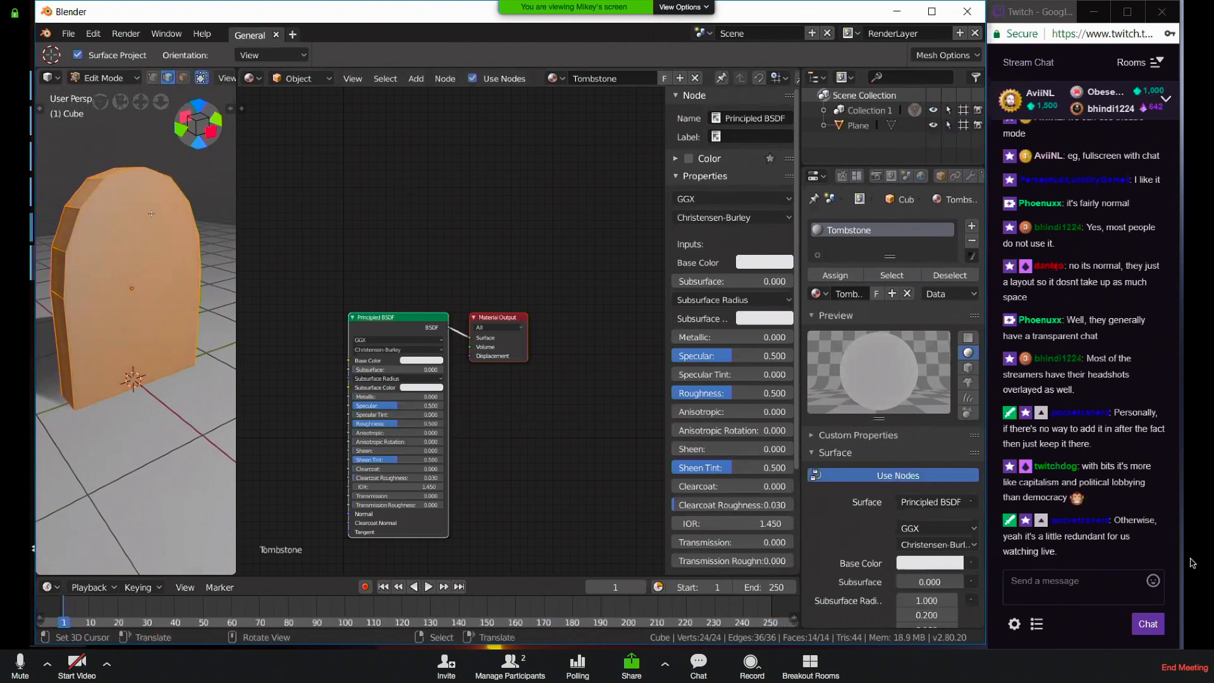
Save the file as TombStone.blend in the E:\Courses\Environments\Ideas folder
key(ctrl+s)
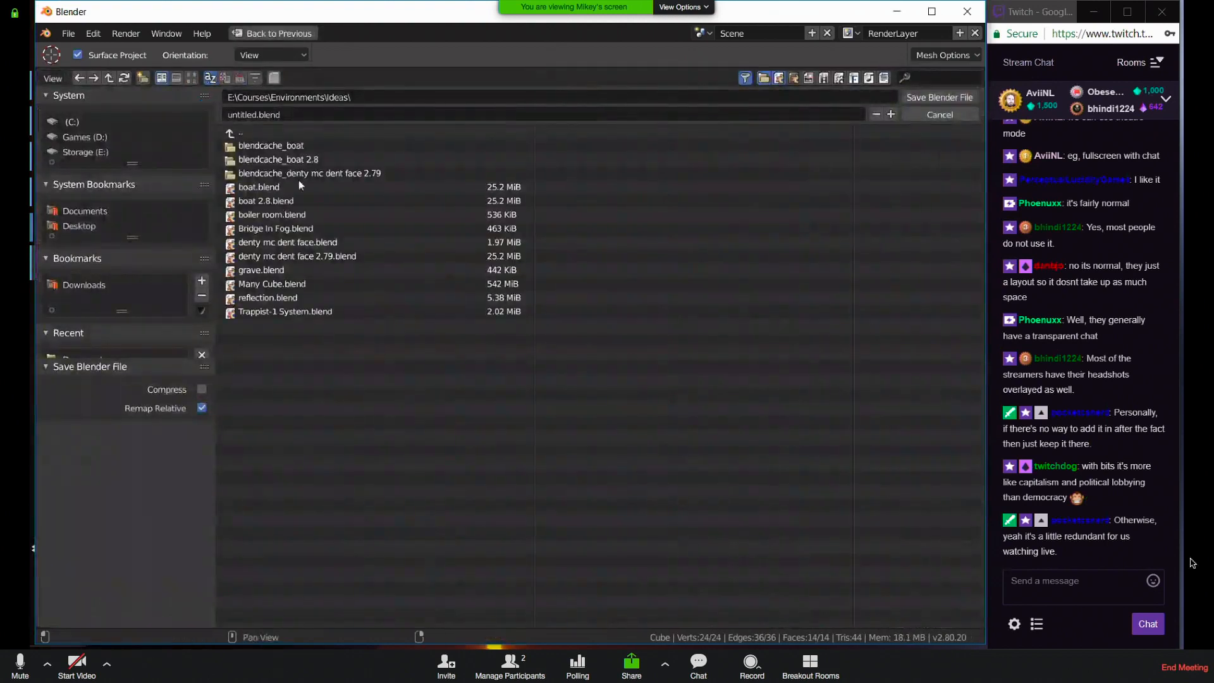
click(290, 114)
text(Gr)
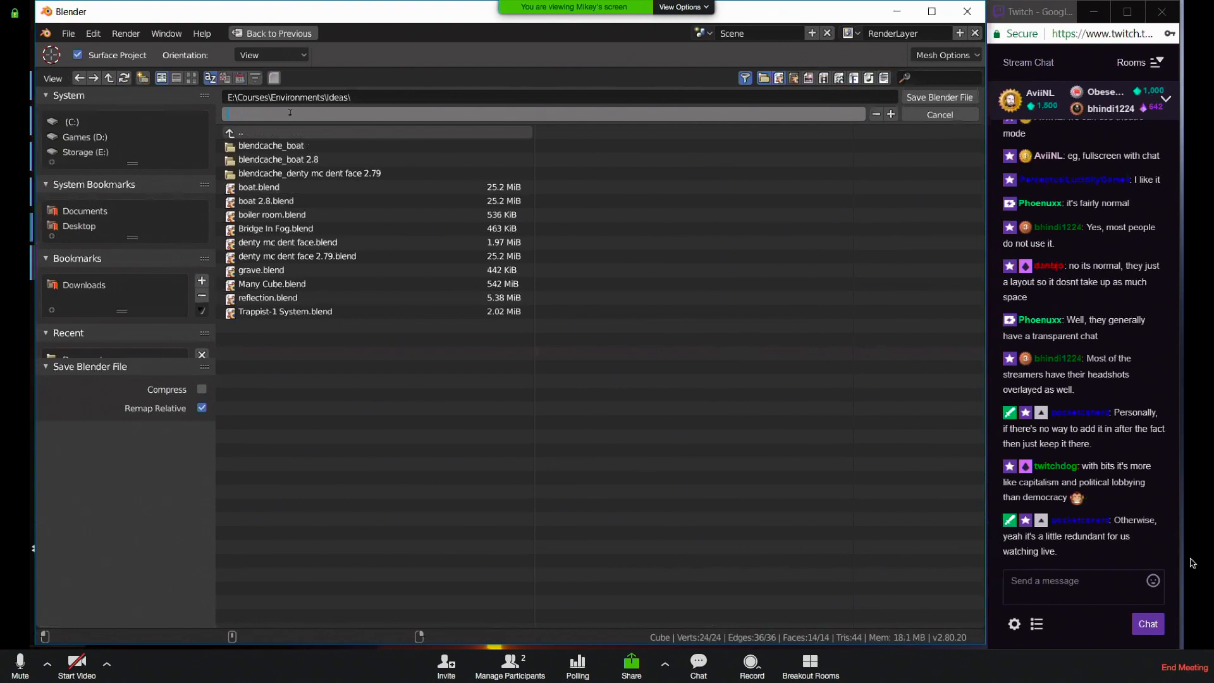
text(TombStone)
key(Return)
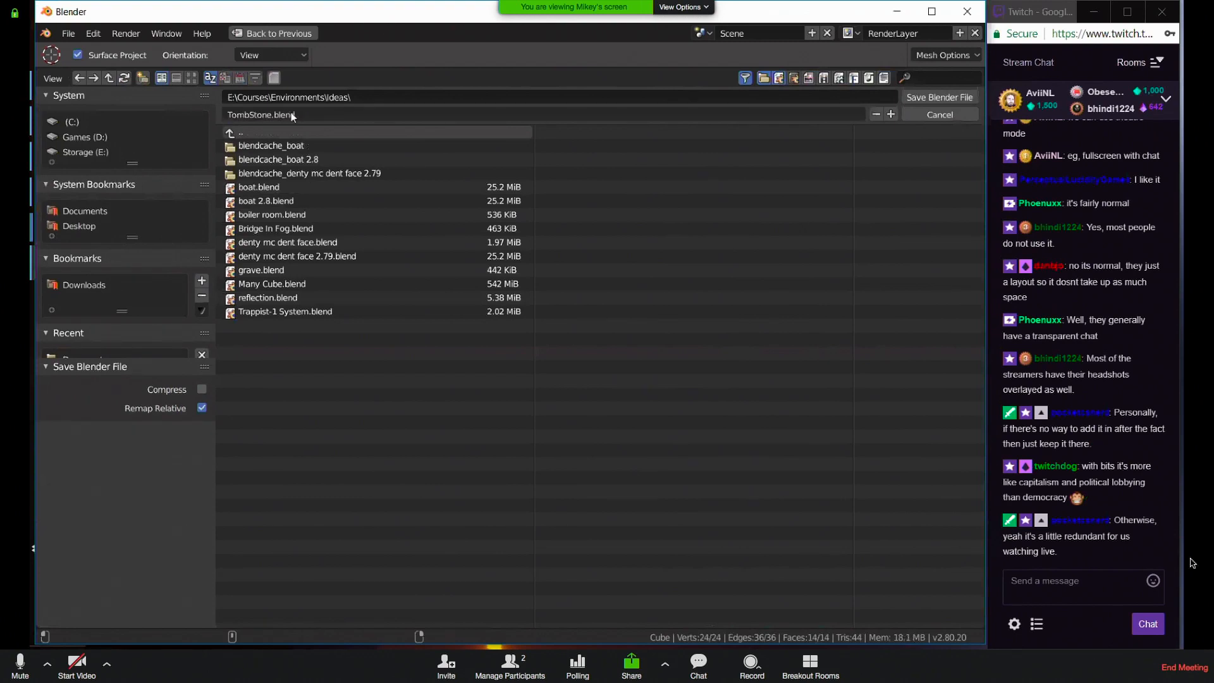
click(940, 97)
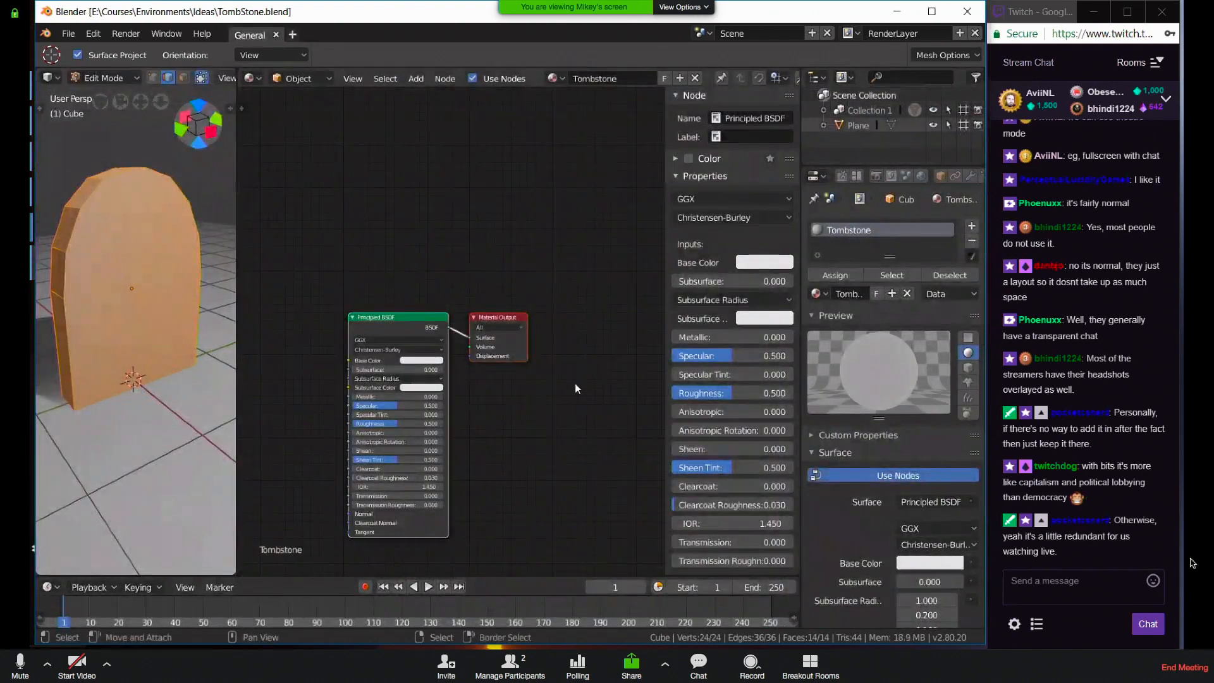
Shift the Material Output and Principled BSDF nodes aside and try to change the shader's base color
drag(517, 320, 638, 312)
drag(408, 318, 524, 302)
drag(461, 379, 465, 385)
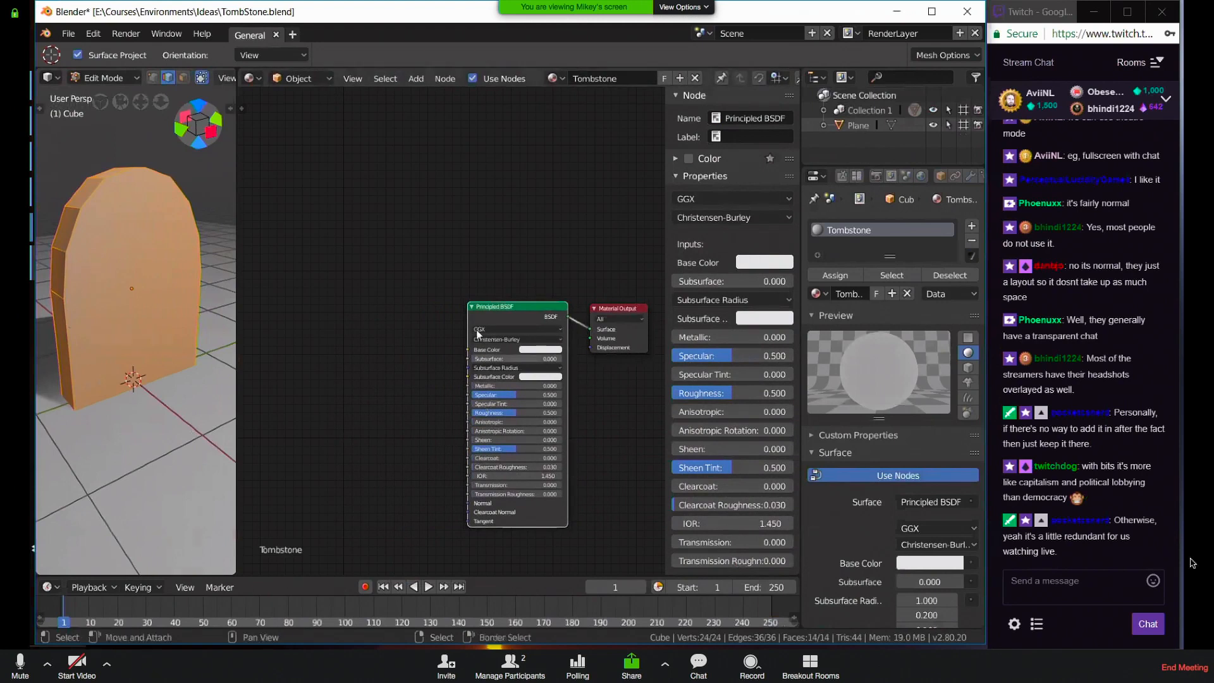
click(533, 351)
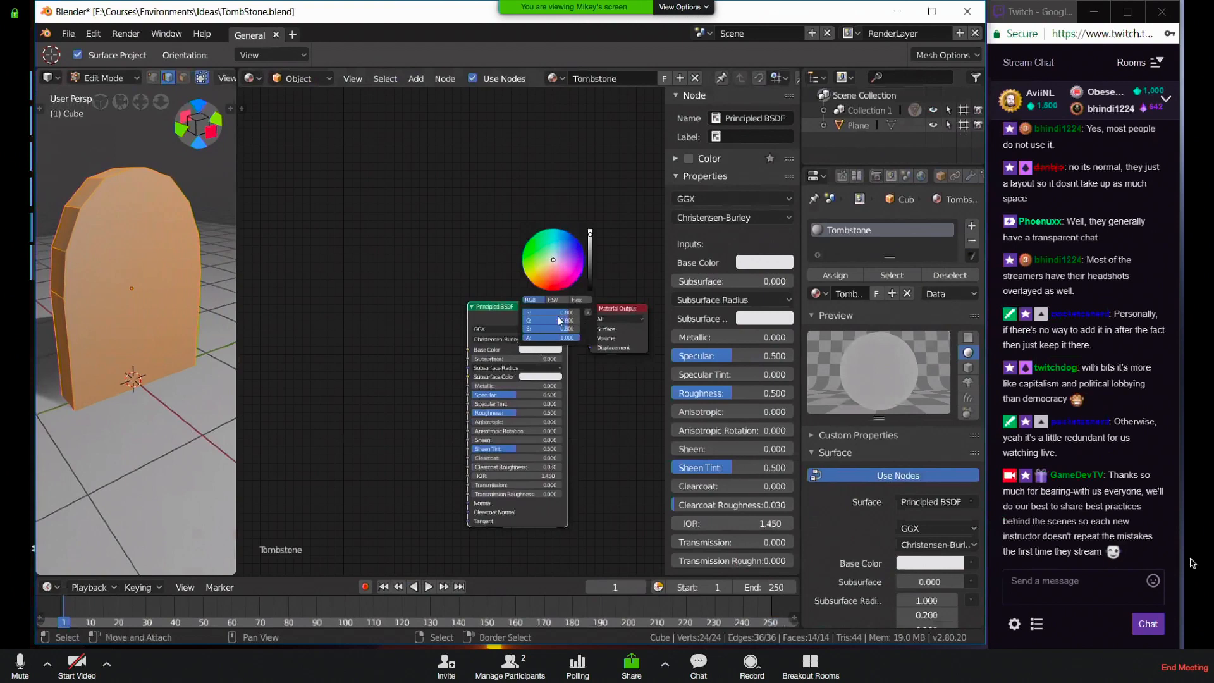
drag(560, 259, 591, 259)
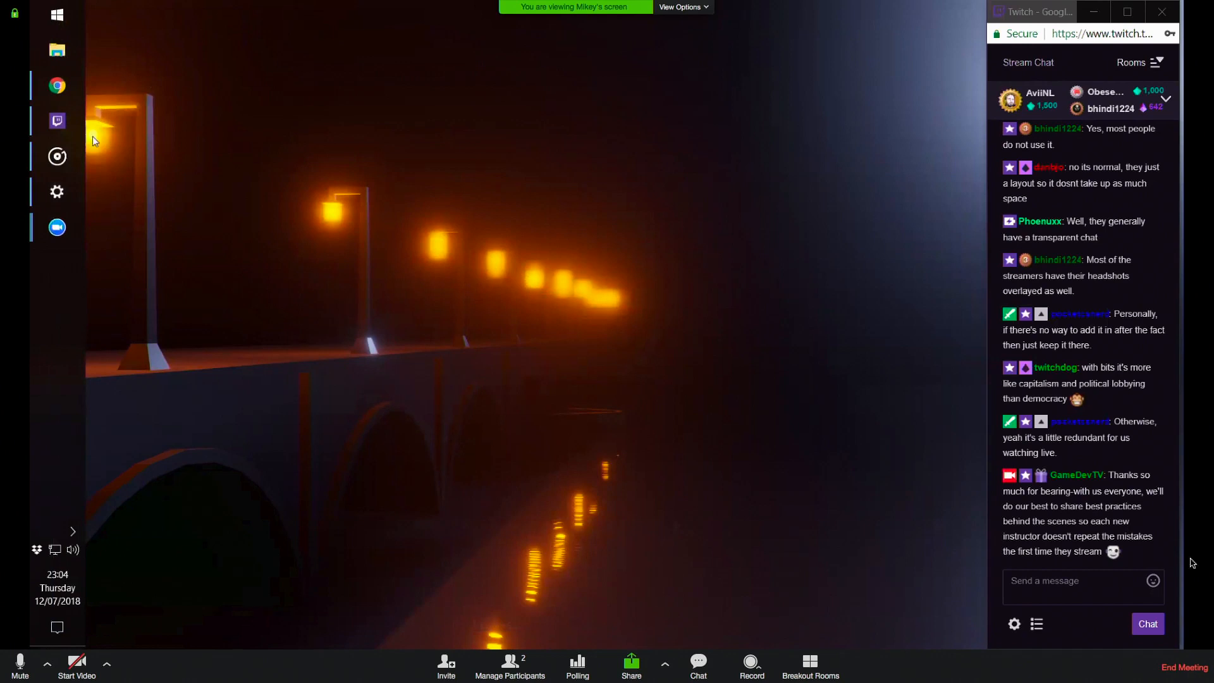
Relaunch Blender from its folder in Documents, reopen the recent TombStone.blend and narrow the window to uncover the stream chat
click(57, 50)
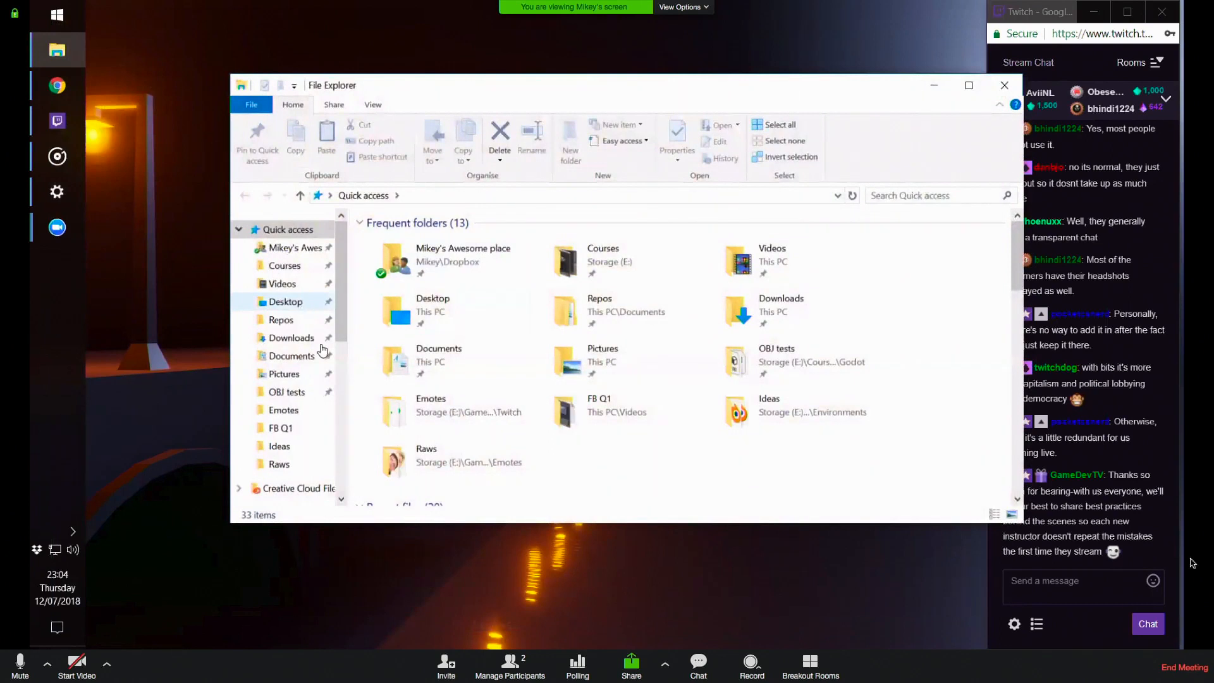
click(312, 340)
click(327, 355)
double_click(446, 305)
double_click(443, 319)
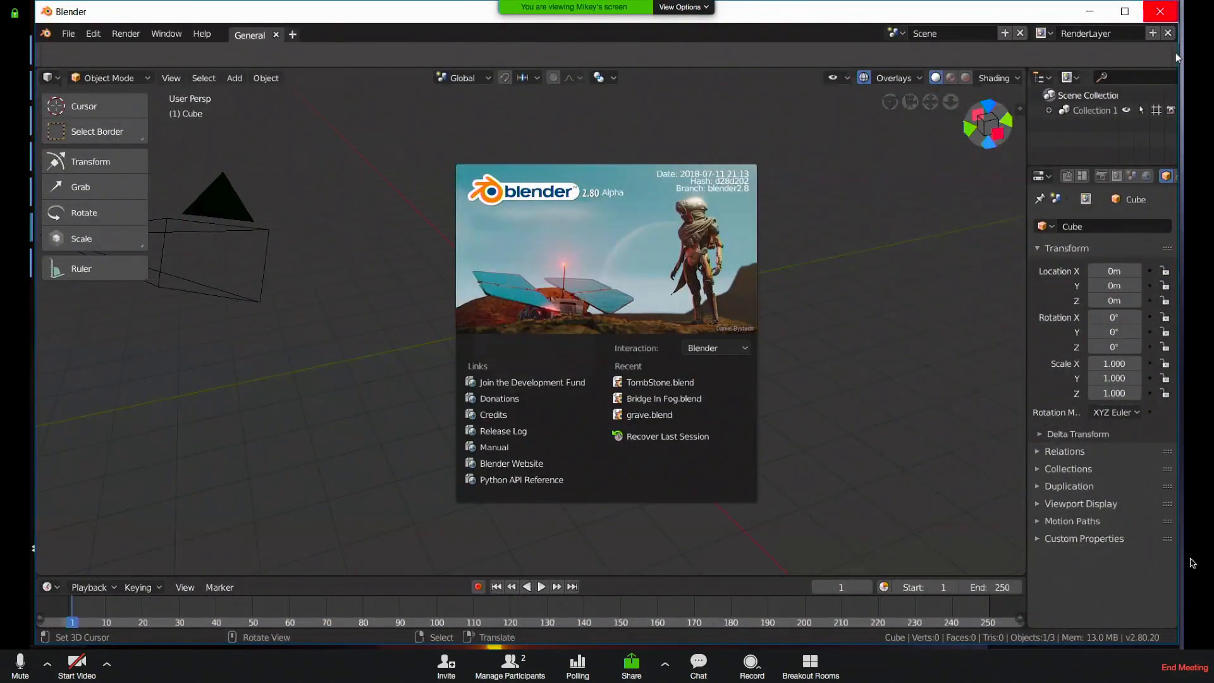
click(728, 382)
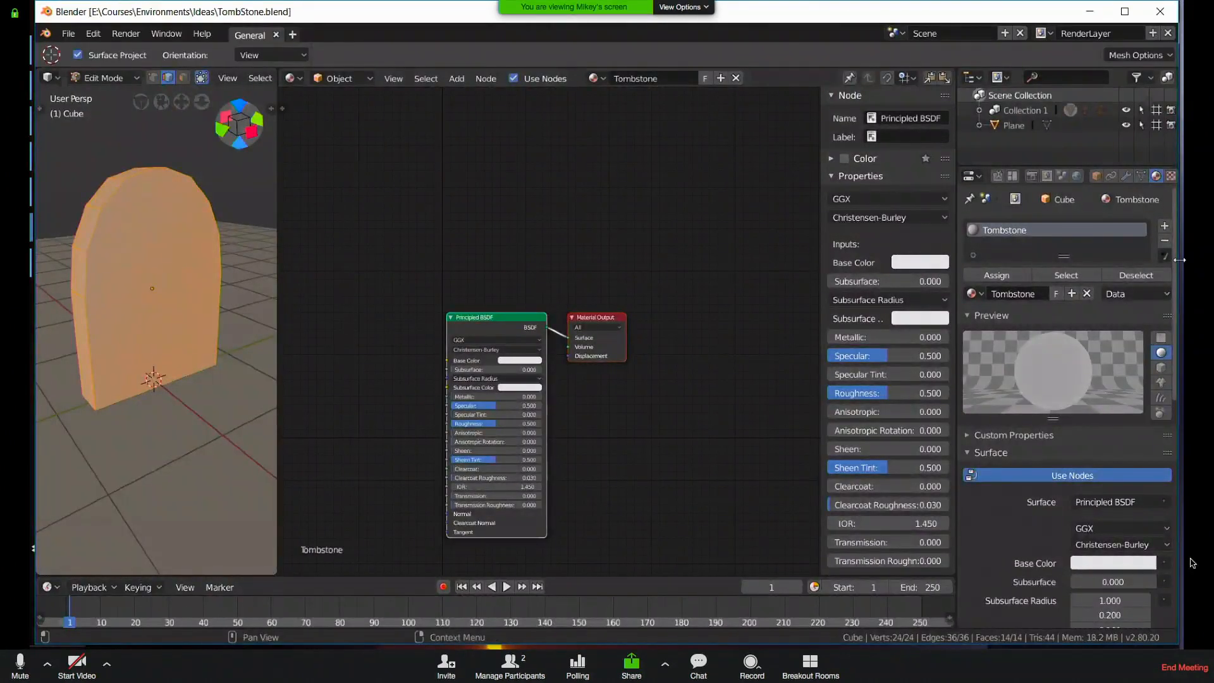
drag(1180, 259, 988, 260)
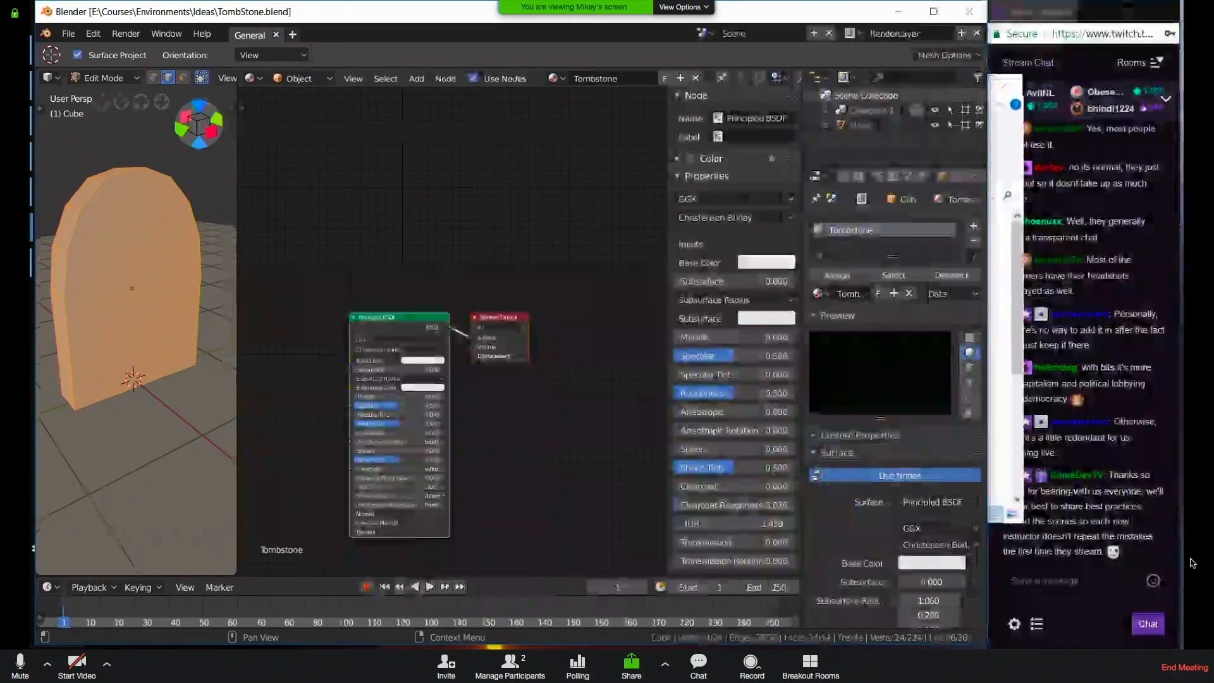
Set the Material Output's target to Cycles and shift both shader nodes to free space ahead of the Principled BSDF inputs
click(500, 327)
click(500, 300)
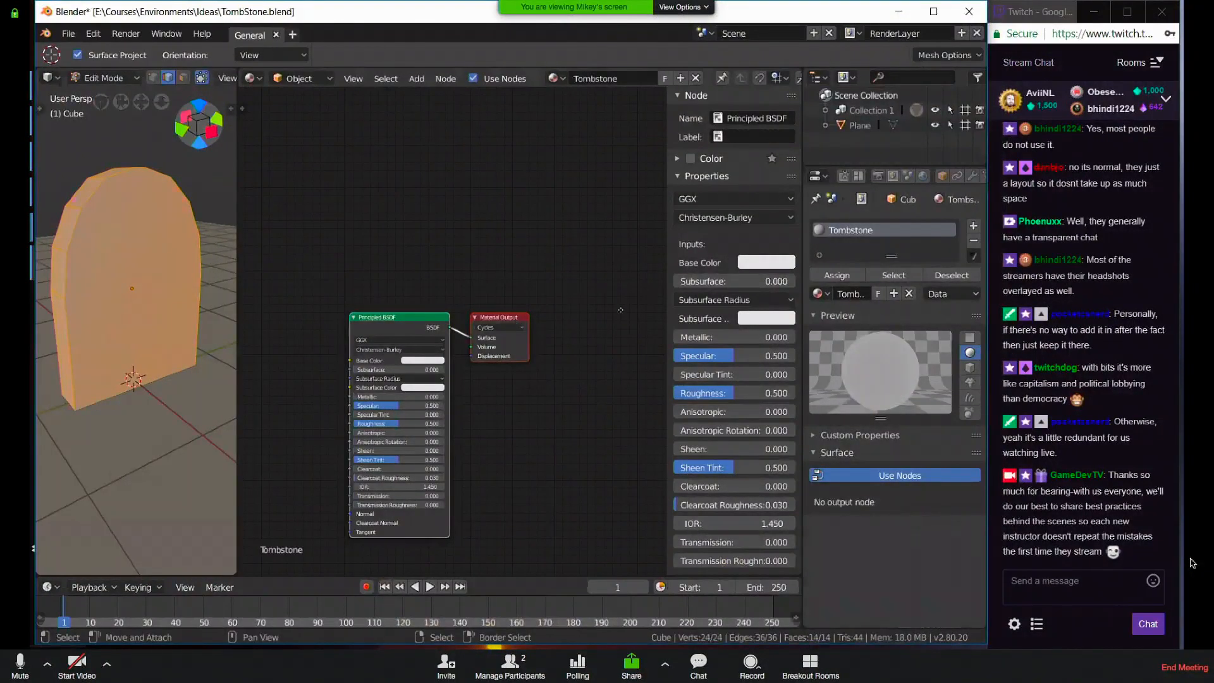
drag(497, 317, 626, 300)
drag(398, 317, 523, 291)
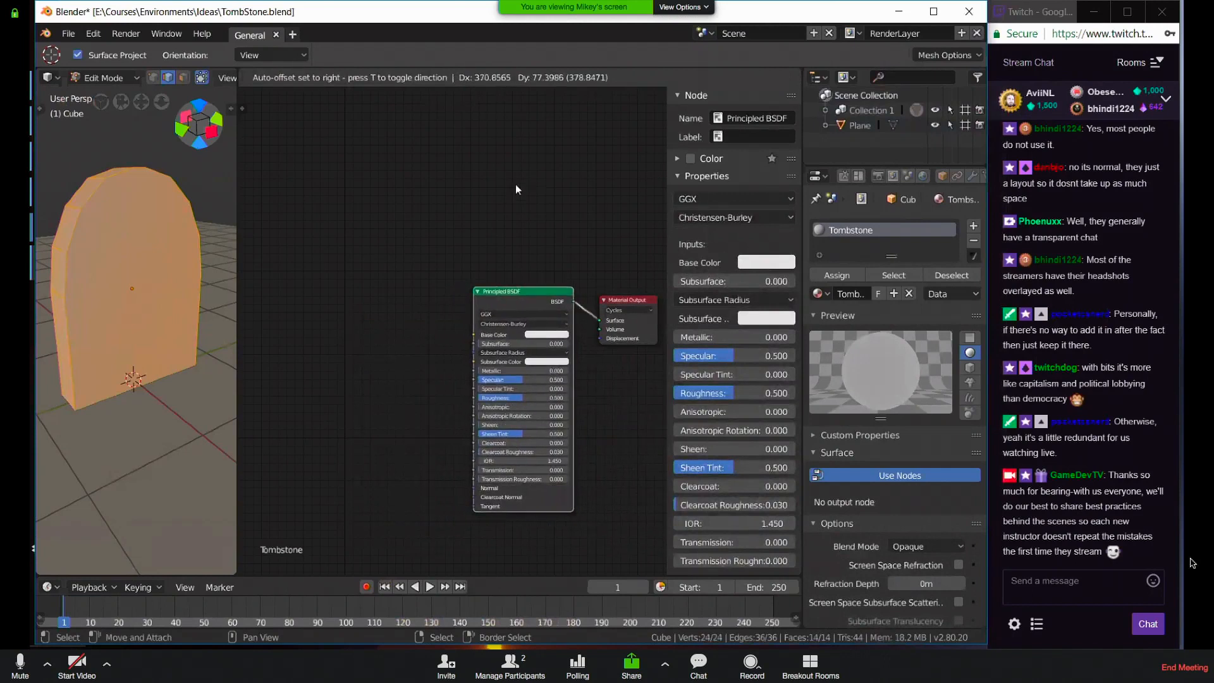
Hide the Shader Editor's sidebar and frame the Principled BSDF node with empty space in front of its inputs
scroll(606, 454, up, 5)
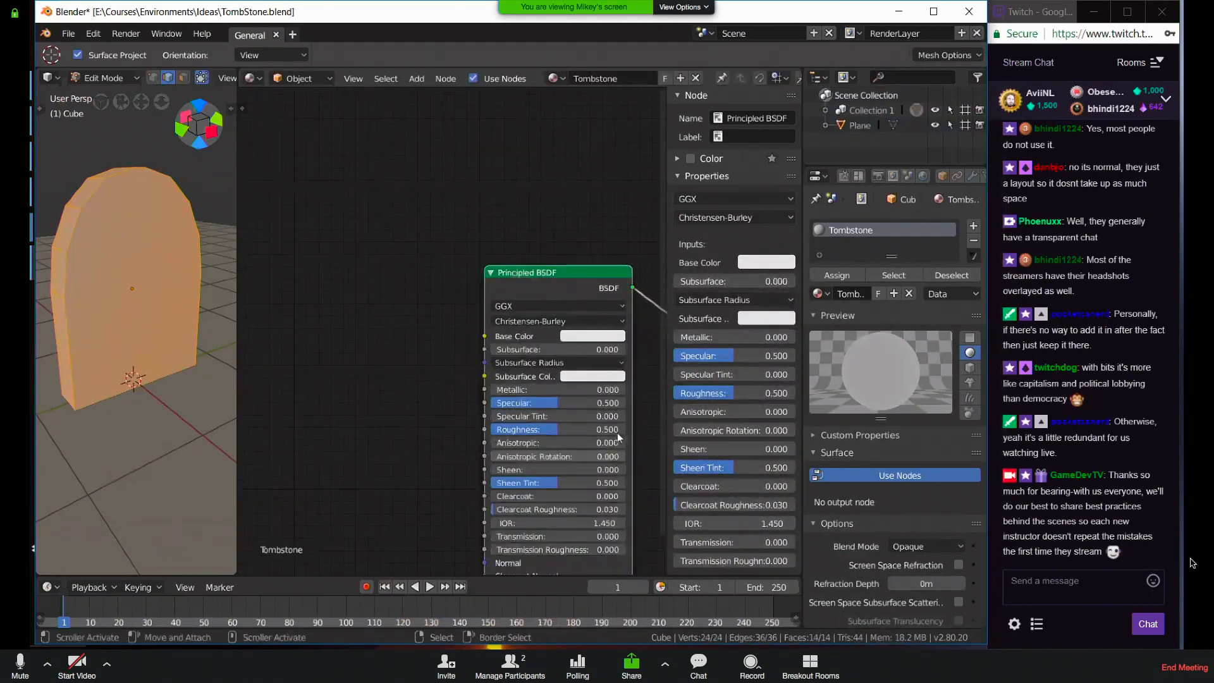
middle_drag(318, 263, 437, 308)
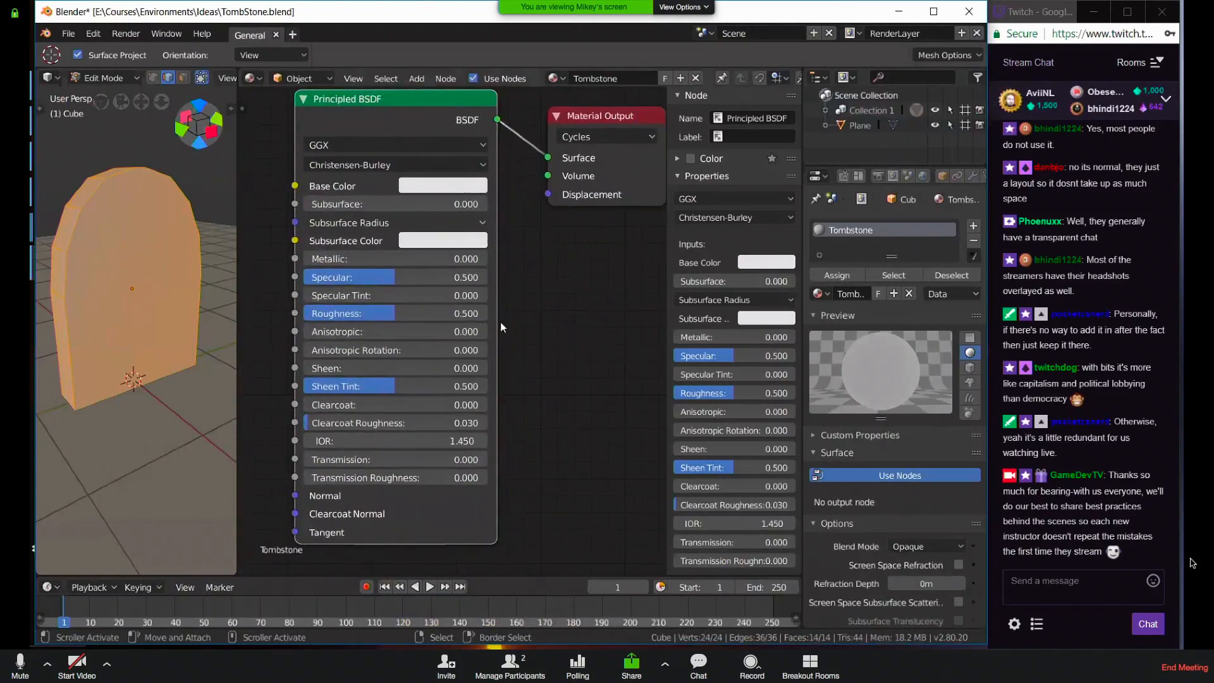
key(n)
middle_drag(673, 295, 701, 299)
scroll(655, 313, down, 5)
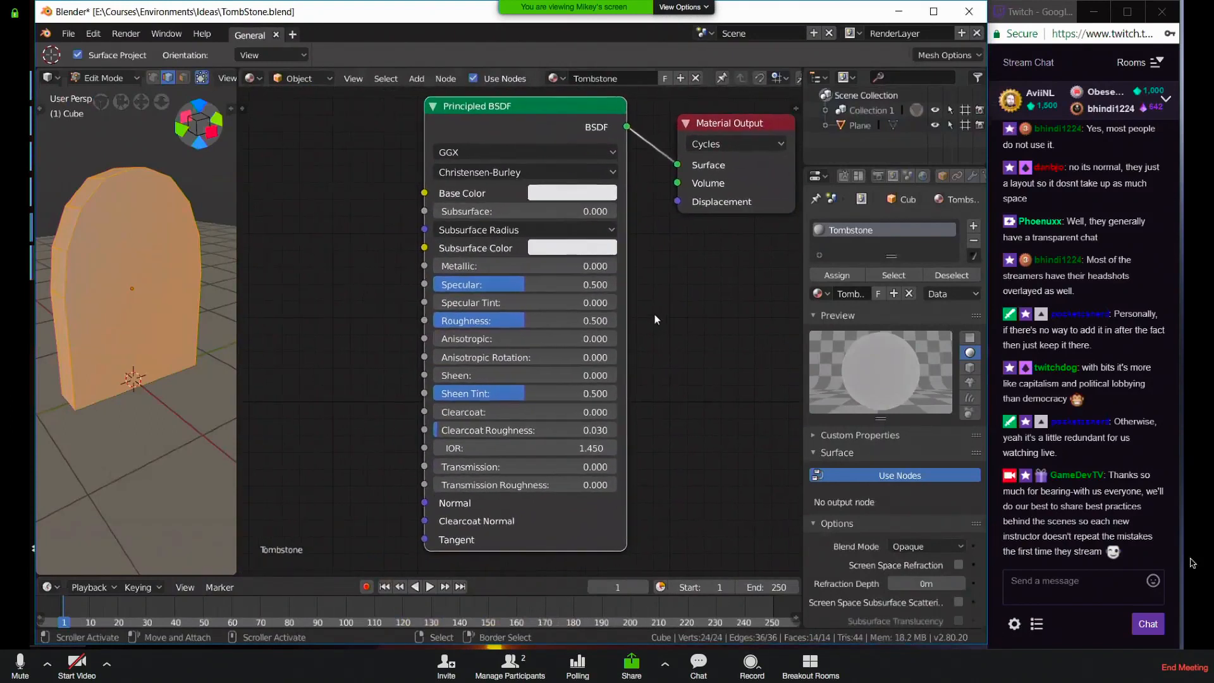
scroll(588, 359, up, 4)
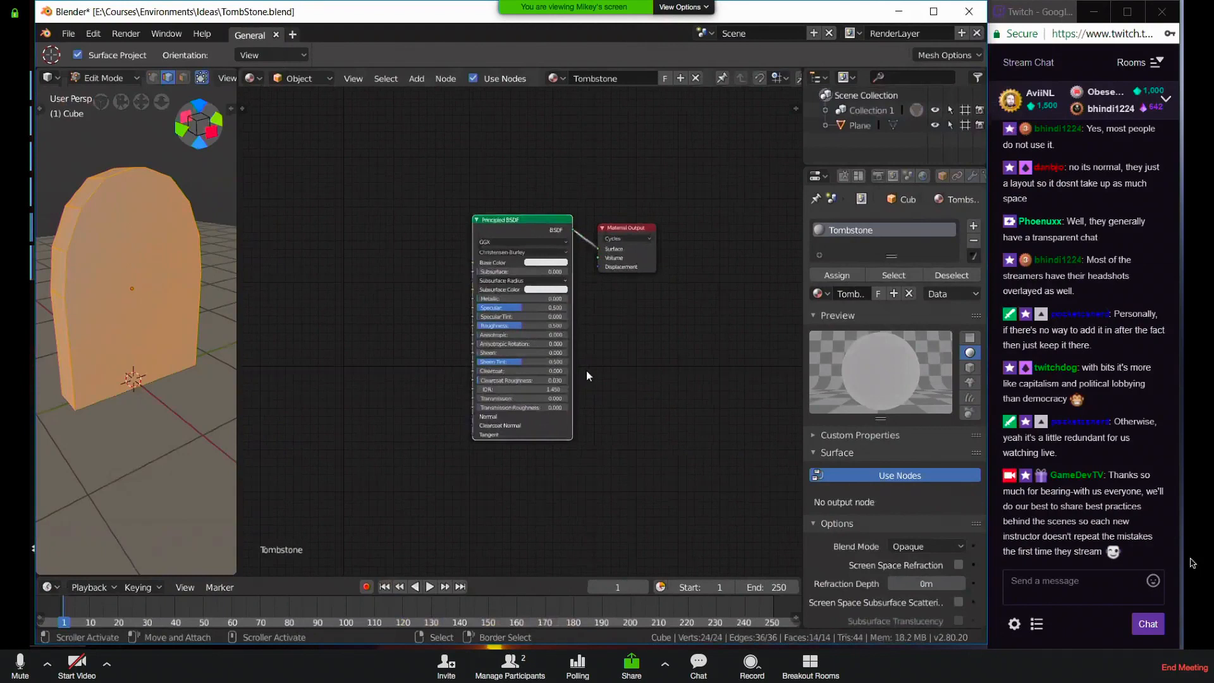
scroll(556, 399, up, 1)
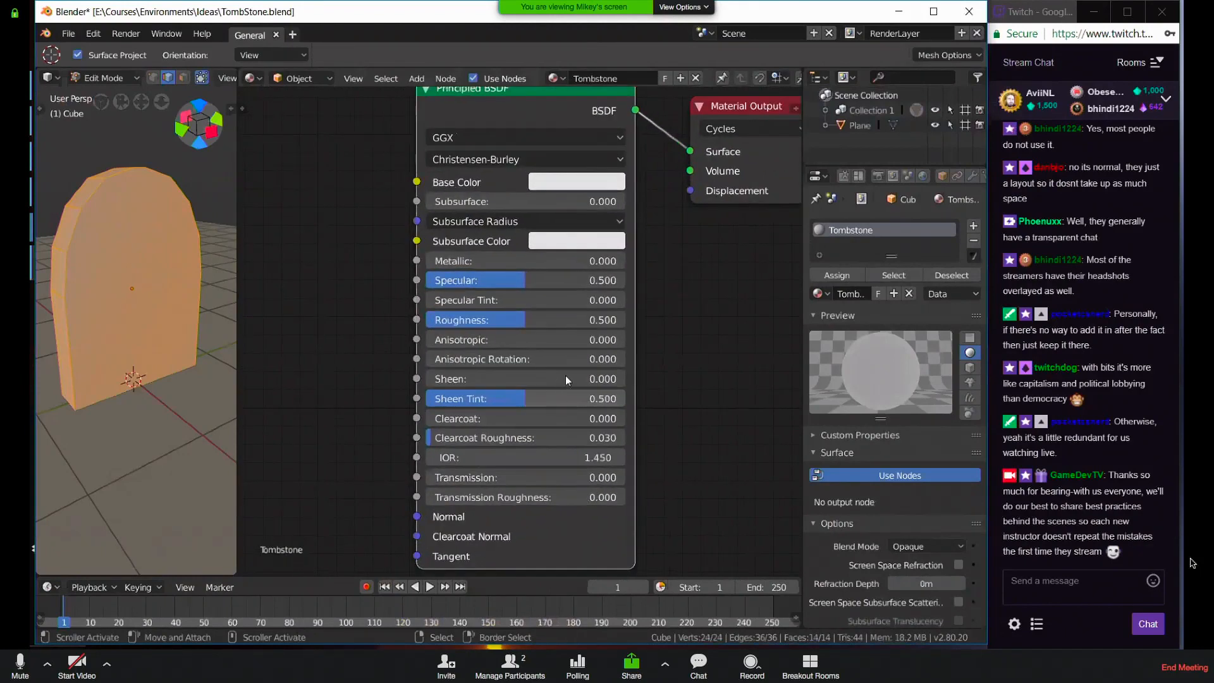
scroll(589, 343, down, 1)
middle_drag(624, 344, 726, 361)
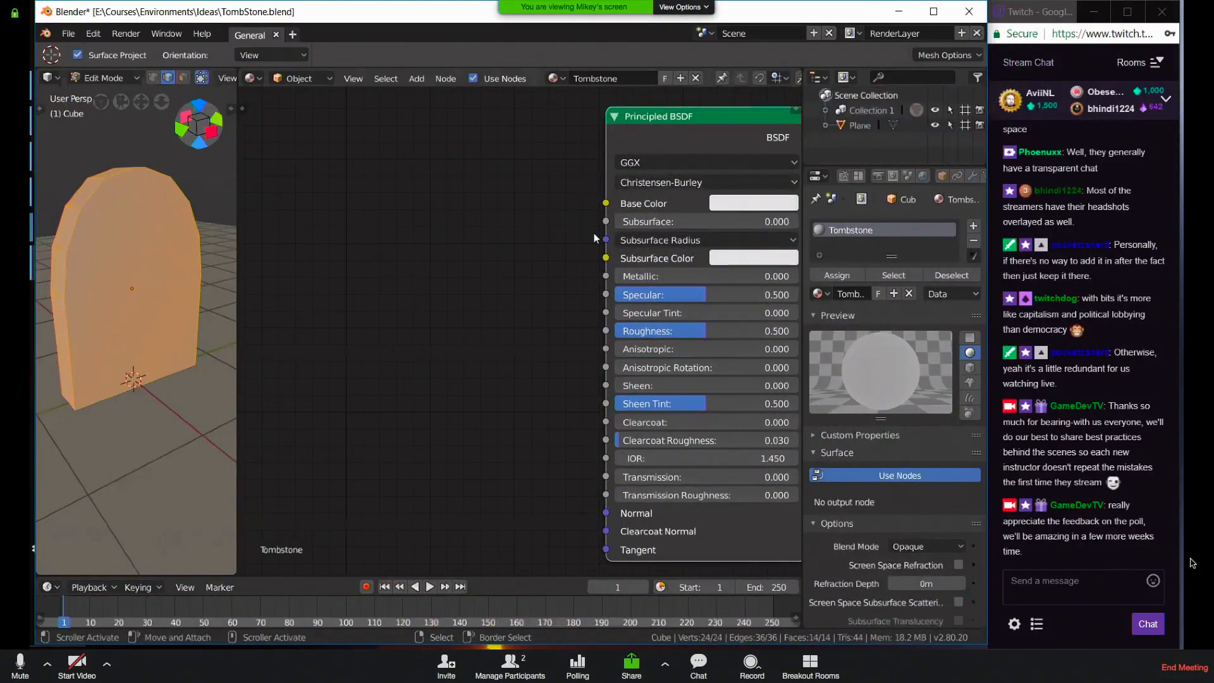
scroll(611, 274, down, 1)
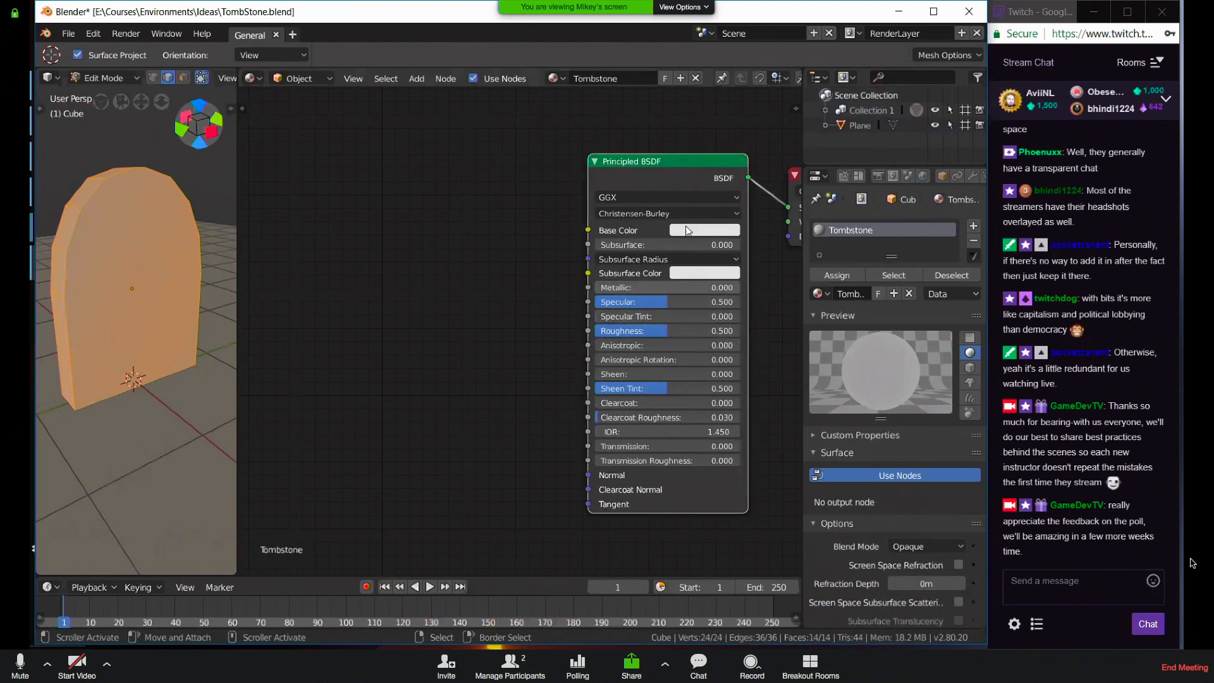
Search the add-ons in User Preferences for "node", try to enable Node Wrangler and close the preferences
click(93, 35)
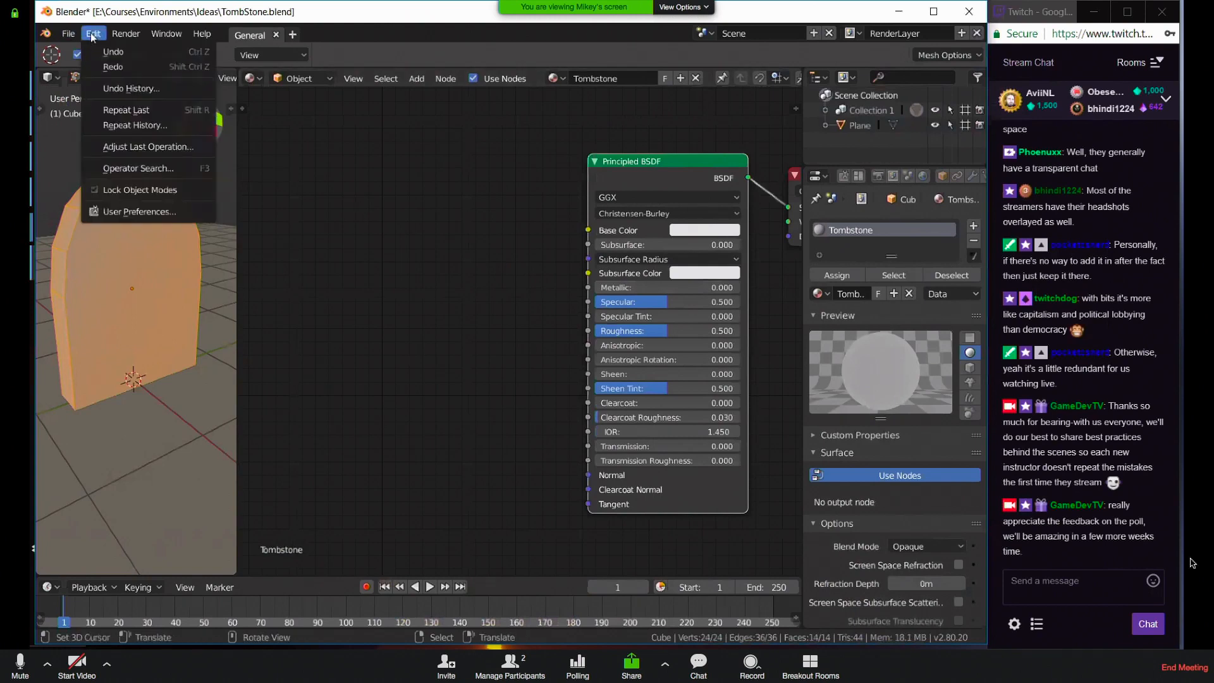
click(128, 212)
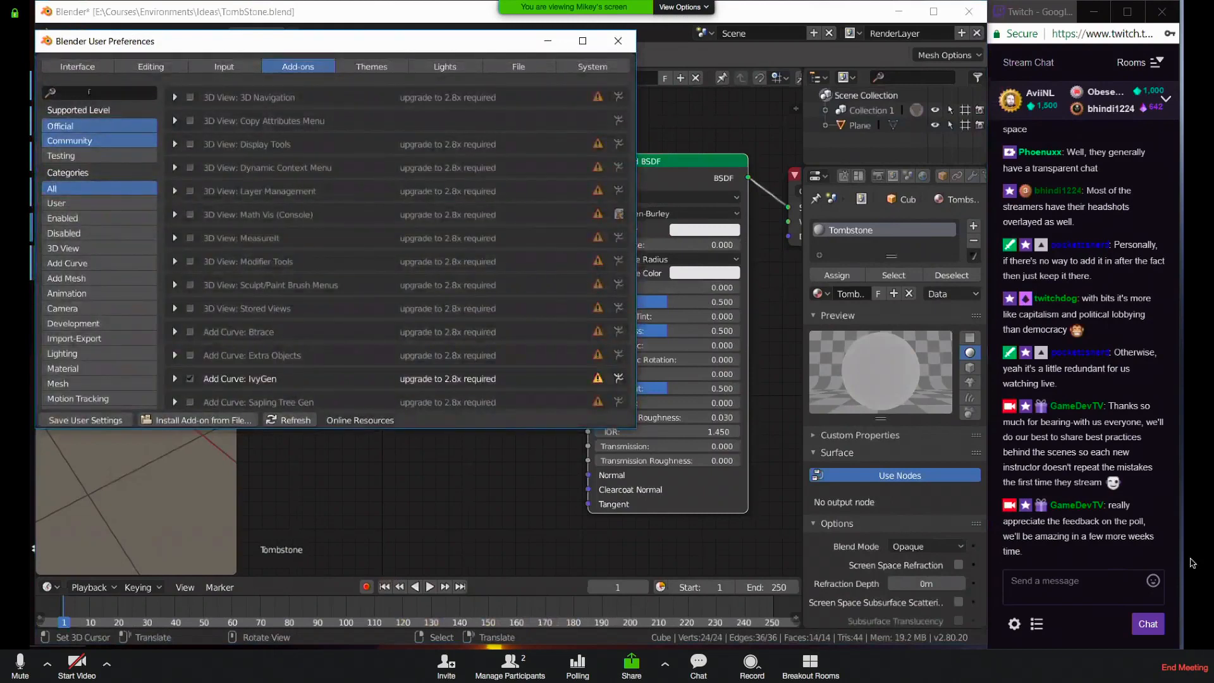
click(89, 93)
text(node)
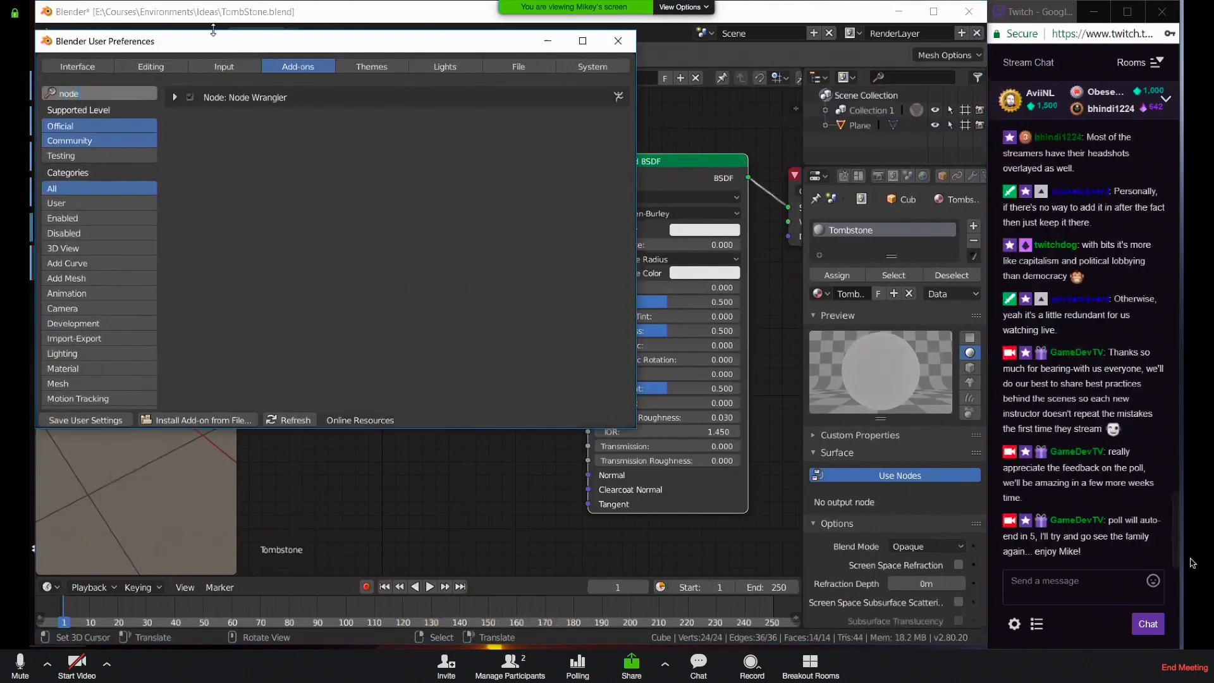
click(189, 97)
click(190, 98)
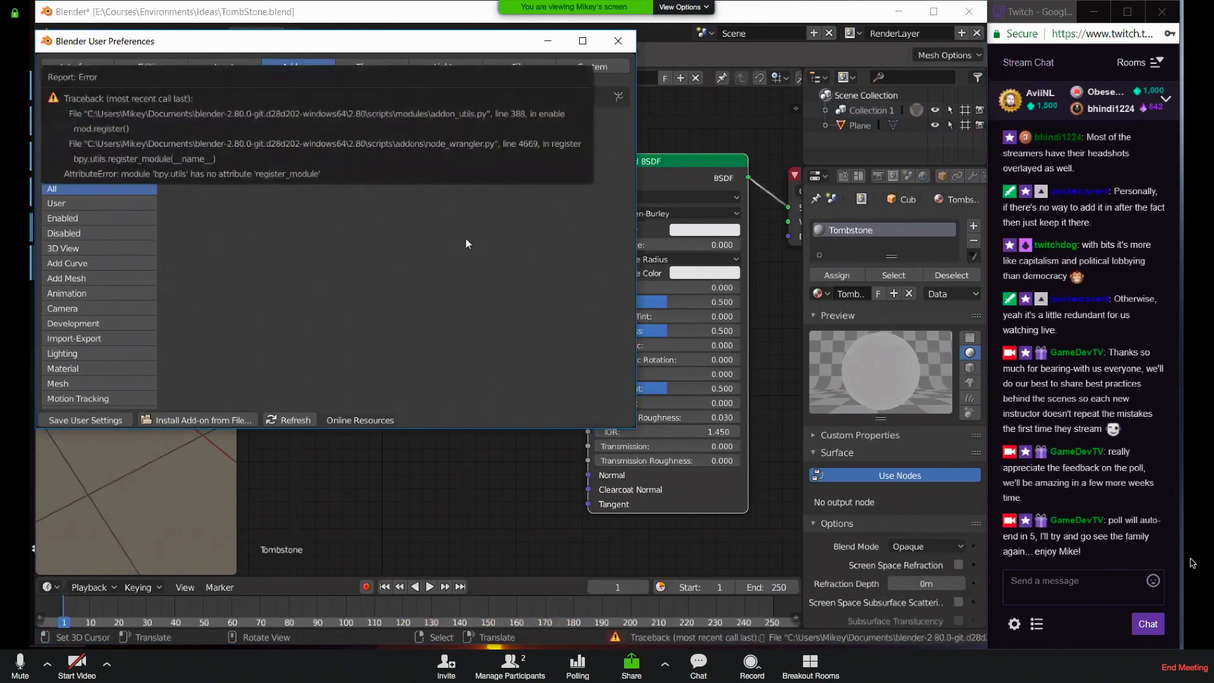
click(618, 40)
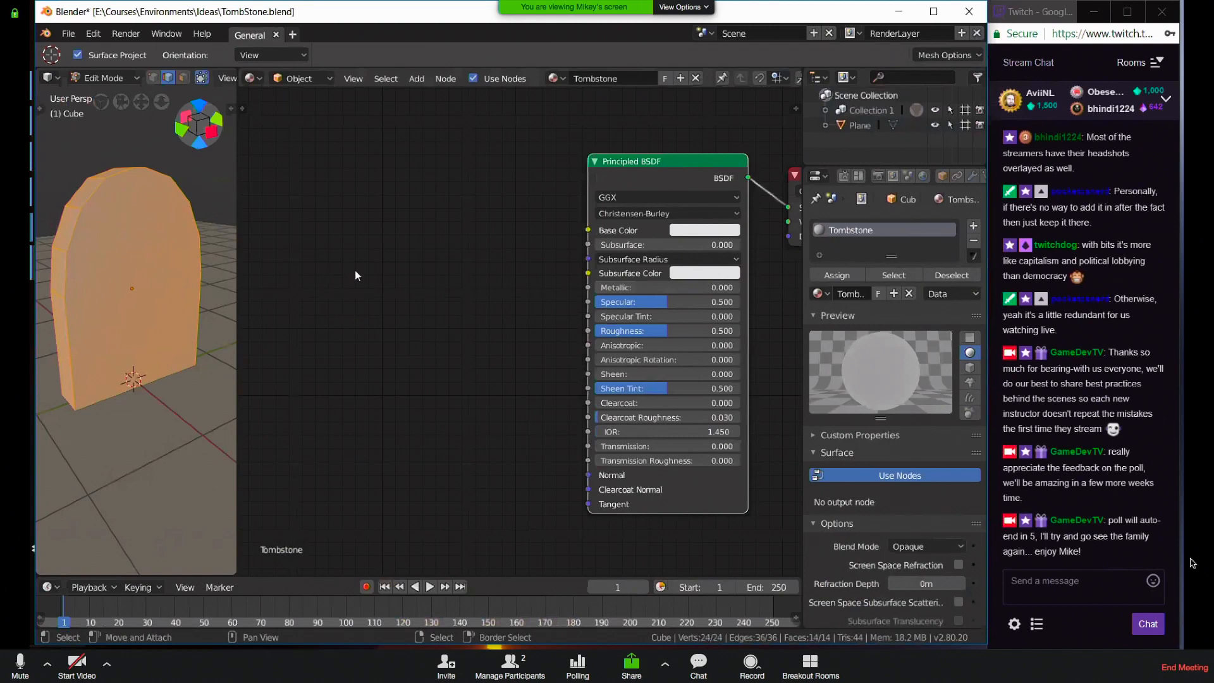
Add a Voronoi Texture node ahead of the Principled BSDF and link its Color output to Base Color
key(shift+a)
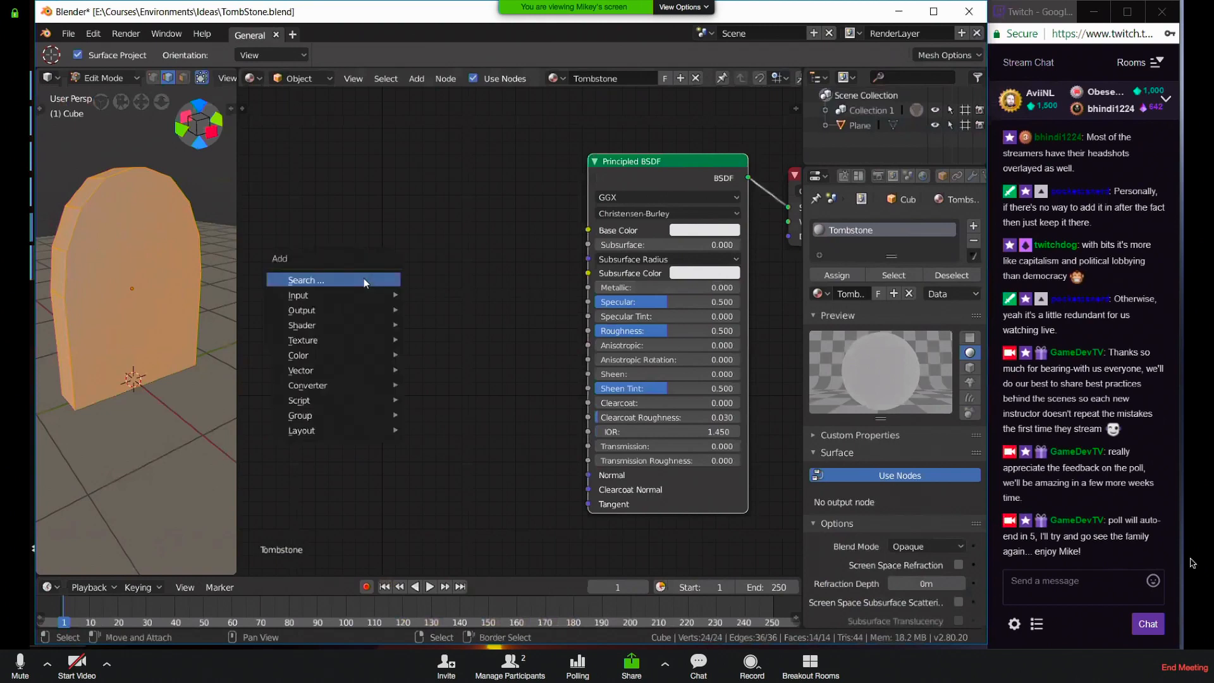
mouse_move(365, 294)
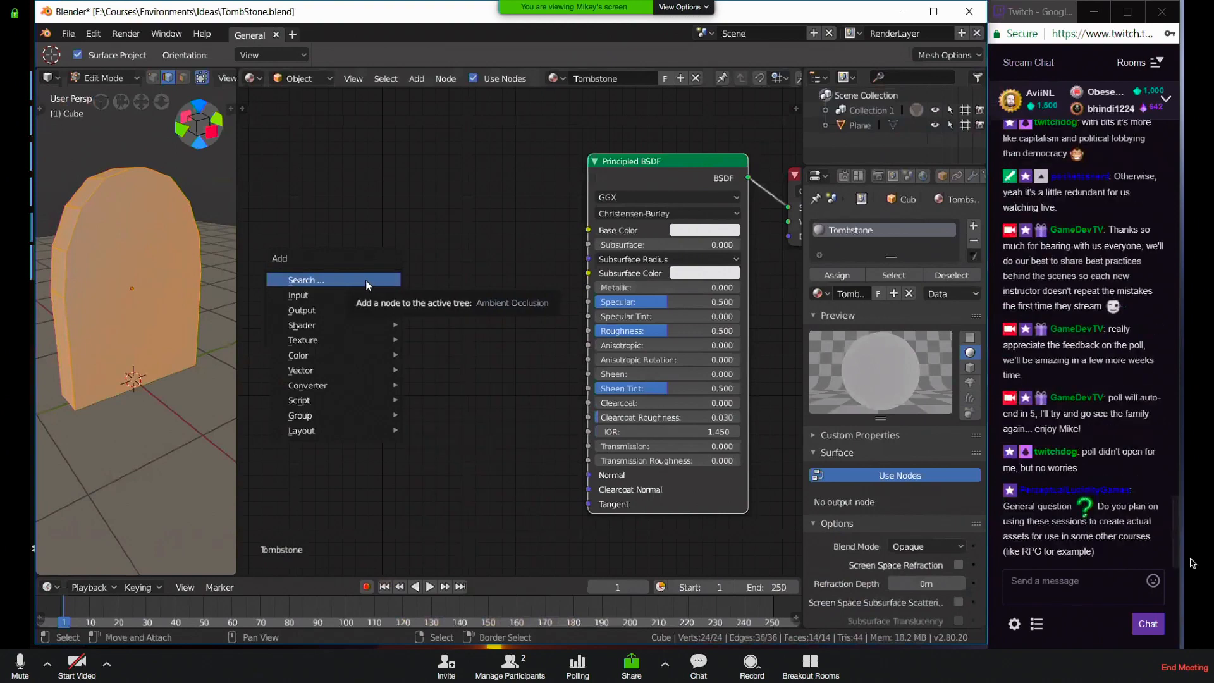
click(365, 280)
text(vo)
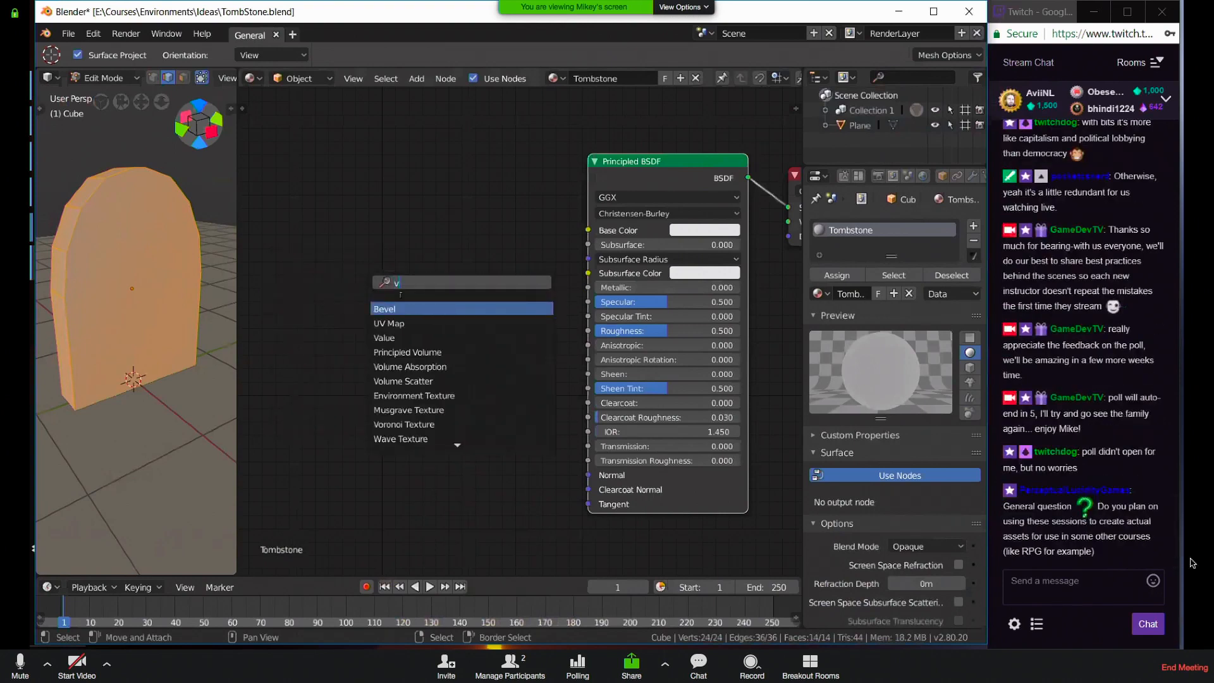
key(Down)
key(Down)
key(Down)
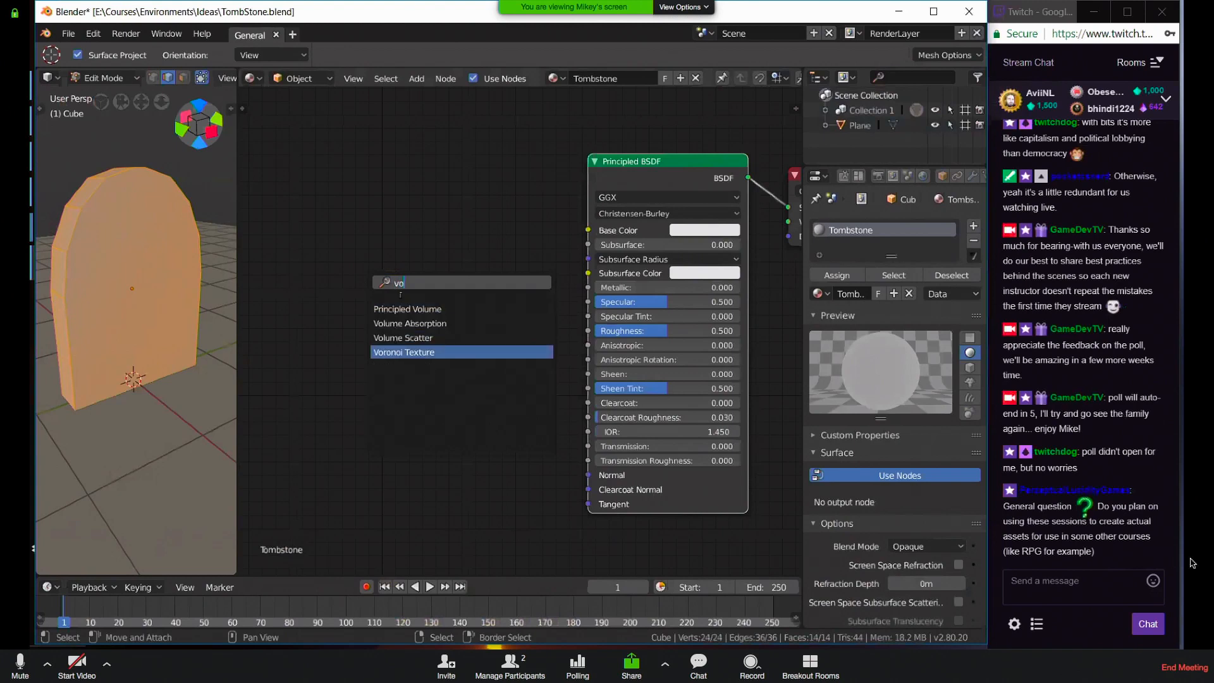
key(Return)
click(330, 183)
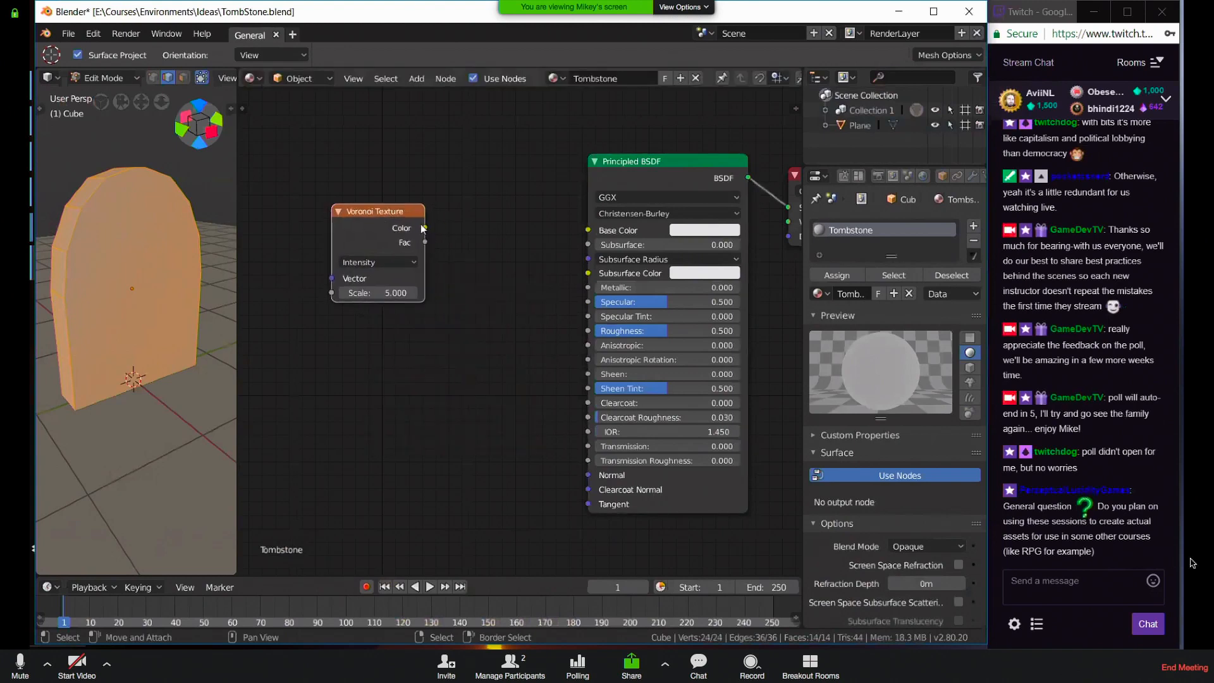
drag(425, 228, 597, 234)
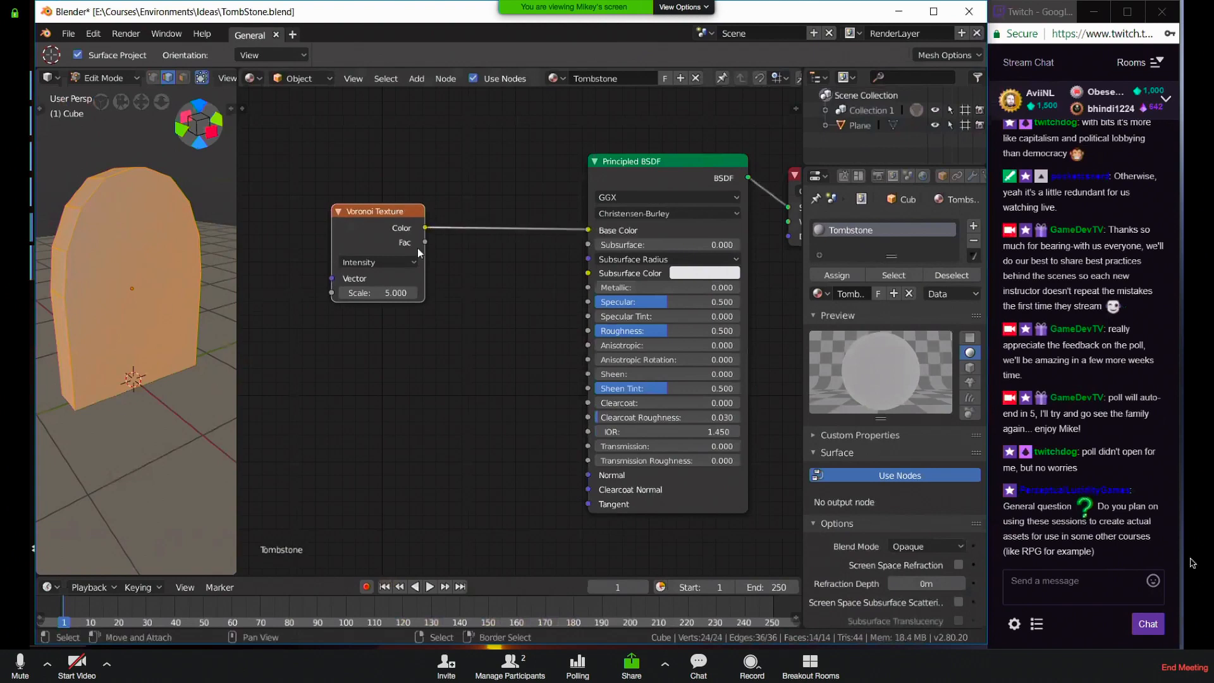
Set the Voronoi Texture's scale to 3.7 and shift the node to free space below it
mouse_move(404, 300)
mouse_down()
mouse_move(416, 312)
mouse_move(395, 308)
mouse_up()
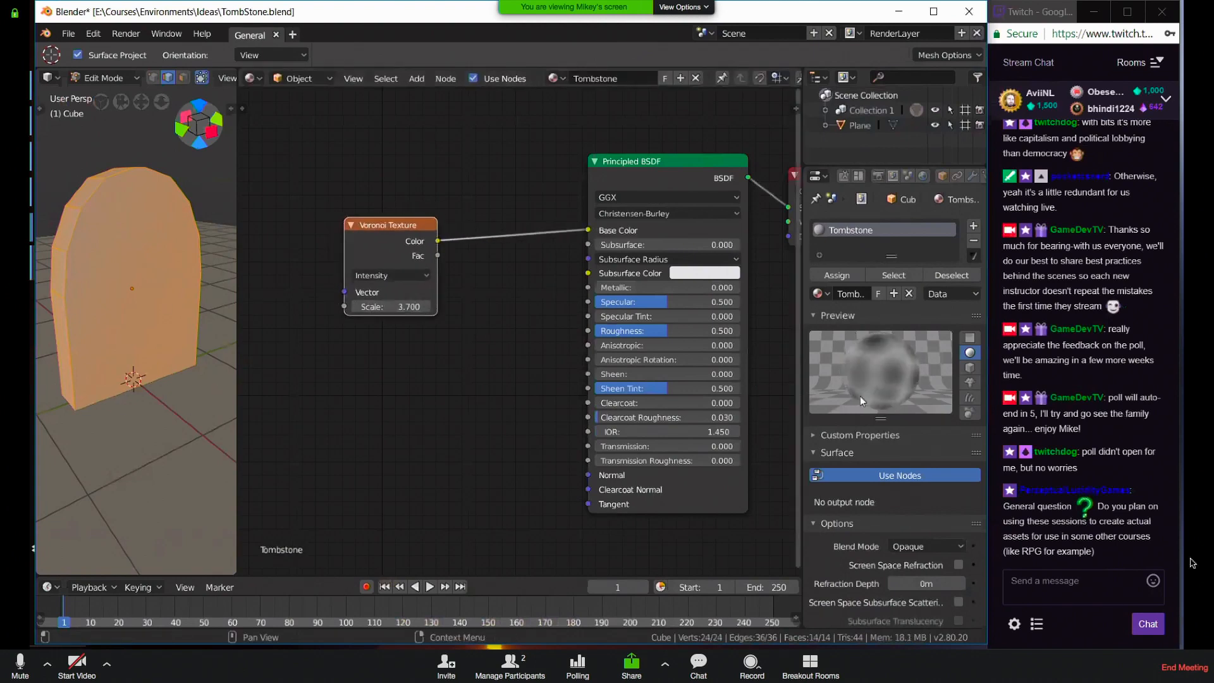
middle_drag(164, 319, 147, 297)
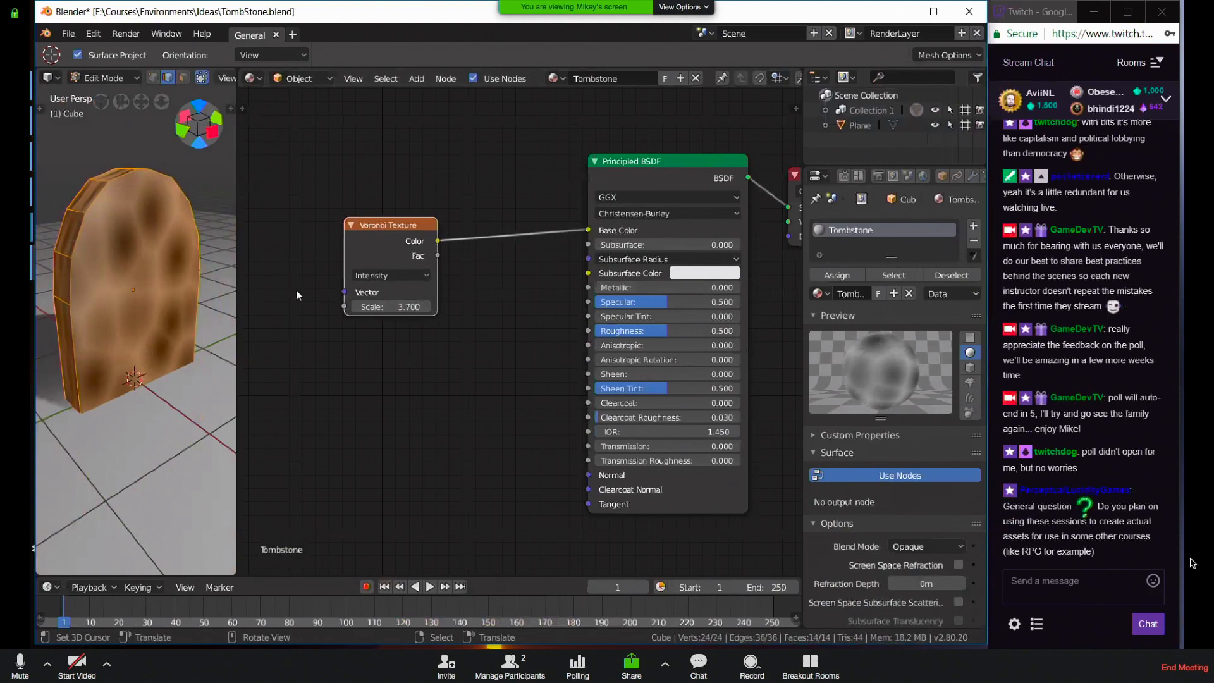
drag(406, 223, 380, 194)
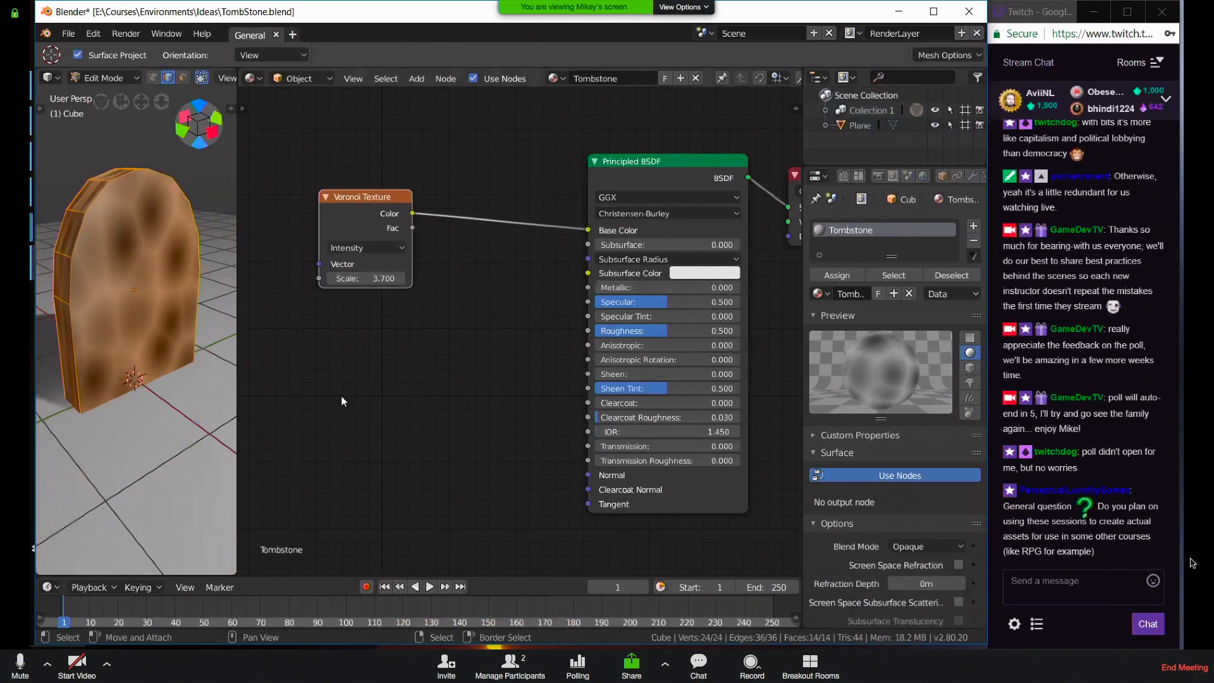
Add a Noise Texture node and stack it under the Voronoi Texture, with both farther from the Principled BSDF
key(shift+a)
click(320, 397)
text(noise)
key(Return)
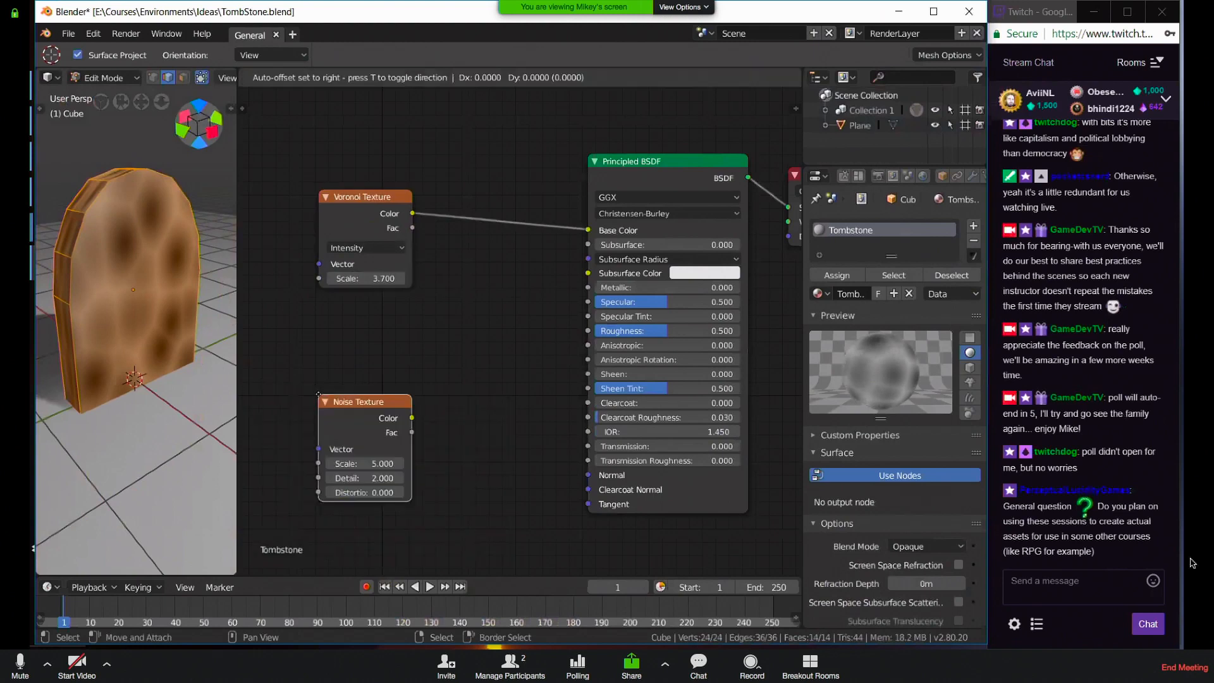
click(300, 336)
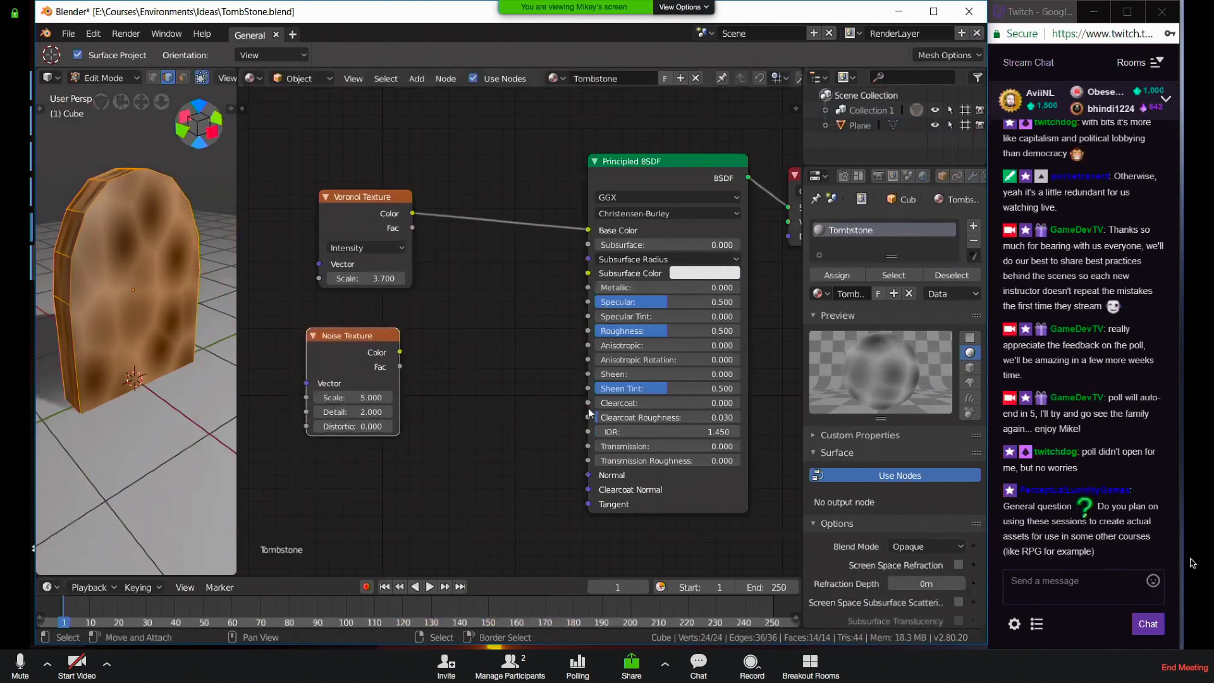
drag(351, 218, 306, 235)
drag(348, 334, 306, 347)
drag(345, 209, 340, 225)
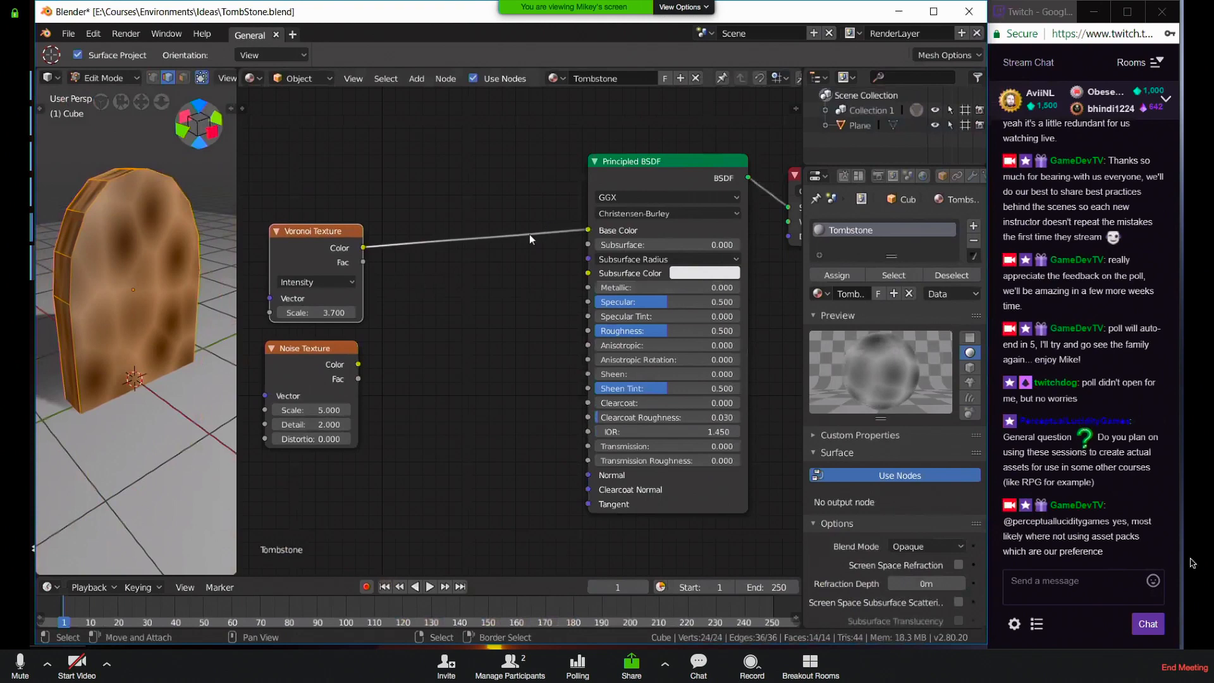
Add an RGB input node above the link between the Voronoi Texture and the Principled BSDF
key(shift+a)
click(444, 279)
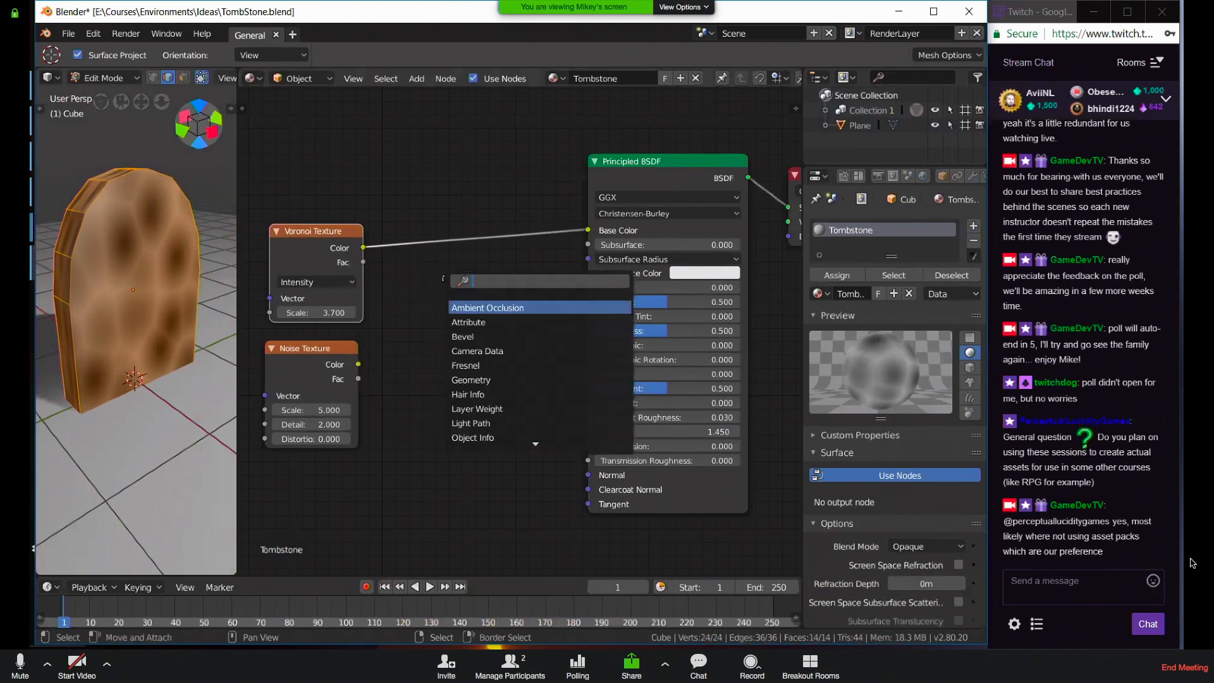
text(rd)
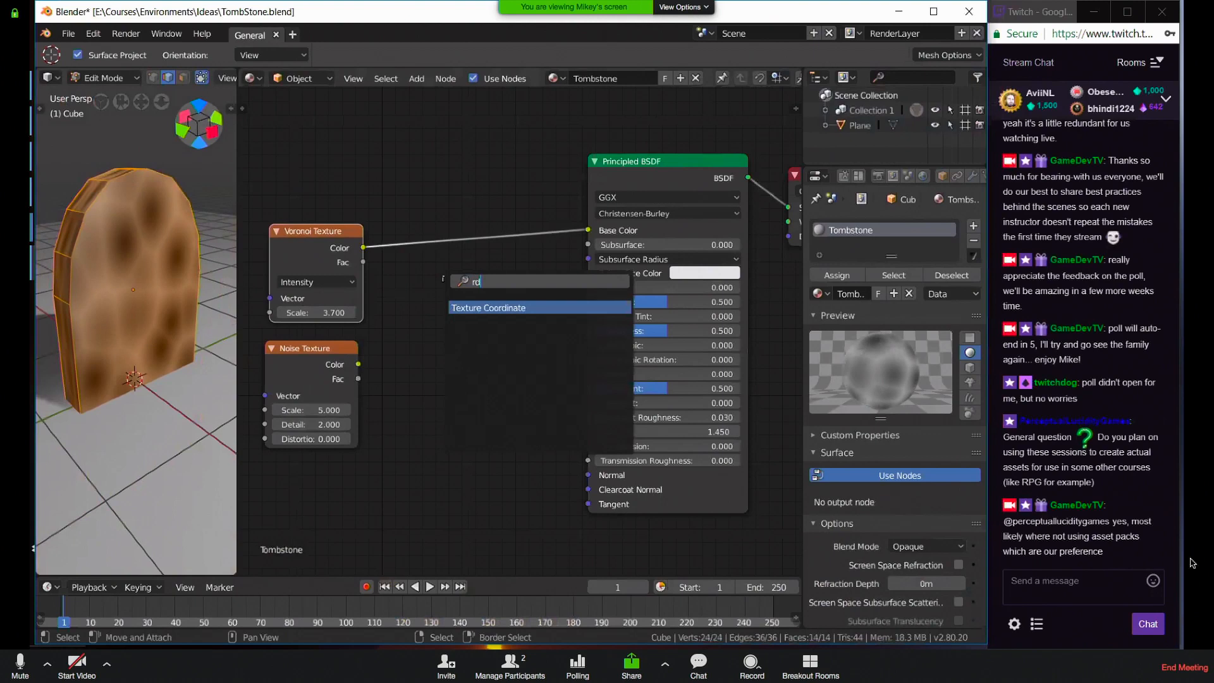
text(gb)
key(Return)
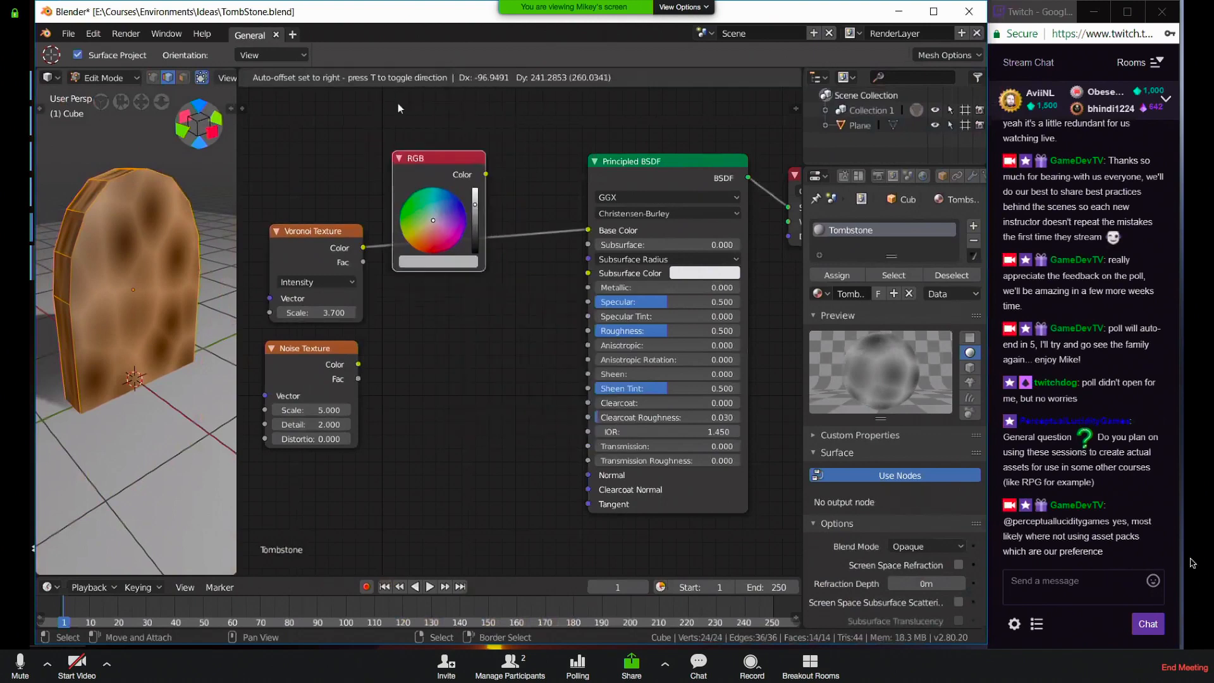
click(442, 136)
Duplicate the RGB node below the original, coloring the original bright green and the copy a darker grey
key(shift+d)
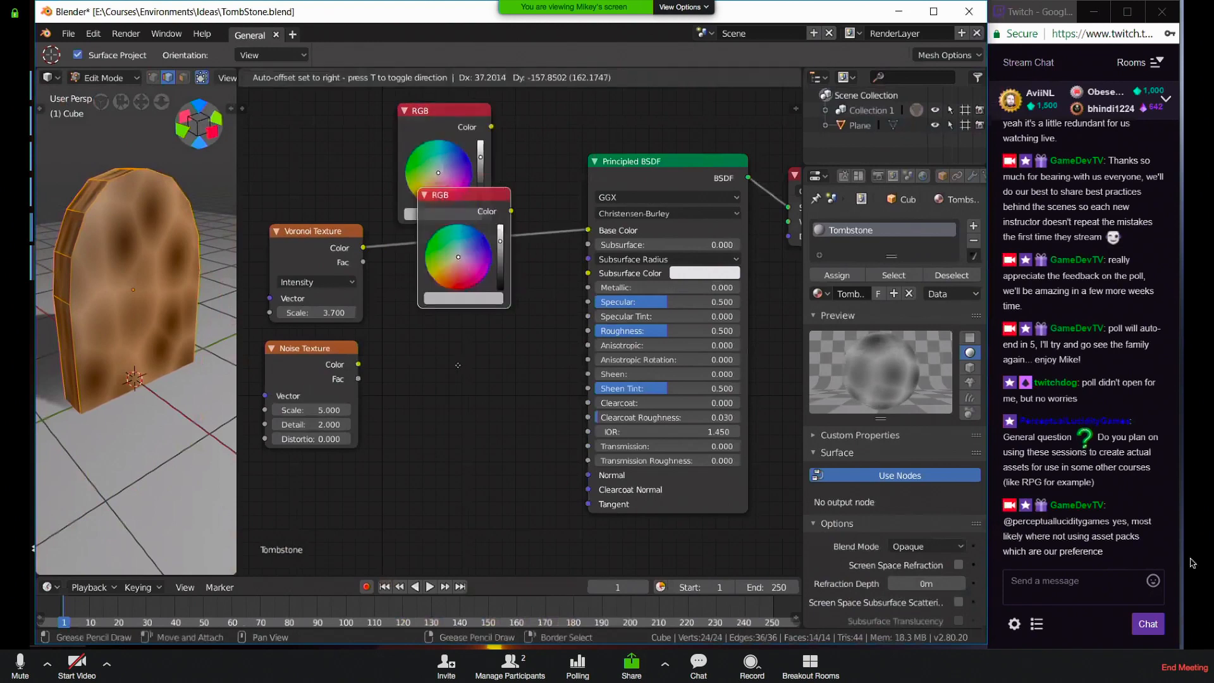
click(460, 352)
click(412, 155)
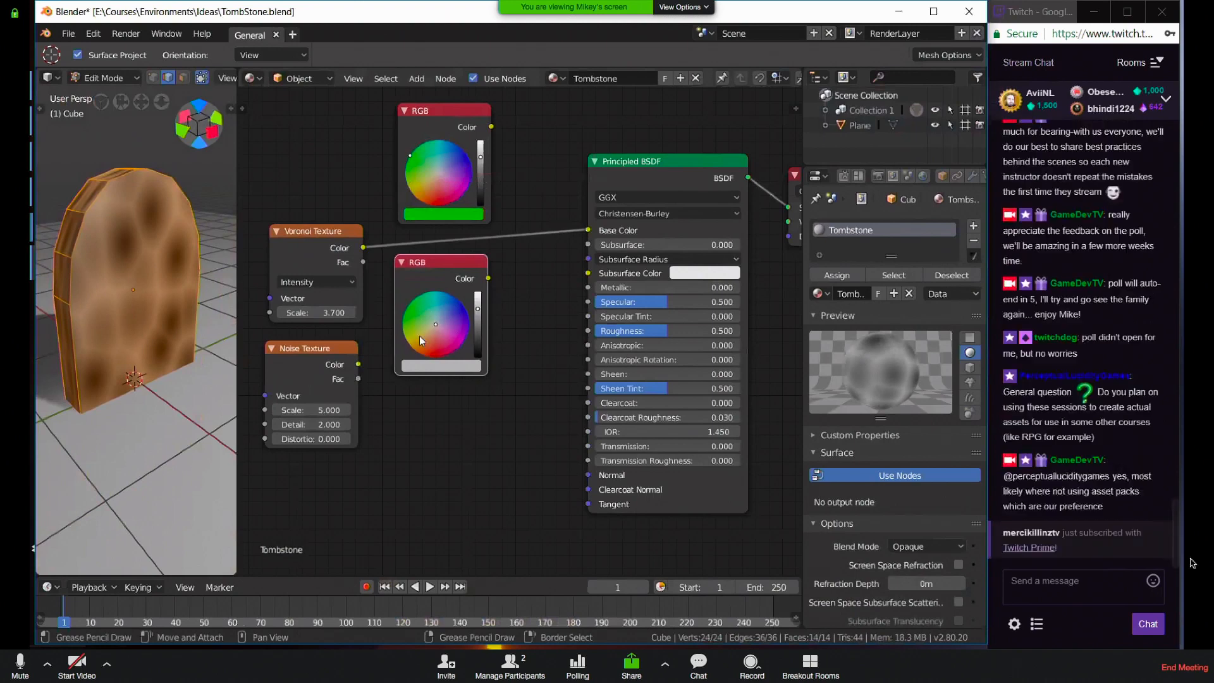
drag(477, 311, 477, 323)
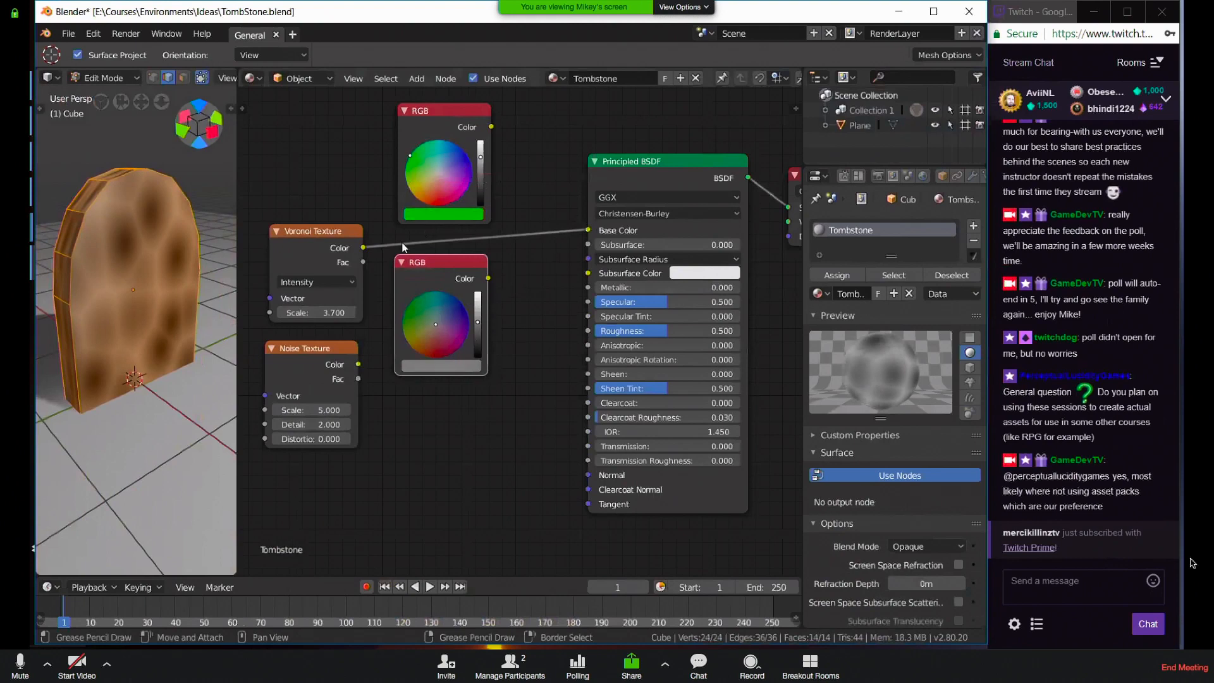
Cut the Voronoi link and feed Base Color from the grey RGB node, switching it to the green one
ctrl+drag(403, 243, 410, 254)
drag(488, 278, 589, 231)
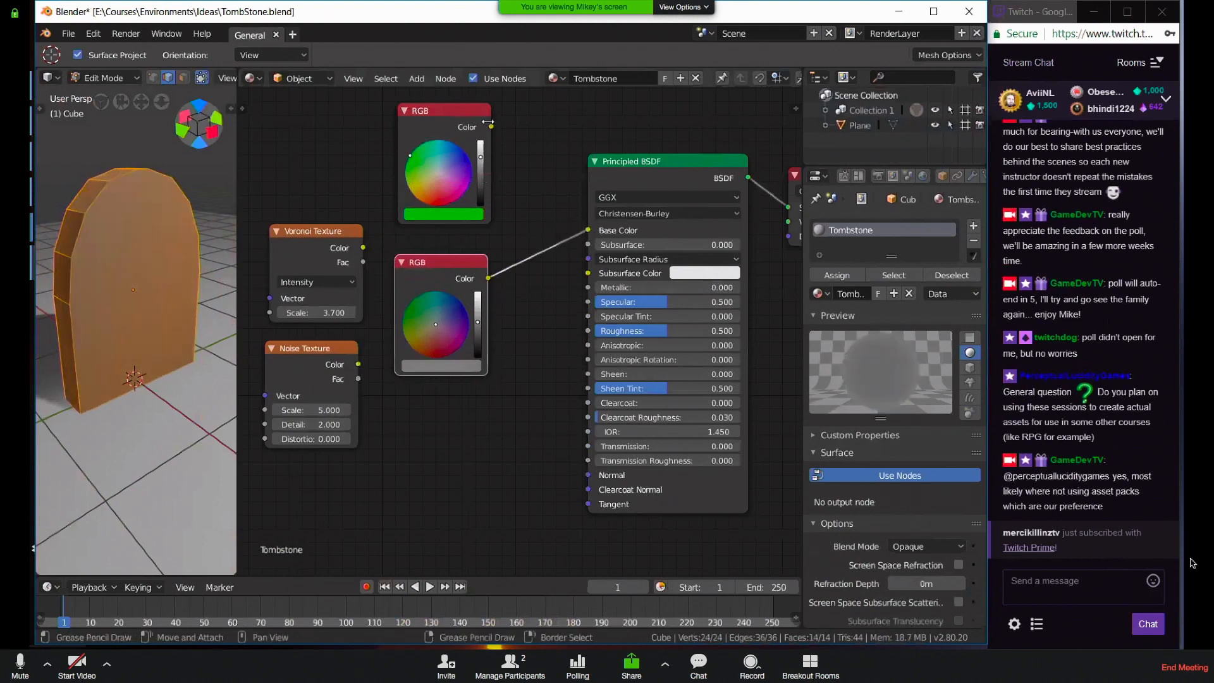
drag(492, 127, 589, 231)
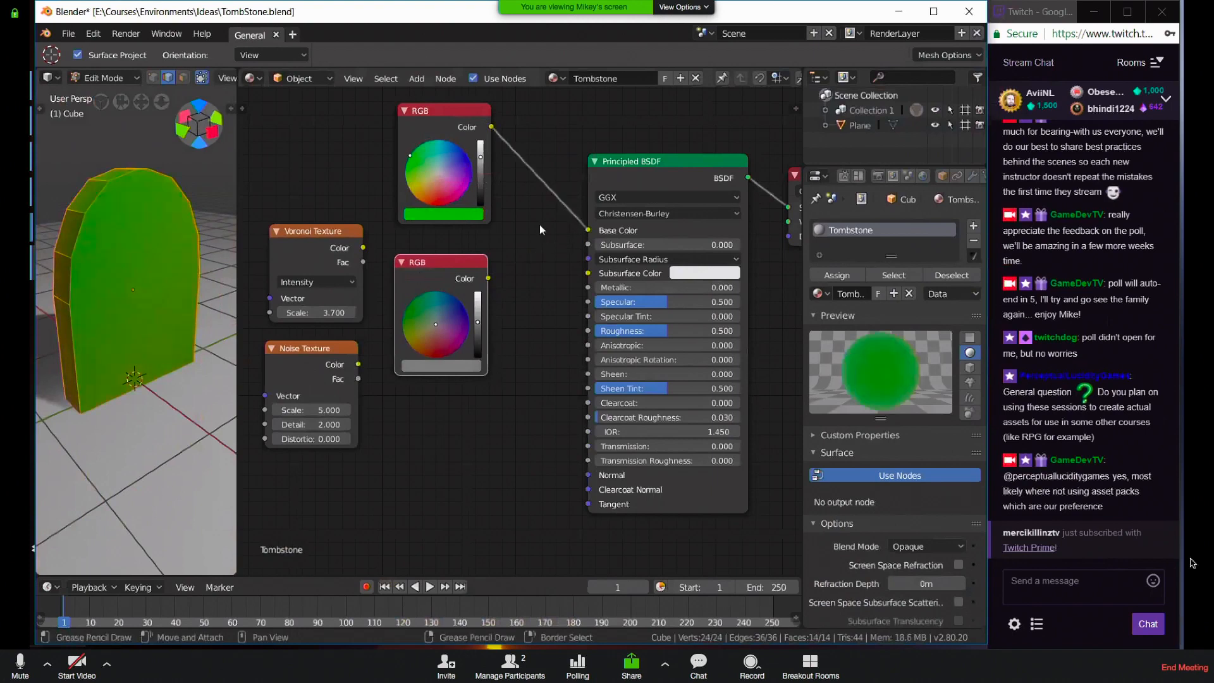
Insert a MixRGB node into the link from the green RGB node to Base Color and save the file
key(shift+a)
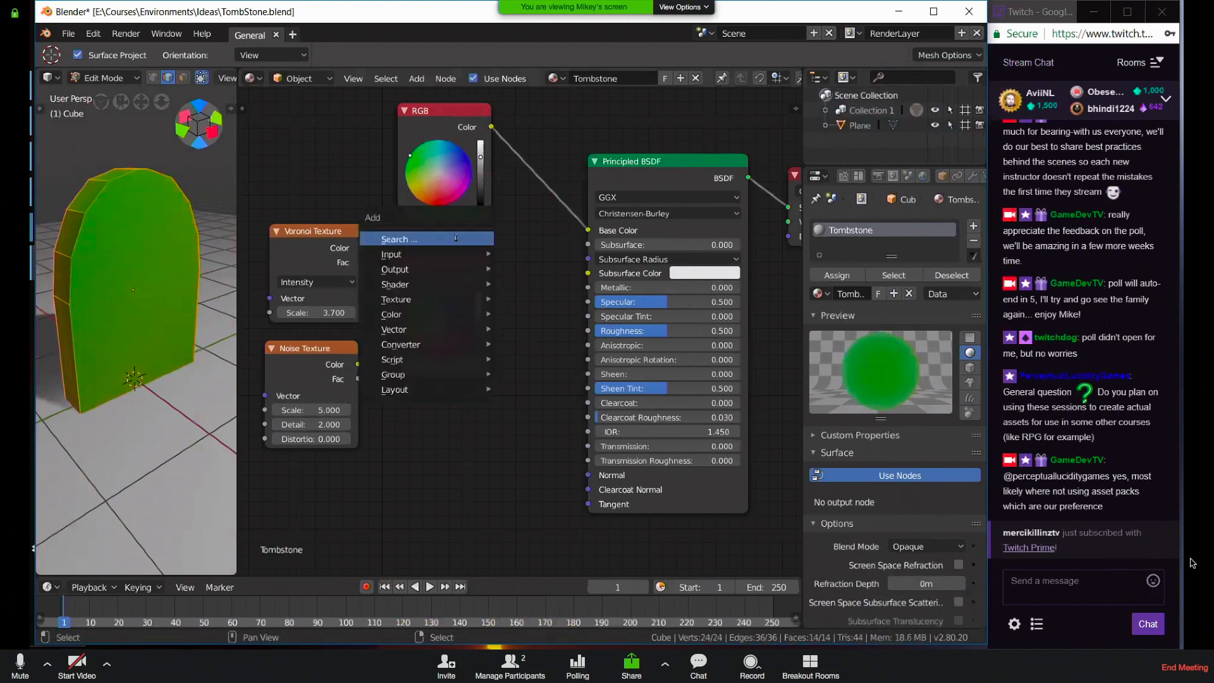
click(457, 237)
text(mix)
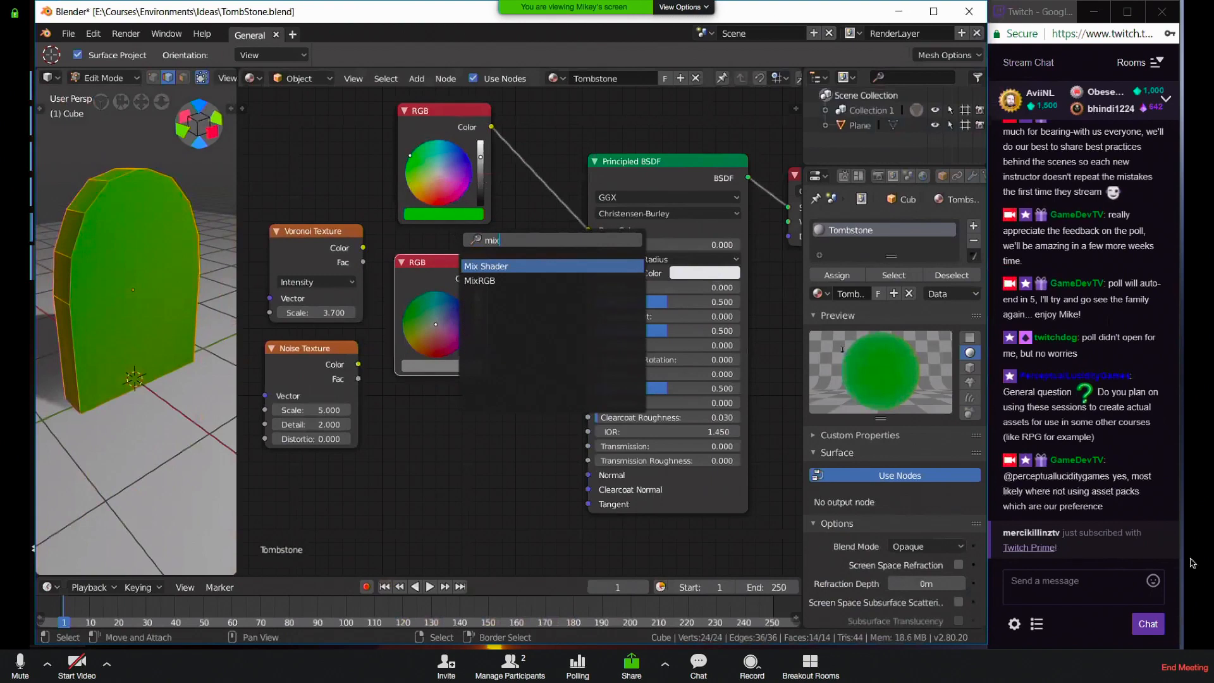
click(487, 282)
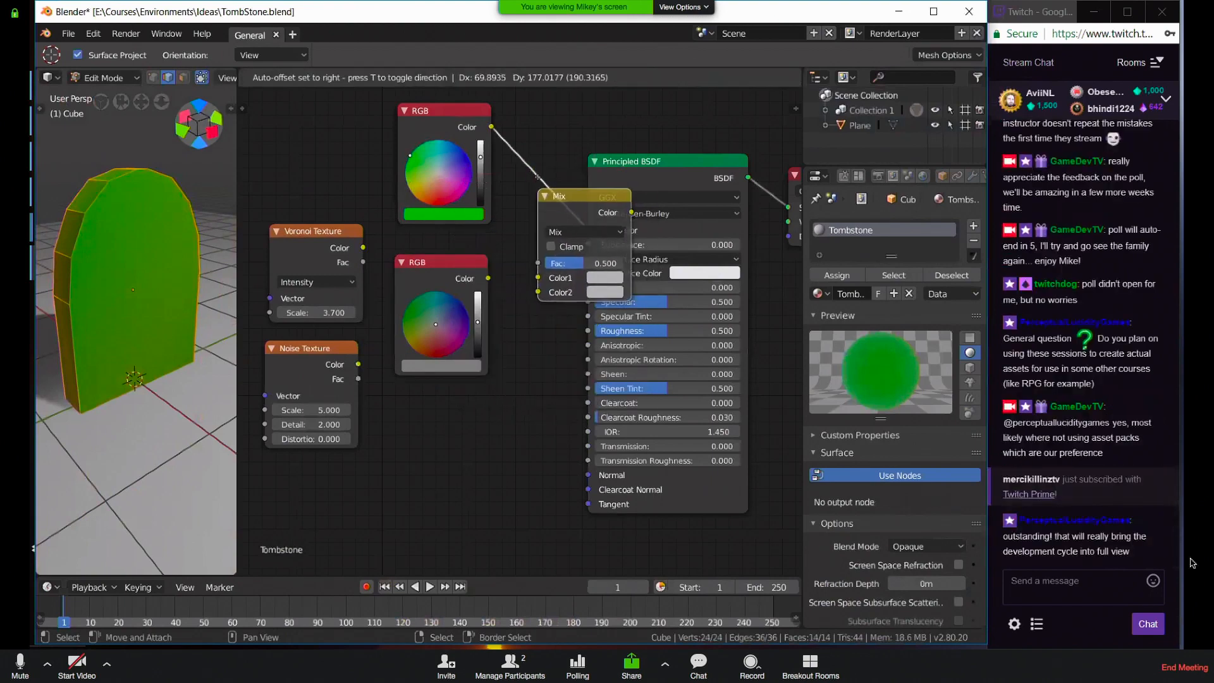
click(554, 207)
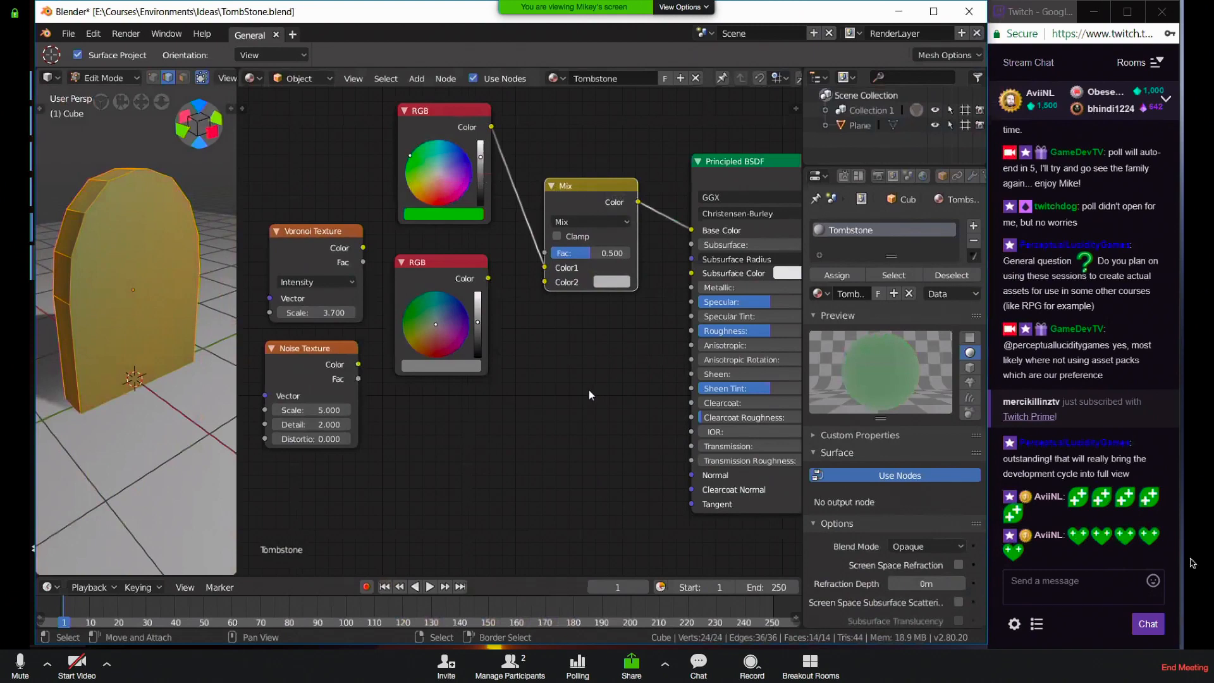
key(ctrl+s)
click(564, 315)
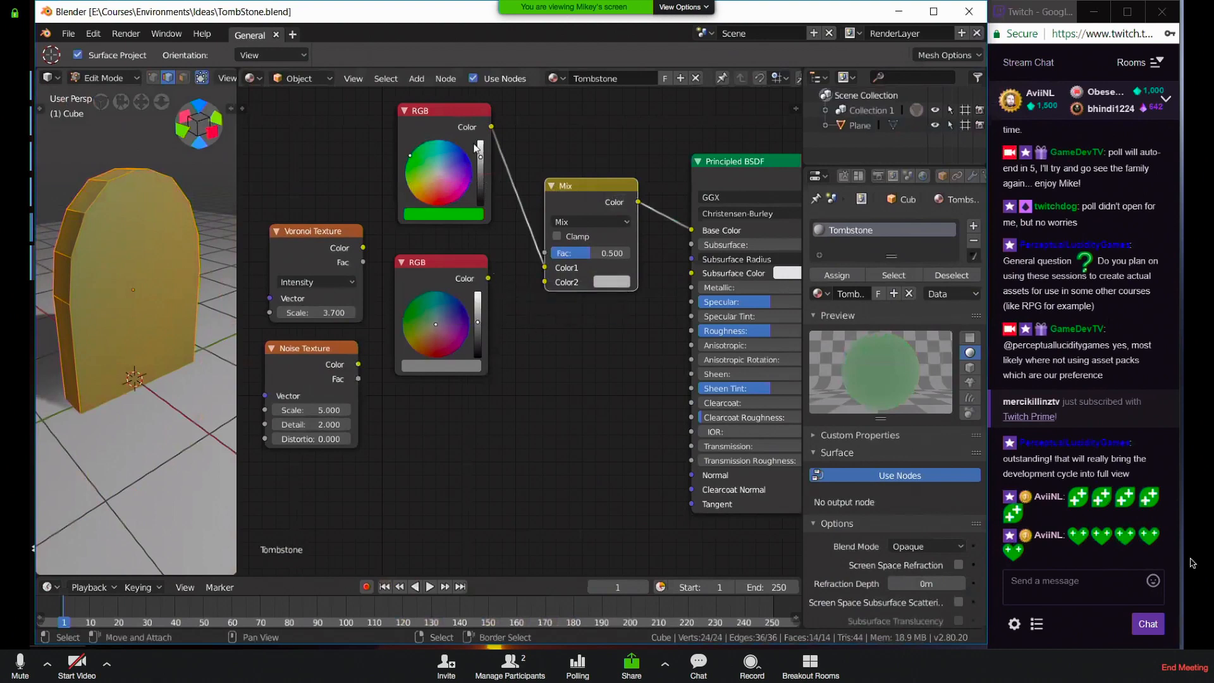
Link the grey RGB node to the Mix node's Color2 and the Voronoi Color to its Fac
drag(490, 278, 551, 284)
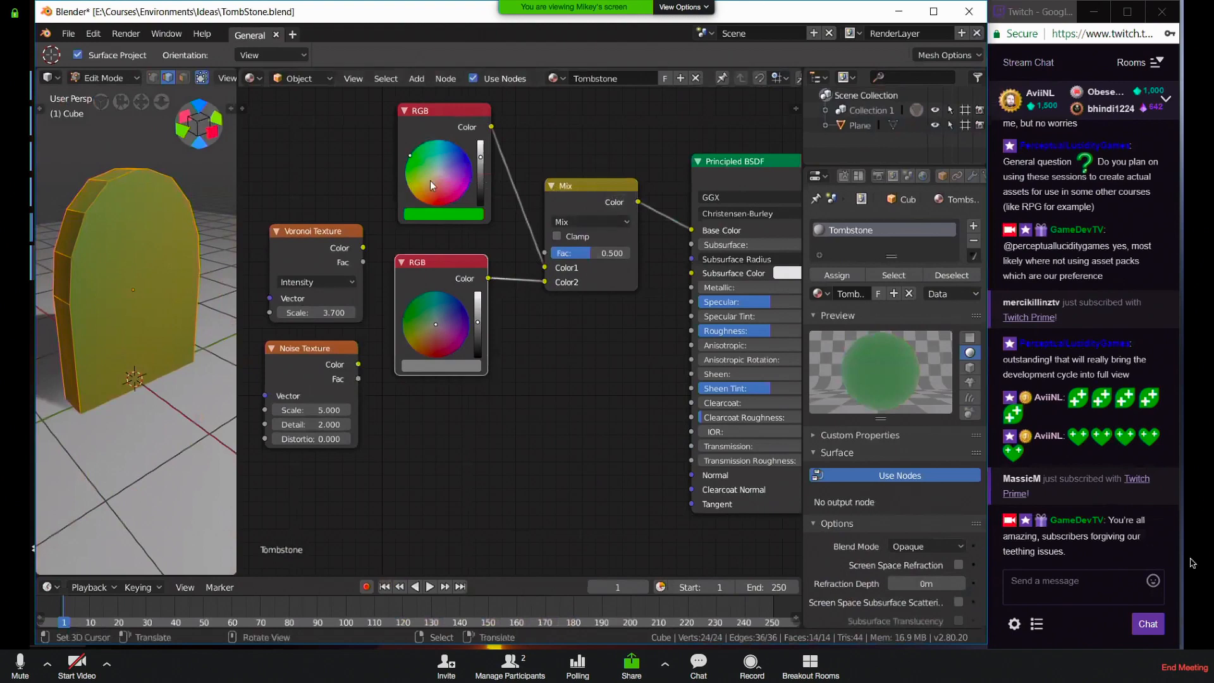
mouse_move(598, 261)
mouse_down()
mouse_move(585, 261)
mouse_move(599, 262)
mouse_up()
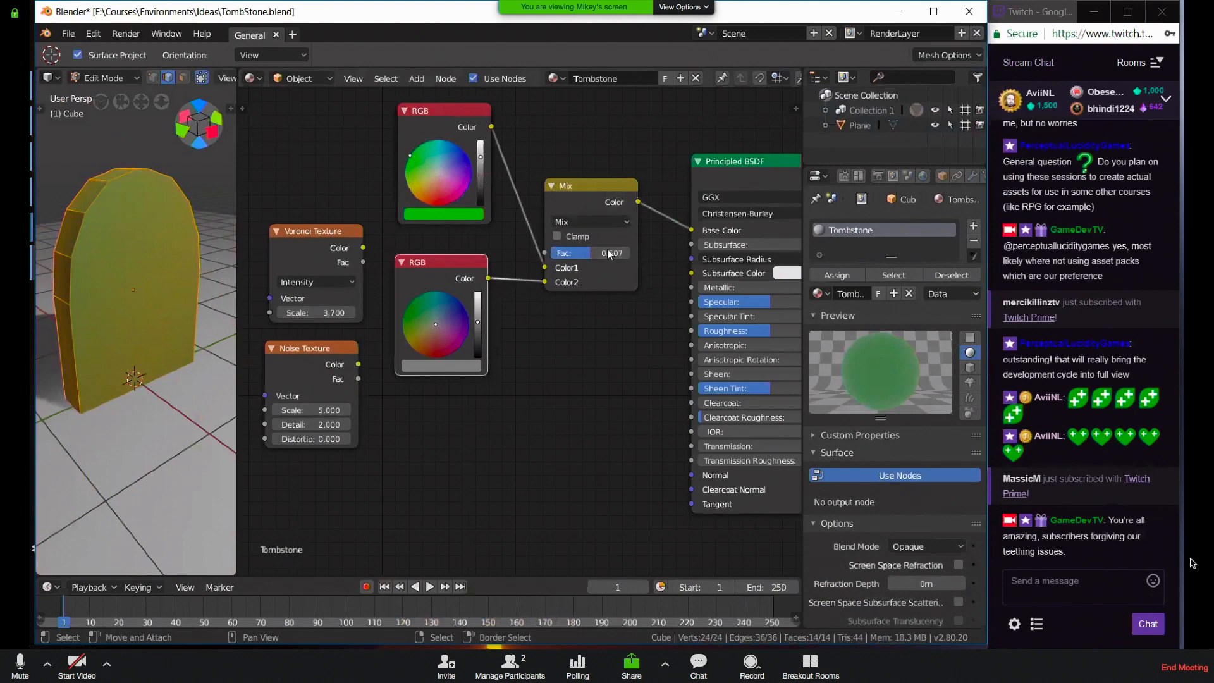
drag(363, 247, 544, 253)
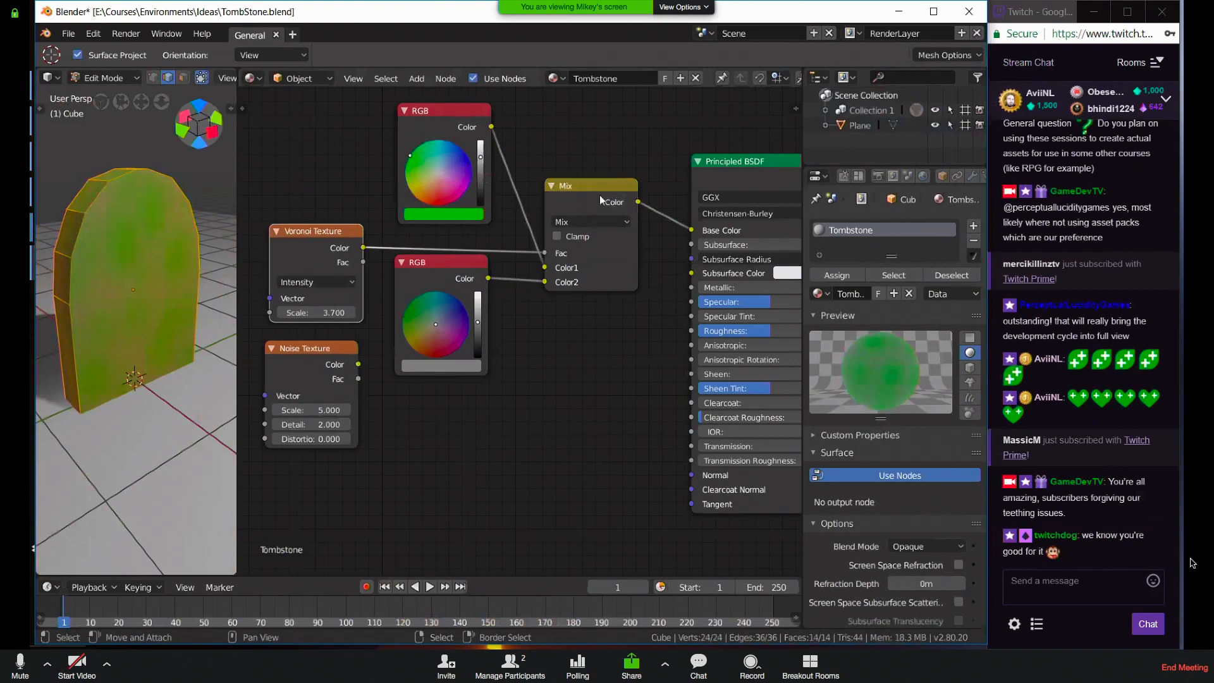
drag(609, 181, 622, 173)
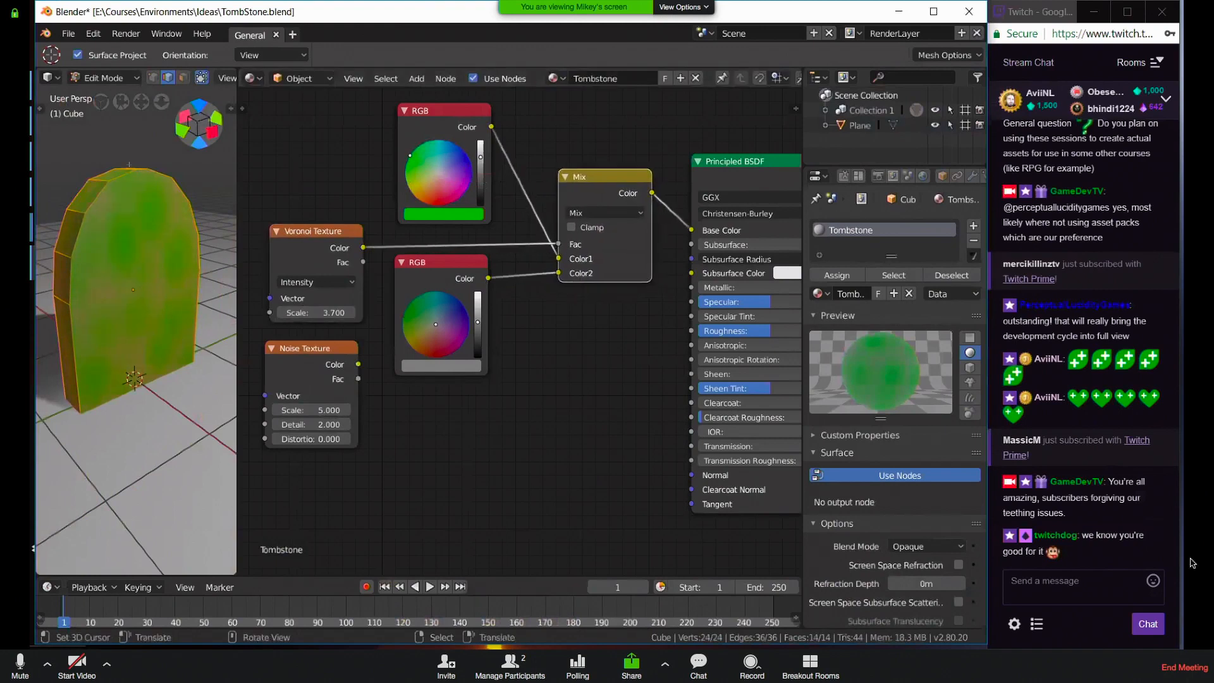
Connect the Voronoi Color straight to Base Color and inspect the pattern on the tombstone from several angles
scroll(102, 219, up, 5)
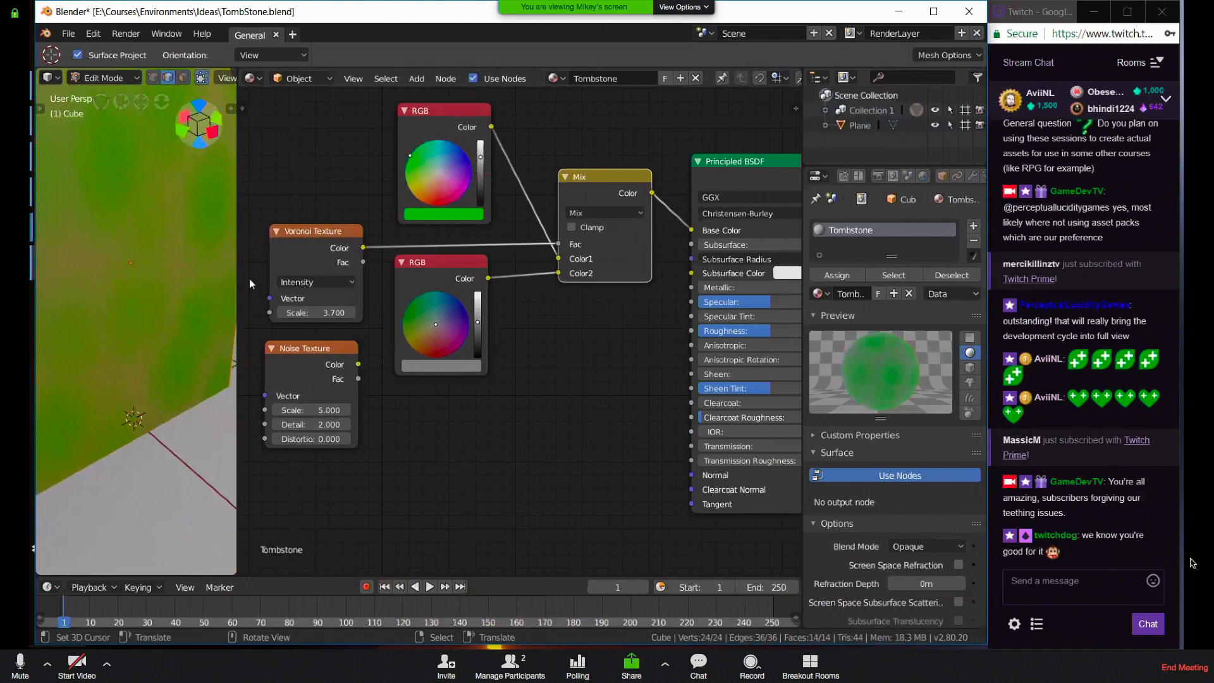
drag(363, 247, 699, 232)
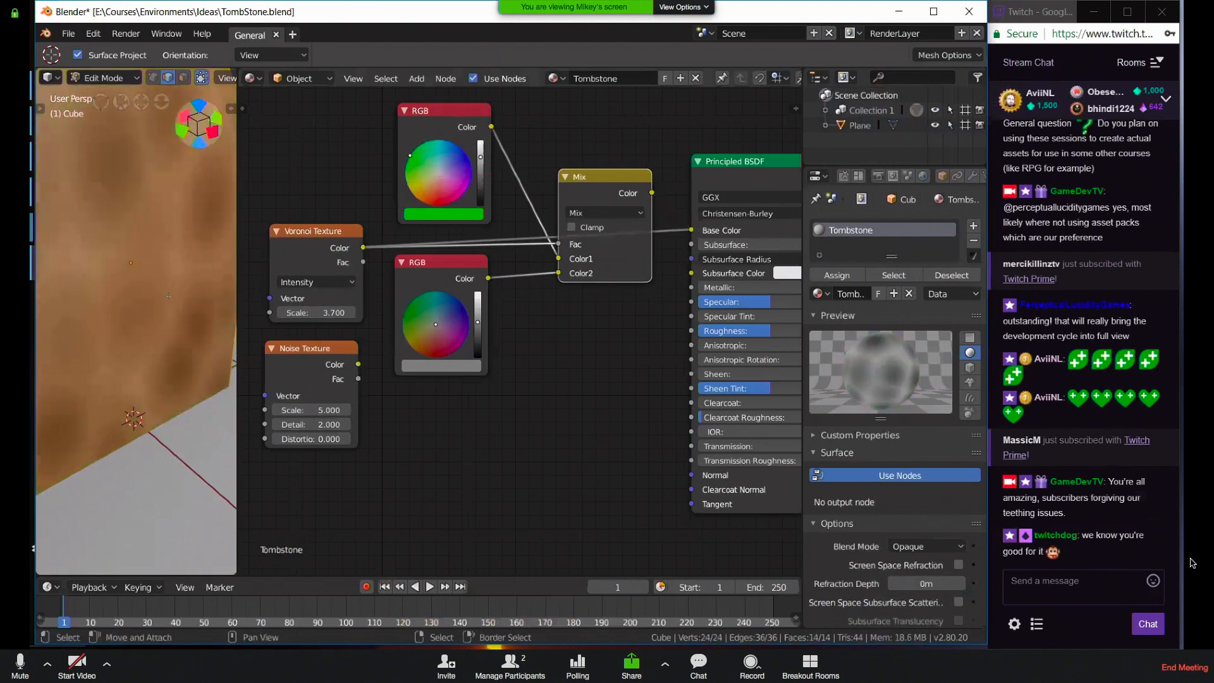
middle_drag(98, 236, 150, 241)
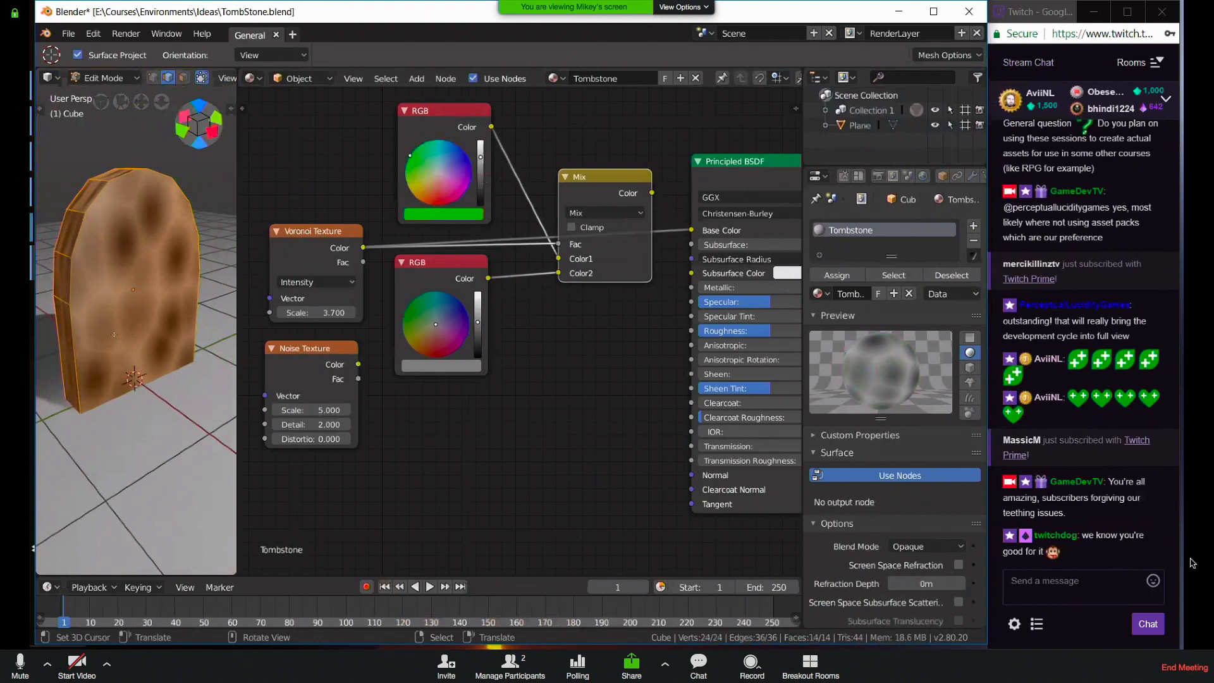
middle_drag(146, 269, 197, 256)
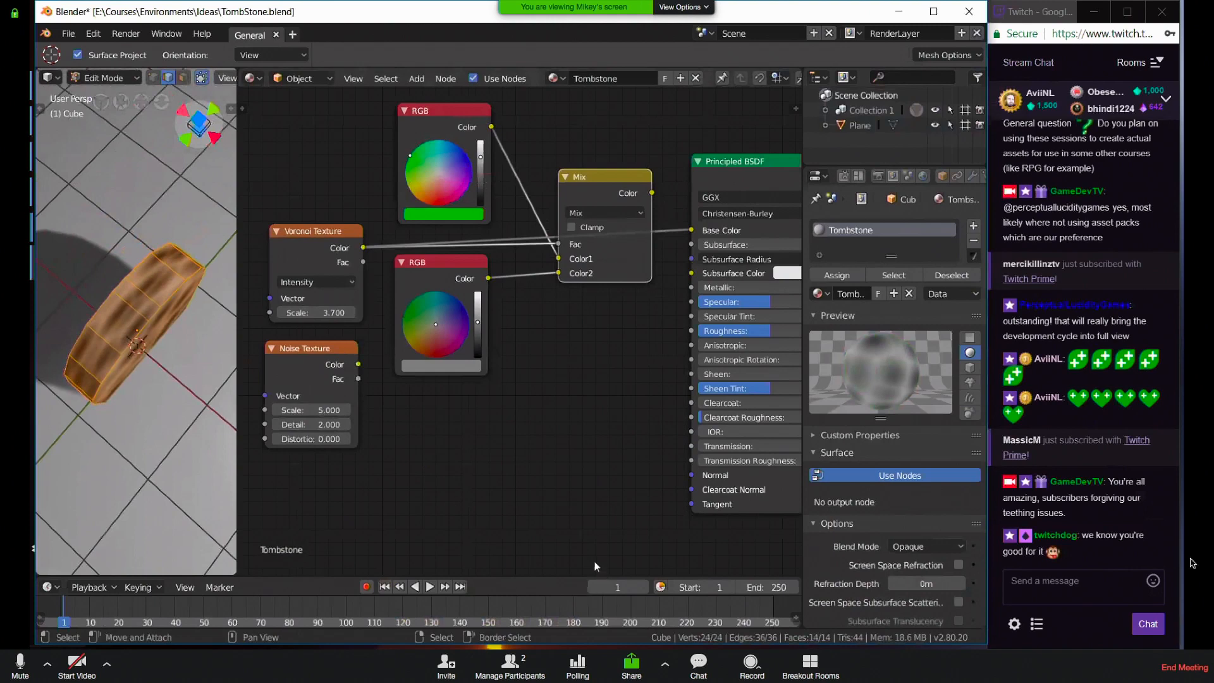
Add a Texture Coordinate node in the empty space ahead of the Voronoi Texture and Noise Texture nodes
drag(286, 571, 106, 564)
middle_drag(154, 350, 126, 367)
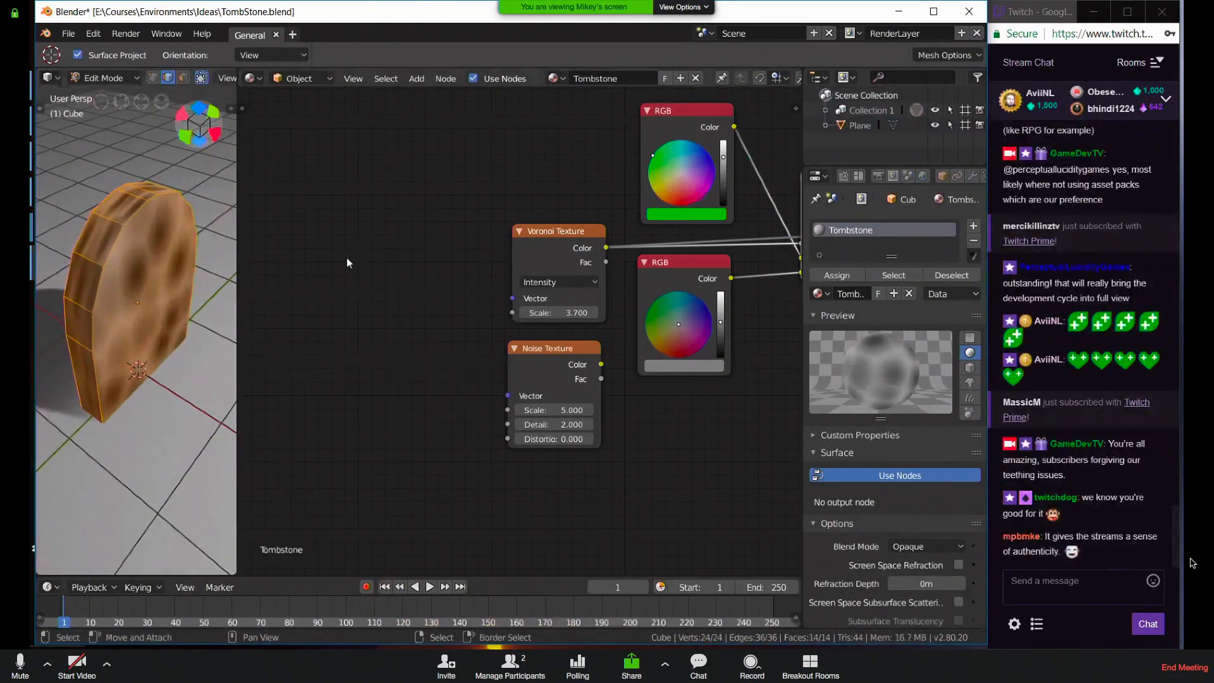
key(shift+a)
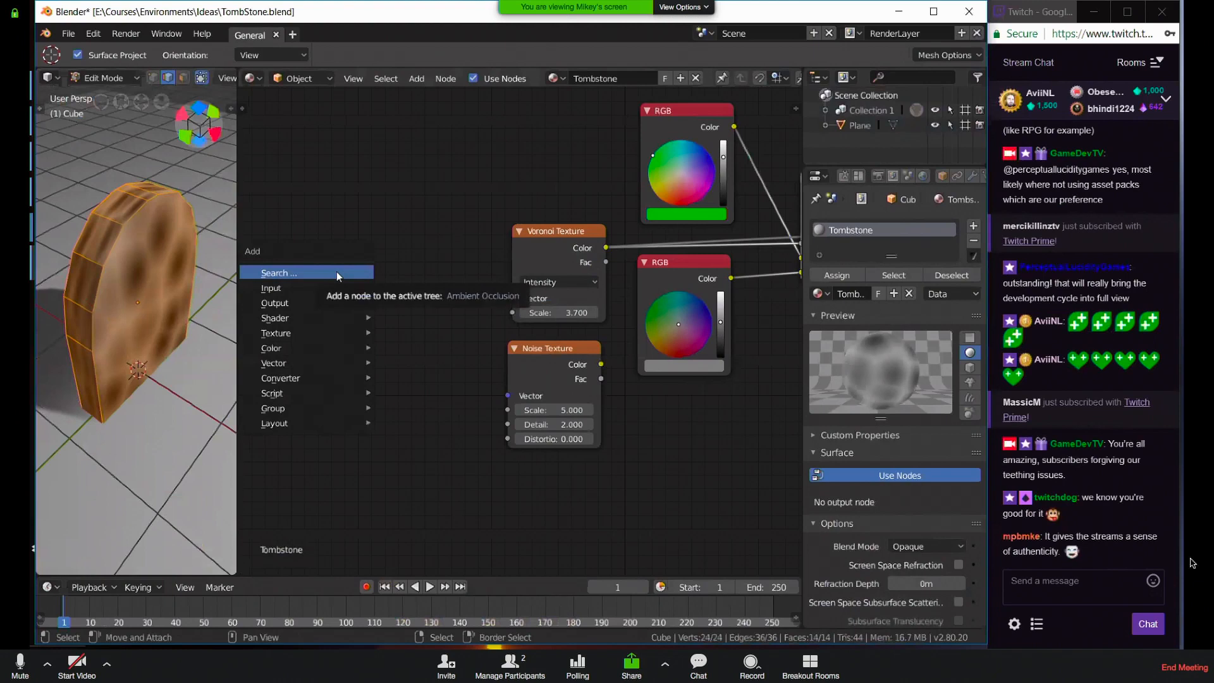
click(336, 271)
text(text)
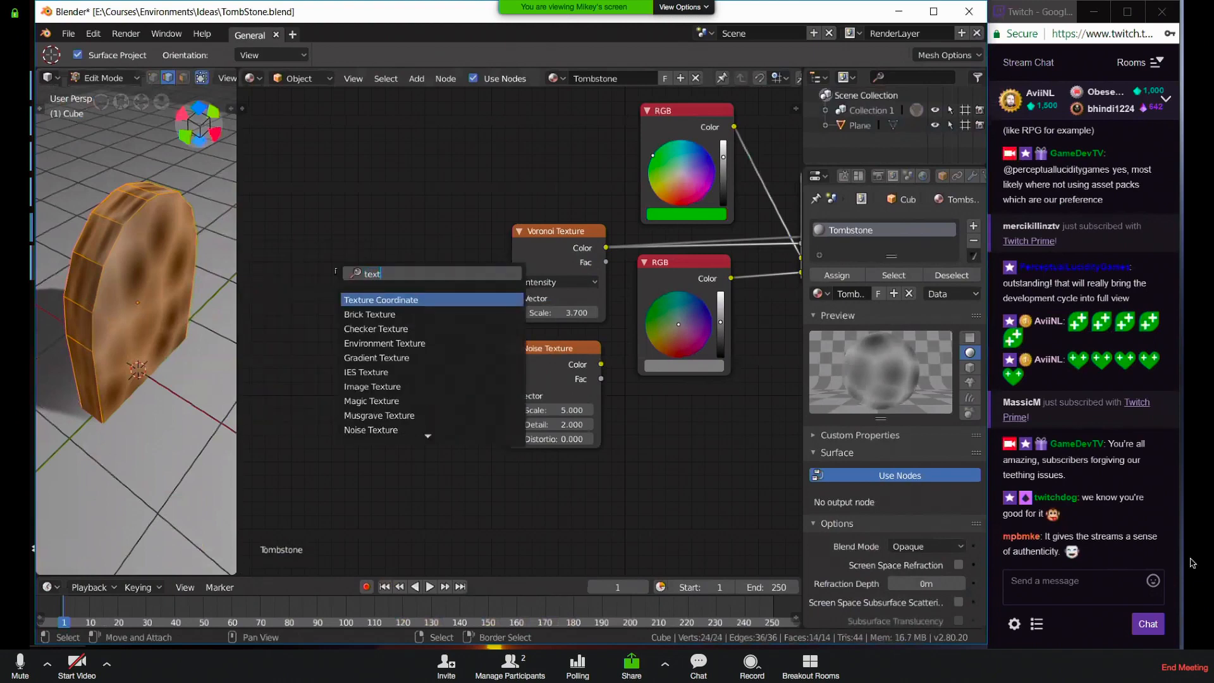
key(Return)
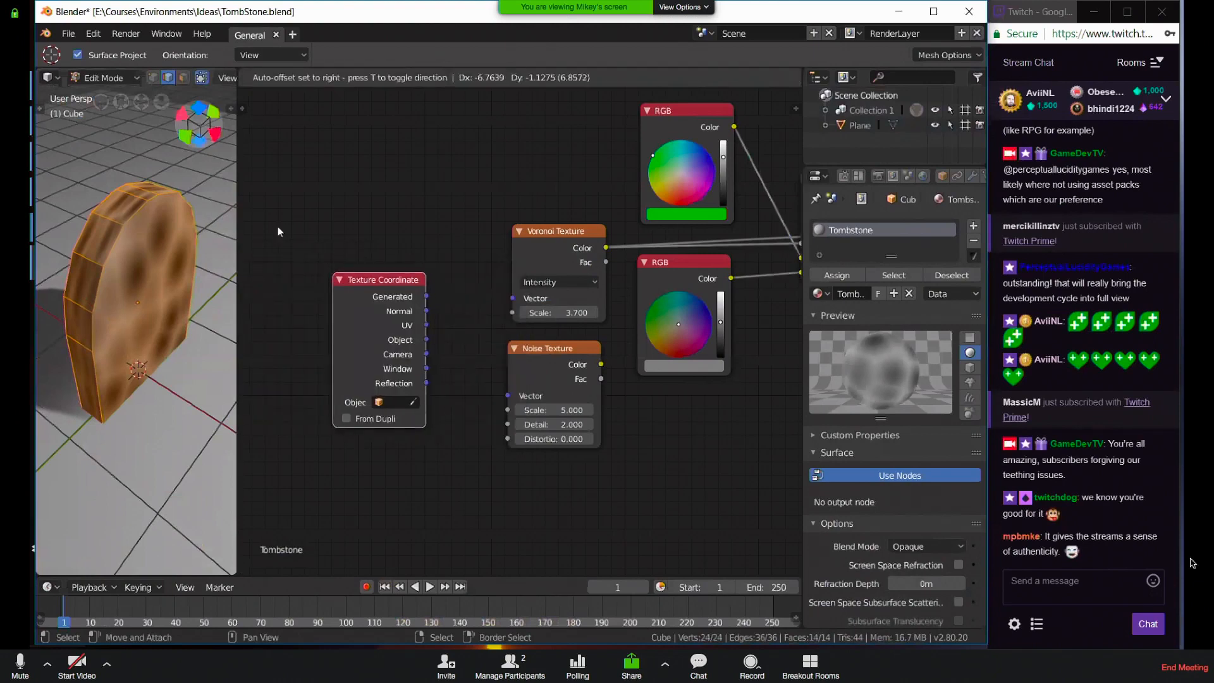
click(278, 209)
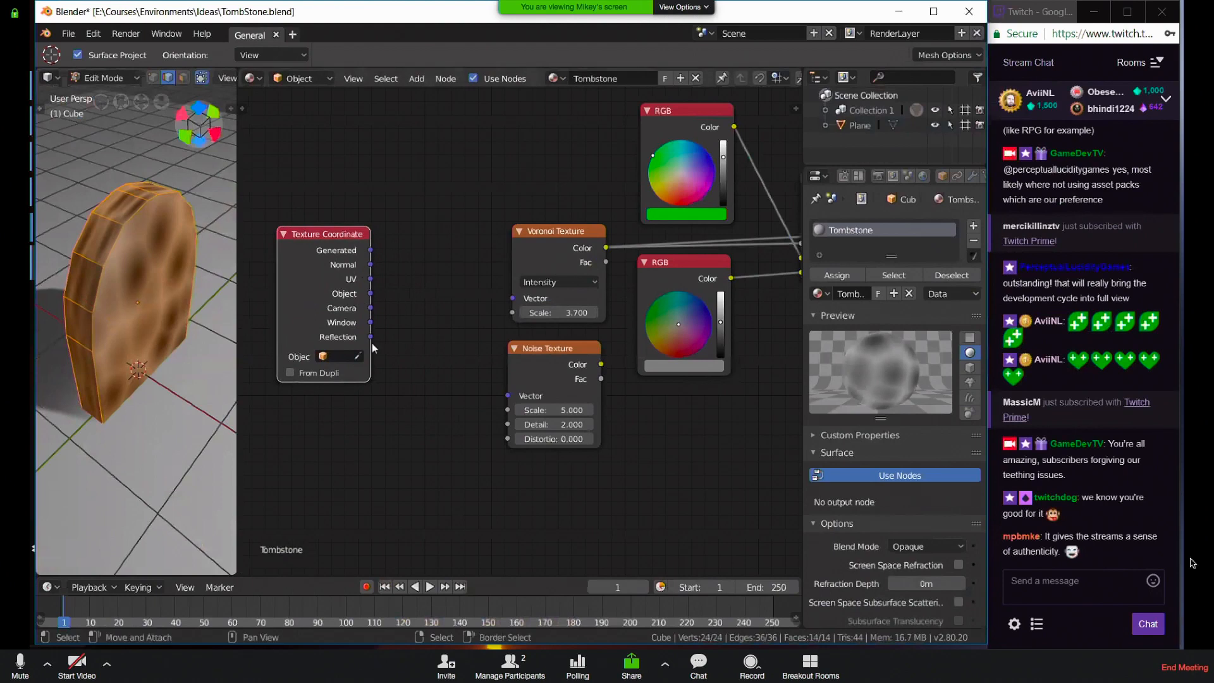
Drive the Voronoi Vector from the Texture Coordinate node, comparing the Generated and Object outputs on the tombstone
drag(371, 250, 512, 298)
drag(371, 294, 512, 298)
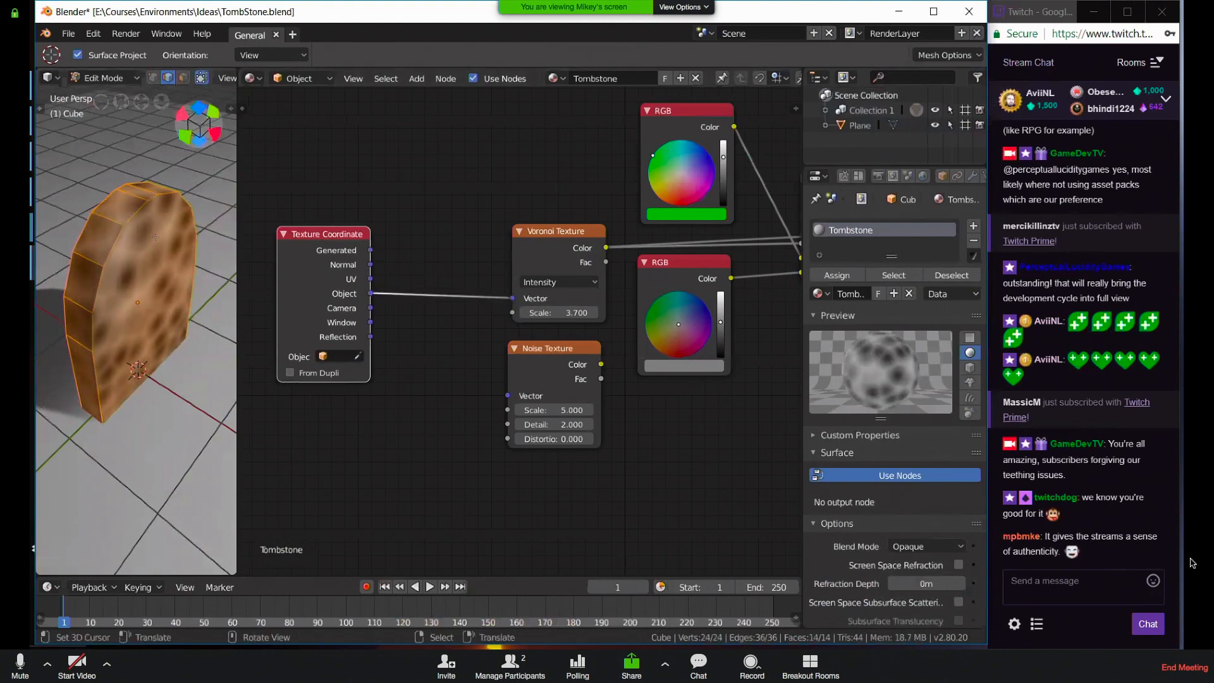
scroll(140, 225, up, 4)
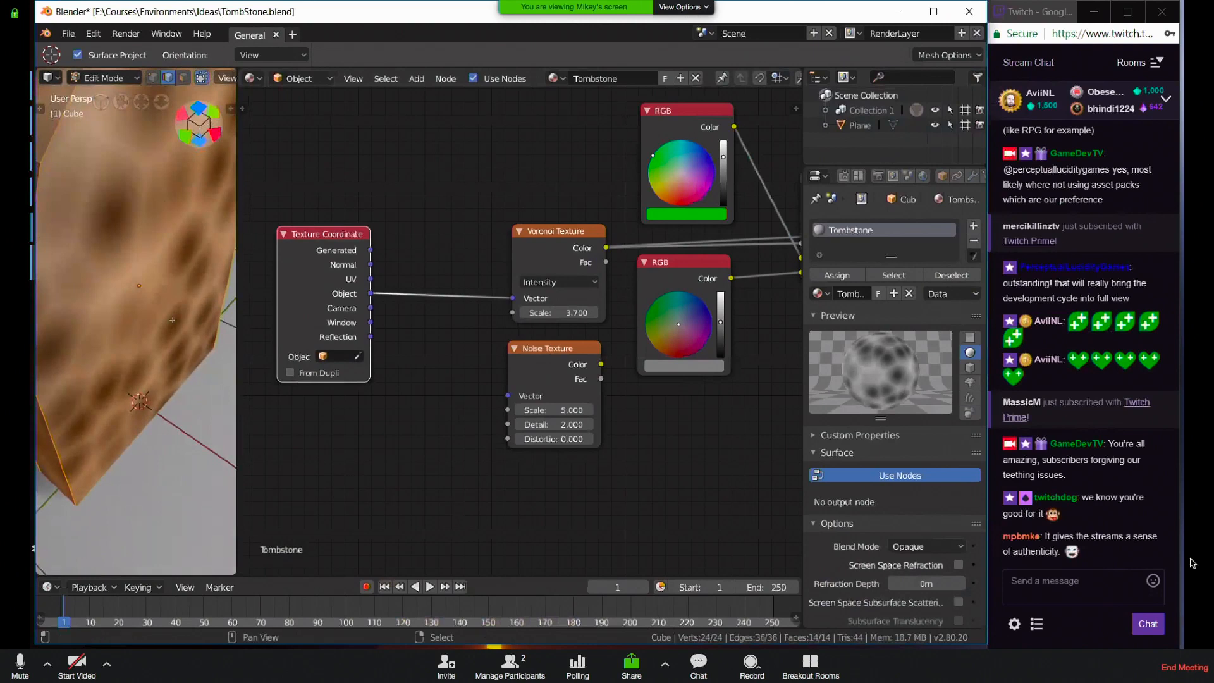
shift+middle_drag(140, 225, 213, 278)
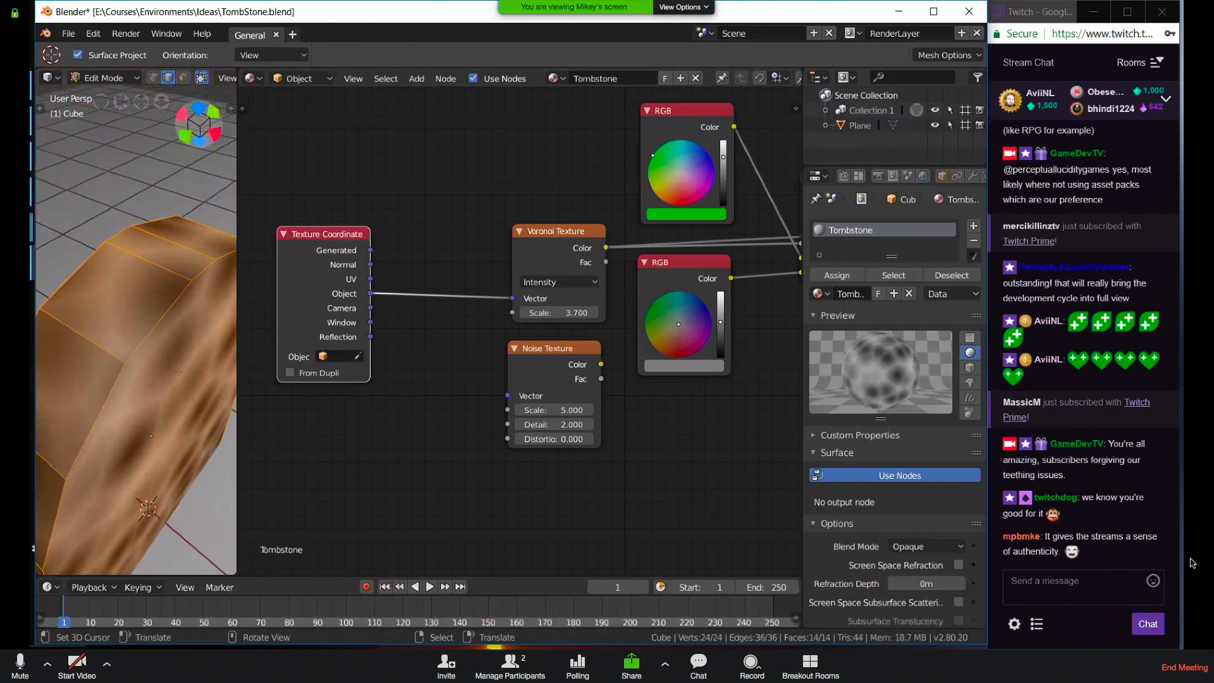
drag(370, 251, 513, 298)
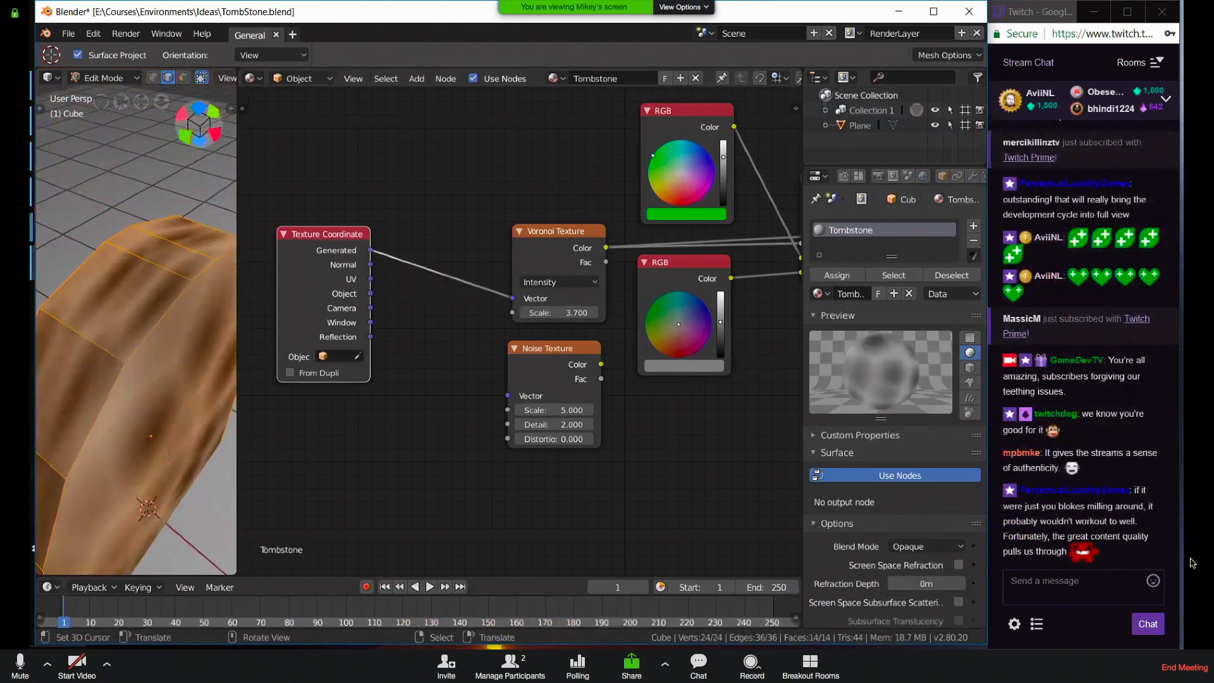
middle_drag(154, 443, 139, 246)
scroll(170, 249, up, 4)
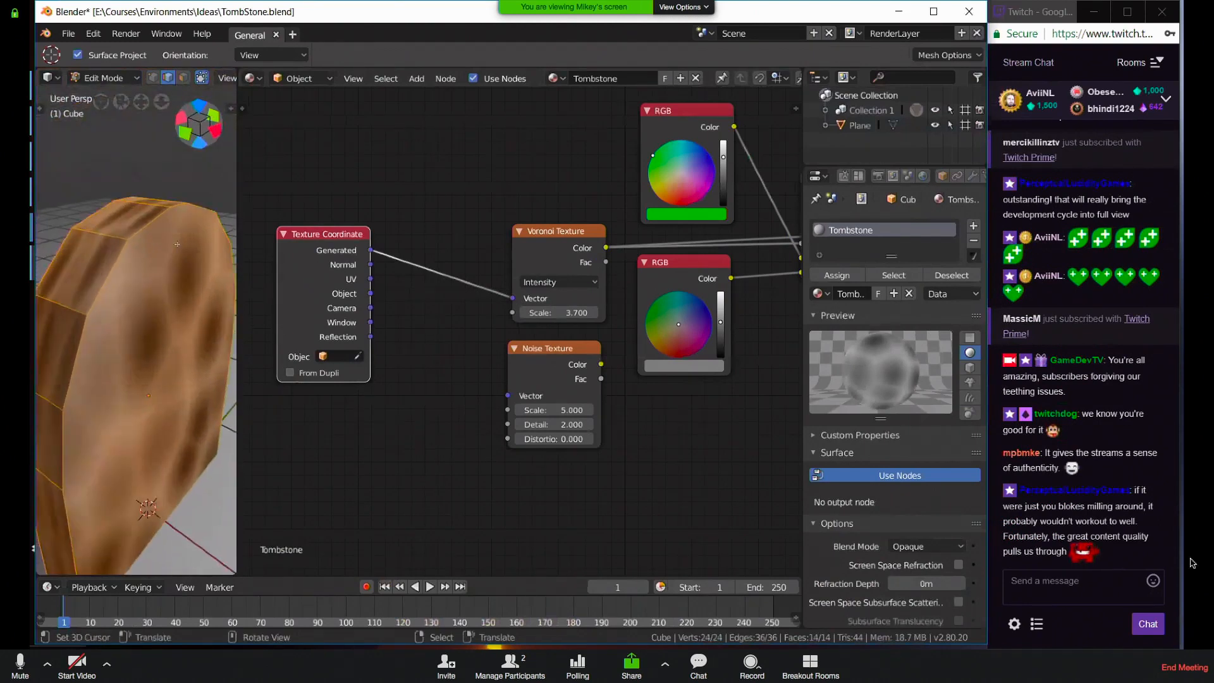
Link the Texture Coordinate's Object output to the Vector inputs of both the Voronoi and Noise Texture nodes
drag(371, 293, 512, 298)
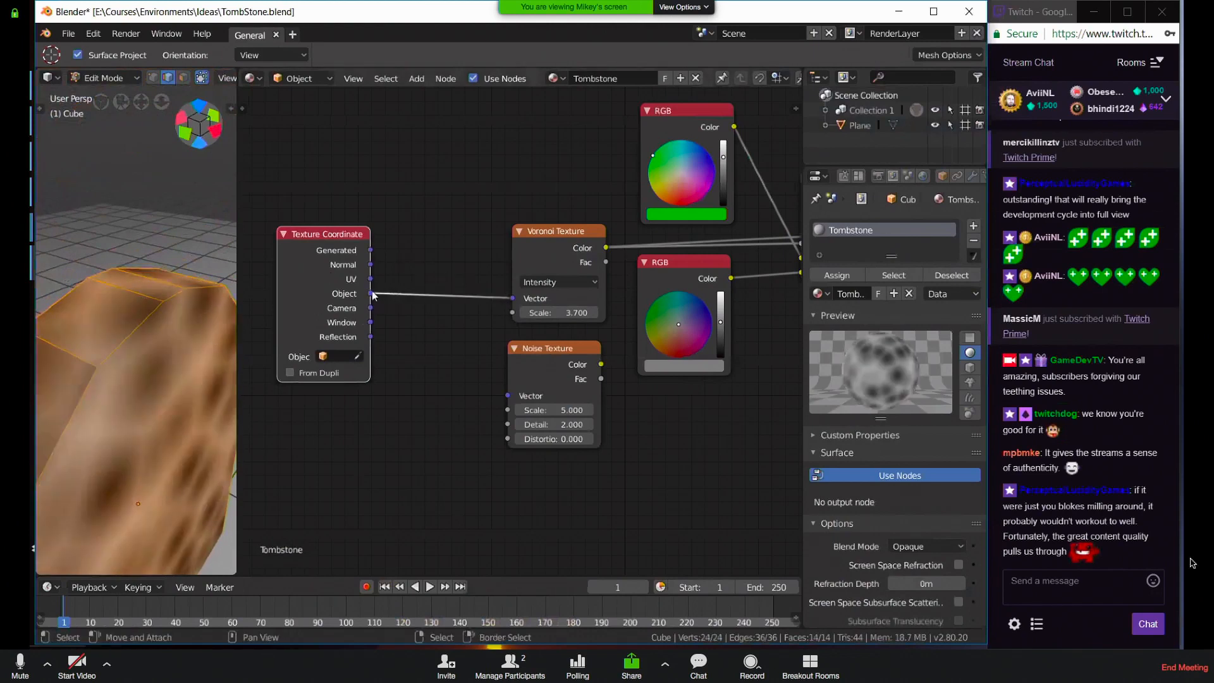
drag(371, 294, 508, 396)
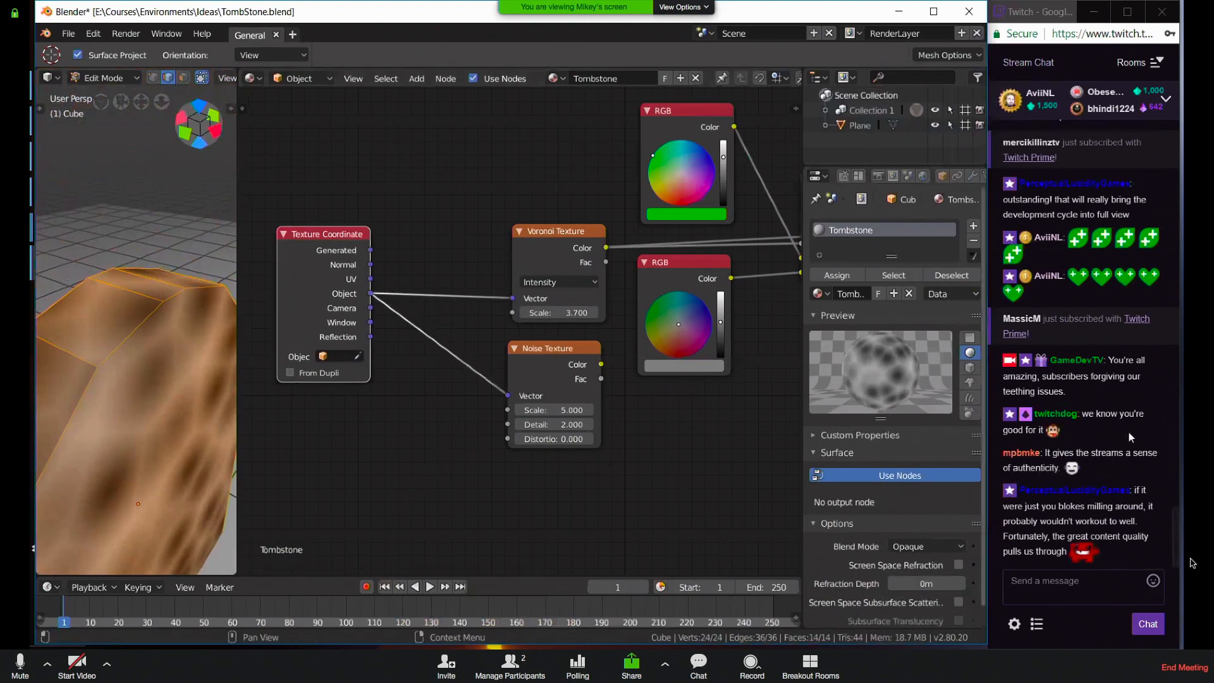
Switch to the Twitch stream chat, read back through the messages and look through the channel's emotes
scroll(1129, 431, up, 5)
scroll(1110, 317, up, 4)
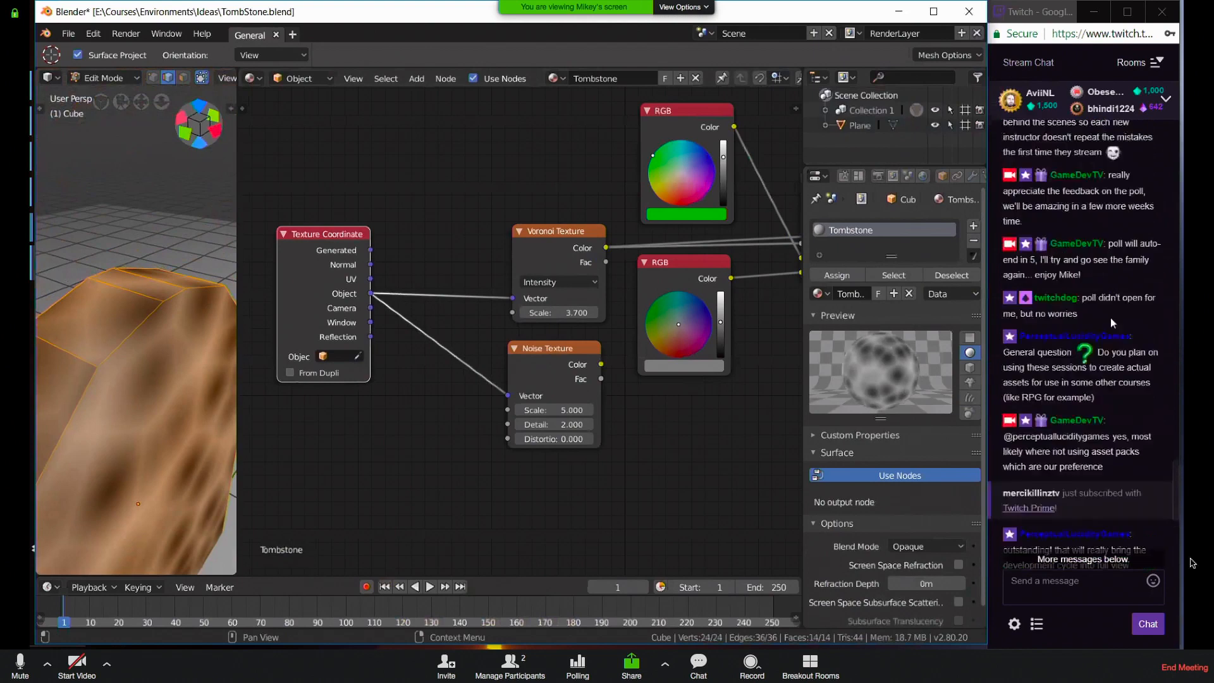
scroll(1109, 329, down, 5)
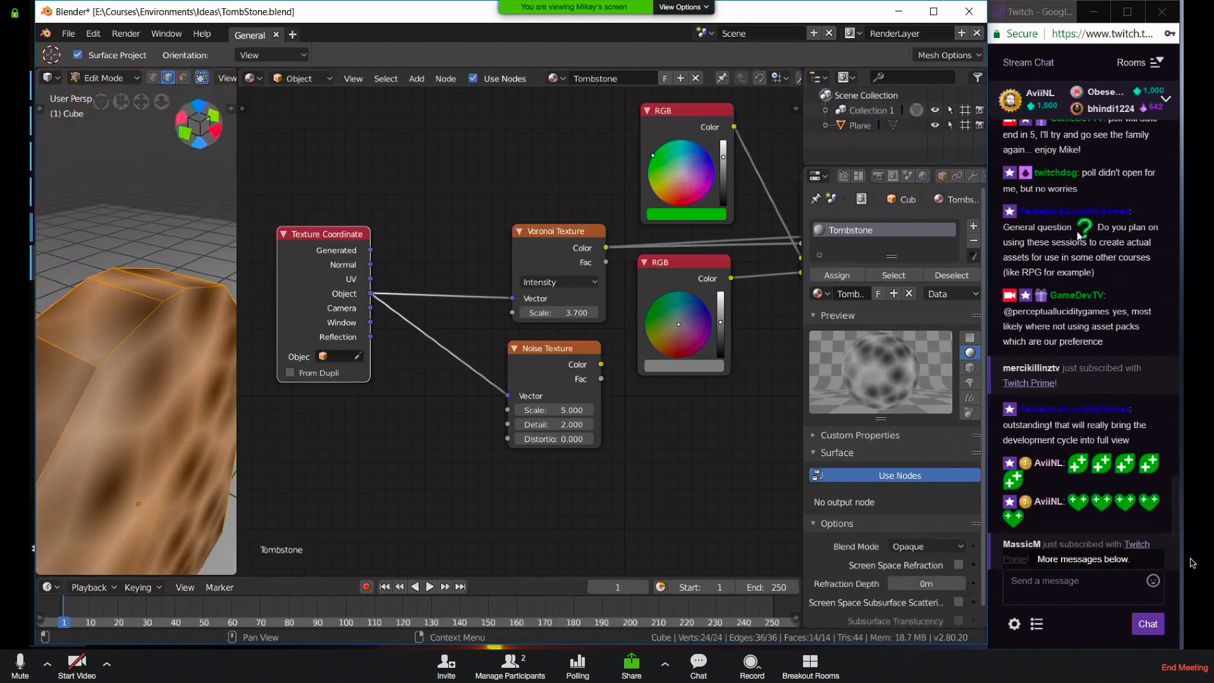
click(1153, 580)
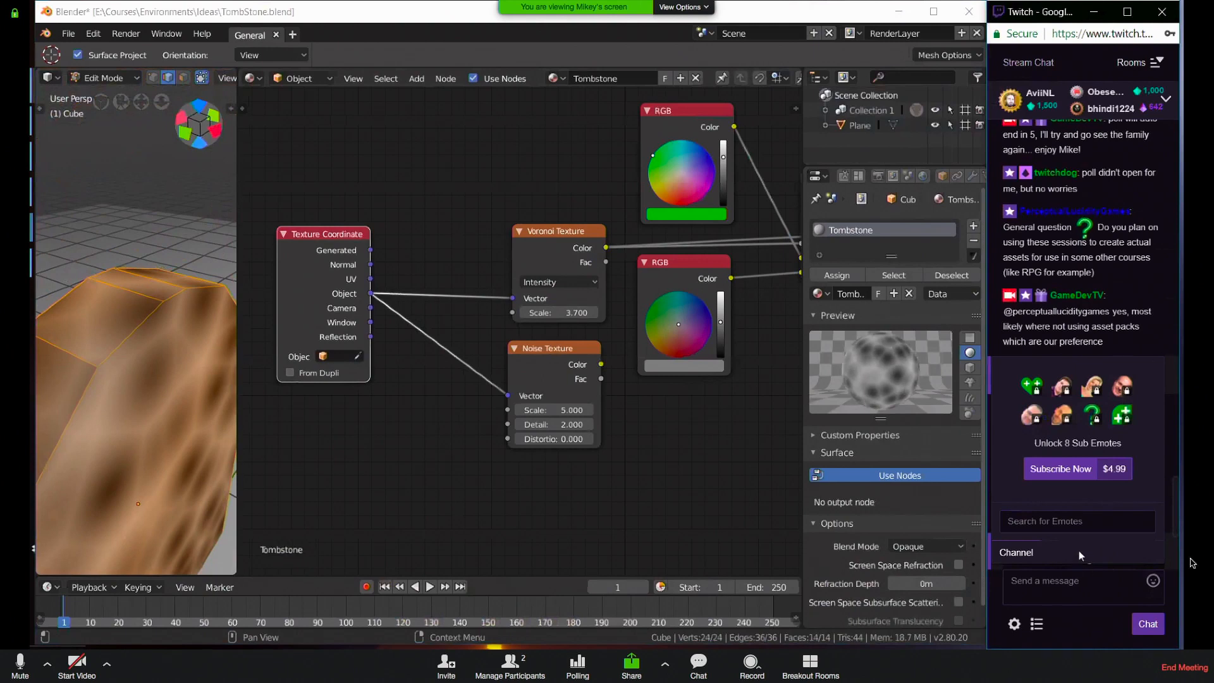
drag(1099, 560, 1123, 287)
click(1064, 571)
click(1023, 560)
drag(1159, 558, 1108, 357)
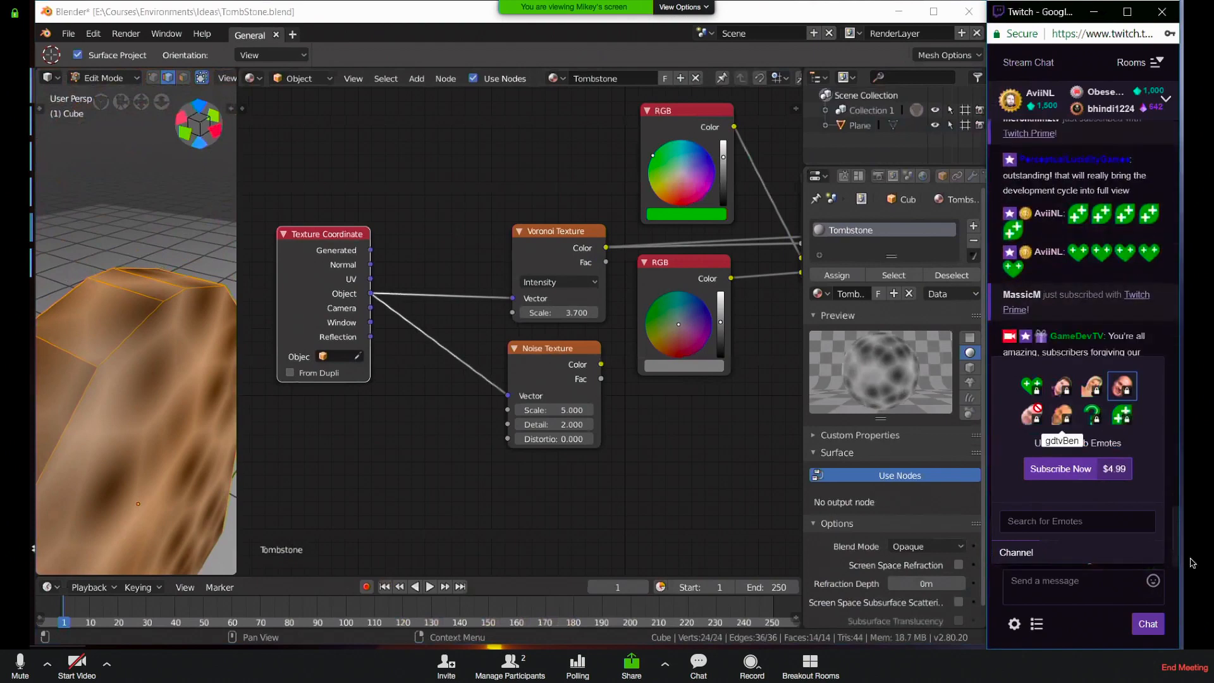
click(1037, 561)
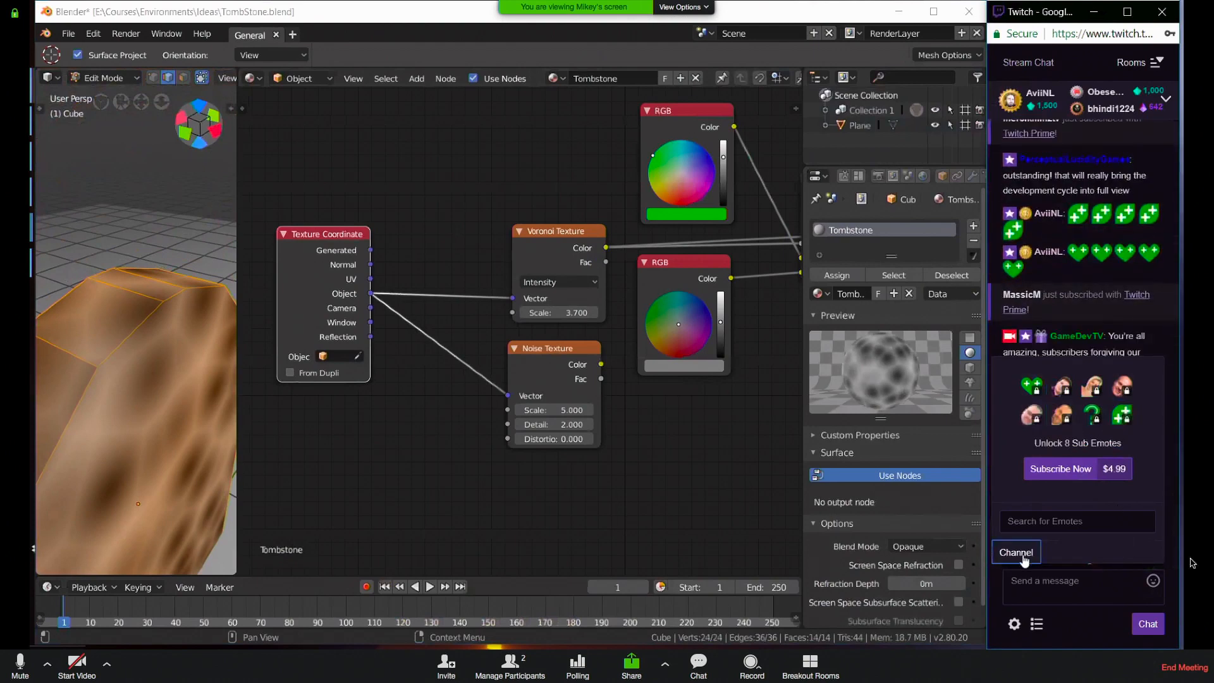
click(1153, 581)
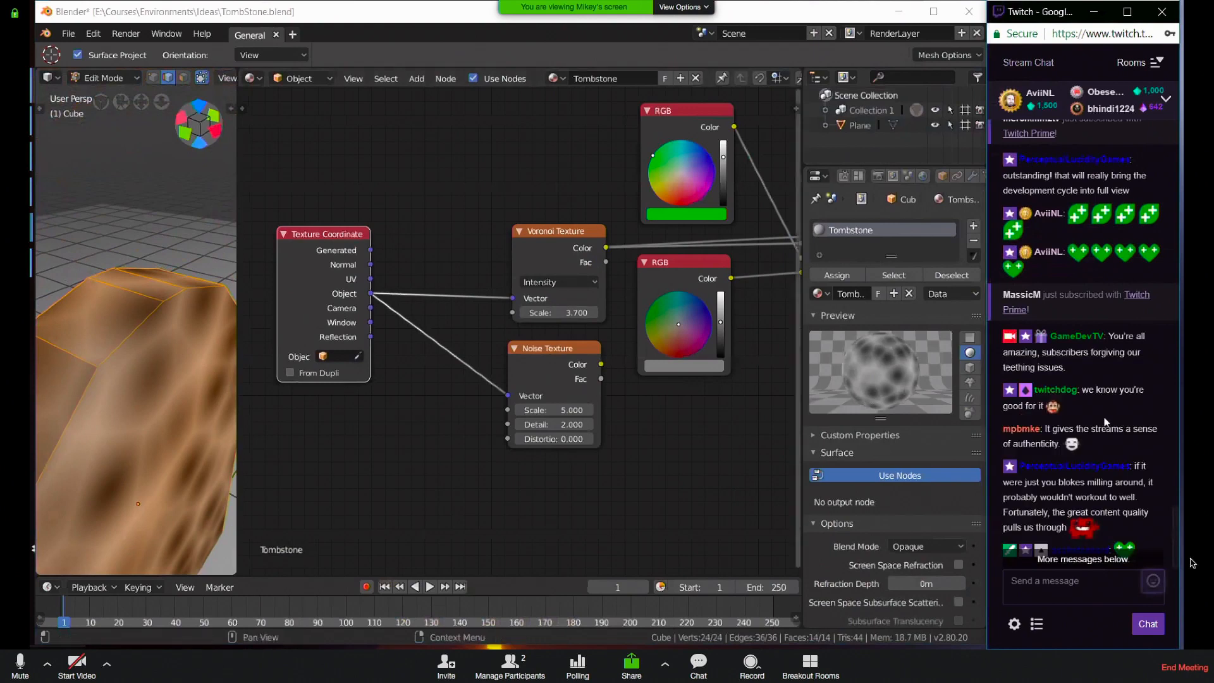
Highlight the viewer's question about using these sessions' assets in other courses, and read on to the newest chat messages
scroll(1126, 265, up, 6)
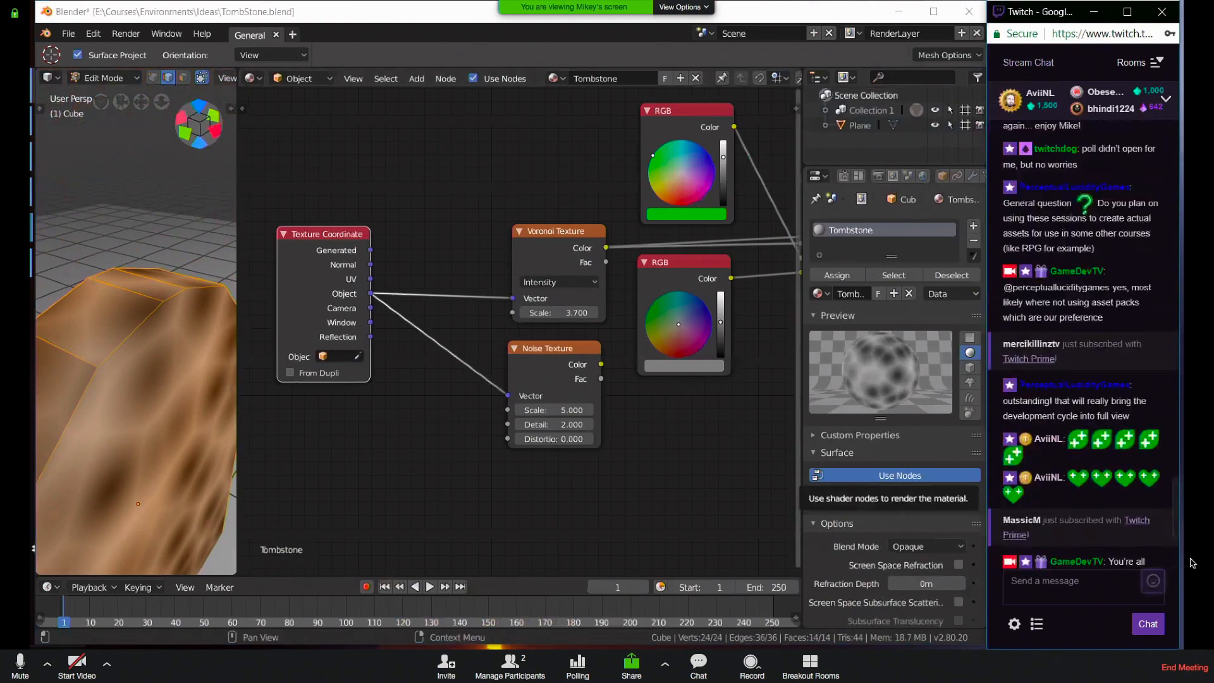
drag(1105, 355, 1095, 398)
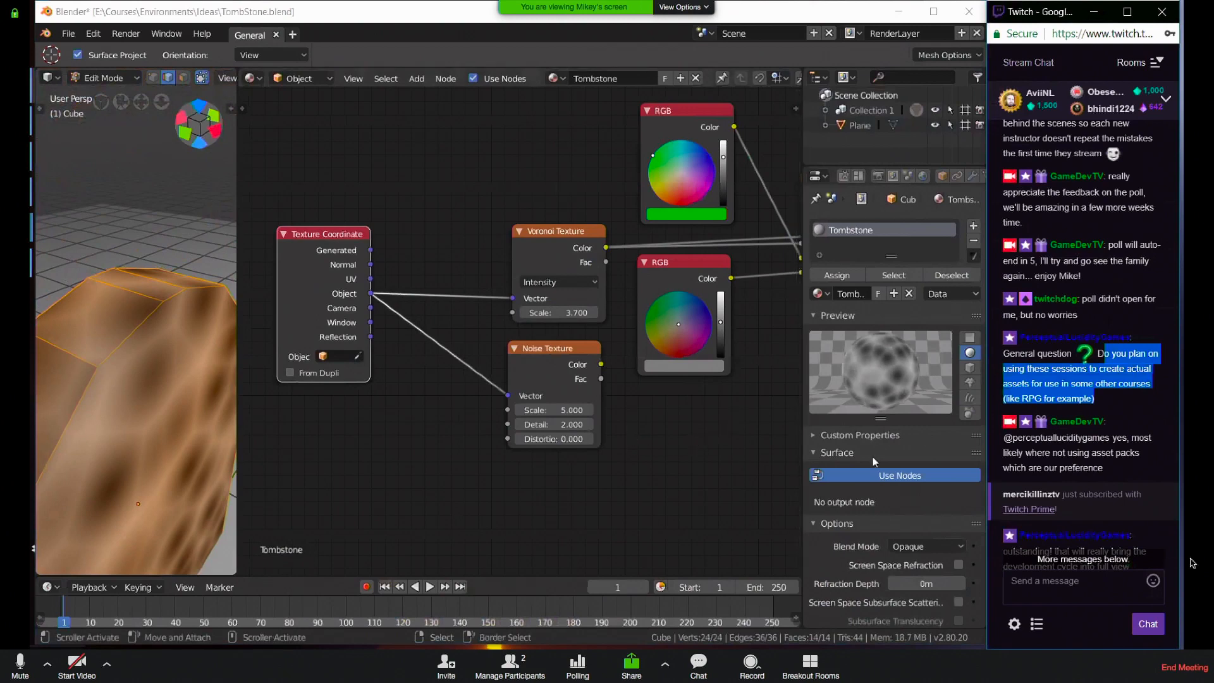
scroll(1070, 422, down, 4)
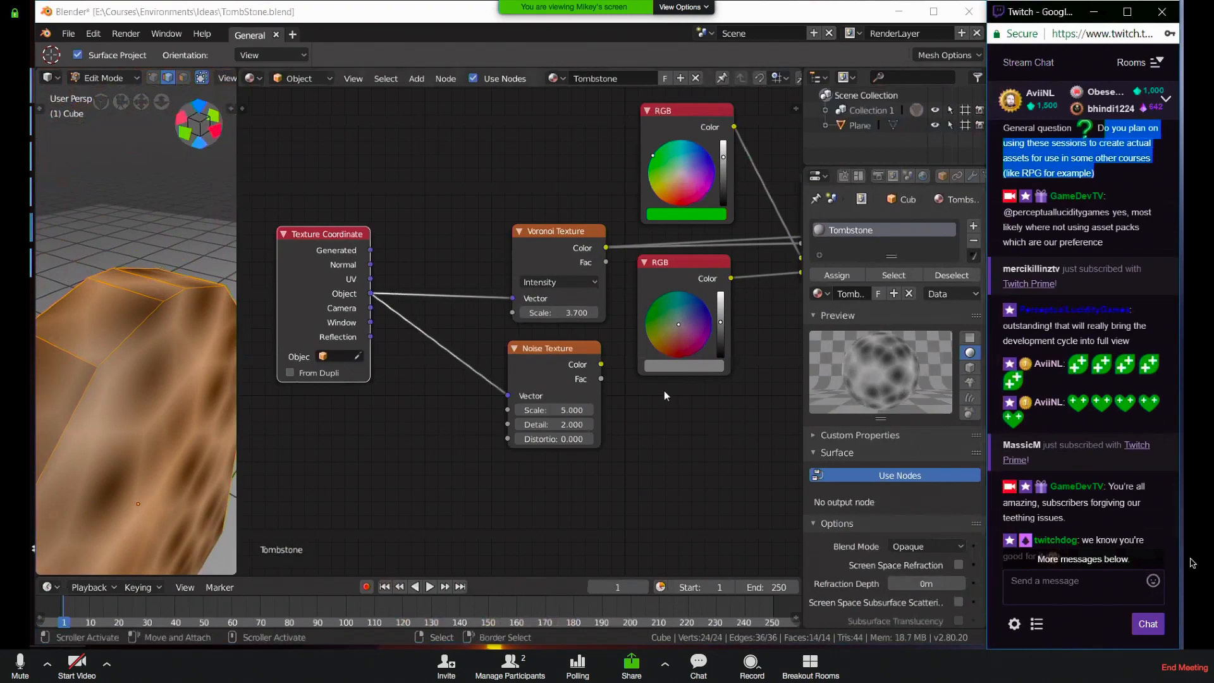
scroll(1067, 447, down, 1)
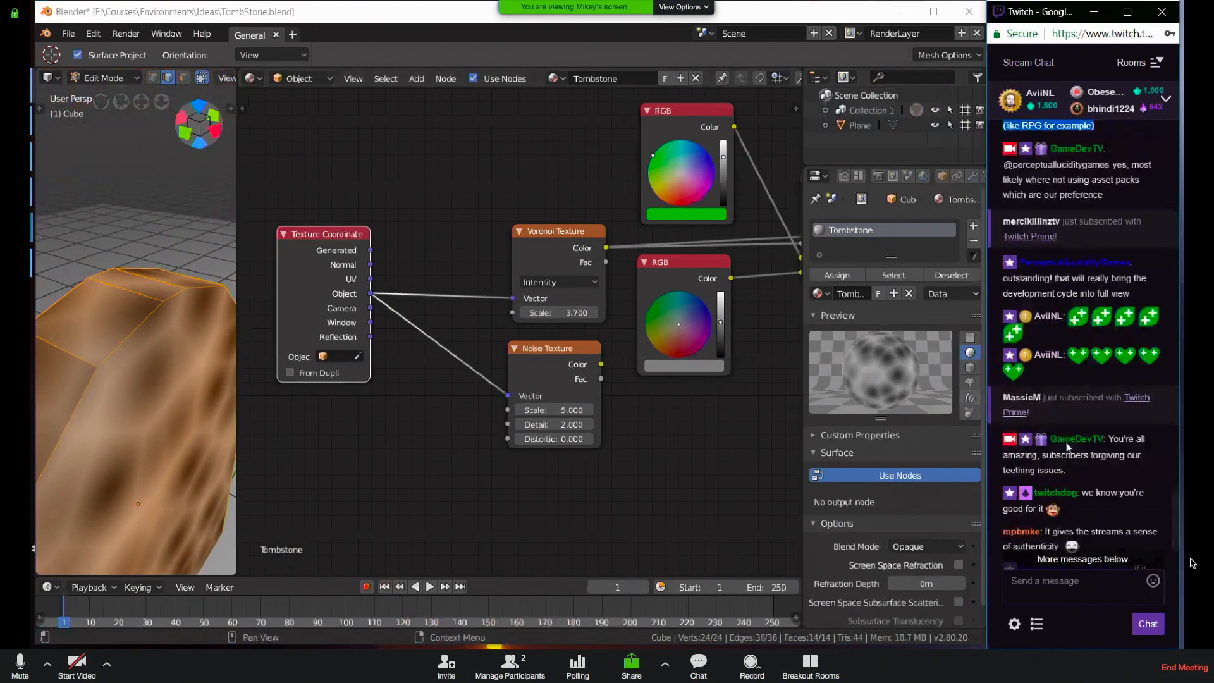
scroll(1067, 446, down, 3)
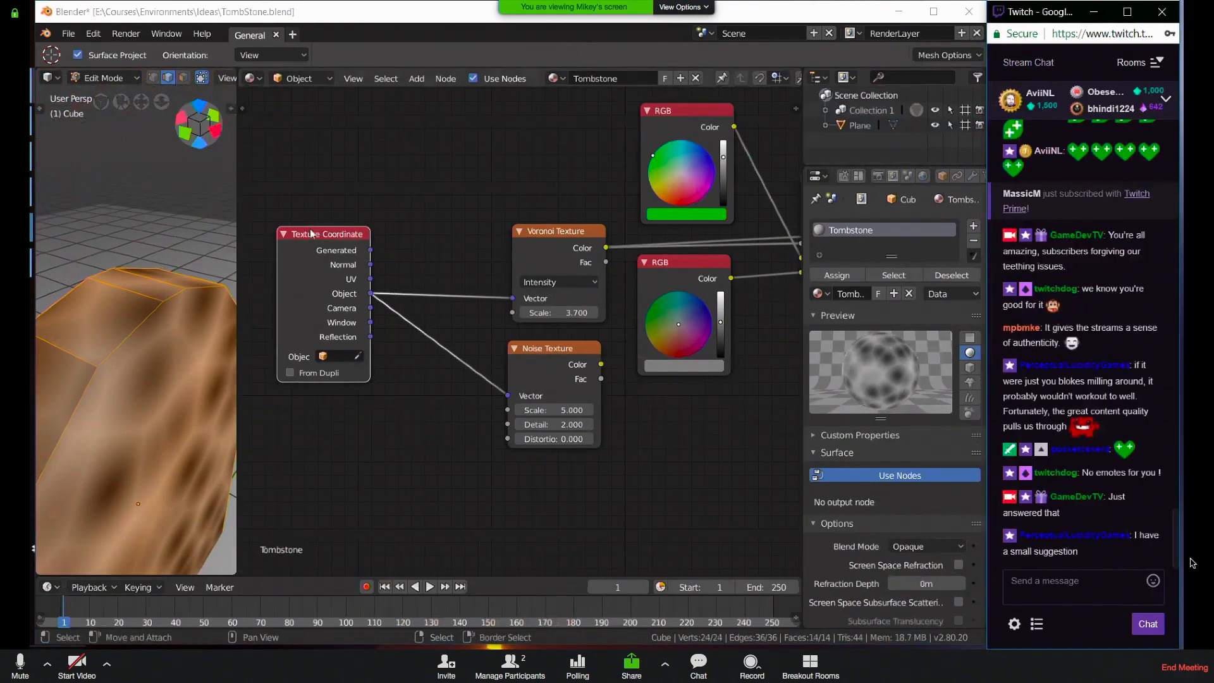
Switch back to Blender and reposition the Texture Coordinate, Voronoi and Noise Texture nodes to make room ahead of the RGB nodes
mouse_move(366, 227)
mouse_down()
mouse_move(491, 223)
mouse_move(379, 247)
mouse_up()
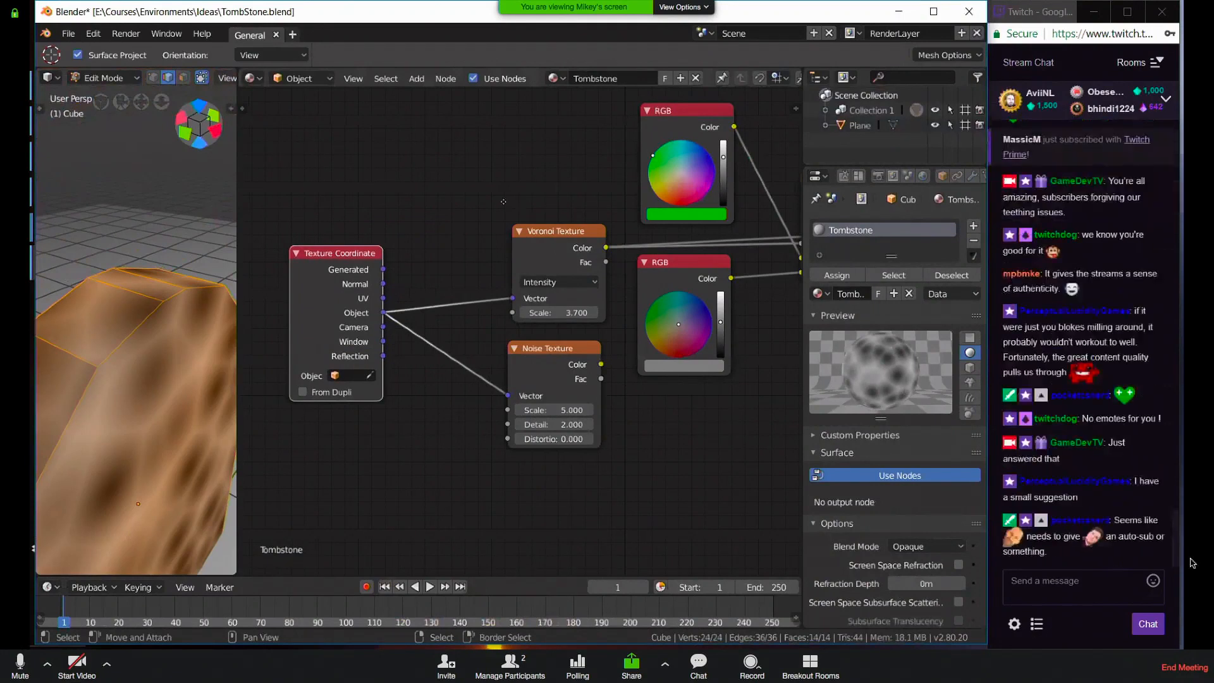
drag(563, 234, 506, 204)
drag(525, 347, 463, 345)
drag(533, 571, 650, 555)
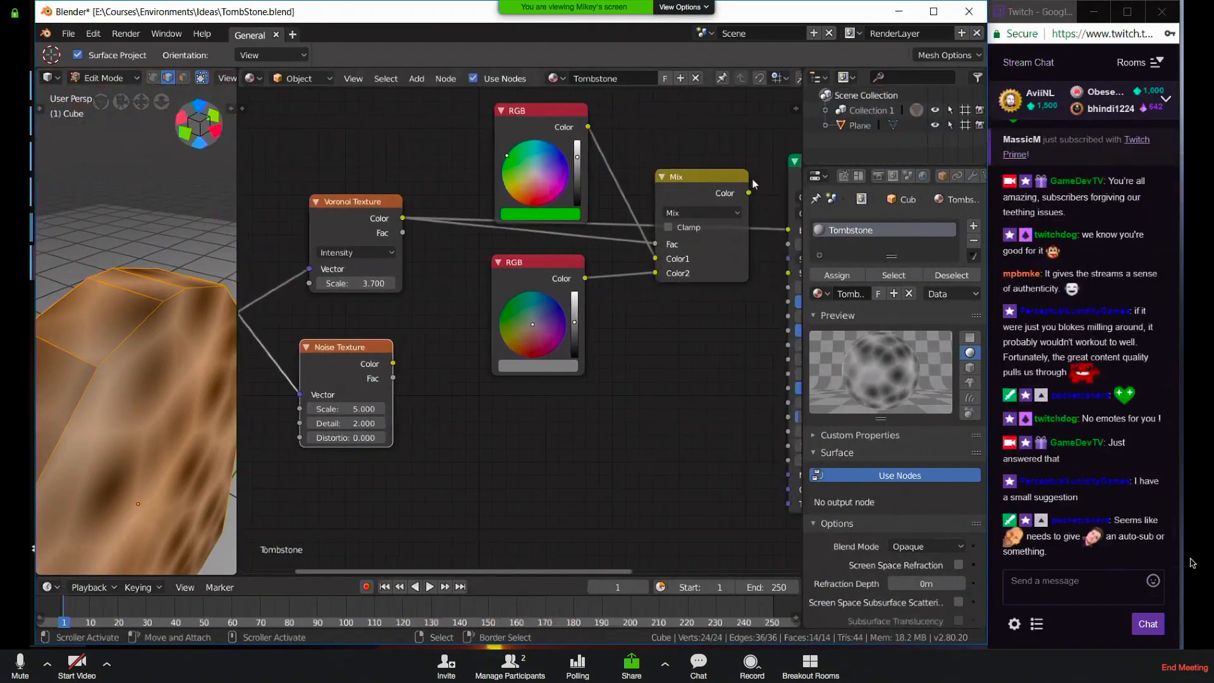
scroll(379, 351, down, 1)
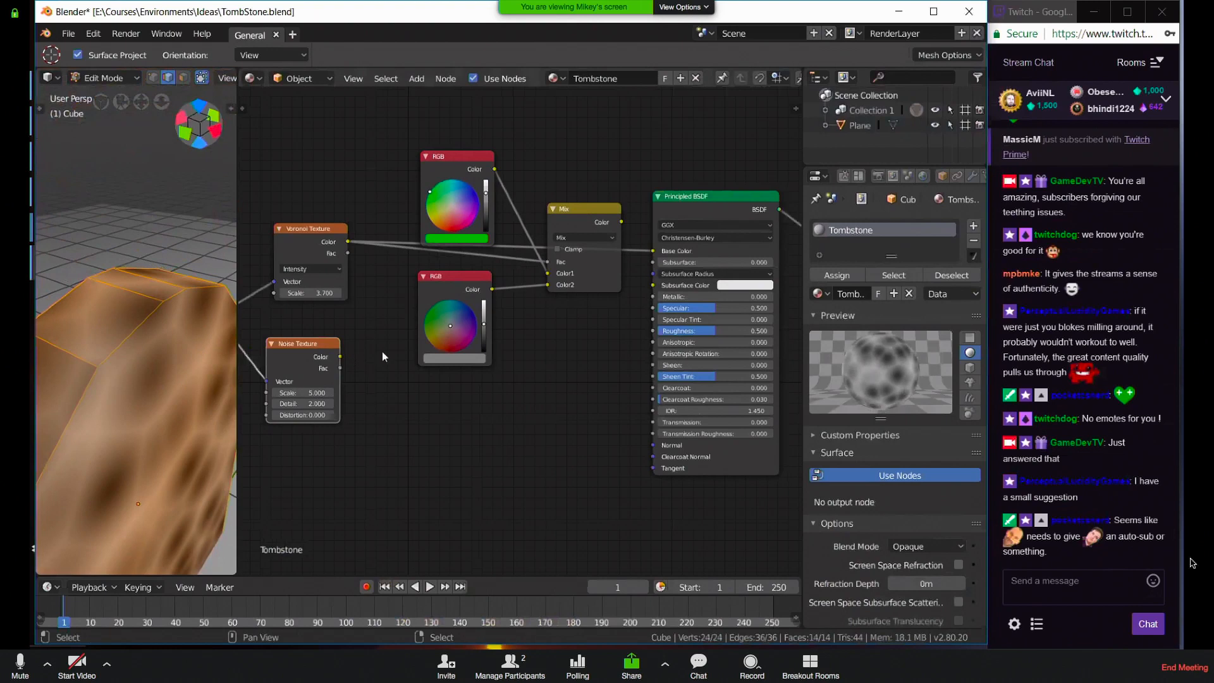
Add a ColorRamp node below the grey RGB node
key(shift+a)
click(404, 348)
text(colorramp)
key(Return)
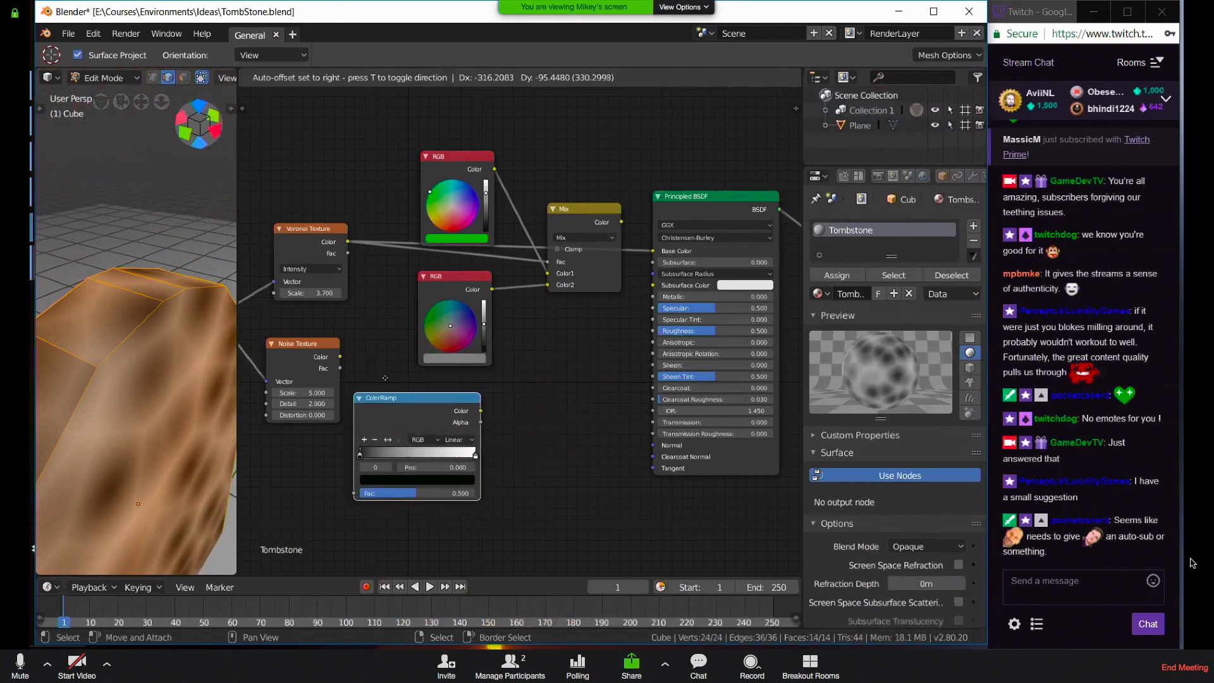
click(403, 460)
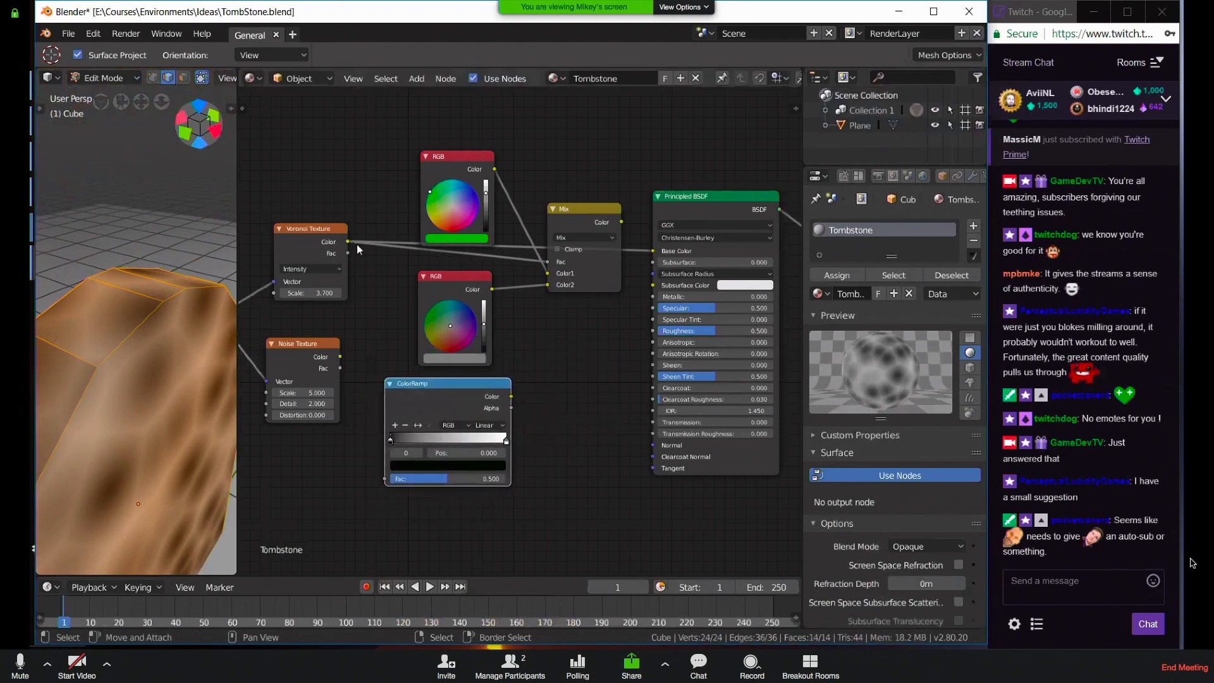
Route the Voronoi Color through the ColorRamp's Fac into Base Color and inspect the pattern on the tombstone
drag(348, 242, 442, 451)
drag(511, 396, 648, 263)
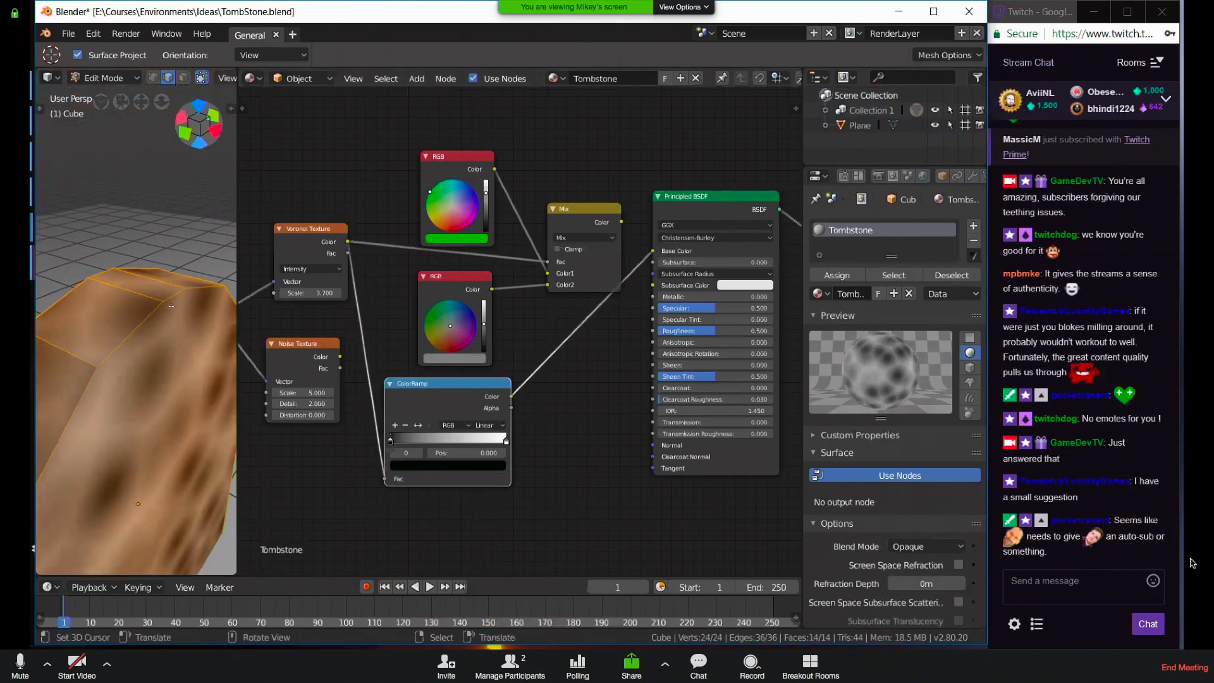
scroll(169, 343, down, 2)
shift+middle_drag(191, 483, 209, 335)
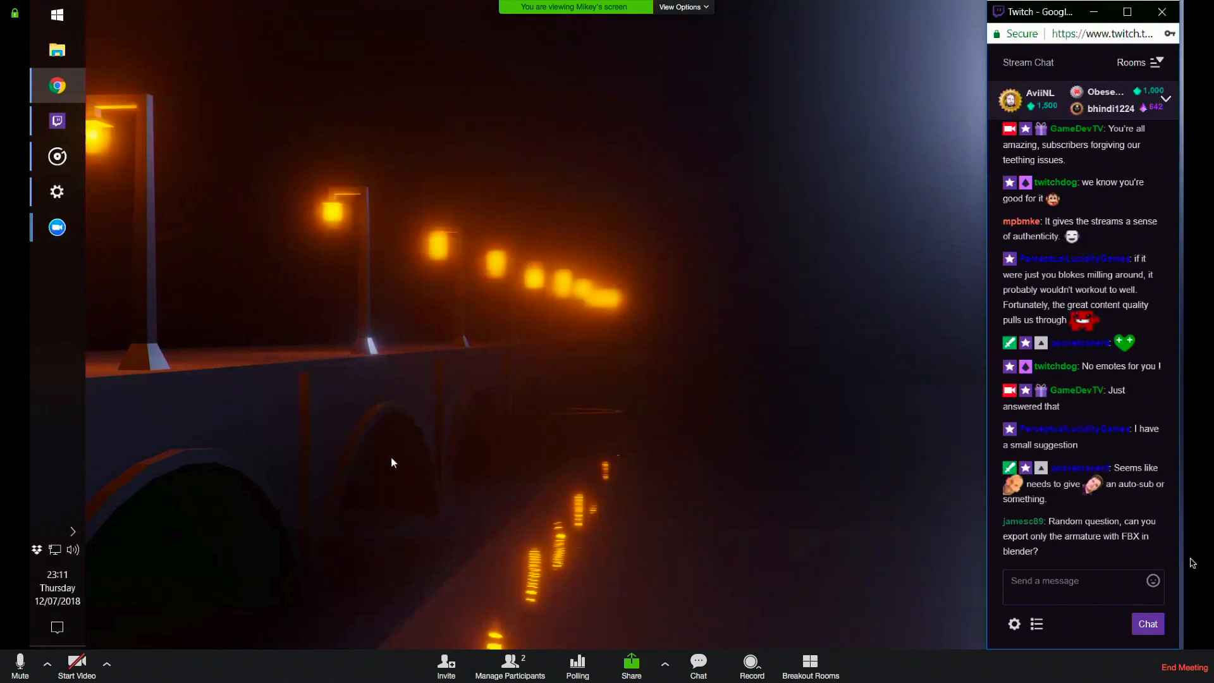
Switch to File Explorer and launch blender from the blender-2.80.0-git.d28d202-windows64 folder in Documents
click(78, 49)
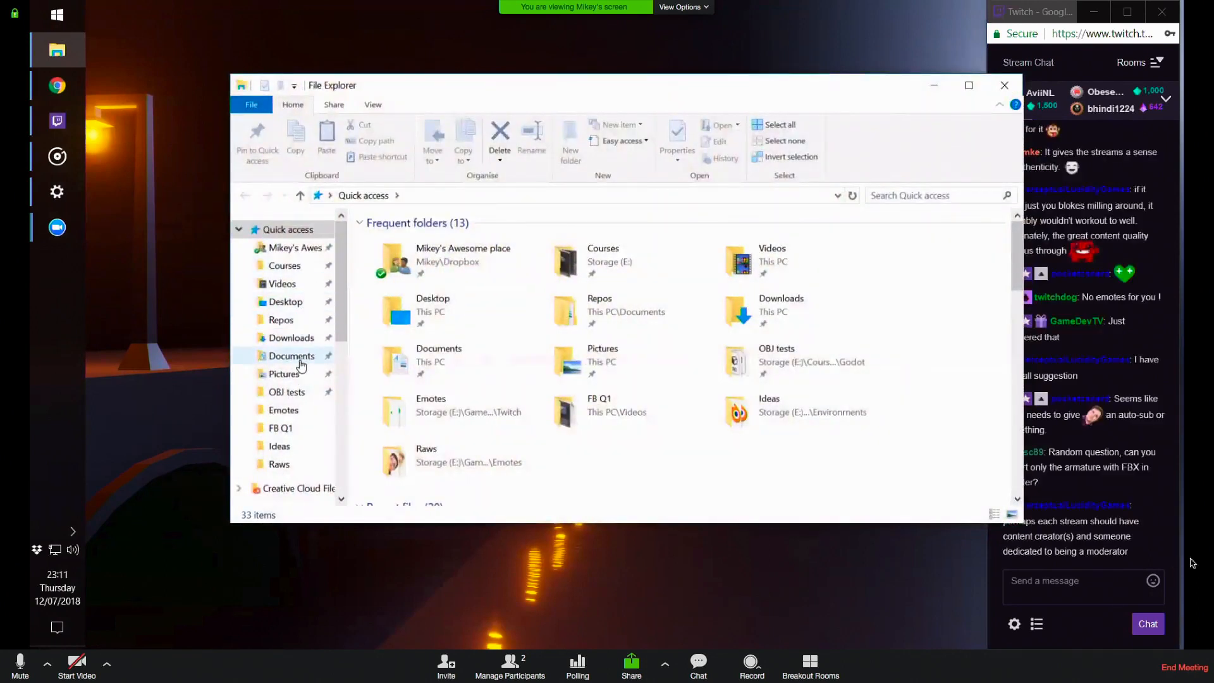
click(291, 356)
double_click(417, 306)
click(397, 321)
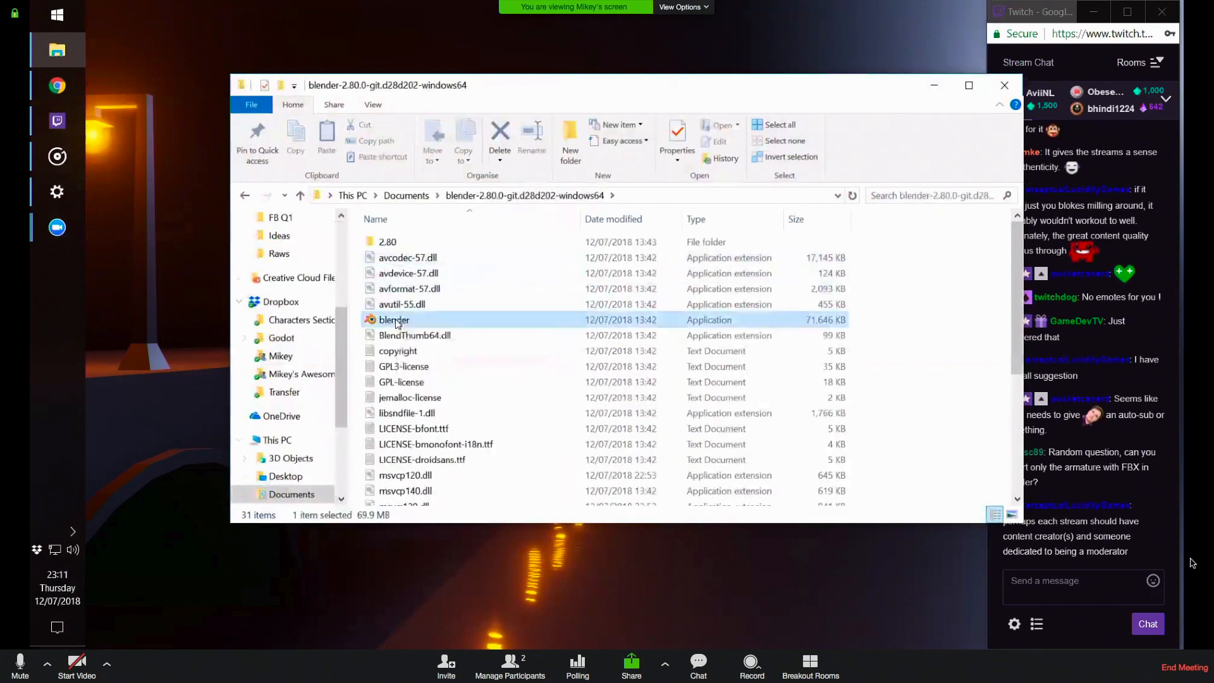
double_click(397, 321)
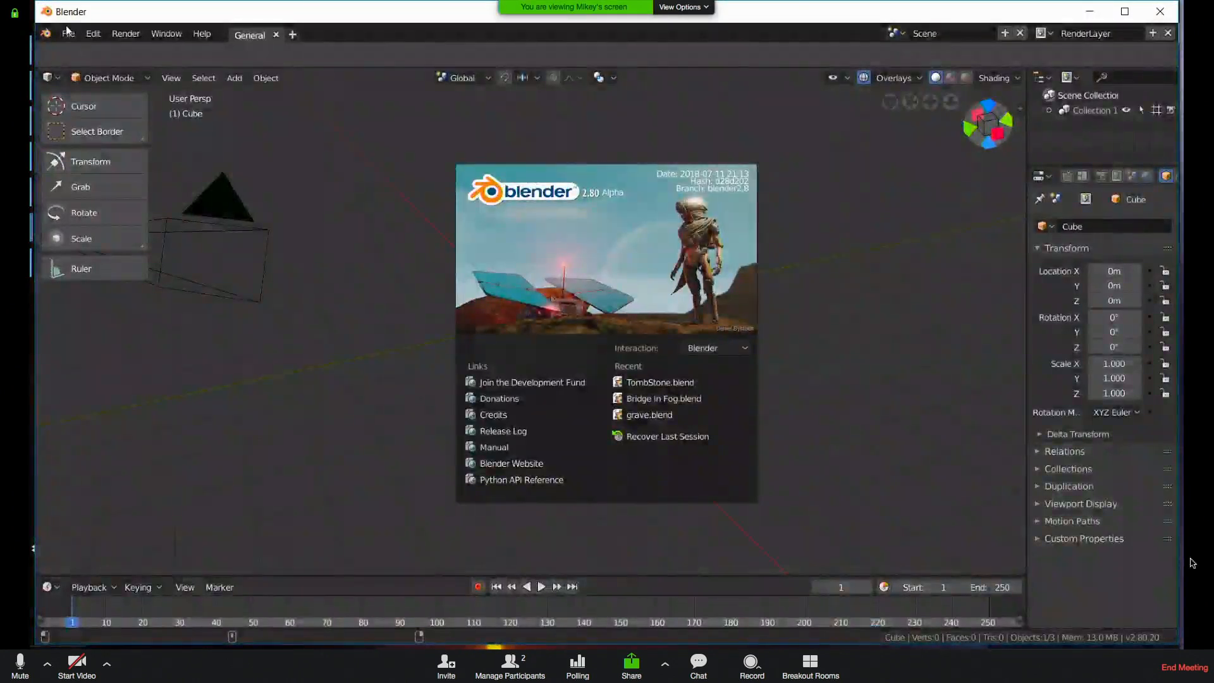
Reopen TombStone.blend from the recently used files
click(68, 32)
click(68, 33)
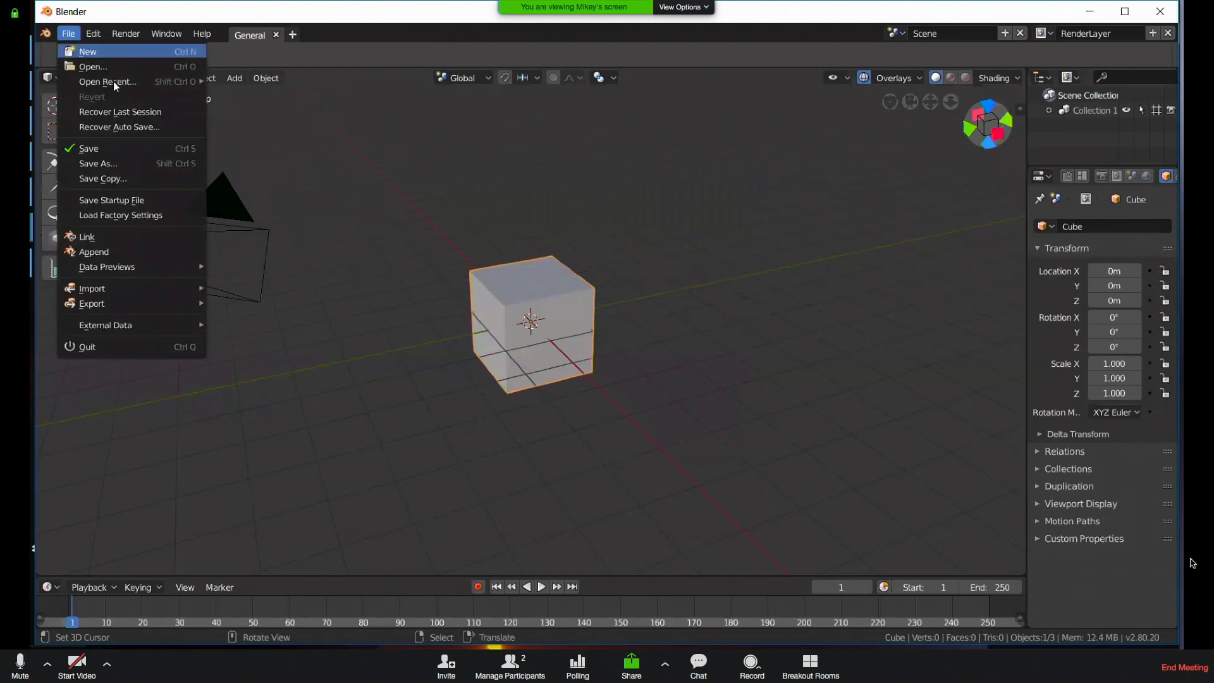
mouse_move(113, 81)
key(Return)
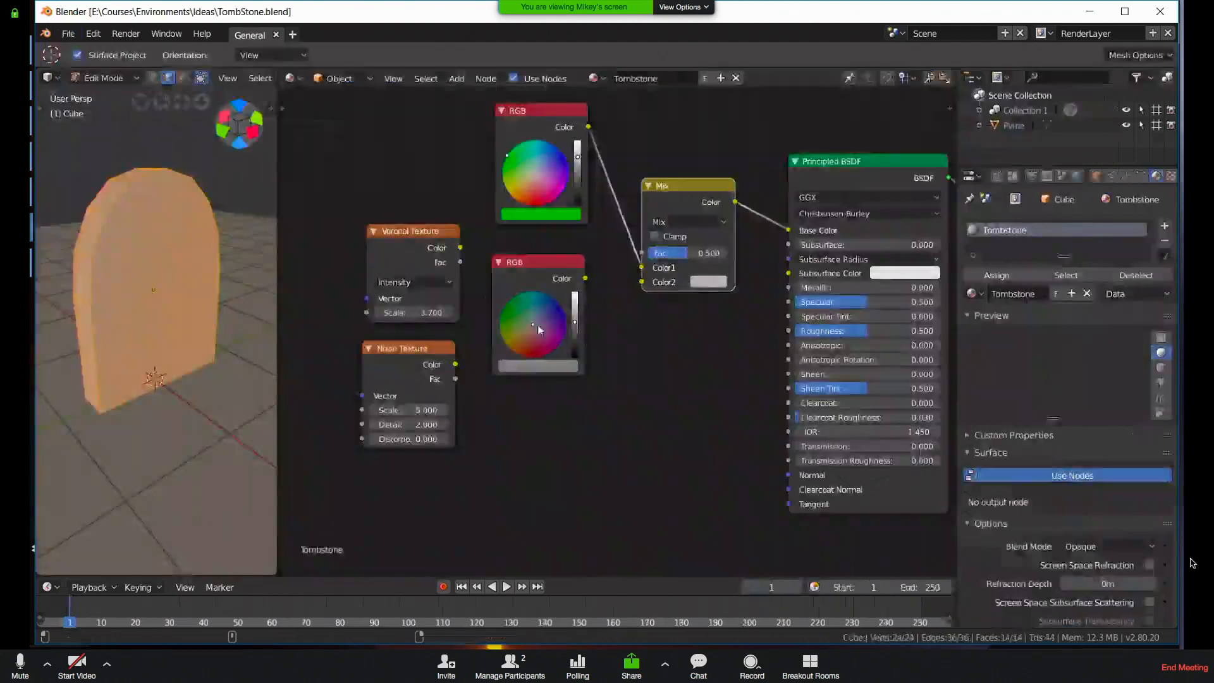
Add a Texture Coordinate node in front of the Voronoi and Noise Texture nodes
middle_drag(668, 466, 865, 467)
key(shift+a)
text(text)
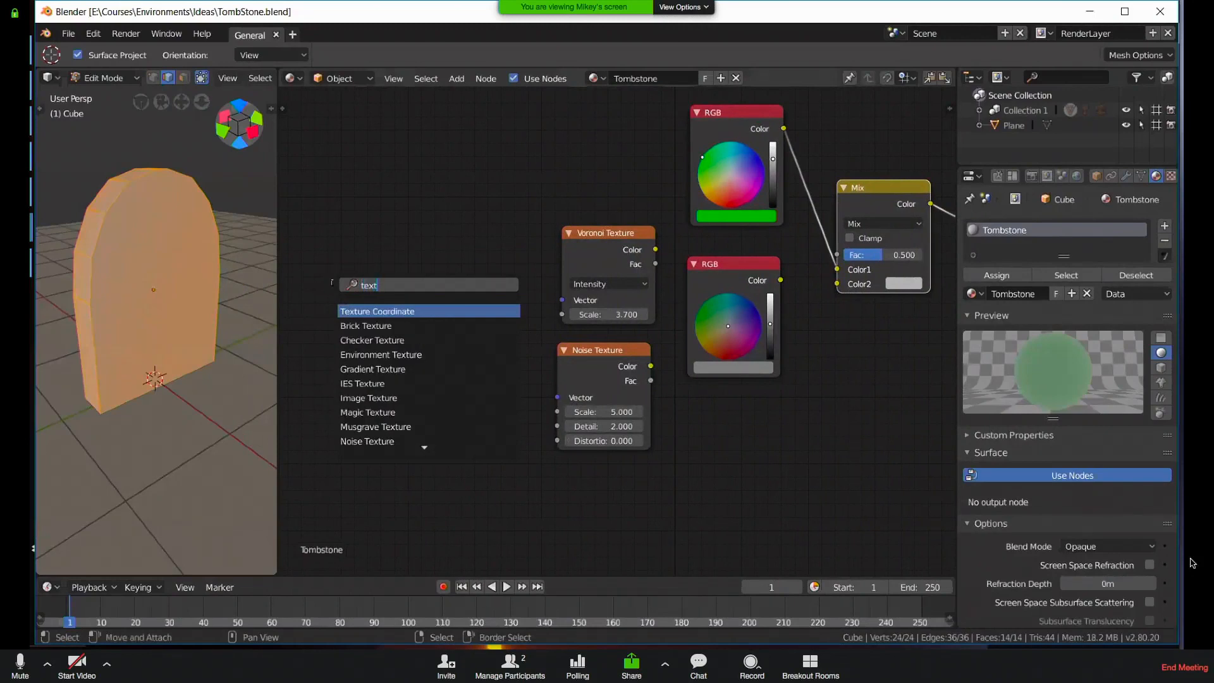
key(Return)
click(311, 220)
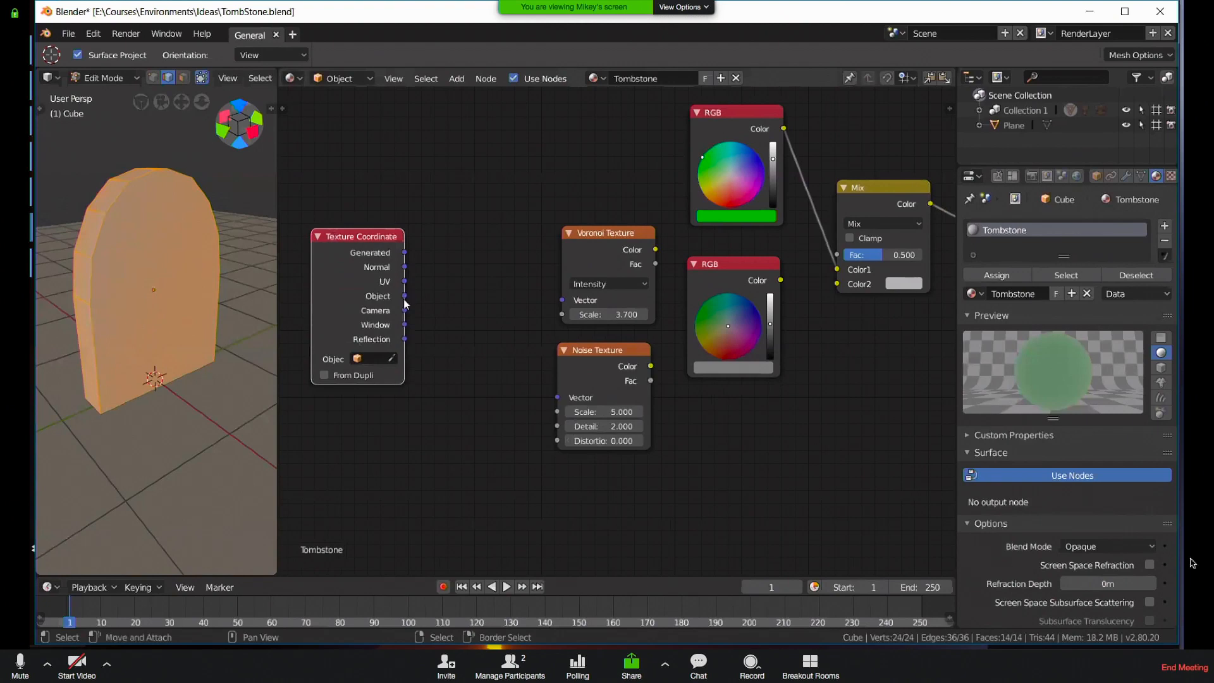
Link the Texture Coordinate's Object output to the Vector inputs of the Voronoi and Noise textures, and save the file
drag(562, 300, 557, 397)
middle_drag(702, 468, 611, 469)
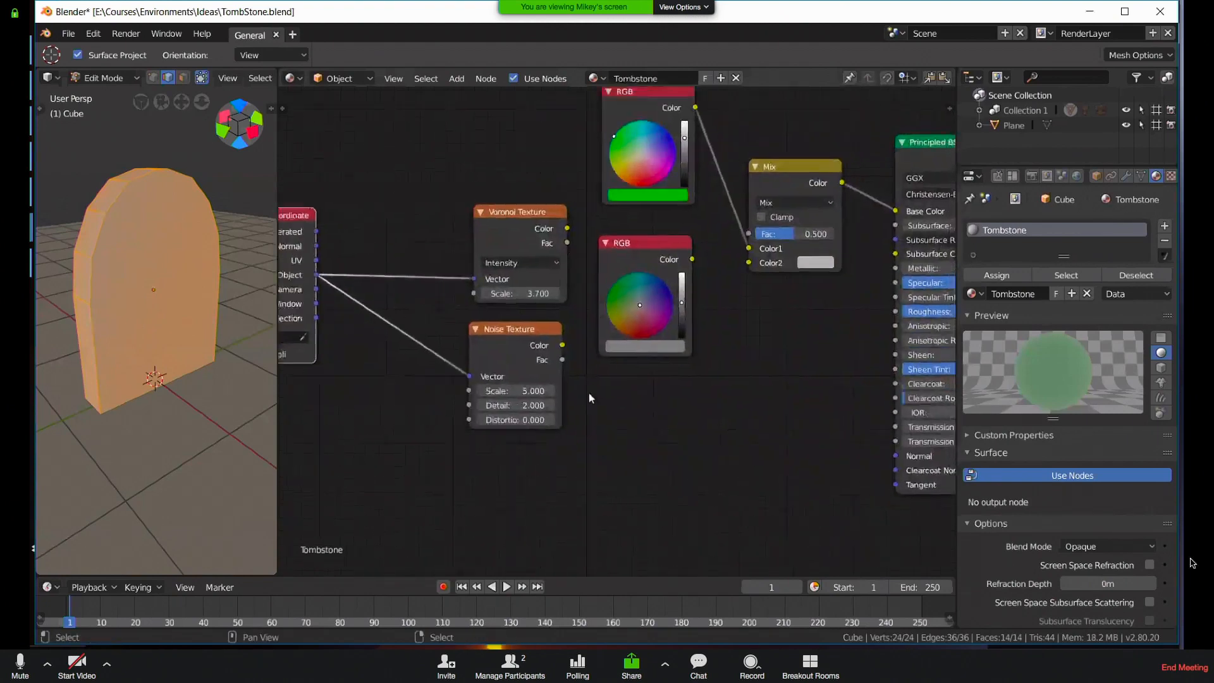
key(ctrl+s)
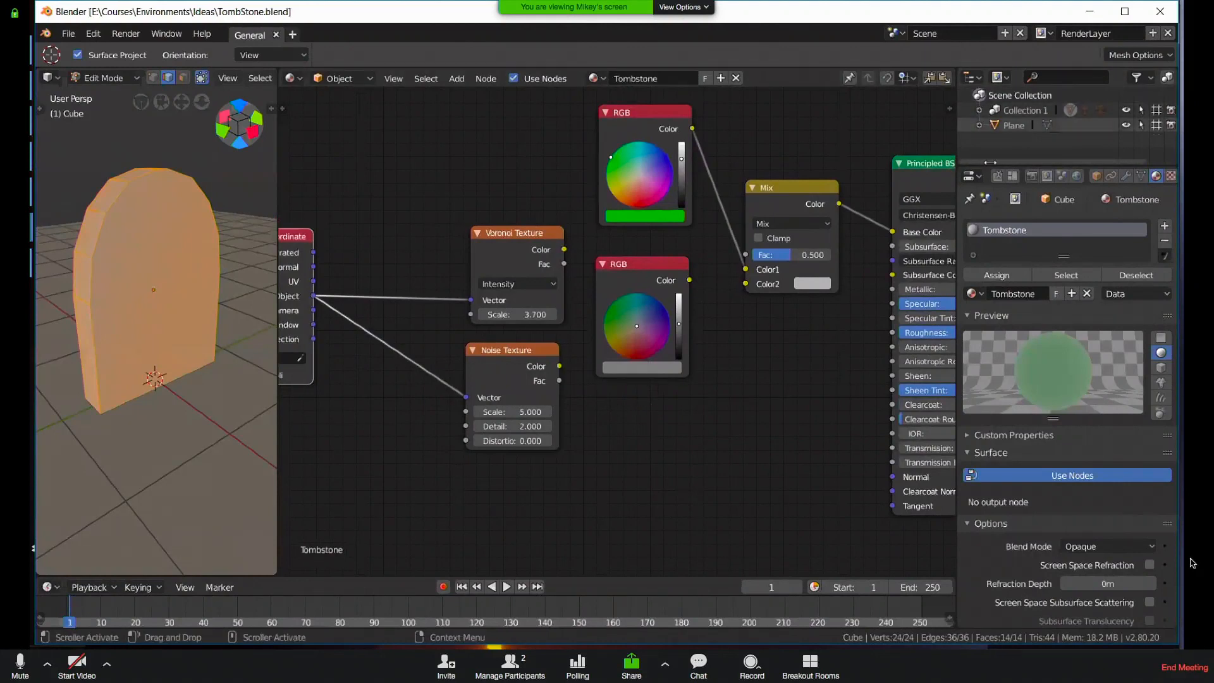
Narrow the Blender window beside the stream chat, add a ColorRamp node below the grey RGB node and save the file
drag(1020, 78, 987, 89)
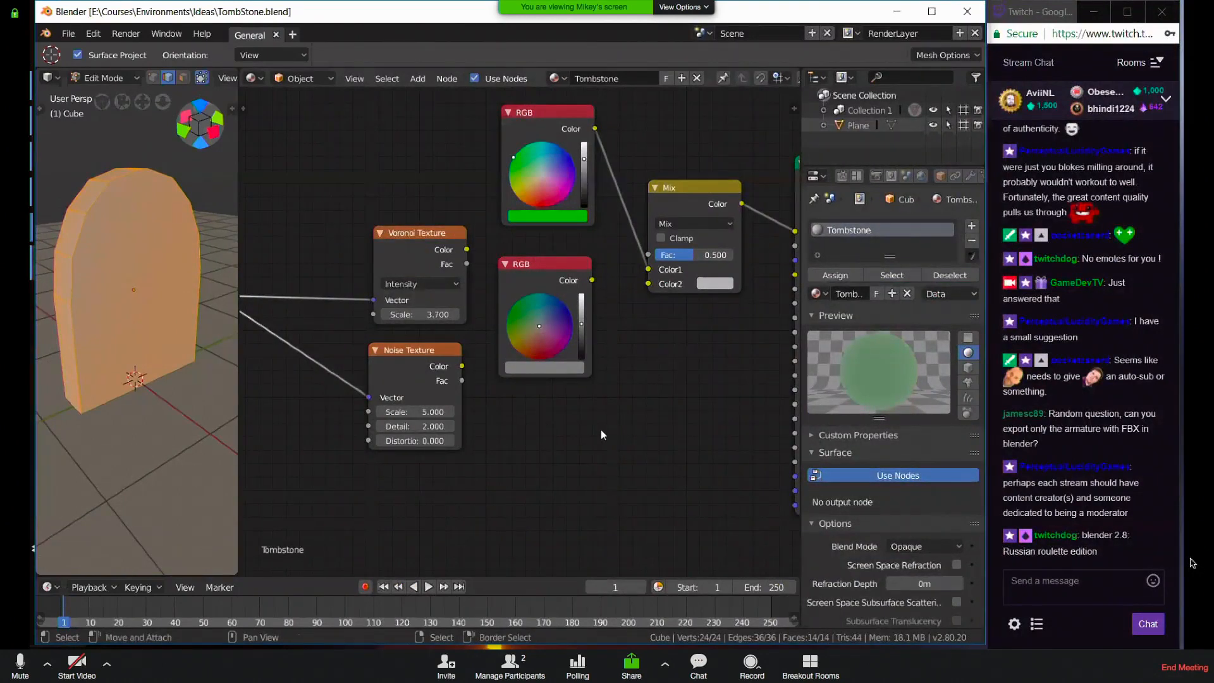
ctrl+scroll(573, 396, down, 4)
key(shift+a)
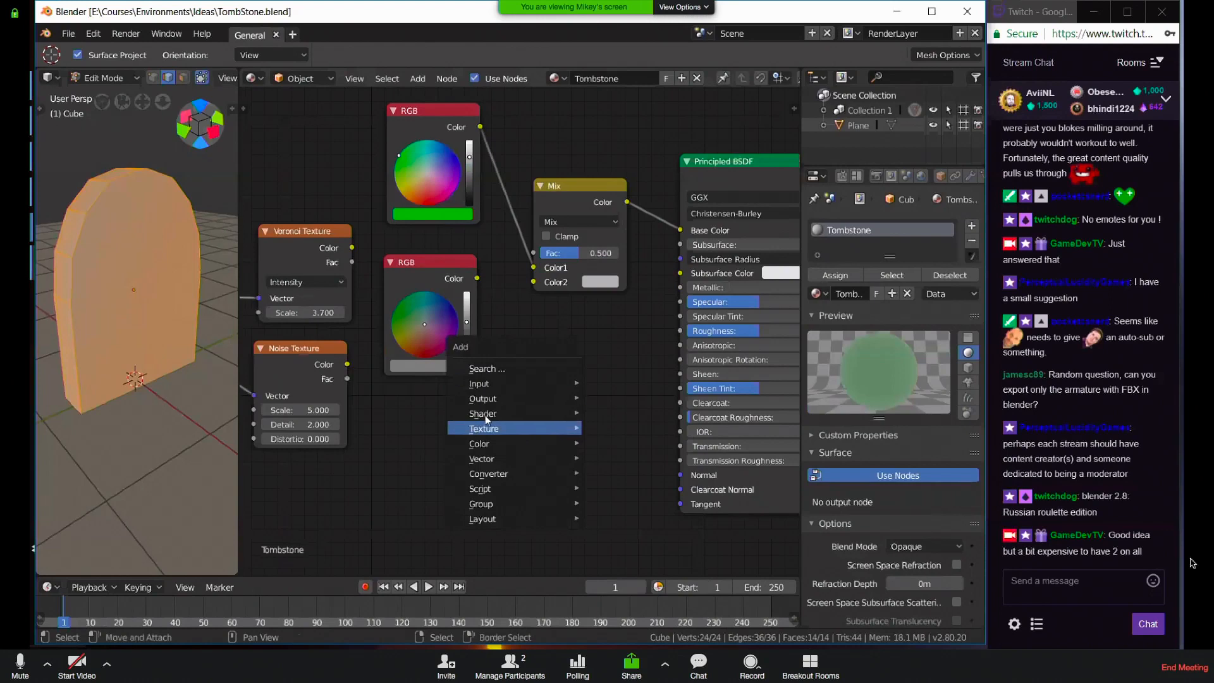
click(513, 372)
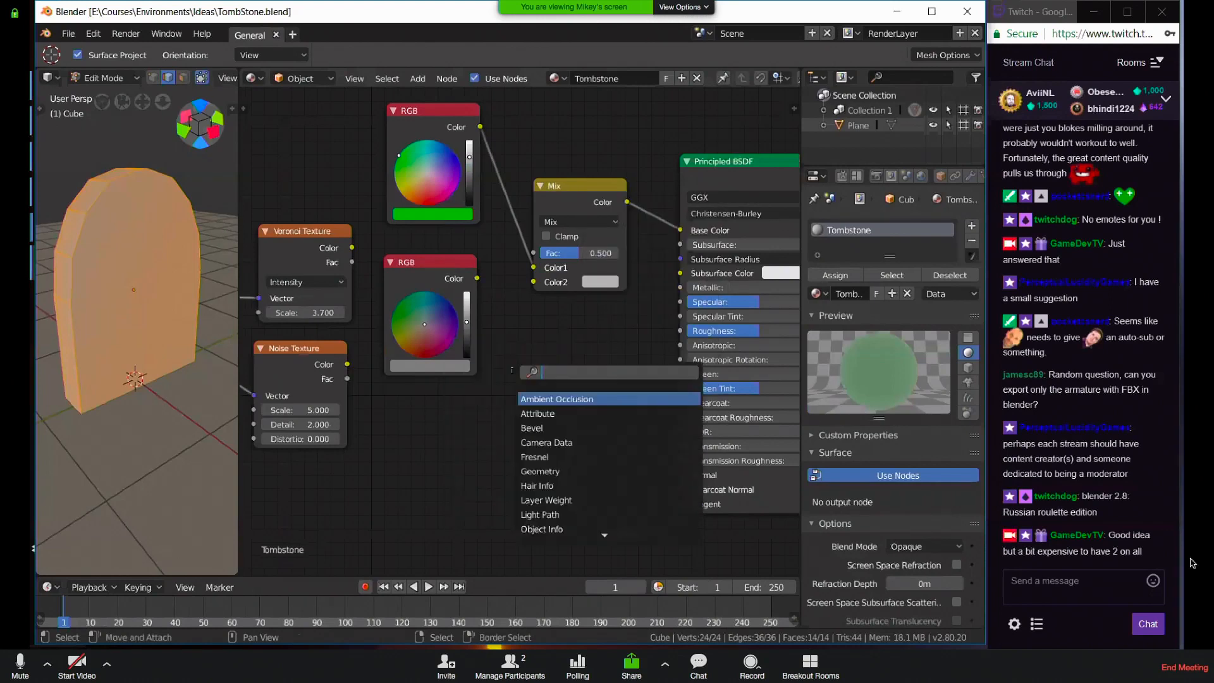
text(co)
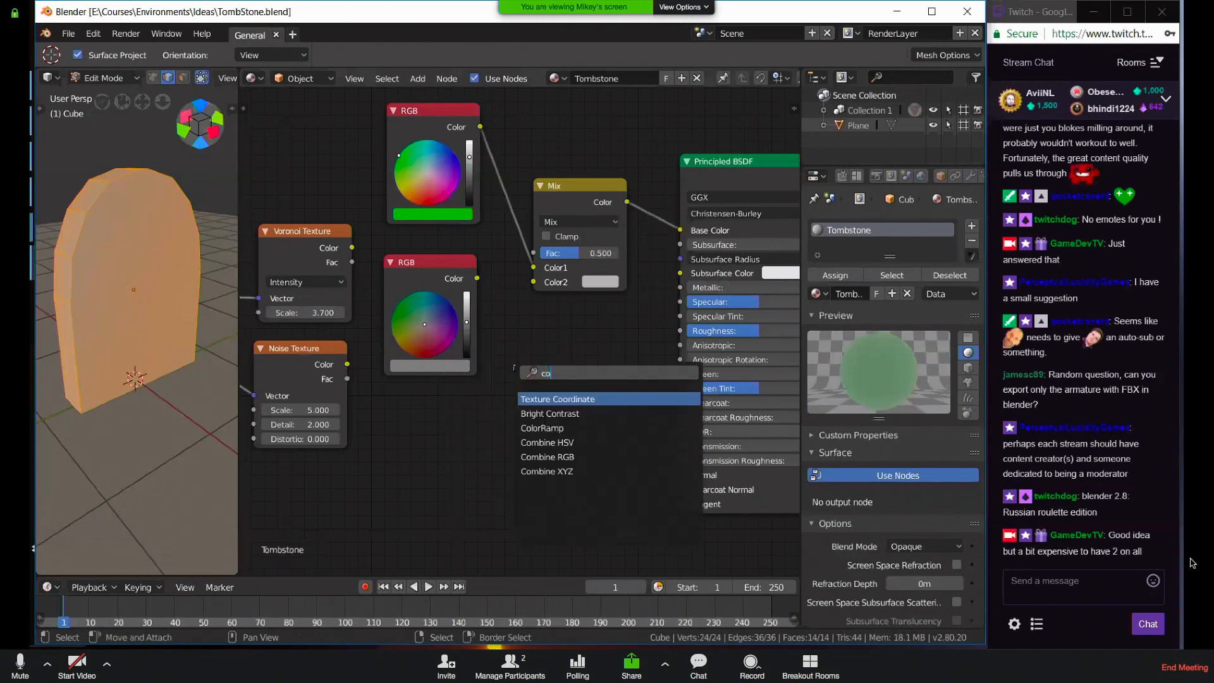
key(Down)
key(Down)
key(Return)
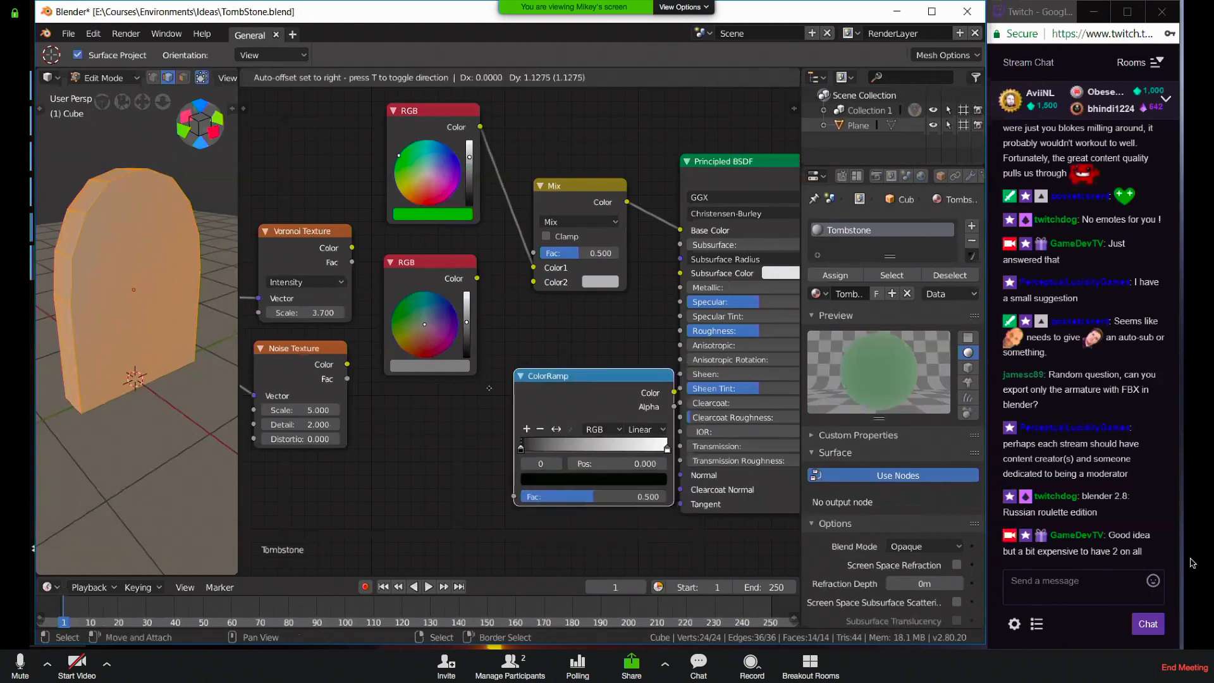
click(399, 409)
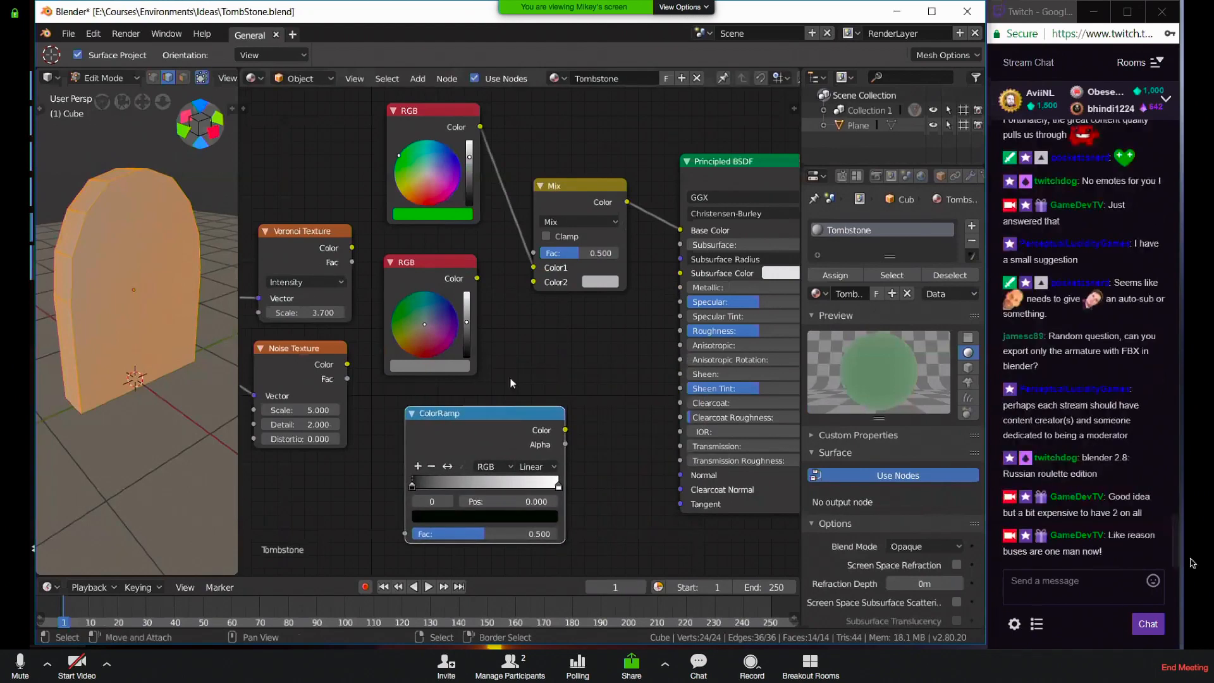
key(ctrl+s)
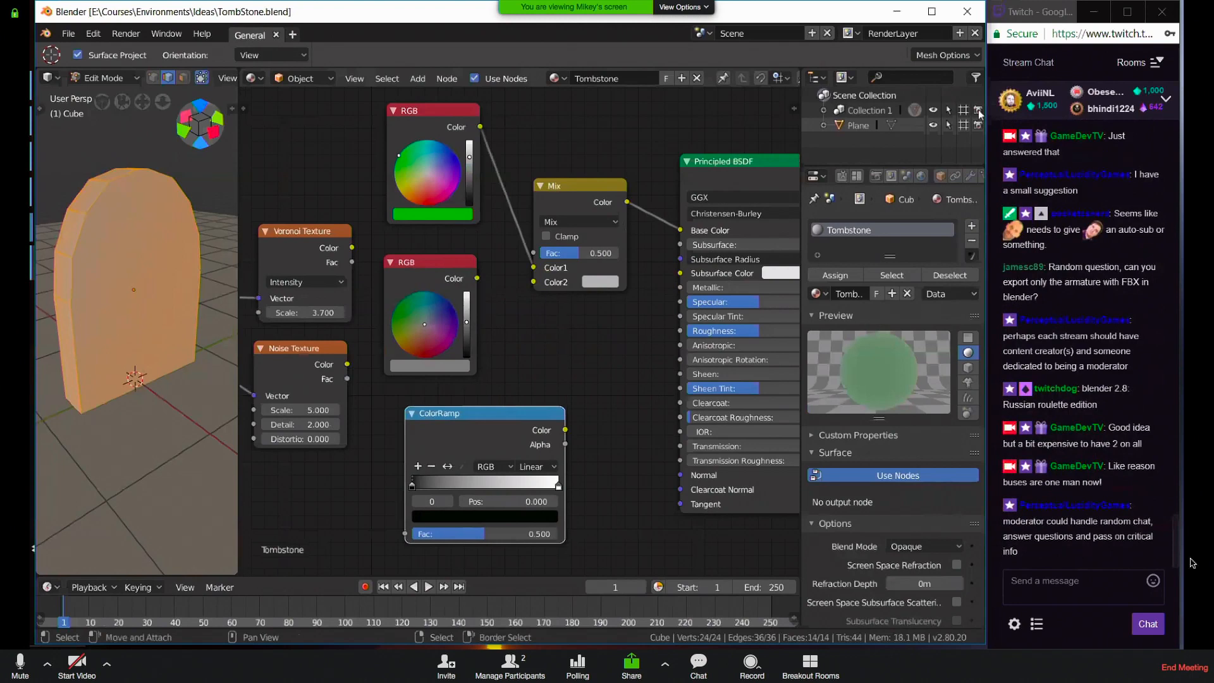
Change the scene's render engine to Cycles and save TombStone.blend
click(877, 176)
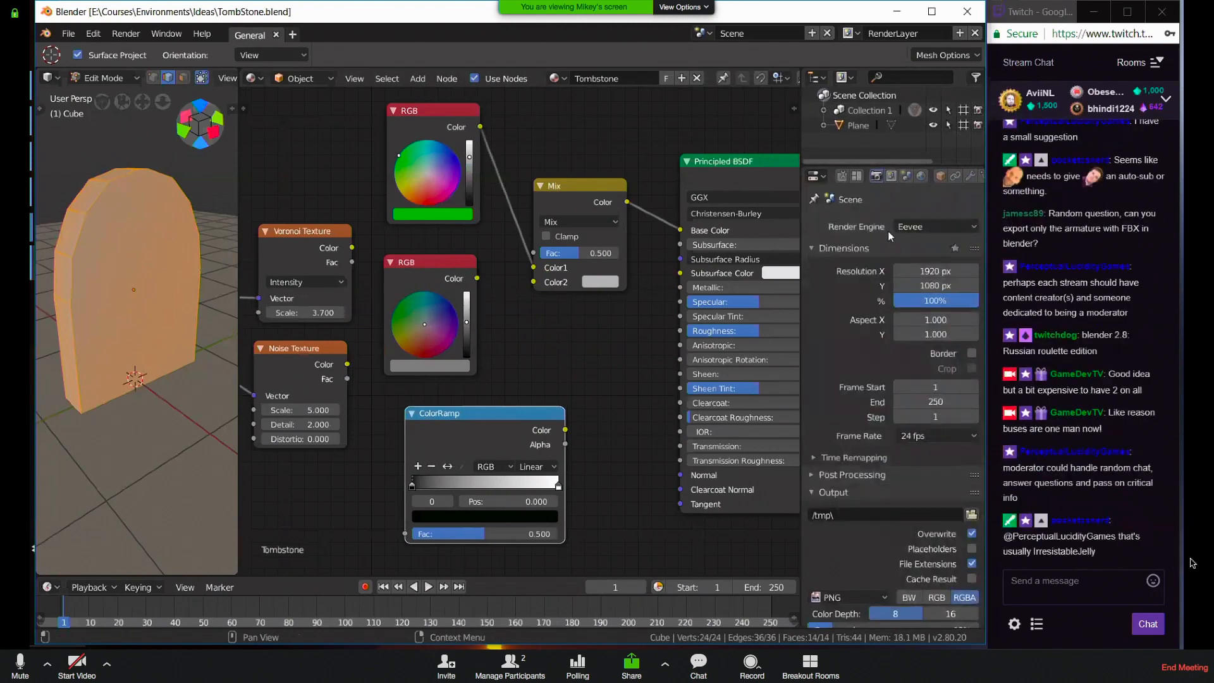
click(925, 223)
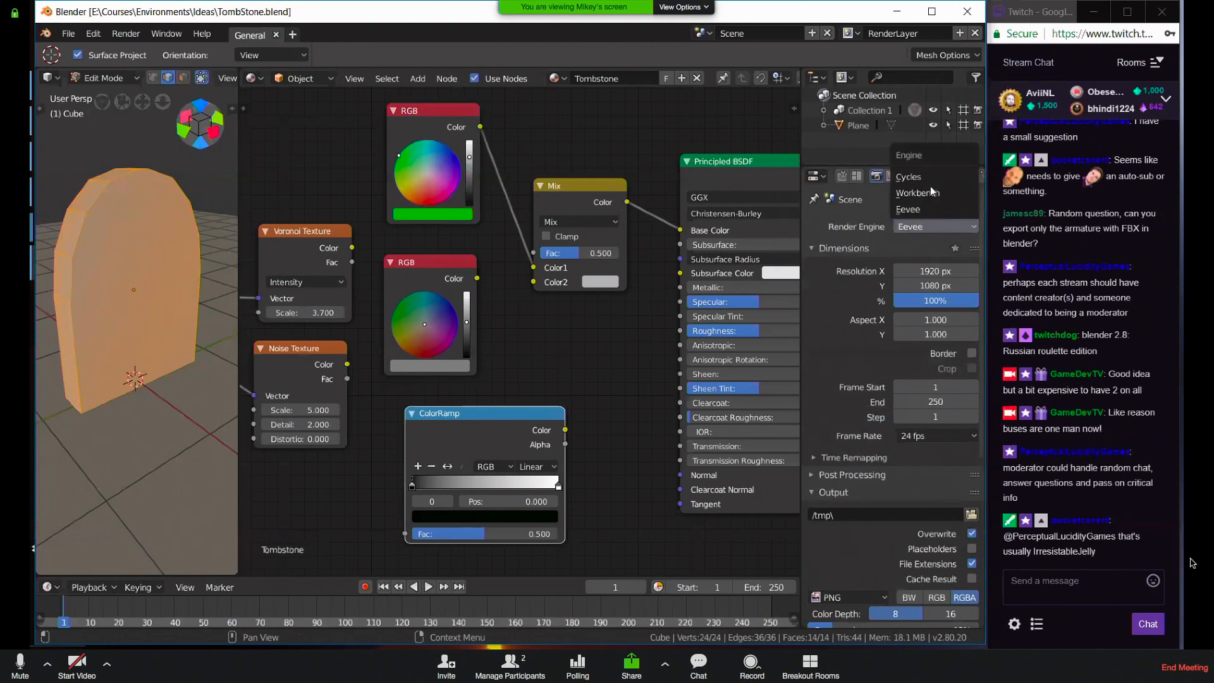
click(934, 175)
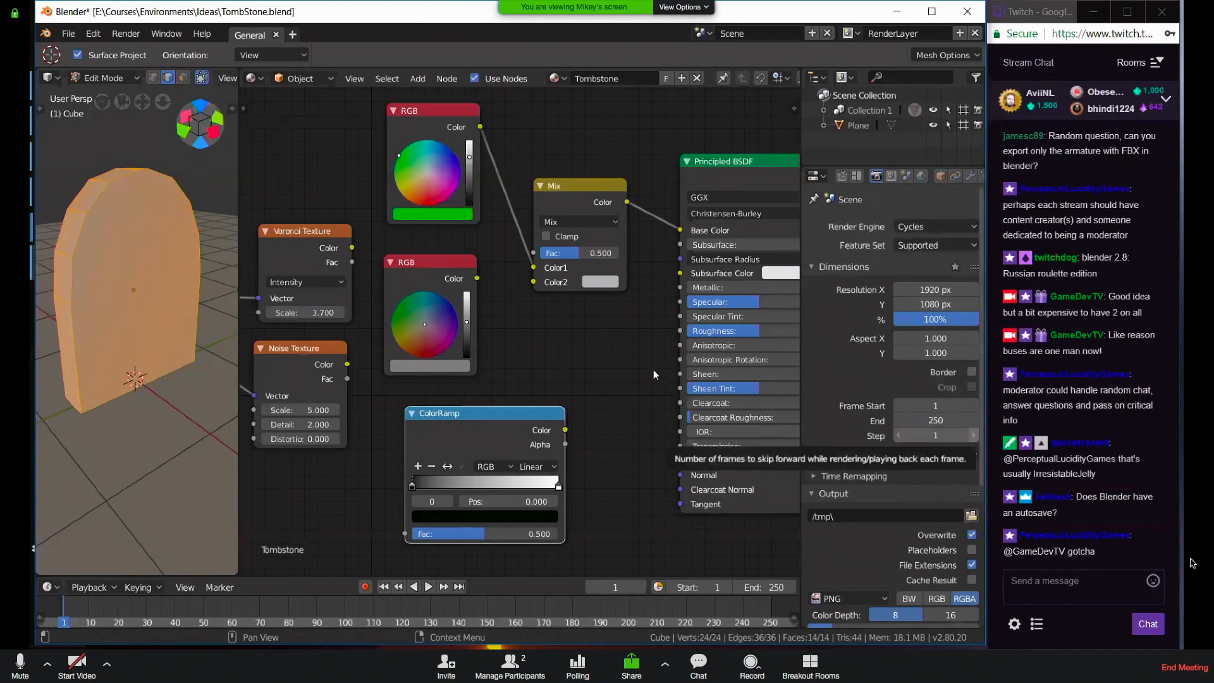
key(ctrl+s)
key(Return)
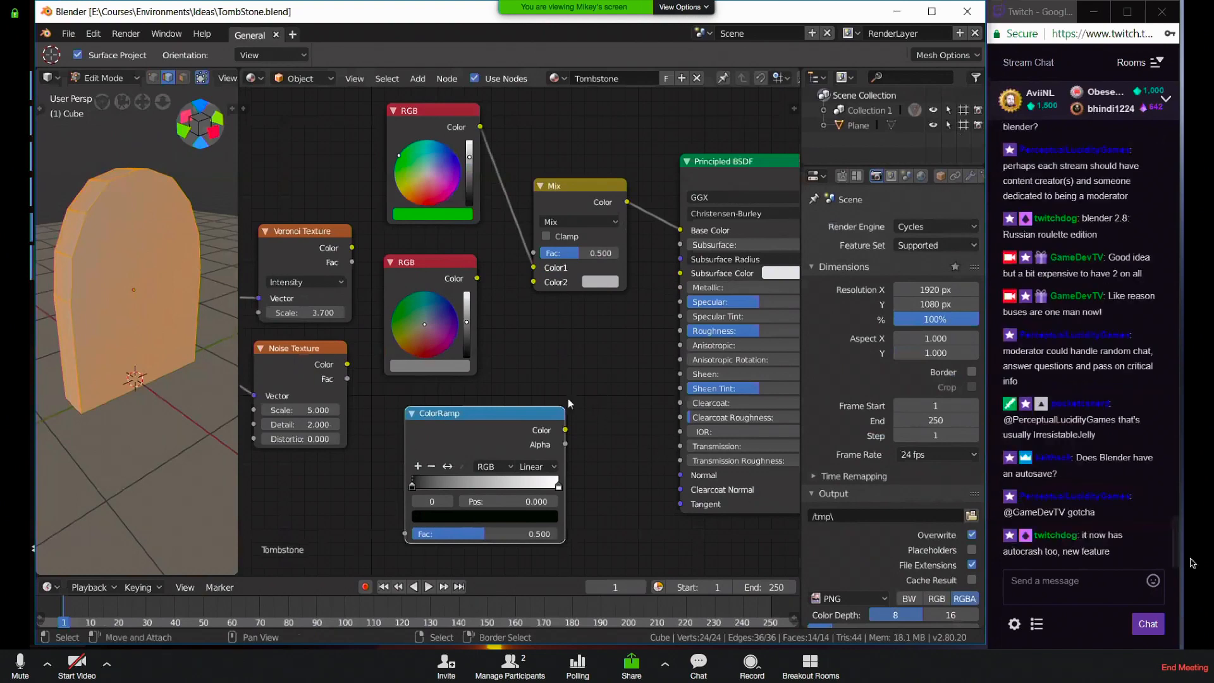
Shift the ColorRamp node slightly and set the Cycles performance device to GPU Compute
mouse_move(520, 414)
mouse_down()
mouse_move(576, 382)
mouse_move(542, 404)
mouse_up()
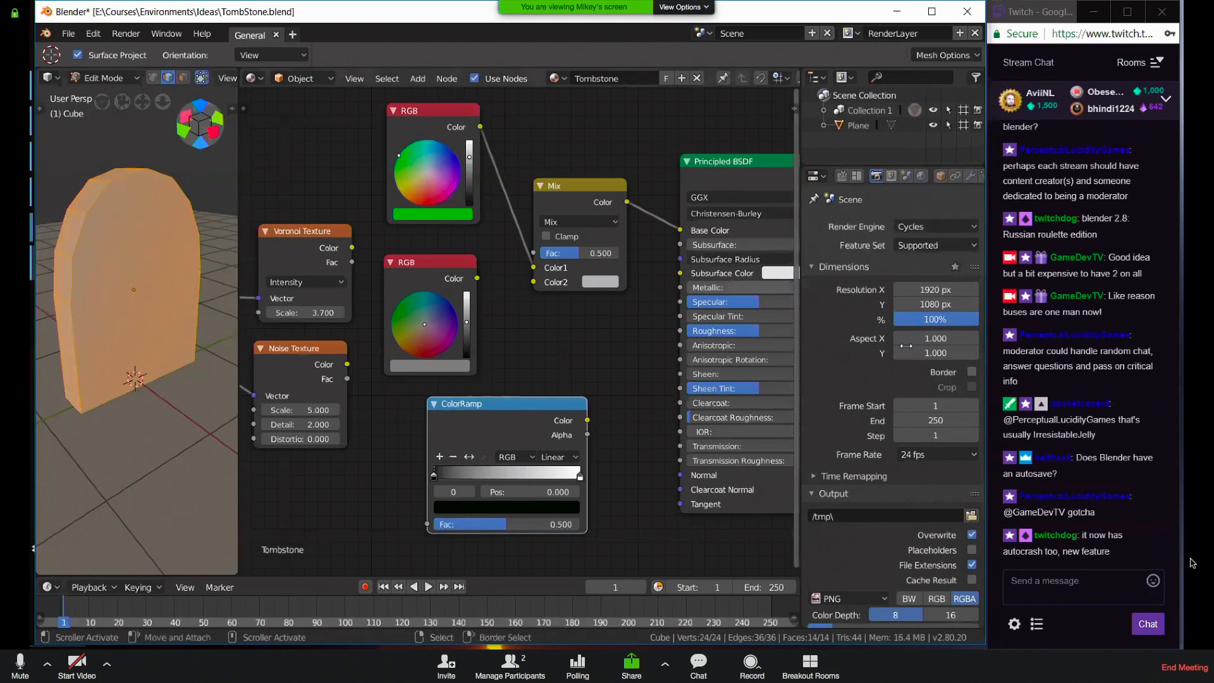
scroll(895, 327, down, 8)
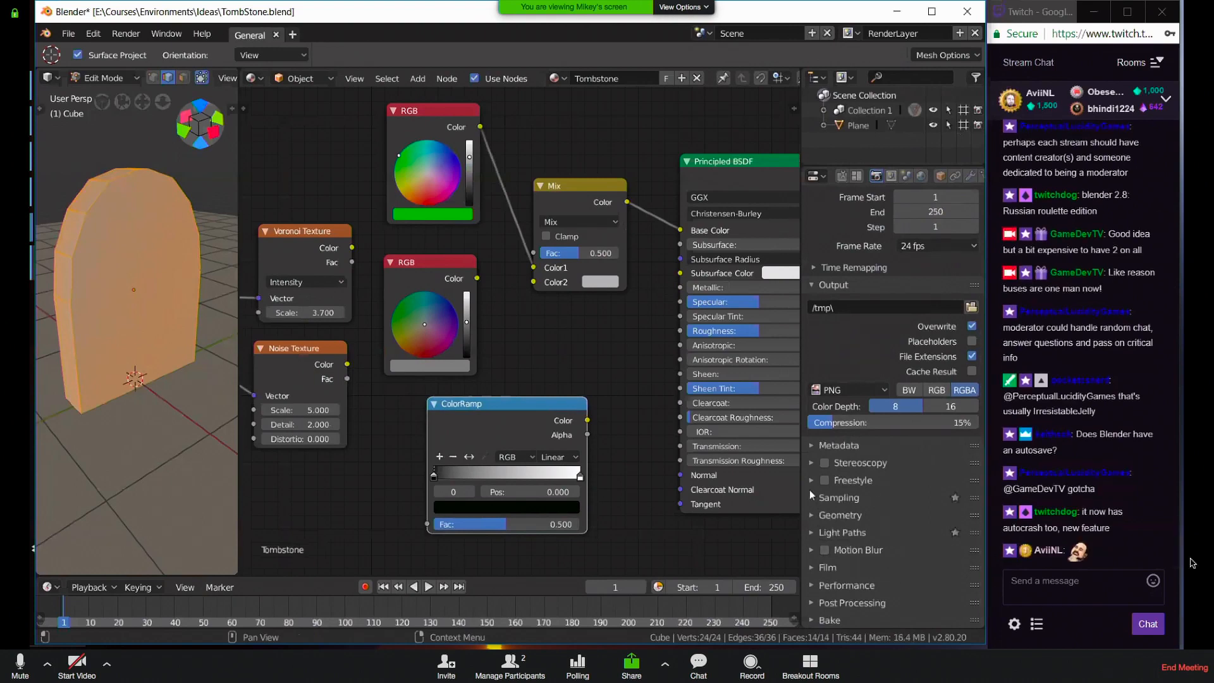
click(812, 585)
scroll(933, 506, down, 5)
click(929, 461)
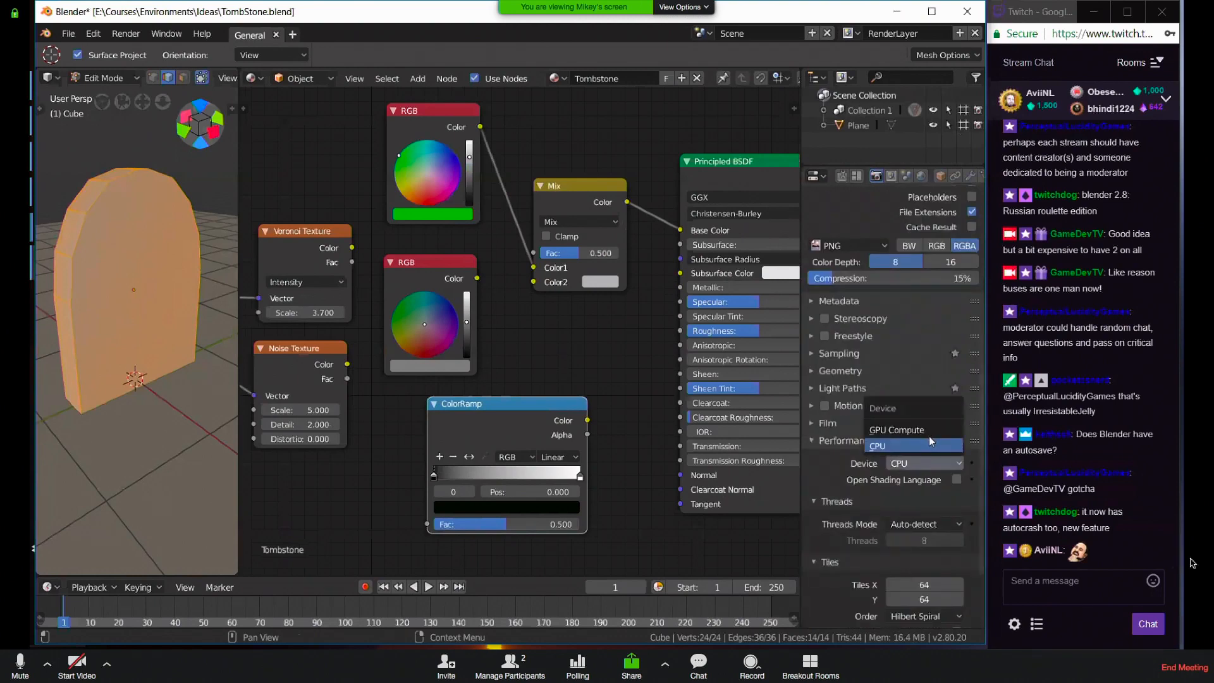
click(927, 431)
click(811, 440)
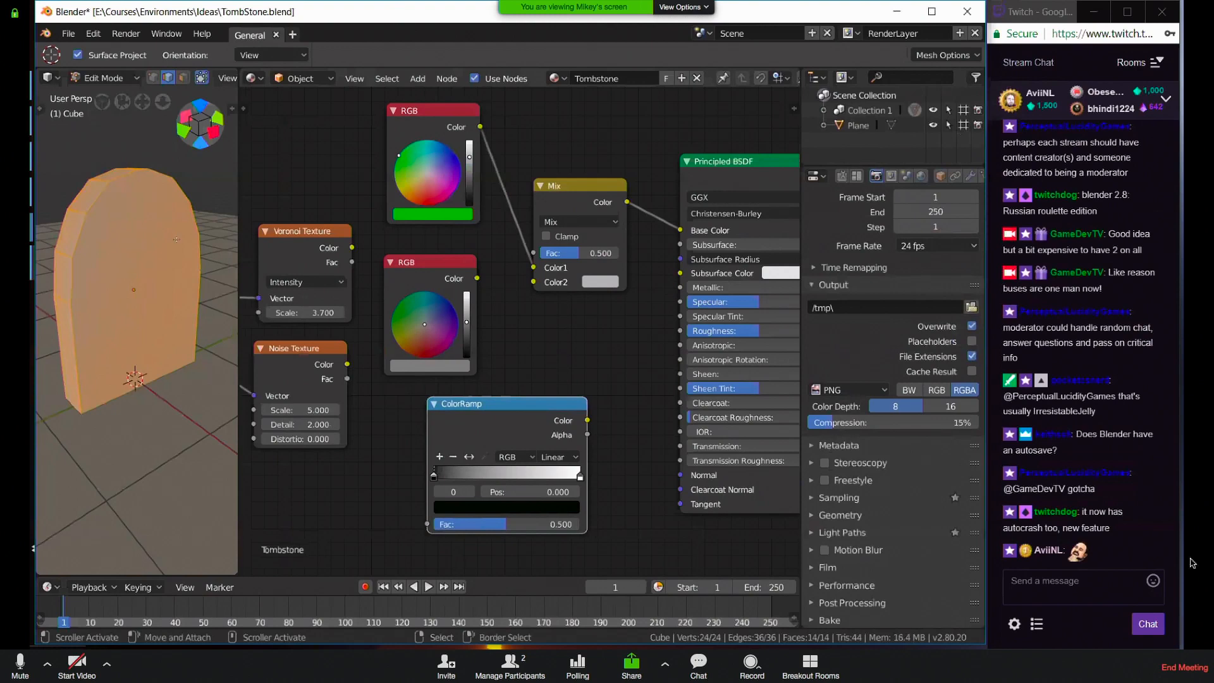
Show the tombstone in rendered shading and route the Voronoi Color through the ColorRamp's Fac into the Principled BSDF's Base Color
key(shift+z)
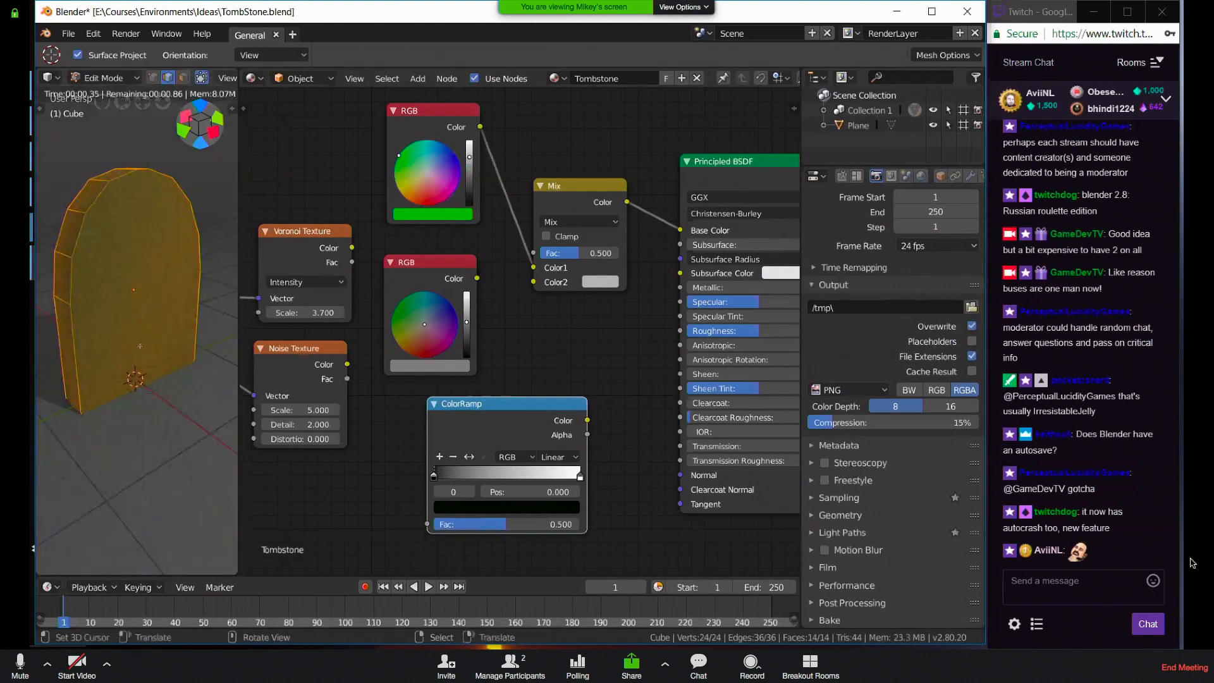
middle_drag(147, 292, 216, 341)
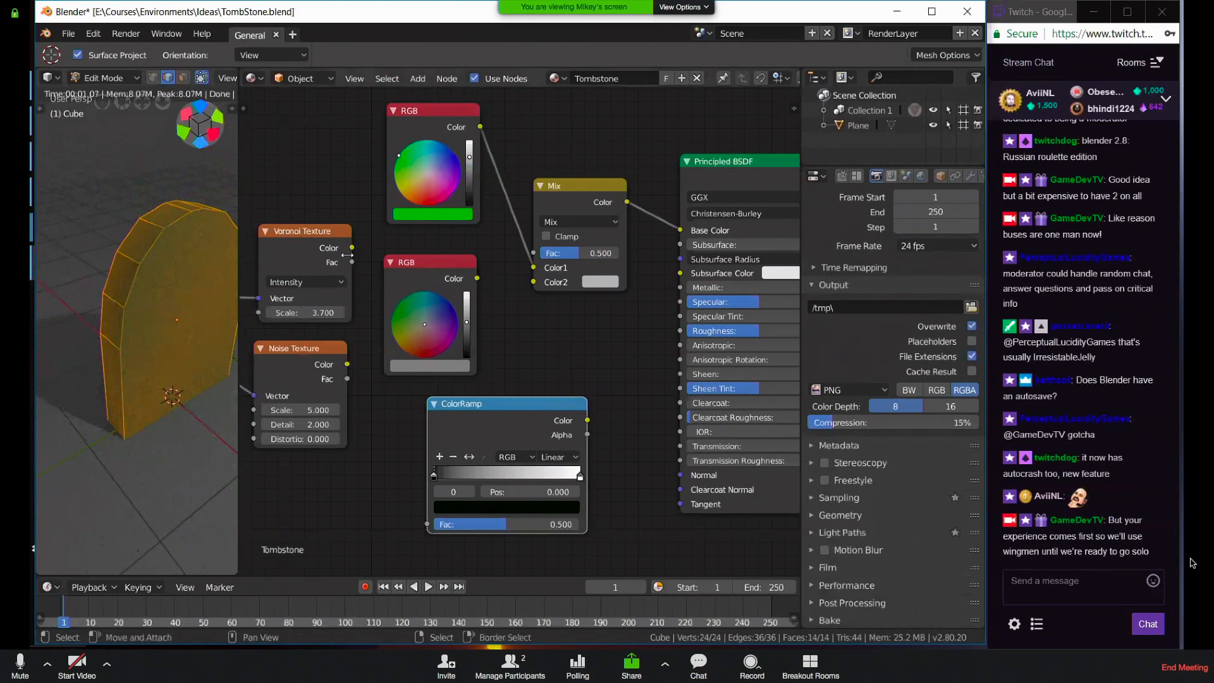
drag(353, 249, 428, 524)
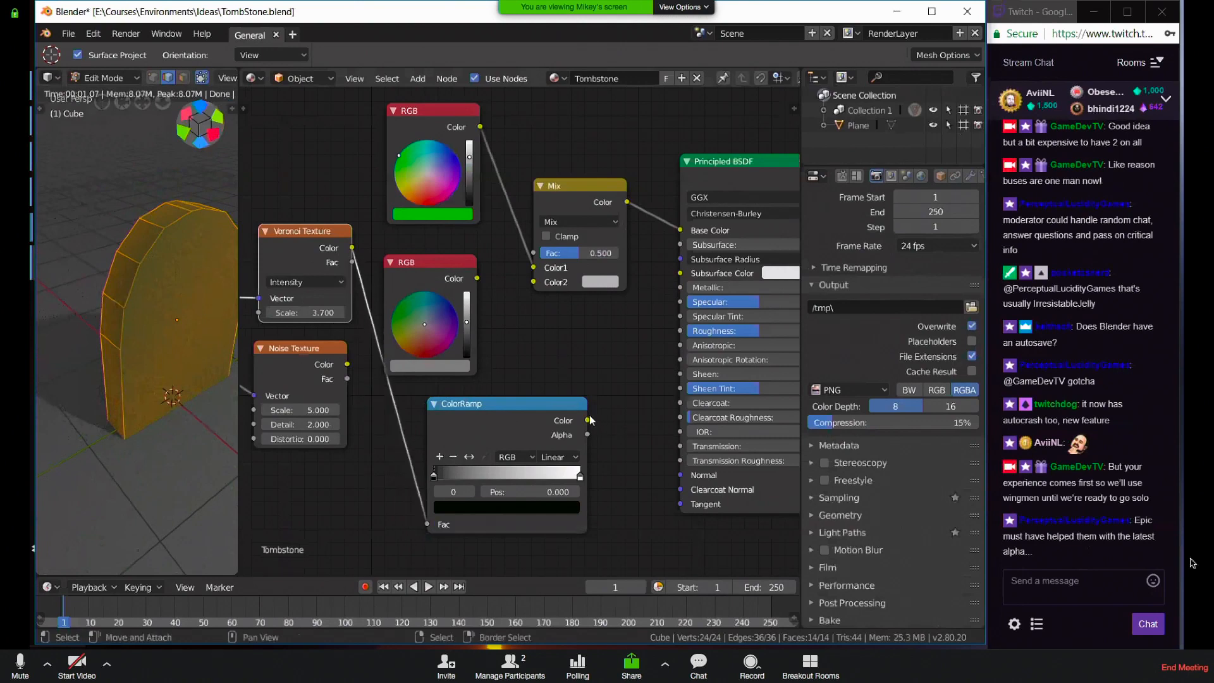
drag(587, 421, 681, 230)
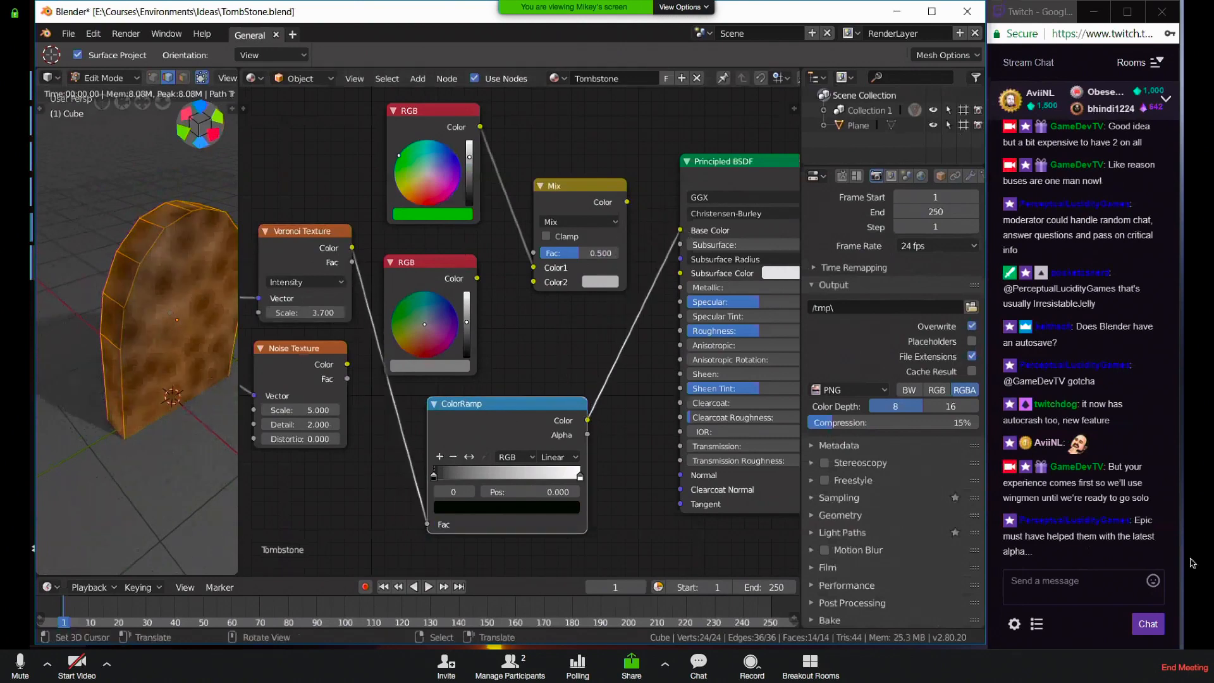
shift+middle_drag(170, 313, 128, 297)
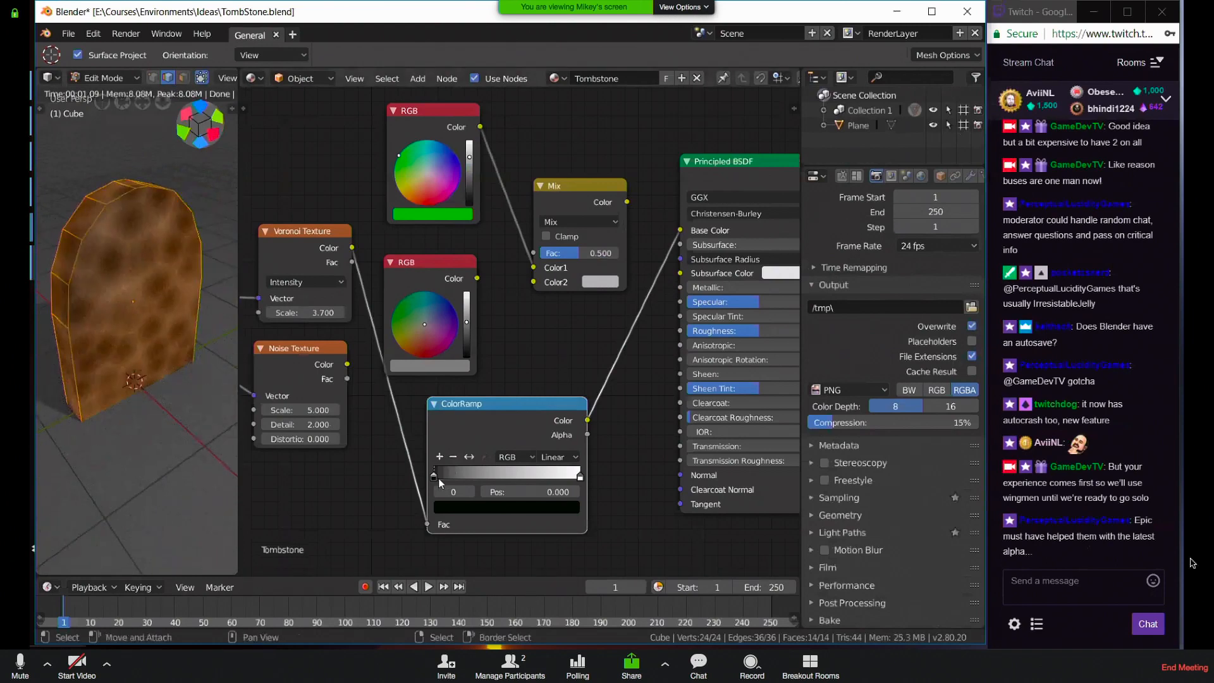
Flip the ColorRamp to run from white to black, with the white stop at the start and the black stop at 0.239
drag(437, 479, 481, 461)
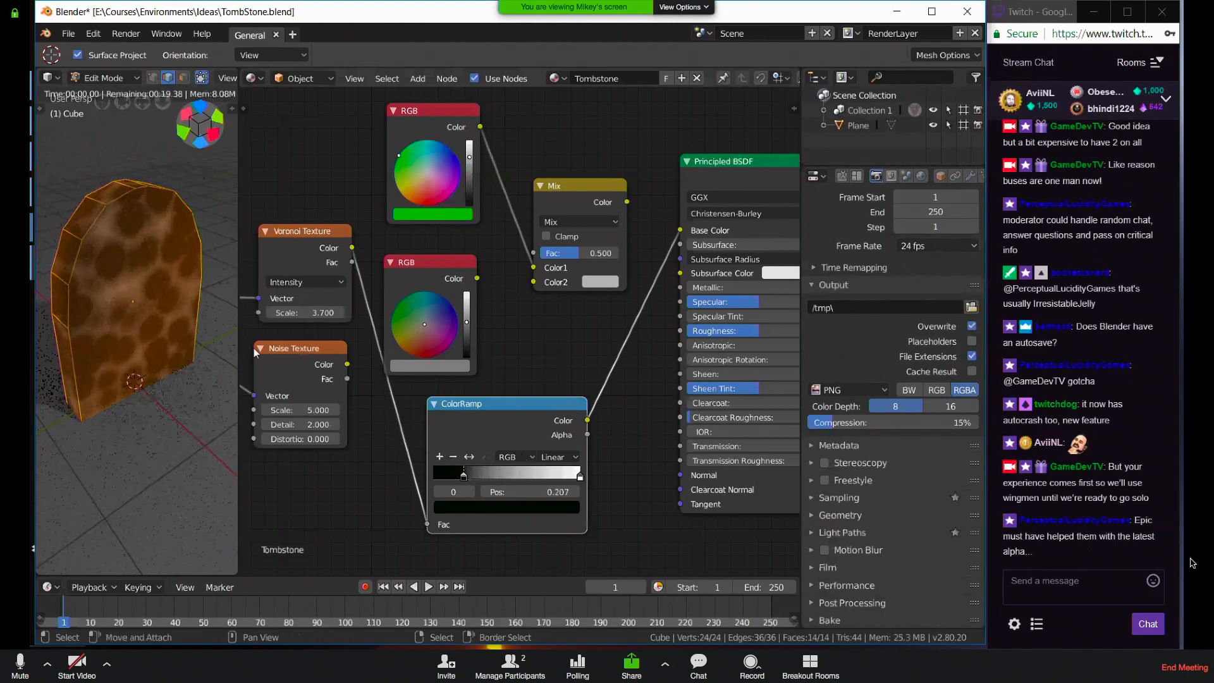
key(g)
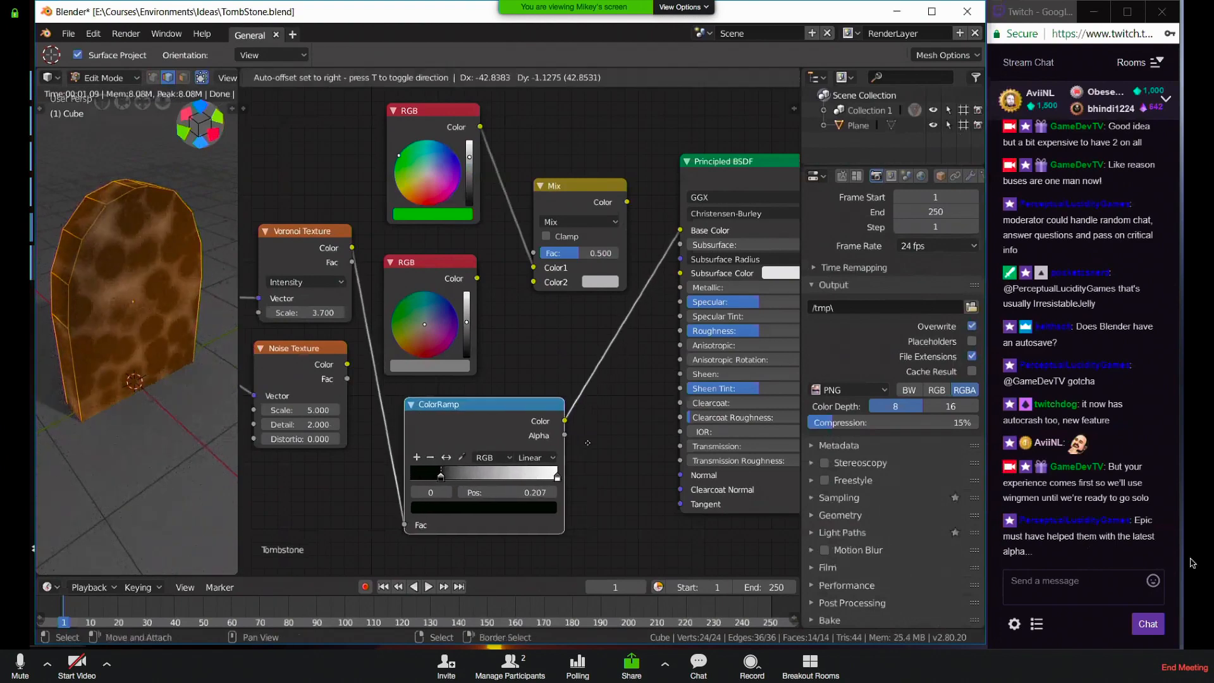
click(639, 485)
mouse_move(609, 466)
mouse_down()
mouse_move(494, 467)
mouse_move(577, 479)
mouse_move(545, 480)
mouse_move(529, 476)
mouse_move(618, 473)
mouse_up()
drag(476, 467, 579, 468)
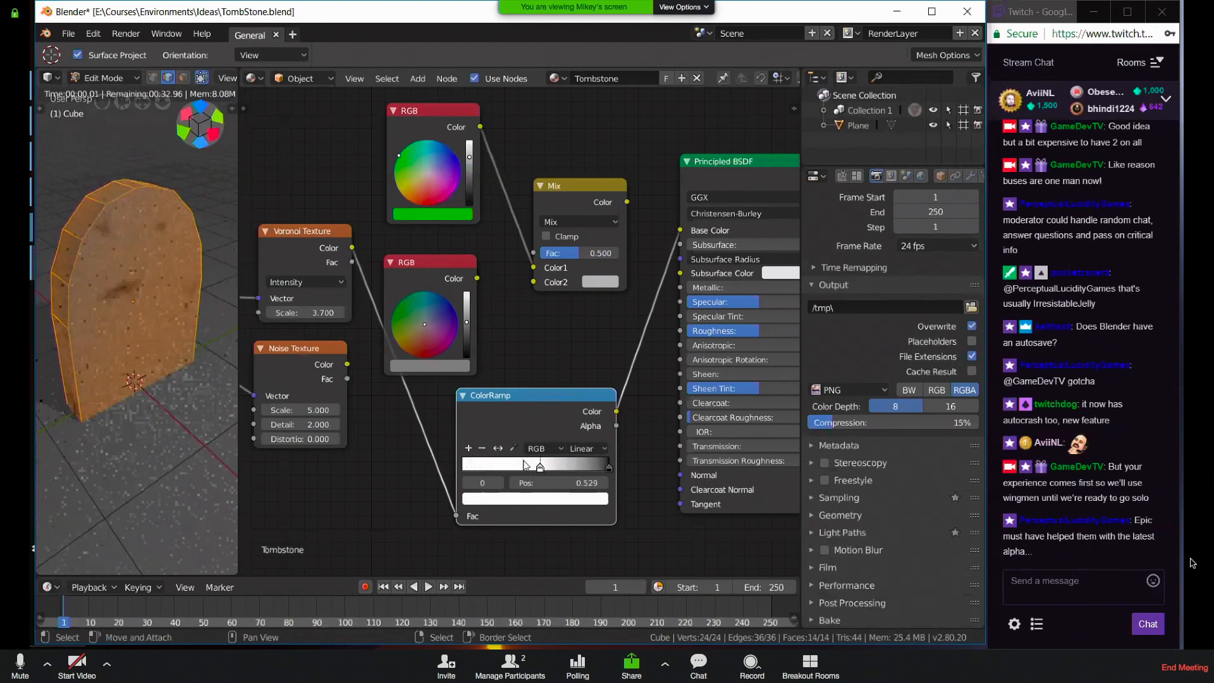
drag(497, 467, 423, 466)
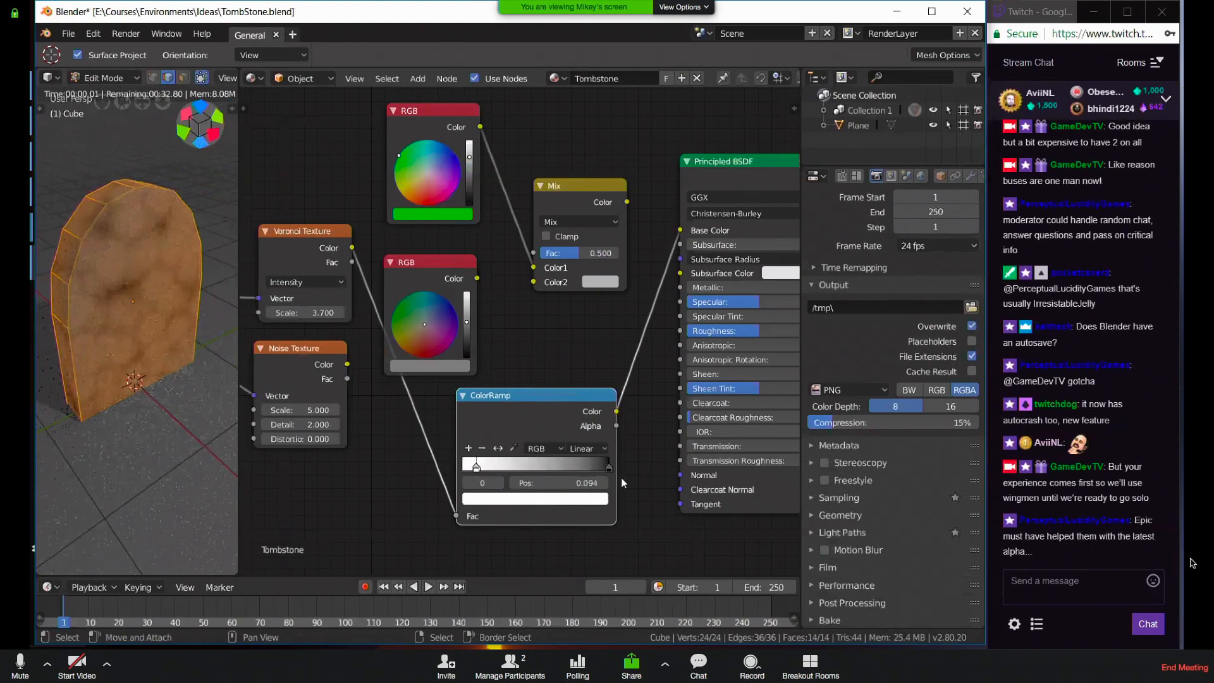
drag(607, 465, 498, 473)
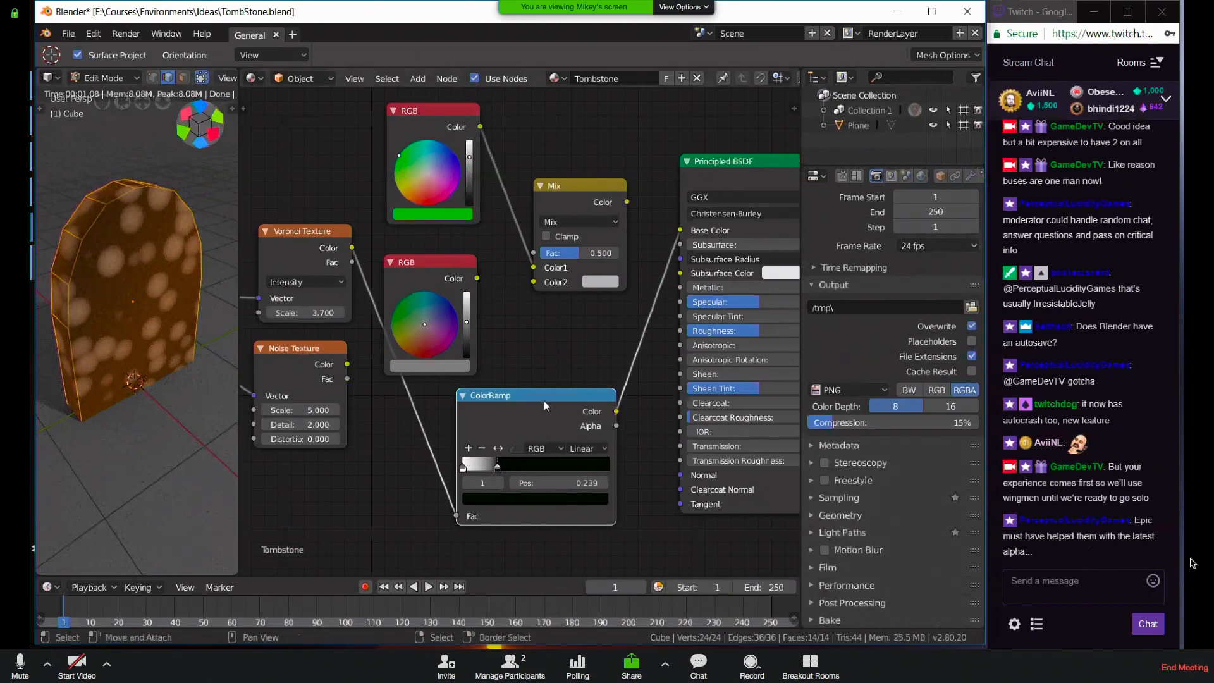
drag(515, 381, 475, 377)
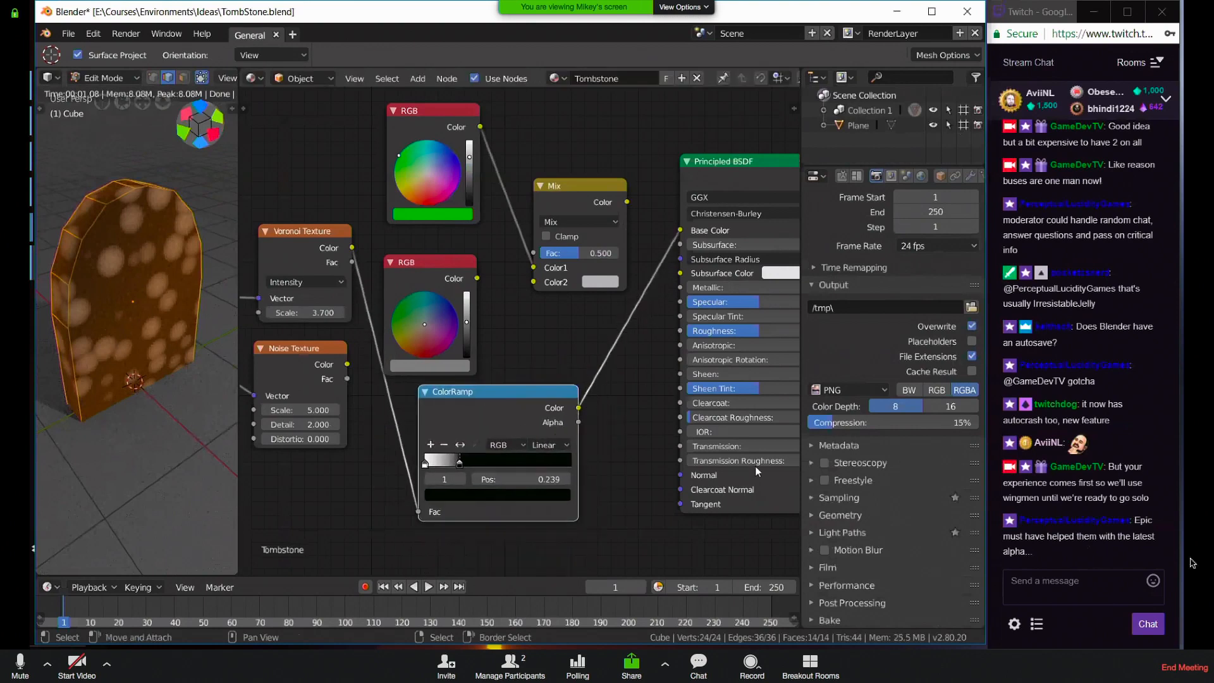
Widen the node editor, then connect the ColorRamp Color to the Mix node's Fac and the Mix output to Base Color
drag(843, 145, 906, 145)
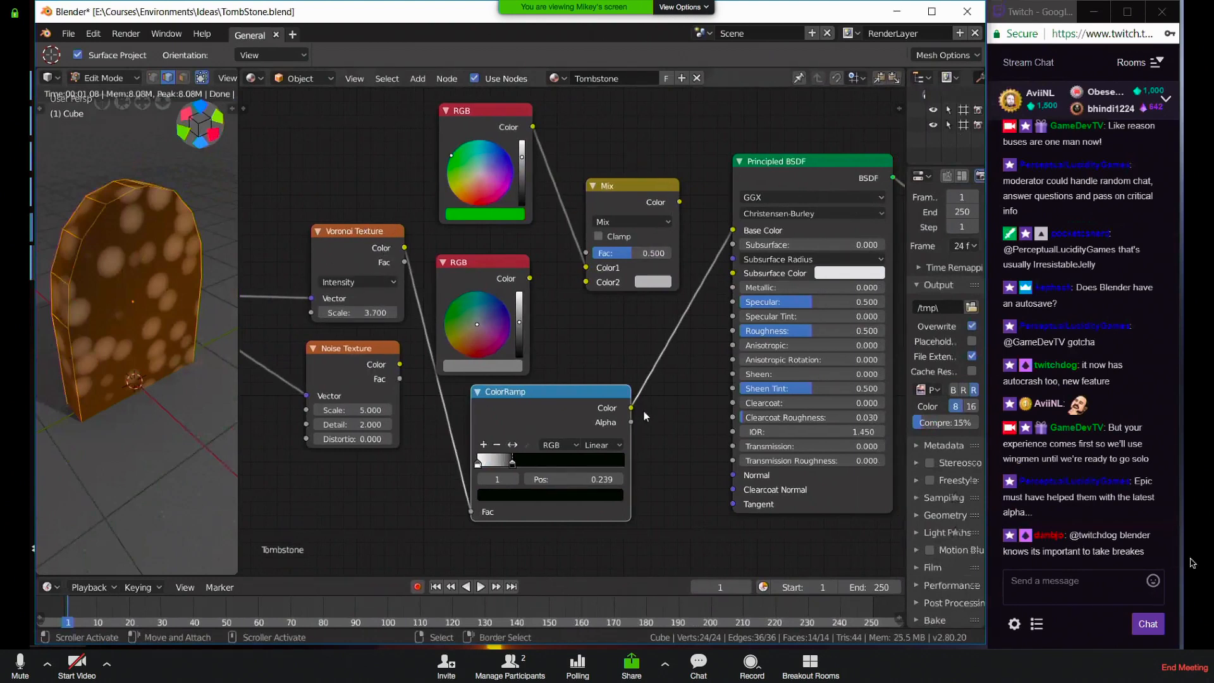
drag(631, 408, 586, 254)
drag(733, 230, 651, 288)
drag(681, 202, 732, 230)
drag(657, 184, 672, 191)
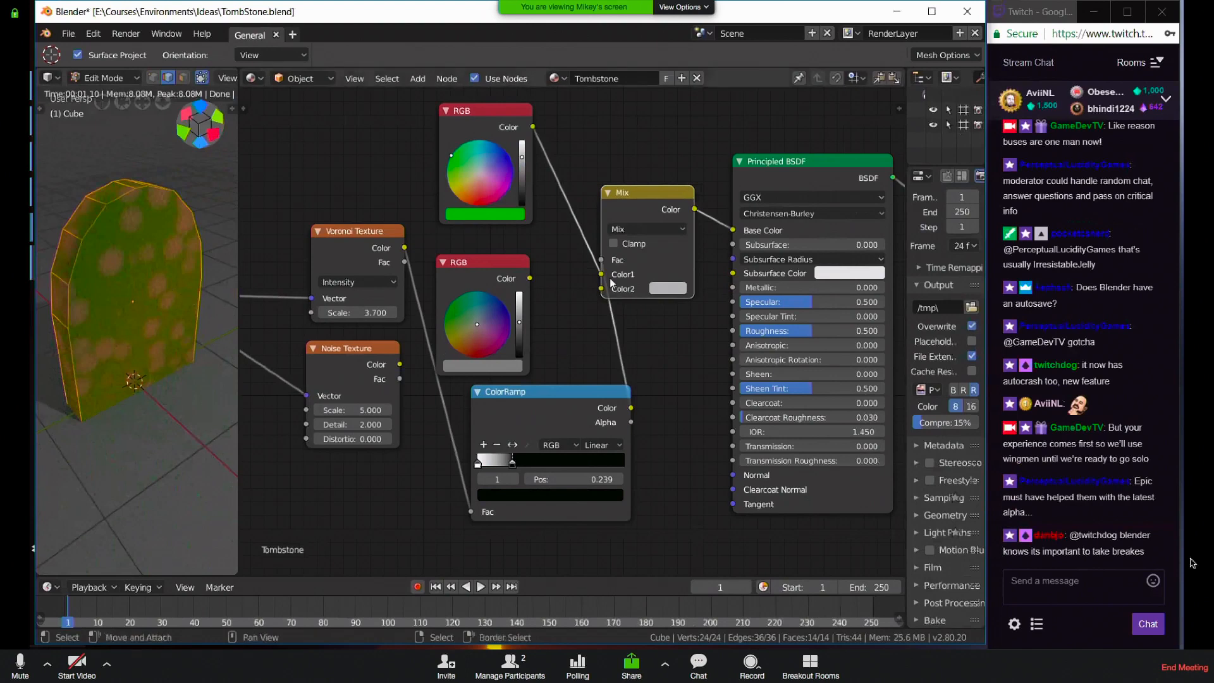
Feed the grey RGB into the Mix node's Color1 and the green RGB into Color2, and move the Noise Texture aside
drag(530, 279, 599, 291)
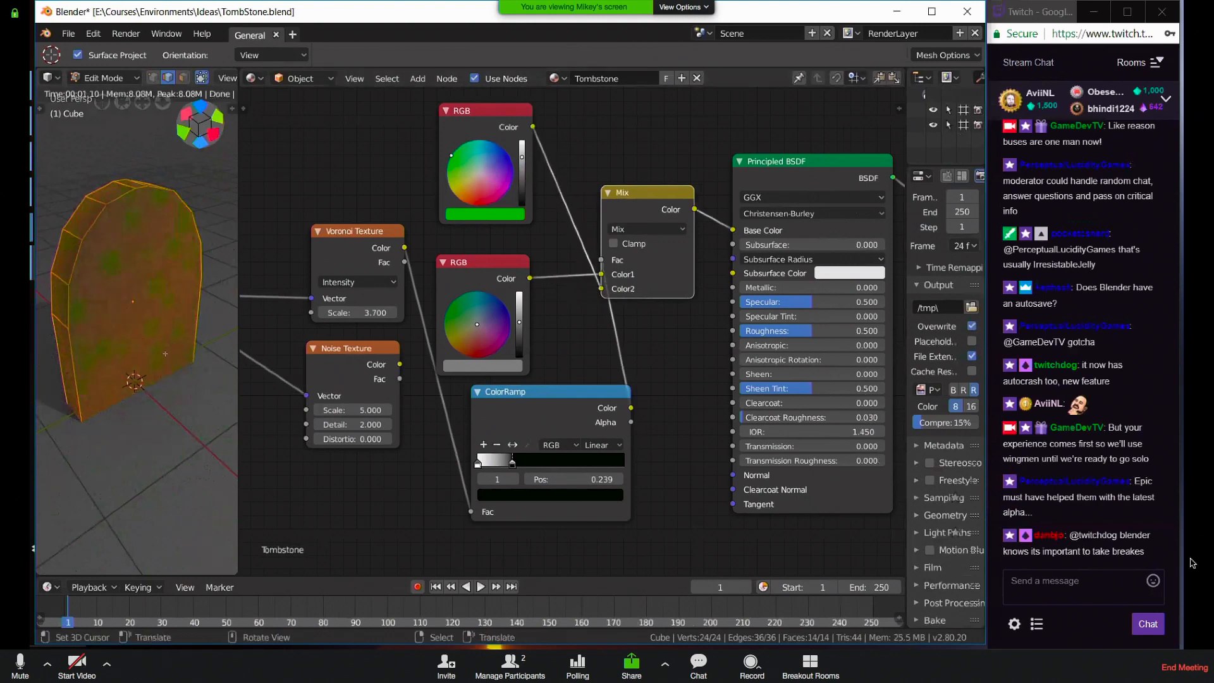
scroll(137, 360, up, 5)
middle_drag(137, 360, 173, 315)
scroll(174, 317, down, 5)
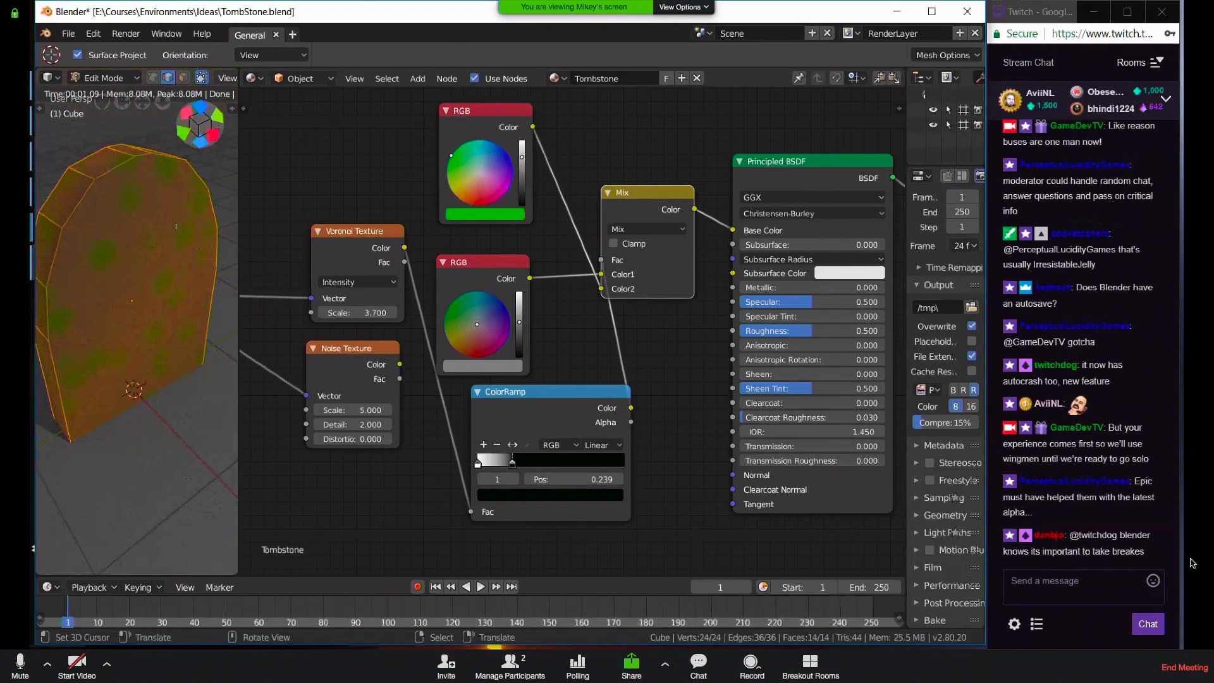
drag(387, 348, 369, 353)
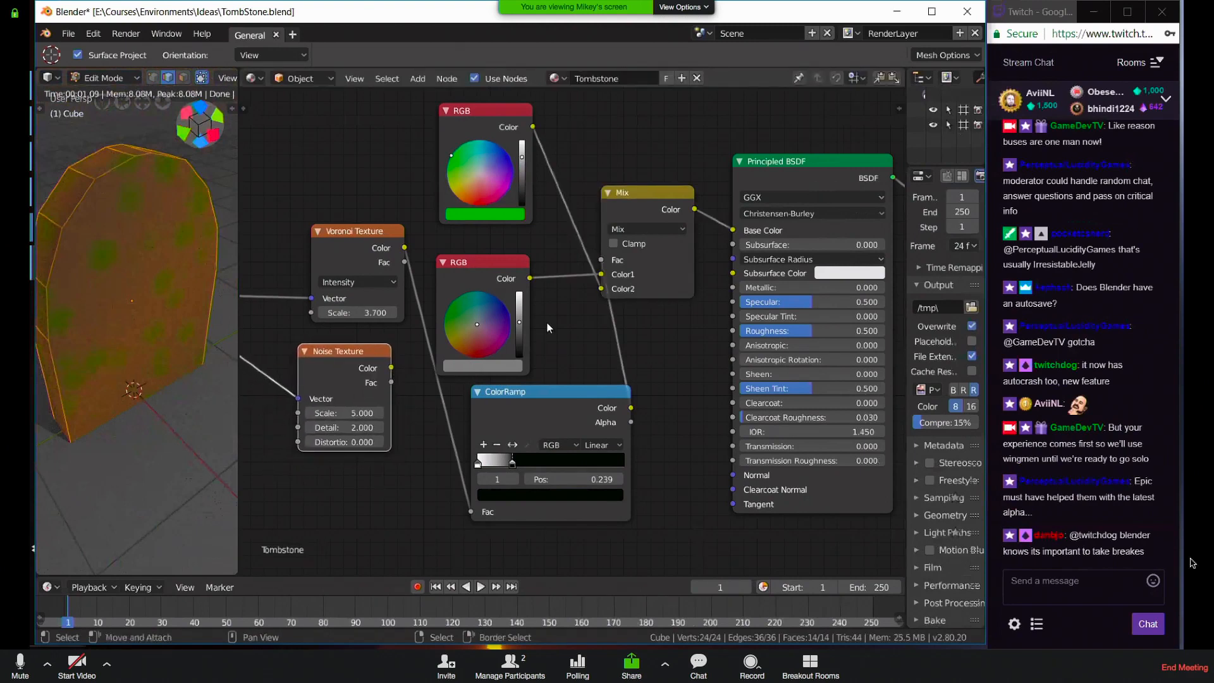
Rearrange the nodes so the first ColorRamp sits between the Voronoi Texture and Mix, with green RGB above and grey RGB below
drag(485, 109, 488, 79)
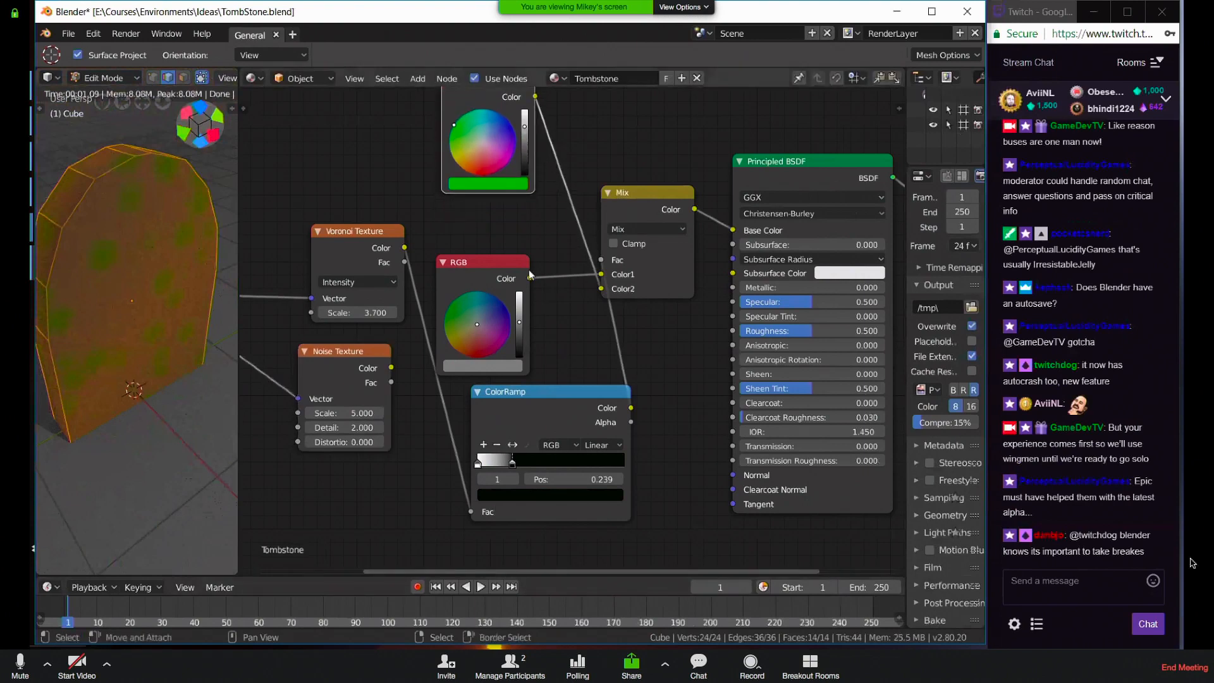
drag(506, 262, 511, 201)
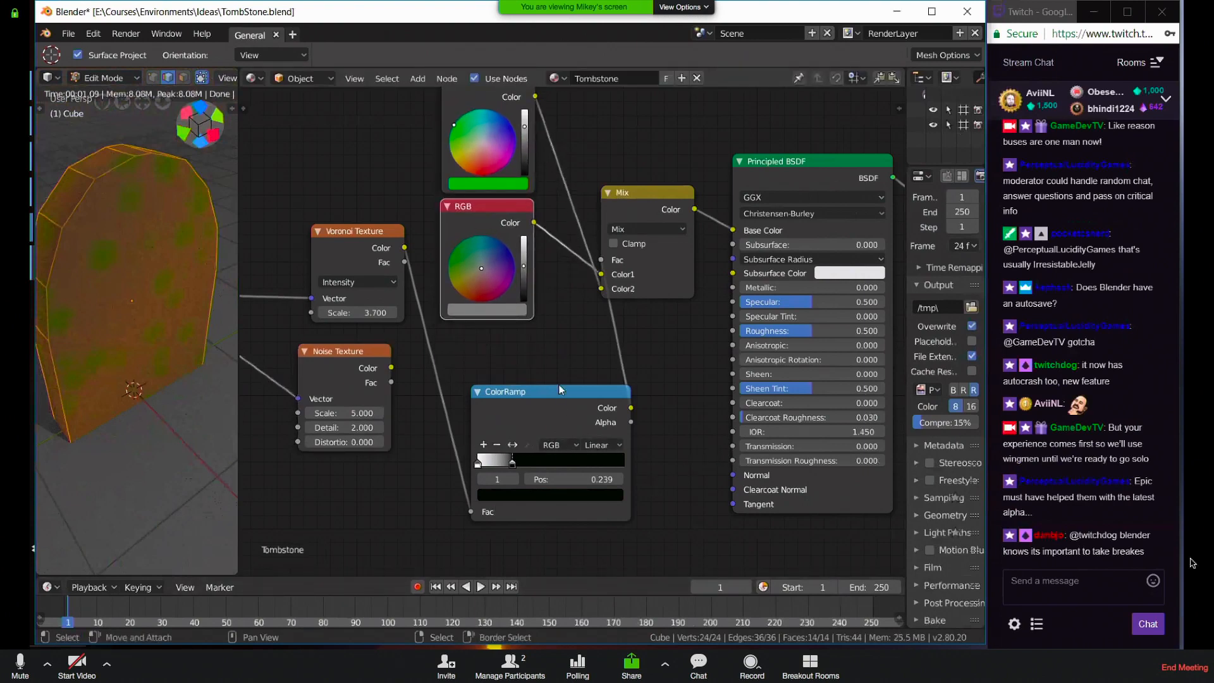
mouse_move(514, 397)
mouse_down()
mouse_move(478, 326)
mouse_move(473, 203)
mouse_move(492, 229)
mouse_move(519, 395)
mouse_up()
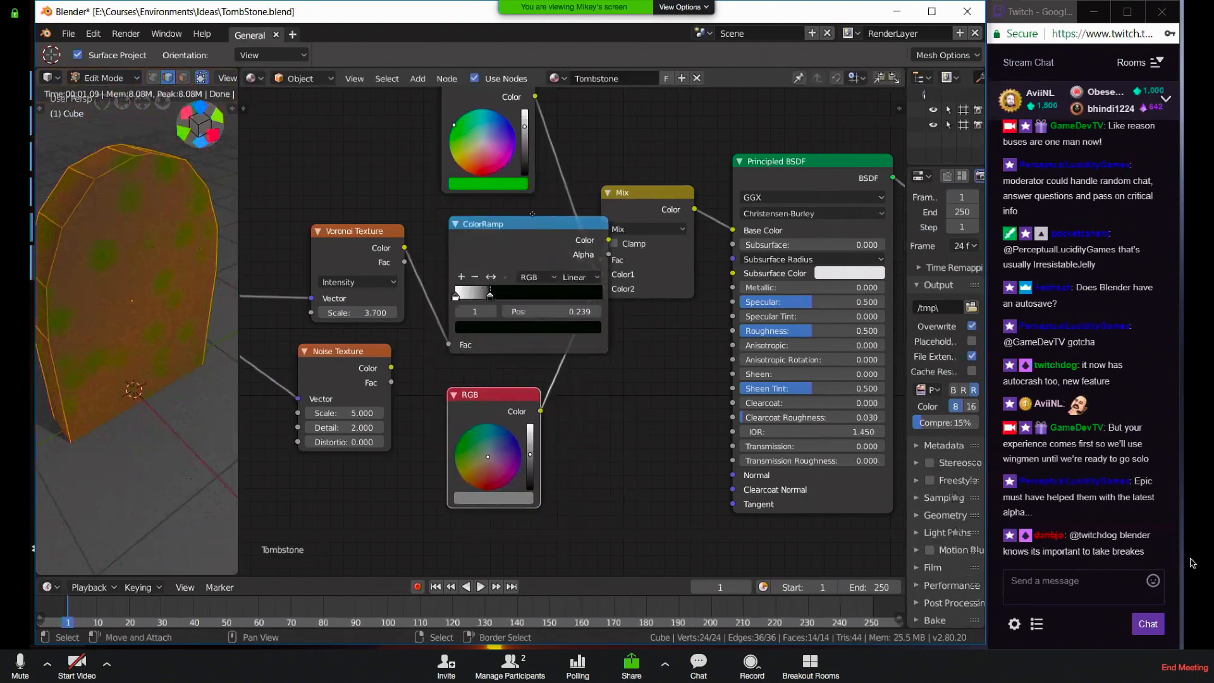
drag(533, 215, 503, 202)
drag(663, 193, 681, 131)
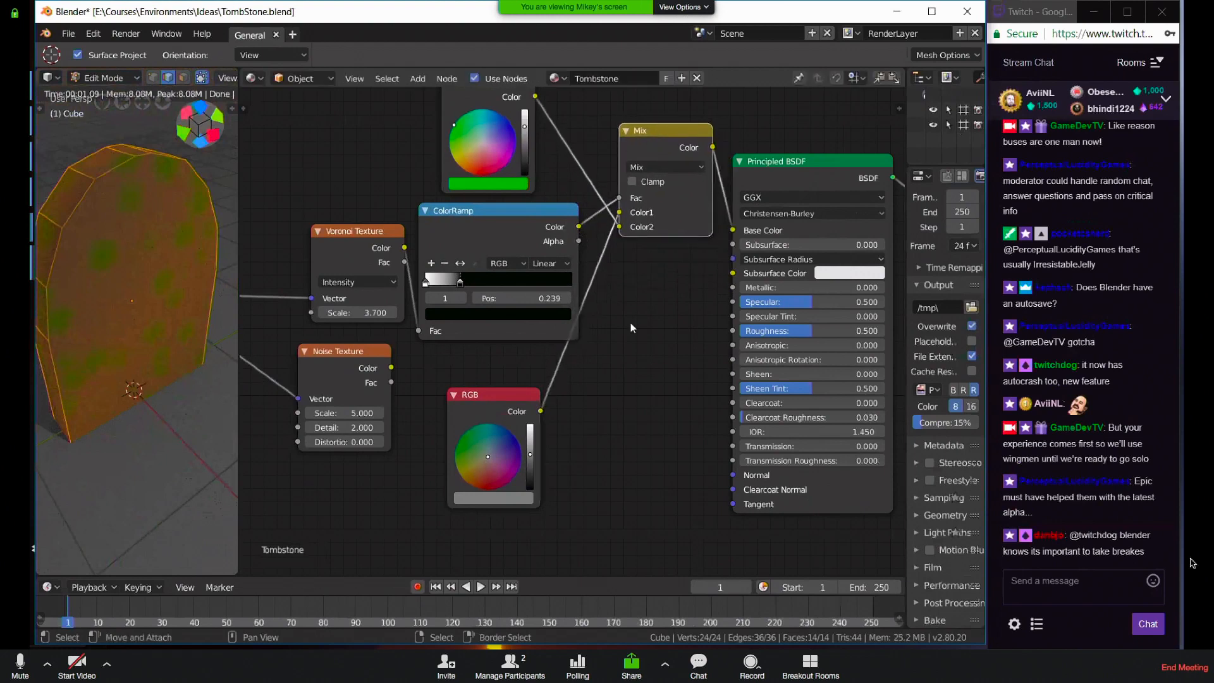
drag(371, 231, 345, 216)
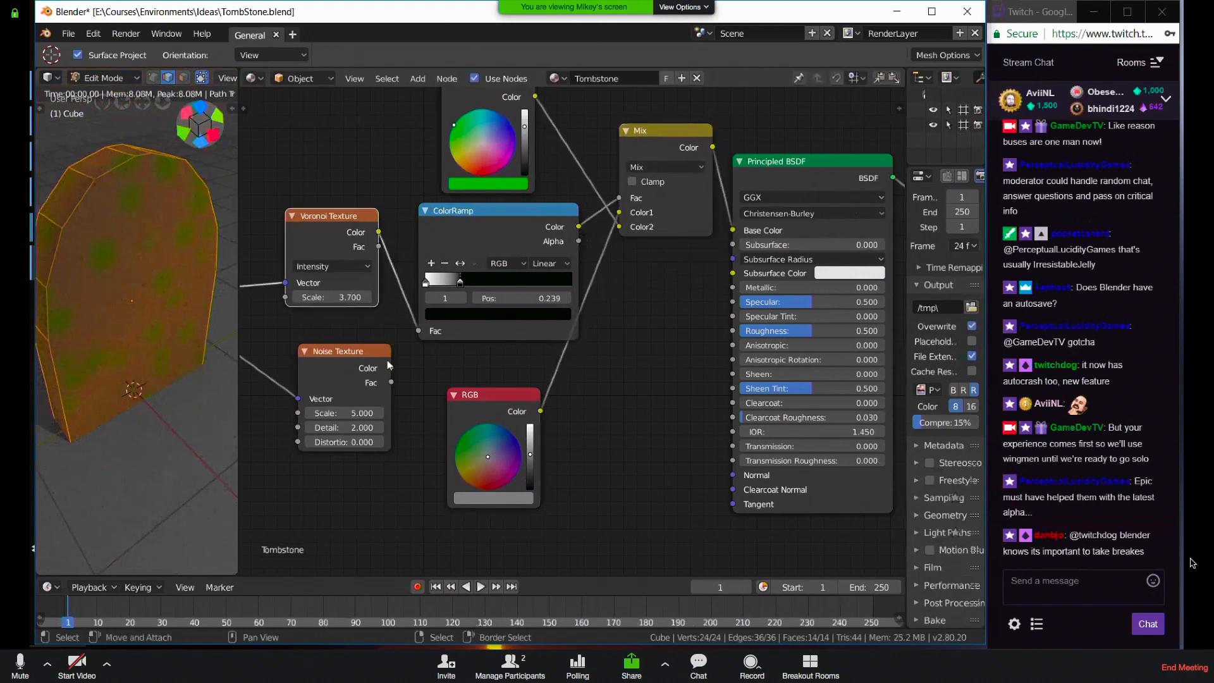
Connect the Noise Texture's Color and finally its Fac to the Mix node's Color2, and inspect the tombstone surface in Object Mode
drag(392, 368, 619, 227)
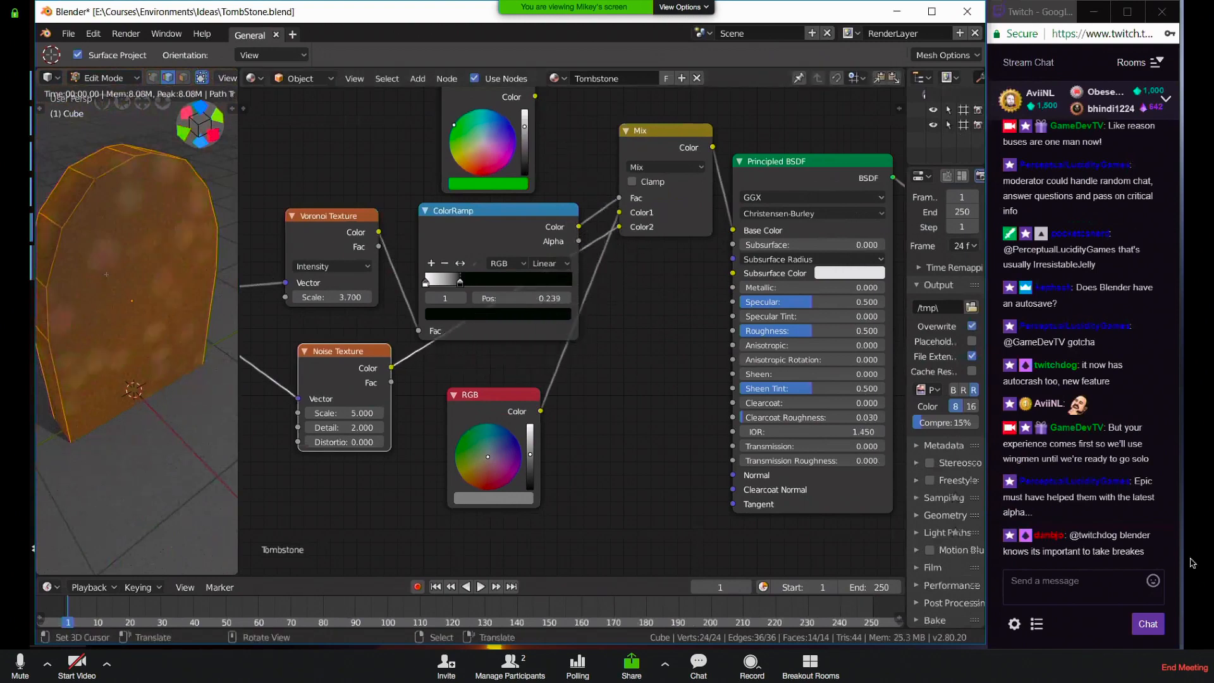
drag(391, 382, 619, 226)
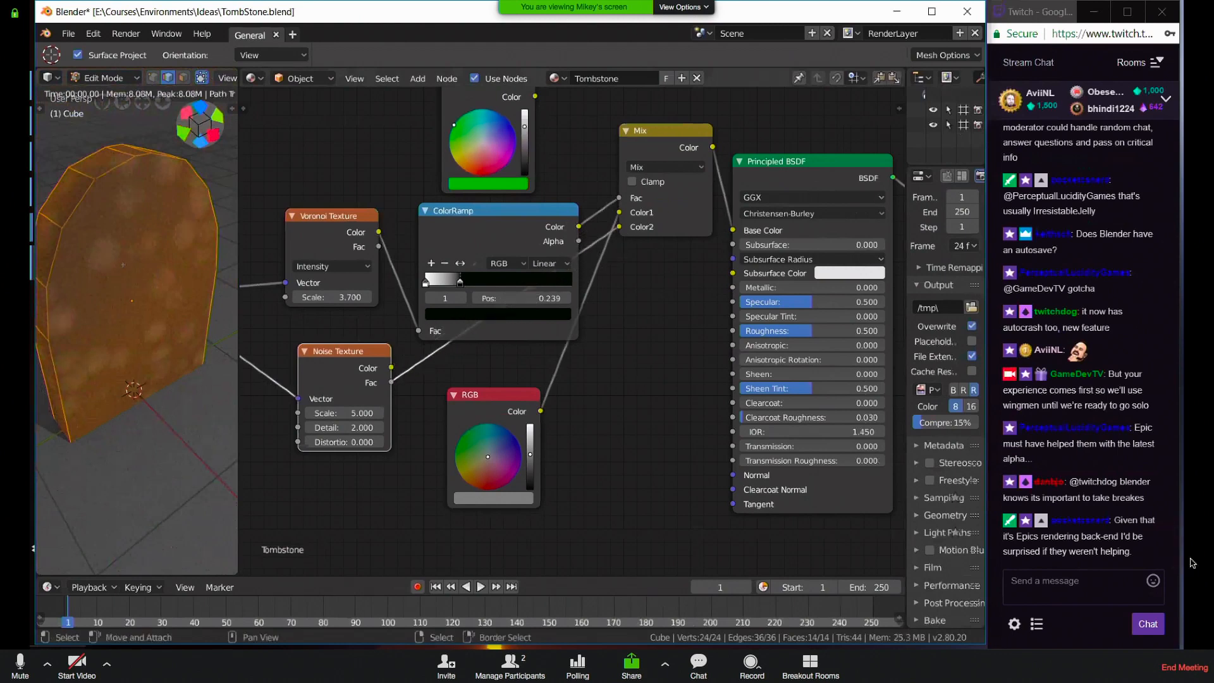
scroll(123, 265, up, 3)
shift+middle_drag(124, 253, 173, 276)
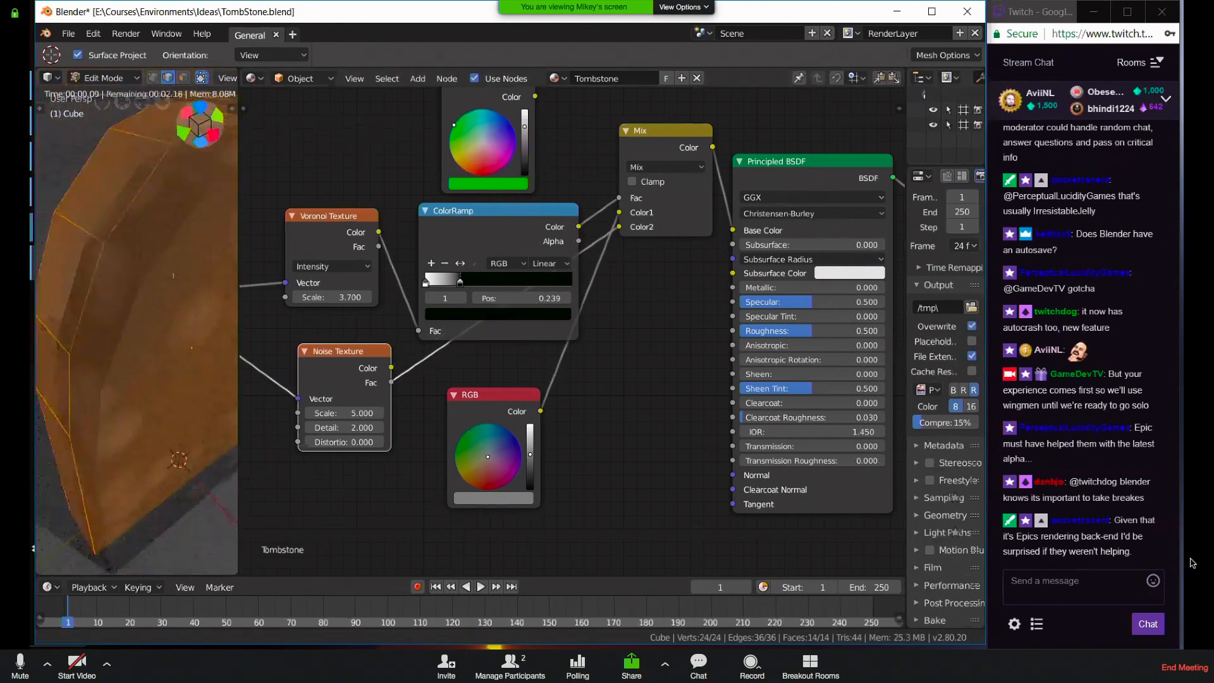
key(Tab)
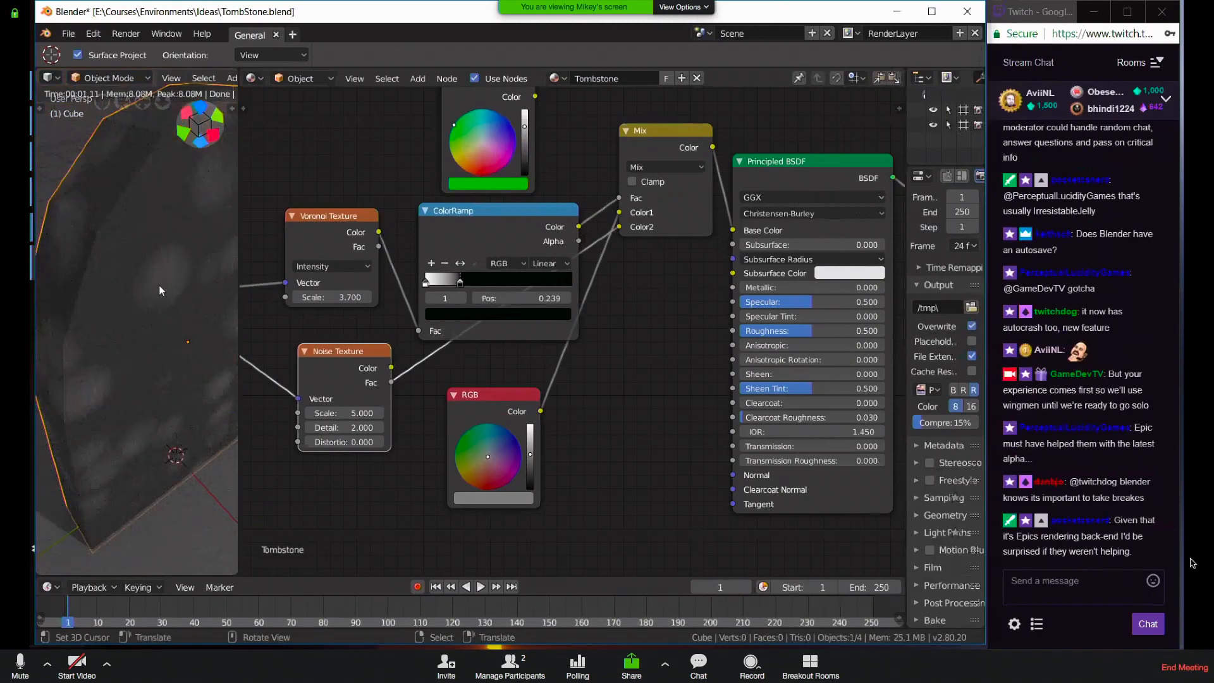
scroll(199, 308, up, 2)
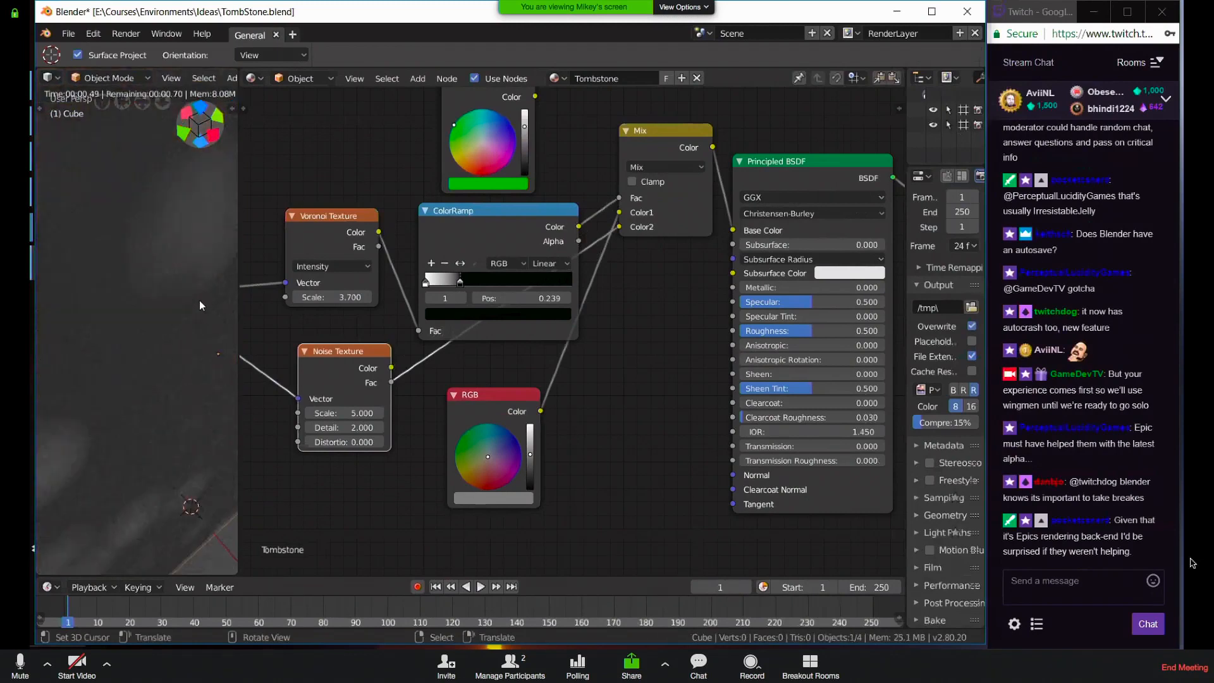
Set the Noise Texture's Scale to 50
click(338, 412)
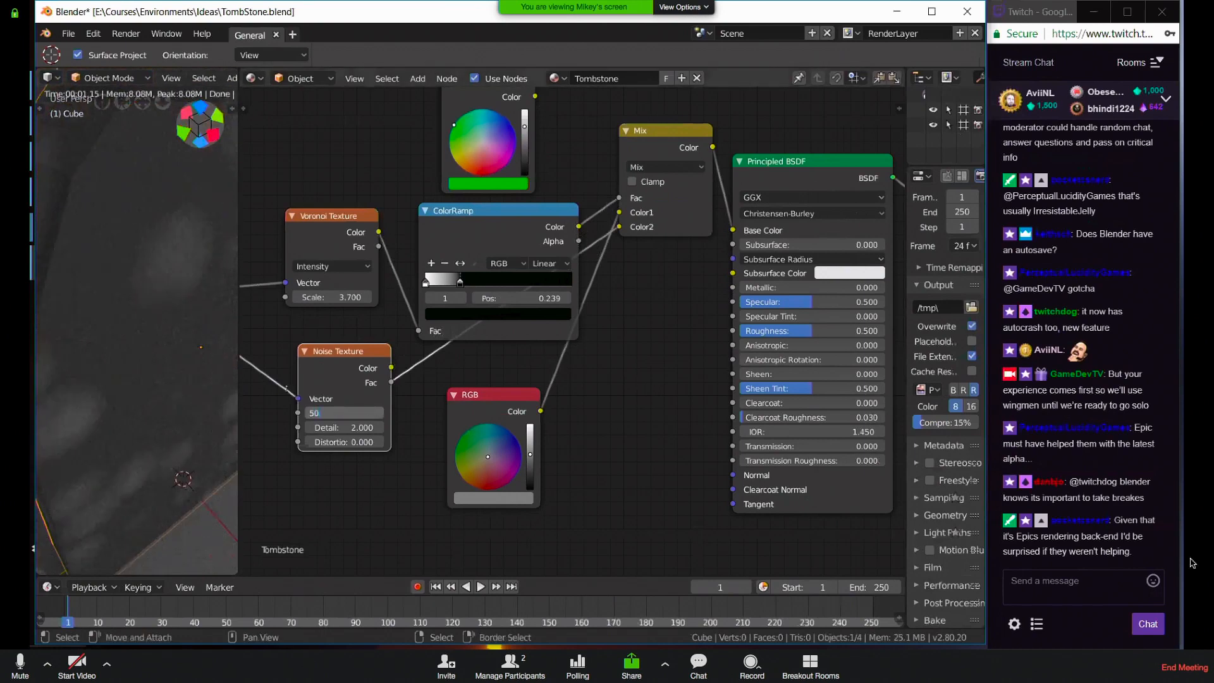
text(50)
key(Return)
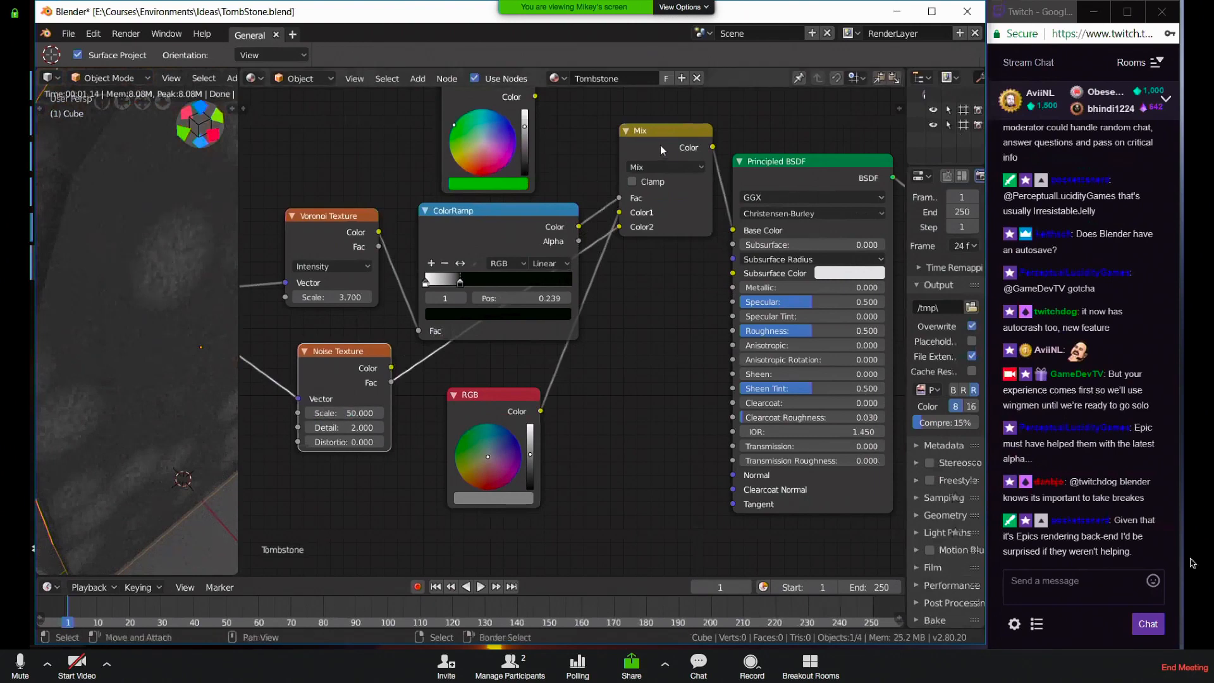
Duplicate the ColorRamp below the grey RGB and route the Noise Texture's Fac through it into the Mix node's Color2
drag(352, 348, 338, 352)
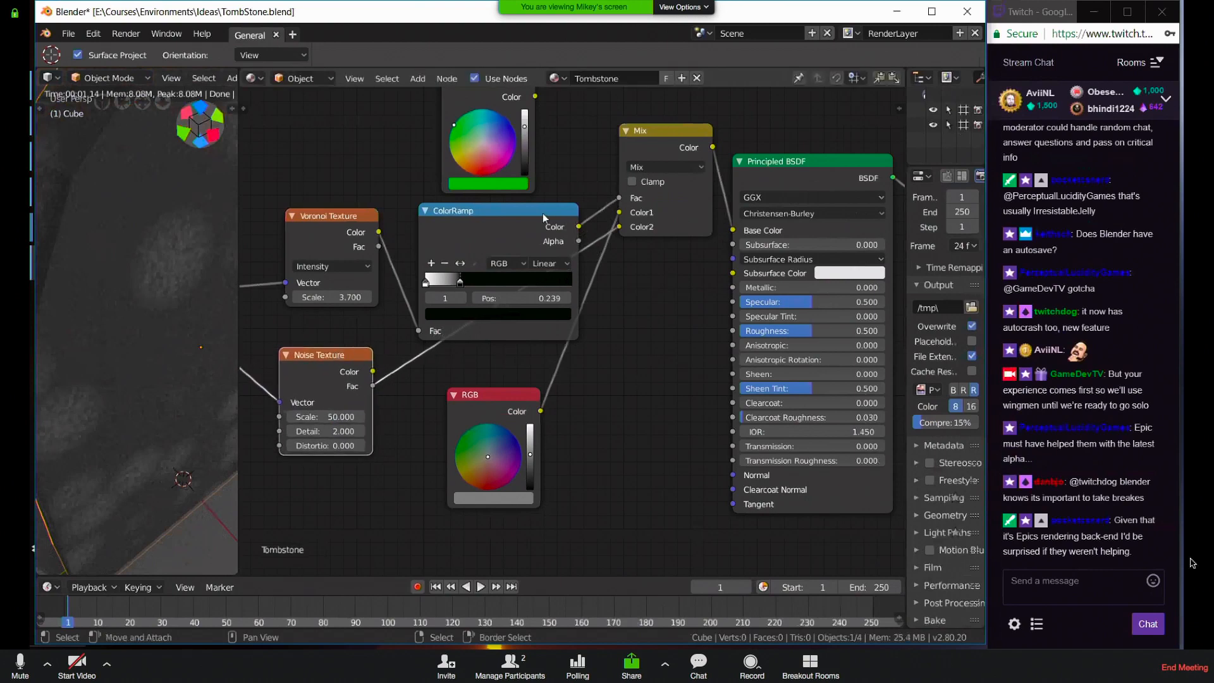
mouse_move(548, 210)
mouse_down()
mouse_move(566, 261)
mouse_move(539, 216)
mouse_move(552, 214)
mouse_up()
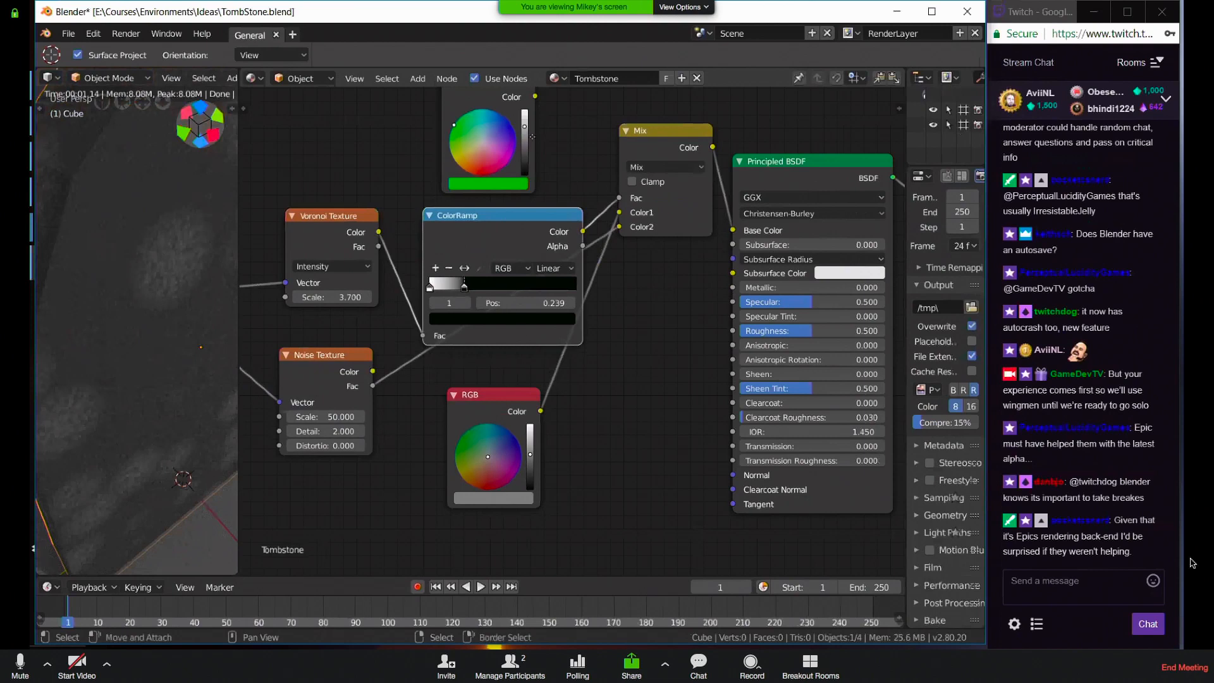
key(shift+d)
click(590, 62)
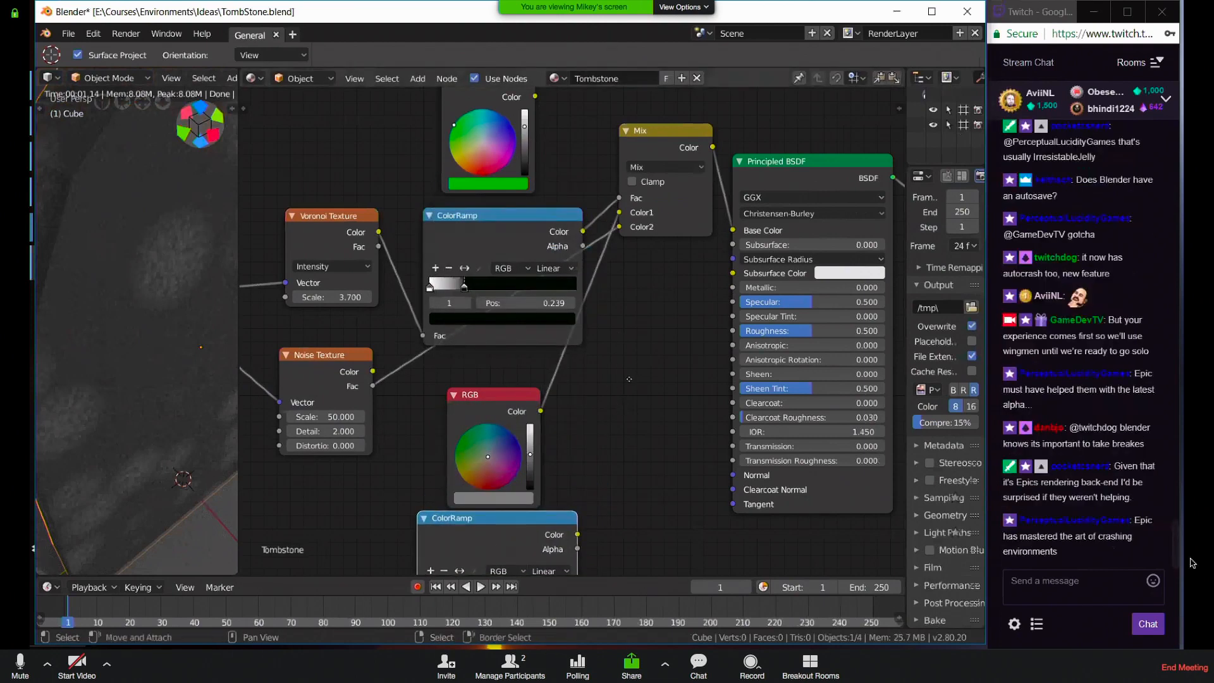
middle_drag(630, 379, 644, 264)
drag(386, 271, 438, 525)
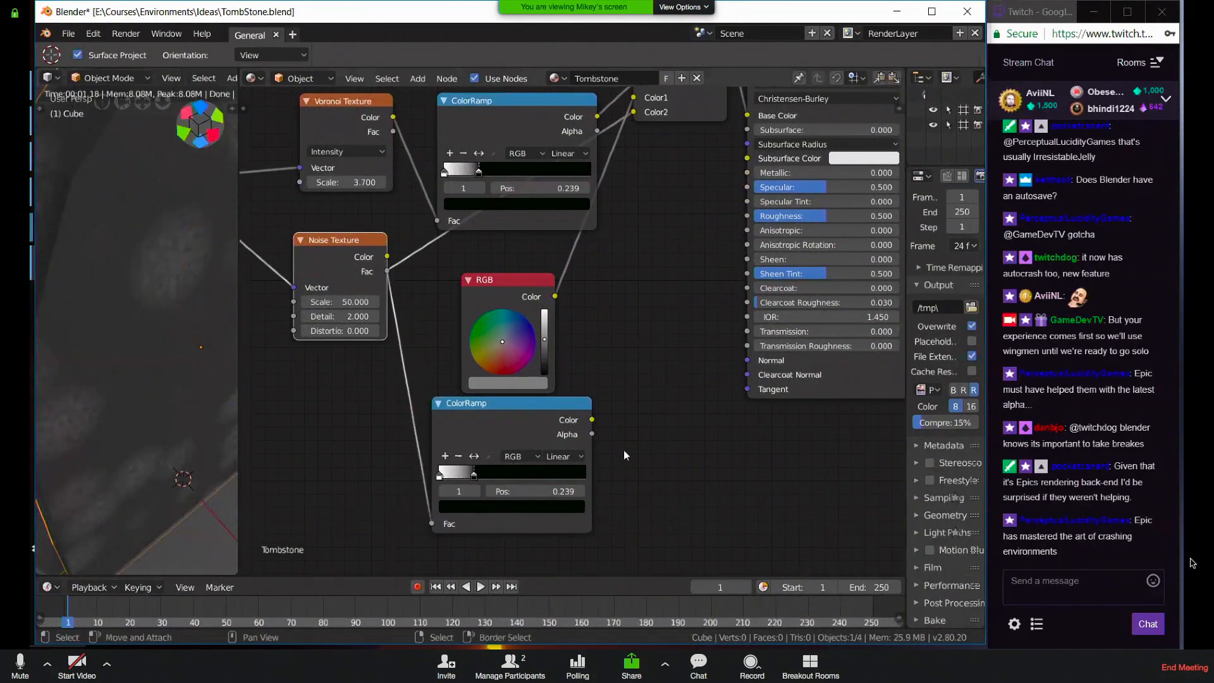
middle_drag(614, 316, 583, 414)
drag(562, 517, 609, 212)
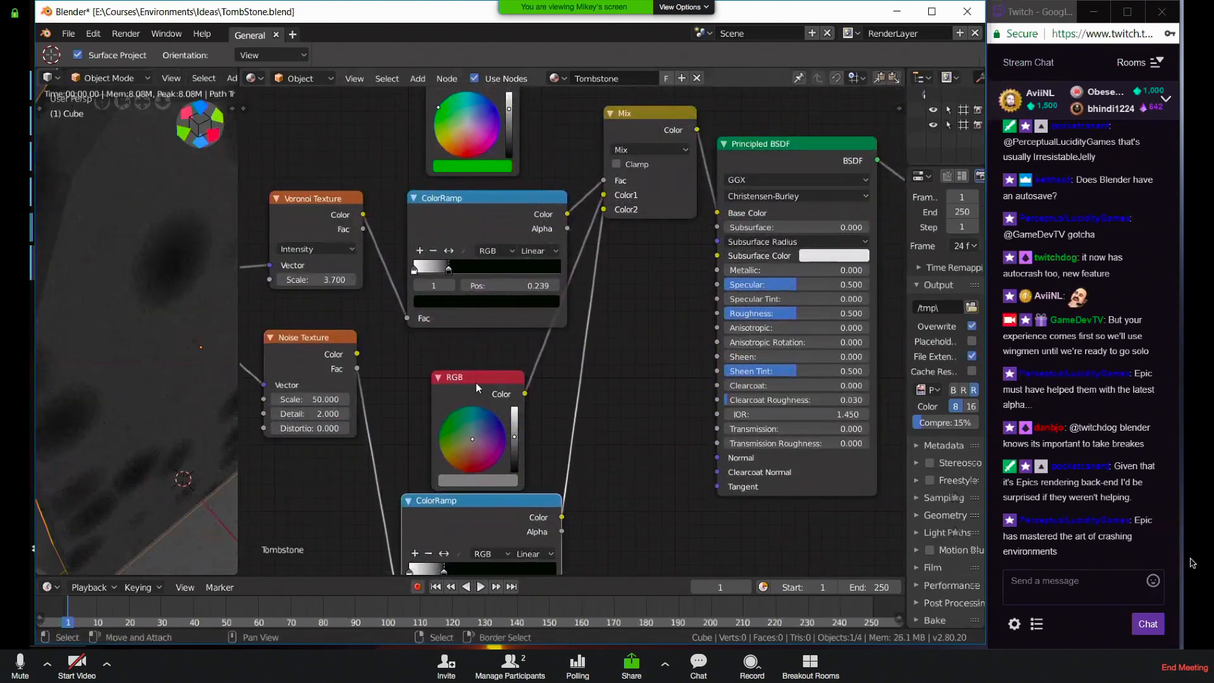
Adjust the noise ColorRamp, placing the white stop at 0.047 and the black stop at 0.873
middle_drag(476, 382, 494, 269)
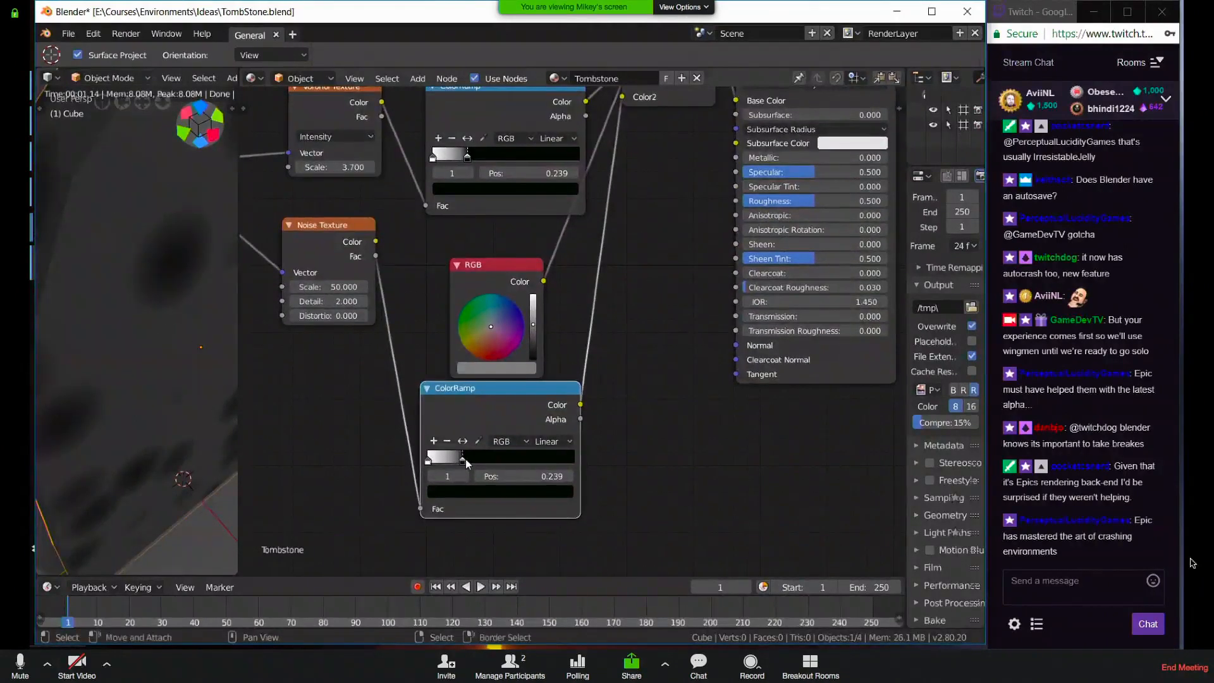
drag(527, 469, 638, 473)
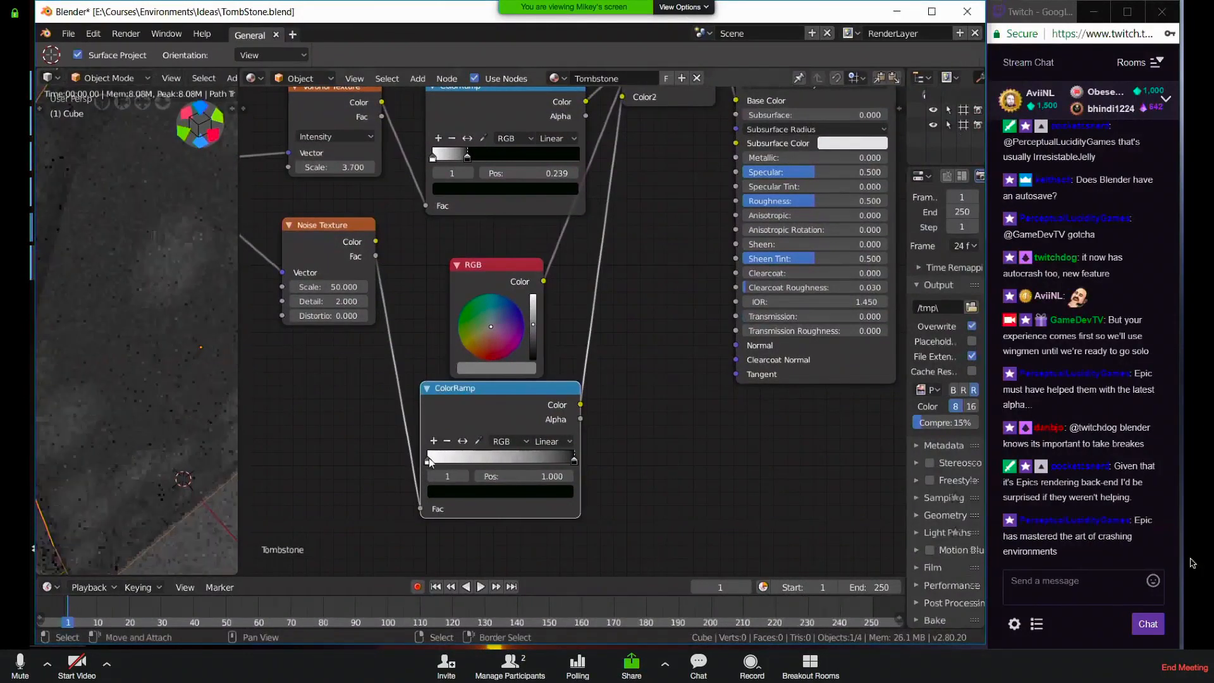
mouse_move(431, 461)
mouse_down()
mouse_move(505, 464)
mouse_move(438, 474)
mouse_up()
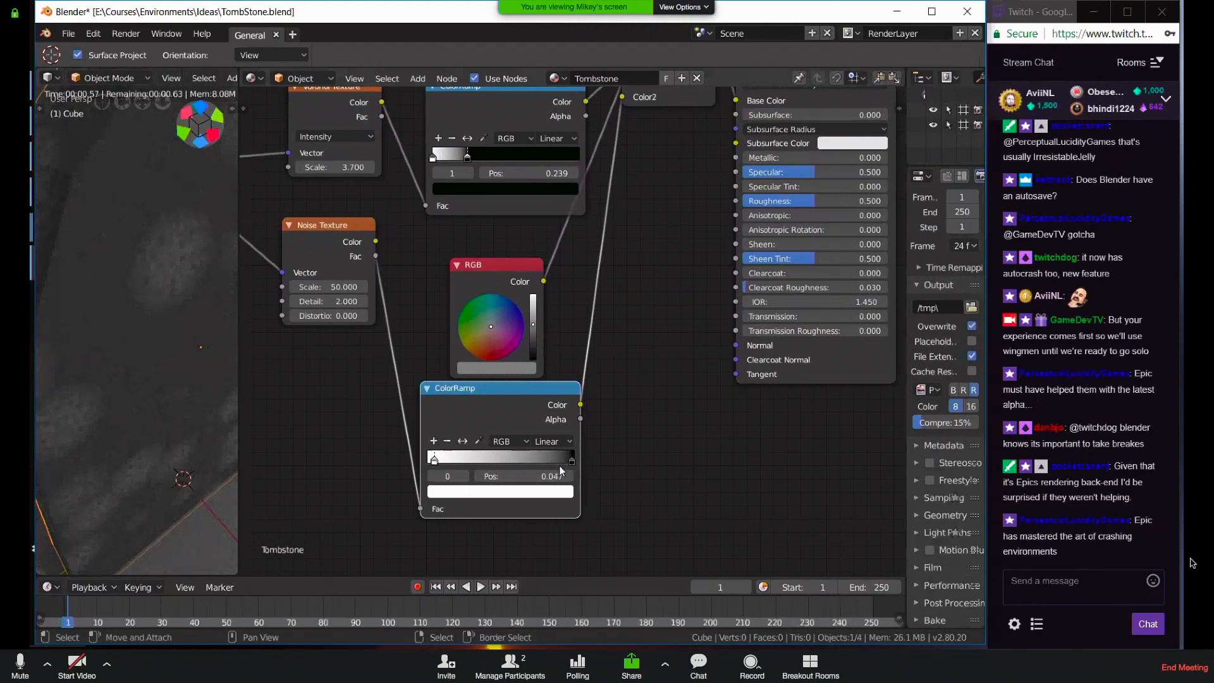
drag(561, 464, 497, 445)
Shift the black stop of the Voronoi ColorRamp to 0.830
middle_drag(471, 161, 450, 281)
drag(449, 281, 476, 287)
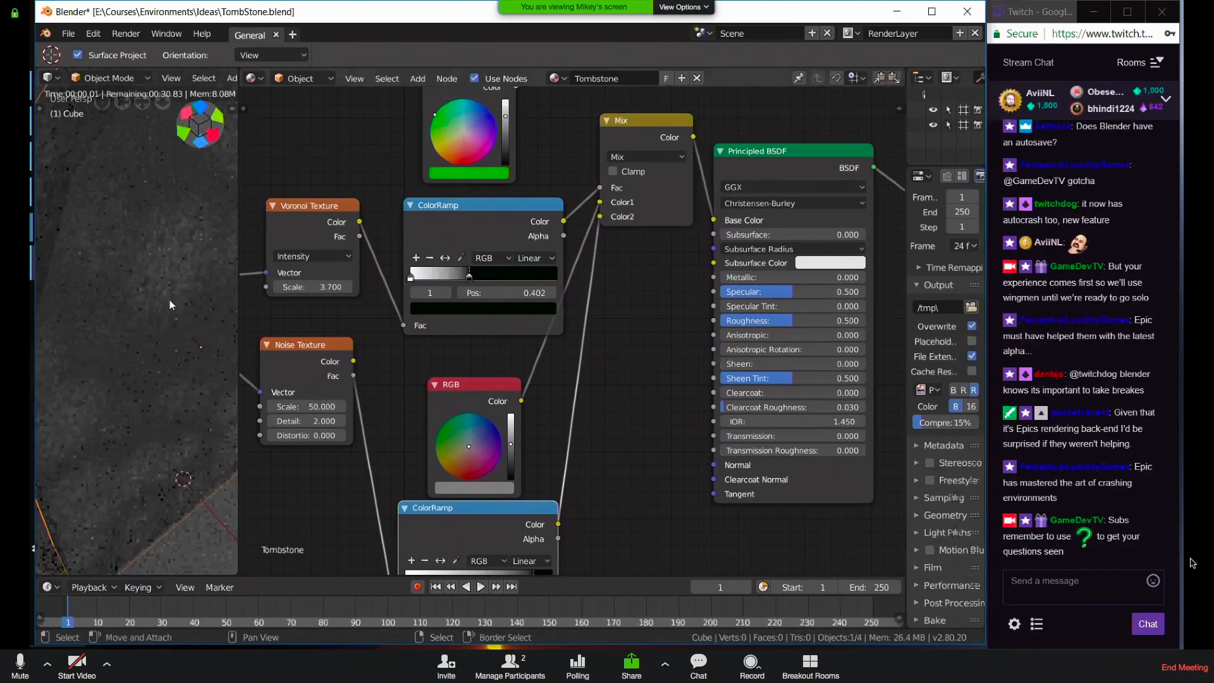
scroll(195, 351, down, 4)
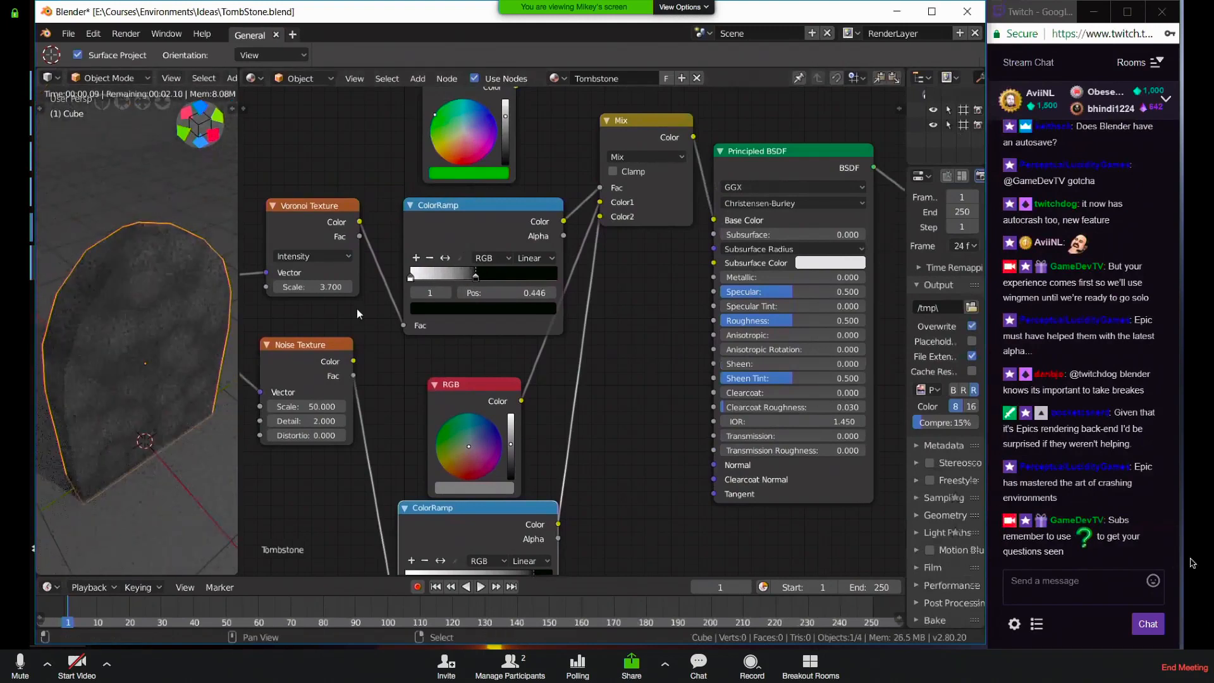
drag(475, 279, 514, 505)
drag(541, 277, 532, 277)
Space out both ColorRamps, the grey RGB and the Noise Texture so nothing overlaps, and save the file
drag(533, 509, 514, 500)
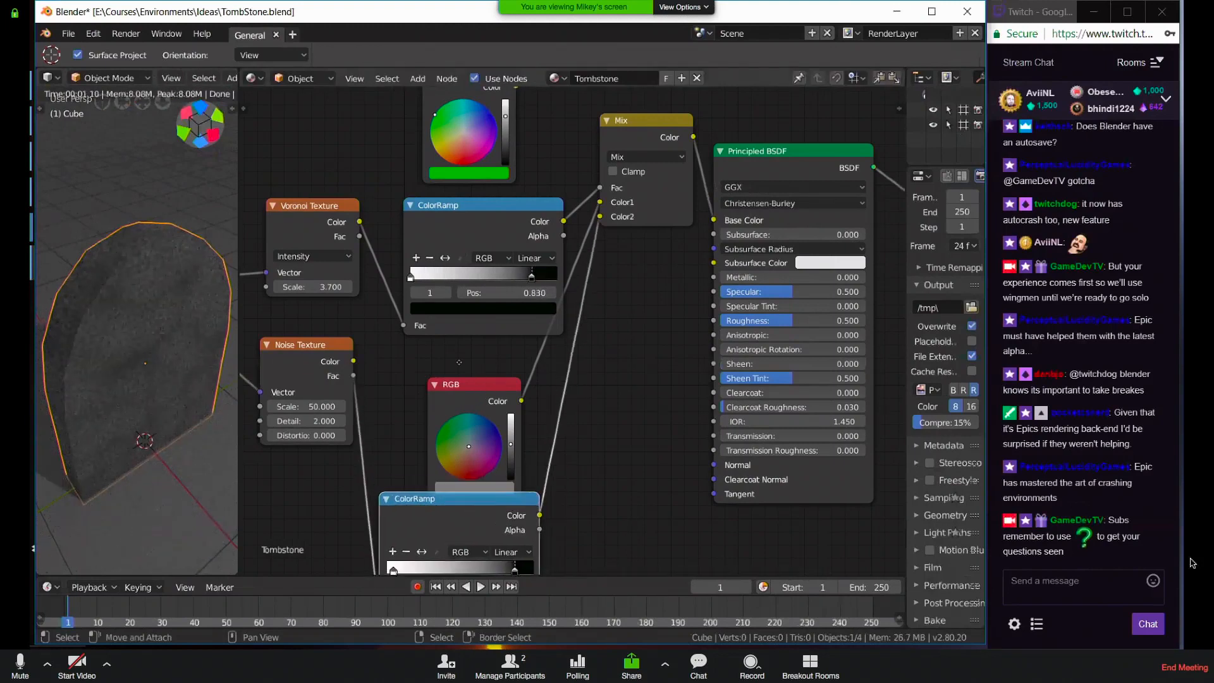
drag(481, 386, 454, 353)
drag(499, 205, 487, 176)
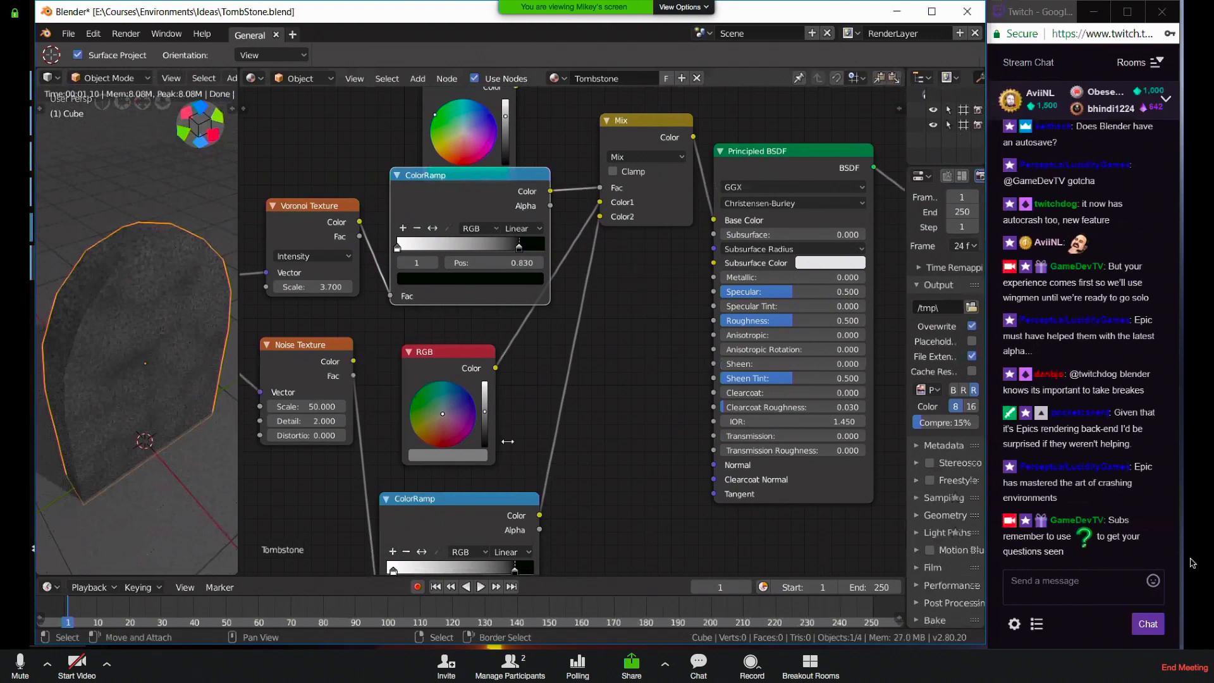
drag(302, 345, 631, 231)
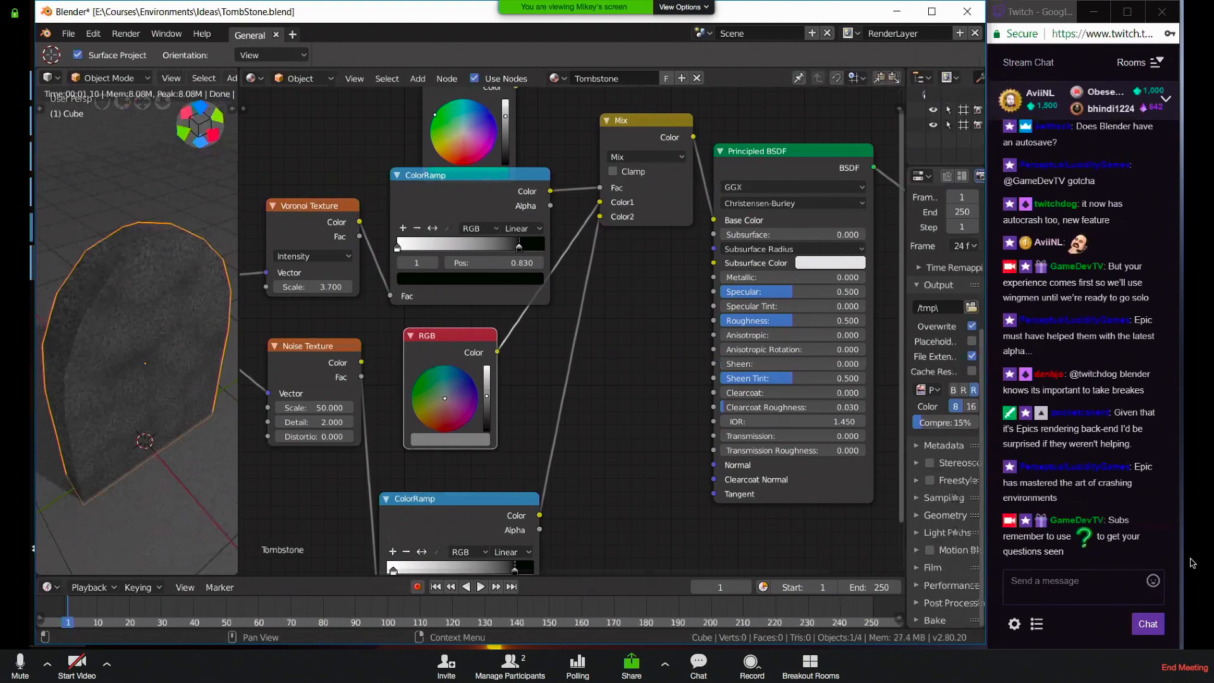
key(ctrl+s)
click(556, 296)
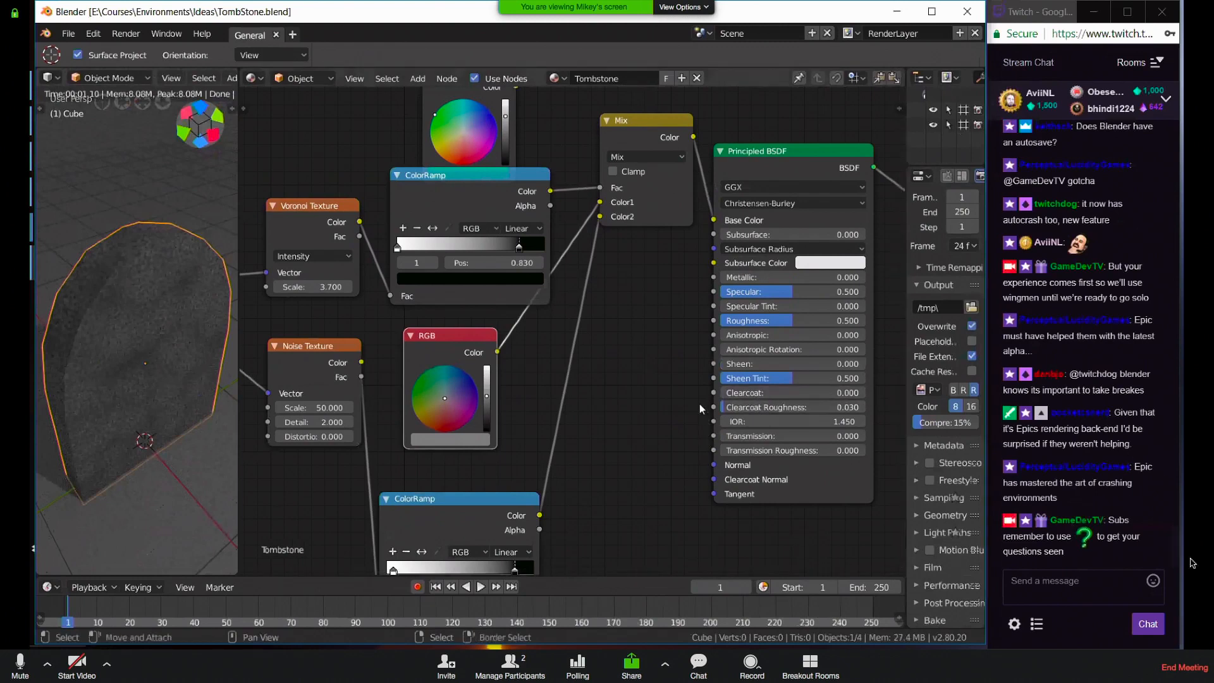
Swap the RGB nodes' places, with grey above the Voronoi ColorRamp and green directly above the noise ColorRamp
scroll(673, 374, down, 3)
scroll(653, 367, up, 2)
middle_drag(667, 437, 626, 328)
middle_drag(541, 129, 630, 267)
key(g)
click(484, 127)
drag(484, 127, 460, 397)
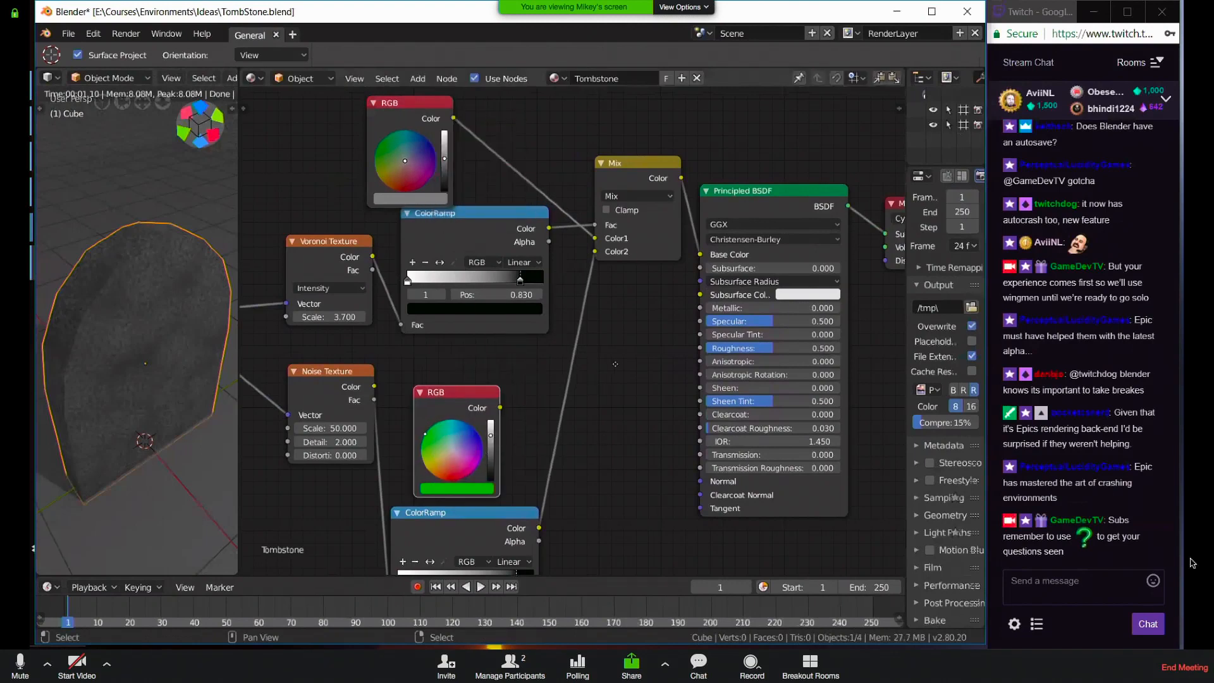
middle_drag(586, 479, 596, 384)
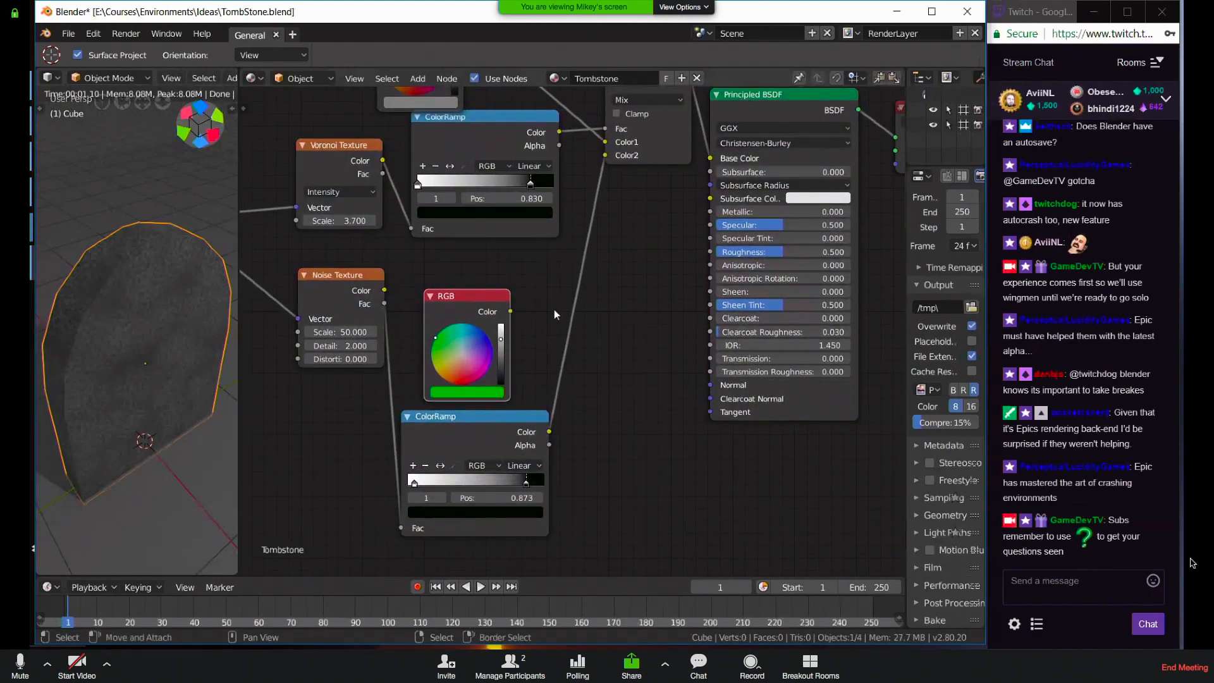
Add a MixRGB node on the link between the noise ColorRamp and the first Mix node's Color2
key(shift+a)
key(shift+a)
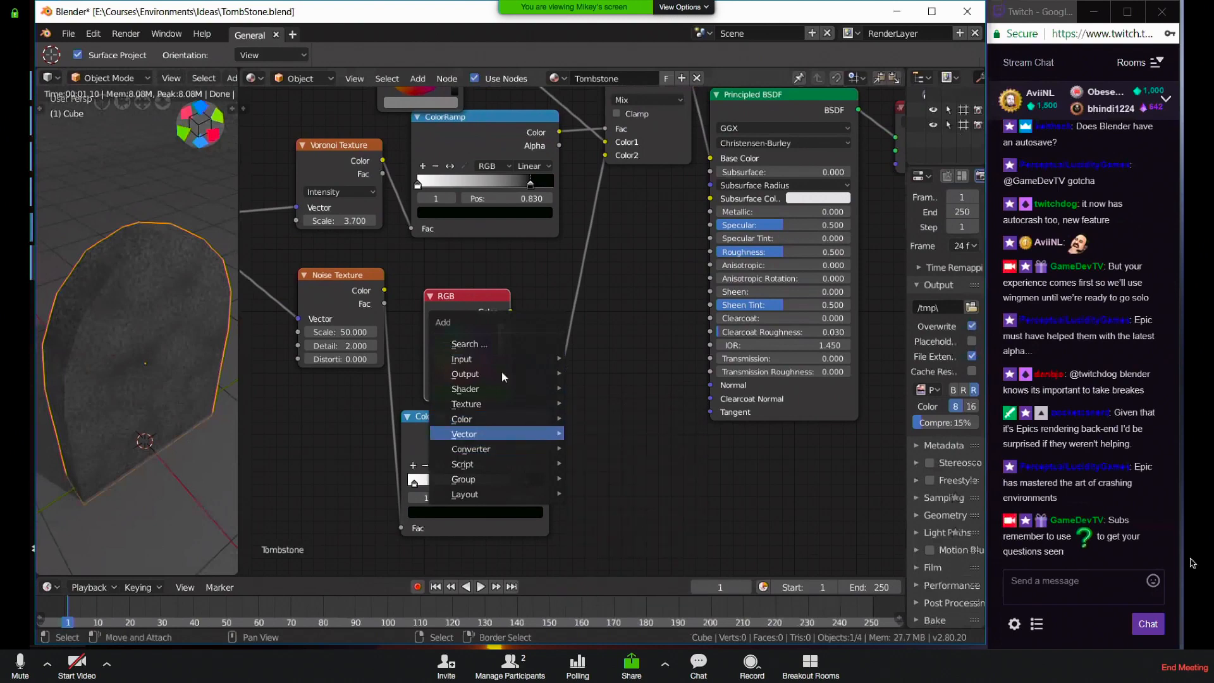
mouse_move(521, 453)
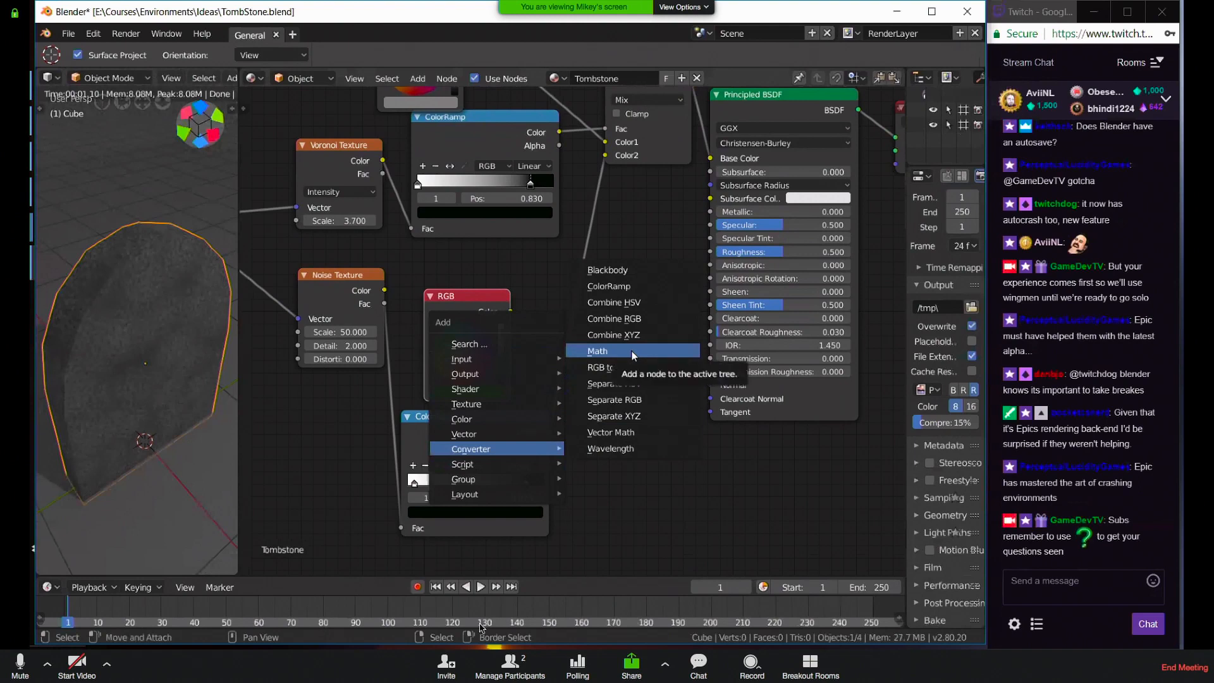
click(19, 664)
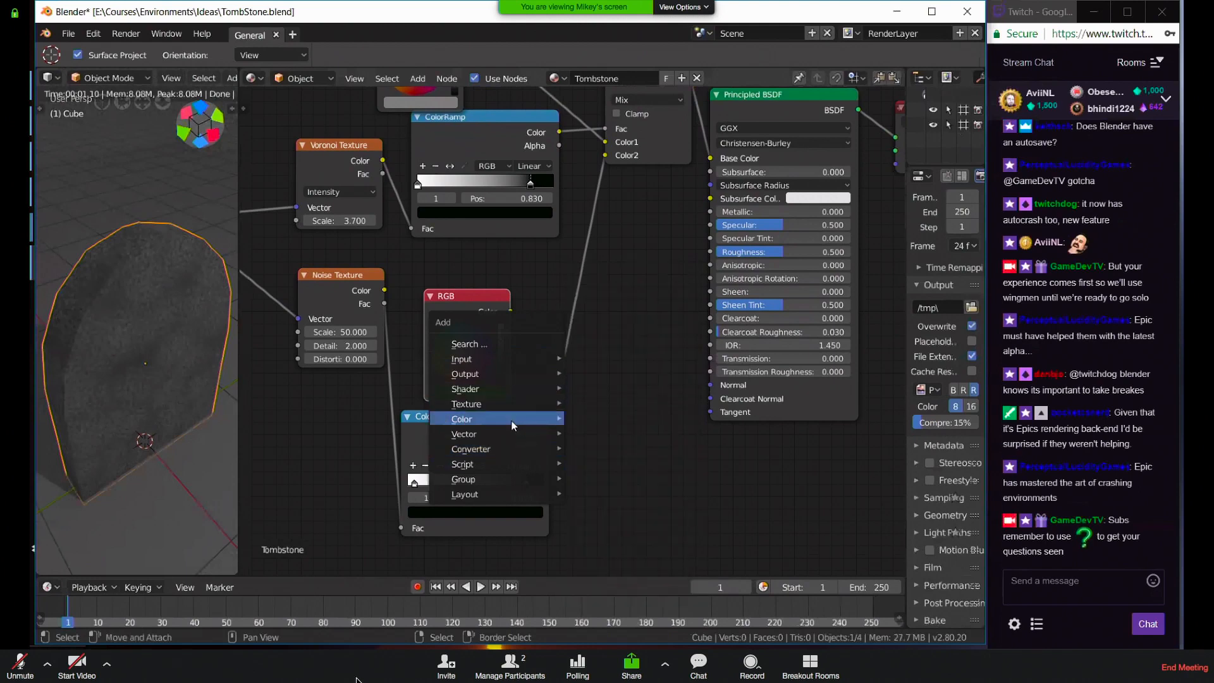
mouse_move(514, 425)
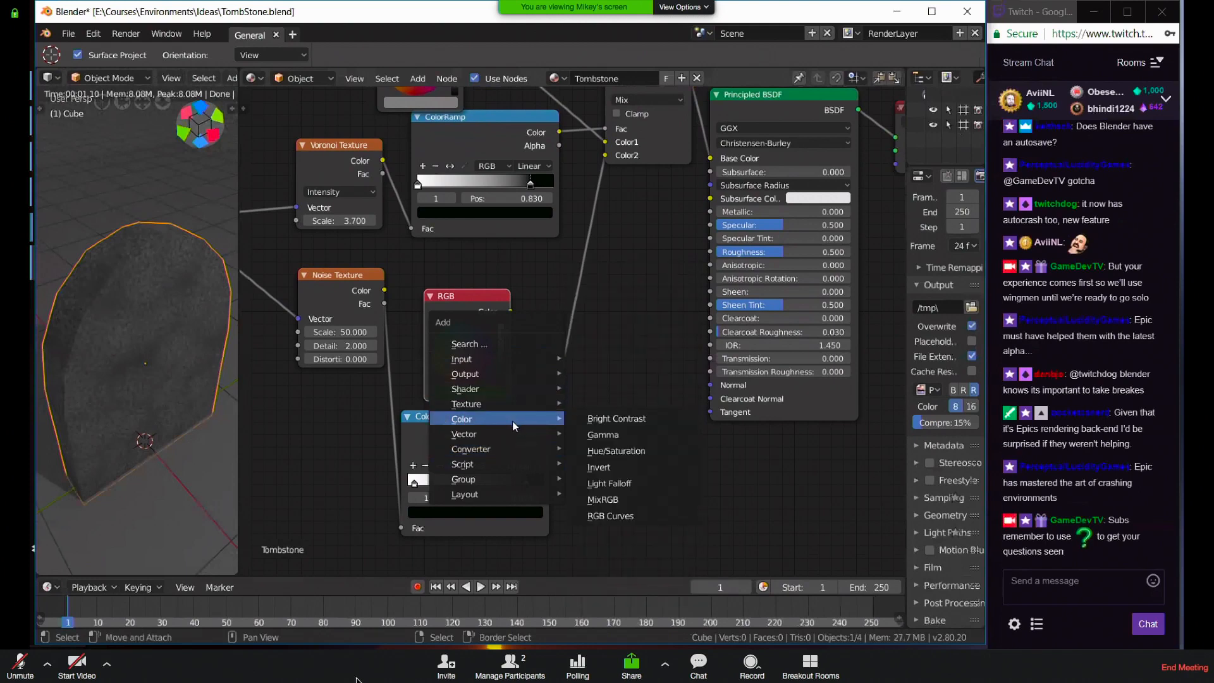
click(619, 505)
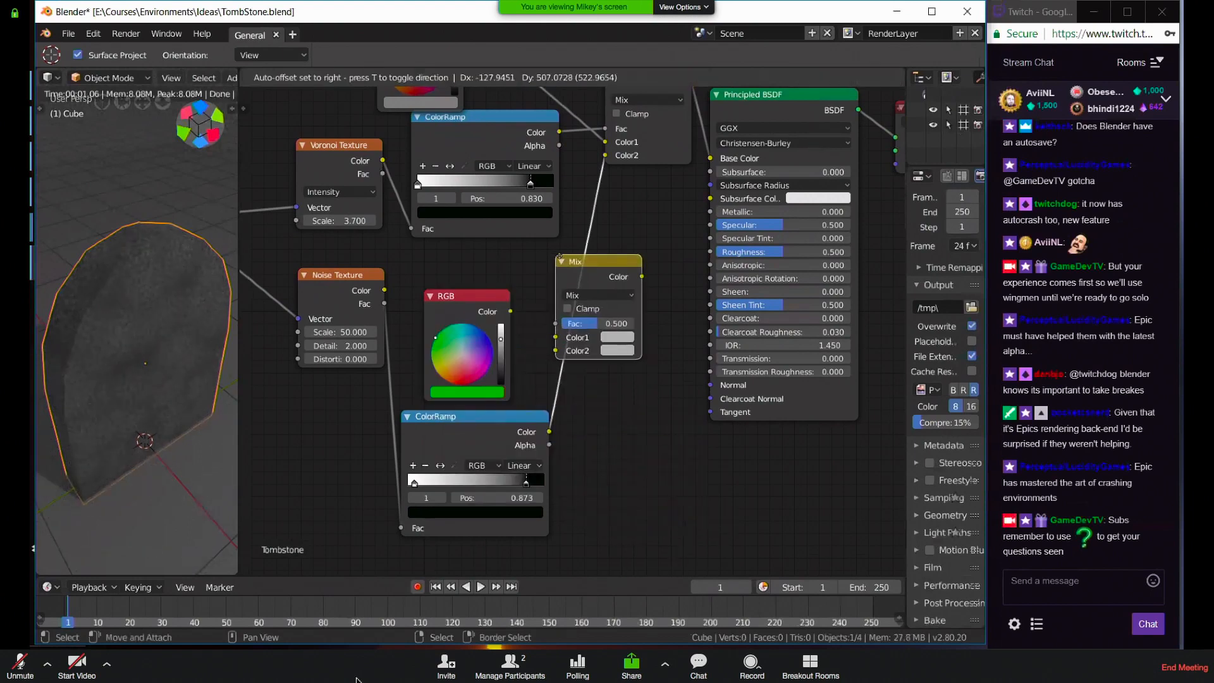
click(598, 259)
Feed the noise ColorRamp into the new Mix node's Color2 and the green RGB into Color1, and move the node closer to them
drag(598, 341, 575, 359)
drag(511, 312, 599, 342)
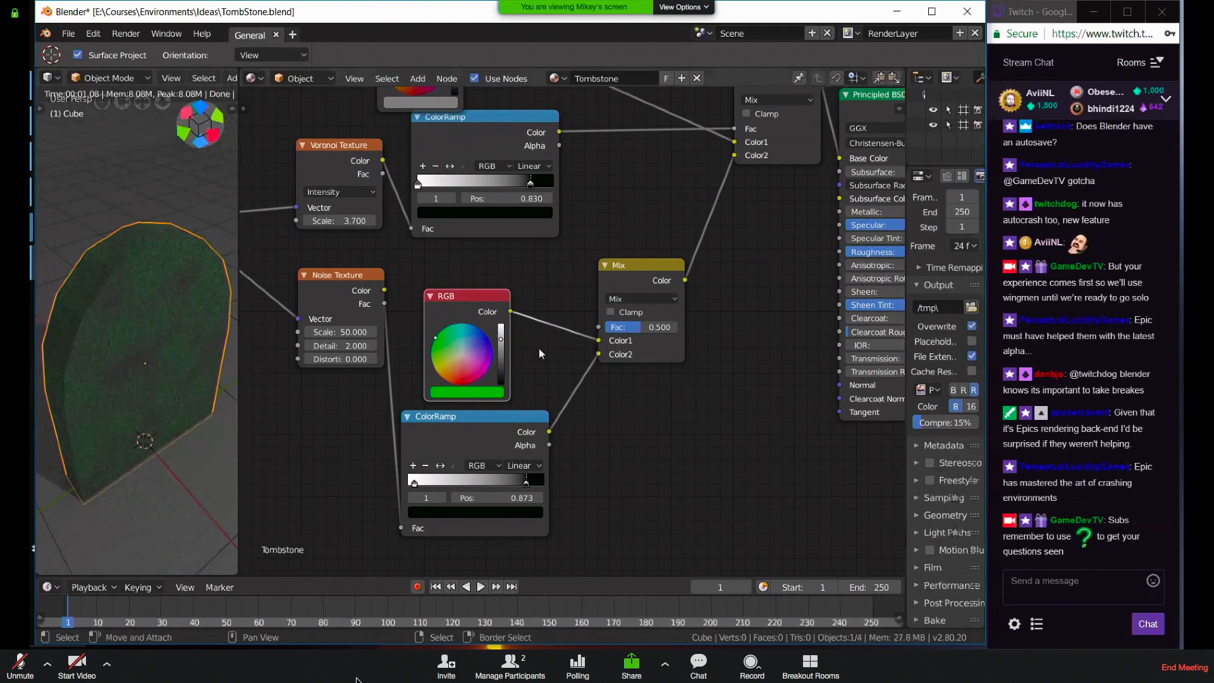
drag(606, 301, 566, 330)
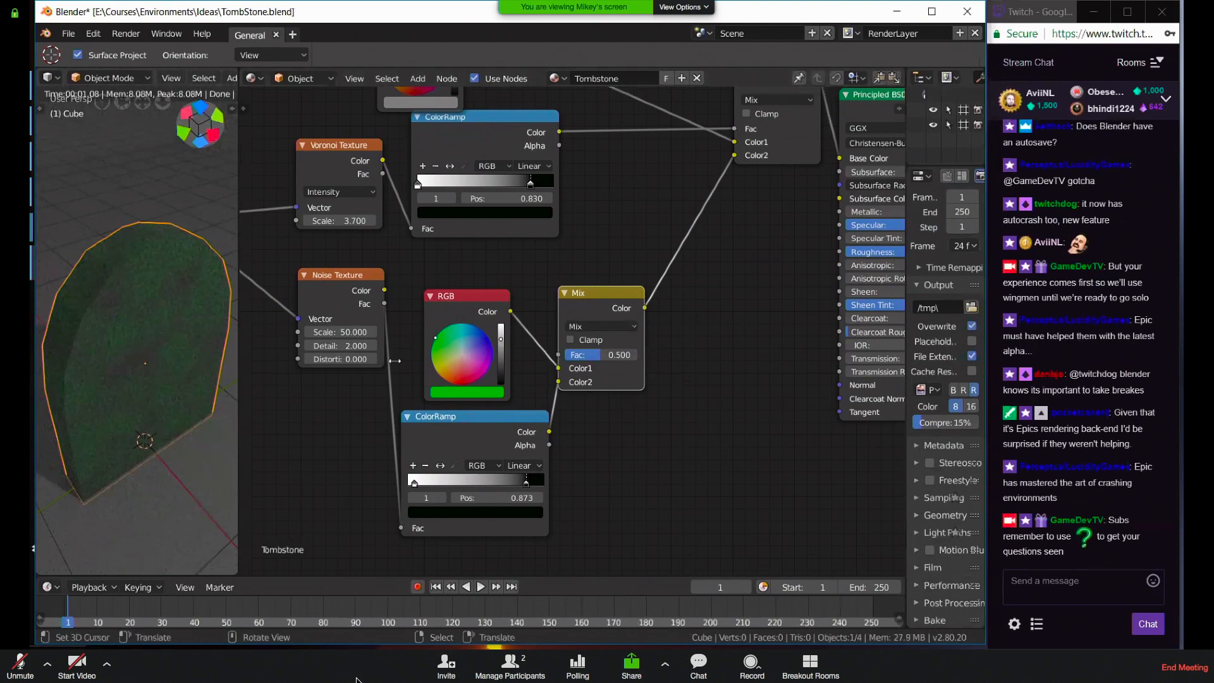
Set the new Mix node's blend type to Multiply and move the noise ColorRamp's white stop to 0.000
click(588, 325)
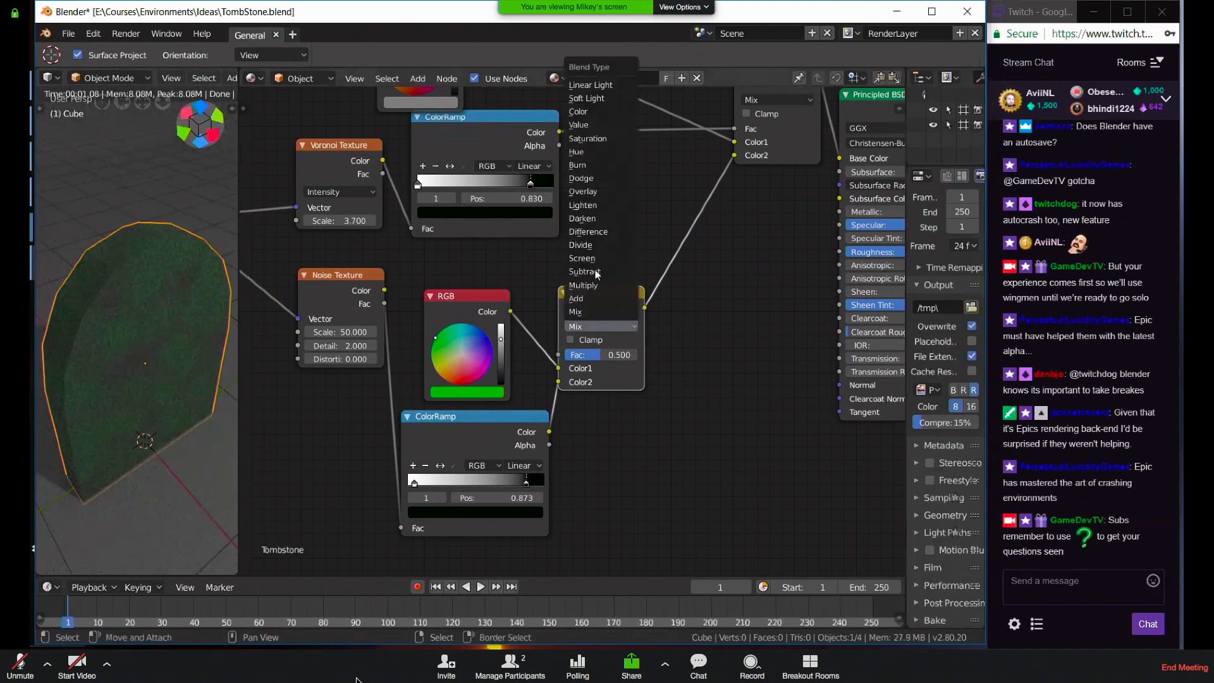
click(583, 285)
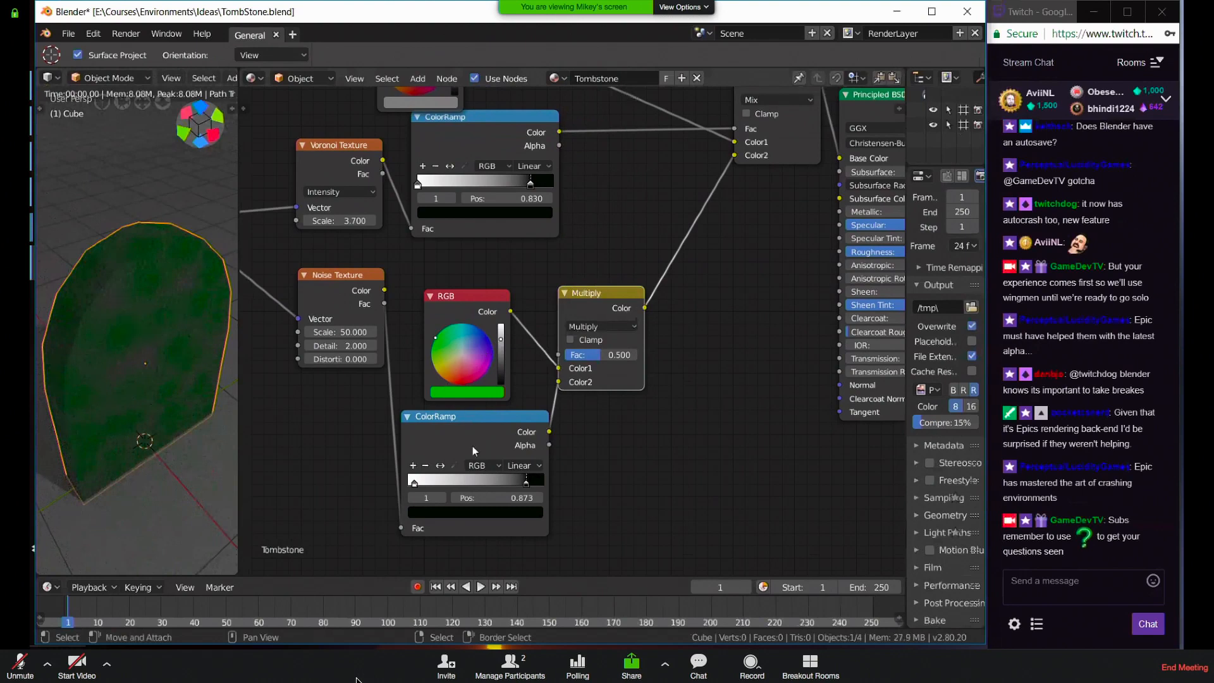
drag(397, 484, 391, 484)
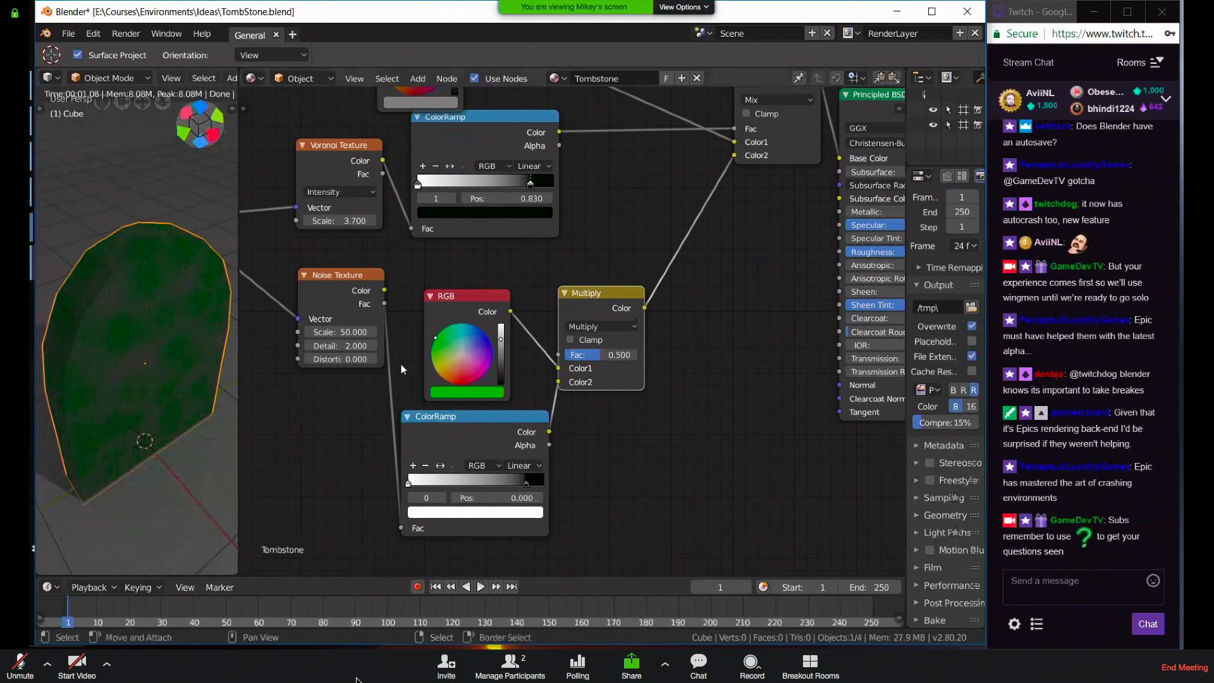
Move the Voronoi ColorRamp's black stop to about 0.406 and inspect the moss patches on the tombstone
drag(530, 185, 466, 198)
scroll(148, 363, up, 5)
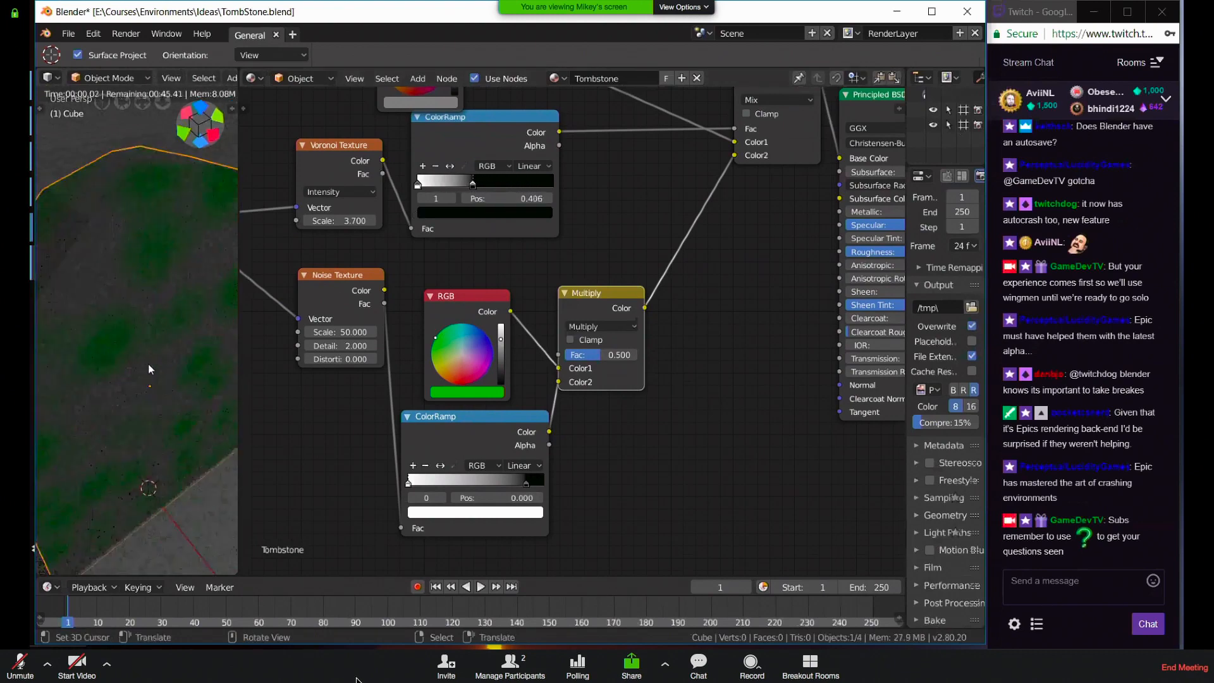
middle_drag(144, 231, 123, 208)
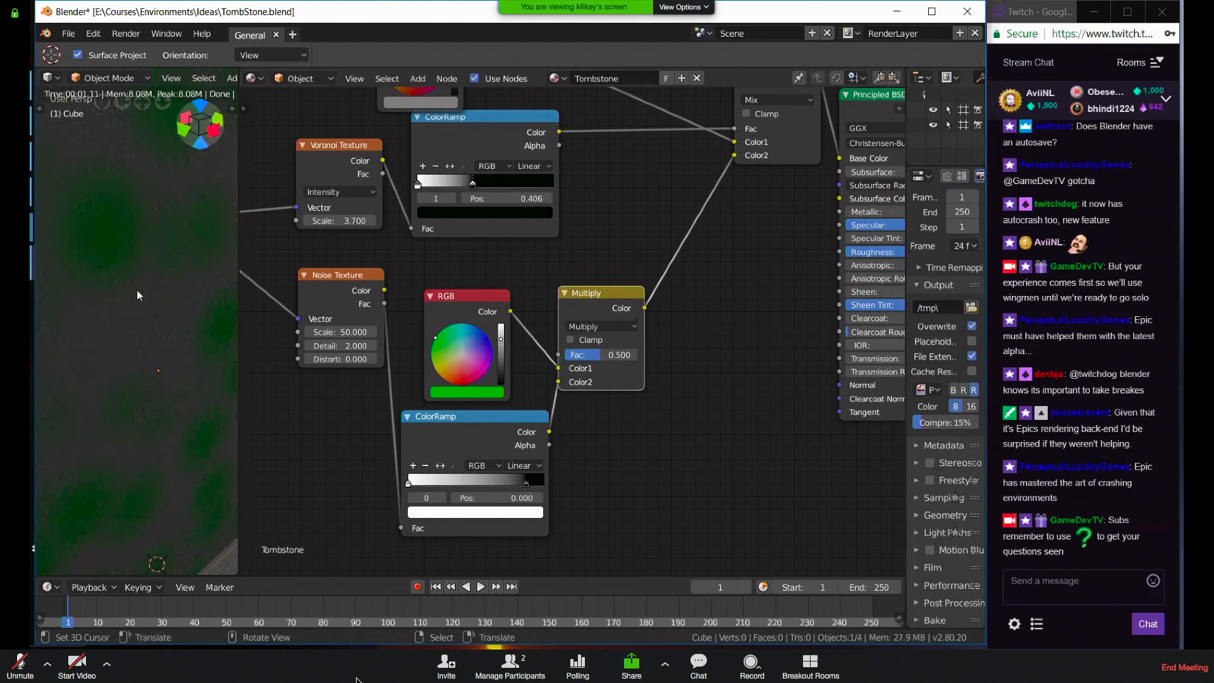
scroll(135, 297, down, 4)
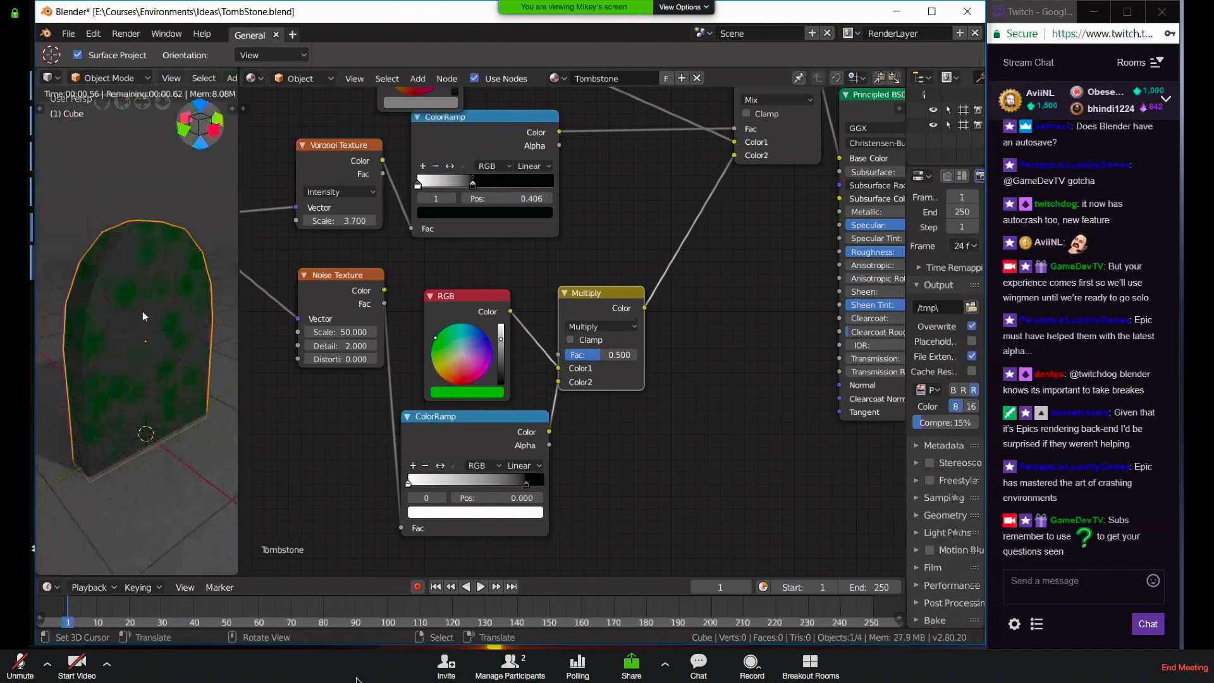
middle_drag(143, 312, 151, 326)
Enlarge the outliner and properties area and expand Collection 1
drag(908, 211, 572, 166)
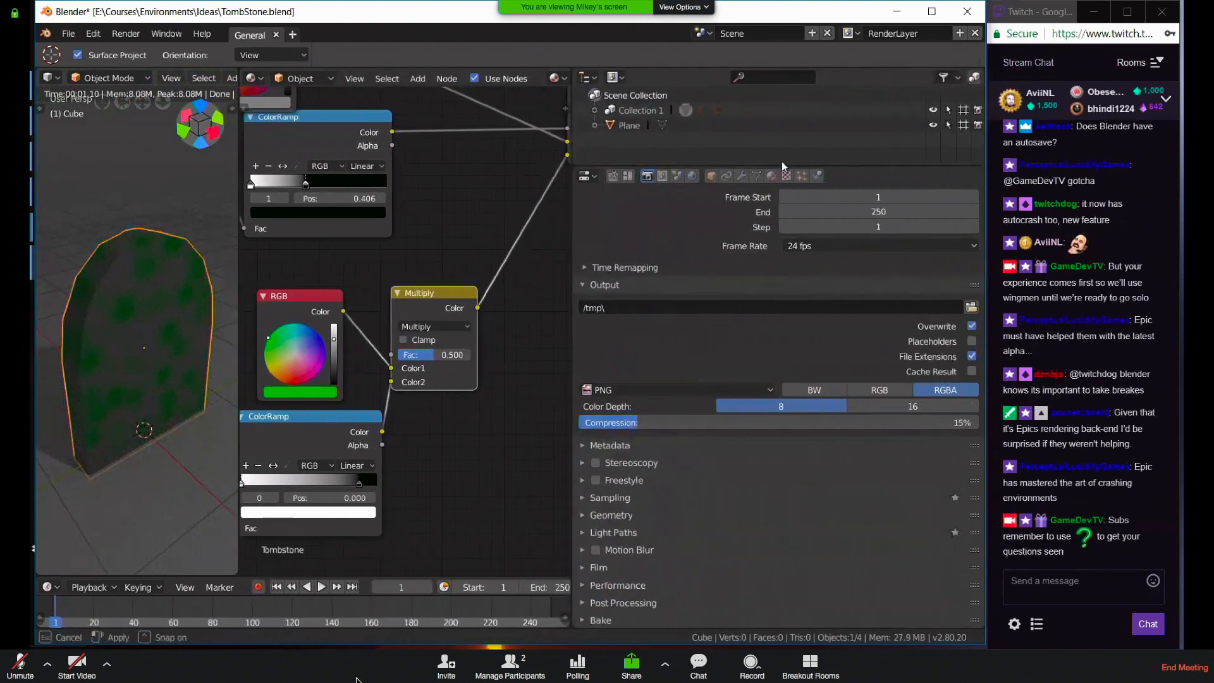
drag(680, 163, 681, 293)
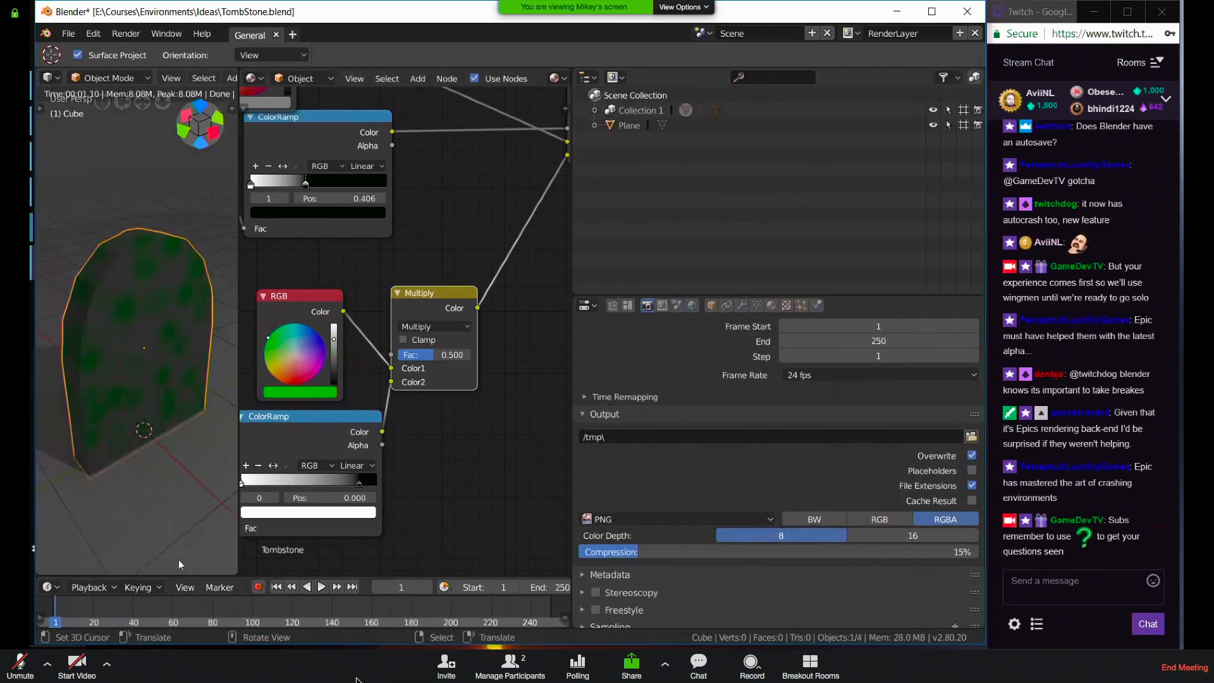
click(595, 110)
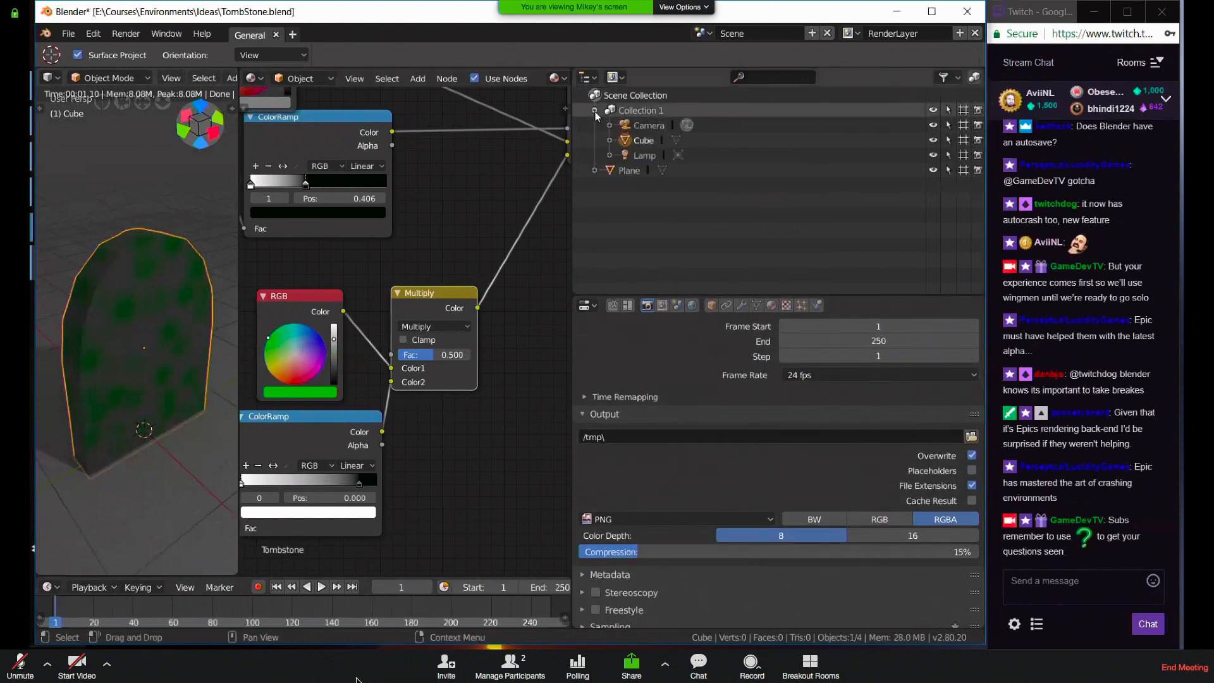
Select the Lamp and change its light type to Sun
click(676, 156)
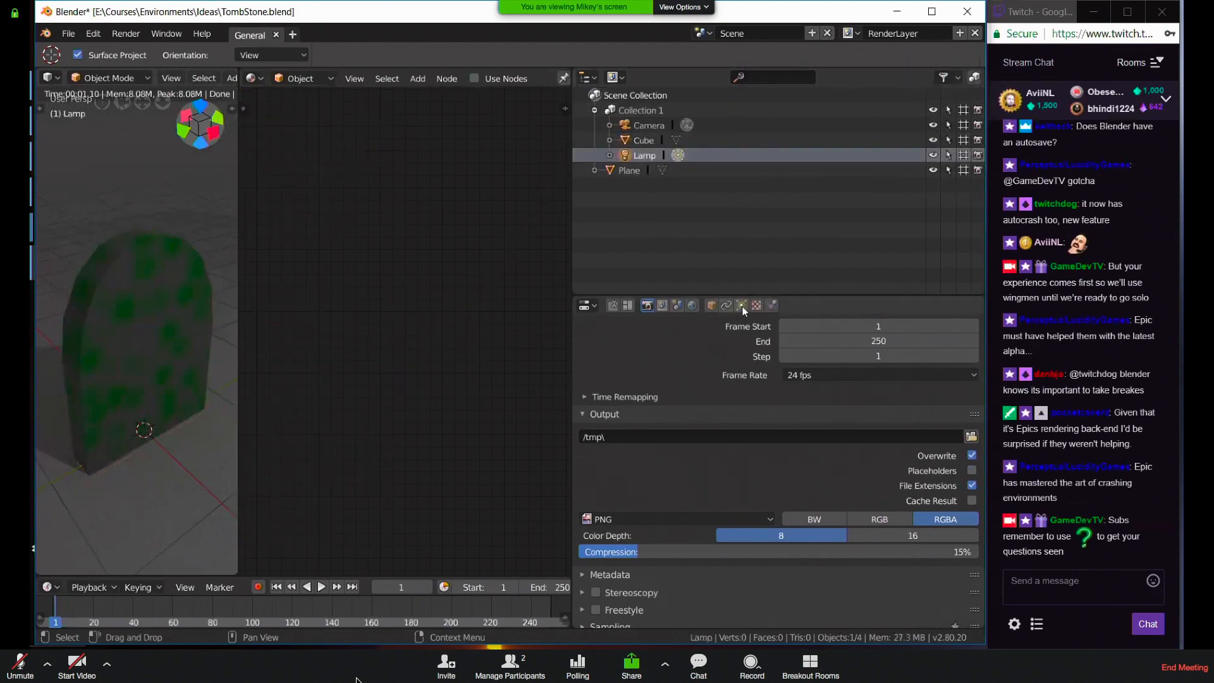
click(742, 306)
click(693, 435)
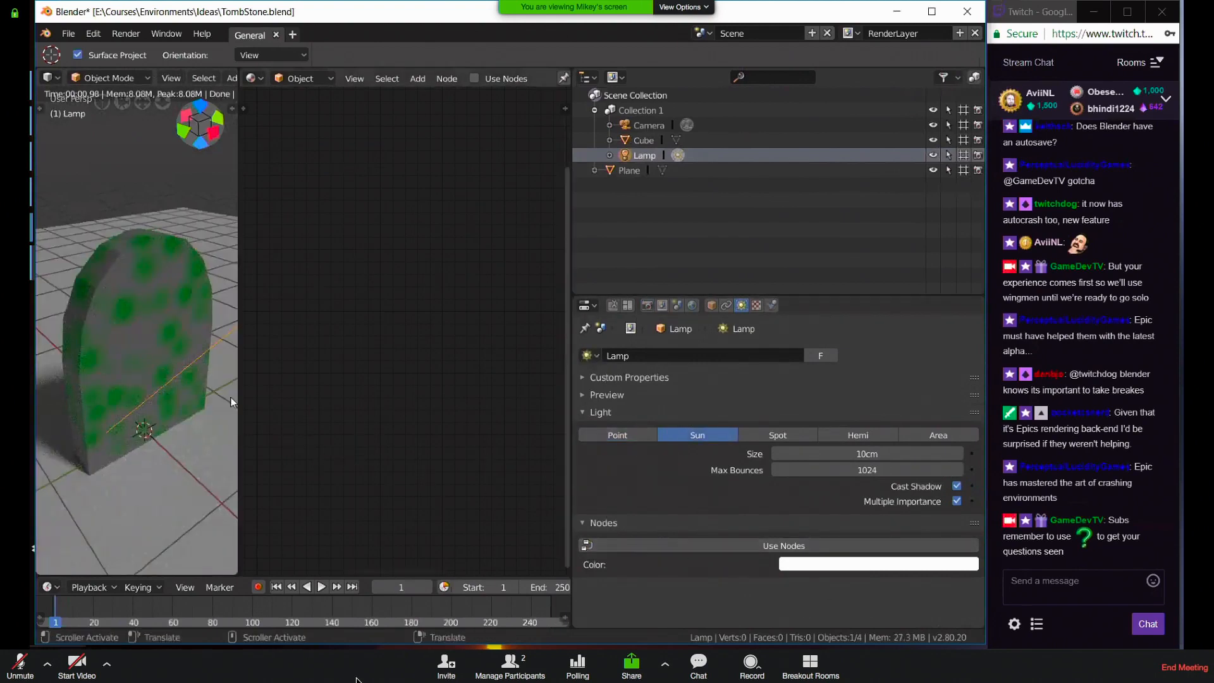
Enable nodes for the sun lamp and set its emission strength to 3
click(727, 546)
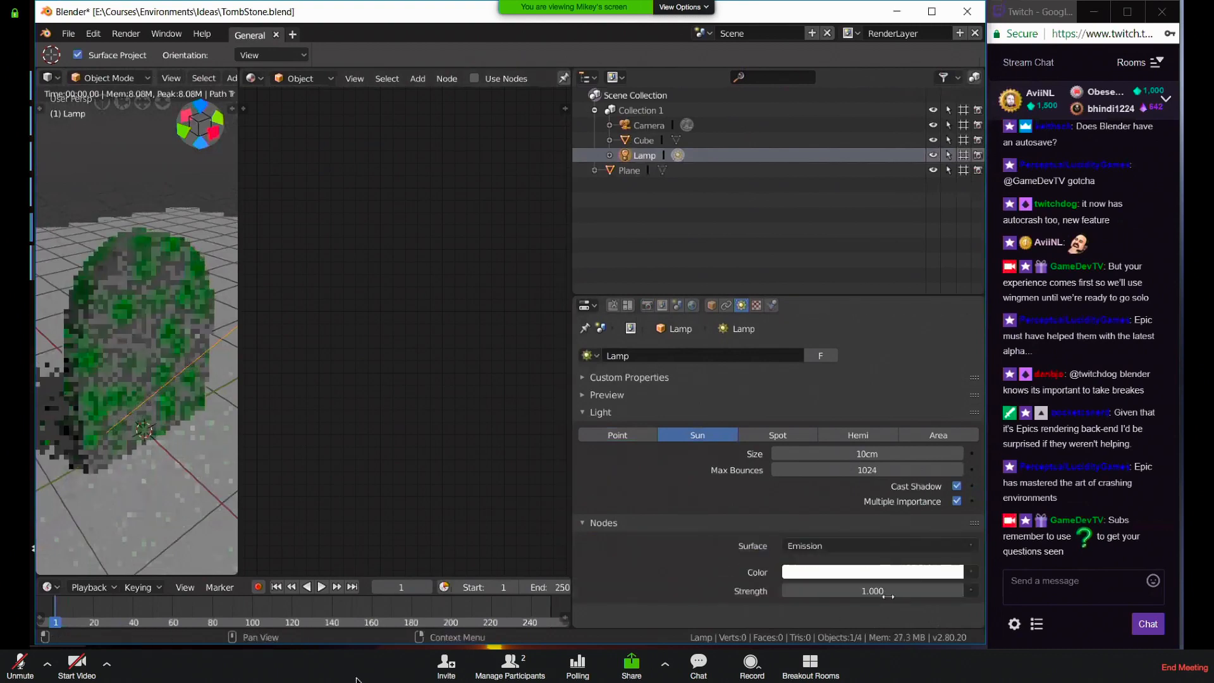
click(885, 594)
text(4)
key(Return)
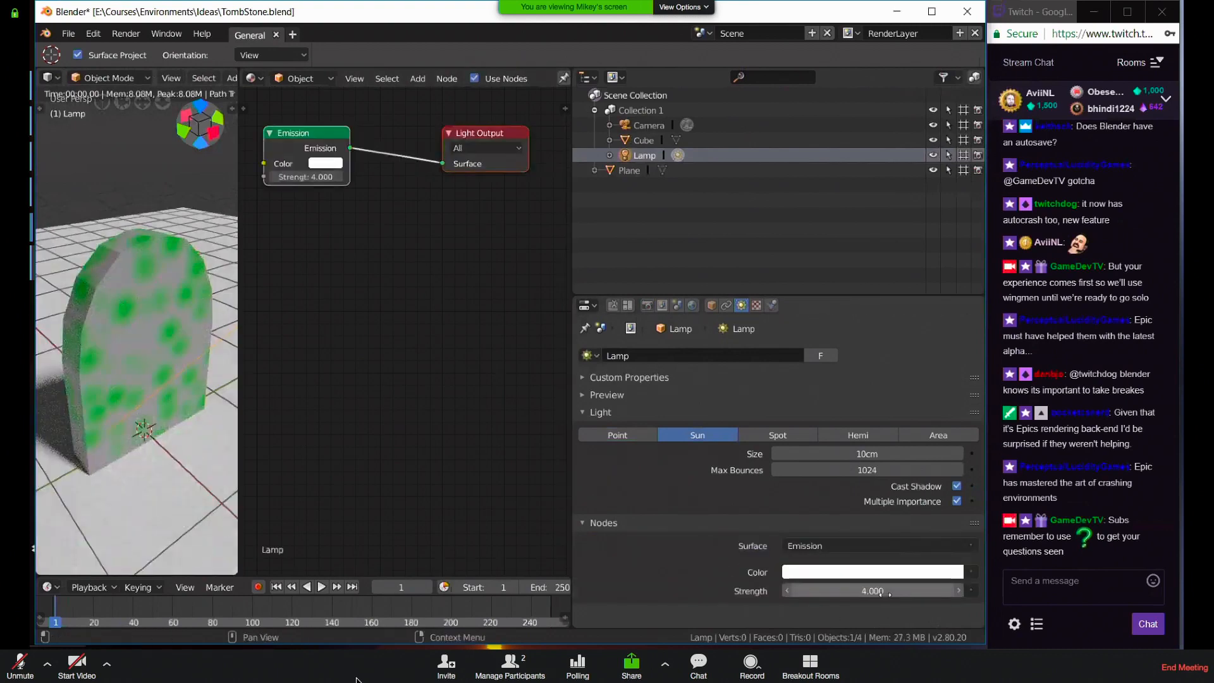
click(865, 593)
text(3)
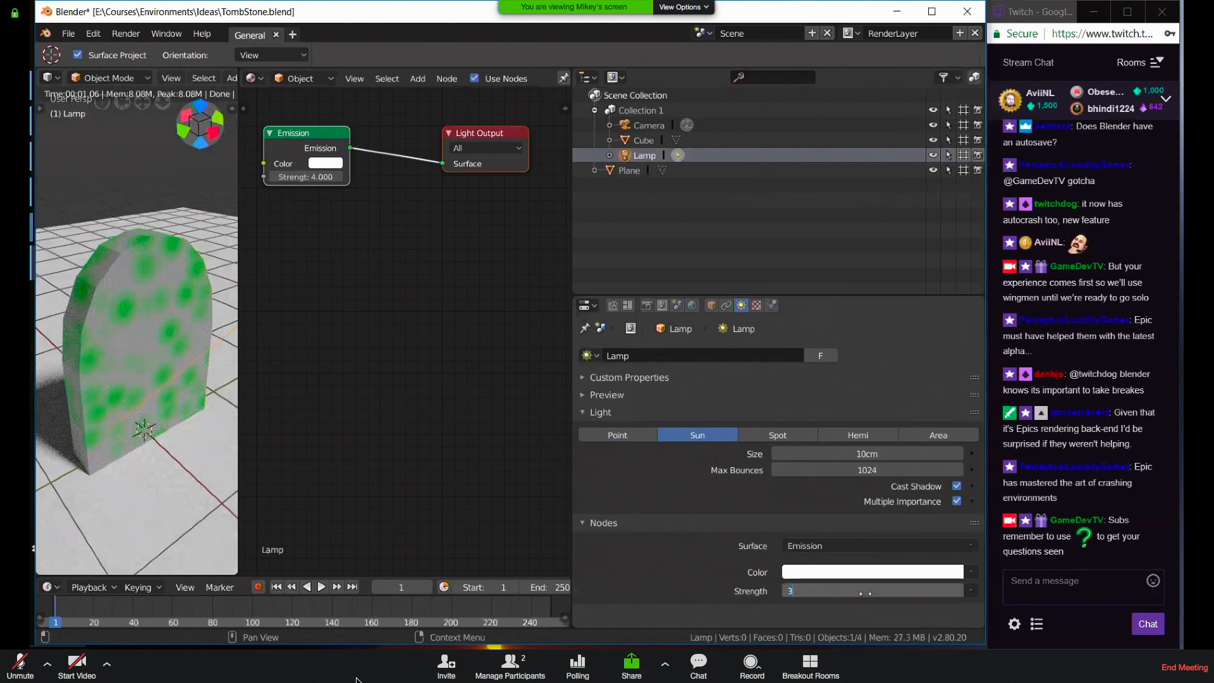
key(Return)
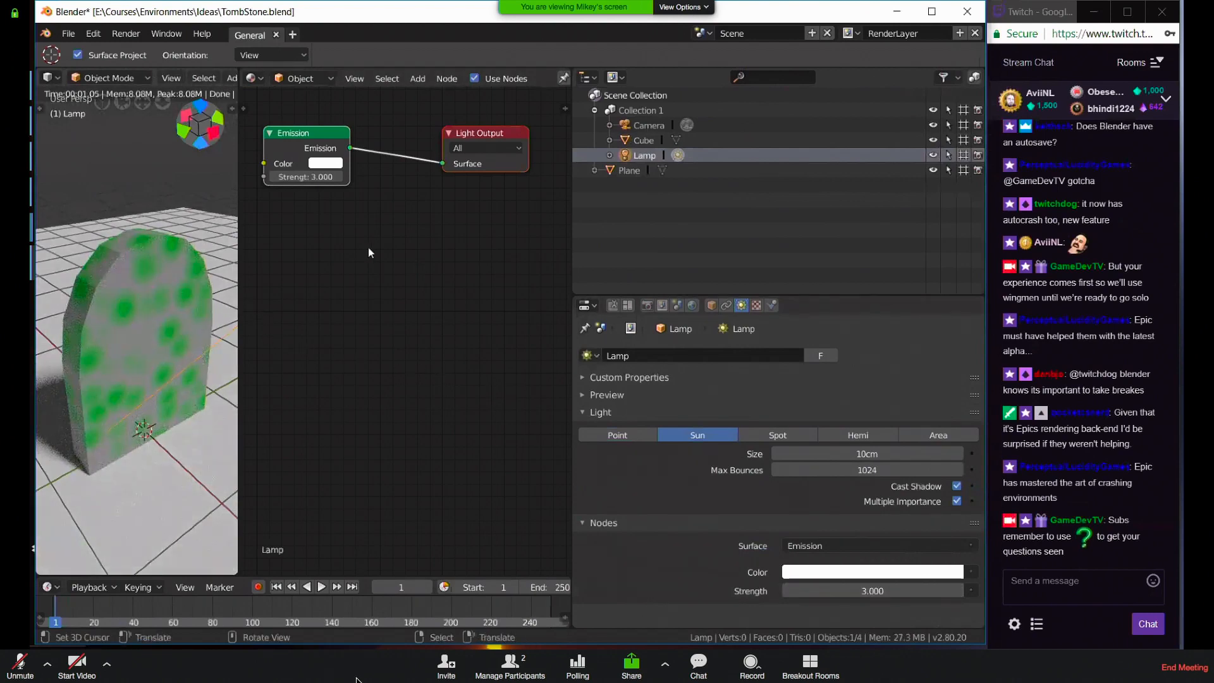
Reselect the tombstone and widen the 3D view for a closer look at its material
right_click(157, 308)
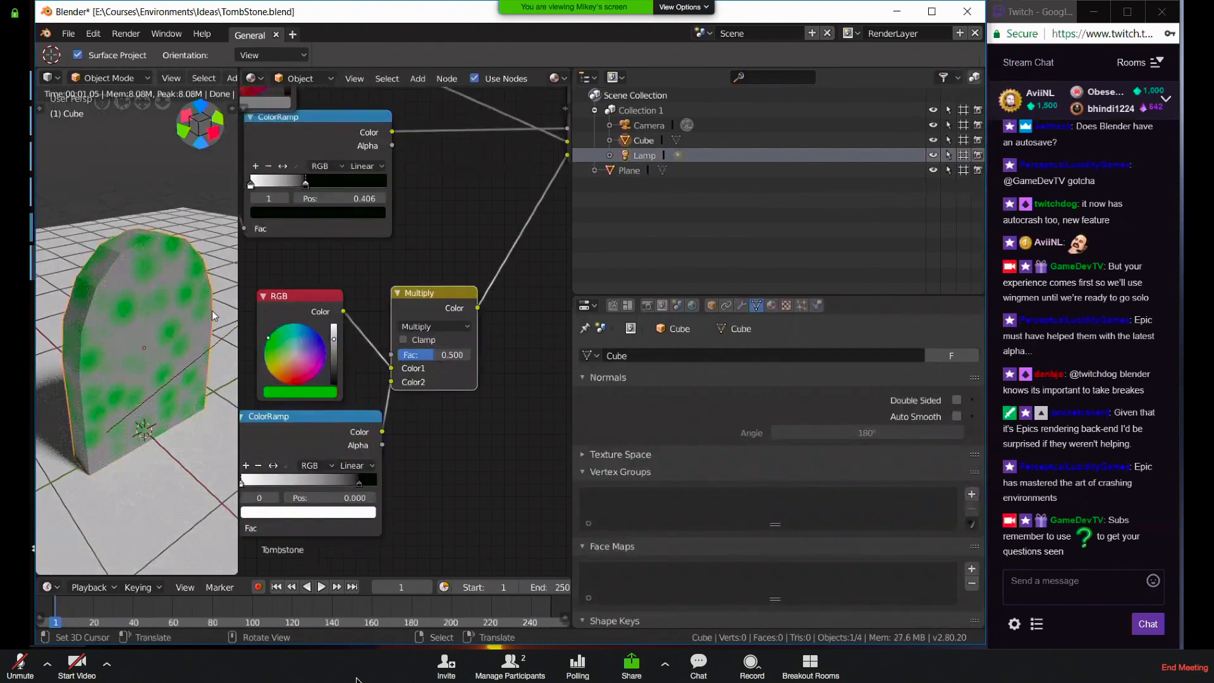
drag(241, 320, 345, 333)
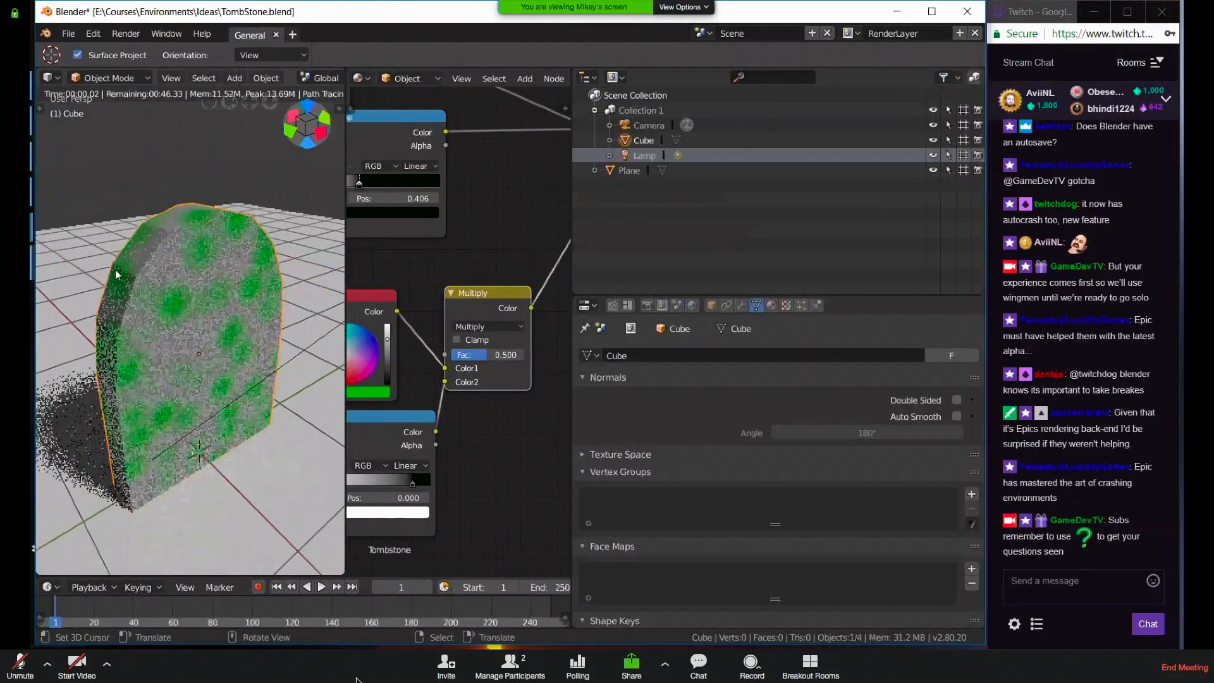
scroll(123, 288, up, 3)
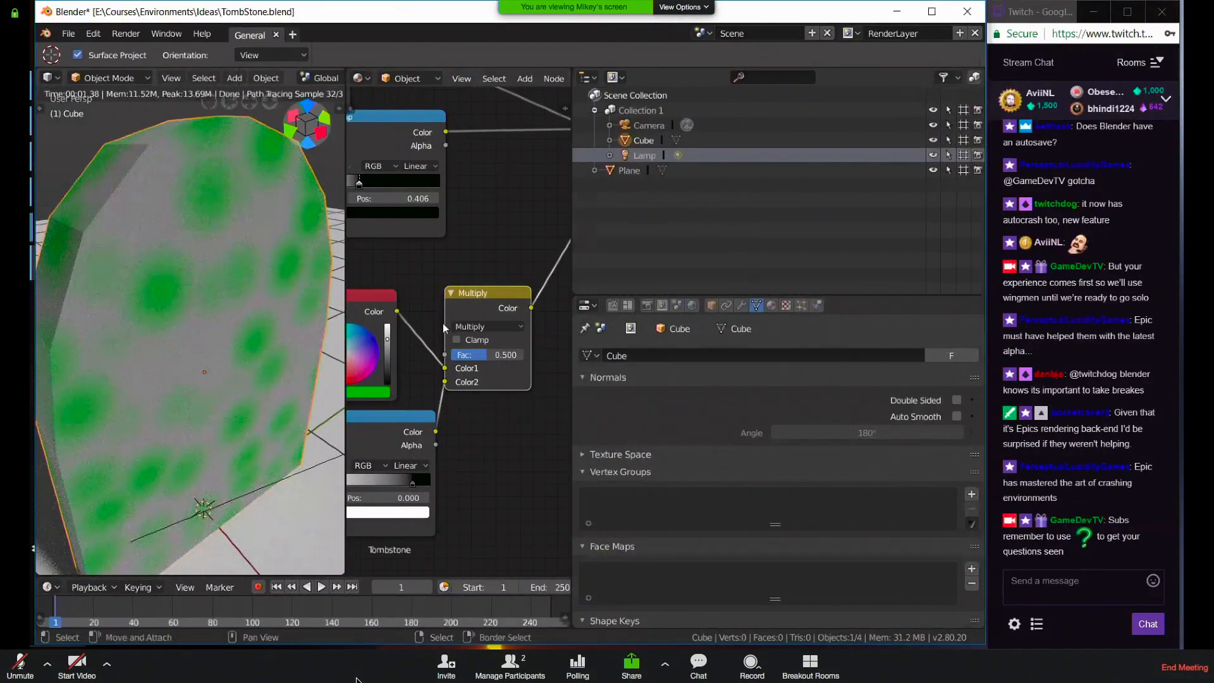
Widen the node editor and move the Material Output and Principled BSDF nodes farther from the first Mix node
scroll(476, 330, down, 1)
scroll(487, 331, down, 4)
middle_drag(423, 427, 348, 437)
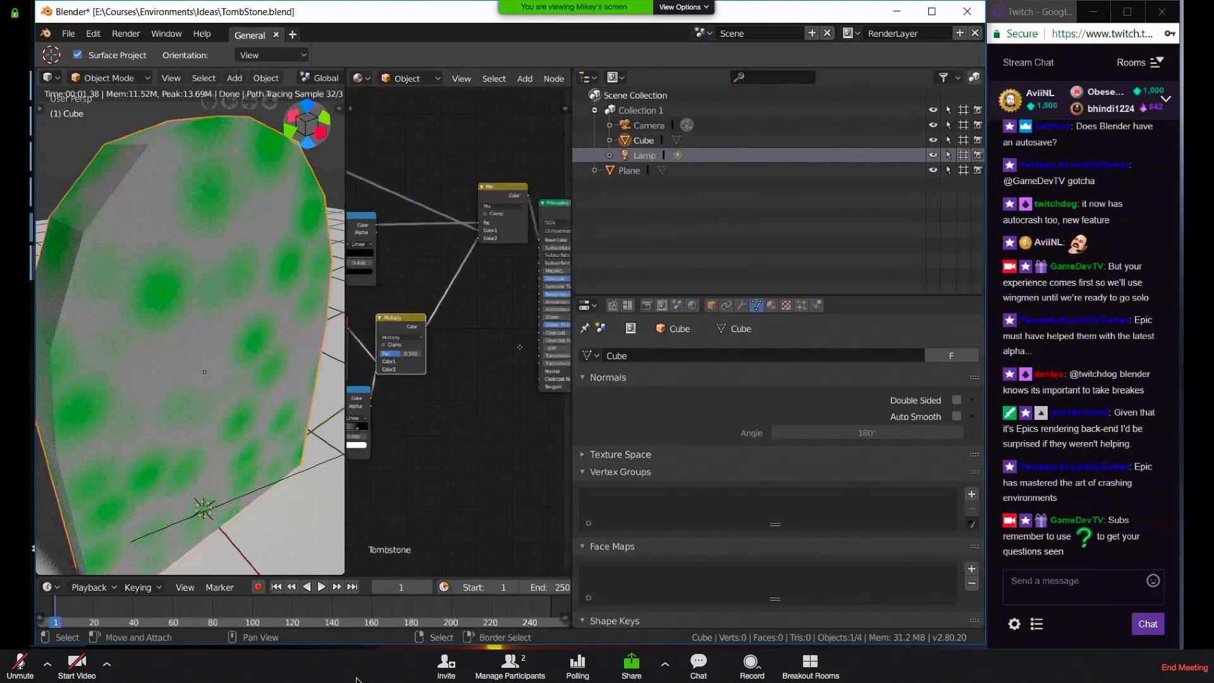
middle_drag(569, 437, 439, 446)
scroll(448, 453, up, 3)
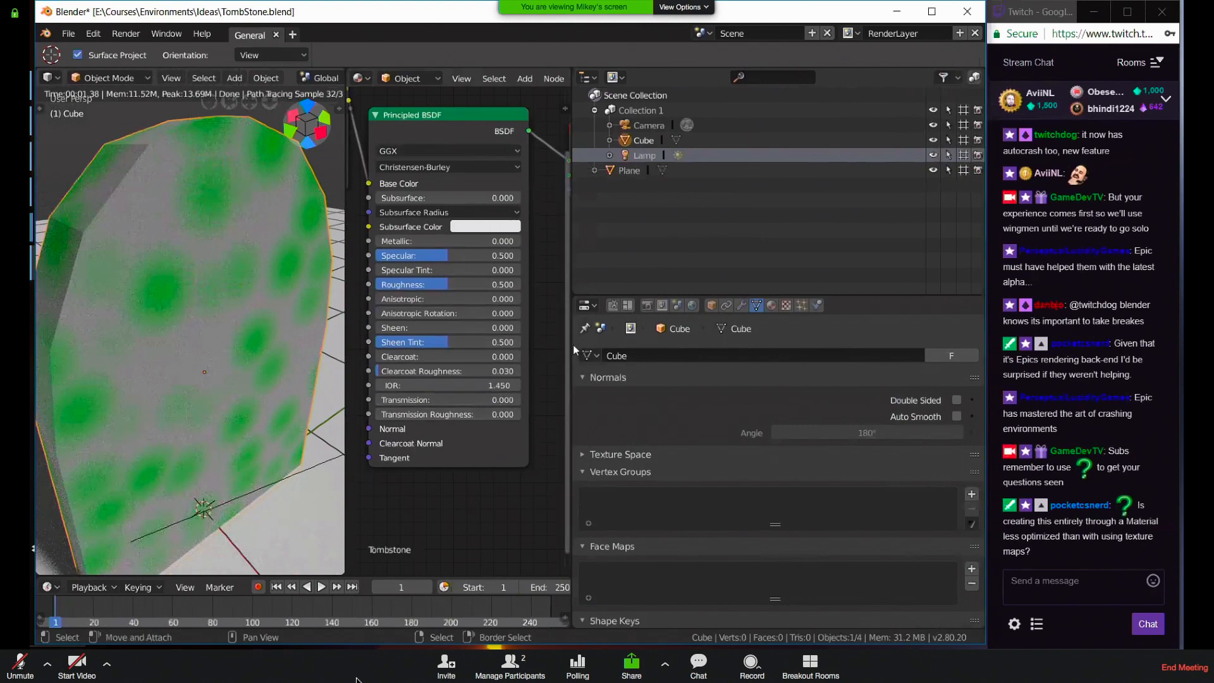
drag(572, 345, 842, 365)
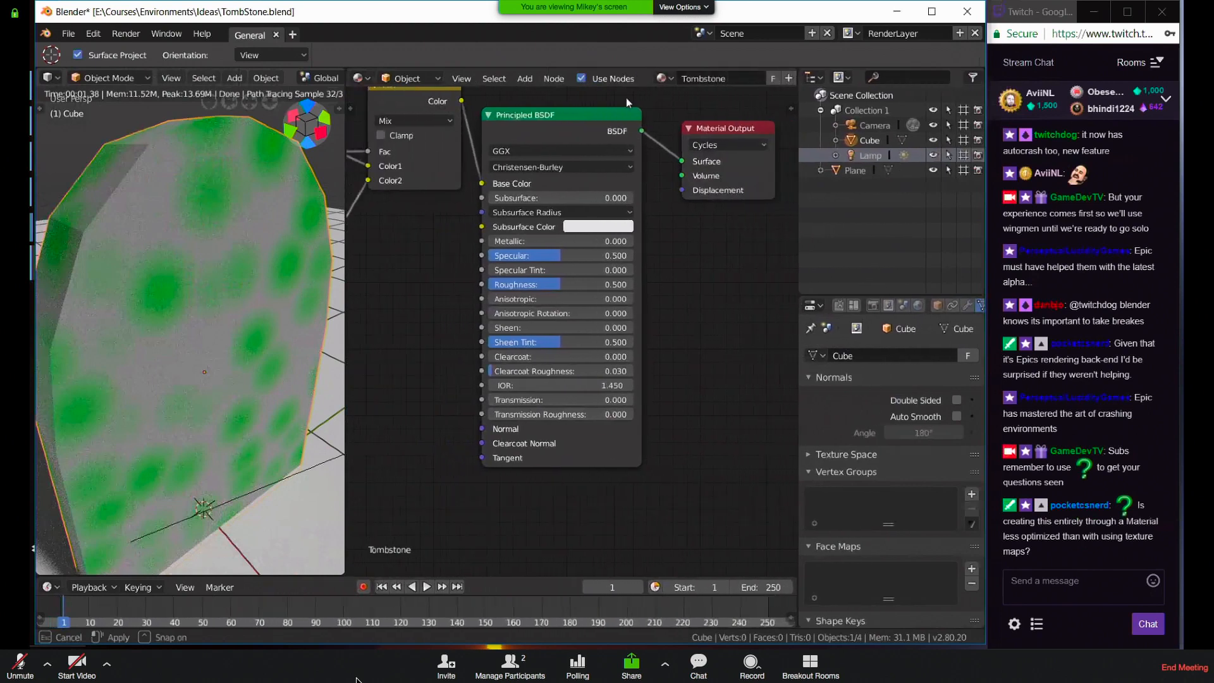
drag(658, 121, 818, 112)
drag(694, 117, 728, 119)
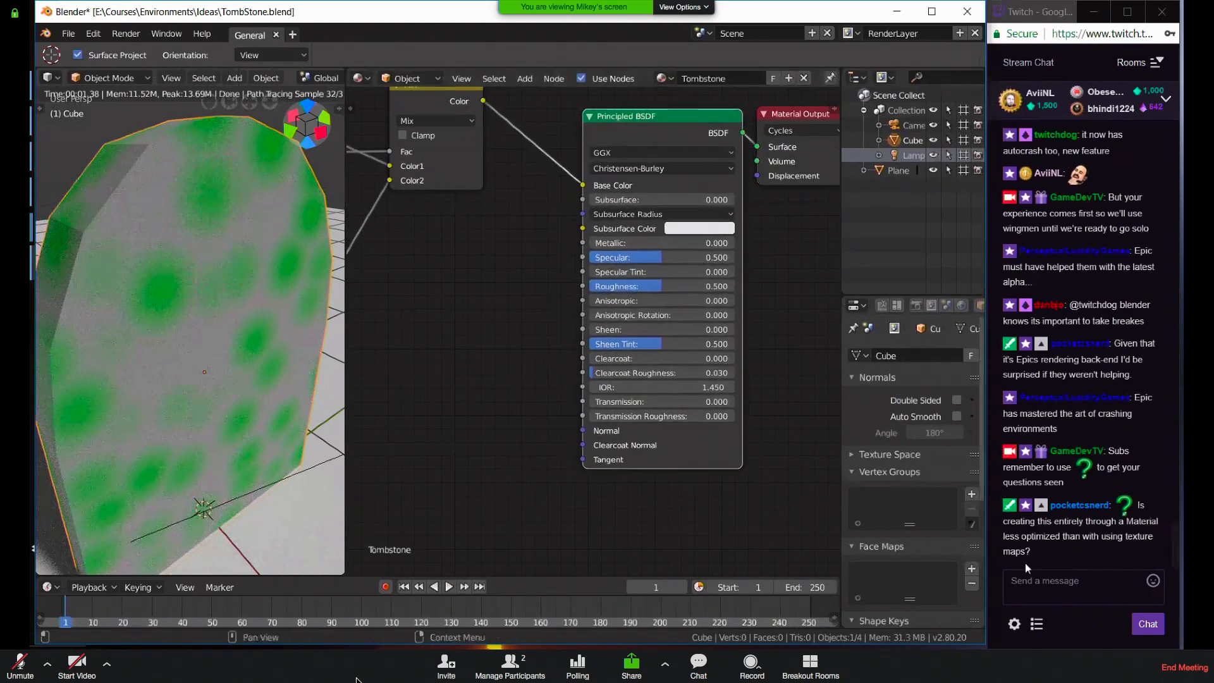
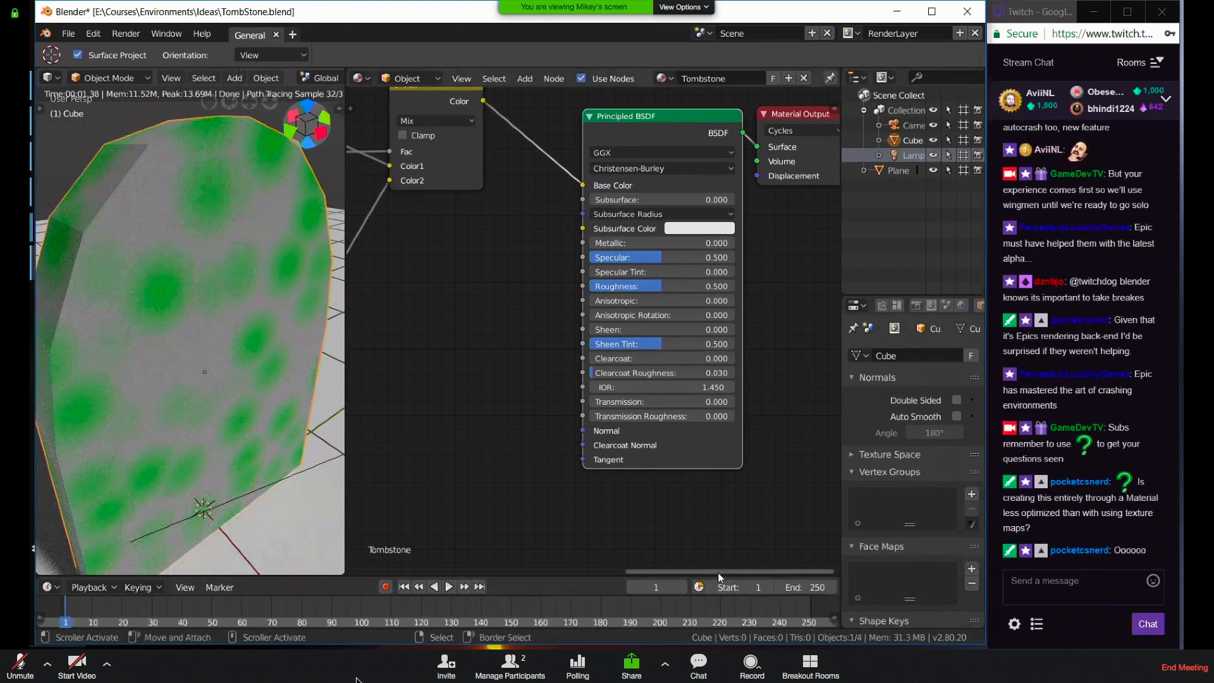
Shift the Voronoi ColorRamp away from its texture node, compare moss coverage at different black stop positions, and settle the stop at about 0.428
drag(719, 572, 486, 554)
drag(582, 211, 682, 225)
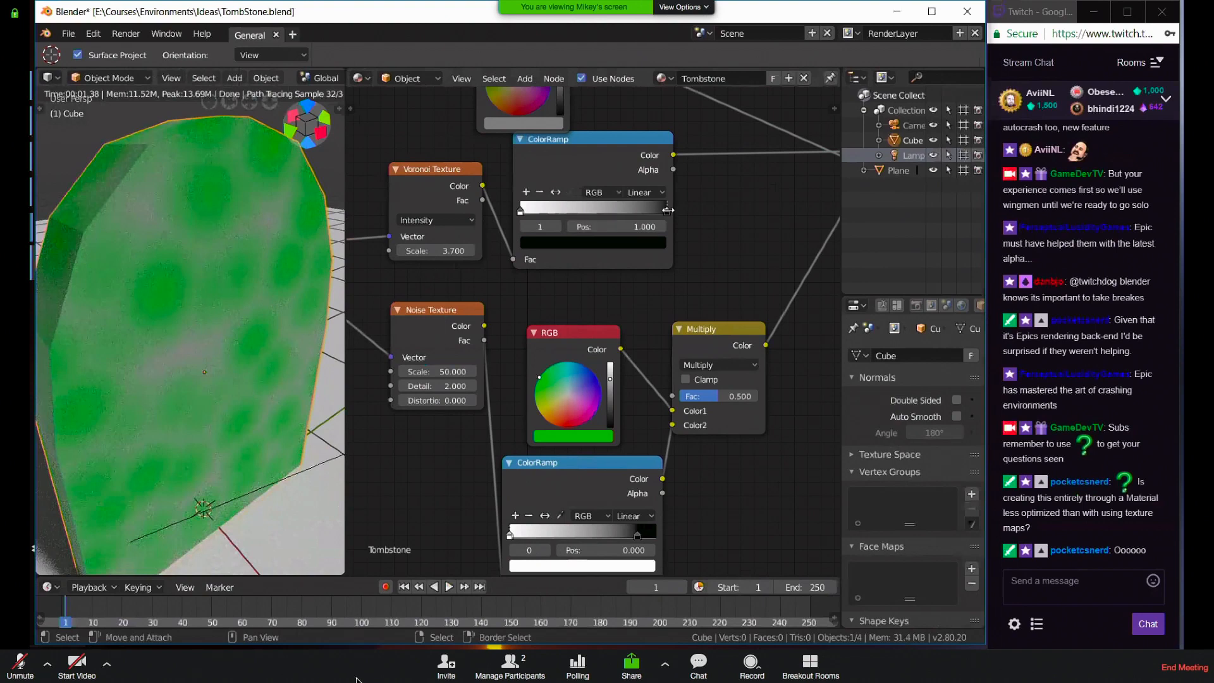
drag(670, 215, 625, 213)
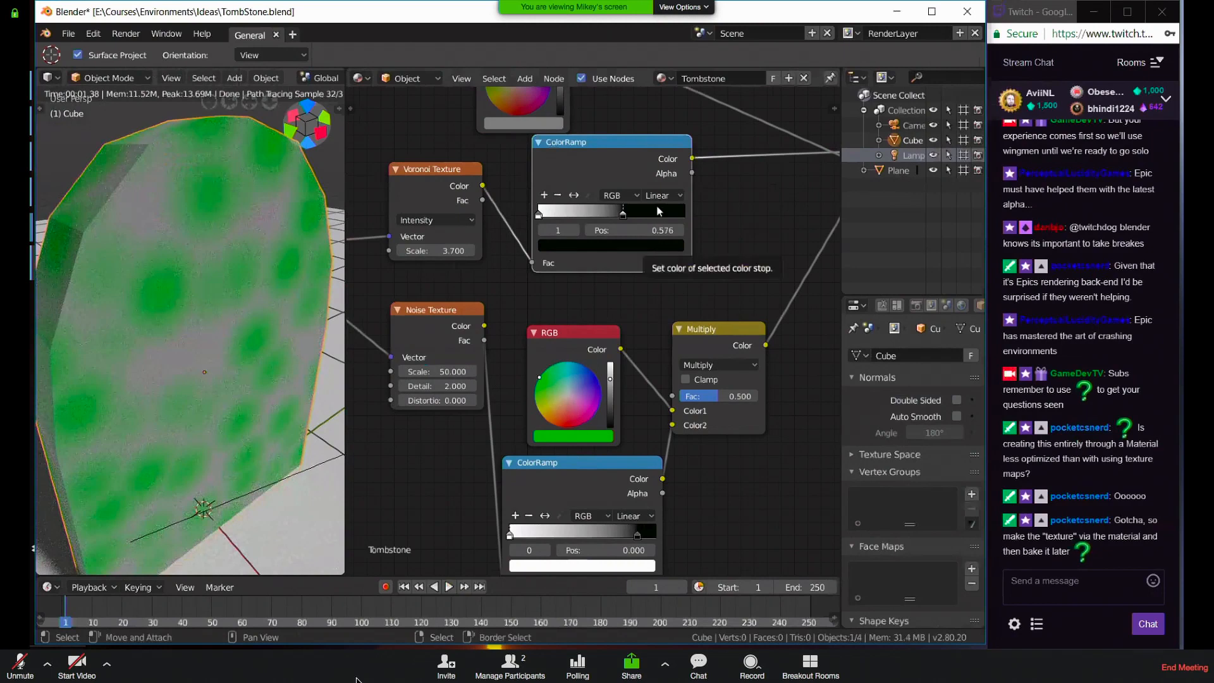
drag(614, 217, 675, 222)
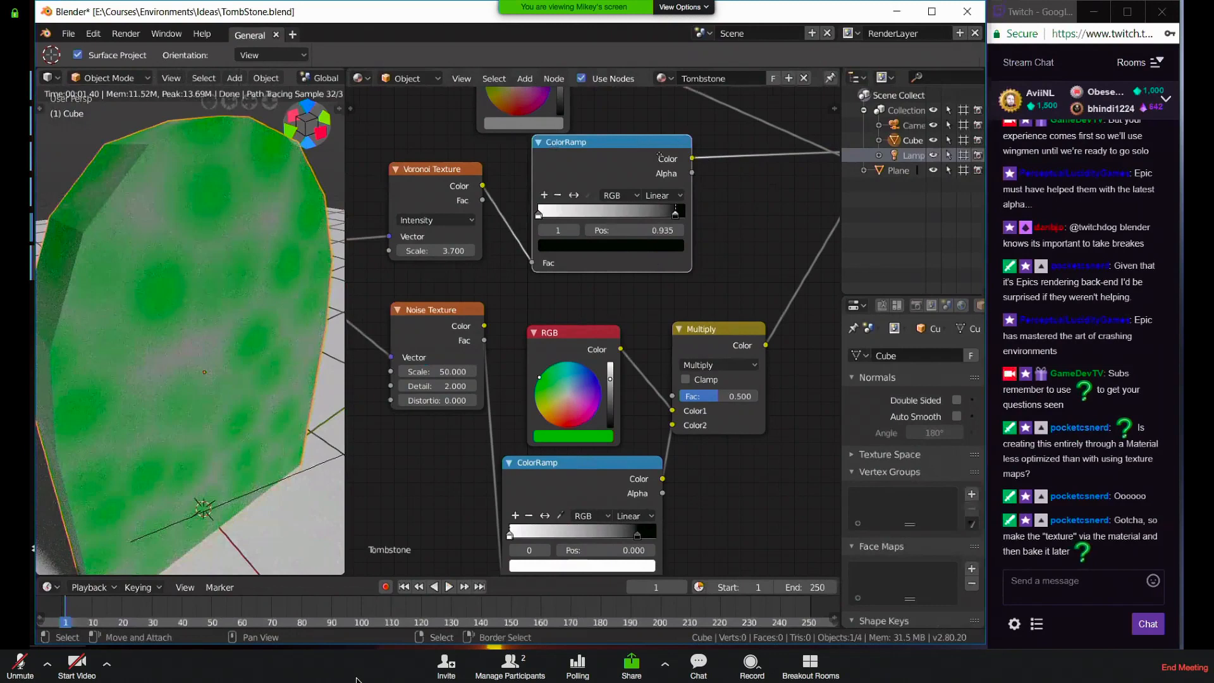
drag(659, 155, 682, 165)
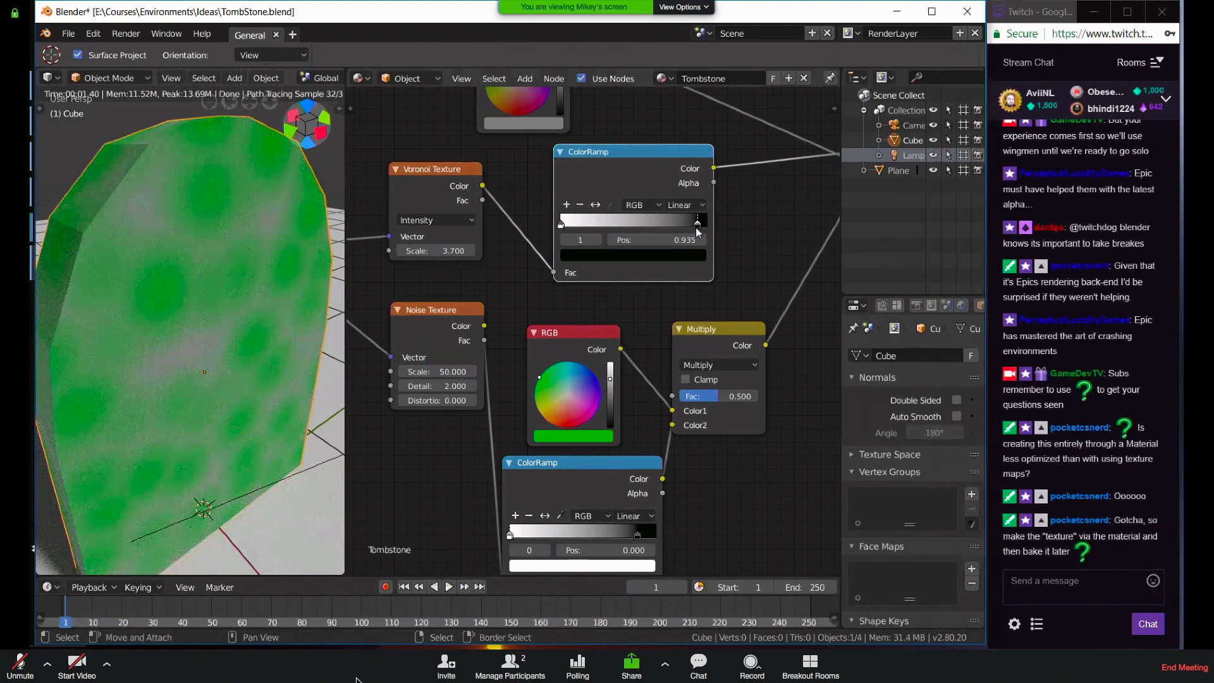
drag(697, 225, 620, 228)
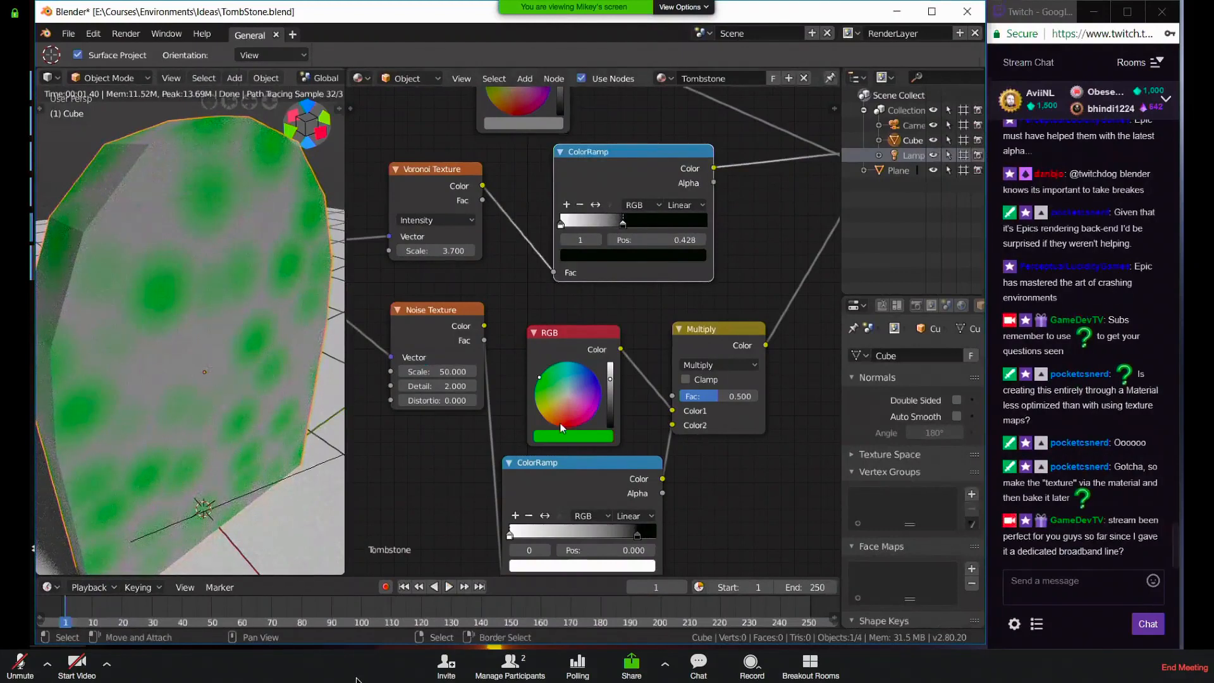
Connect the noise ColorRamp's Color output to the Principled BSDF's Normal input and inspect the tombstone's surface
middle_drag(778, 471, 619, 483)
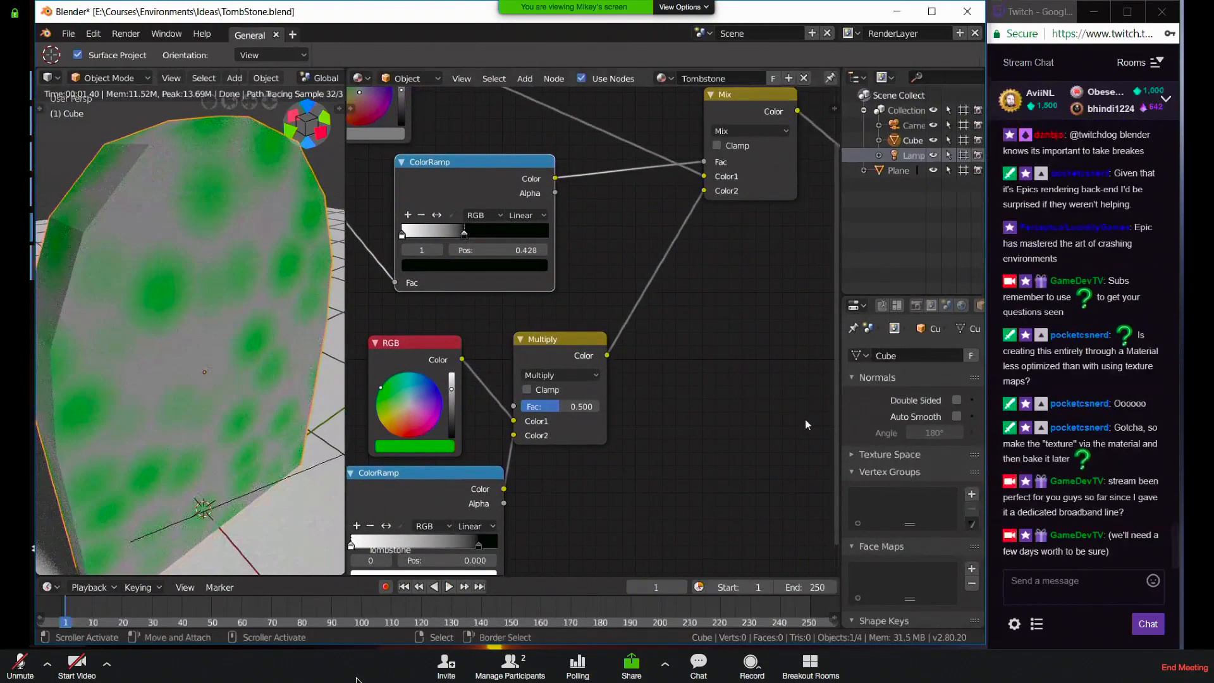
scroll(761, 408, down, 1)
scroll(759, 403, down, 1)
middle_drag(759, 403, 593, 397)
middle_drag(631, 371, 670, 288)
middle_drag(524, 362, 559, 406)
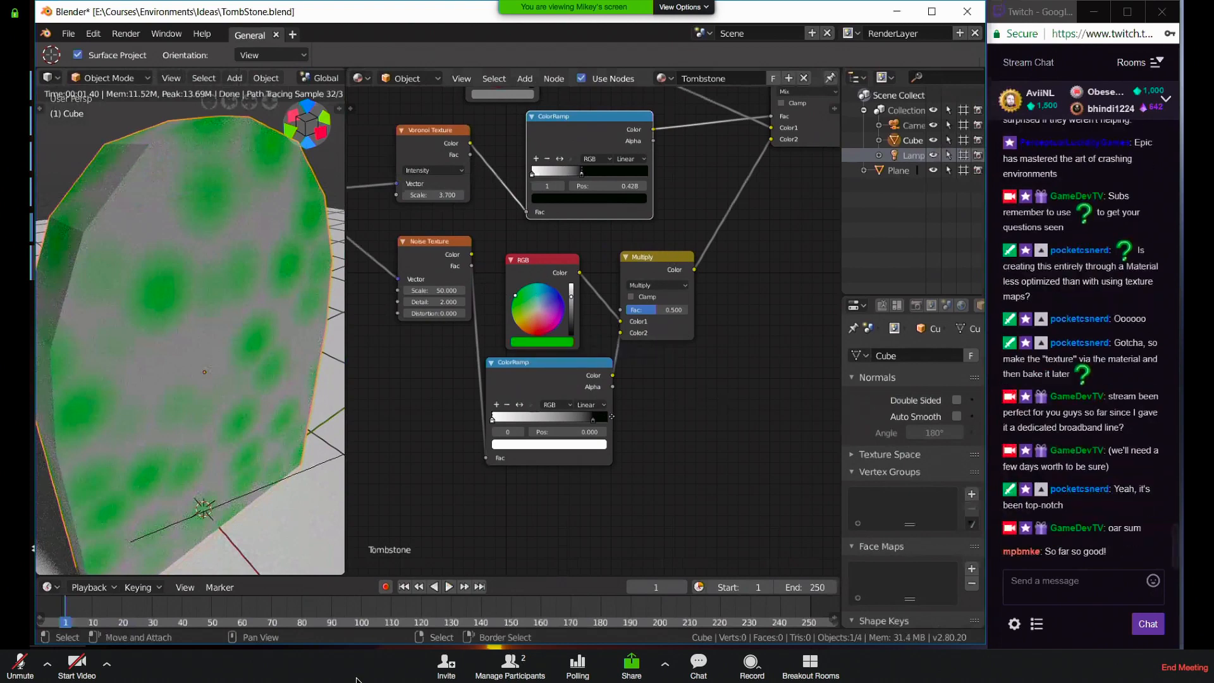
middle_drag(609, 379, 453, 422)
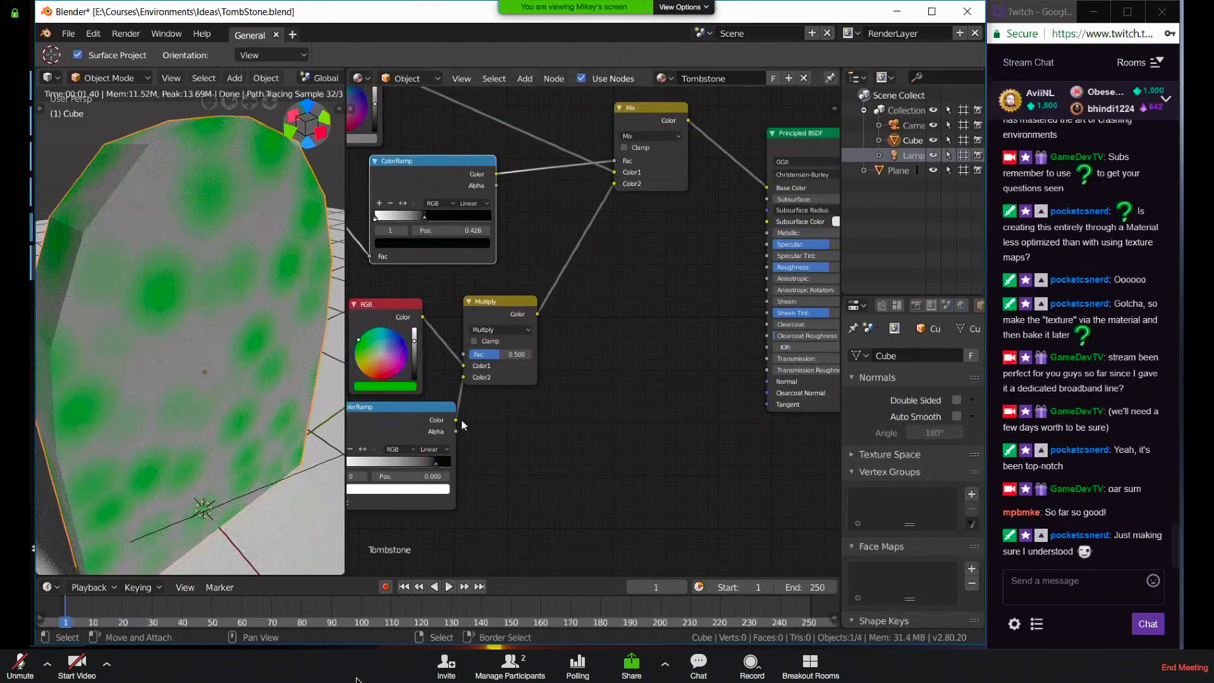
drag(455, 420, 771, 382)
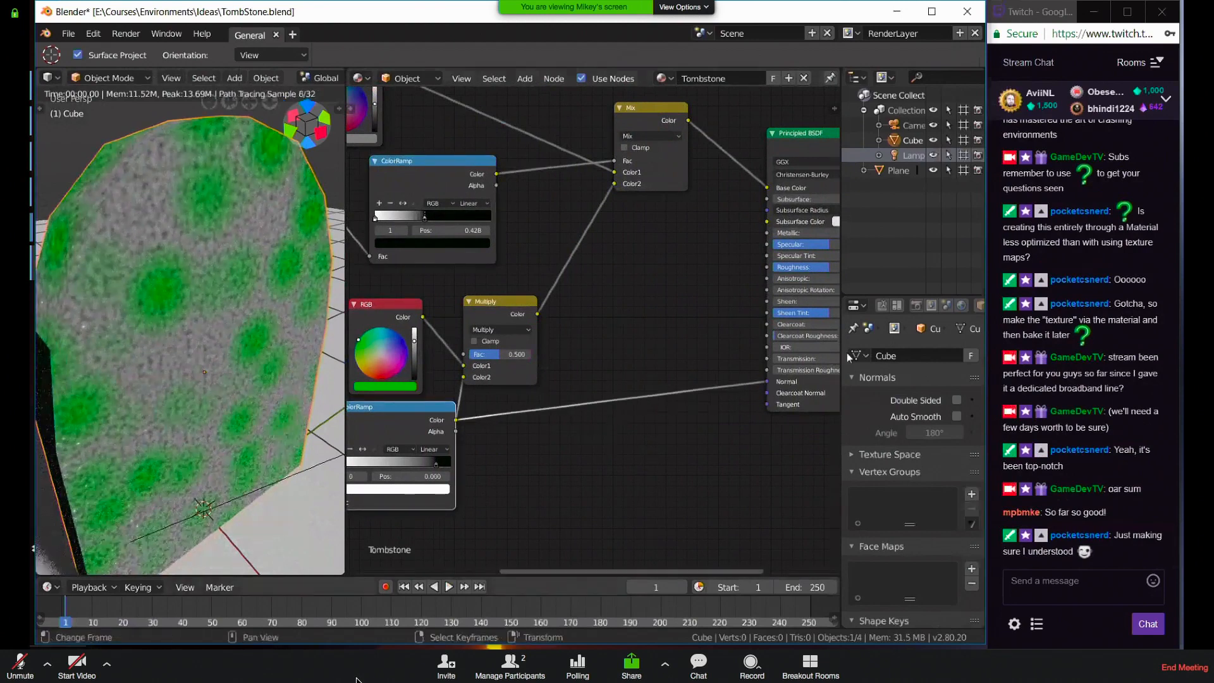
mouse_move(287, 314)
middle_down()
mouse_move(208, 342)
mouse_move(253, 360)
middle_up()
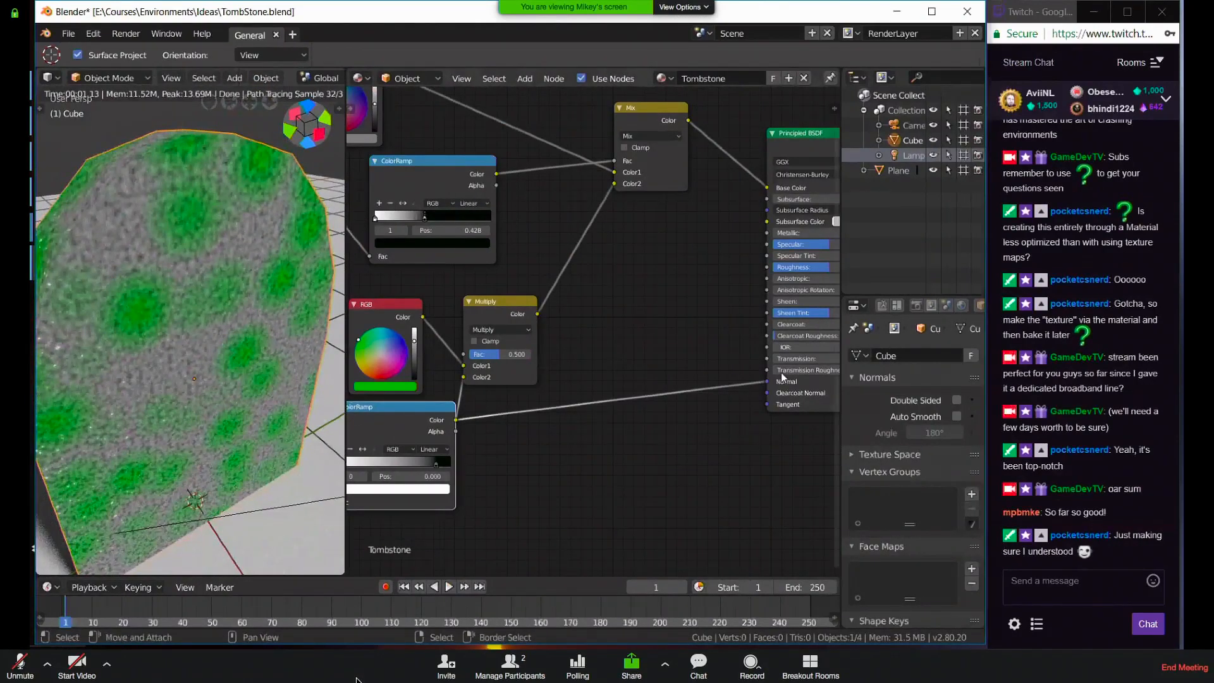
scroll(786, 419, up, 5)
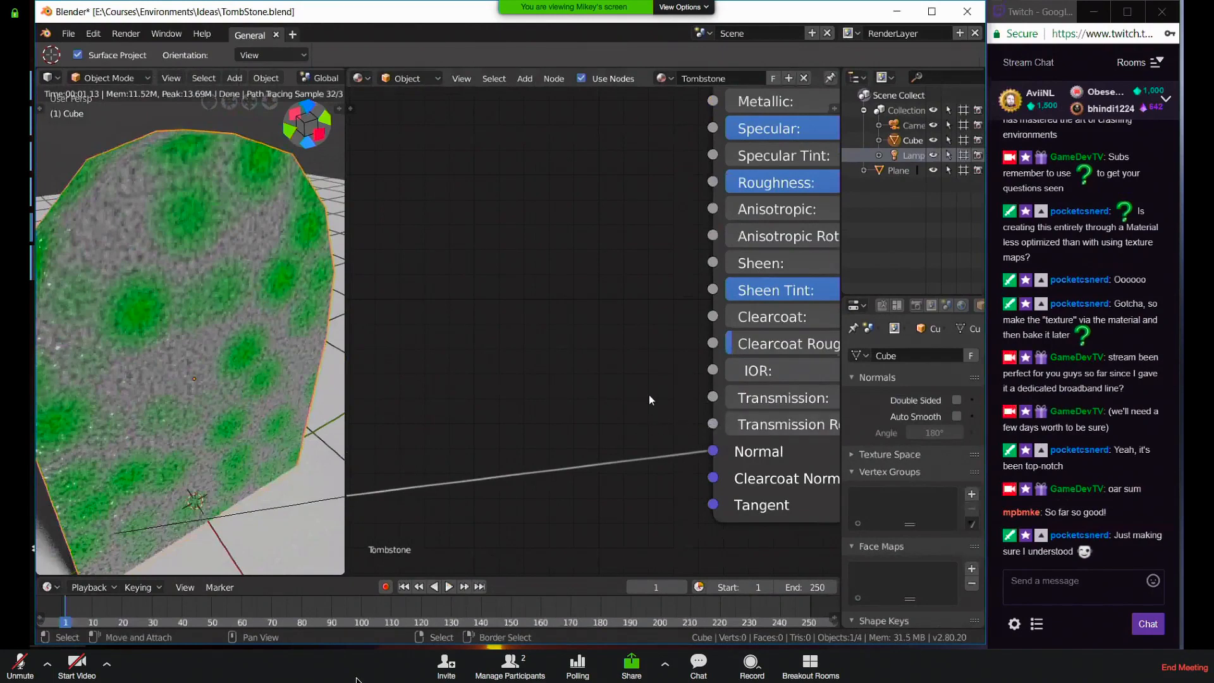
scroll(650, 396, down, 4)
scroll(614, 268, up, 5)
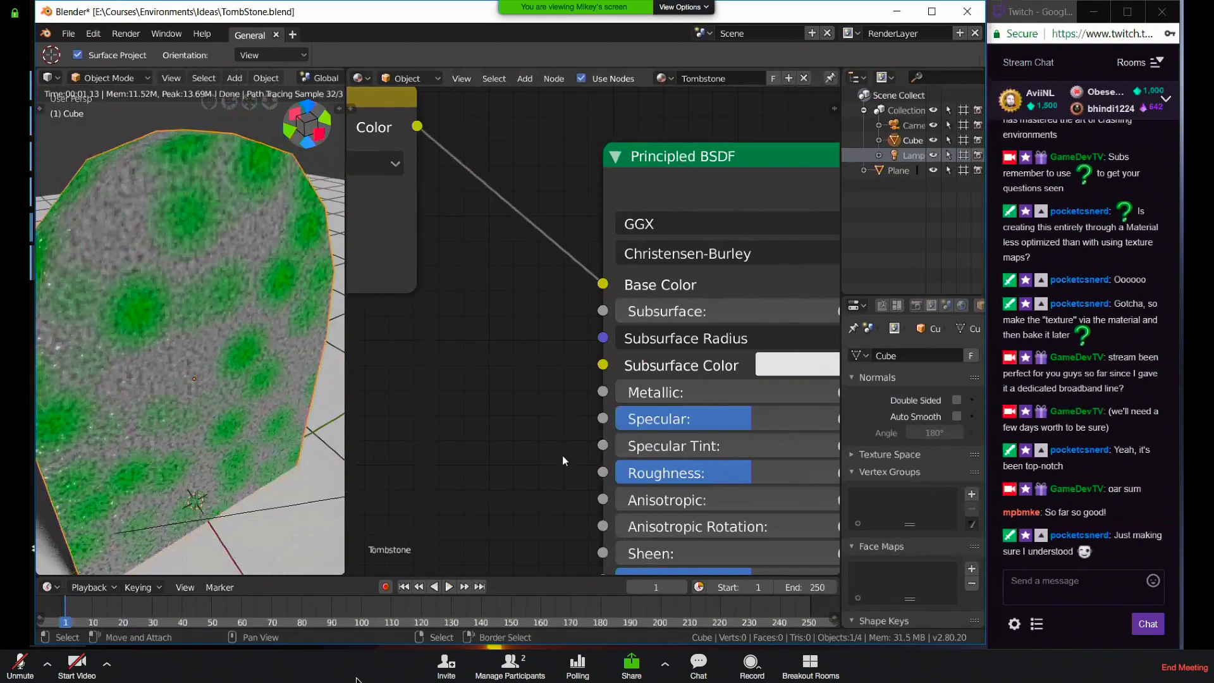
Add a Bump node and insert it on the link between the noise ColorRamp and the Principled BSDF's Normal input
scroll(500, 371, down, 1)
middle_drag(574, 393, 697, 275)
scroll(565, 372, down, 2)
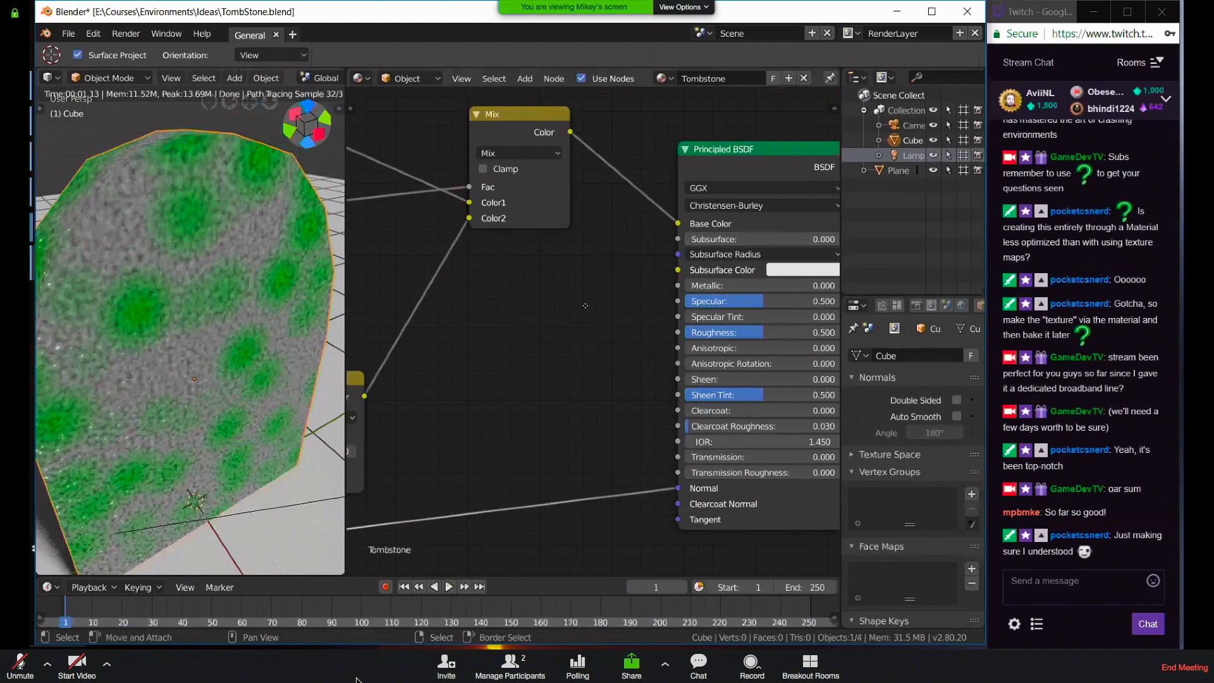
middle_drag(692, 166, 821, 88)
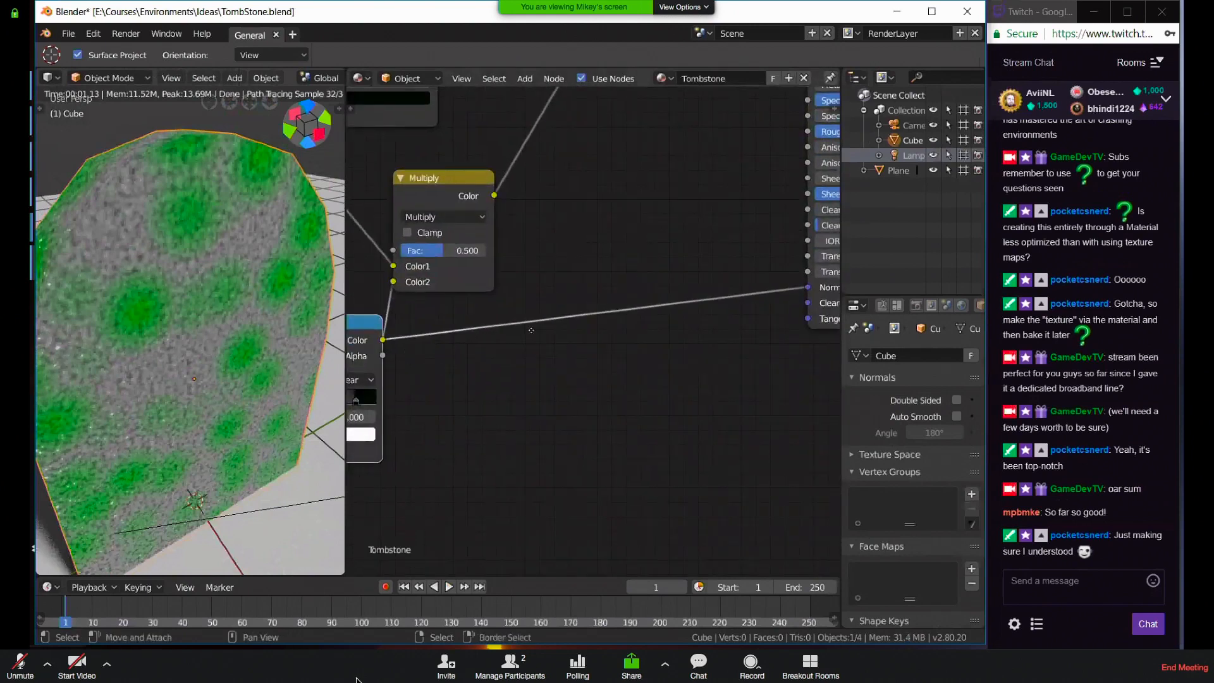
middle_drag(351, 333, 545, 304)
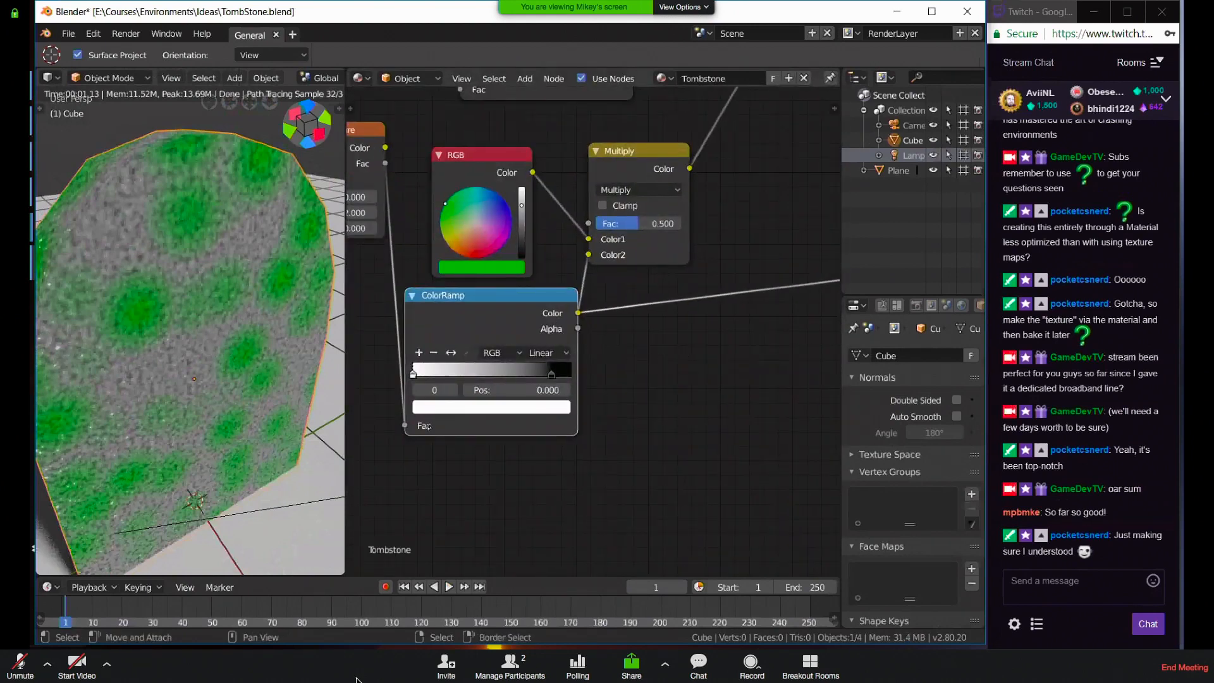
middle_drag(528, 233, 746, 319)
middle_drag(452, 389, 523, 342)
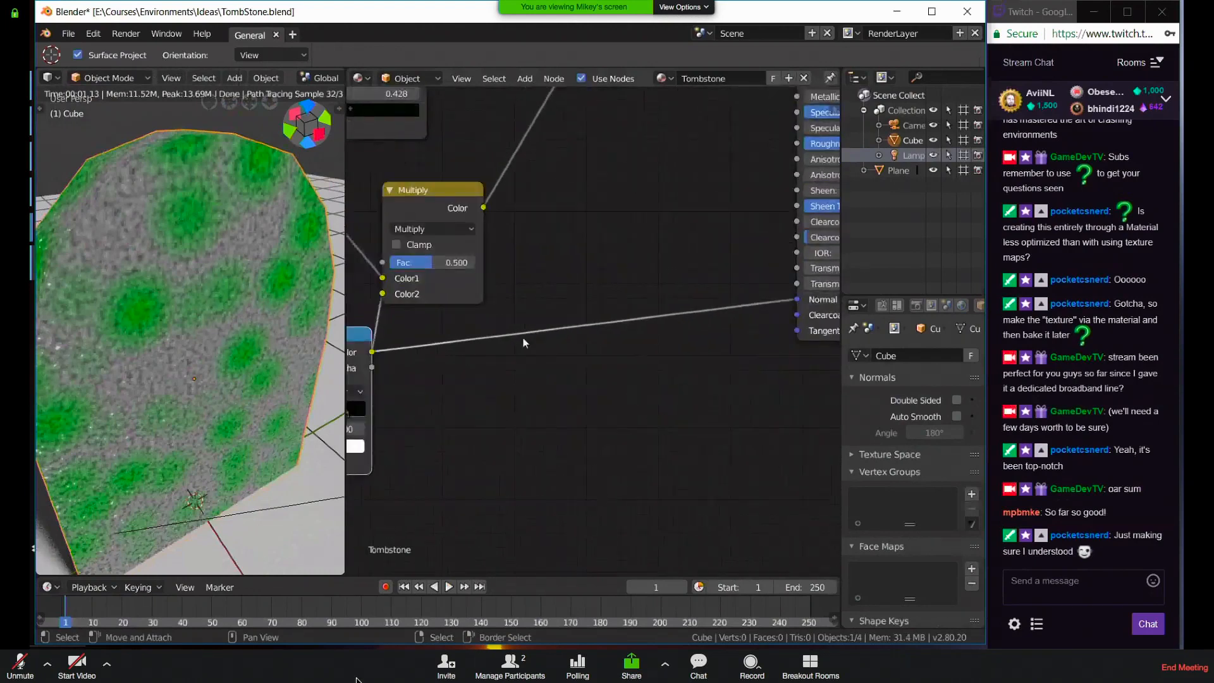
key(shift+a)
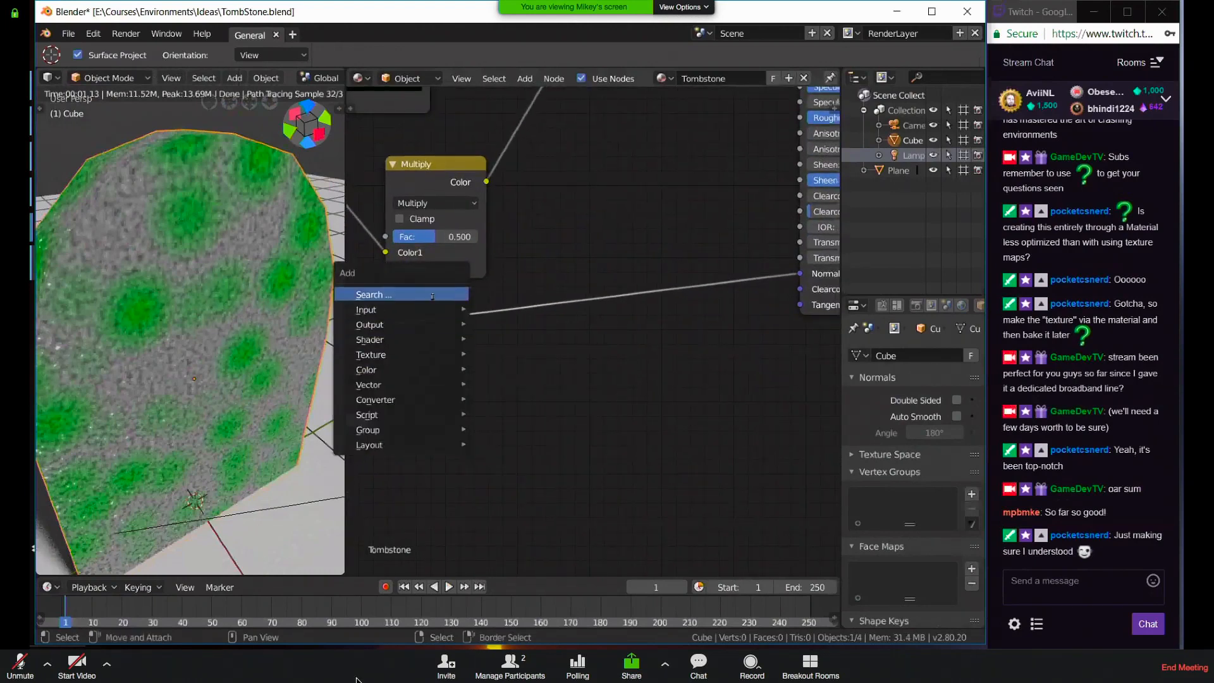
click(433, 295)
text(bump)
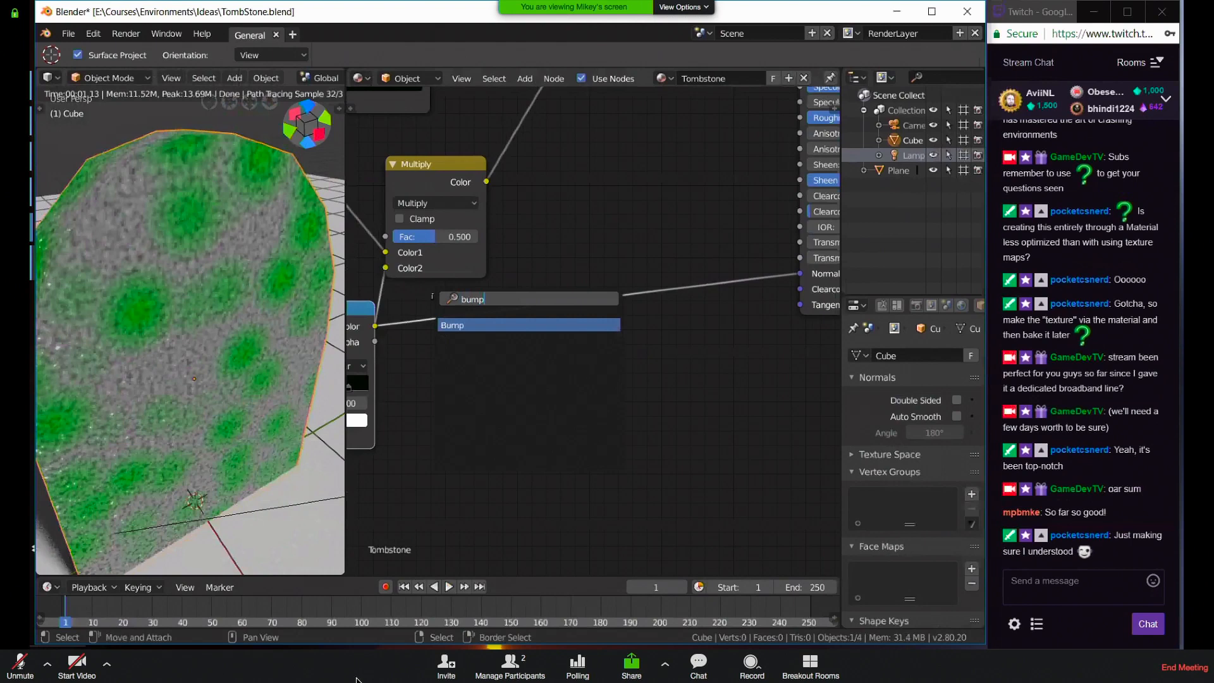
key(Return)
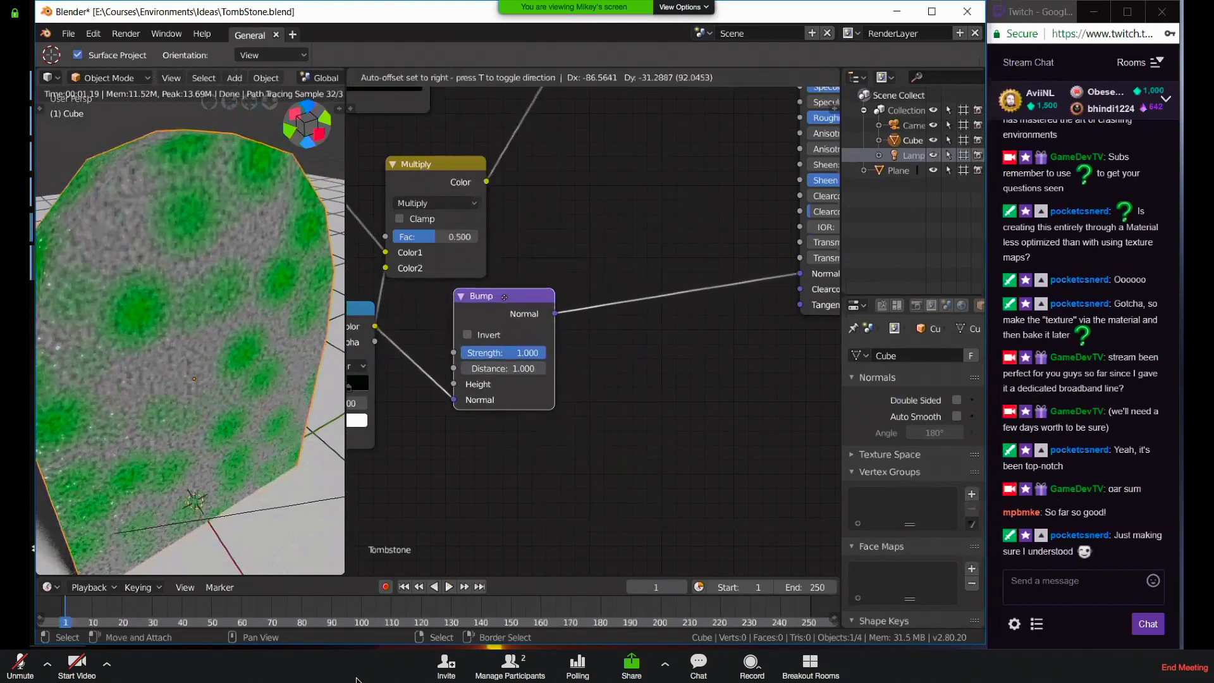
click(511, 295)
key(shift+a)
text(nor)
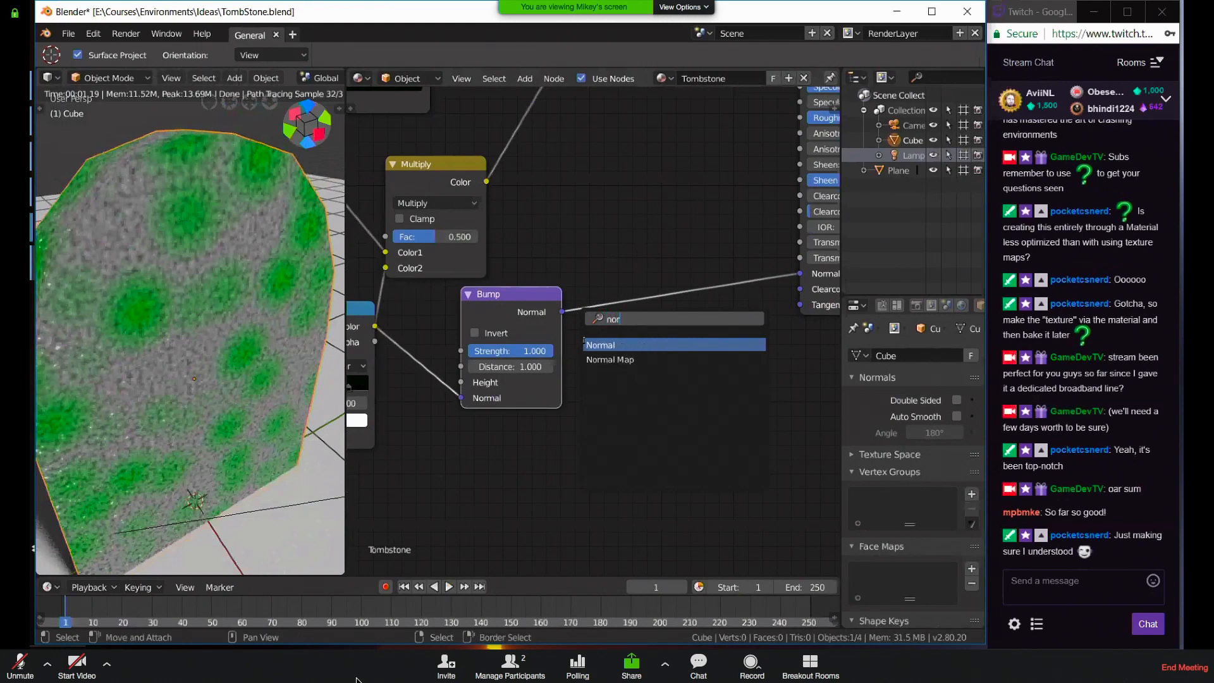
key(Return)
click(609, 349)
key(x)
Add a Normal Map node and insert it on the link between the Bump node and the Principled BSDF
key(shift+a)
click(611, 347)
text(norm)
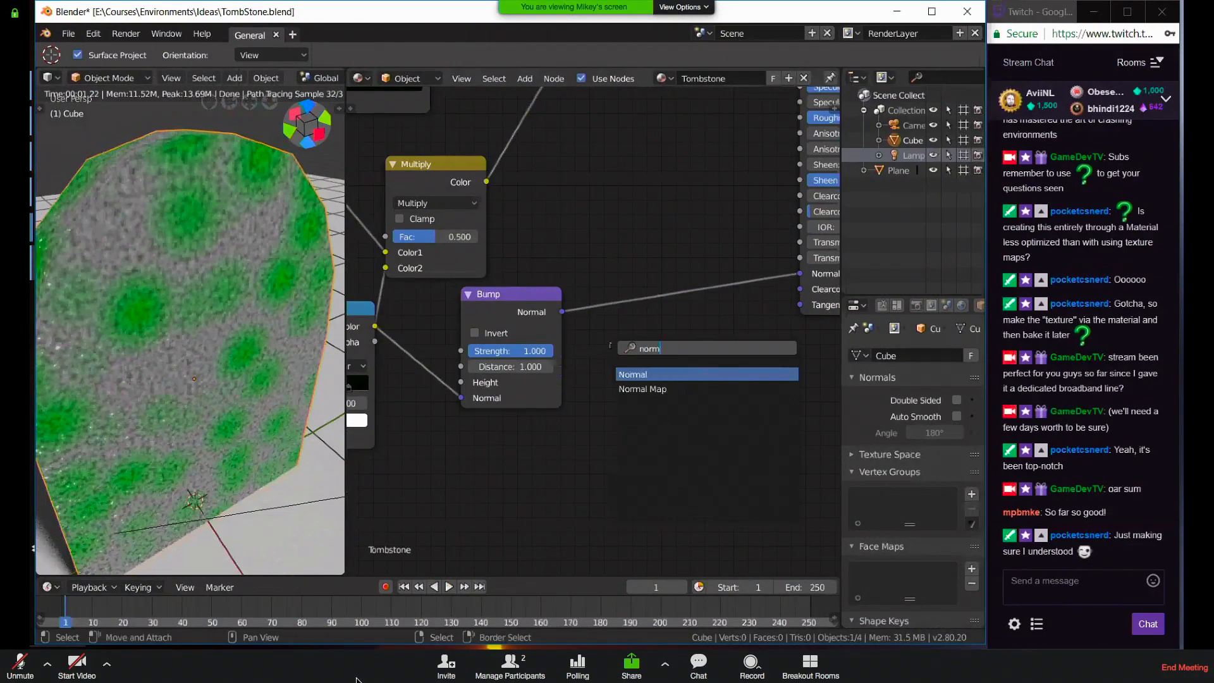
click(635, 389)
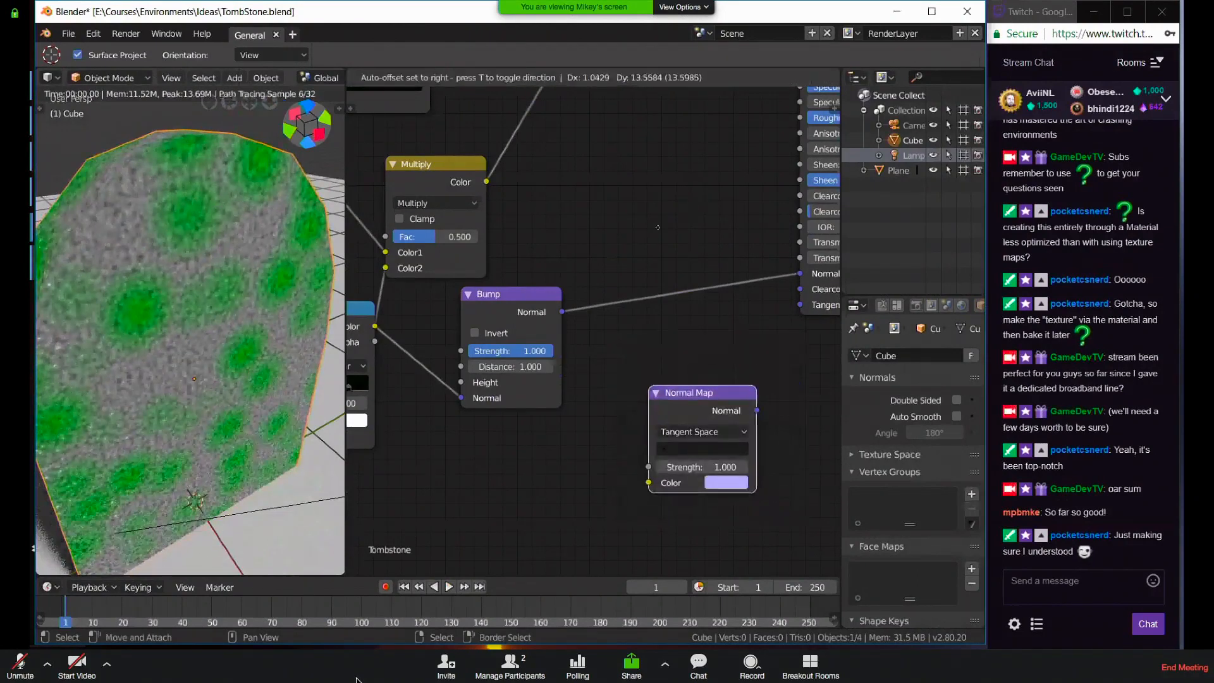
click(620, 282)
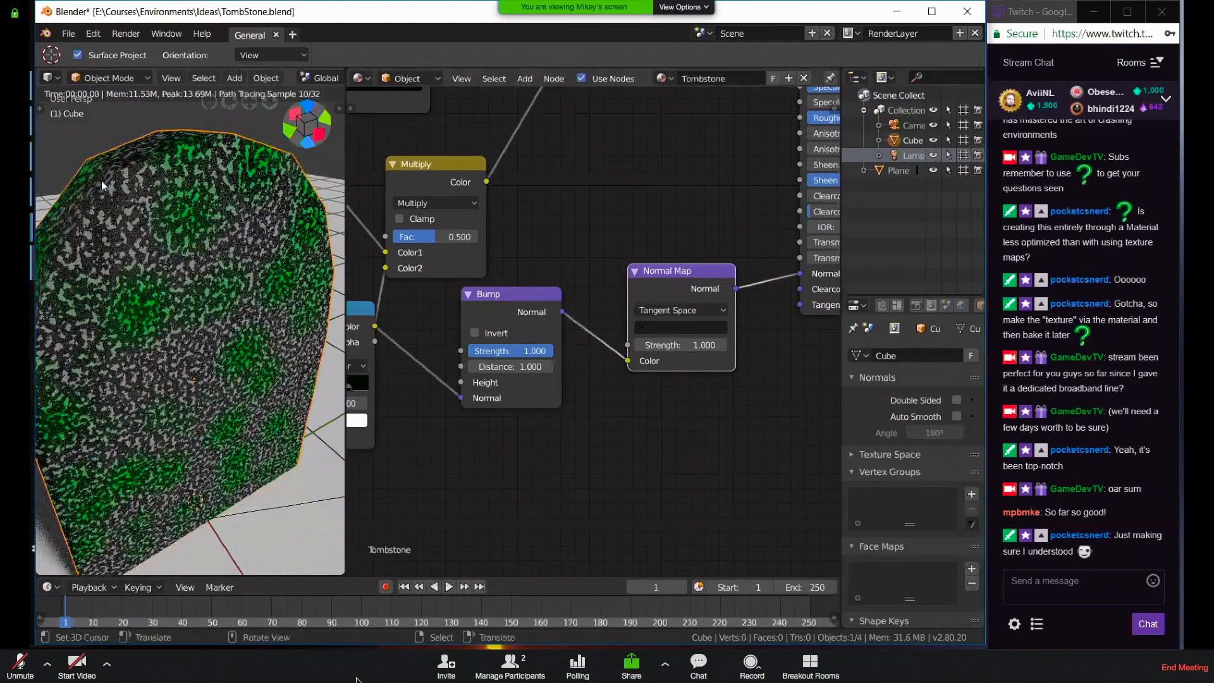
Move the ColorRamp link from the Bump node's Normal input to Height, and set the Bump's distance and strength to 0.2
middle_drag(384, 340, 529, 286)
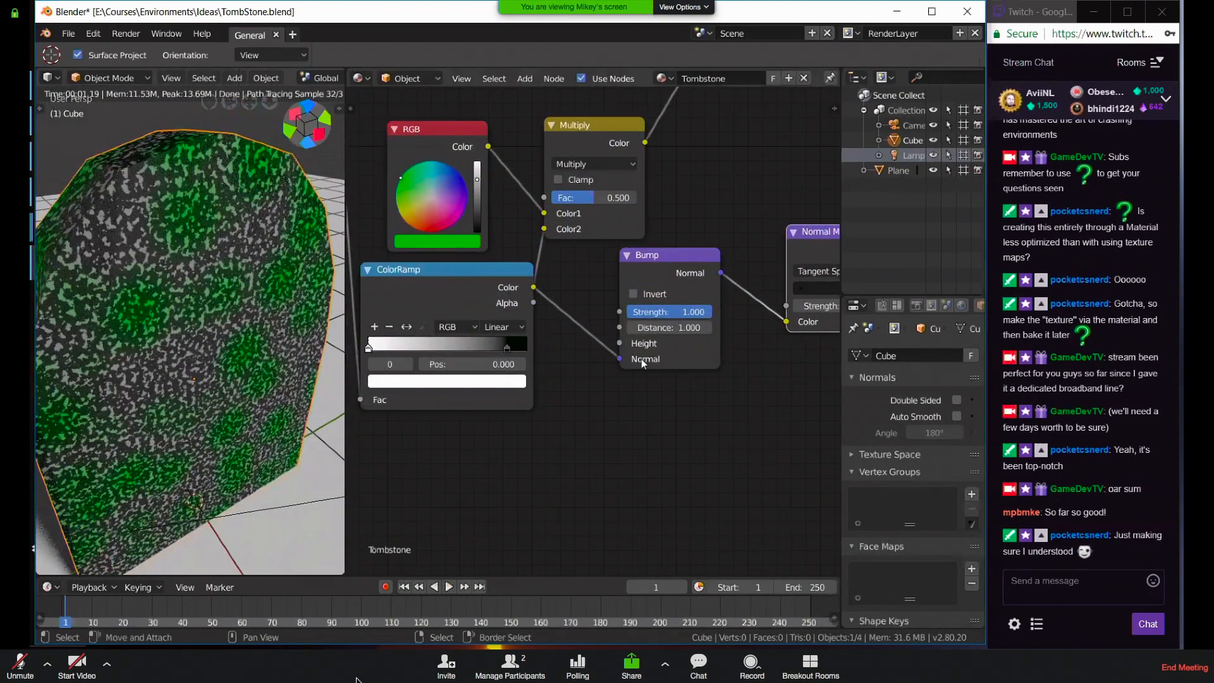
drag(619, 362, 619, 343)
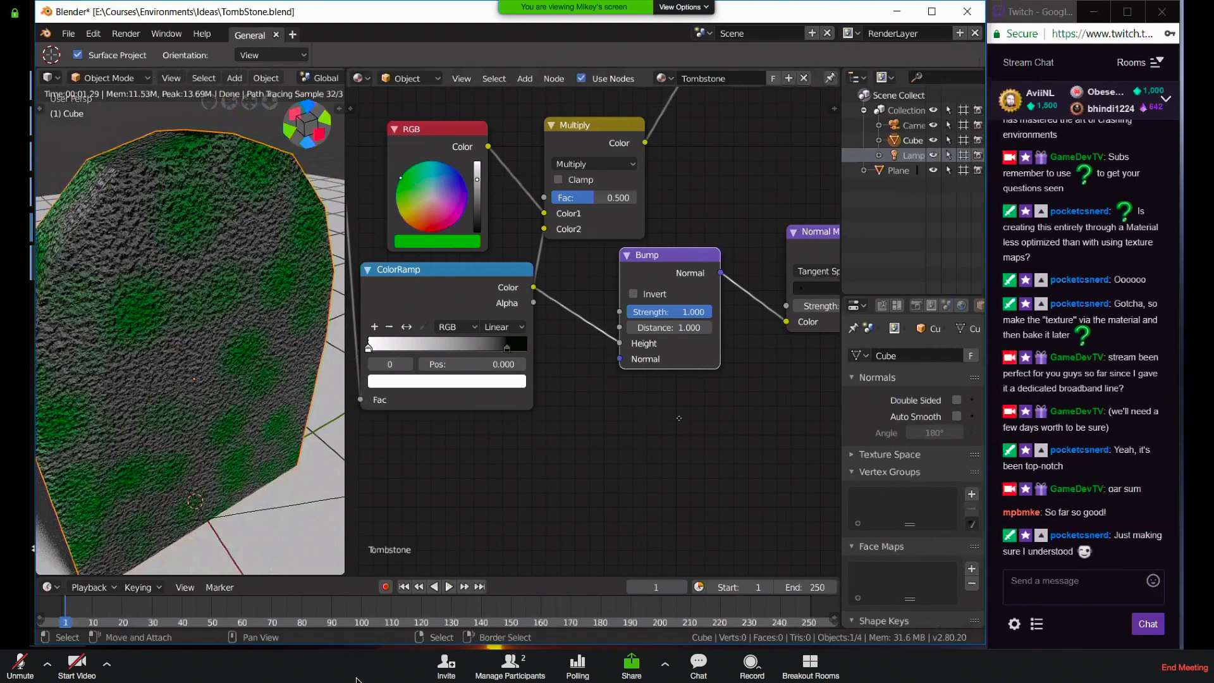
middle_drag(606, 380, 517, 416)
mouse_move(586, 347)
mouse_down()
mouse_move(527, 347)
mouse_move(577, 348)
mouse_move(545, 347)
mouse_move(591, 363)
mouse_up()
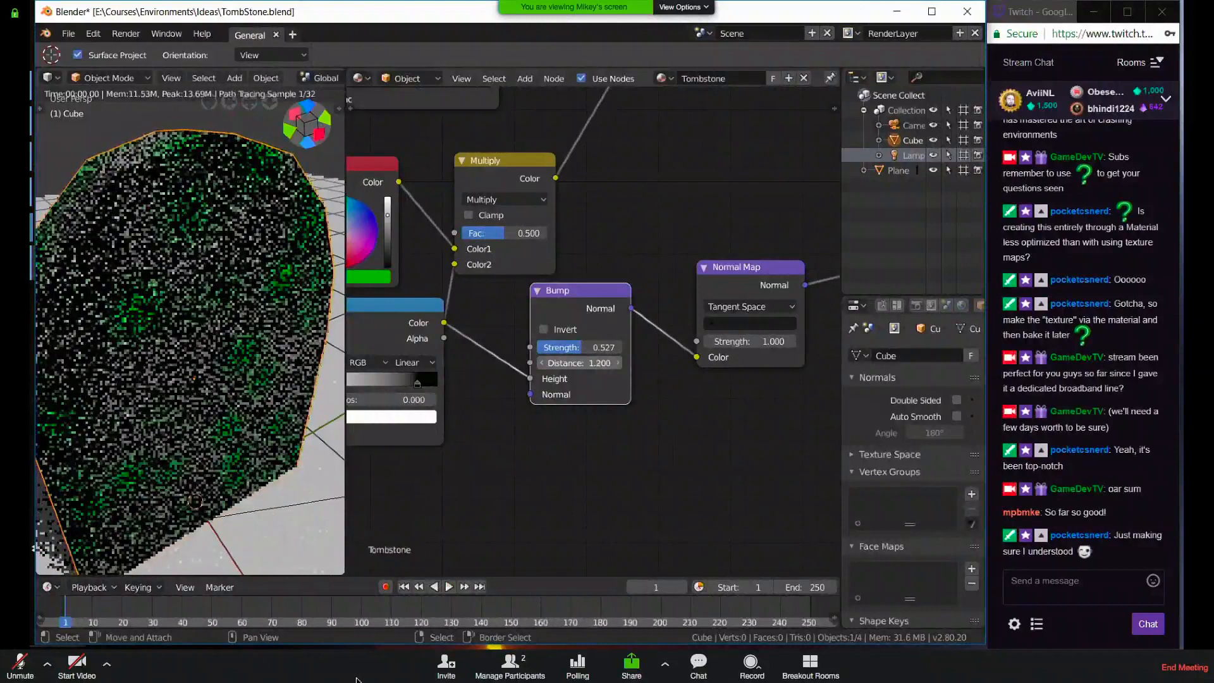
click(580, 363)
text(0.2)
key(Return)
click(580, 347)
text(0.2)
key(Return)
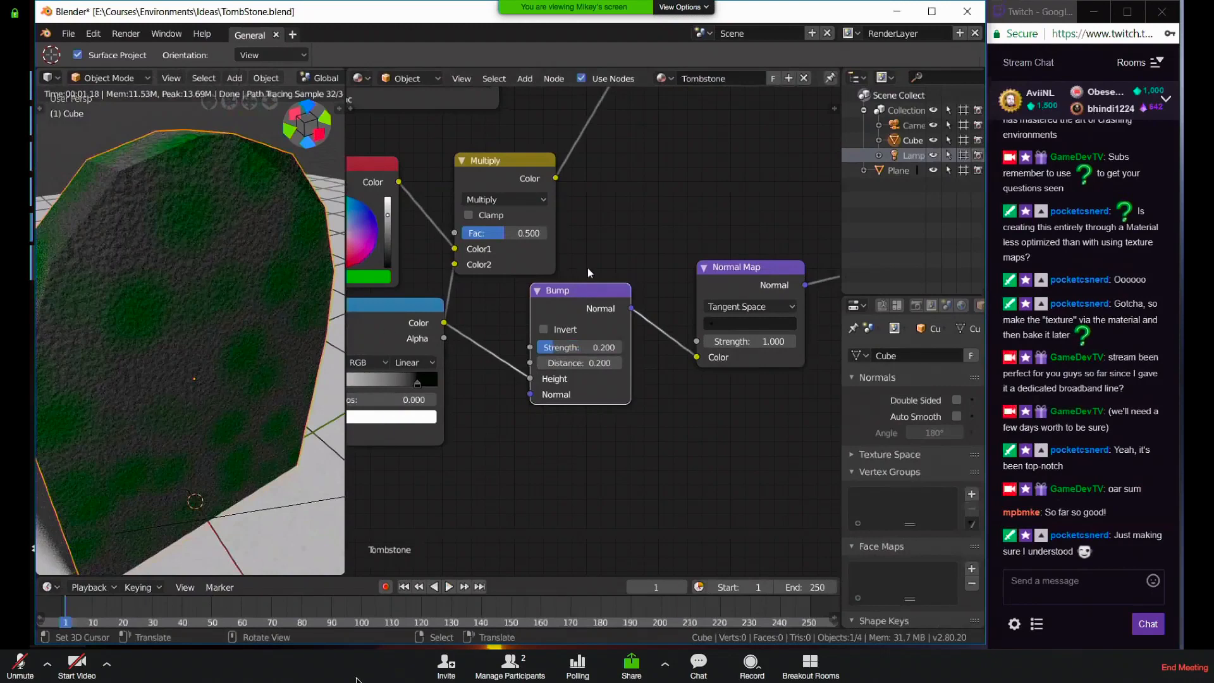
Try a Normal Map strength of 0.2 on the tombstone and raise it to 0.6
middle_drag(727, 356, 830, 610)
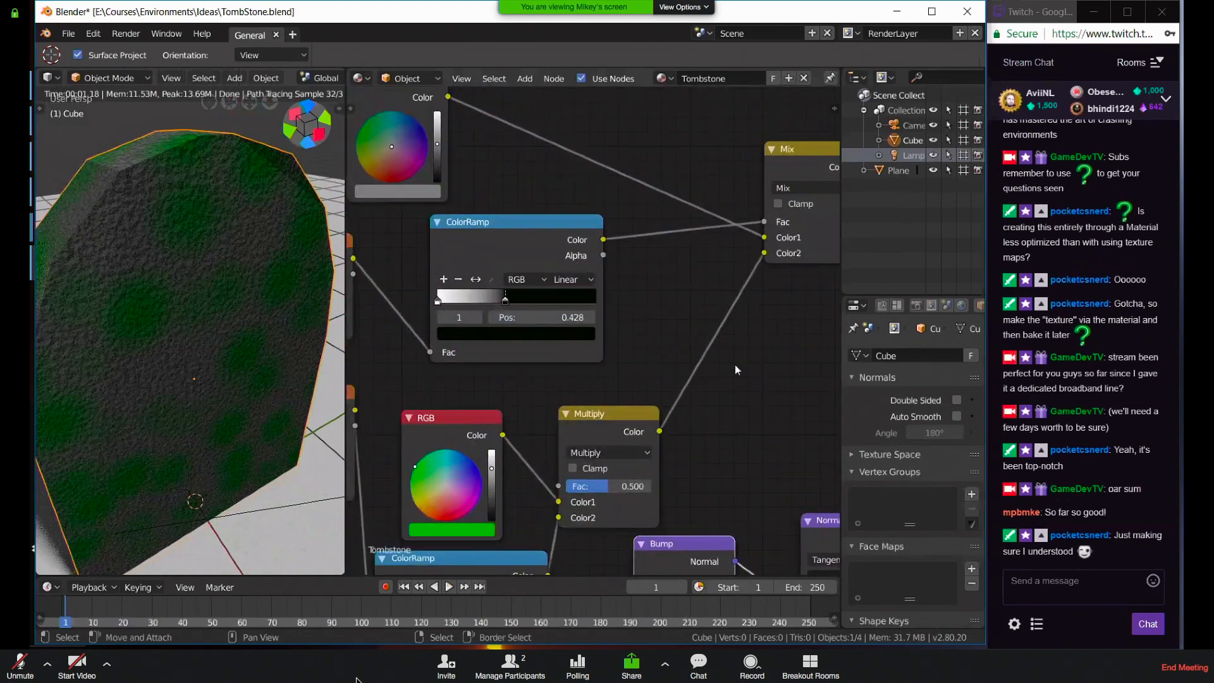
middle_drag(767, 396, 534, 385)
scroll(575, 418, down, 3)
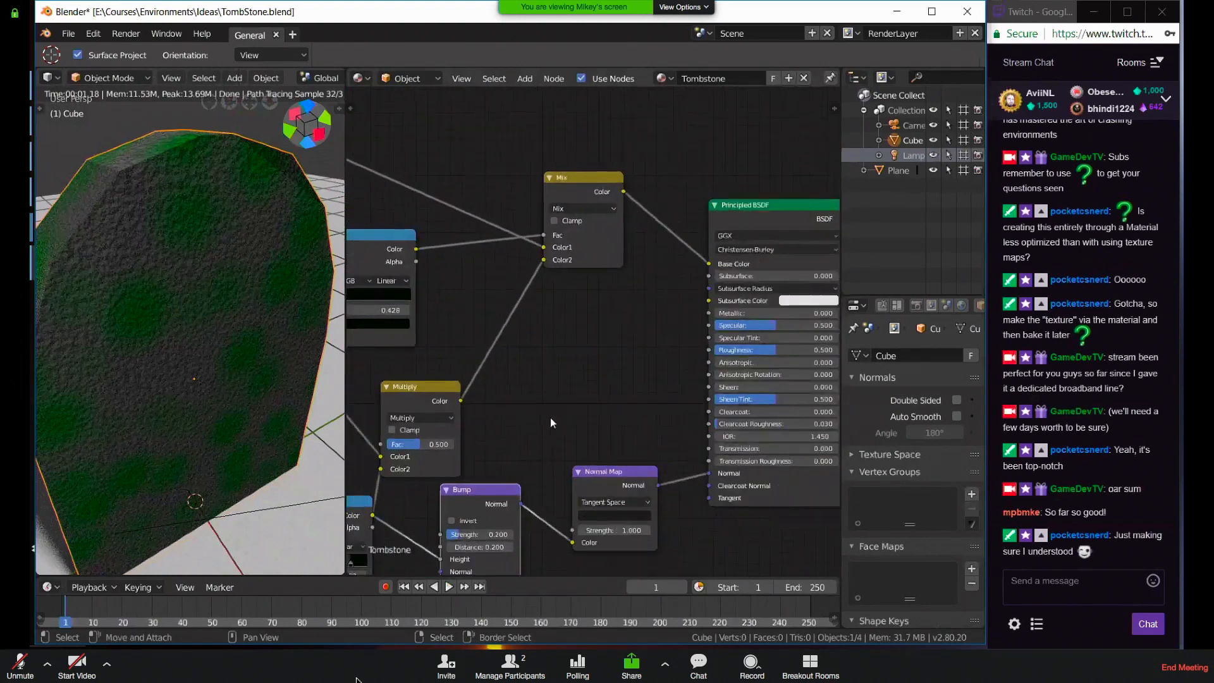
middle_drag(654, 235, 761, 45)
drag(573, 316, 583, 318)
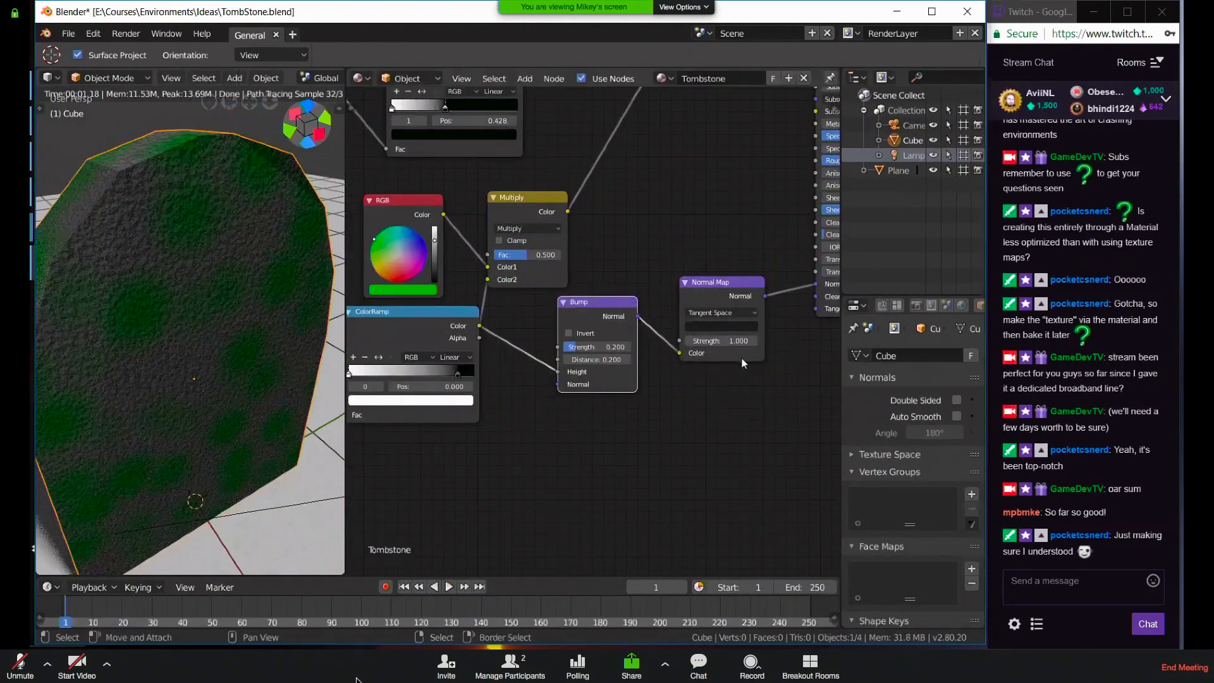
click(719, 341)
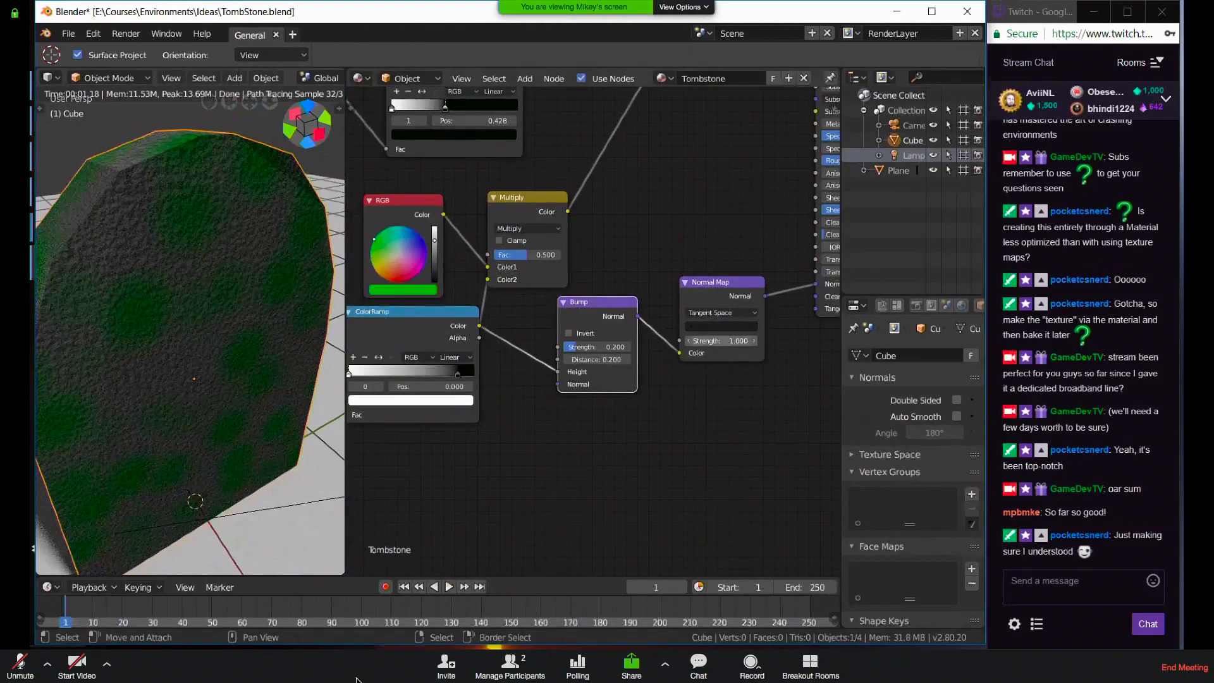
text(.2)
key(Return)
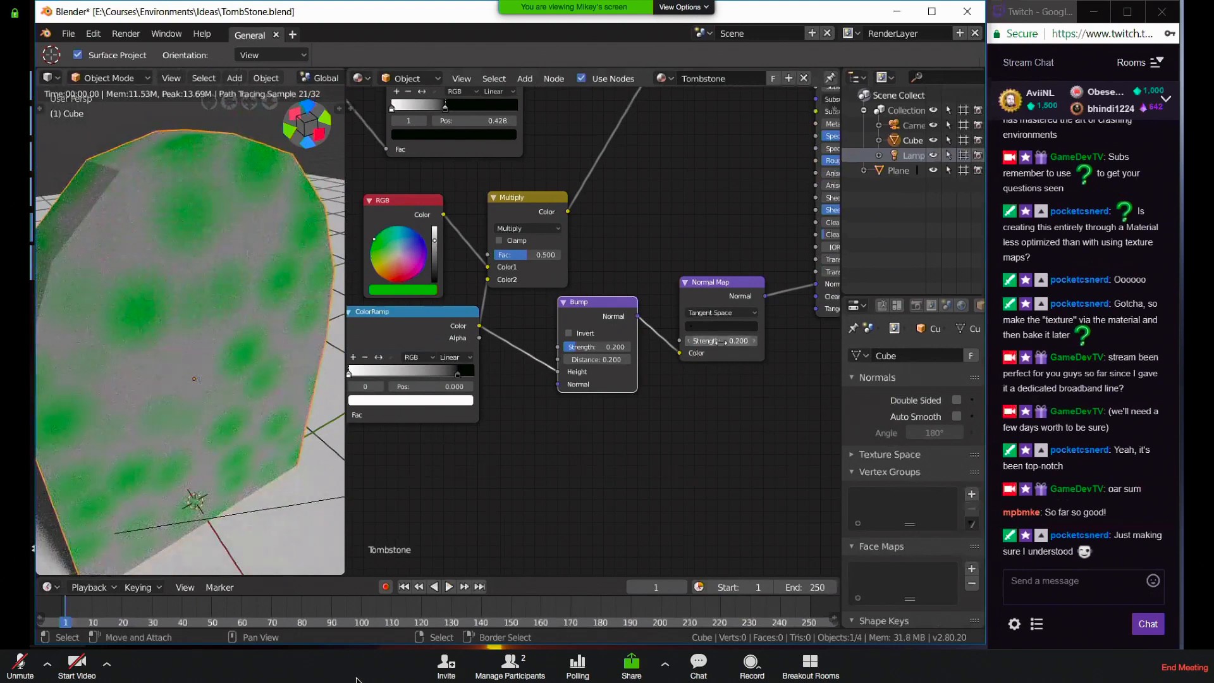
drag(727, 342, 747, 341)
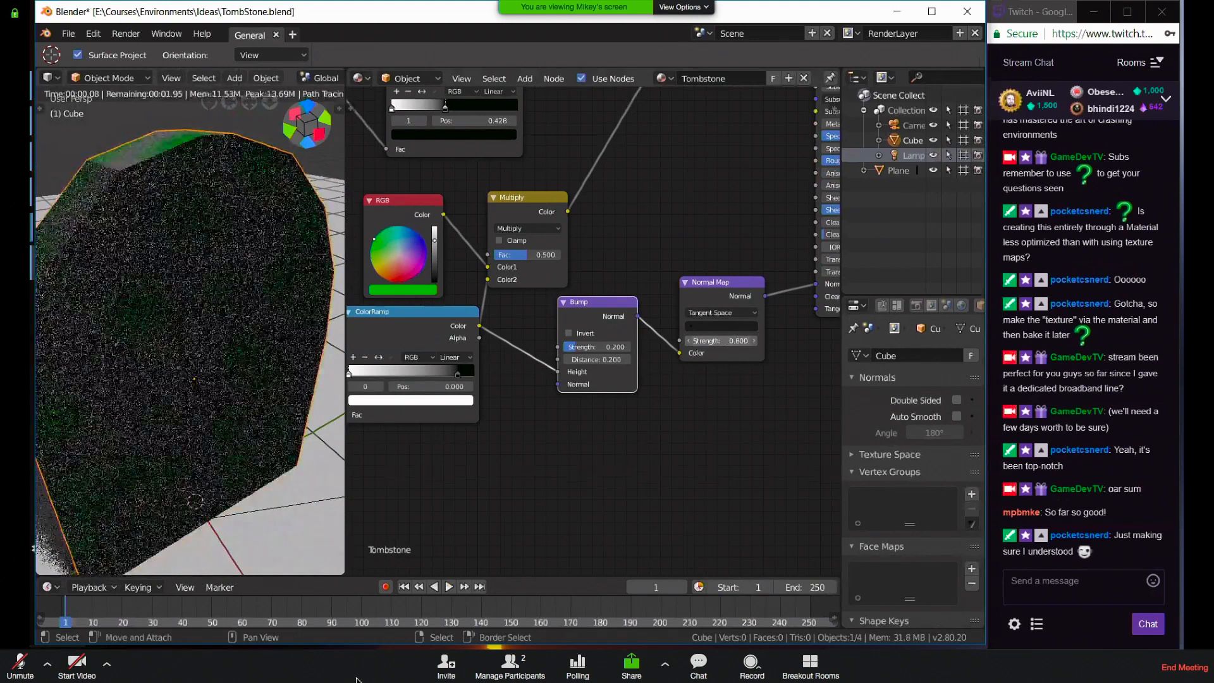
Set the Normal Map node's strength to 0.660
click(727, 341)
key(Return)
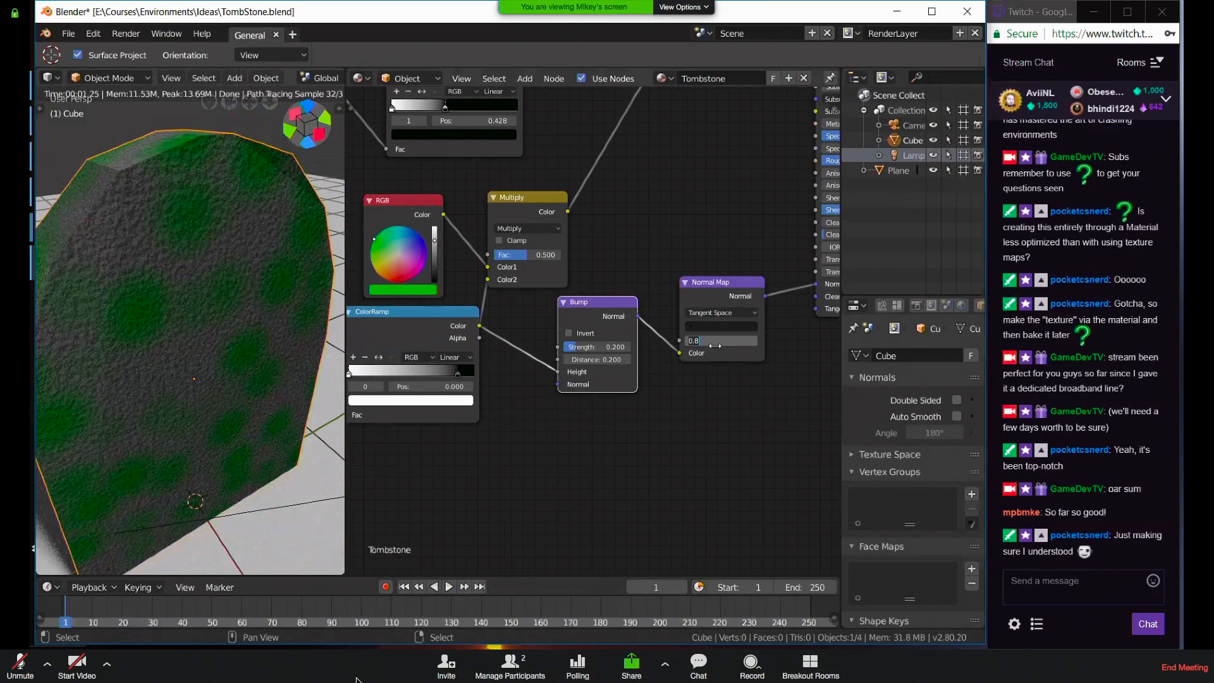
mouse_move(727, 342)
mouse_down()
mouse_move(737, 341)
mouse_move(699, 341)
mouse_move(726, 342)
mouse_up()
Move the Normal Map and Bump nodes further right, leaving more room after the lower ColorRamp node
drag(597, 314, 601, 320)
middle_drag(676, 273, 705, 382)
mouse_move(451, 158)
mouse_down()
mouse_move(462, 157)
mouse_move(439, 159)
mouse_up()
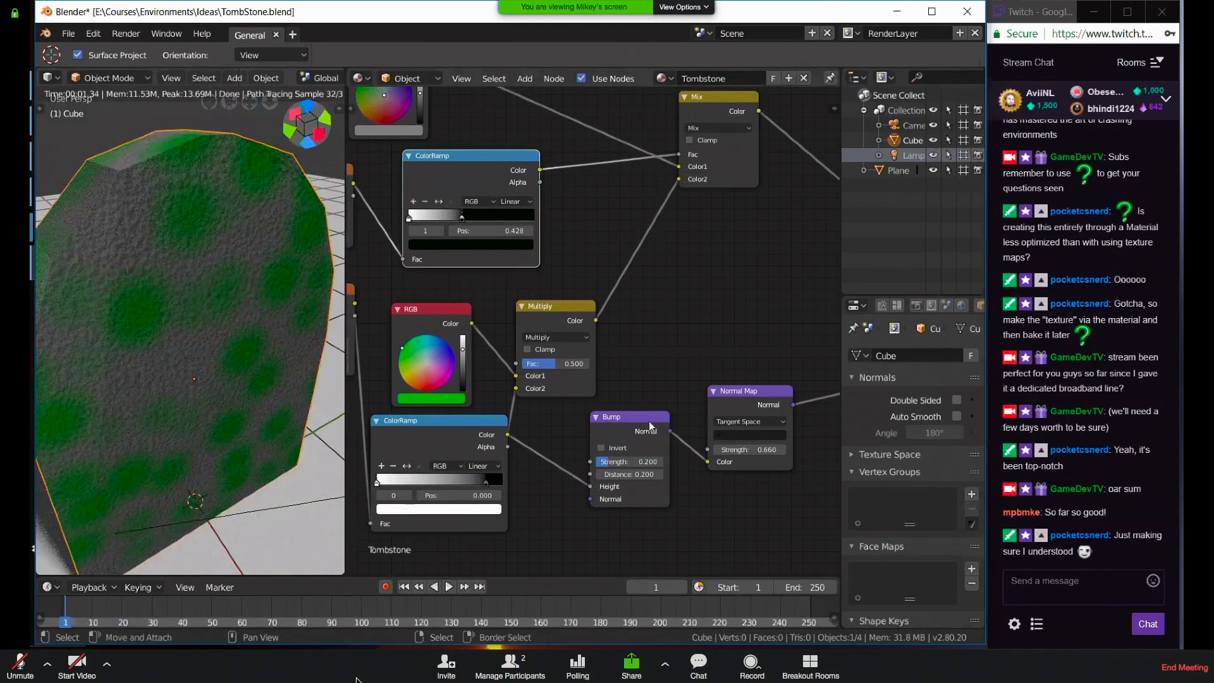
drag(758, 384, 795, 370)
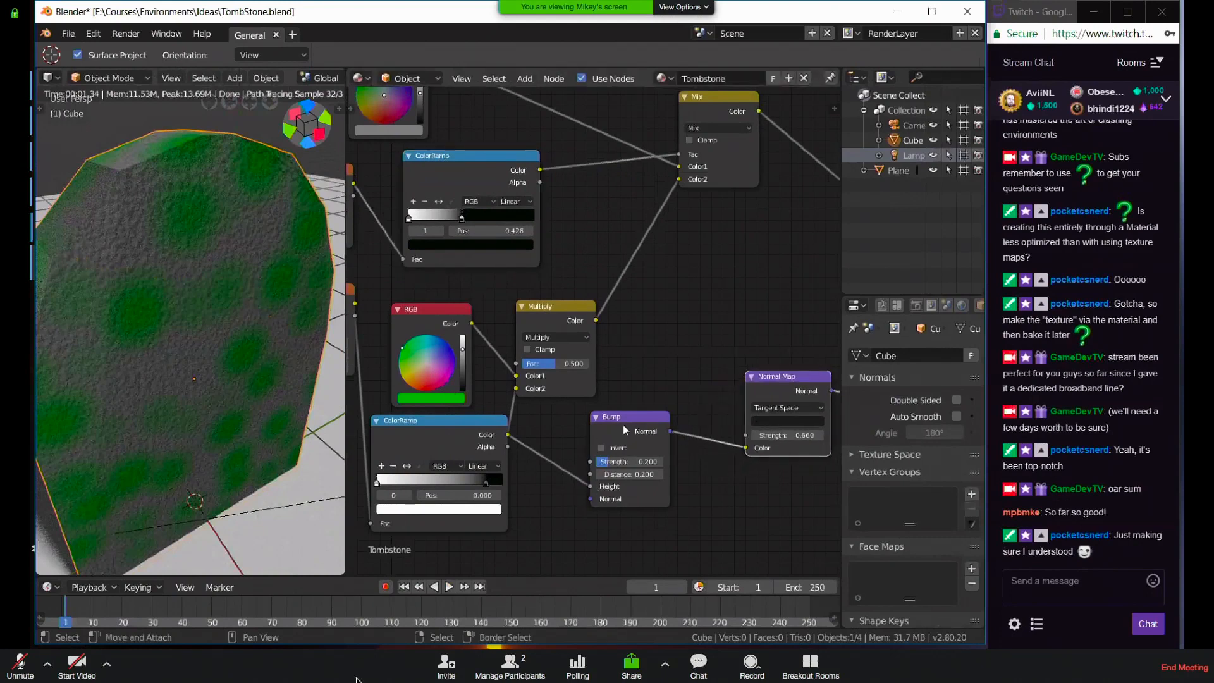
drag(685, 420, 738, 418)
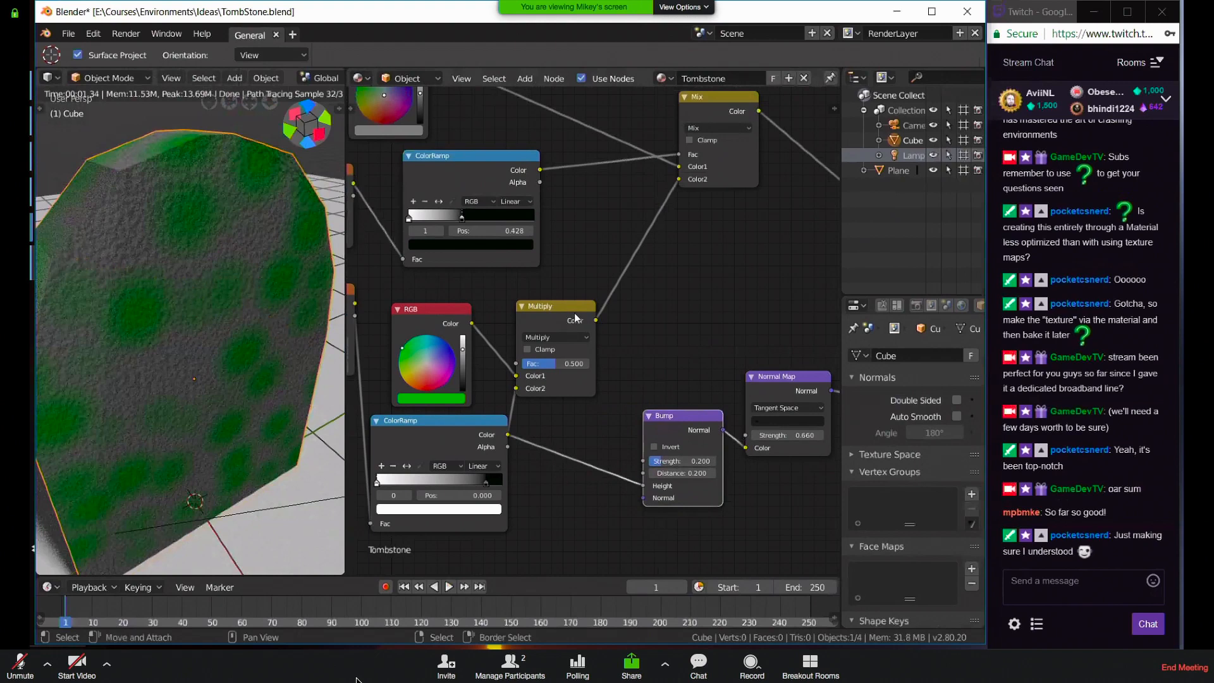
Spread out the Multiply, green RGB and Mix nodes so the moss colour branch is easier to read
drag(541, 306, 590, 262)
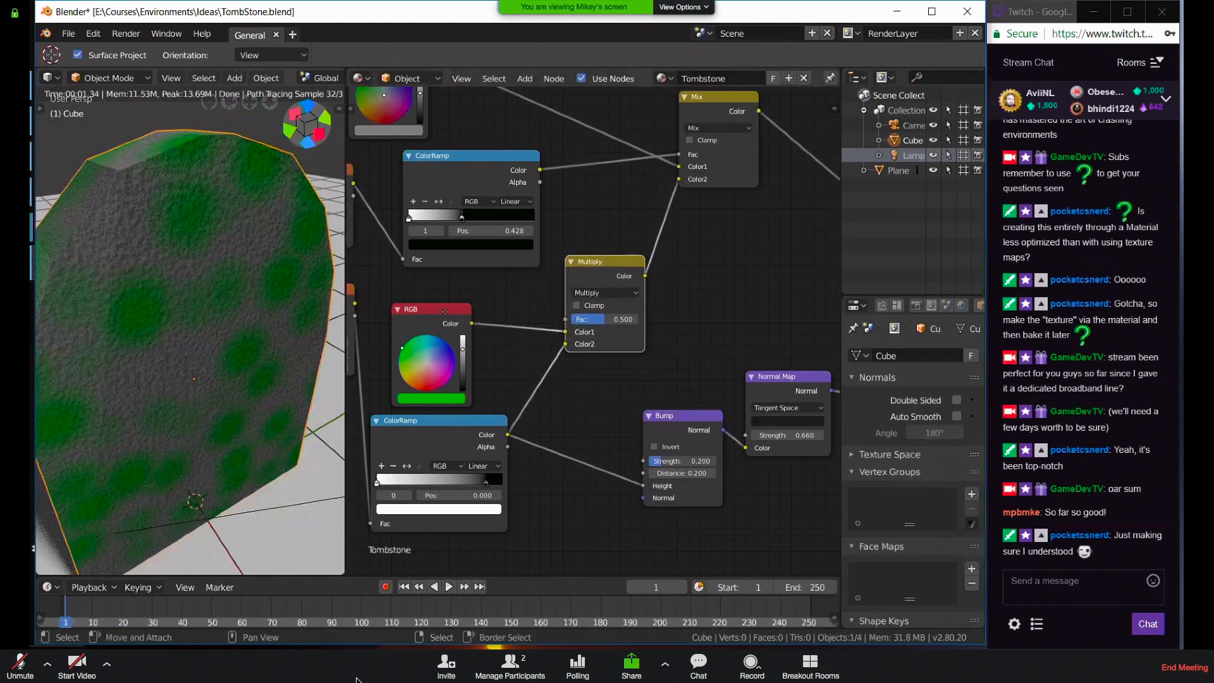
drag(443, 309, 510, 298)
drag(607, 262, 657, 226)
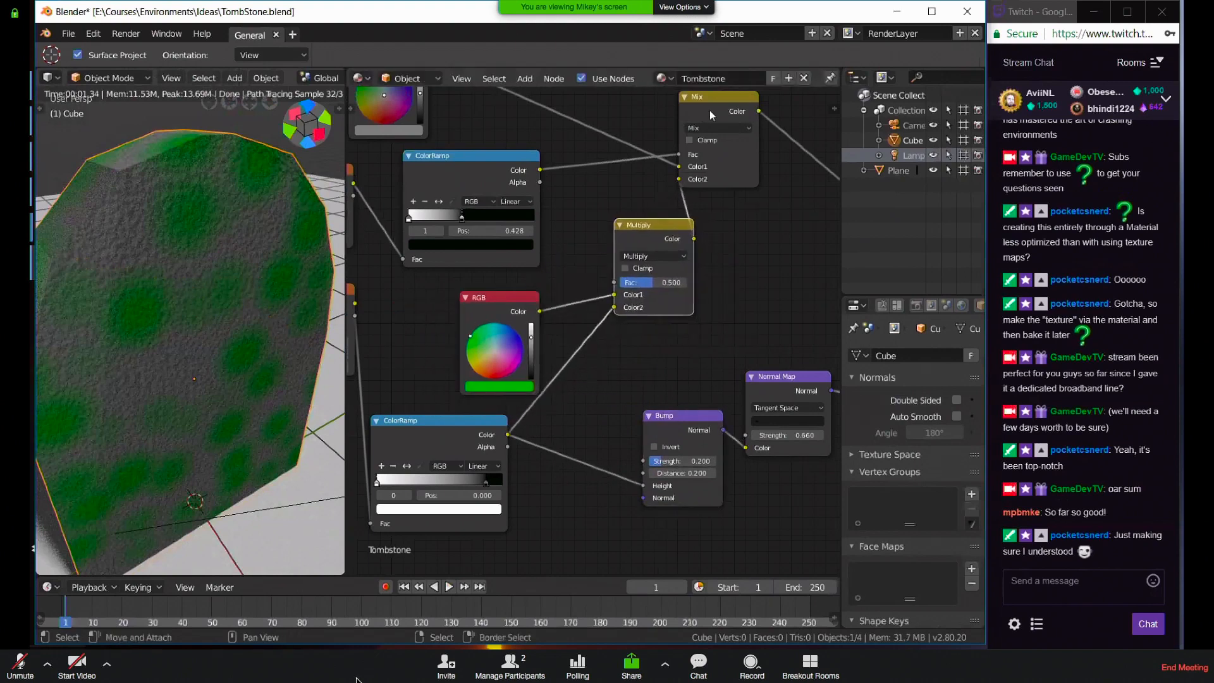
drag(727, 96, 778, 131)
drag(651, 225, 655, 182)
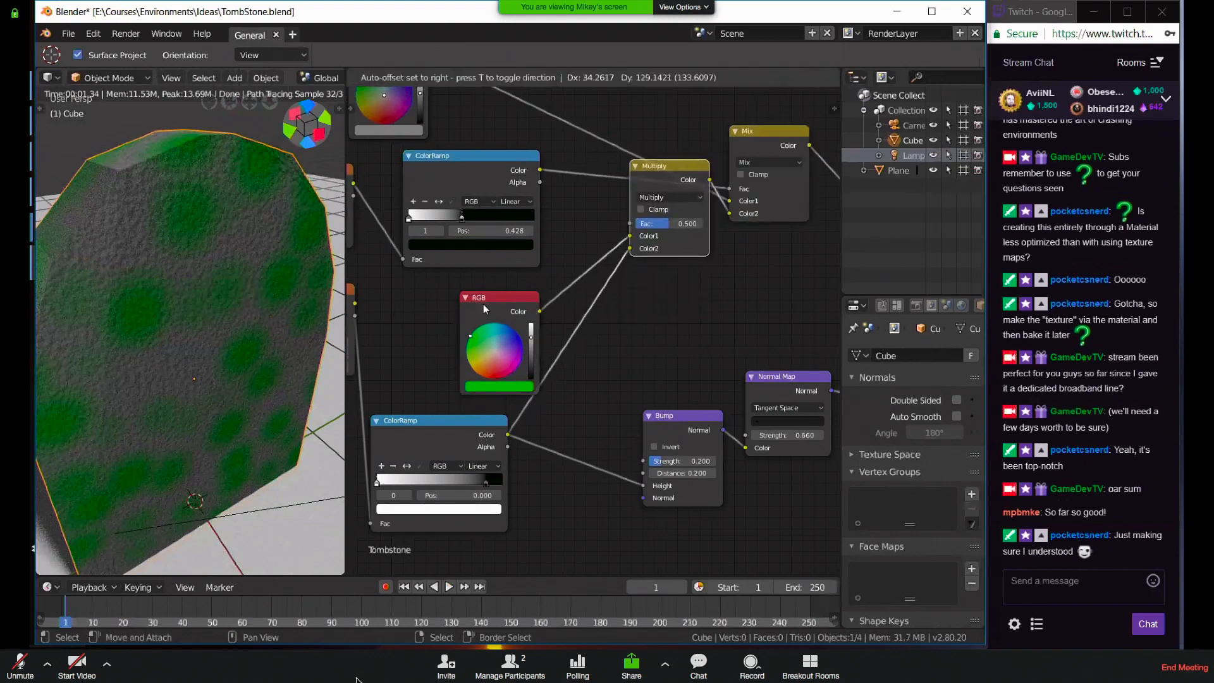
drag(534, 298, 564, 286)
Reposition the Bump and Normal Map nodes close together, just ahead of the Principled BSDF node
scroll(468, 237, down, 3)
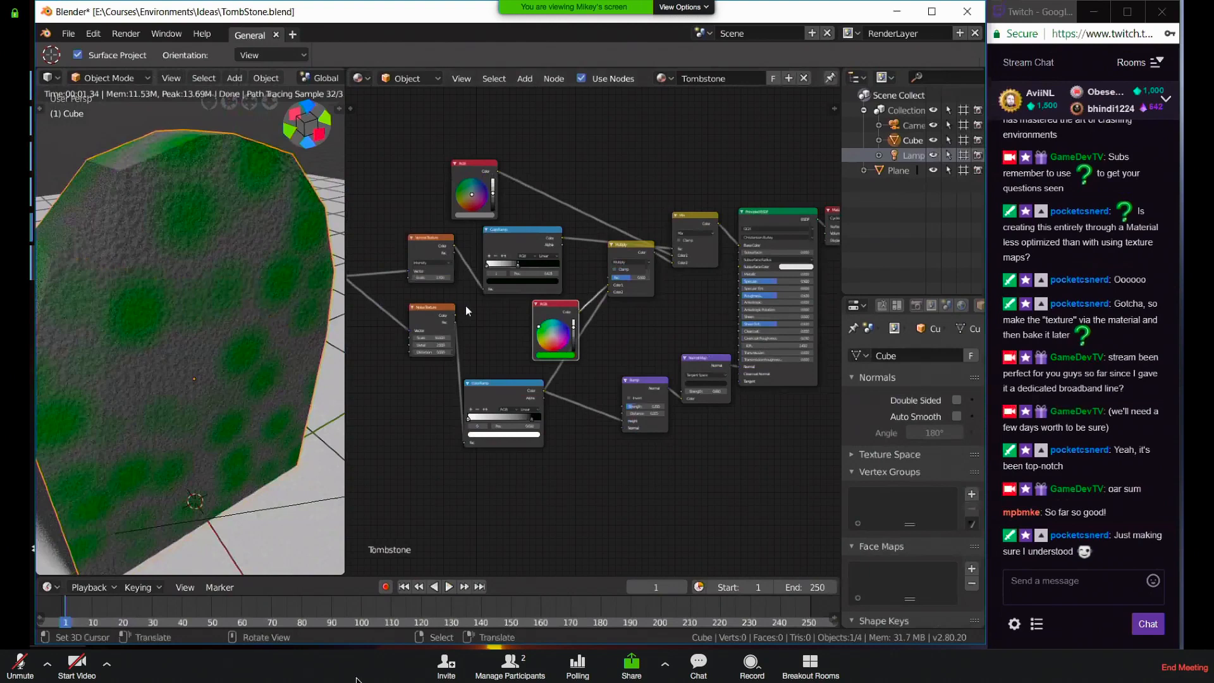
middle_drag(349, 256, 453, 241)
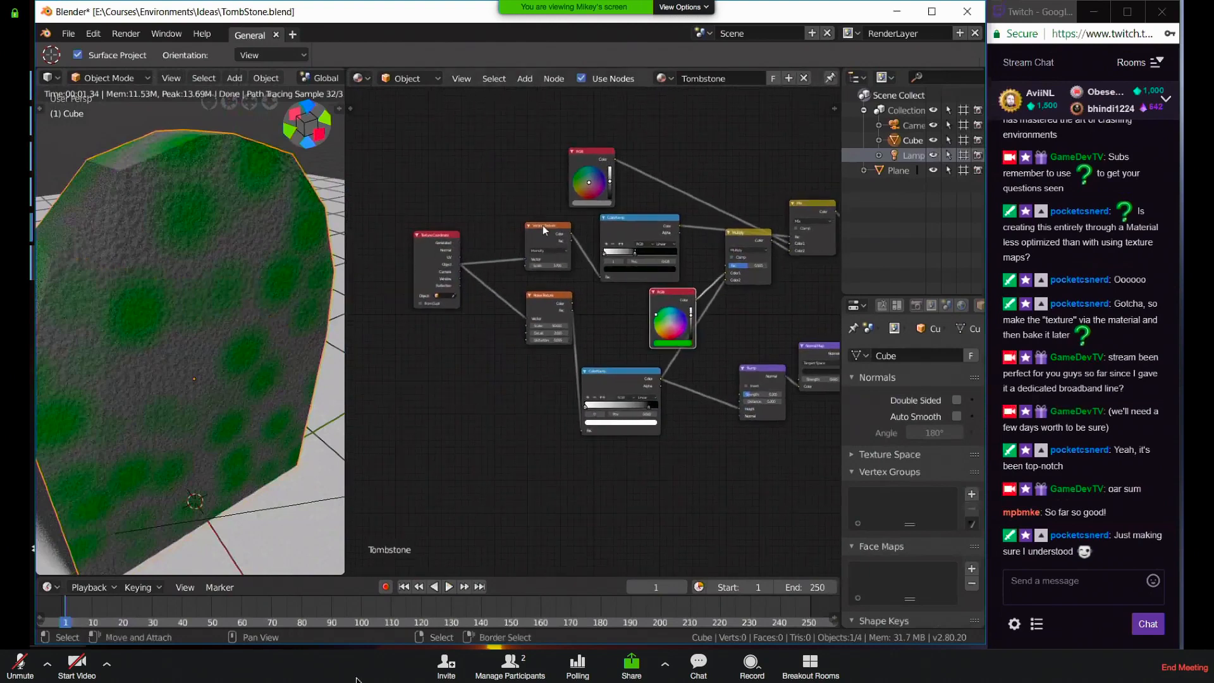
scroll(737, 443, up, 3)
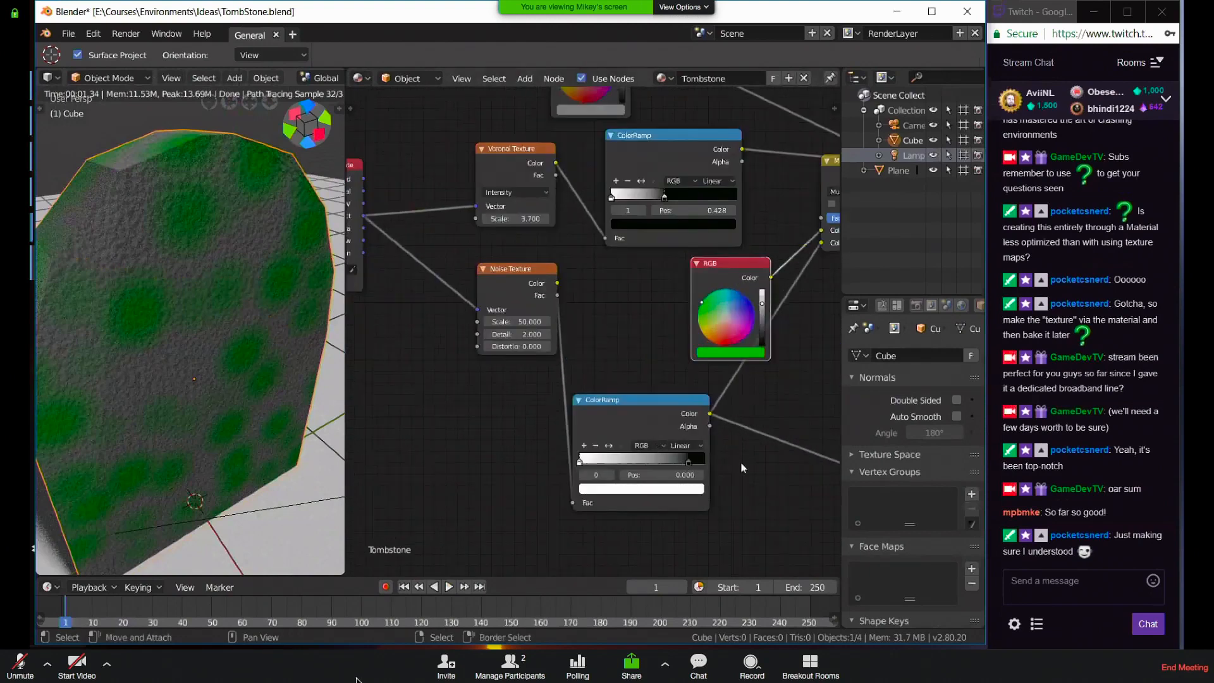
middle_drag(549, 394, 673, 361)
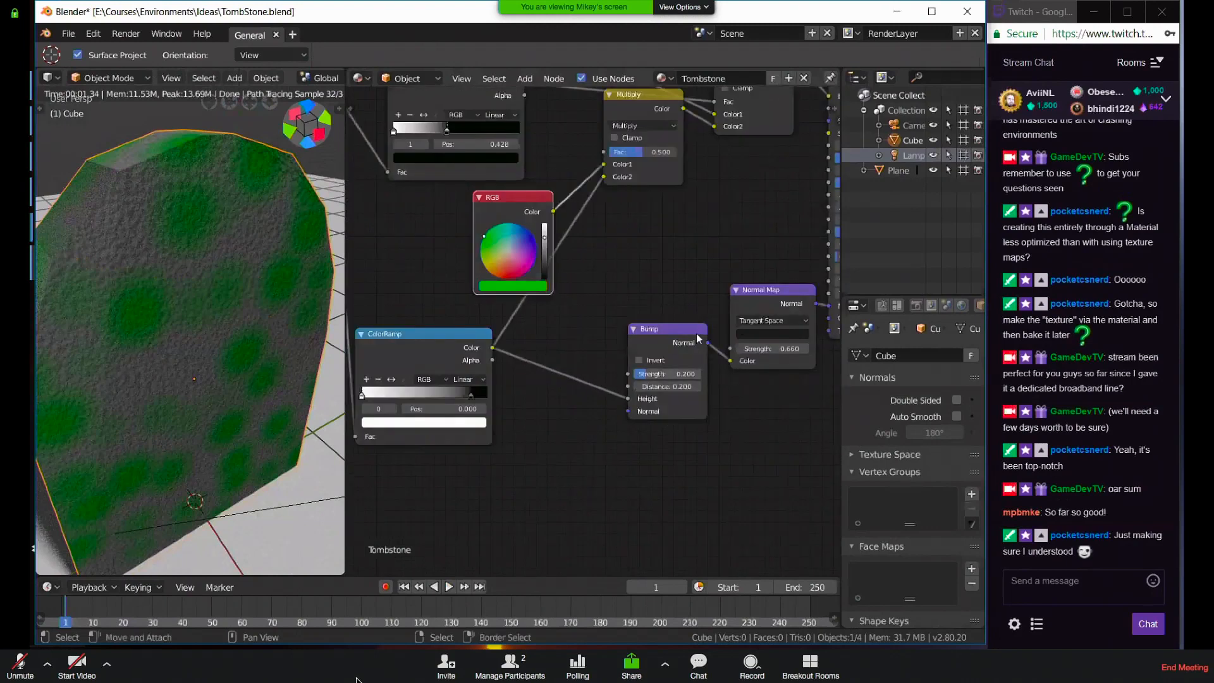
middle_drag(799, 341, 741, 411)
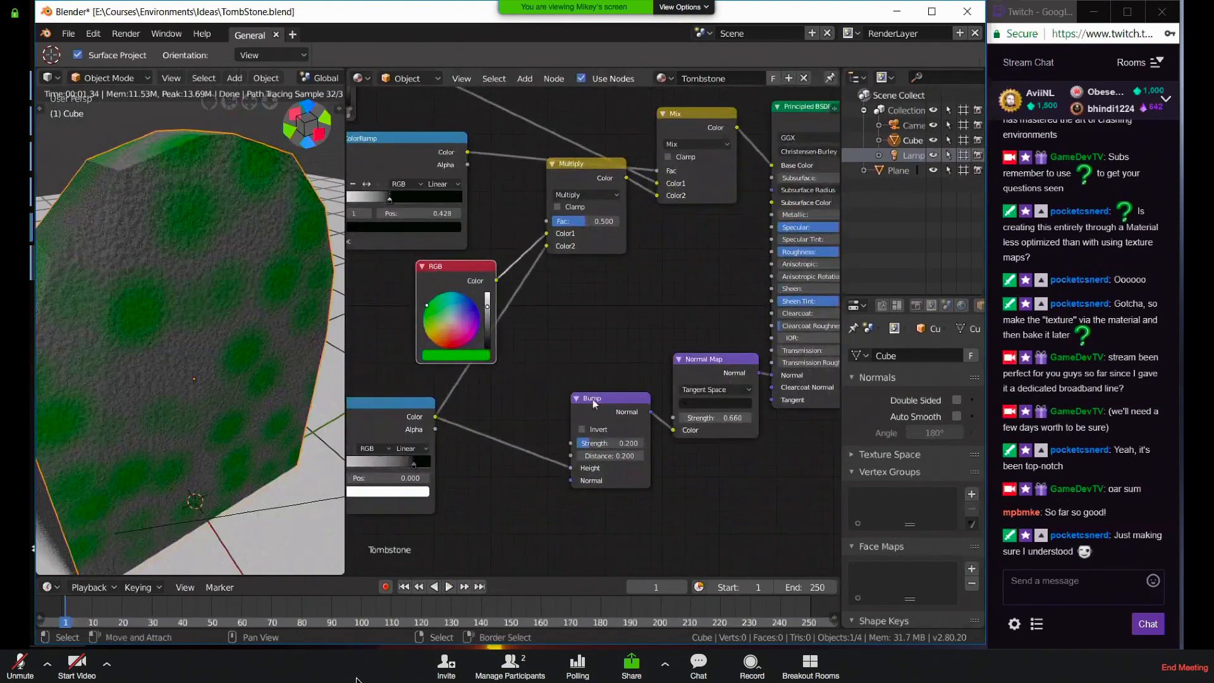
drag(583, 403, 540, 397)
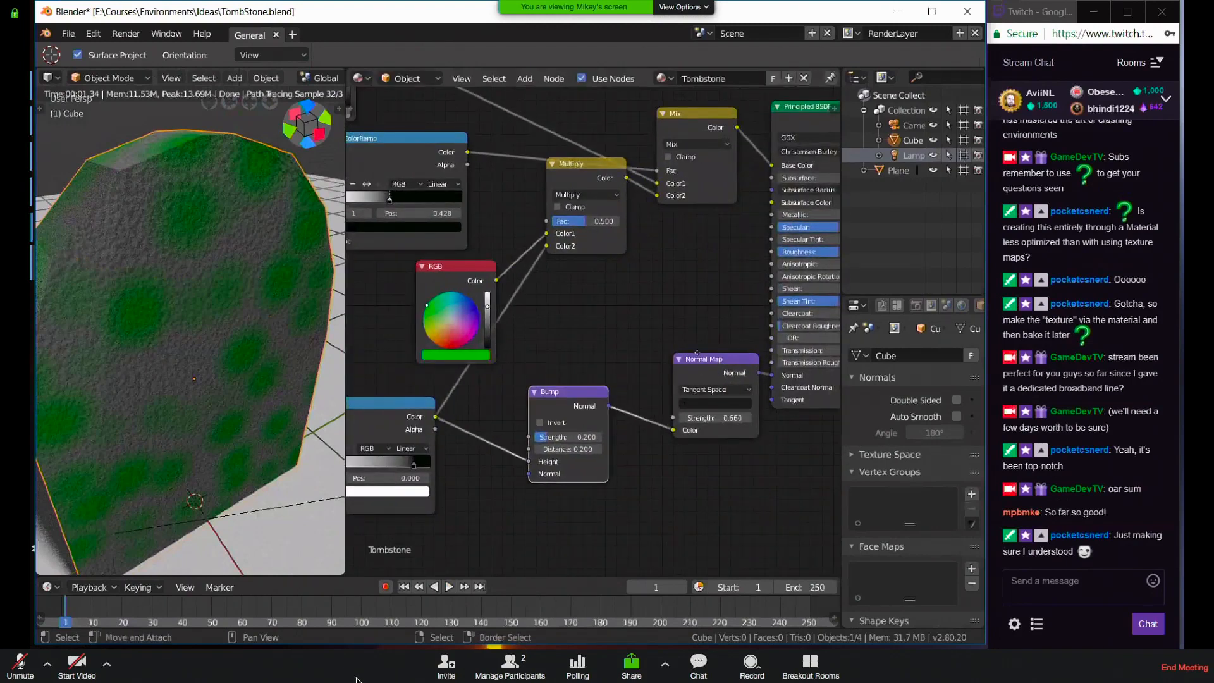
drag(697, 351, 672, 344)
drag(582, 392, 602, 384)
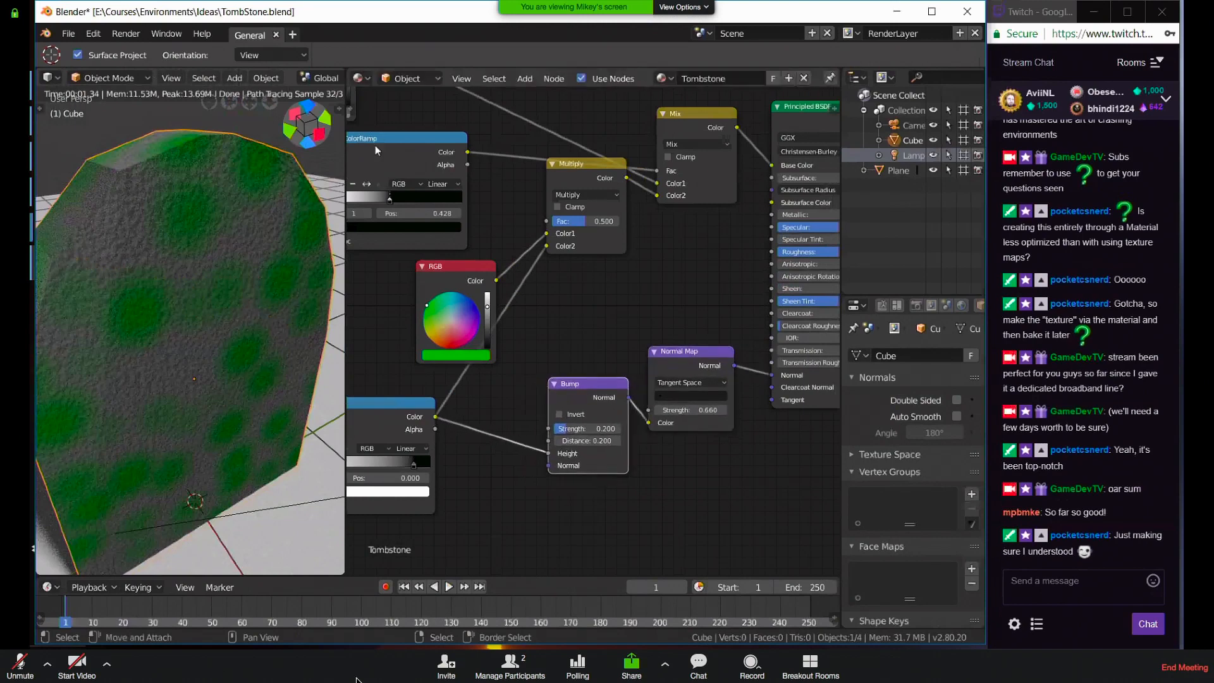
Shift the black stop of the upper ColorRamp to position 0.554
middle_drag(547, 303, 581, 295)
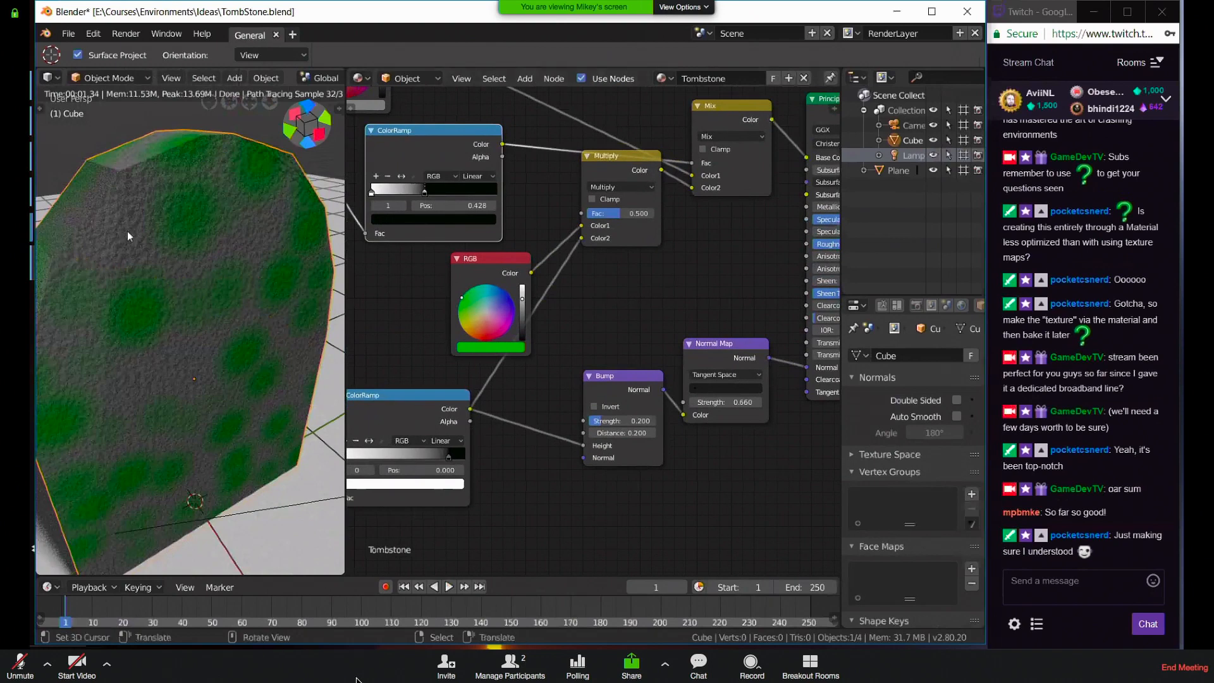
drag(412, 197, 428, 197)
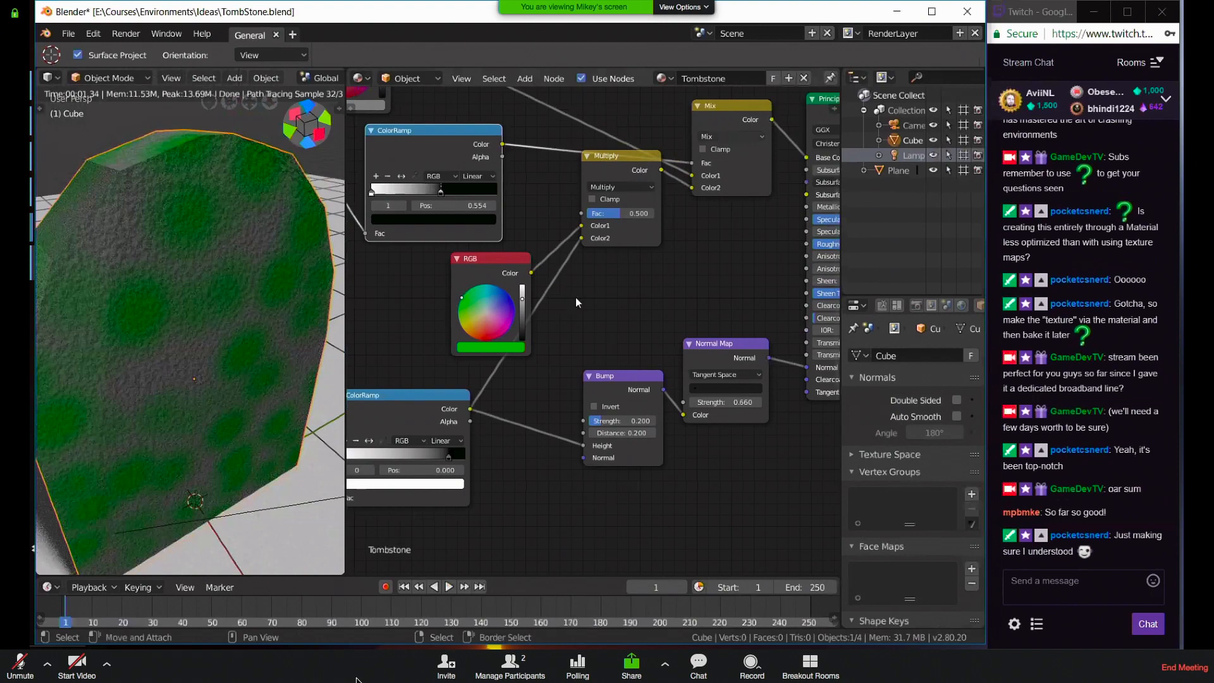
Add a Math node on the link between the lower ColorRamp and the Bump node's Height input
key(shift+a)
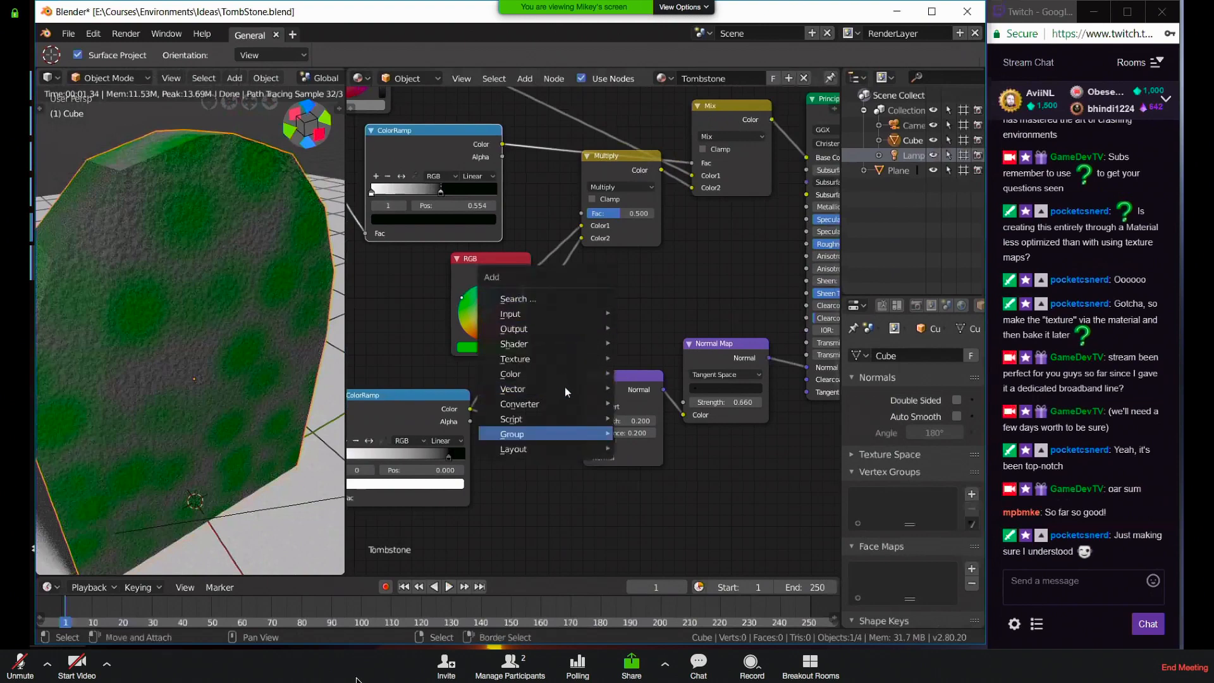
mouse_move(526, 390)
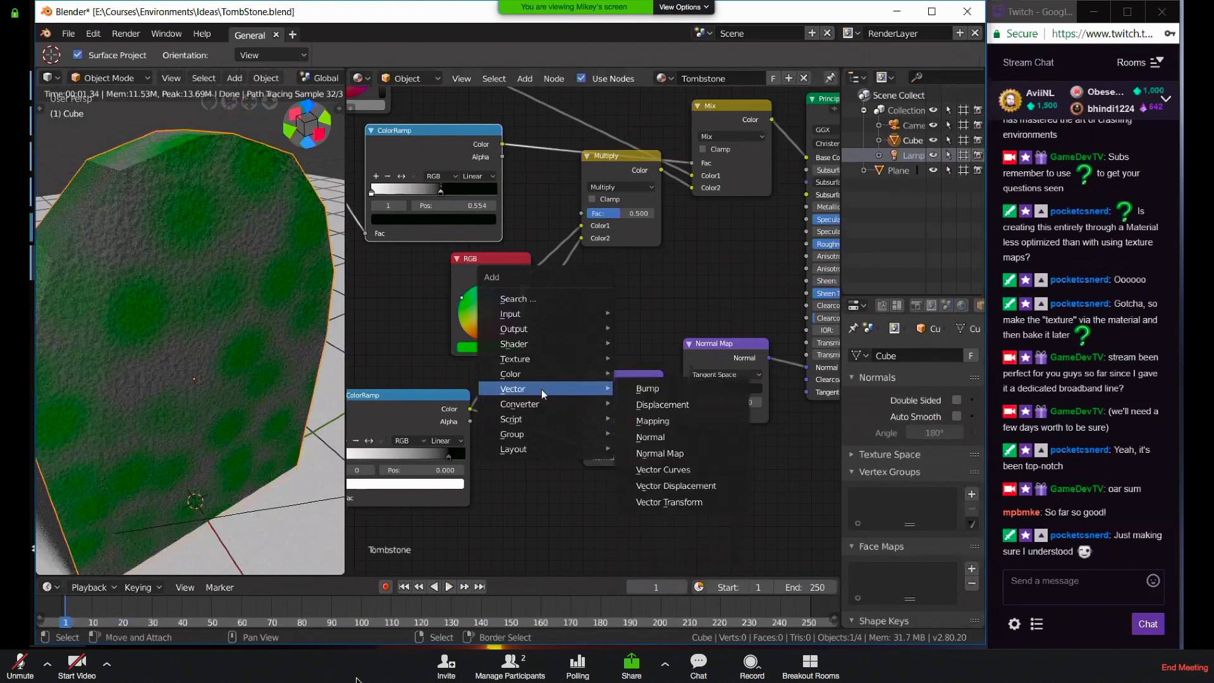
mouse_move(567, 405)
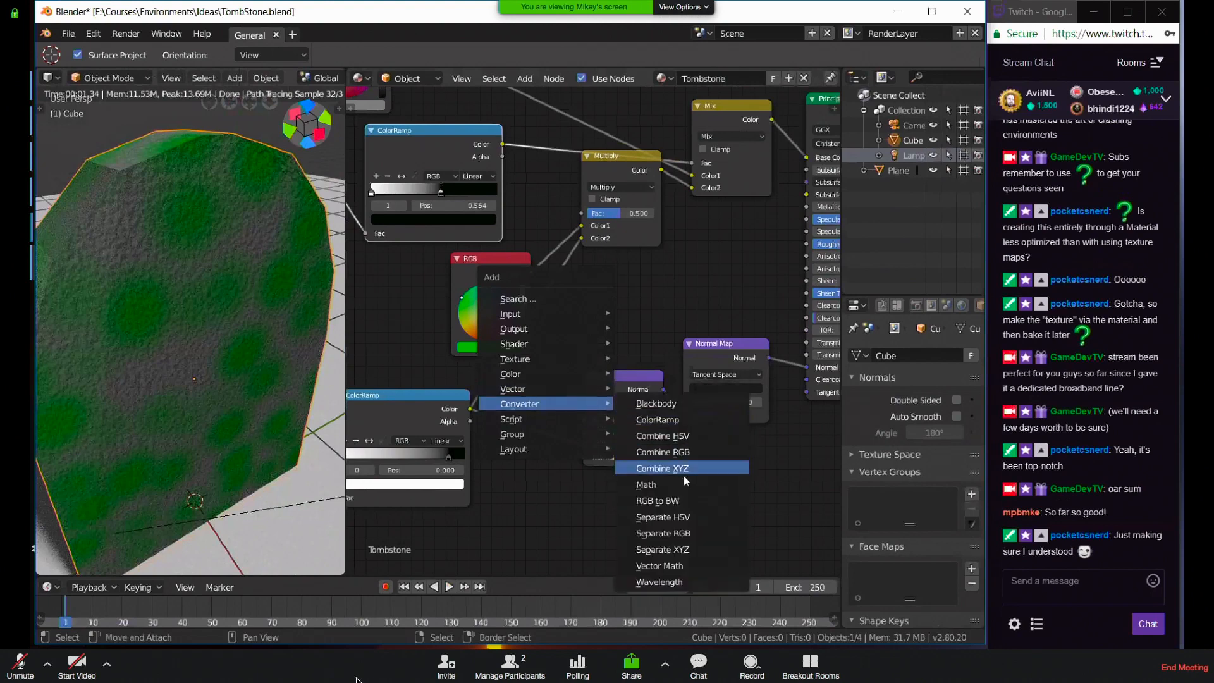
click(645, 484)
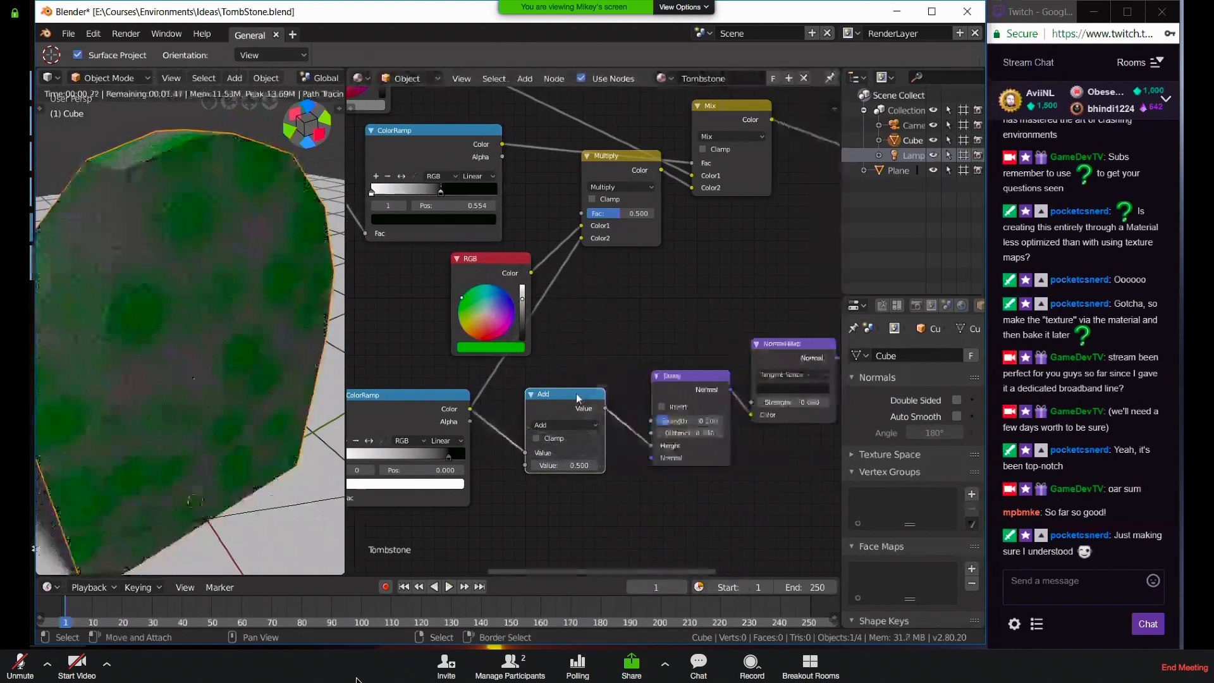
click(616, 478)
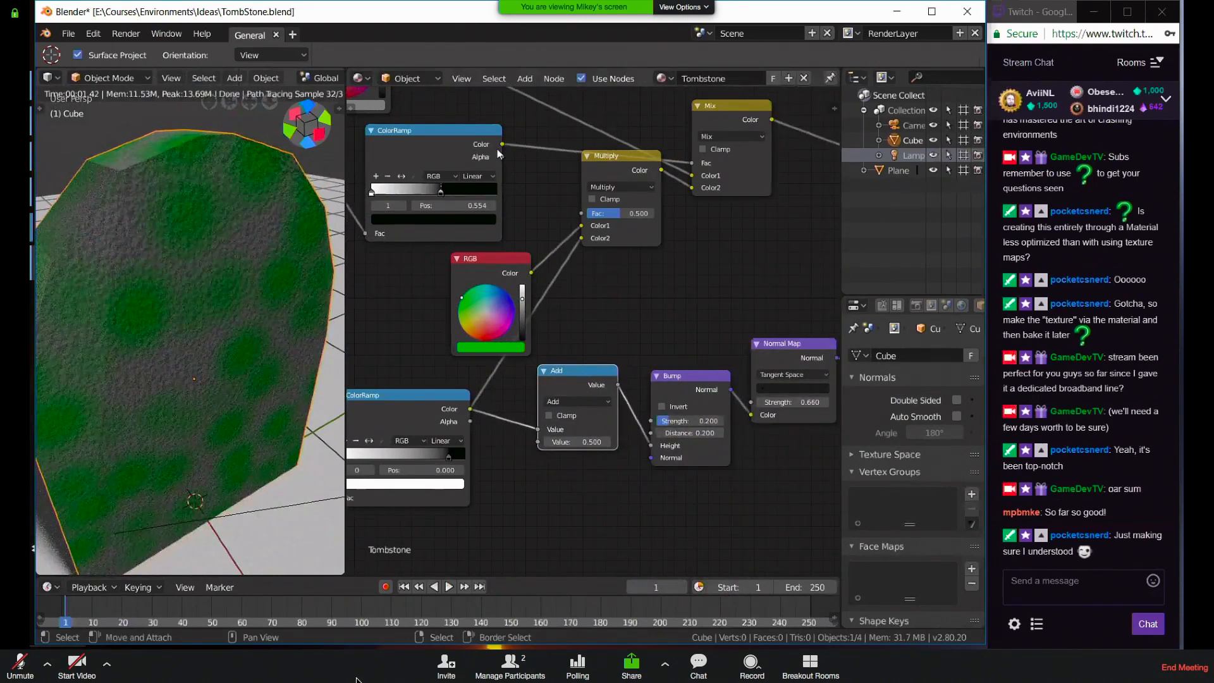
Connect the upper ColorRamp to the Math node's second Value input and set its operation to Multiply
drag(504, 156, 561, 414)
click(577, 402)
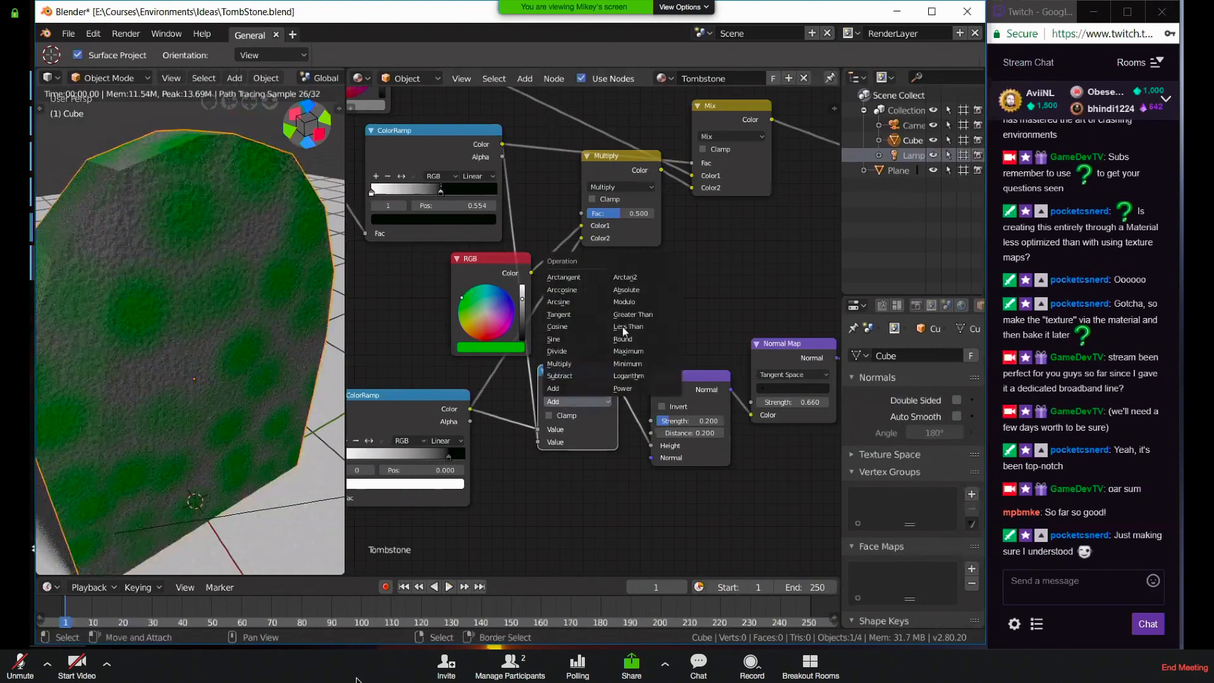
click(566, 364)
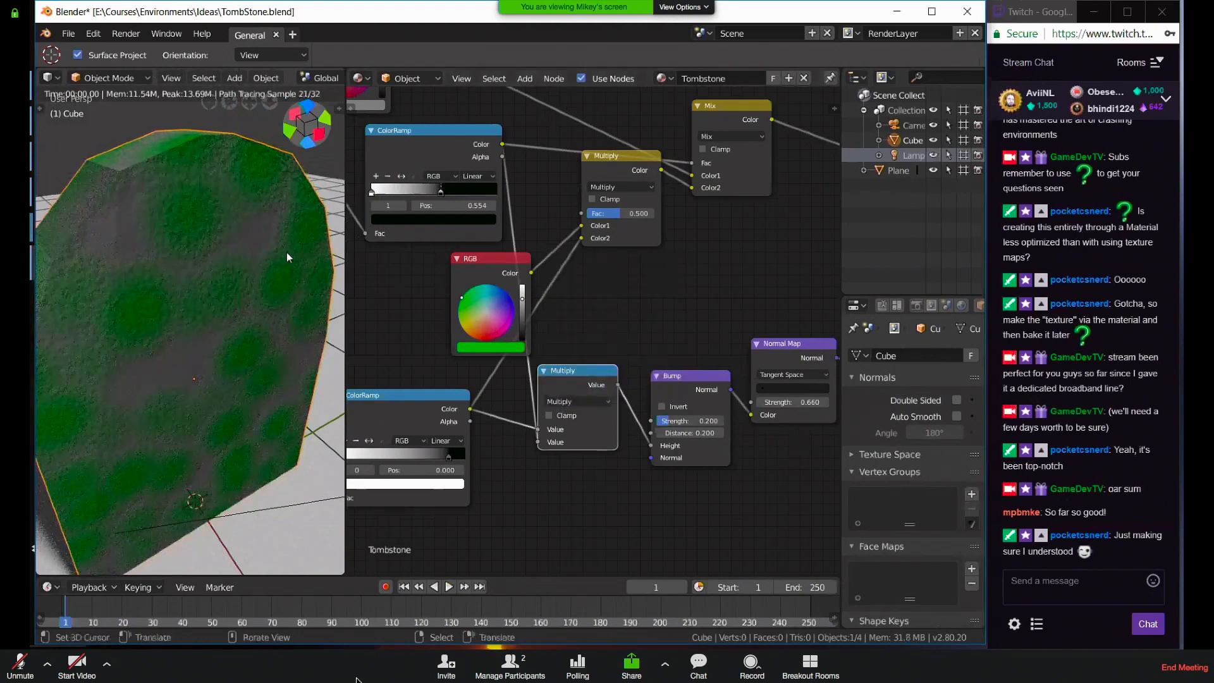
Space out the Normal Map, Bump and Multiply math nodes to make room after the ColorRamp nodes
scroll(287, 235, up, 4)
middle_drag(294, 327, 278, 331)
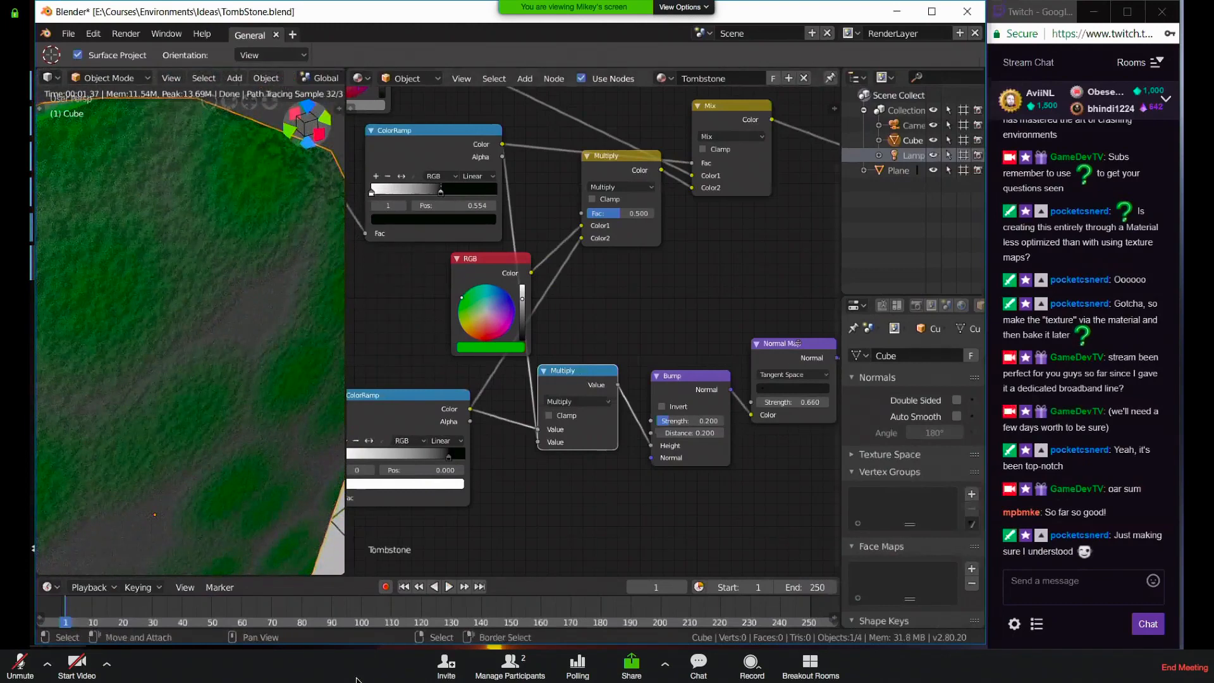
drag(784, 343, 807, 341)
drag(690, 375, 718, 358)
drag(585, 372, 622, 396)
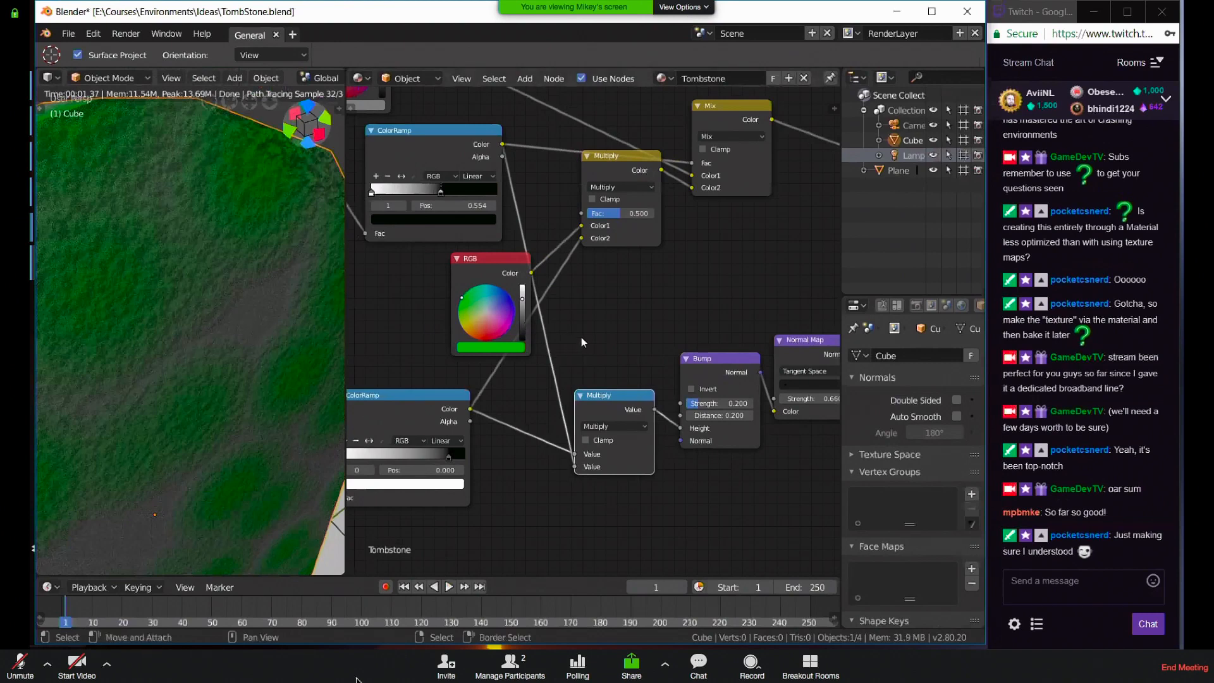
Insert a Bright/Contrast node on the link from the upper ColorRamp to the Multiply math node, and save the file
key(shift+a)
click(587, 235)
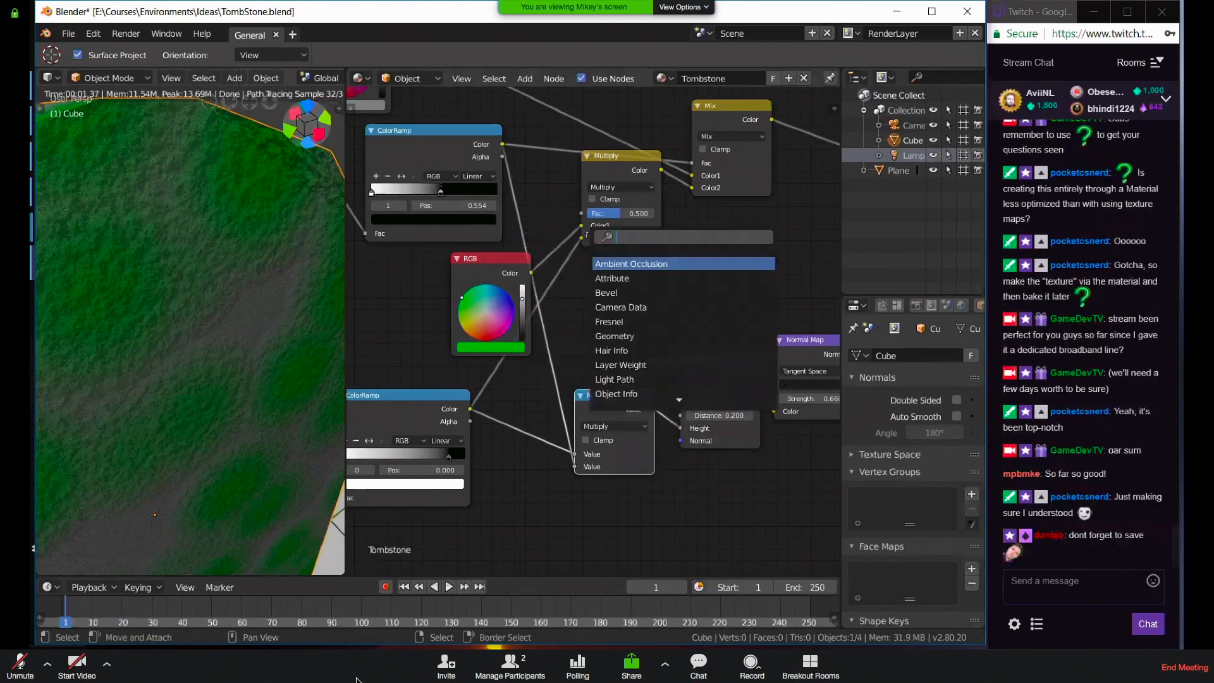
text(bright)
key(Return)
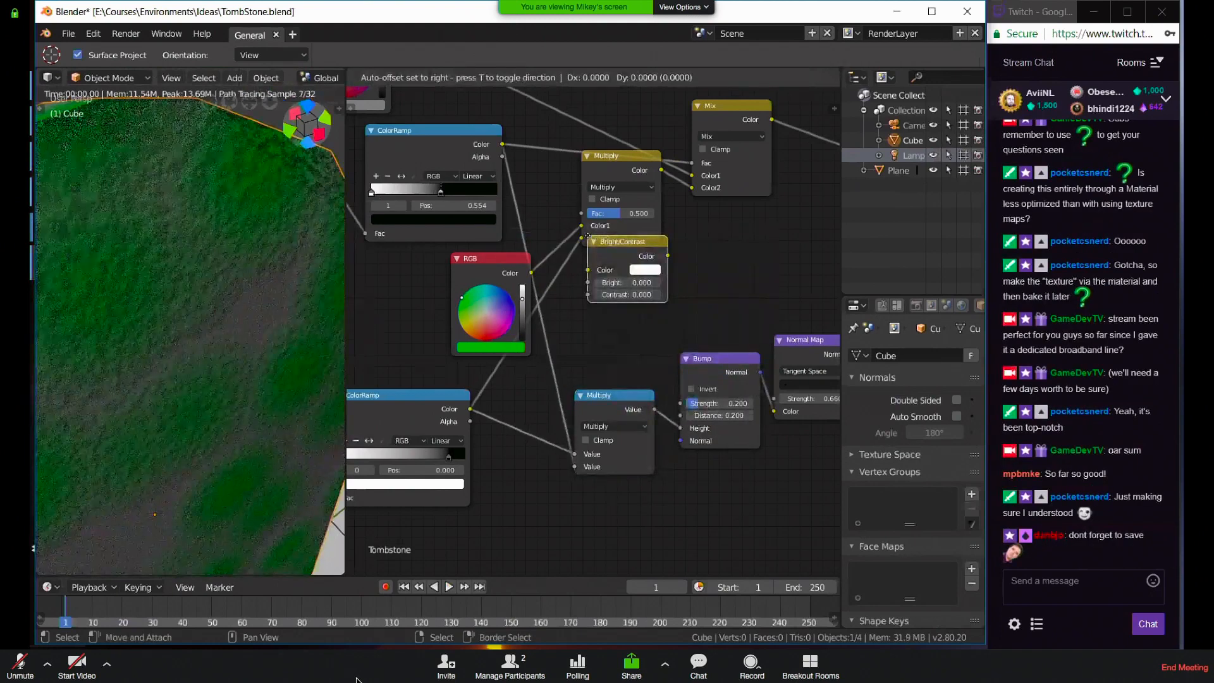
click(520, 361)
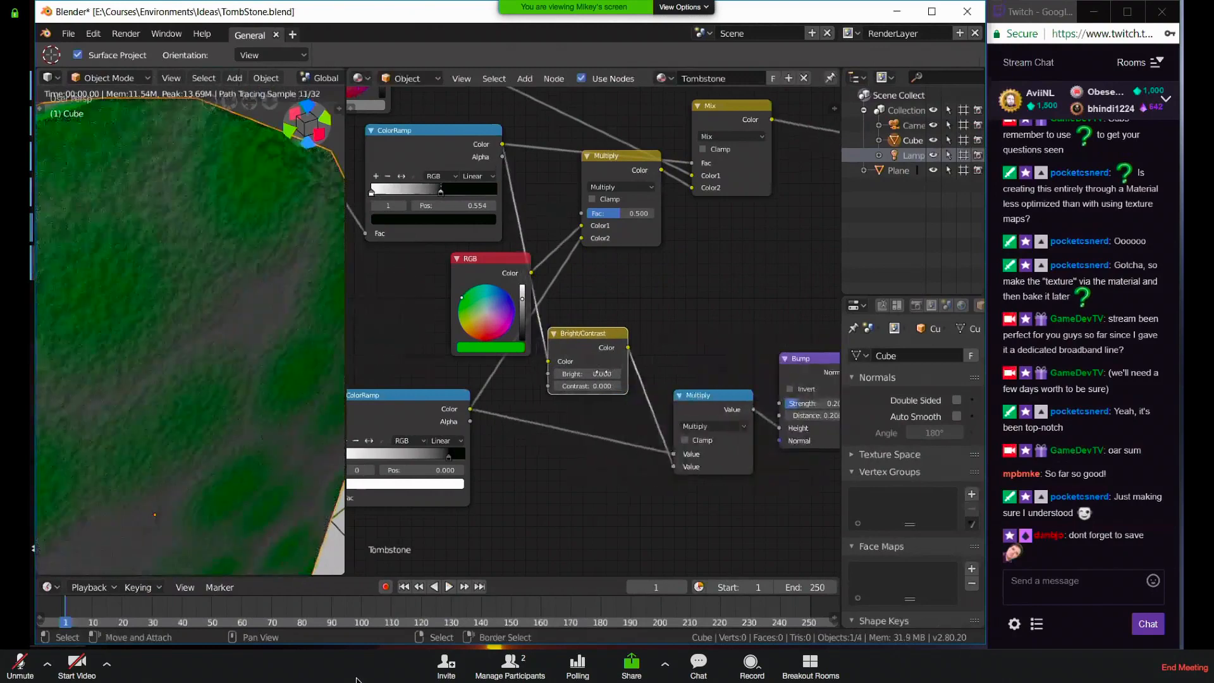
key(ctrl+s)
click(601, 373)
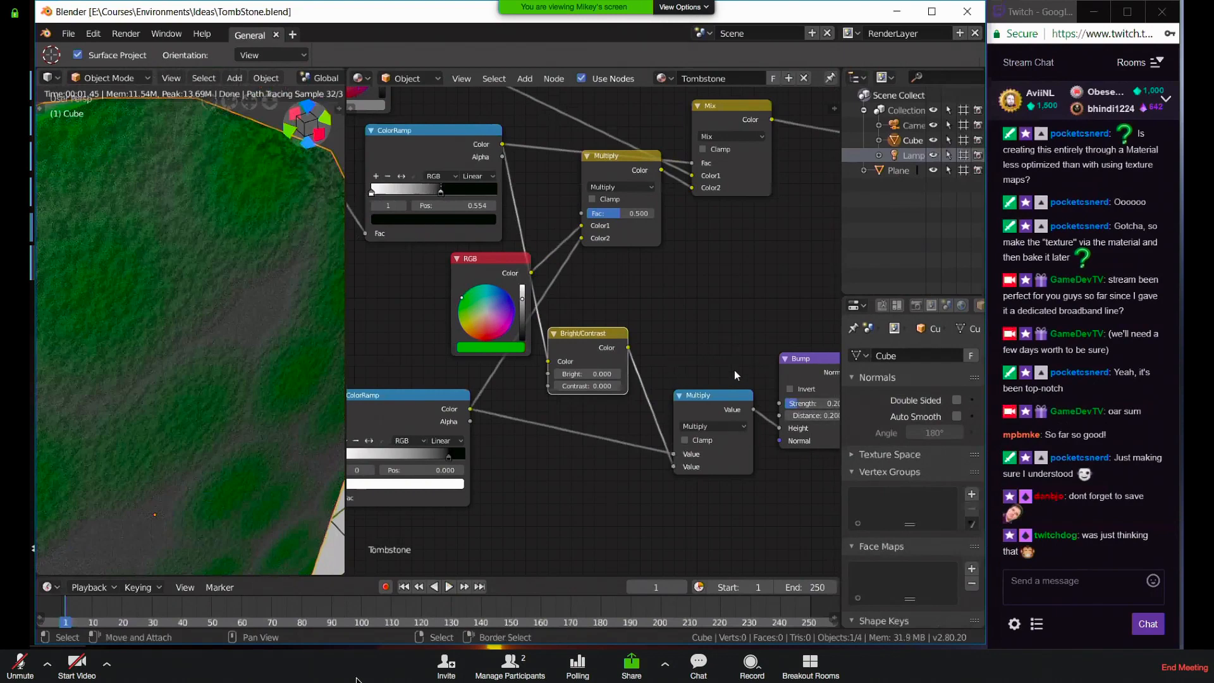
Set the Bright/Contrast node's contrast to 1.900 and move the node below the lower ColorRamp's link
scroll(704, 369, down, 2)
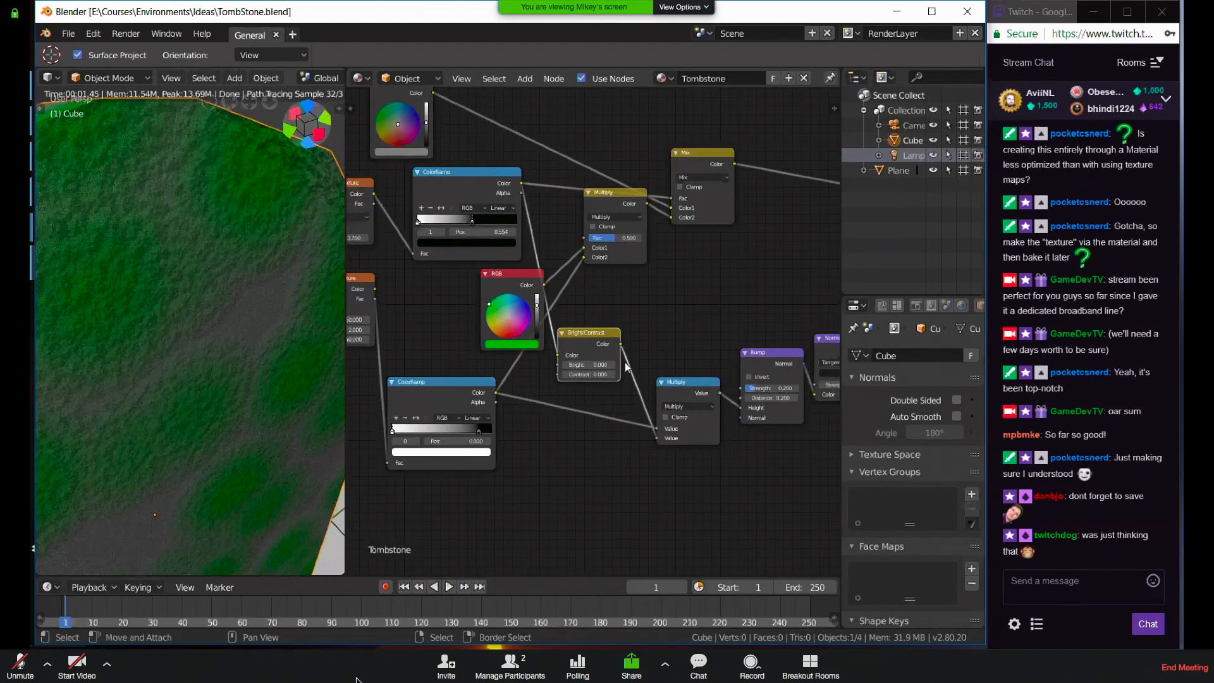
drag(569, 375, 576, 374)
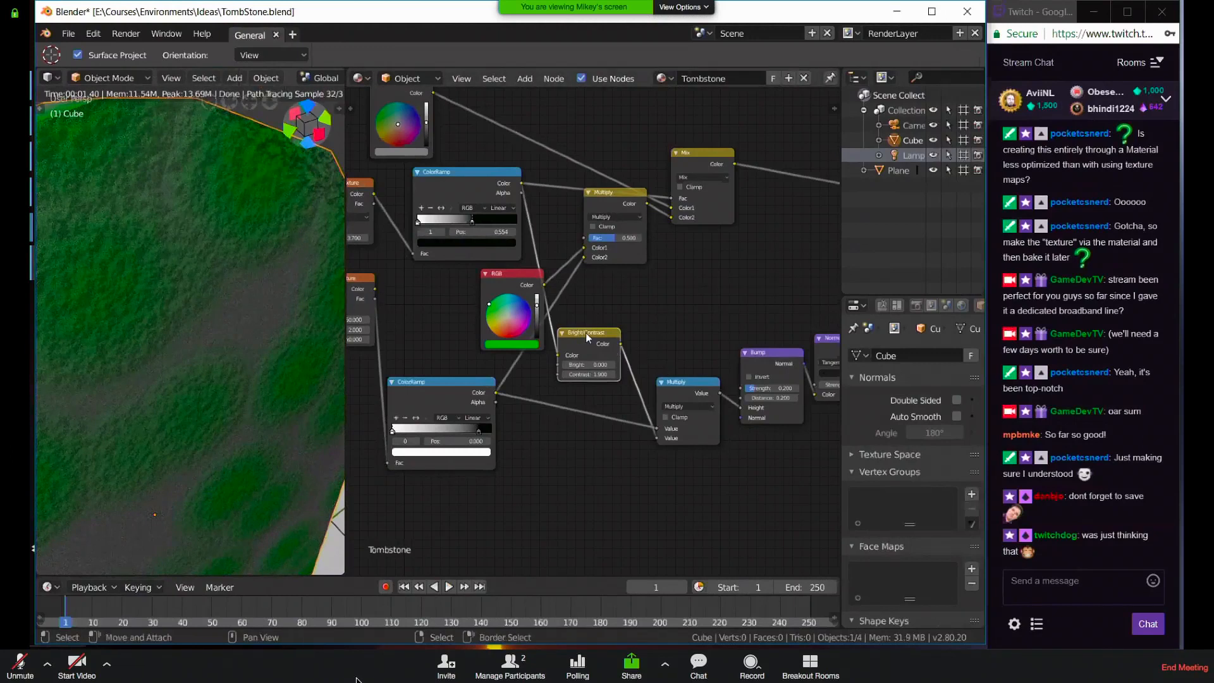
drag(584, 332, 585, 451)
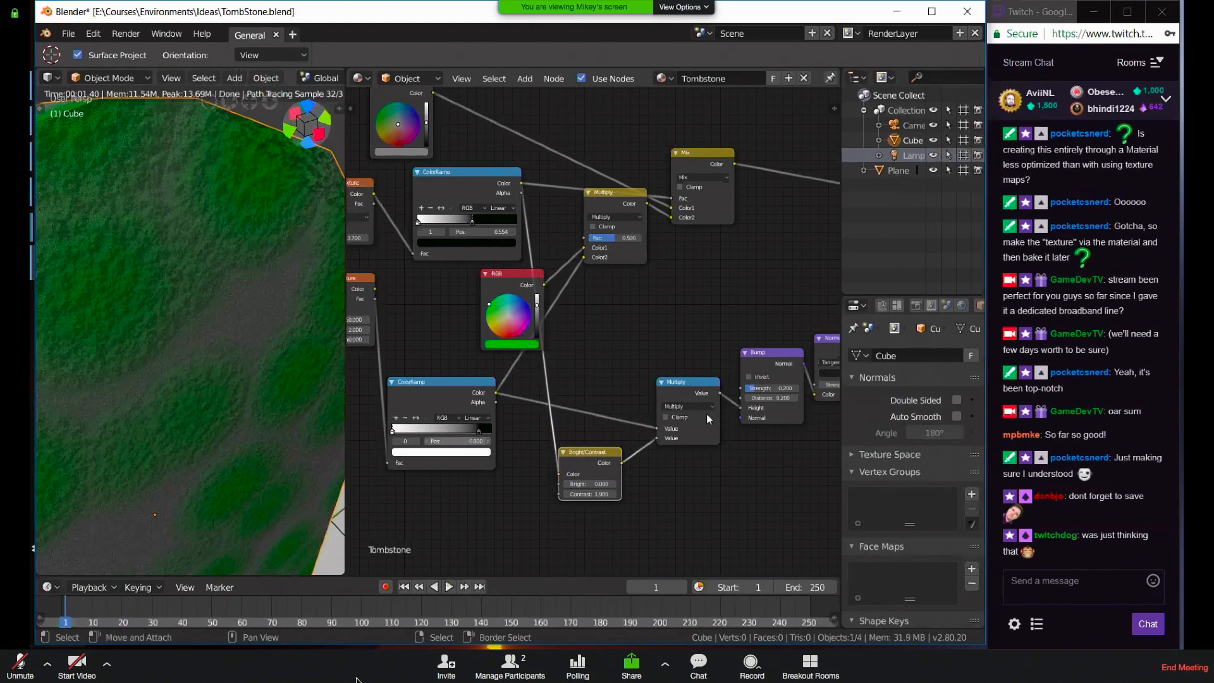
Move the upper ColorRamp's black stop to about 0.32 and adjust the Bright/Contrast node's brightness
middle_drag(670, 493, 583, 494)
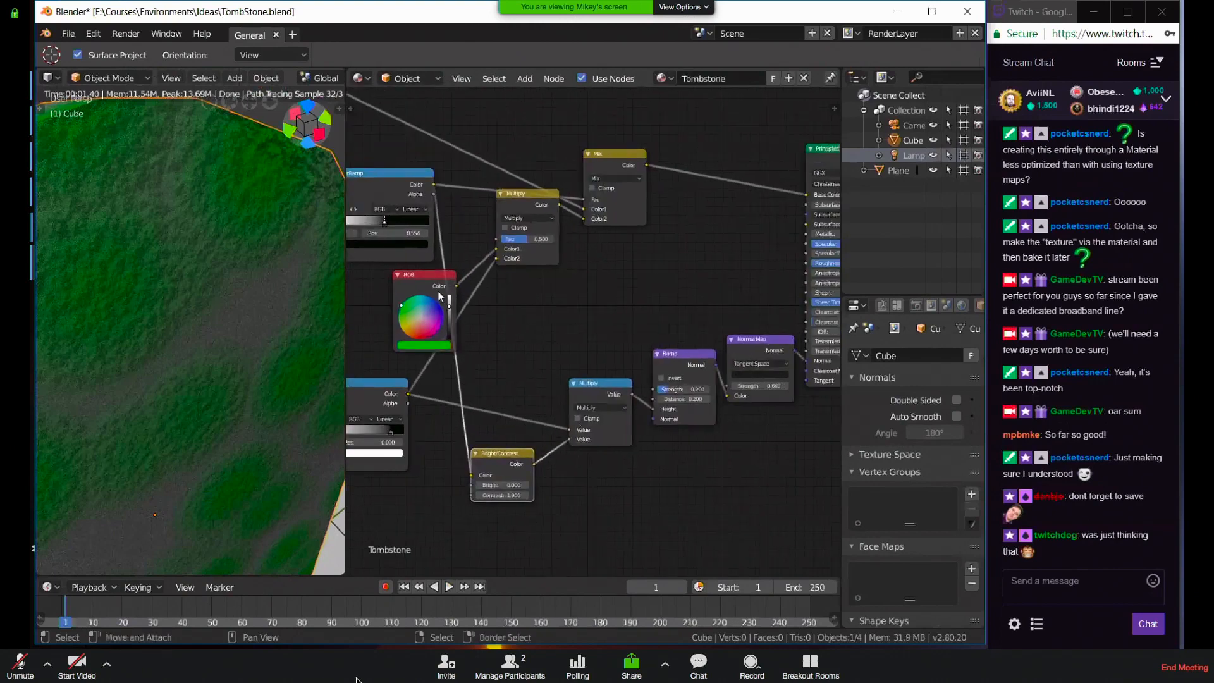
drag(401, 226, 354, 226)
middle_drag(575, 474, 692, 479)
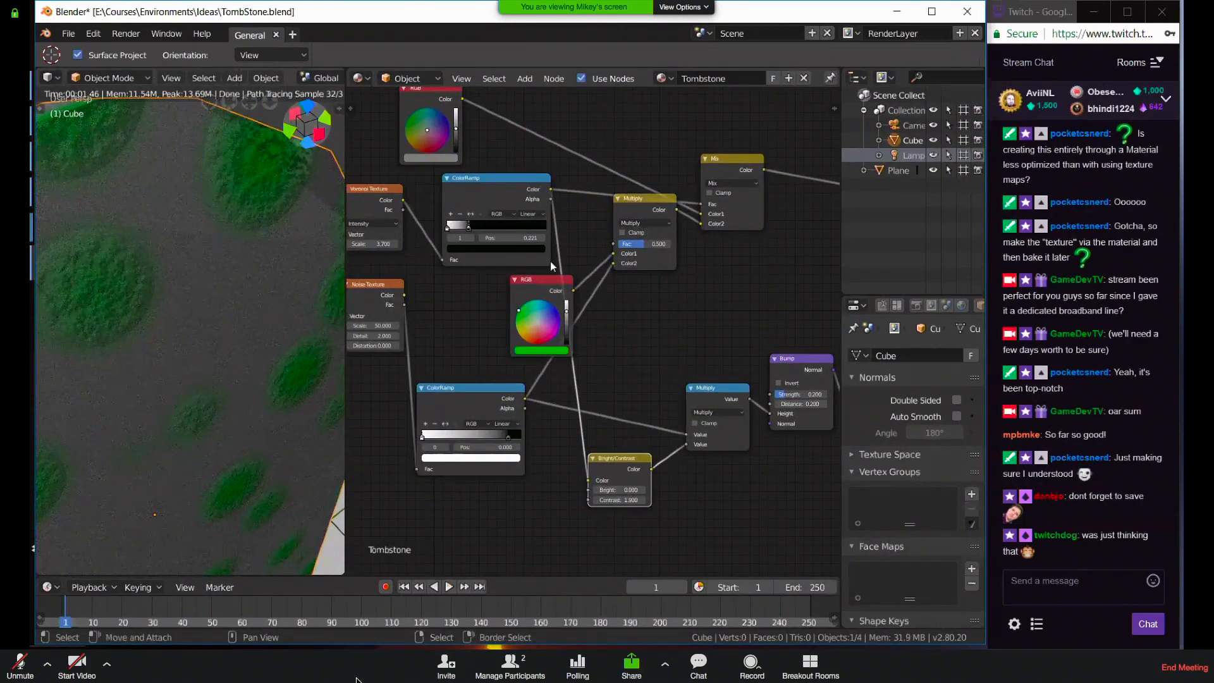
drag(637, 486, 622, 489)
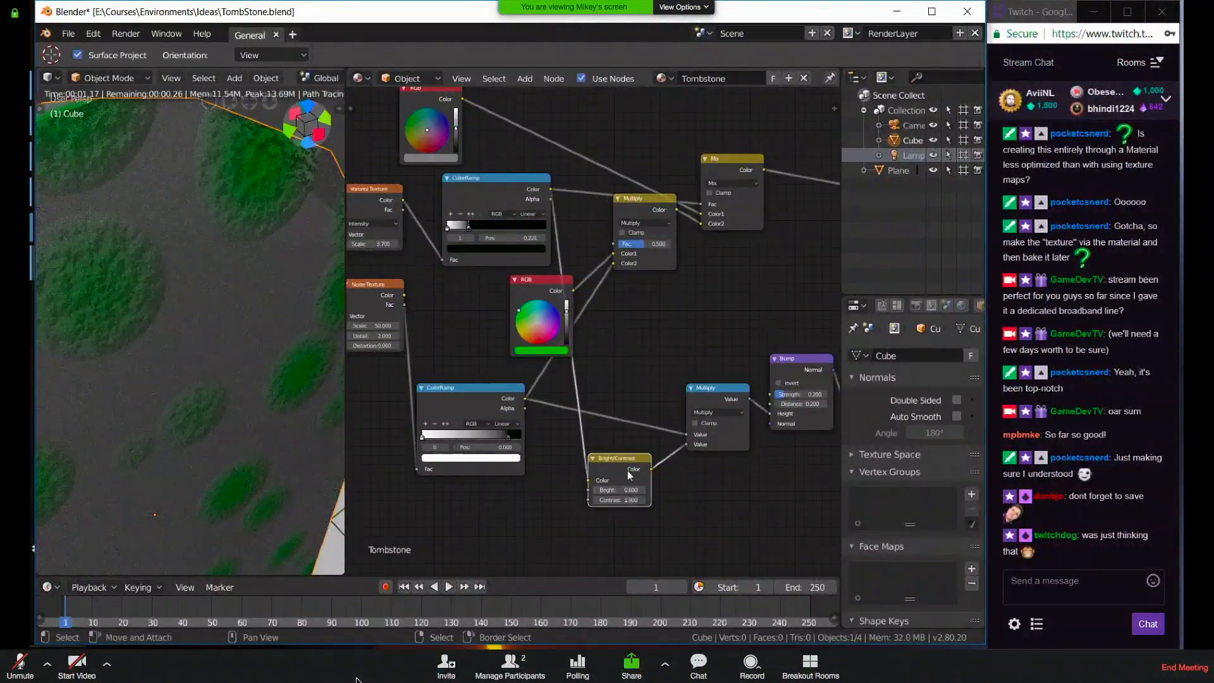
Delete the Bright/Contrast node and link the upper ColorRamp's color directly to the Multiply math node's second value
key(x)
drag(551, 190, 687, 443)
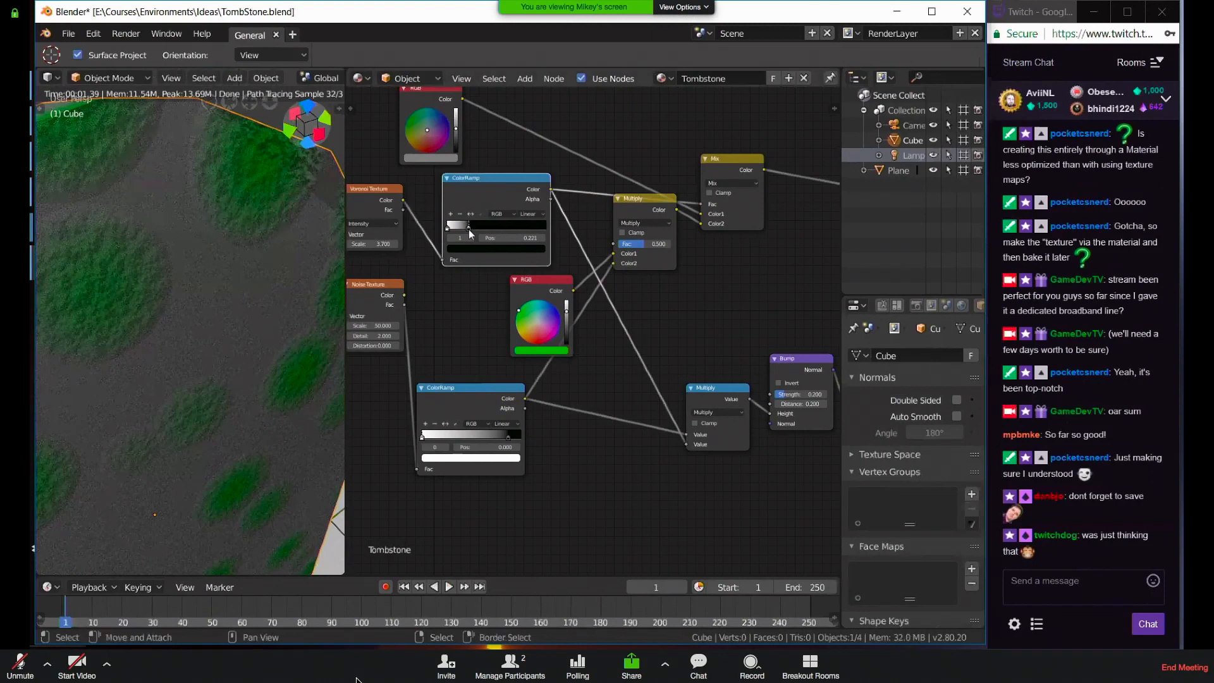
Move the upper ColorRamp's black stop to about 0.62 and adjust the Voronoi Texture's scale
drag(468, 229, 501, 228)
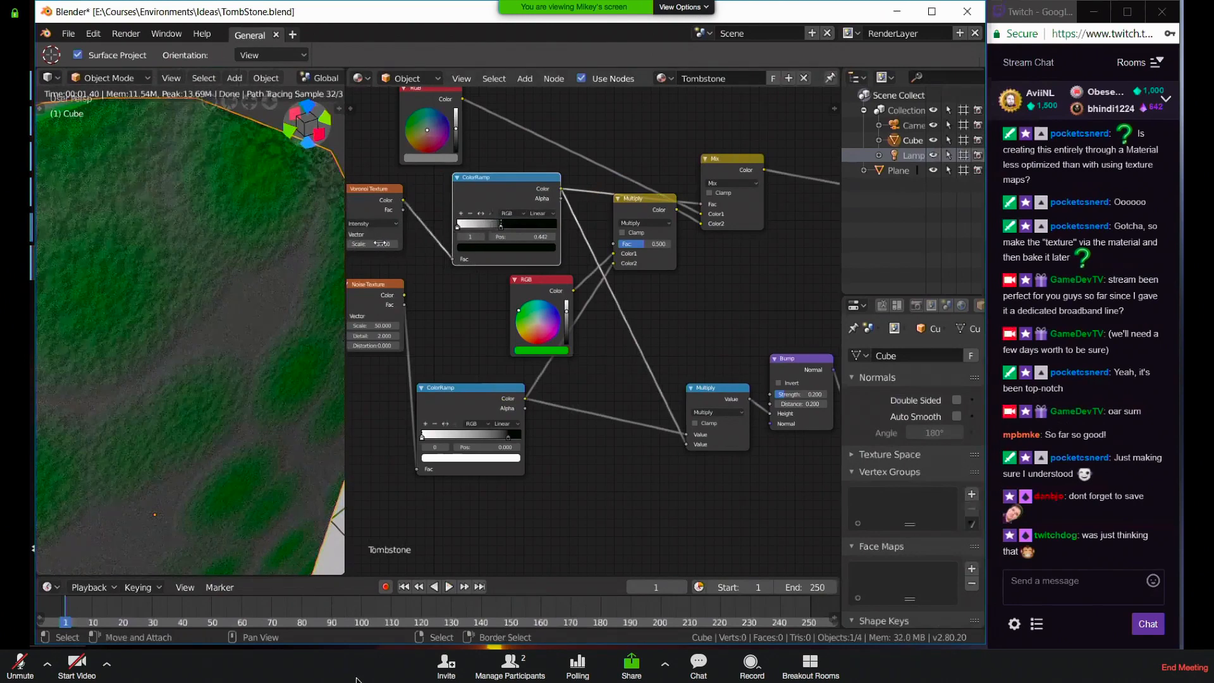
drag(374, 245, 526, 232)
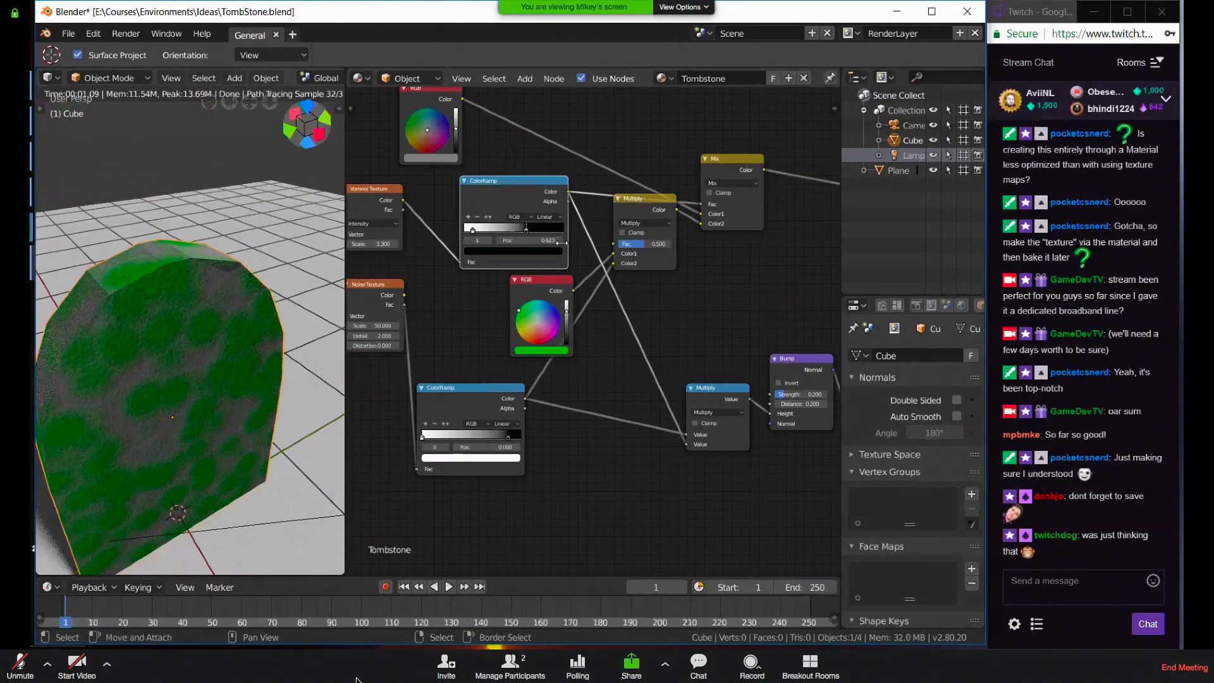
Inspect the moss pattern around the tombstone and apply smooth shading to the object
mouse_move(250, 415)
middle_down()
mouse_move(241, 424)
mouse_move(253, 408)
middle_up()
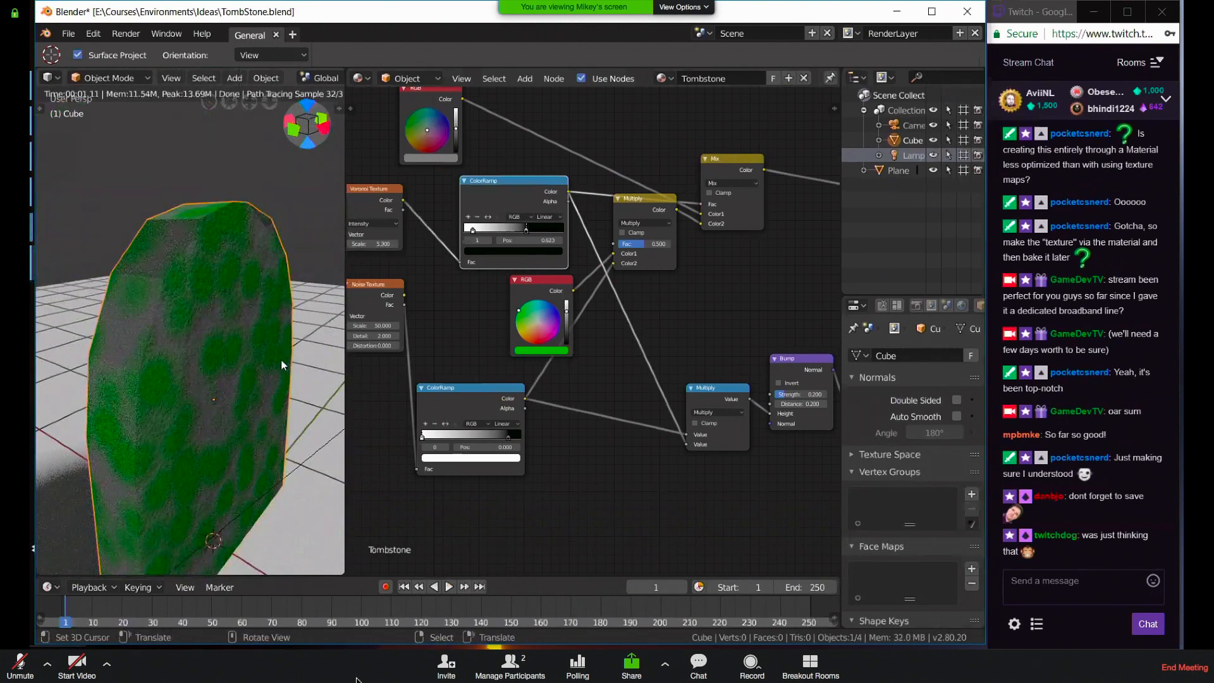
middle_drag(257, 382, 213, 408)
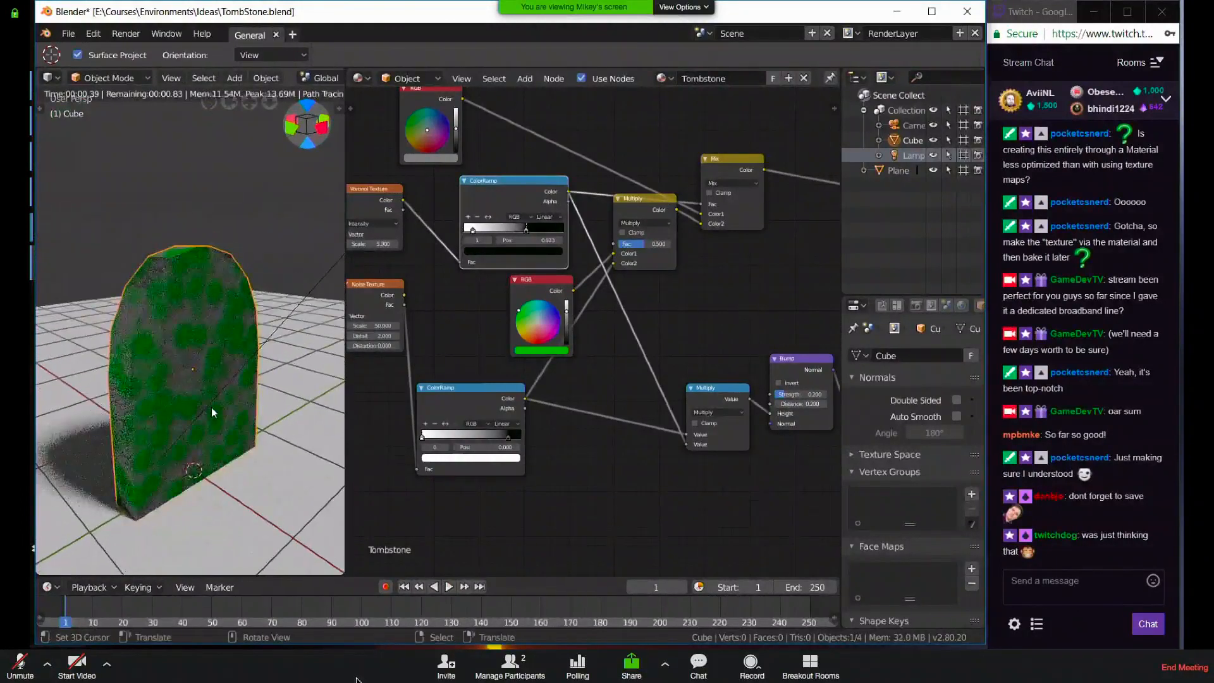
scroll(201, 405, up, 1)
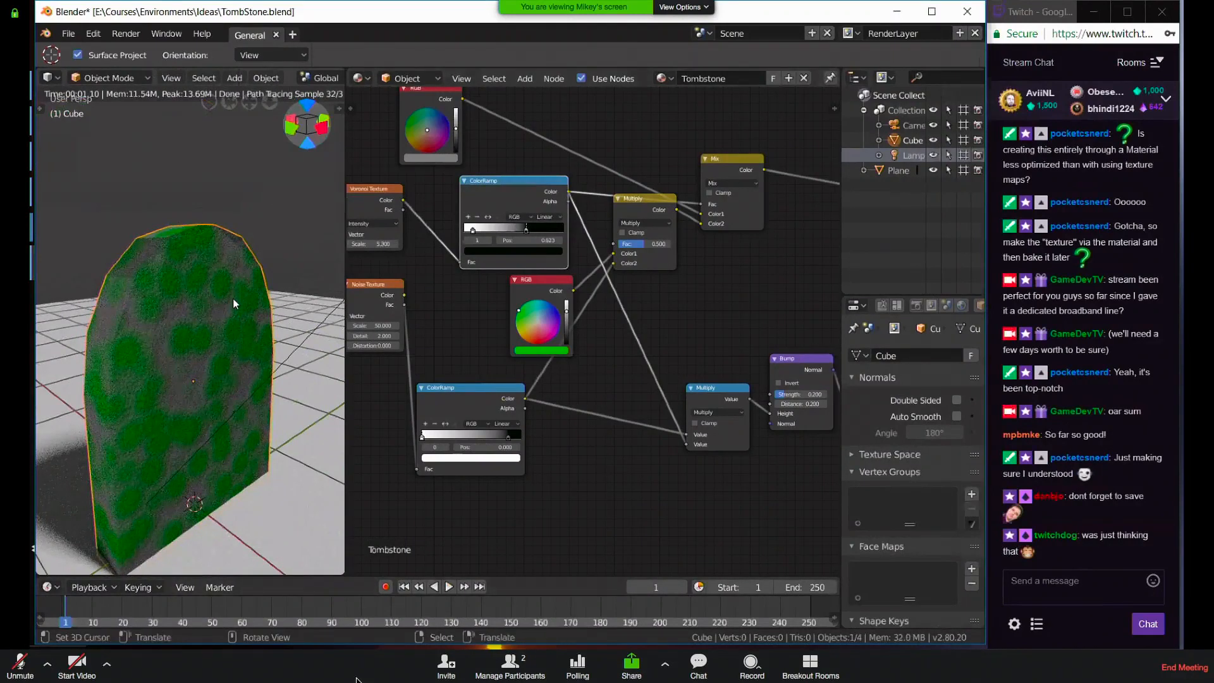
middle_drag(220, 362, 227, 361)
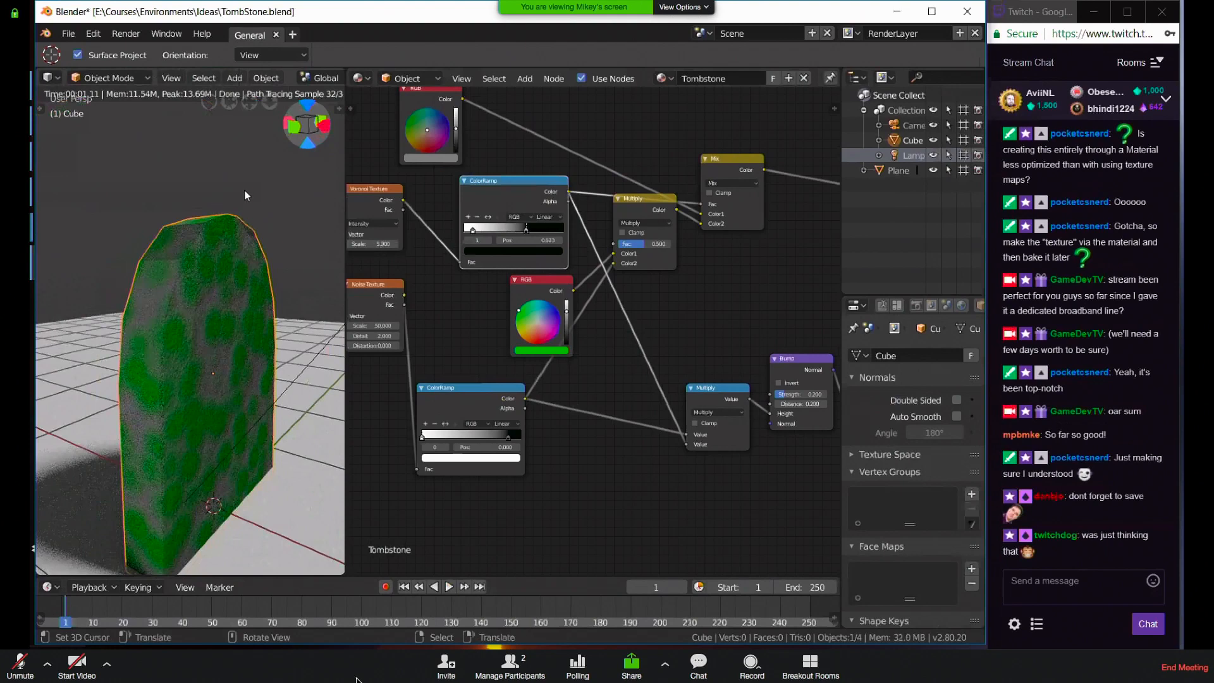
middle_drag(239, 283, 137, 324)
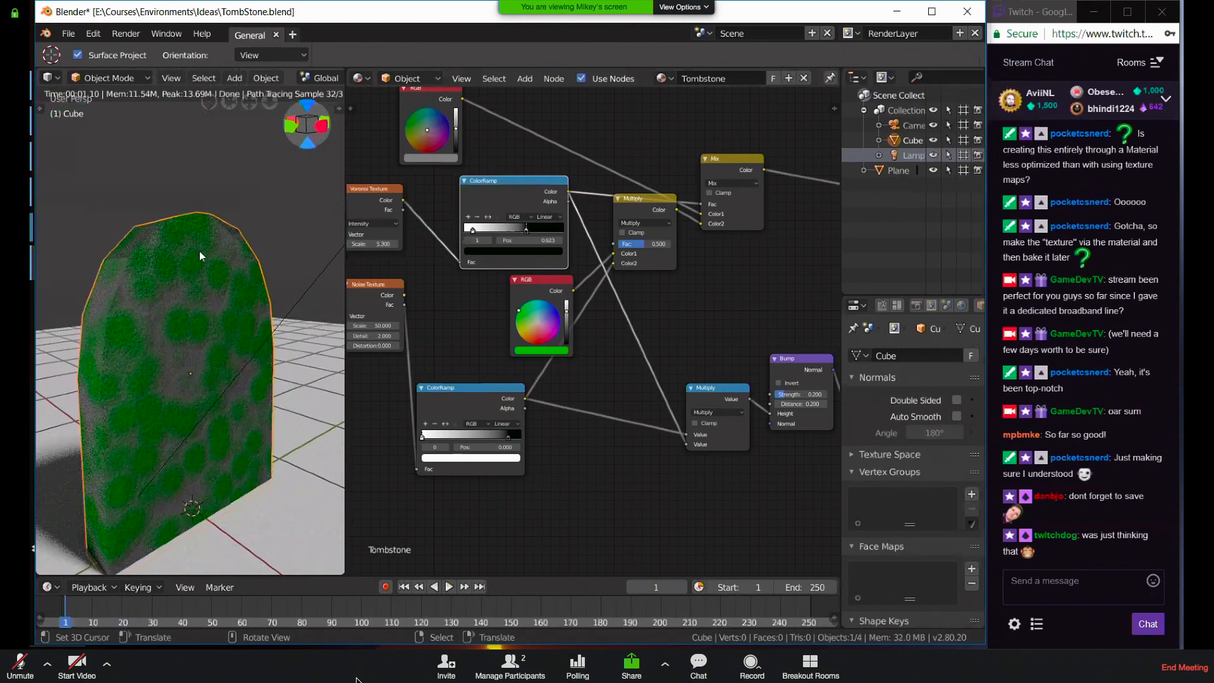
click(266, 77)
click(328, 362)
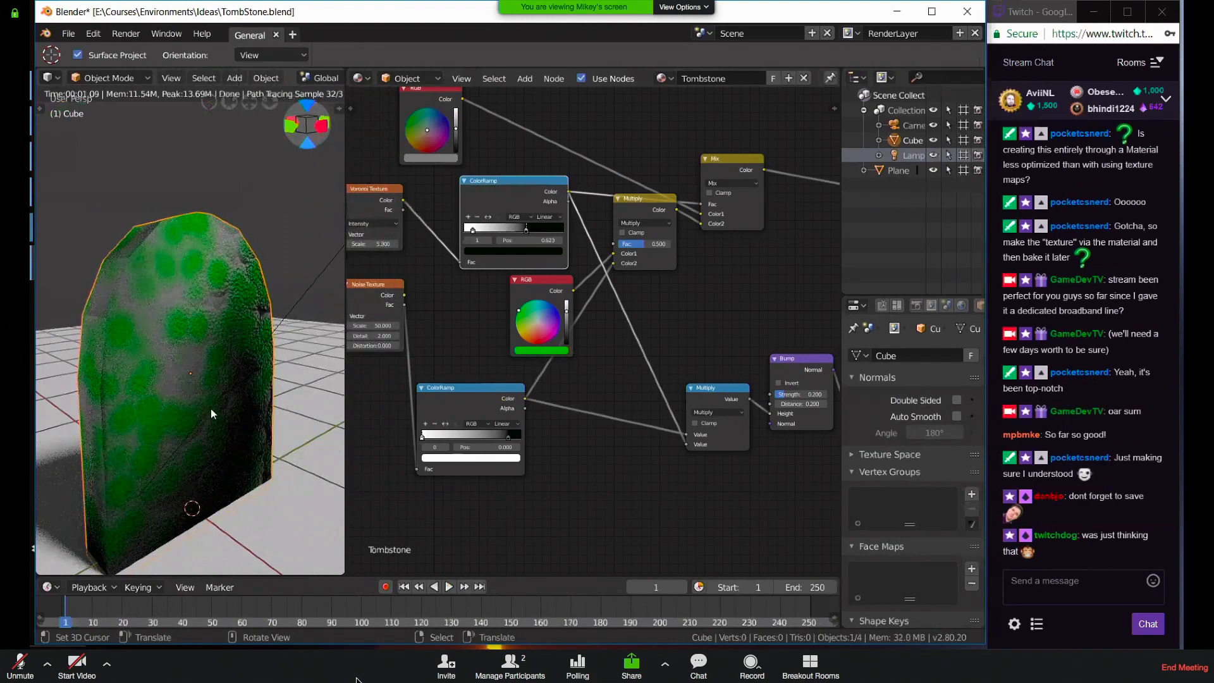
middle_drag(244, 407, 217, 409)
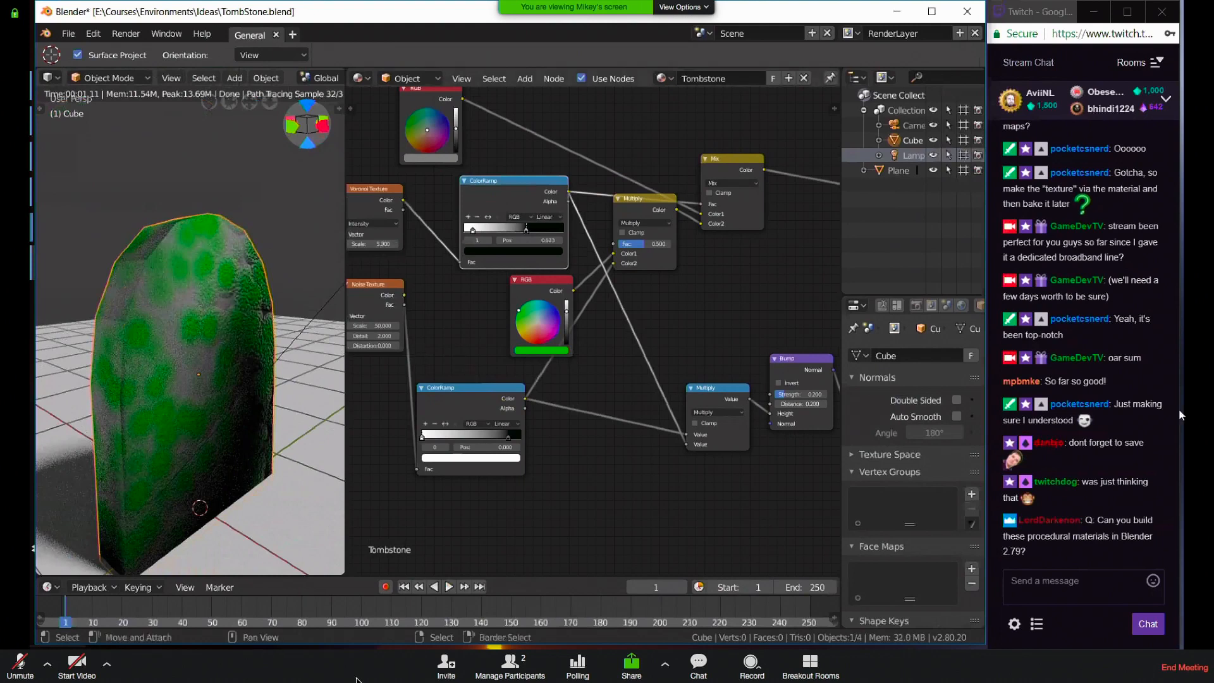
Widen the outliner and properties area, rename the Cube object as Tombstone, and save the file
drag(786, 332, 684, 332)
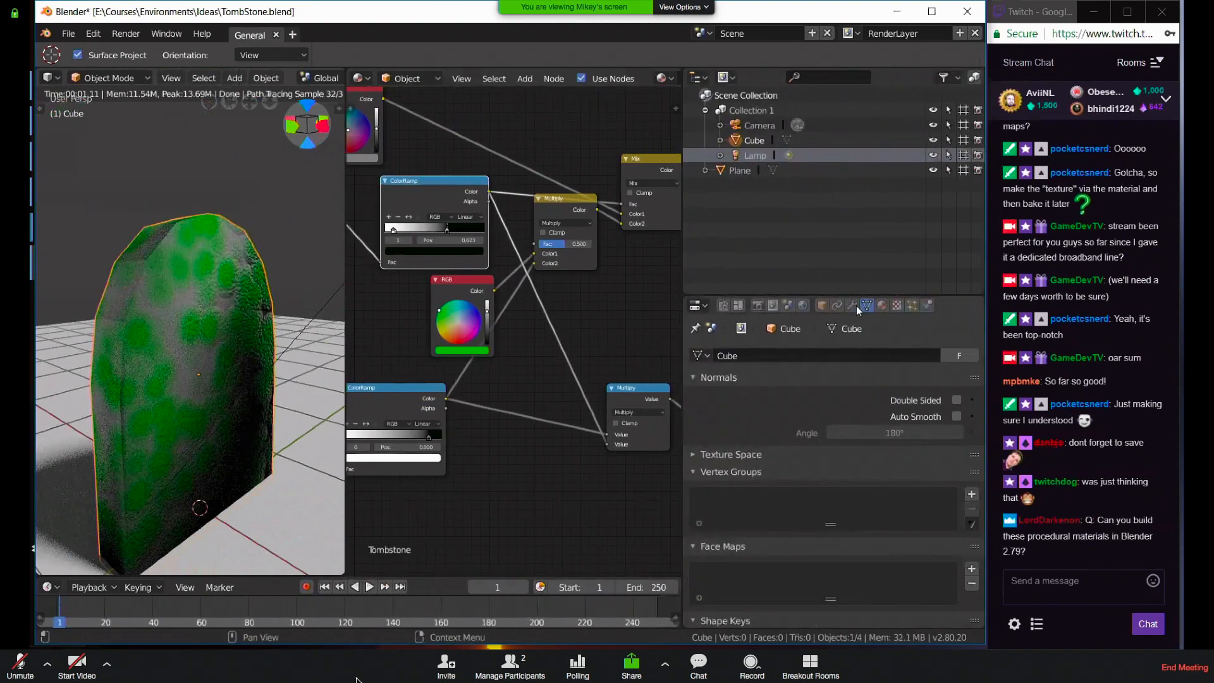
click(852, 306)
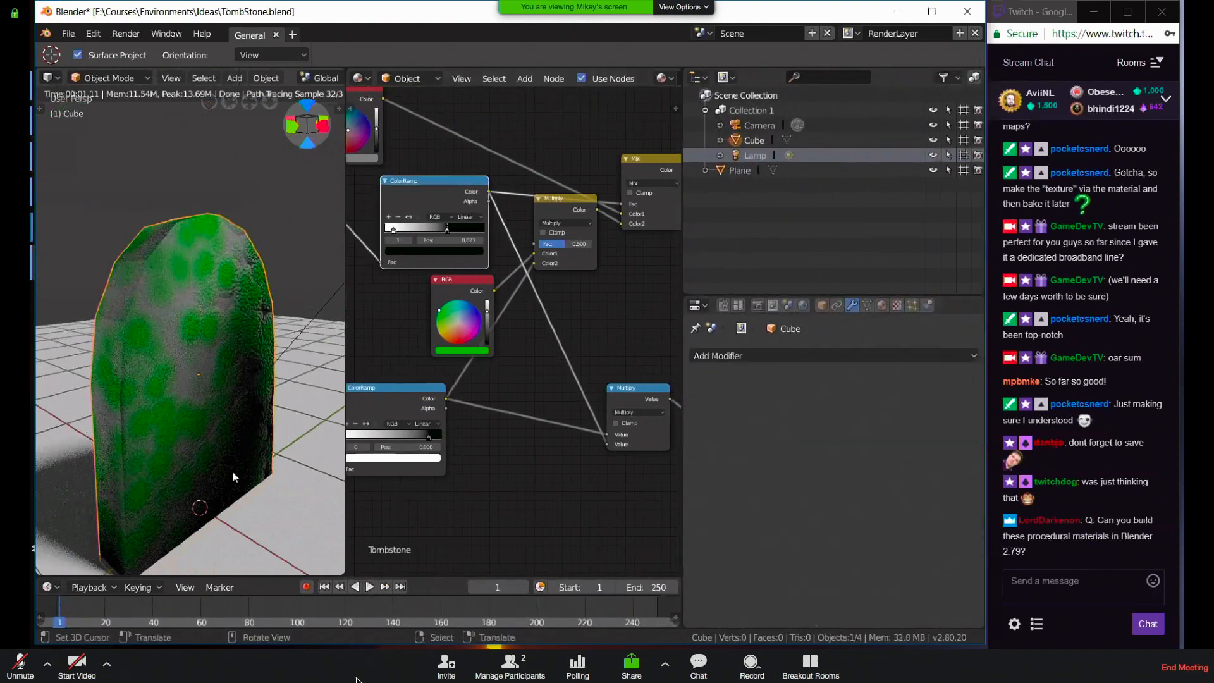
double_click(756, 141)
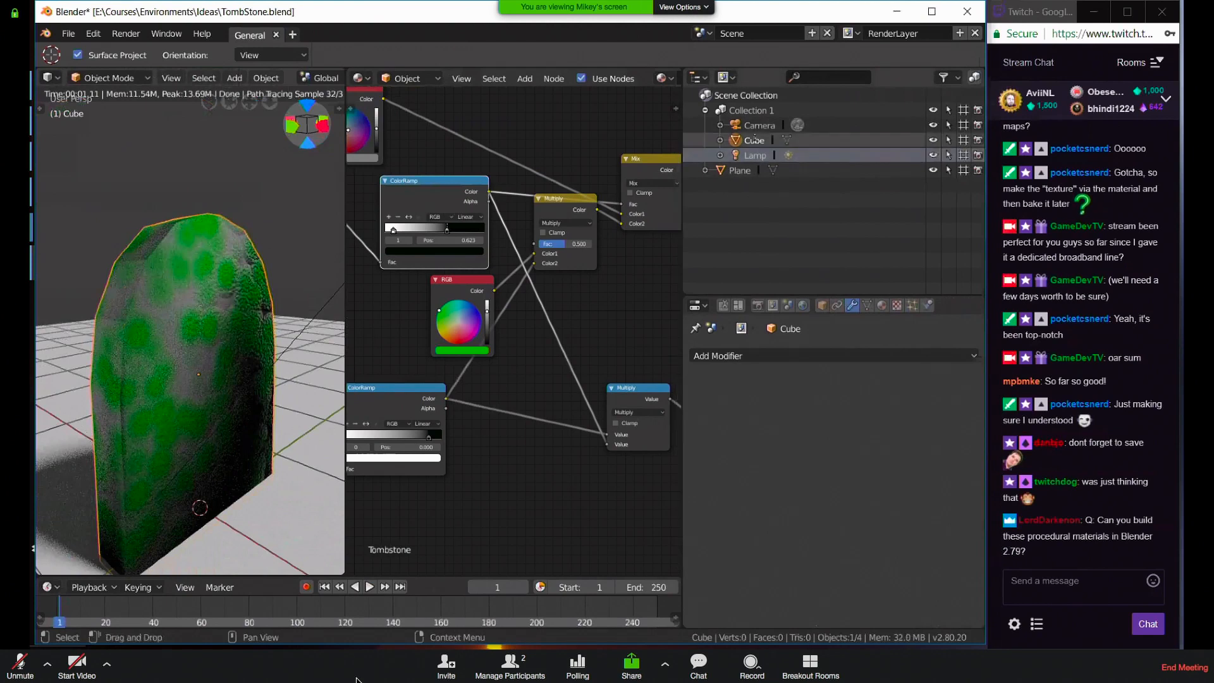
text(Tomb)
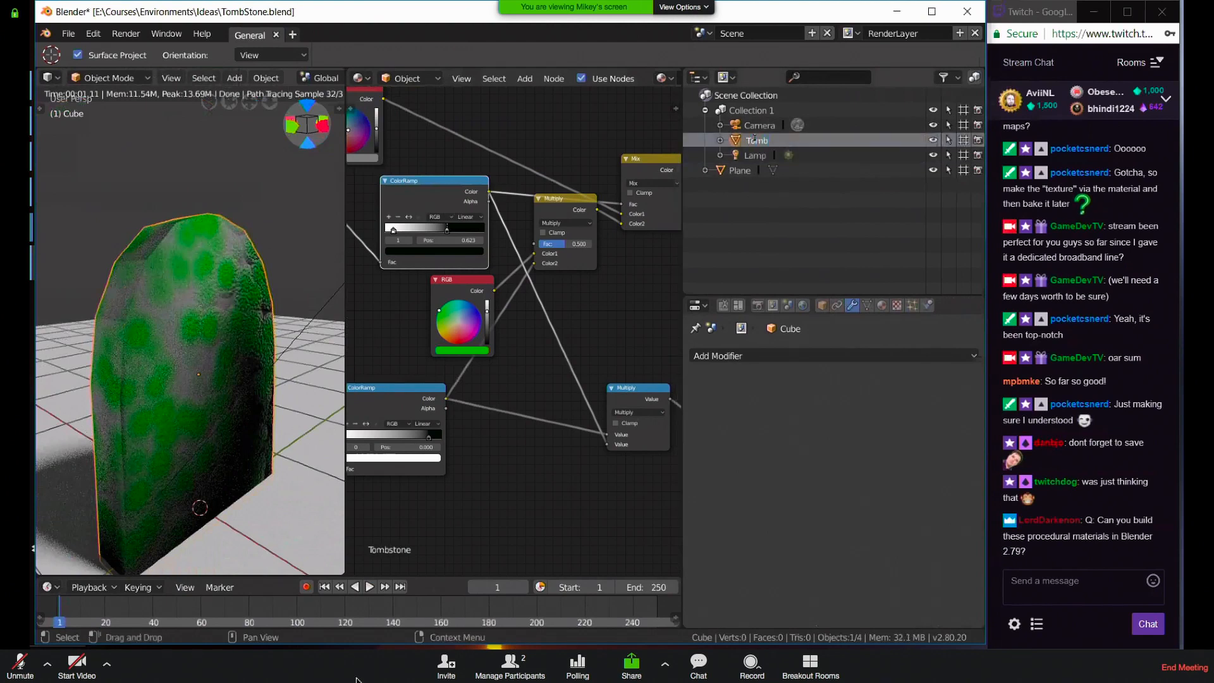
text(stone)
key(Return)
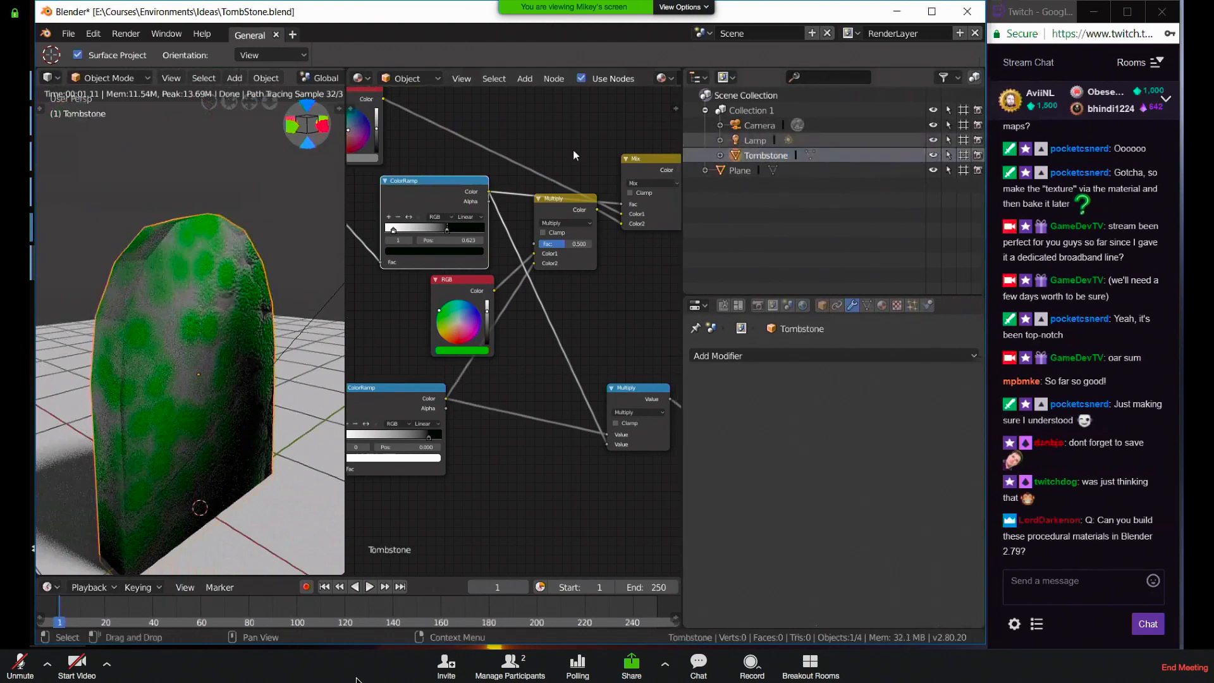
key(ctrl+s)
key(Return)
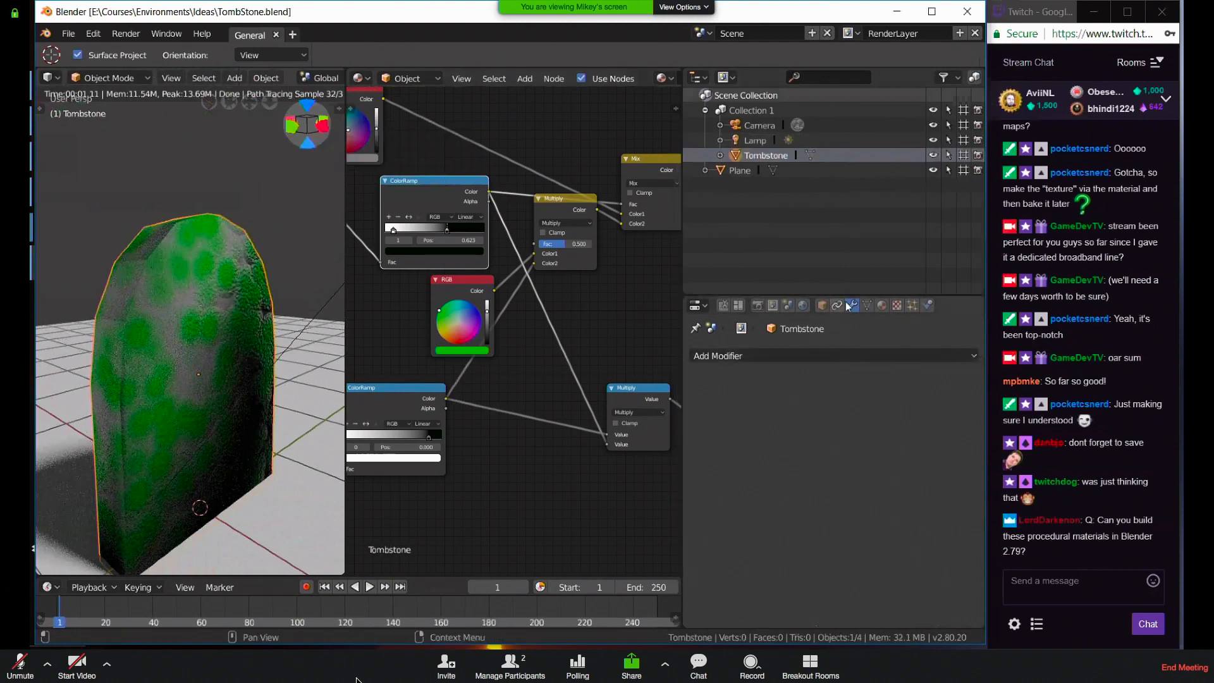
Add a Subdivision Surface modifier to the tombstone
click(798, 354)
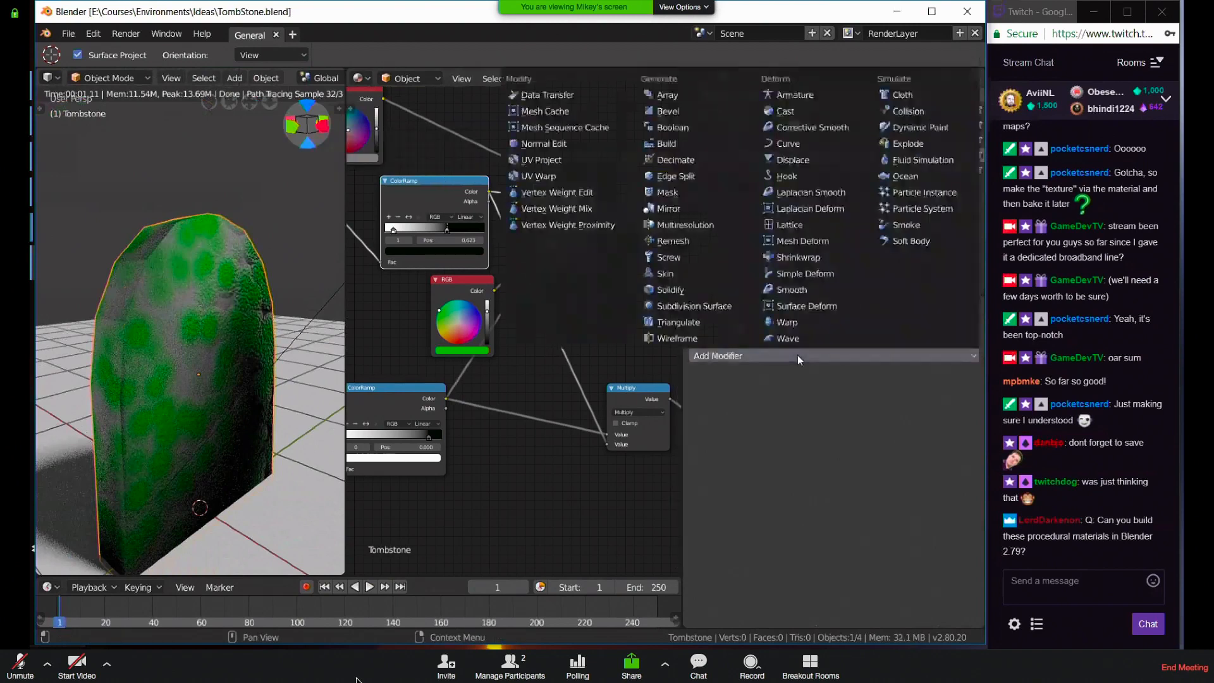
click(718, 309)
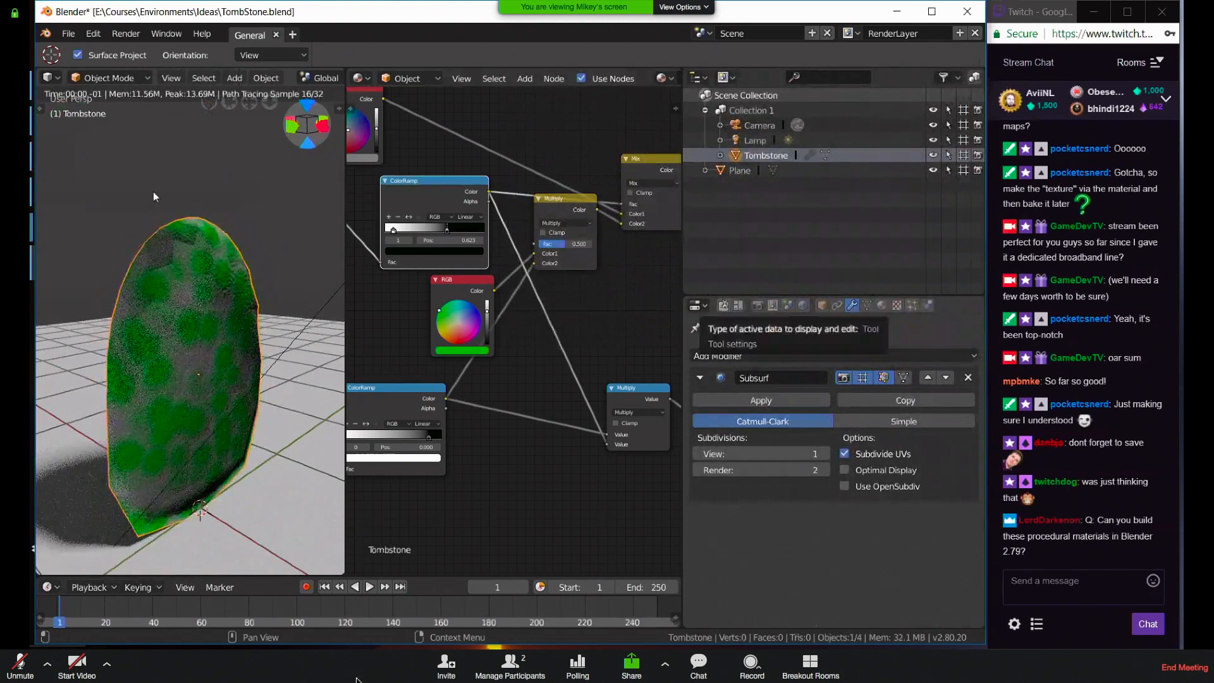
Add an Edge Split modifier to the tombstone and place it above the Subsurf modifier
click(788, 356)
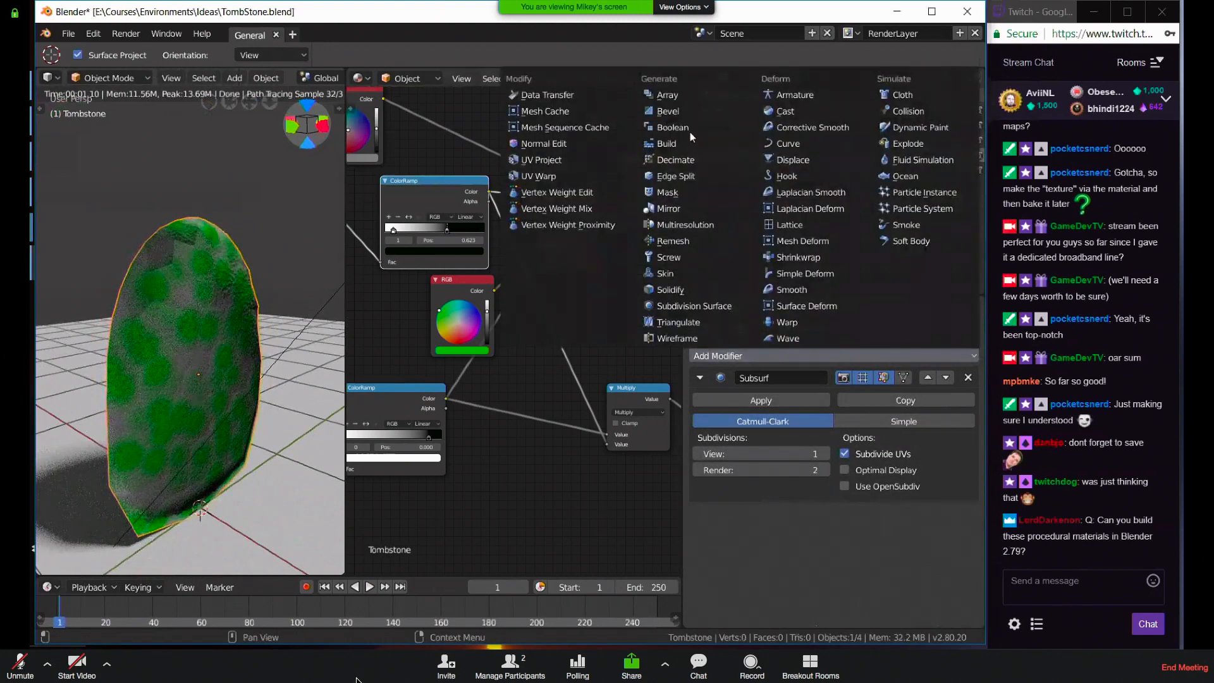
click(706, 176)
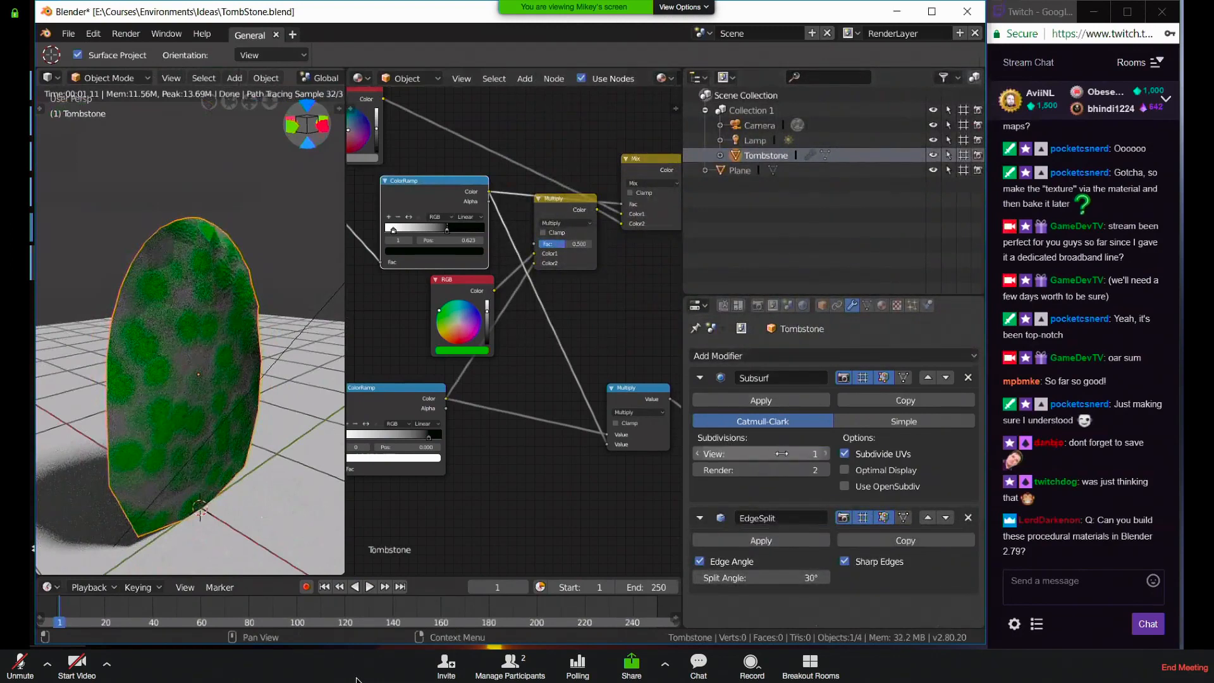
click(927, 517)
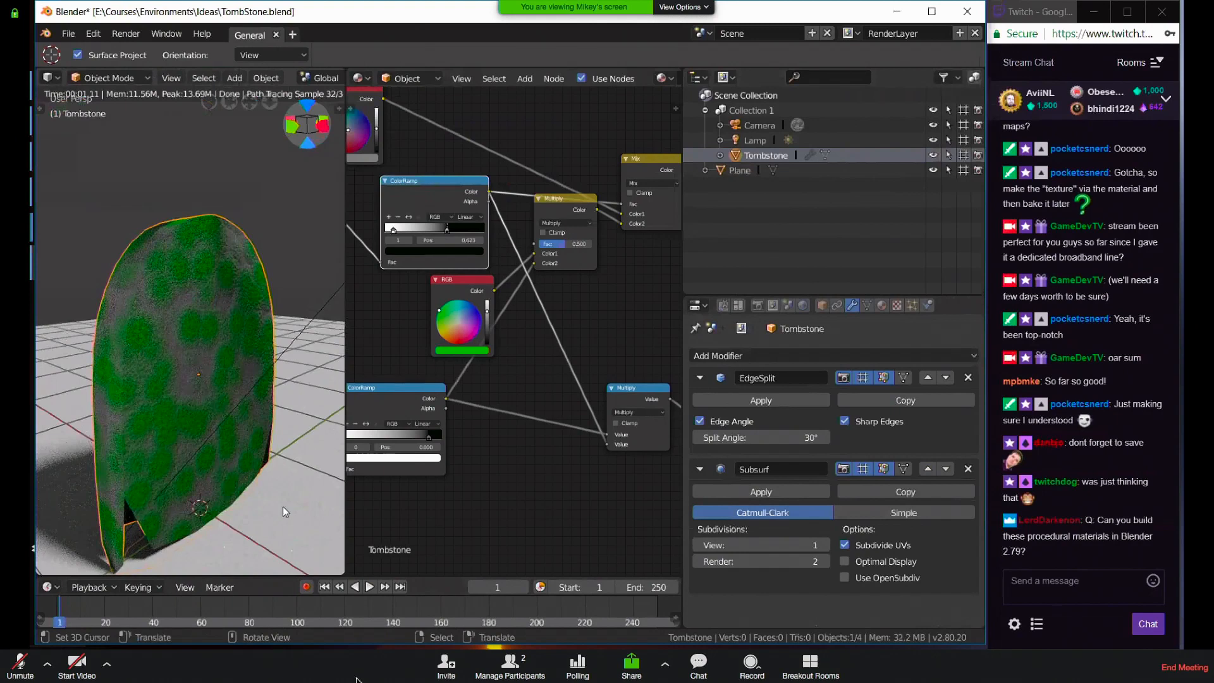
Try several viewport subdivision levels on the Subsurf modifier and set the view level to 2
click(825, 545)
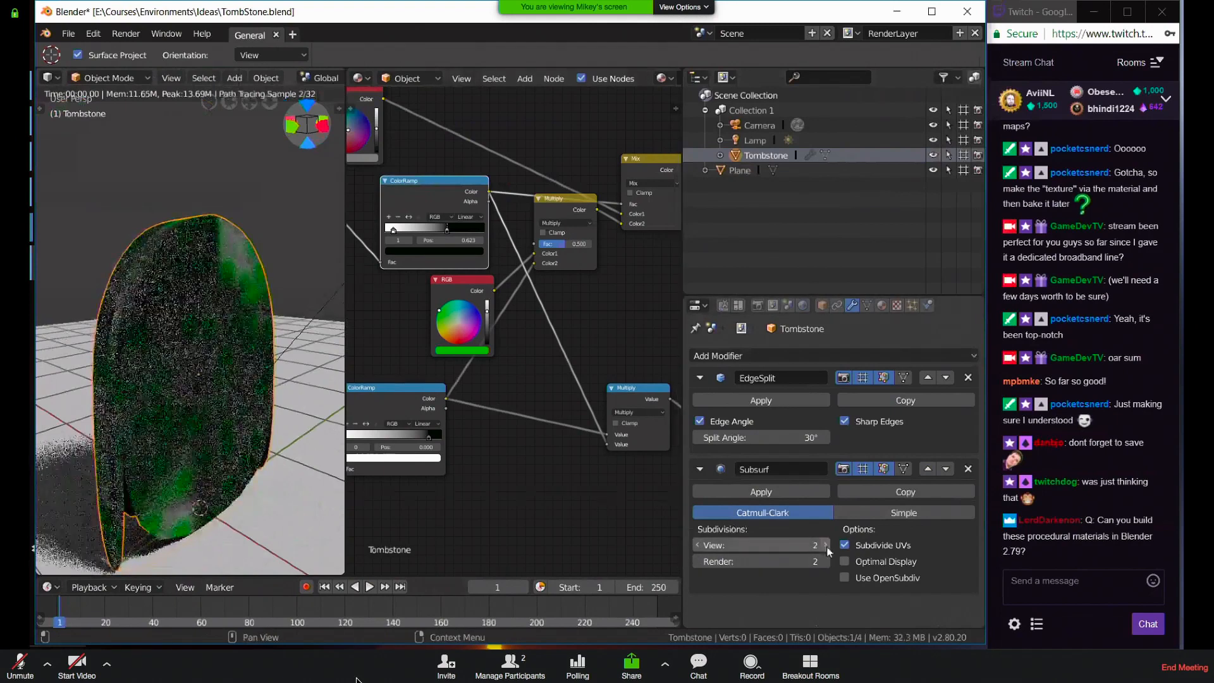
click(826, 545)
click(825, 545)
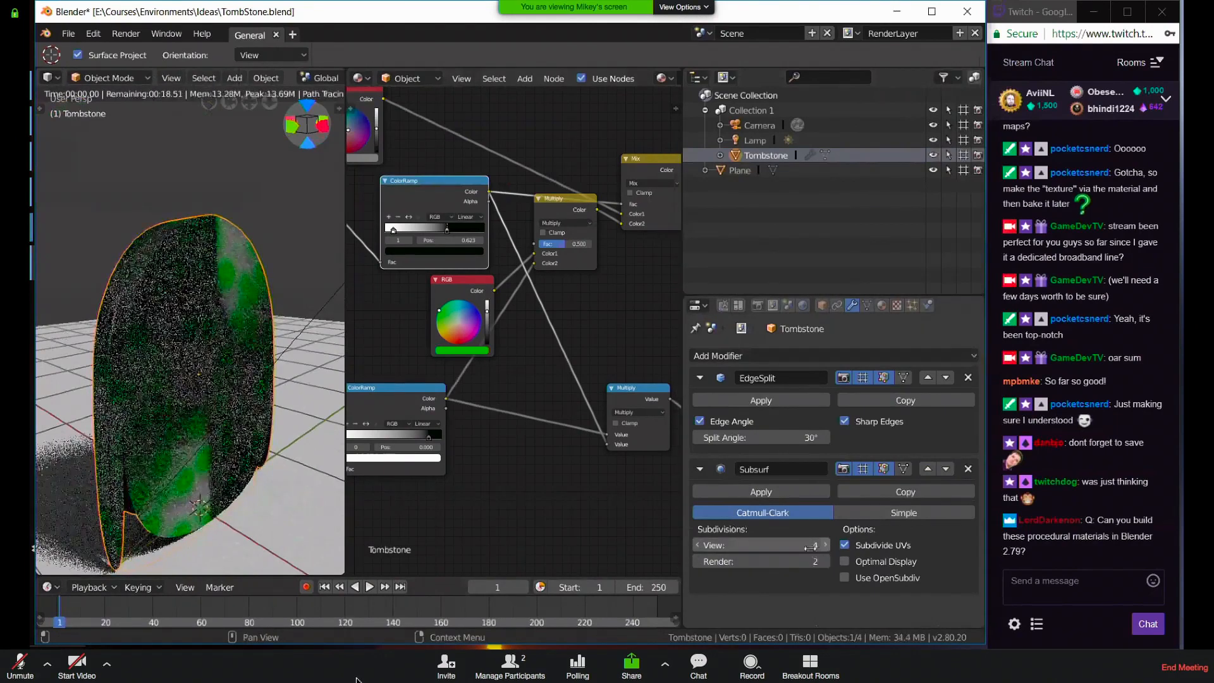
click(697, 545)
click(697, 545)
click(698, 545)
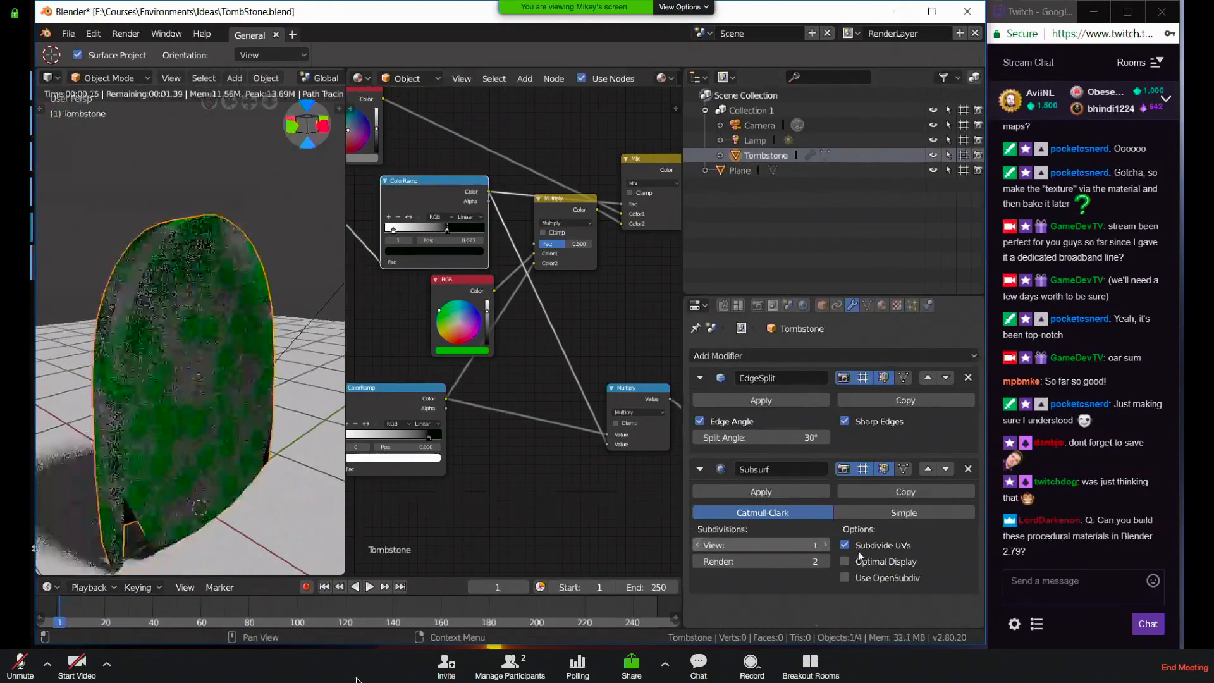
click(825, 545)
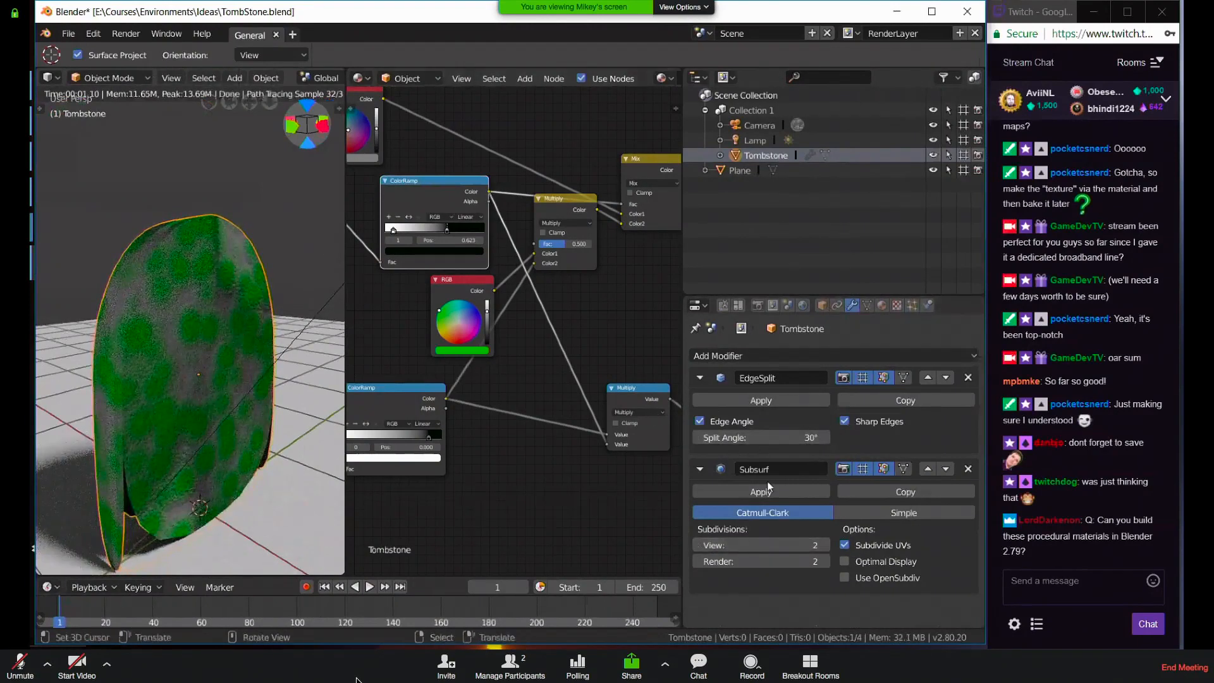
Try Edge Split angles of 114° and 89°, inspect the tombstone's split edges, and remove the Edge Split modifier
drag(773, 438, 823, 438)
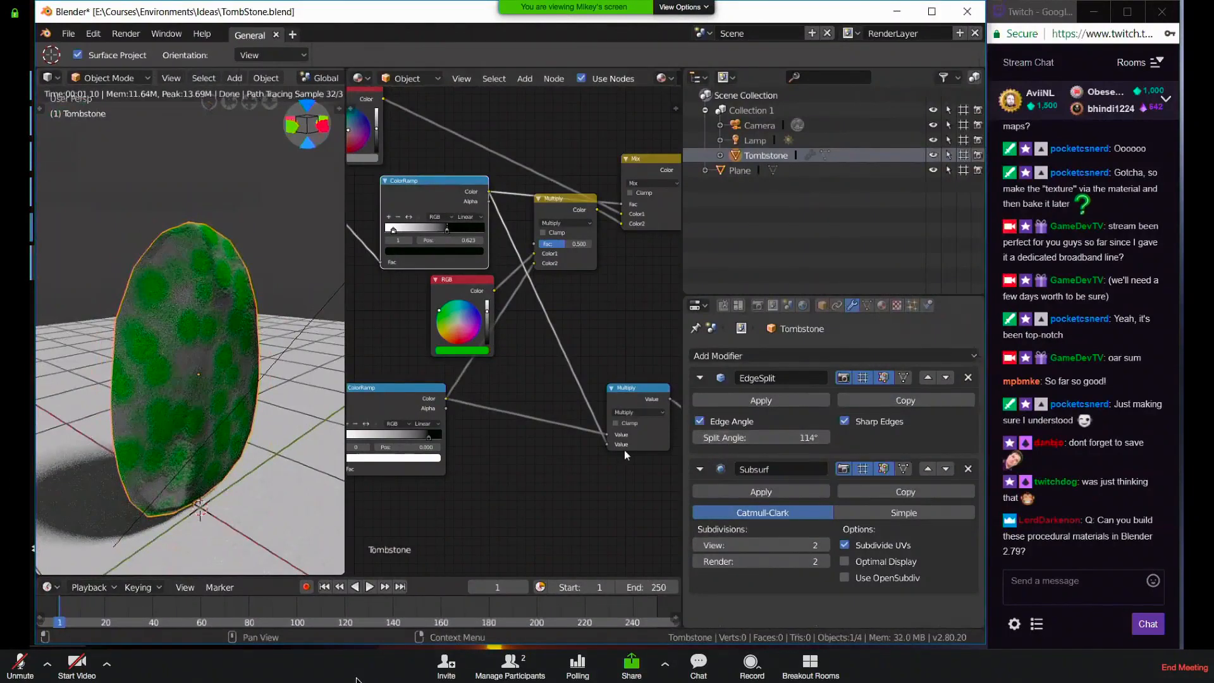
drag(737, 439, 715, 439)
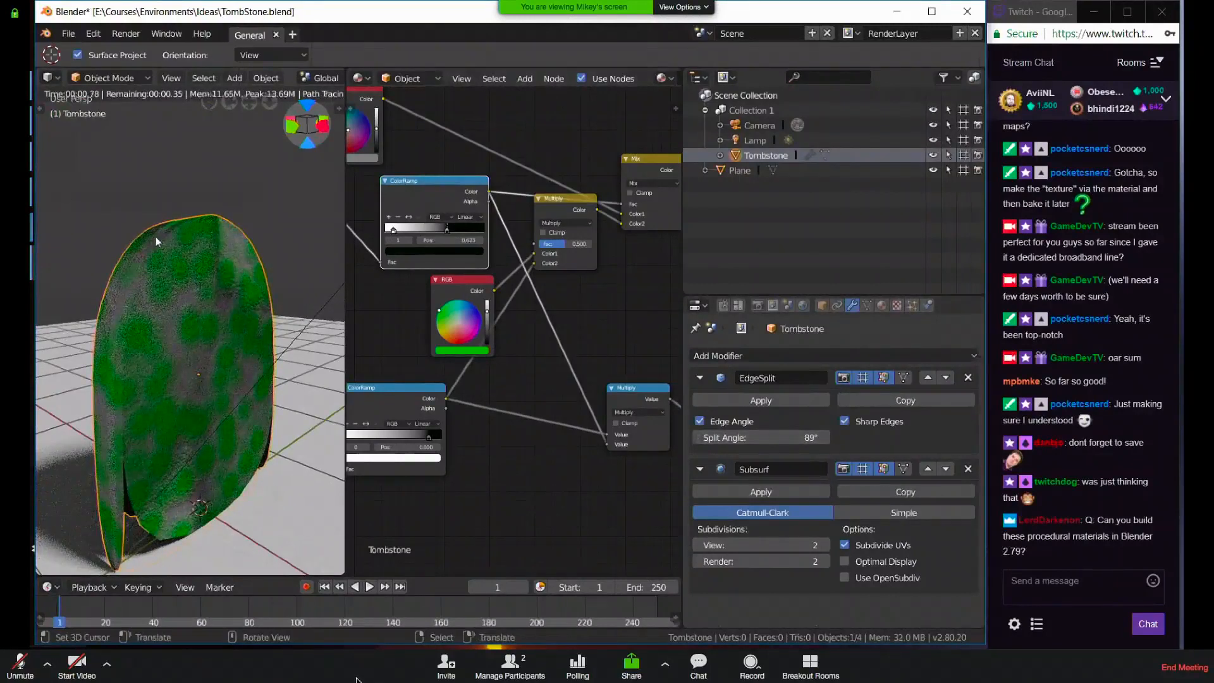
scroll(203, 215, up, 2)
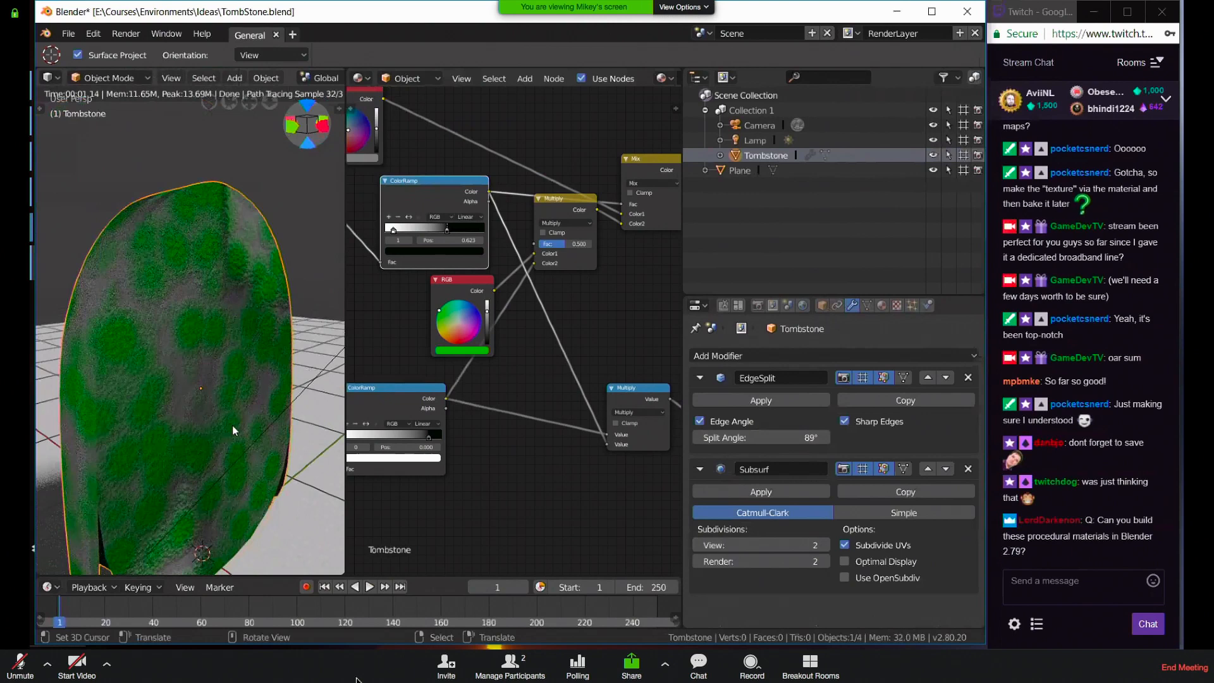
middle_drag(249, 295, 122, 388)
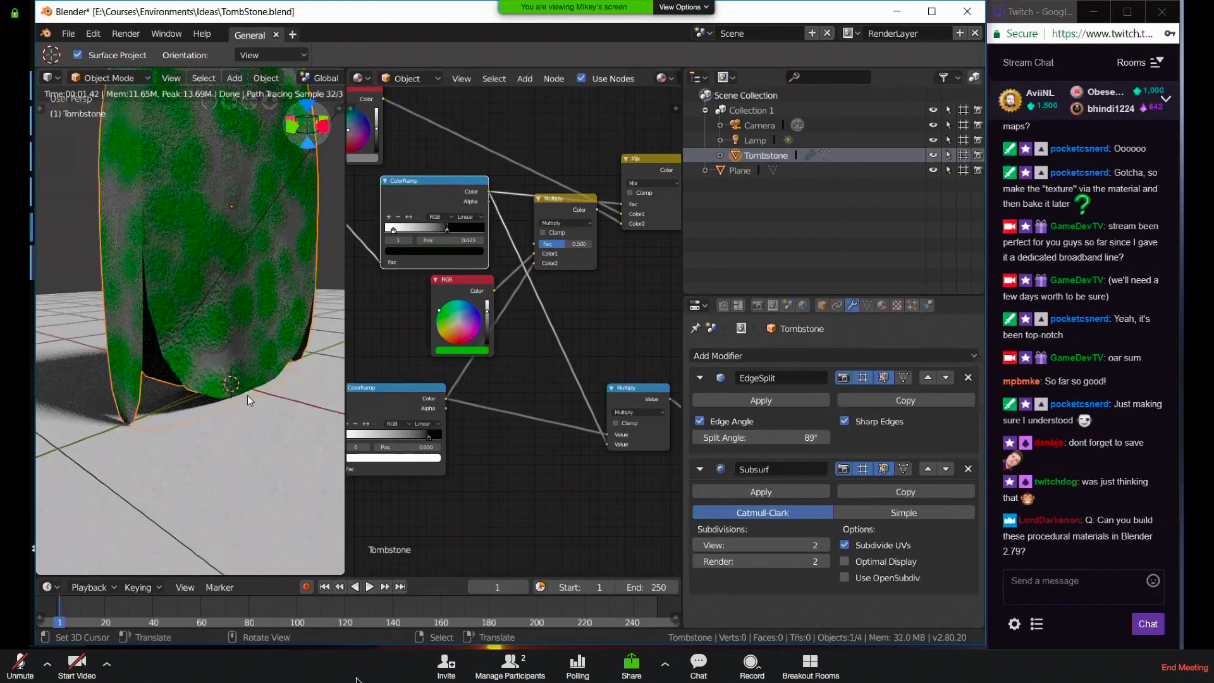
middle_drag(256, 419, 199, 474)
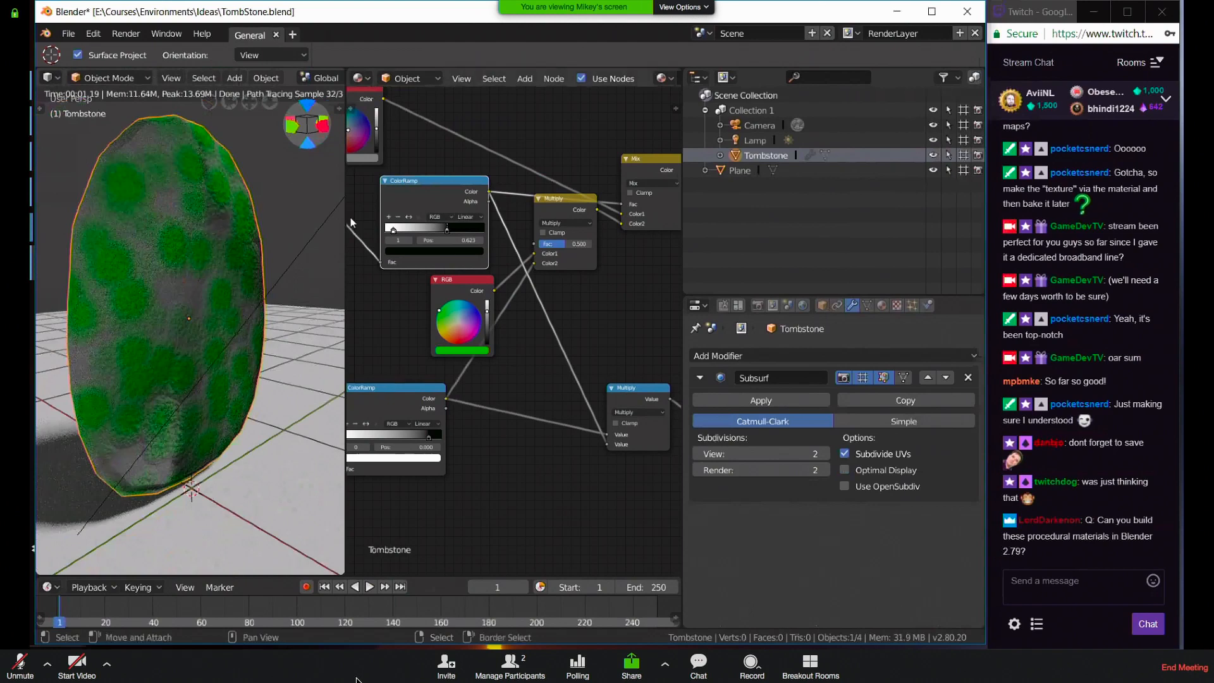
Widen the 3D viewport and switch the tombstone between Object and Edit Mode to compare its shape, ending in Edit Mode
drag(344, 219, 599, 222)
middle_drag(480, 291, 347, 277)
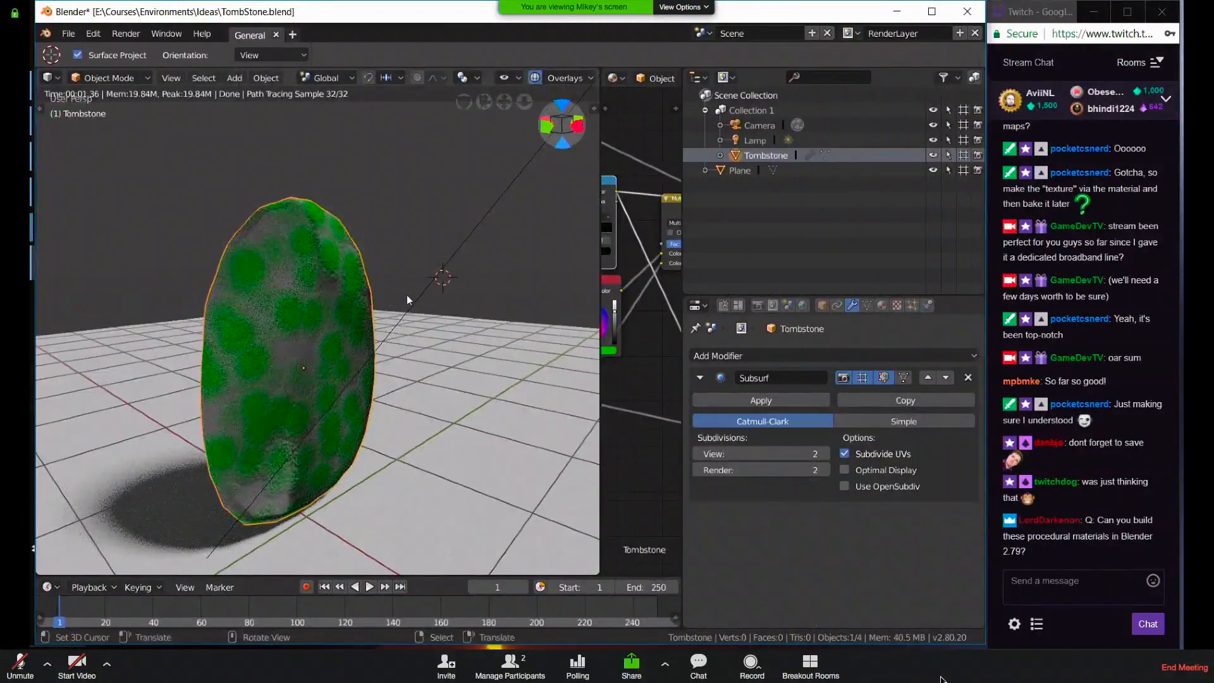
key(Tab)
key(Tab)
key(Tab)
key(Tab)
key(Tab)
key(Tab)
key(Tab)
key(Tab)
key(Tab)
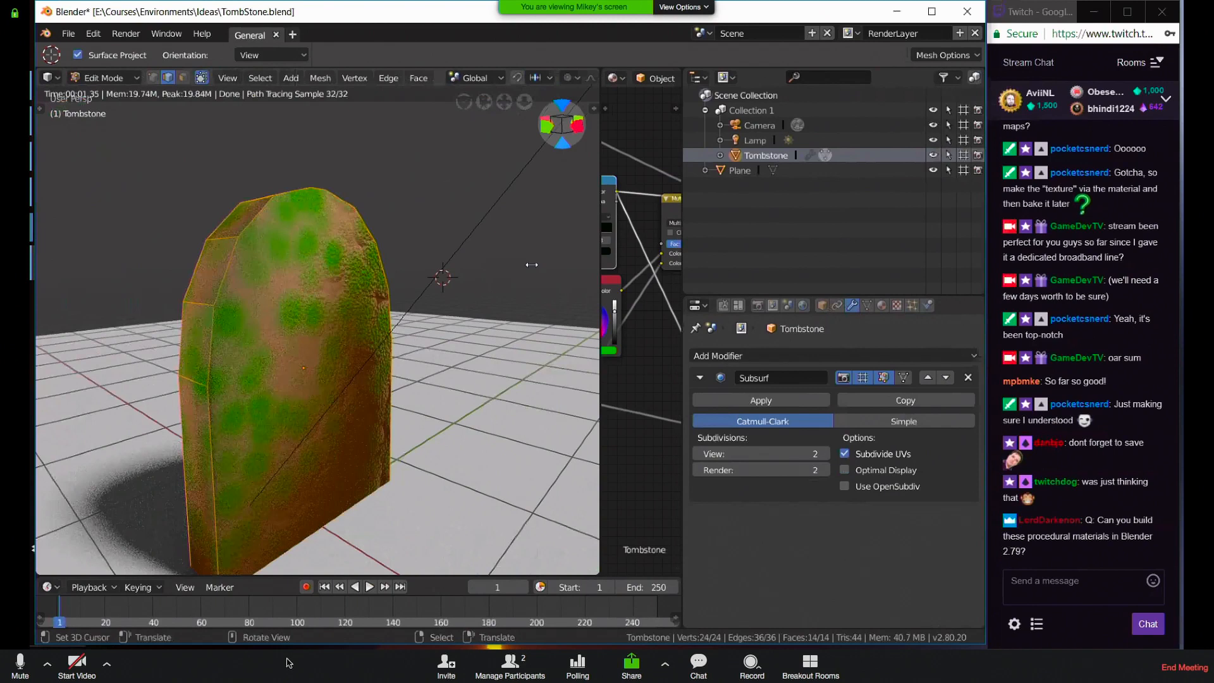
Show the 3D viewport's sidebar to view the selected geometry's Mean Crease setting
key(n)
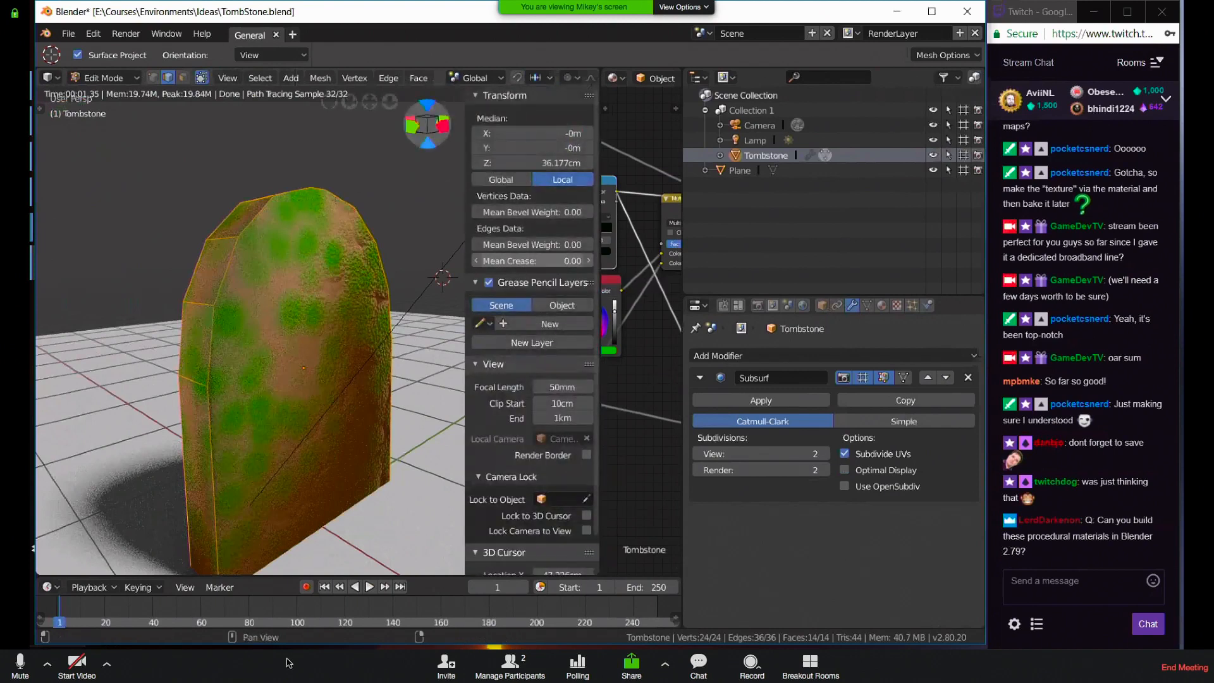
key(n)
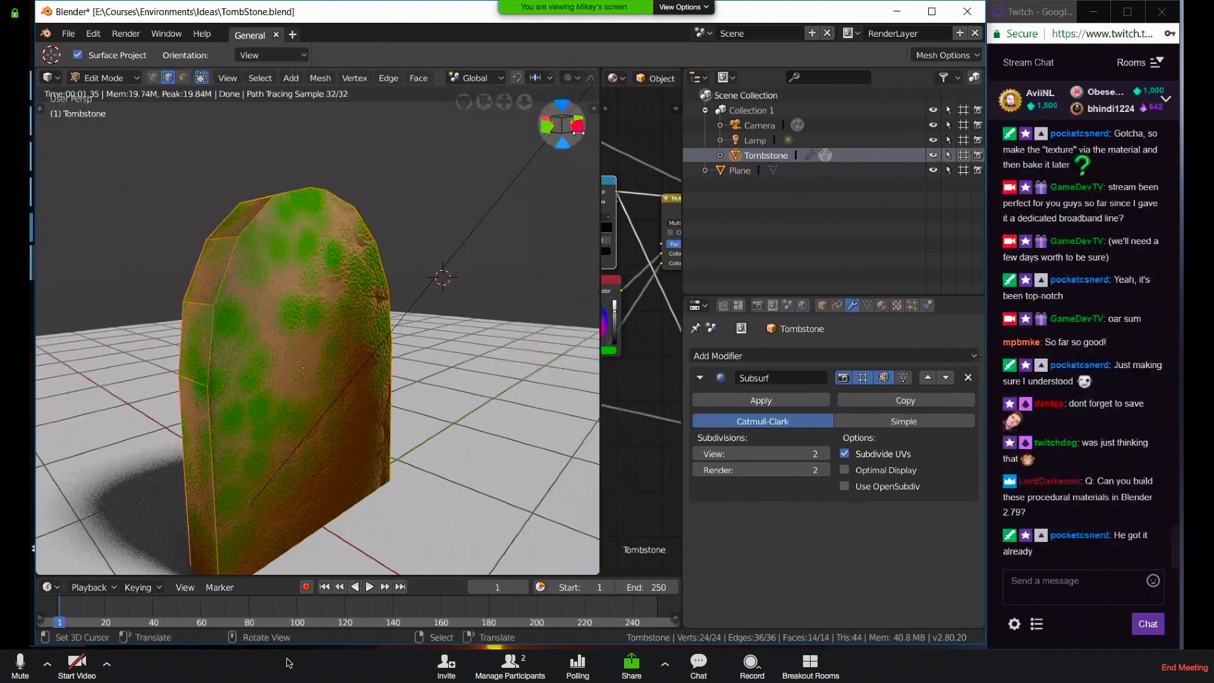
key(n)
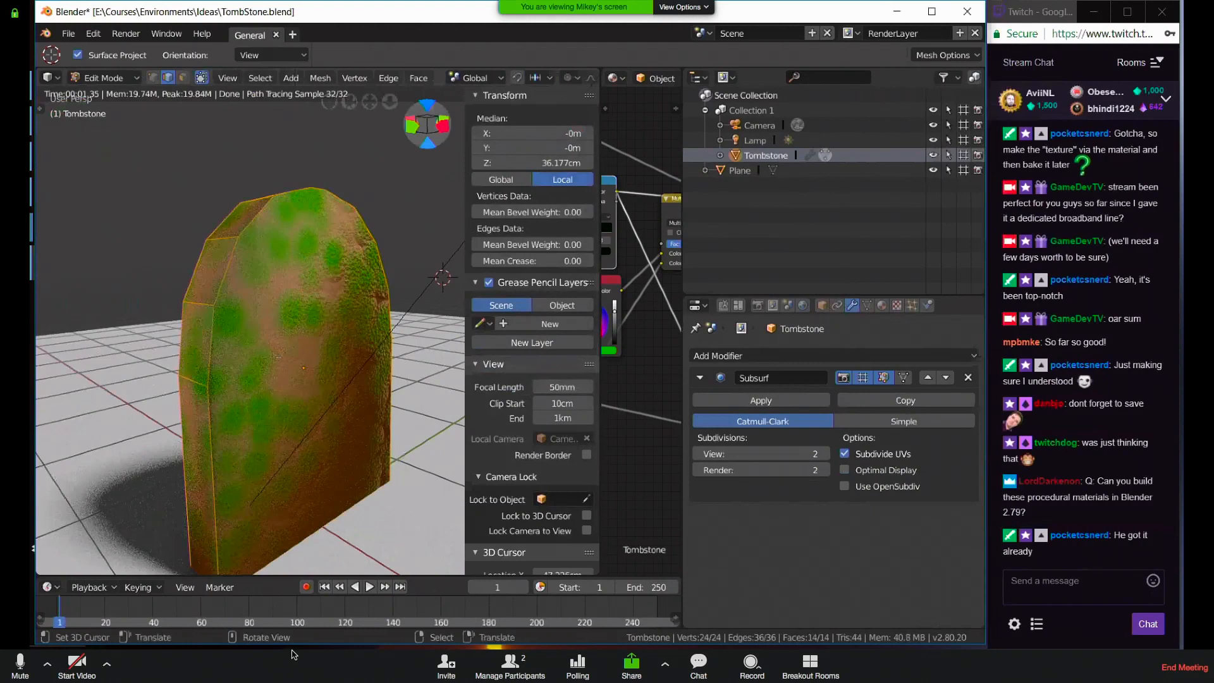
click(8, 674)
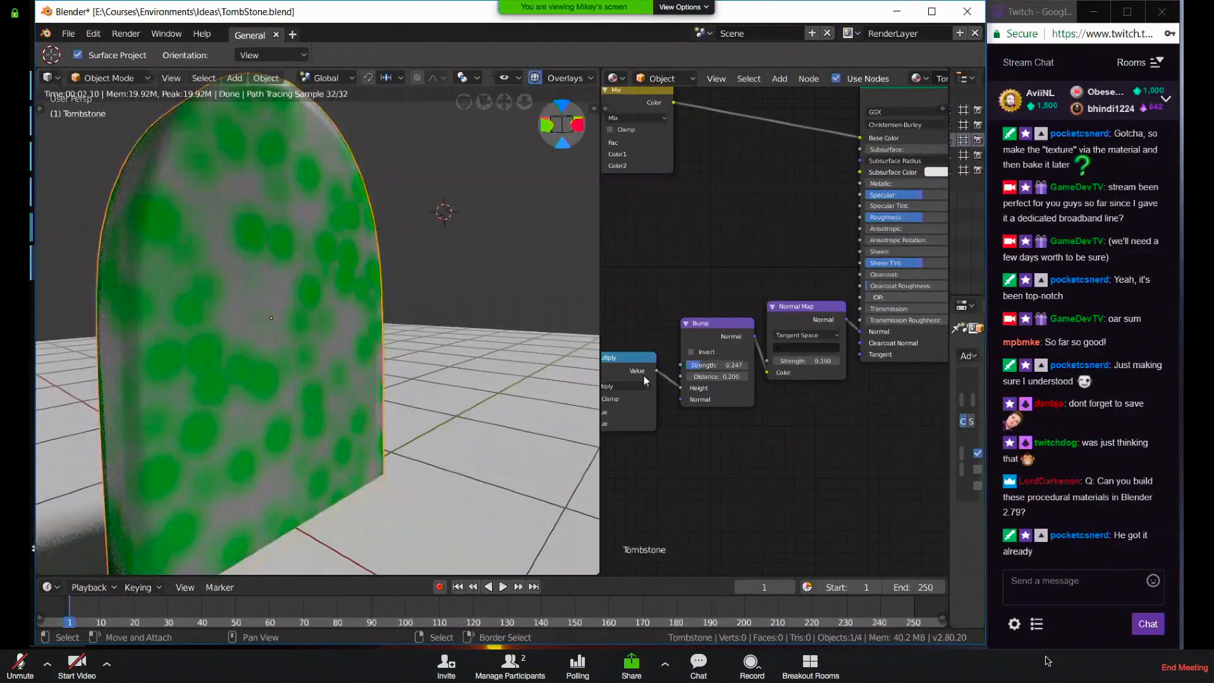
Set the Bump strength to 1.000 and distance to 1.300, set the Normal Map strength to 0.160, and save the file
mouse_move(700, 365)
mouse_down()
mouse_move(748, 365)
mouse_move(696, 376)
mouse_up()
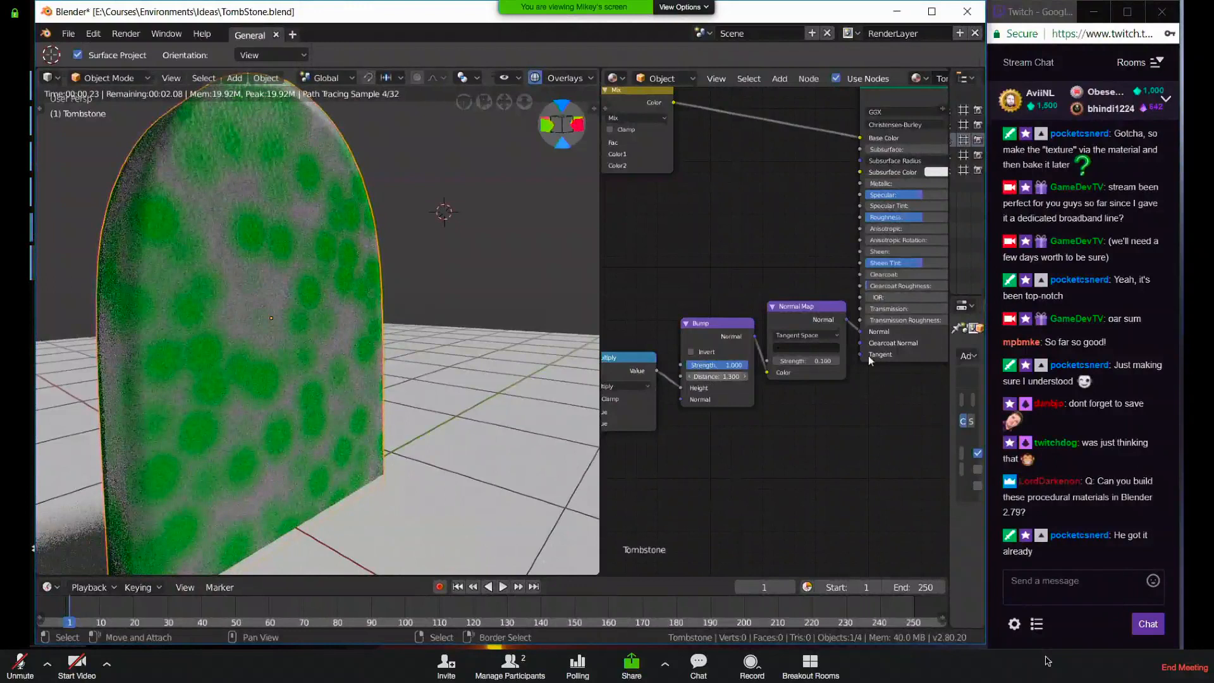
drag(807, 360, 822, 360)
mouse_move(443, 309)
middle_down()
mouse_move(465, 286)
mouse_move(515, 405)
middle_up()
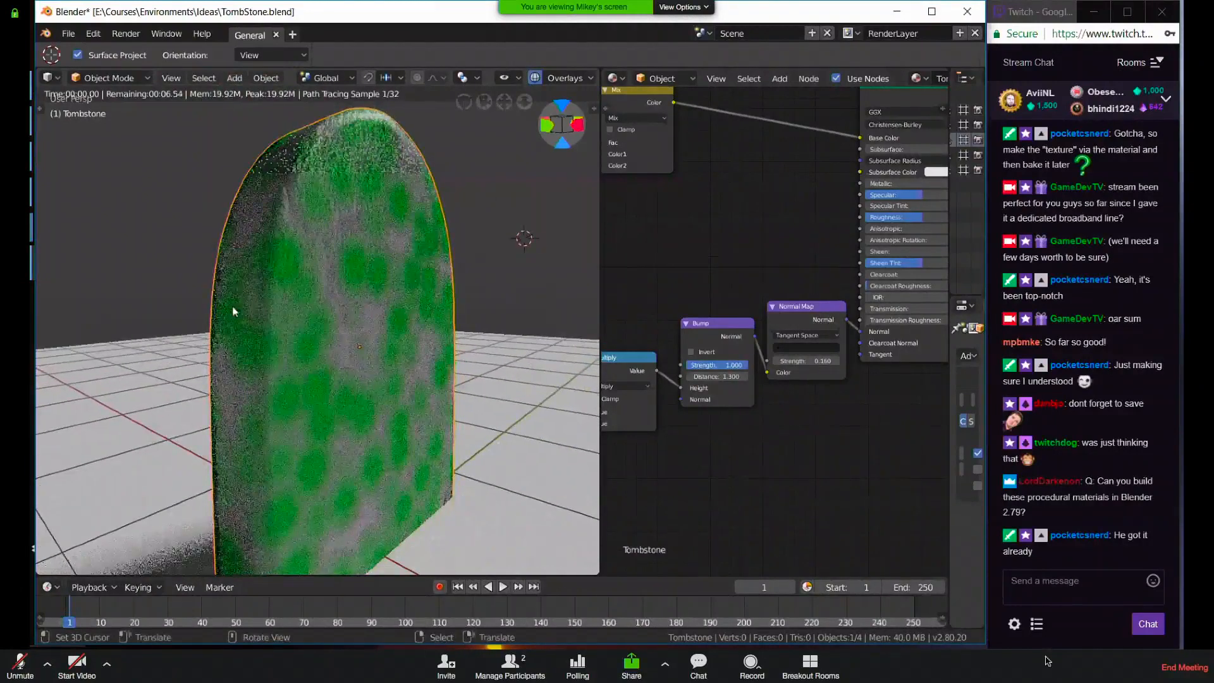
scroll(715, 421, down, 3)
middle_drag(462, 261, 527, 253)
key(ctrl+s)
key(Return)
Widen the Properties editor, switch the render engine to Eevee, and check the tombstone in rendered shading
drag(947, 214, 739, 287)
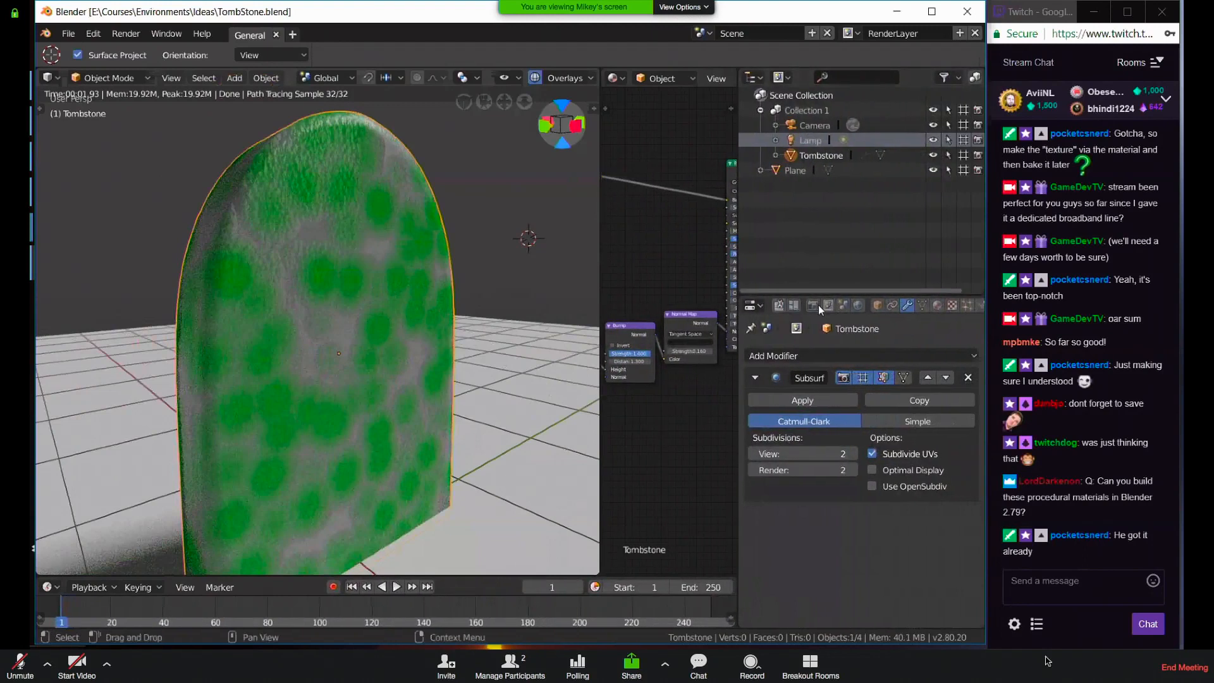
click(813, 305)
scroll(862, 479, up, 5)
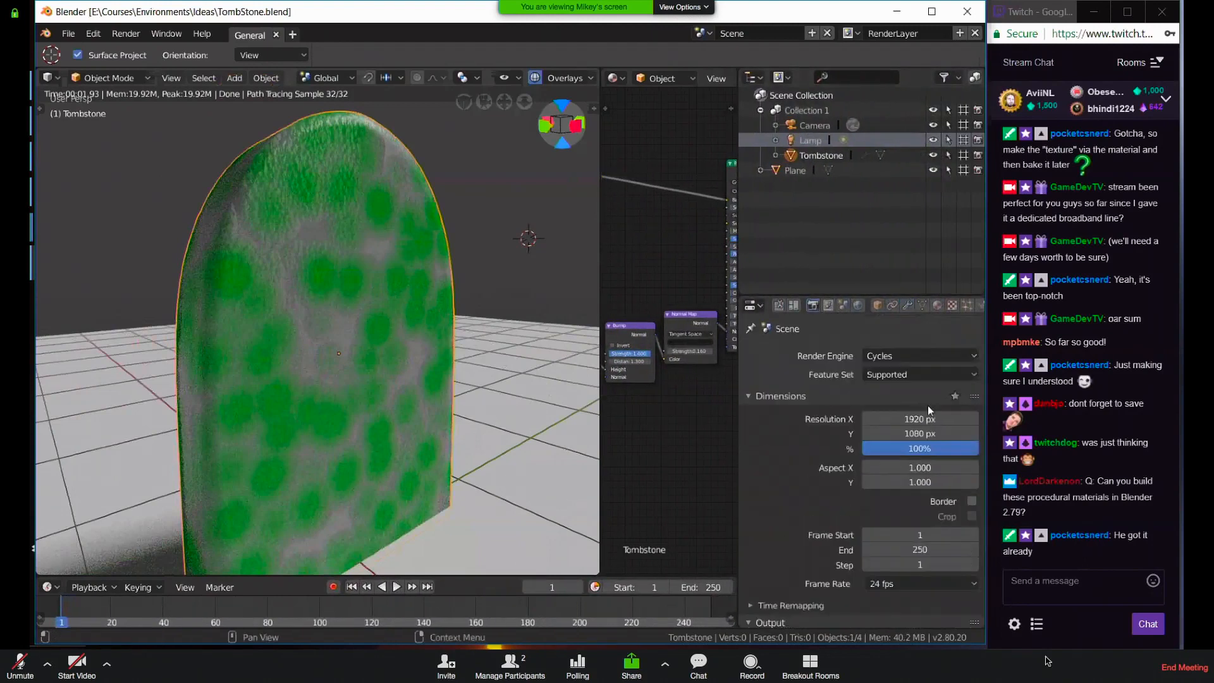
click(904, 355)
click(901, 306)
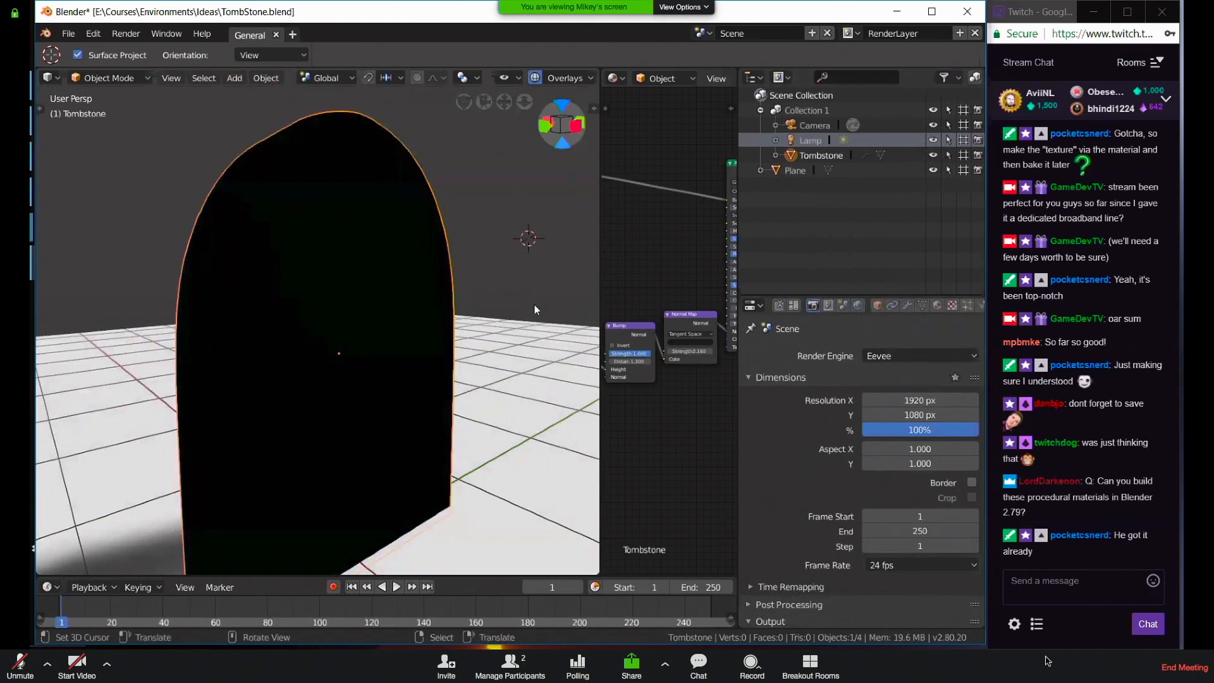
middle_drag(463, 297, 484, 291)
key(shift+z)
key(shift+z)
scroll(624, 461, down, 1)
scroll(624, 466, down, 1)
Widen the node editor and rearrange the Principled BSDF, Material Output and Normal Map nodes at the end of the network
drag(591, 420, 401, 424)
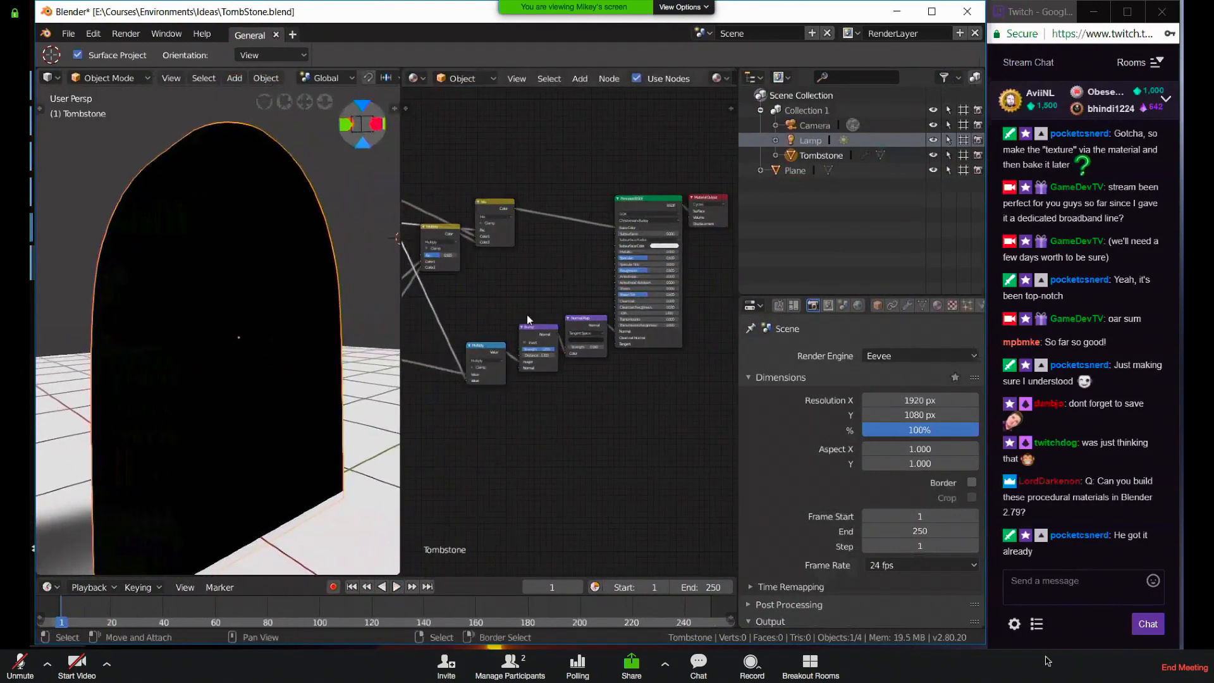
scroll(528, 320, up, 2)
mouse_move(606, 227)
mouse_down()
mouse_move(581, 227)
mouse_move(594, 232)
mouse_up()
mouse_move(671, 240)
mouse_down()
mouse_move(648, 241)
mouse_move(677, 244)
mouse_up()
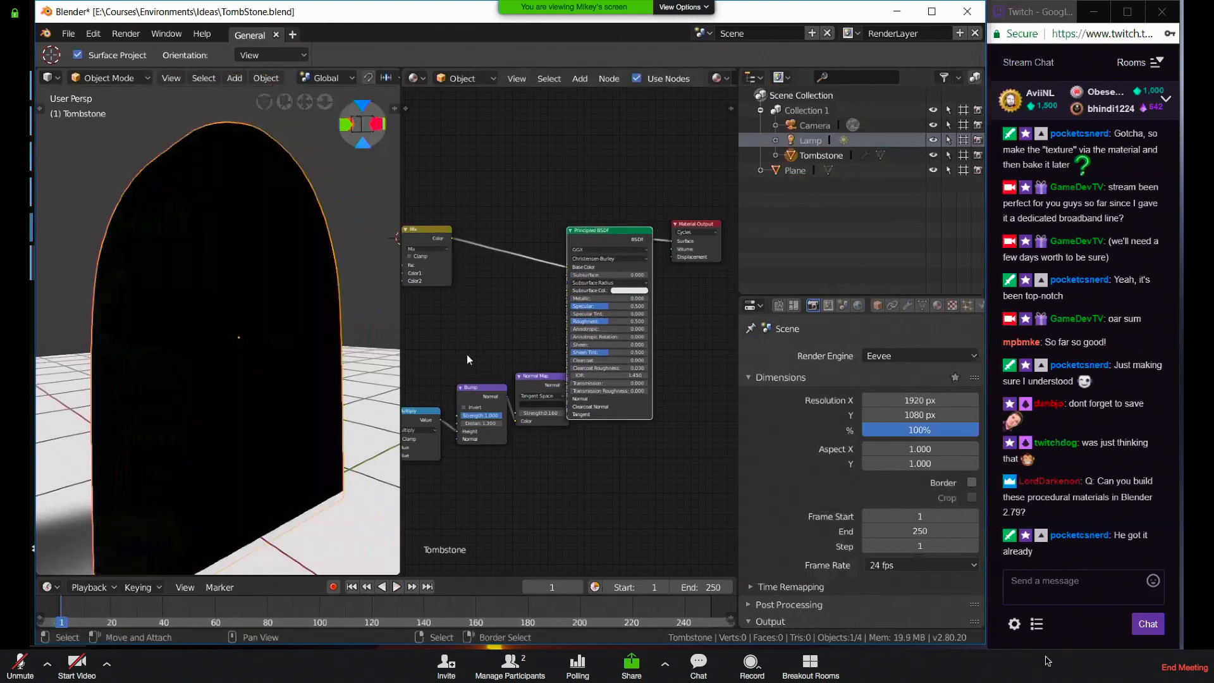
middle_drag(537, 319, 648, 248)
key(g)
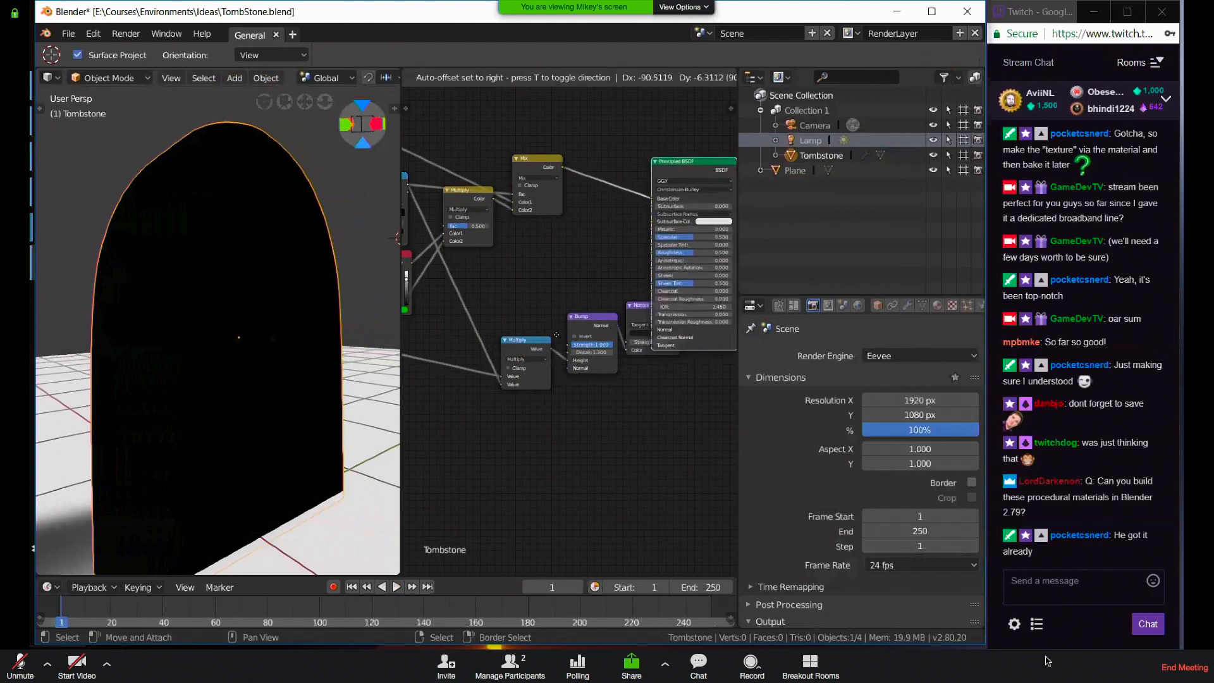
click(530, 330)
mouse_move(532, 340)
mouse_down()
mouse_move(503, 332)
mouse_move(537, 323)
mouse_up()
drag(652, 306, 635, 309)
Review the ColorRamp, texture and Texture Coordinate nodes at the start of the network and save the file
middle_drag(539, 264, 662, 272)
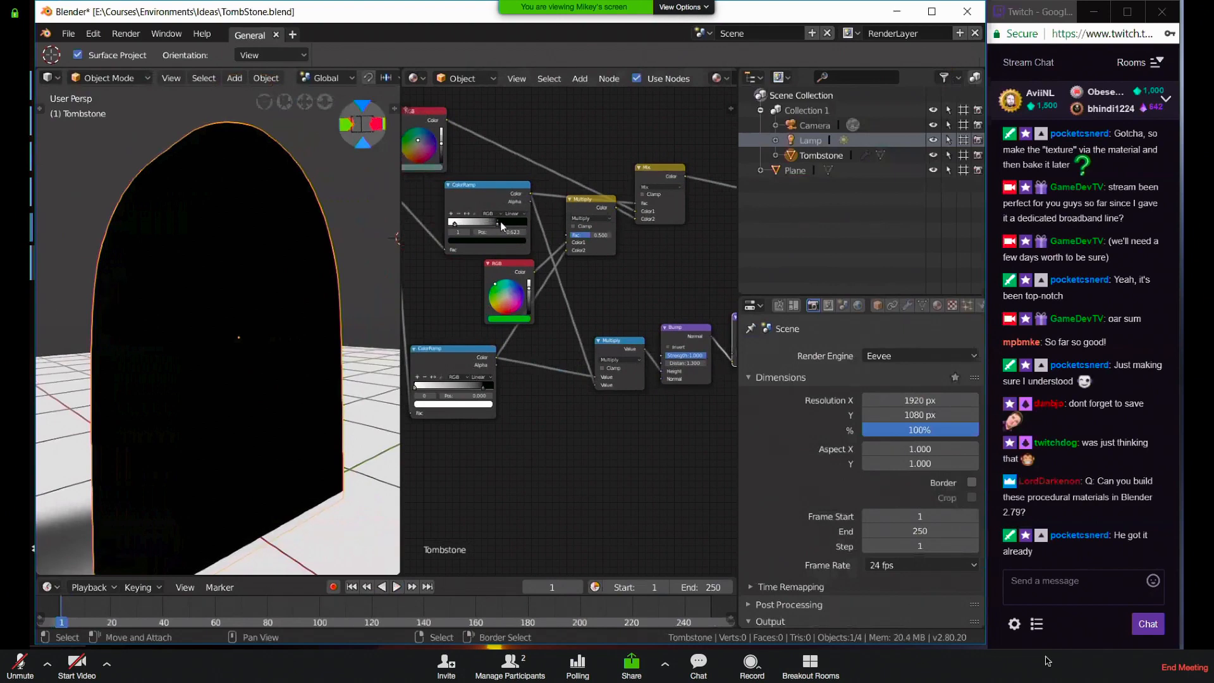
middle_drag(519, 291, 711, 278)
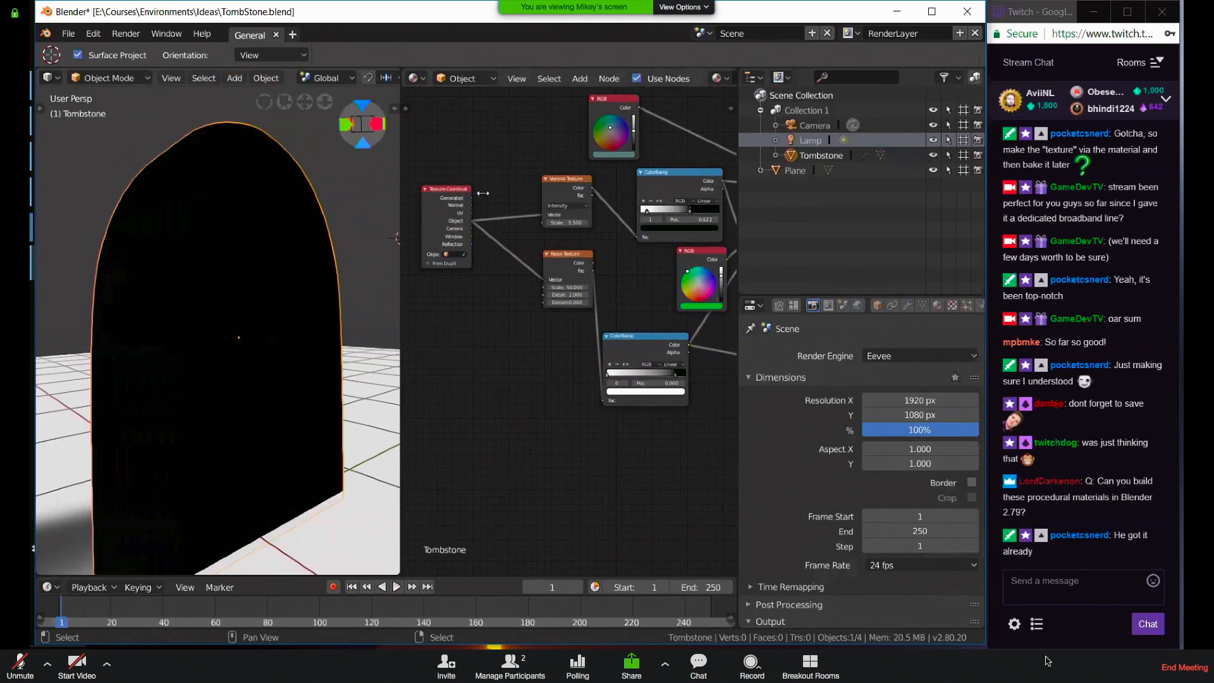
middle_drag(482, 193, 490, 235)
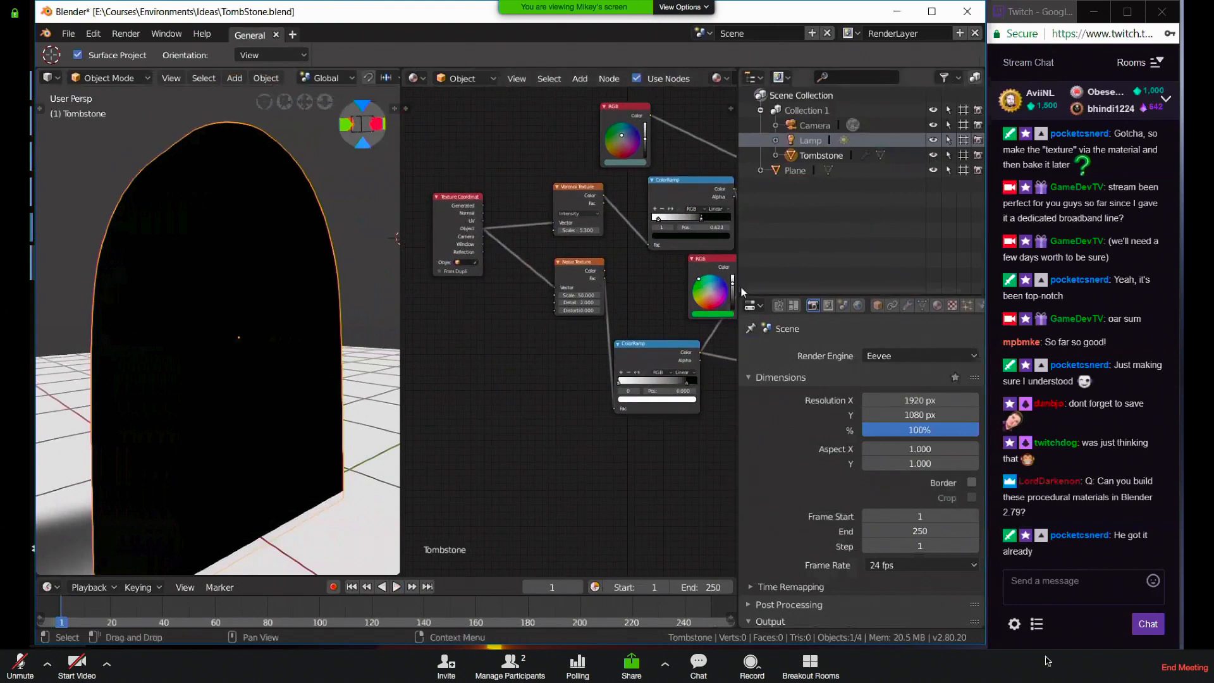
key(ctrl+s)
click(541, 282)
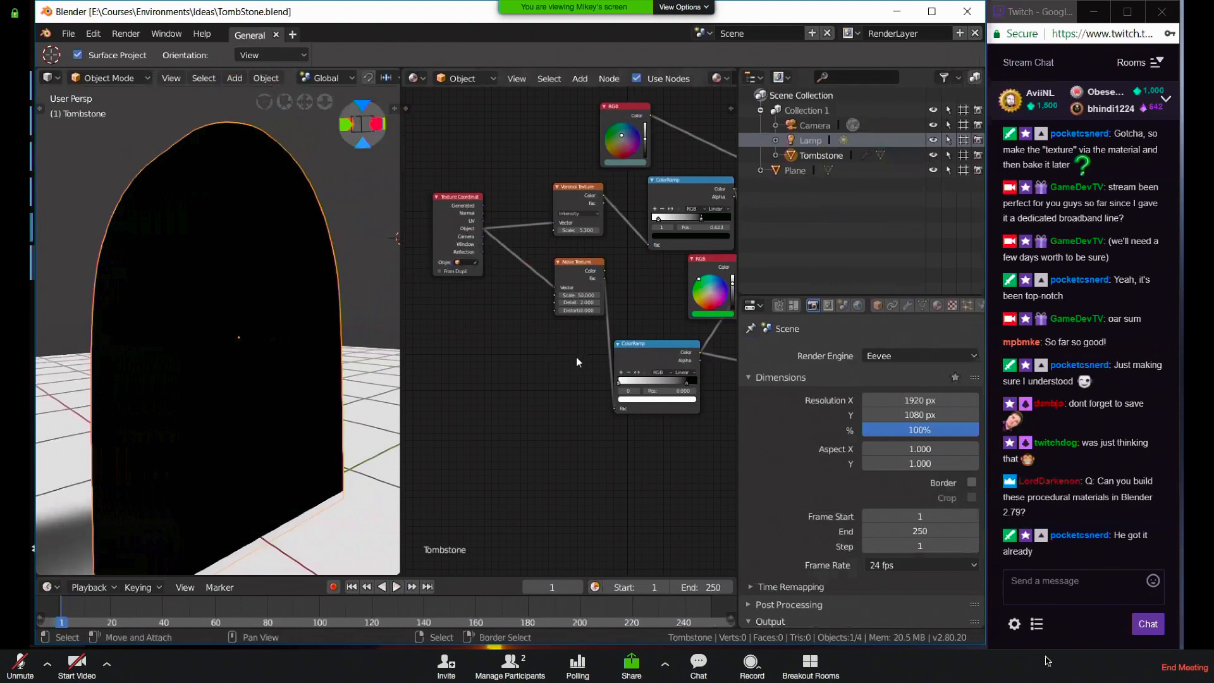
Inspect the connections between the ColorRamp and Multiply nodes and reposition the green RGB node between the two ColorRamps
scroll(575, 357, down, 1)
scroll(586, 335, up, 4)
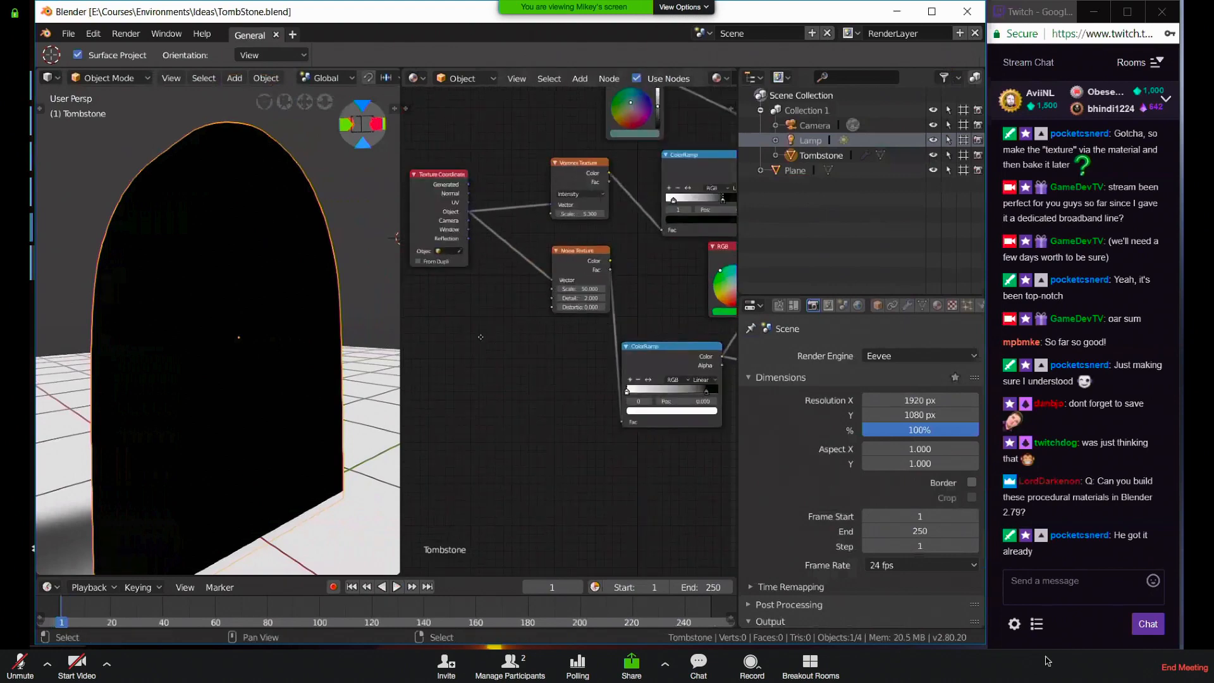
middle_drag(666, 282, 431, 306)
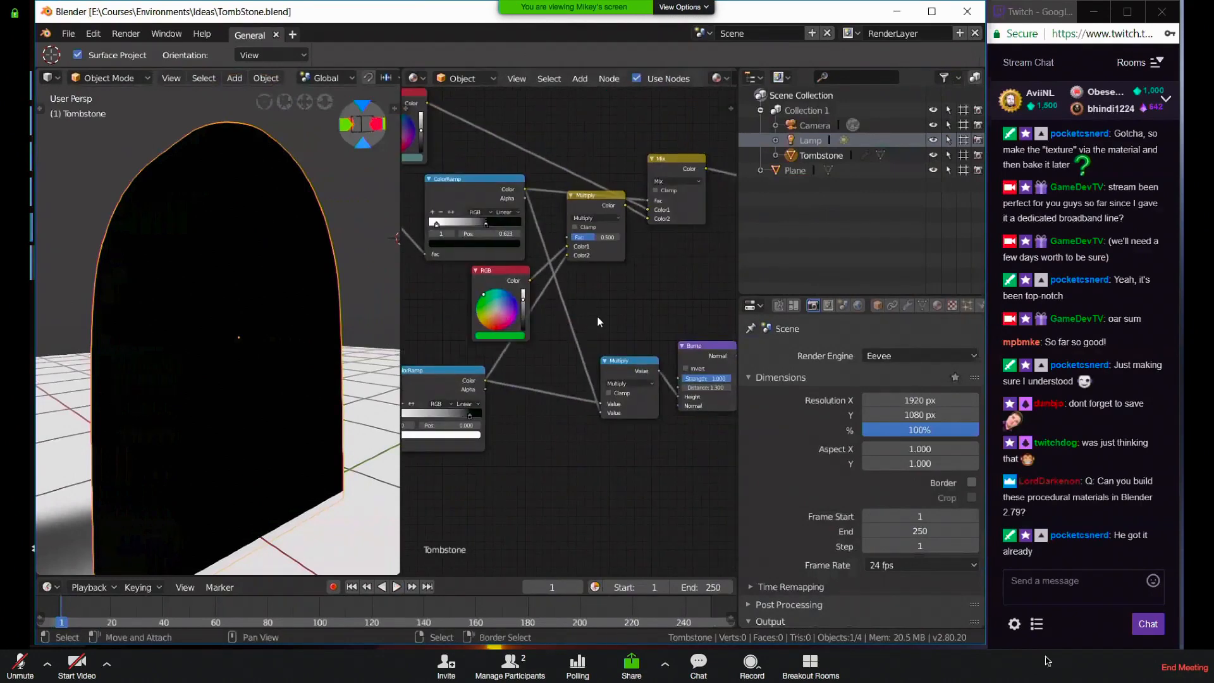
scroll(600, 327, down, 3)
scroll(647, 380, up, 4)
middle_drag(567, 289, 628, 268)
drag(557, 300, 511, 307)
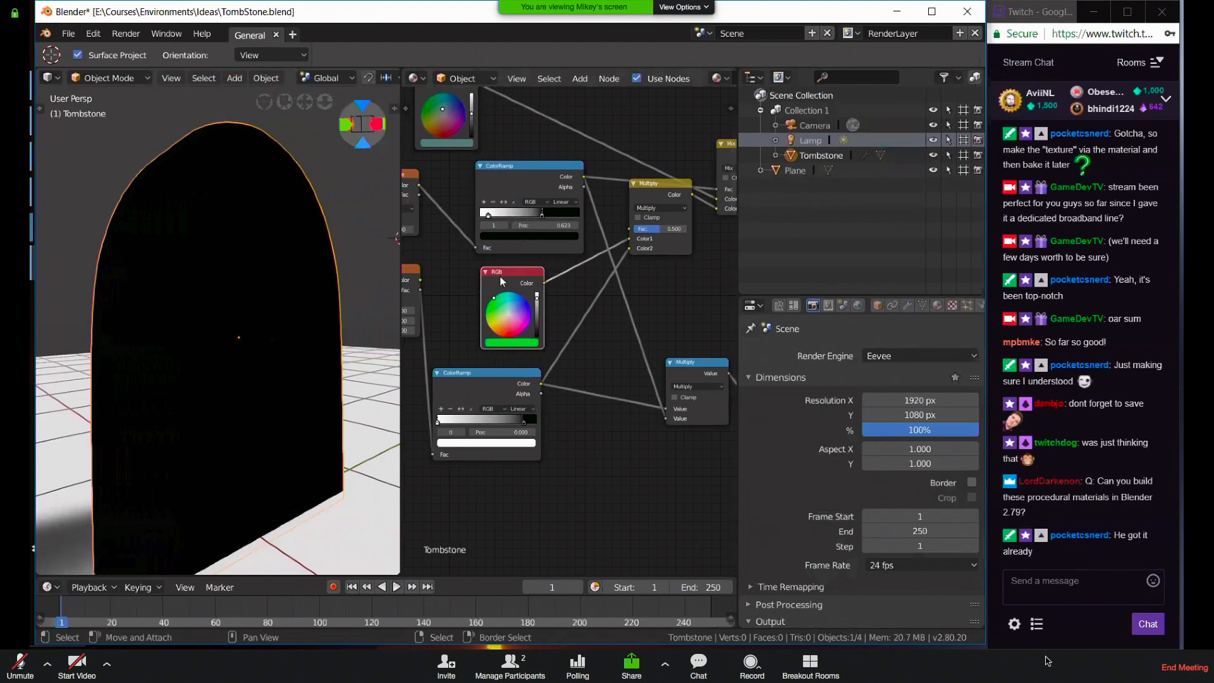
Unlink the Object coordinates from the Voronoi and Noise Texture nodes, then reconnect only the Voronoi Texture's Vector input
middle_drag(601, 251, 763, 238)
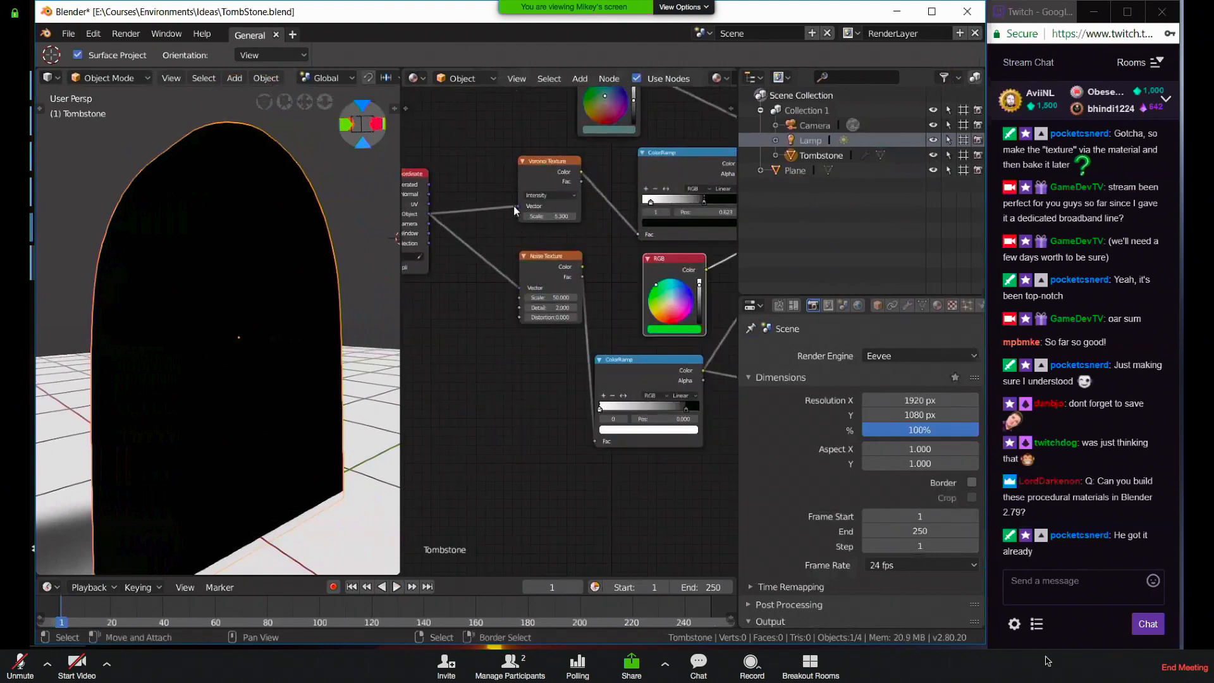
drag(518, 206, 518, 218)
drag(520, 293, 432, 217)
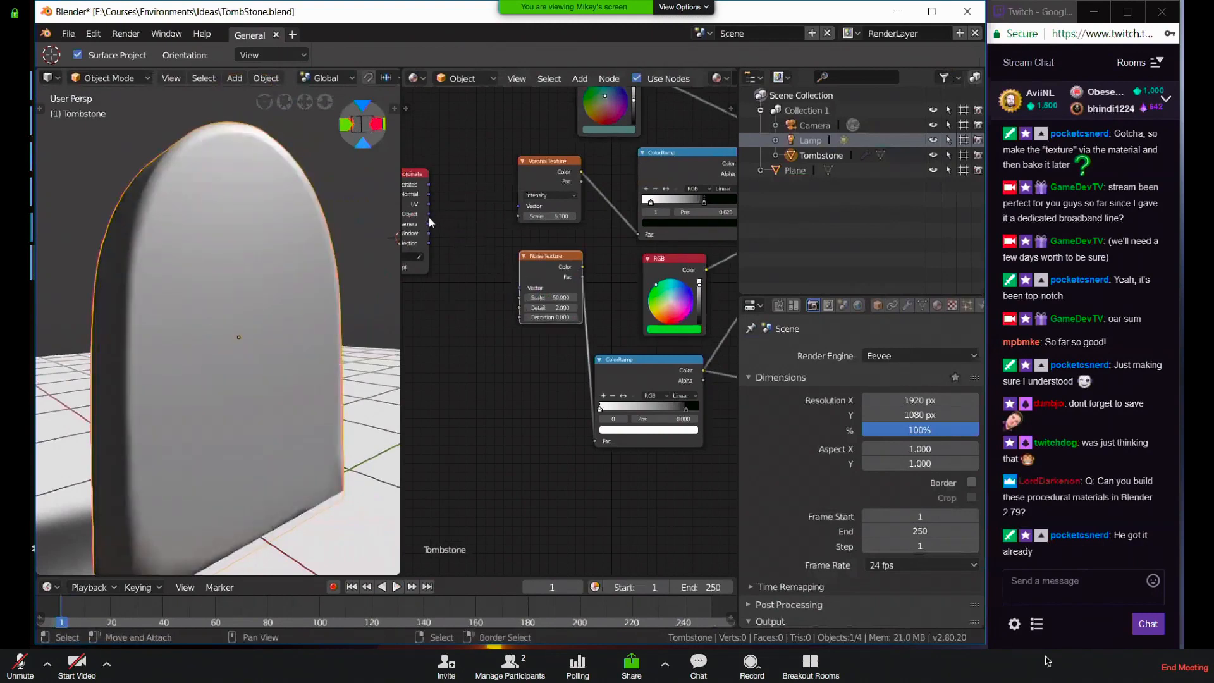
drag(519, 208, 430, 215)
drag(520, 291, 594, 319)
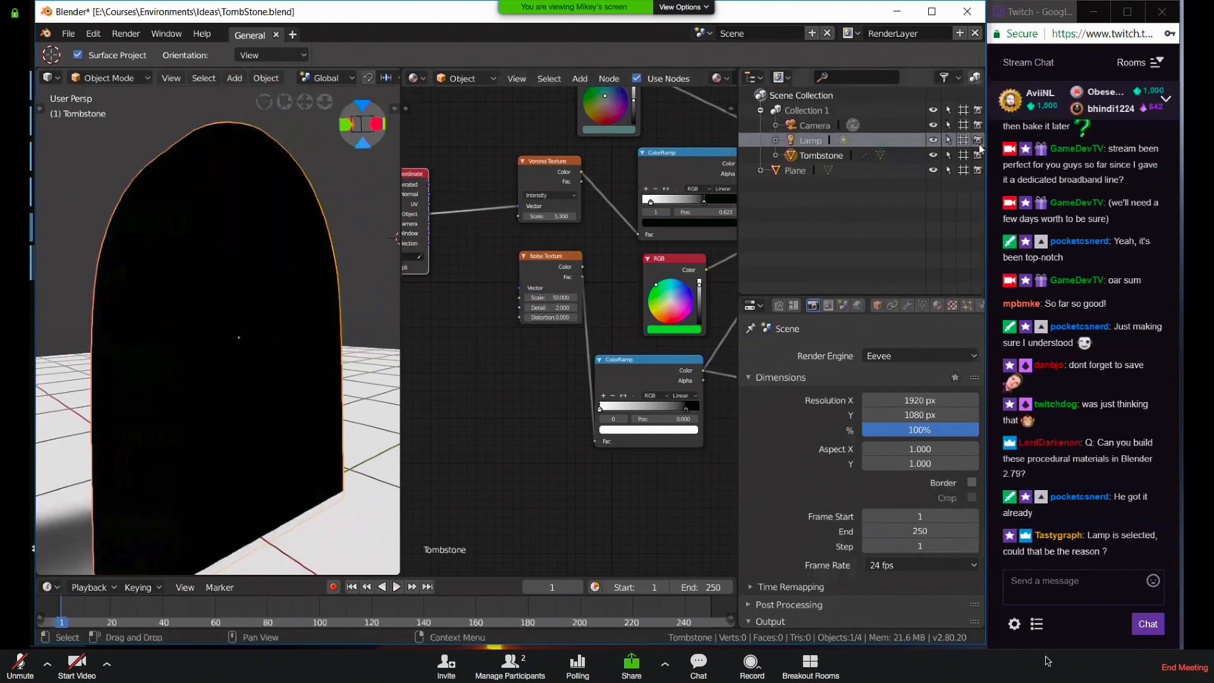
Toggle the lamp's visibility and the tombstone material's Use Nodes option off and back on to troubleshoot the shading
click(933, 141)
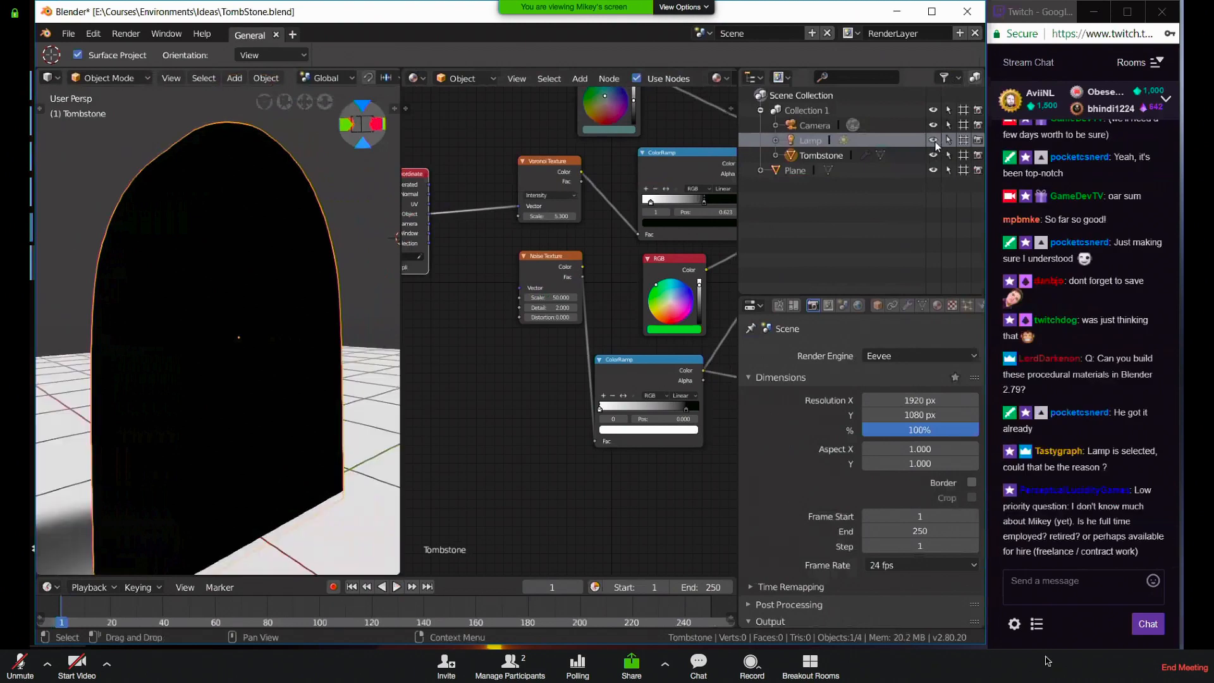
click(934, 141)
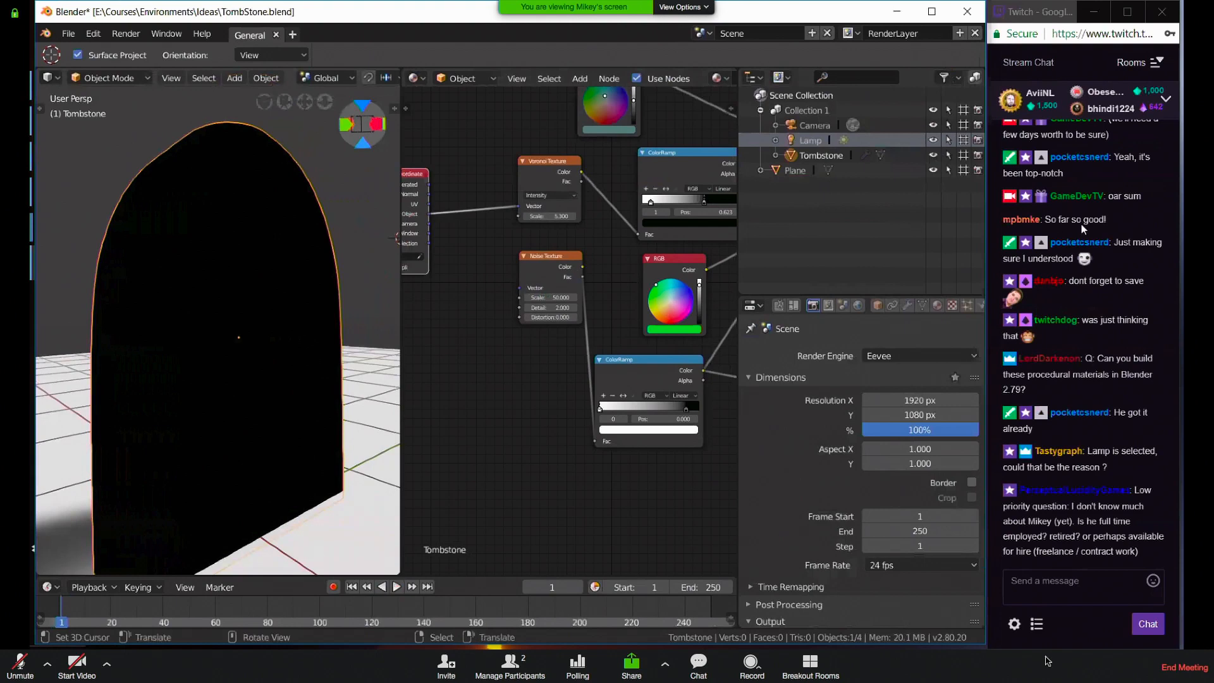
click(937, 305)
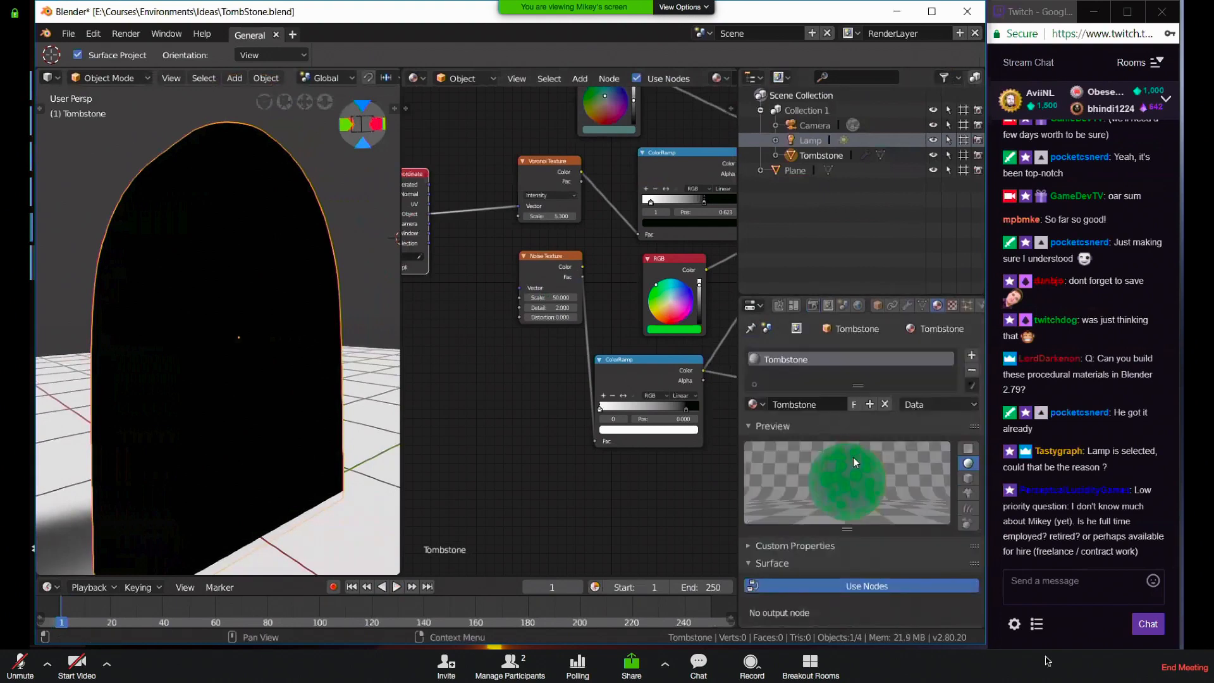
scroll(886, 476, down, 5)
click(884, 453)
click(885, 454)
click(884, 454)
click(885, 454)
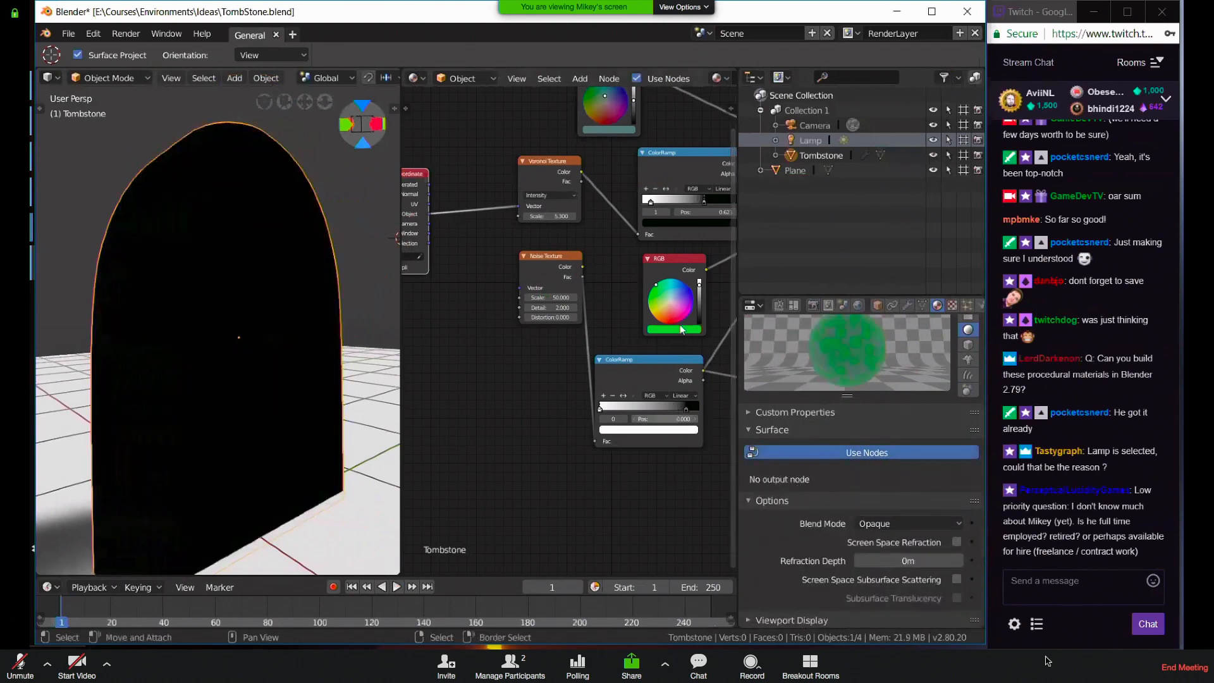
Move the Material Output node farther away from the Principled BSDF node
middle_drag(716, 320, 450, 434)
middle_drag(639, 345, 499, 363)
middle_drag(709, 363, 518, 290)
middle_drag(665, 179, 588, 219)
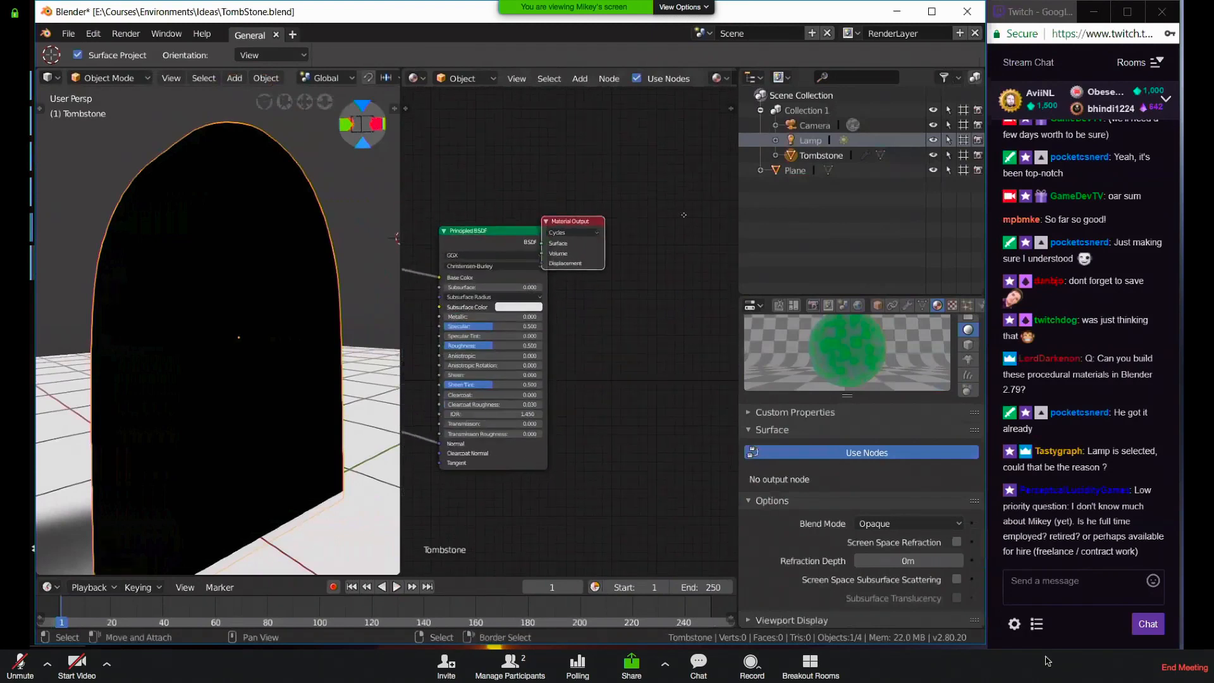
drag(588, 222, 682, 211)
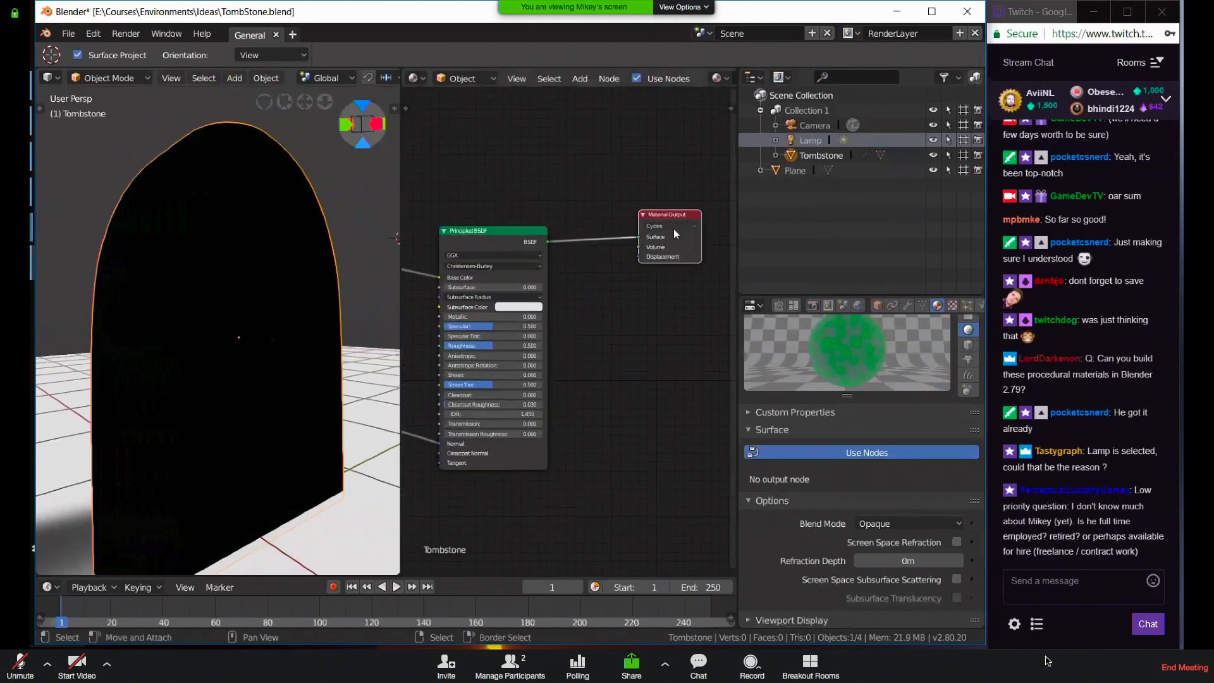
Set the Material Output node's target to All
scroll(674, 281, up, 5)
middle_drag(723, 188, 553, 257)
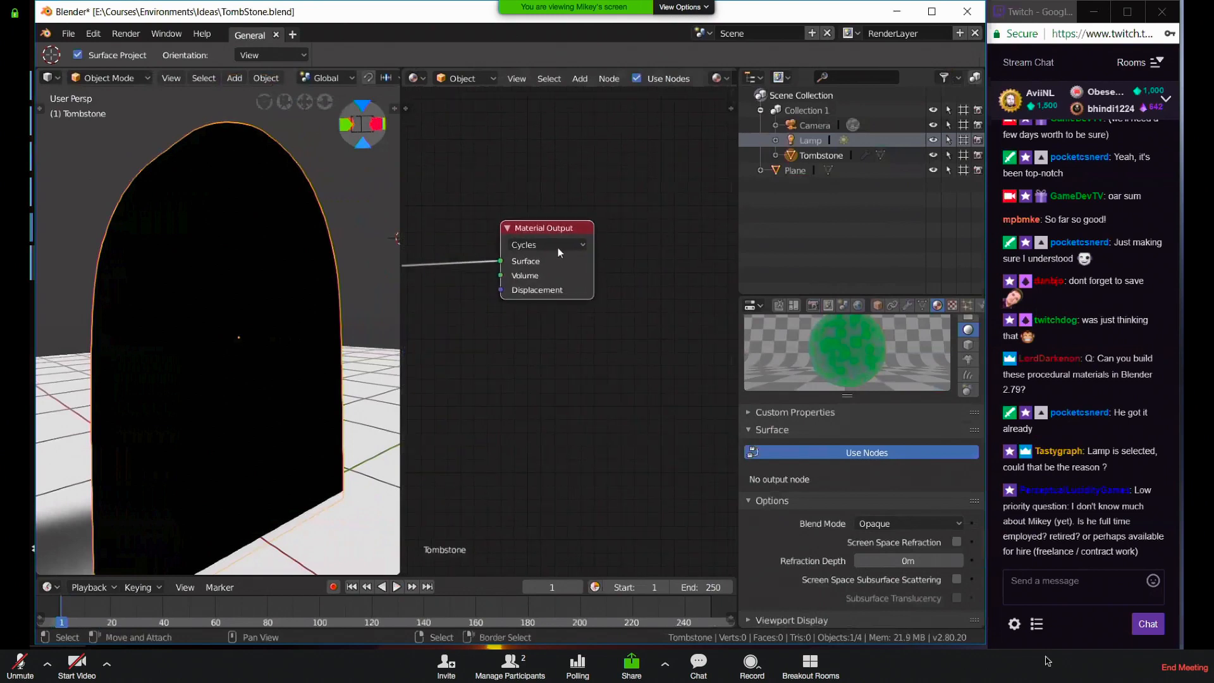
click(577, 248)
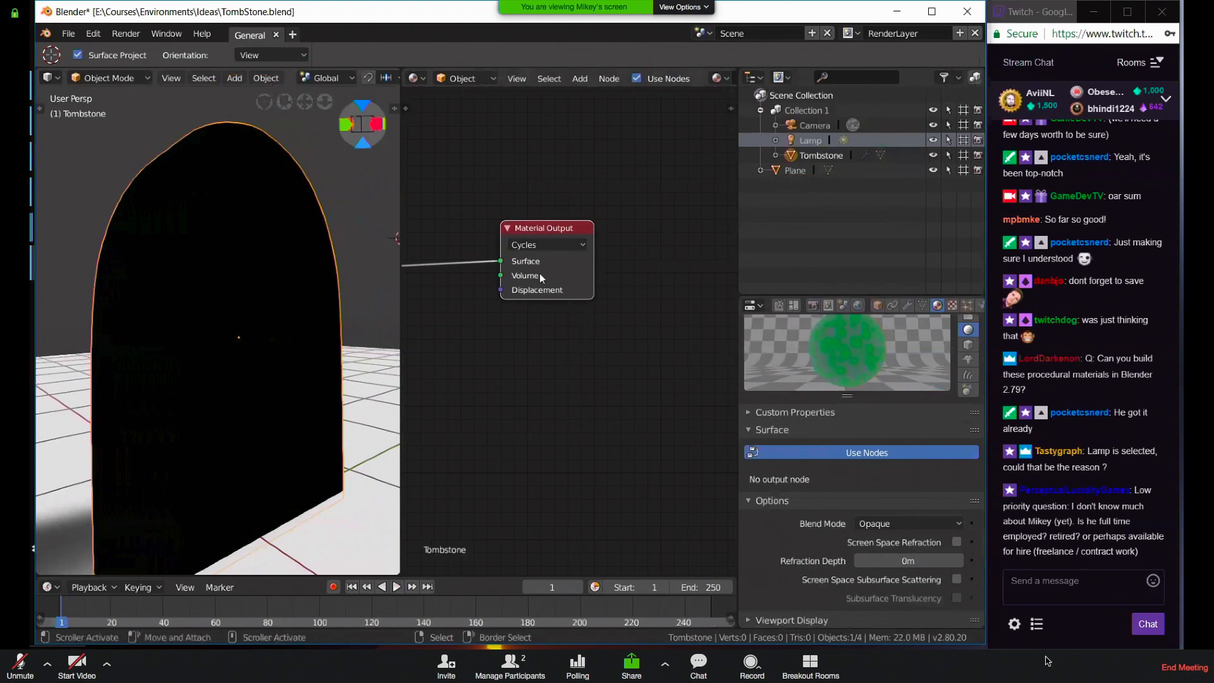
click(547, 251)
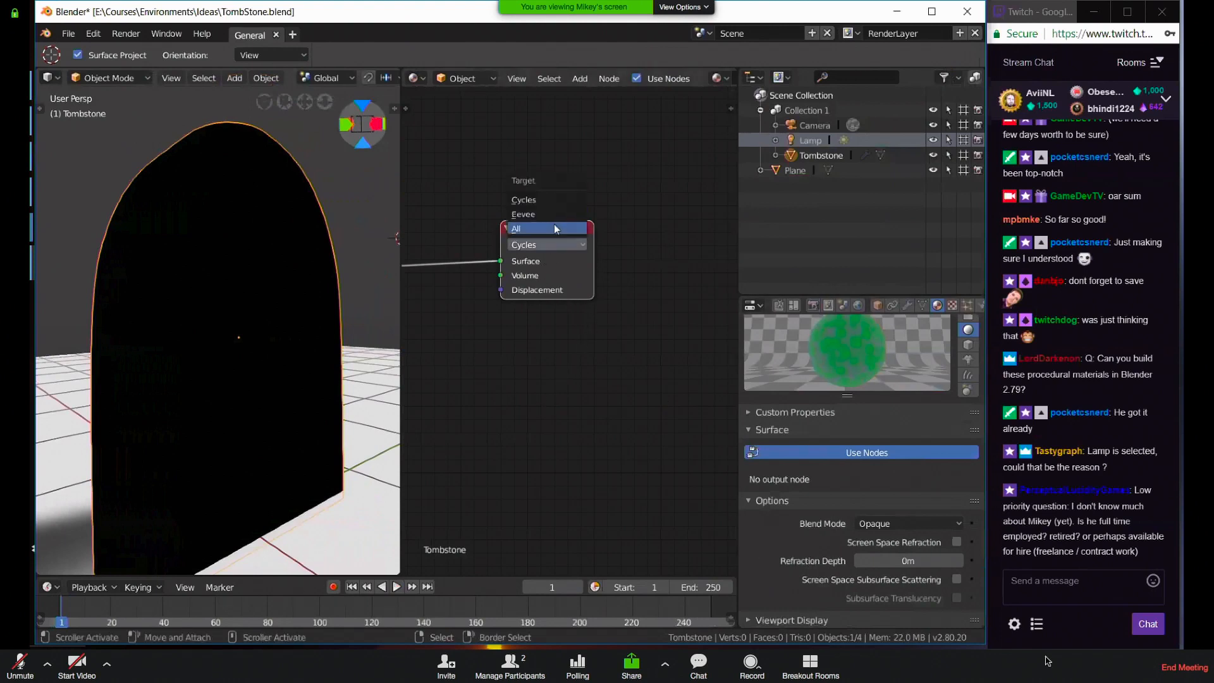
click(555, 229)
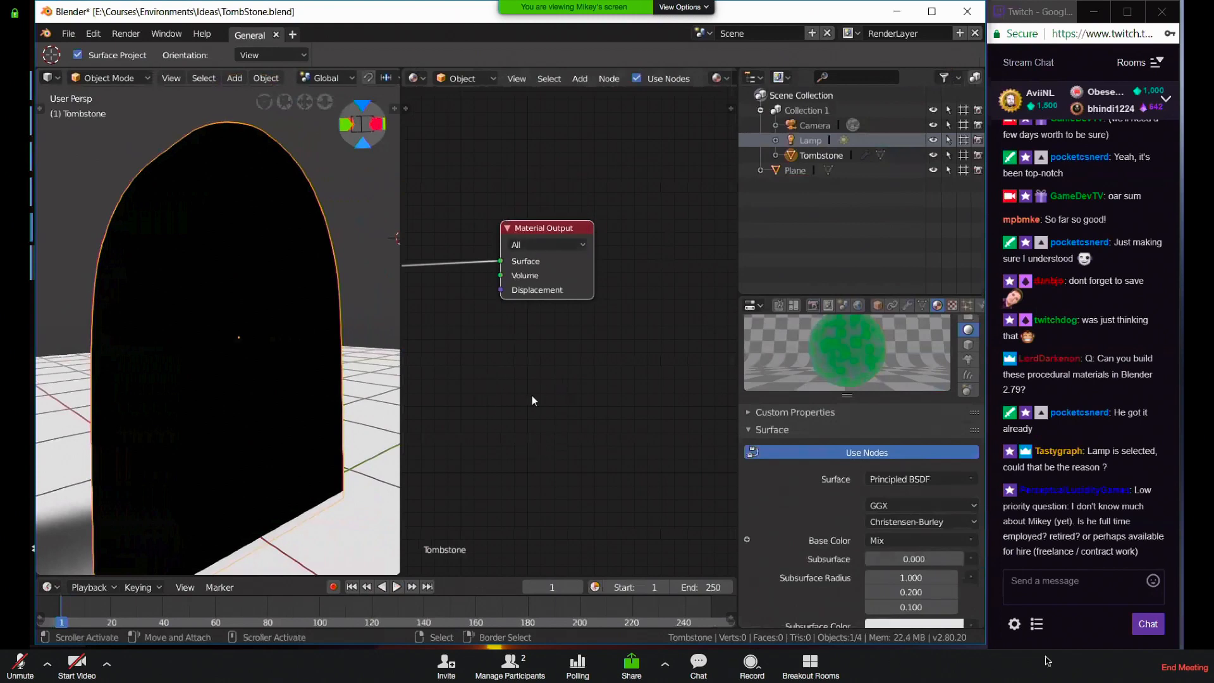
Change the Material Output node's target to Eevee
middle_drag(530, 385, 680, 379)
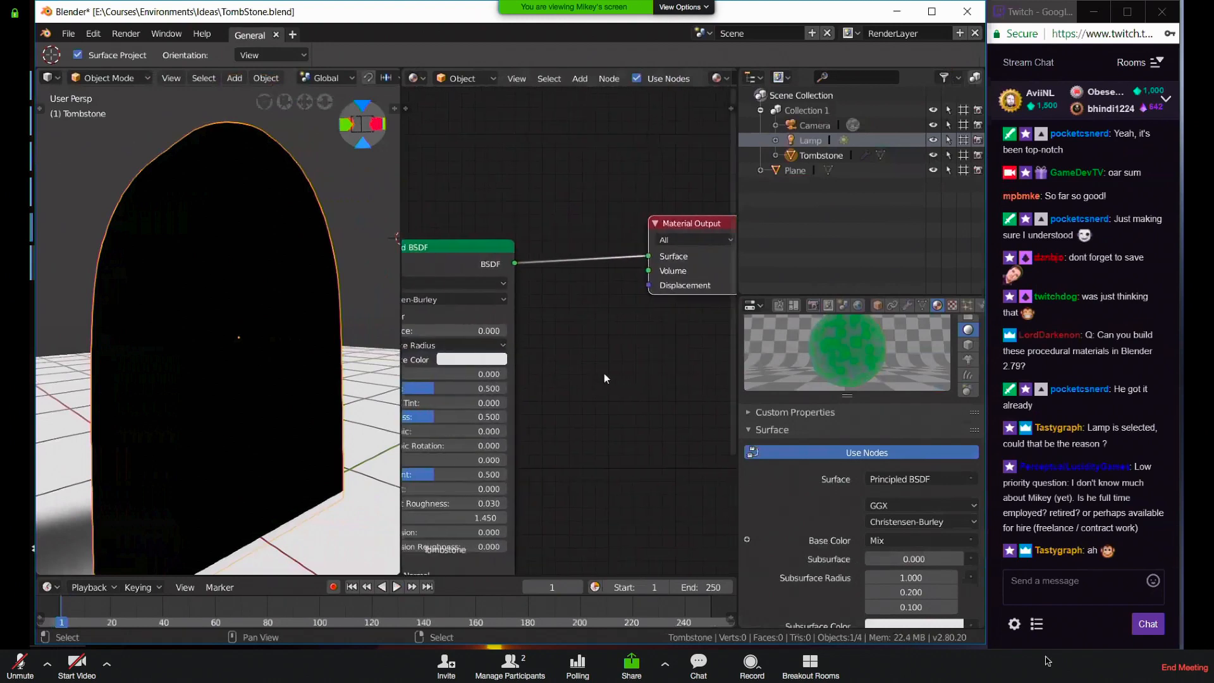
scroll(605, 373, down, 5)
click(656, 269)
click(654, 253)
Detach the Principled BSDF output from the Material Output's Surface input and link it again
middle_drag(631, 279, 711, 237)
mouse_move(703, 238)
mouse_down()
mouse_move(645, 243)
mouse_move(708, 245)
mouse_up()
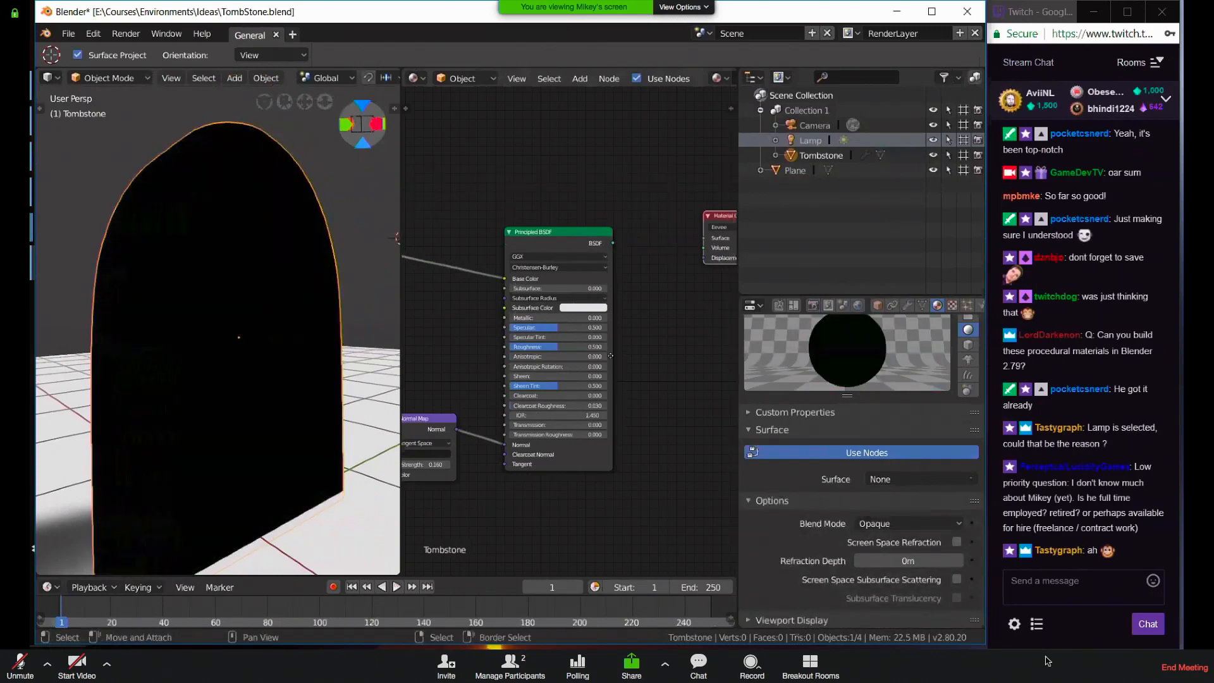
middle_drag(611, 356, 509, 374)
drag(516, 264, 603, 256)
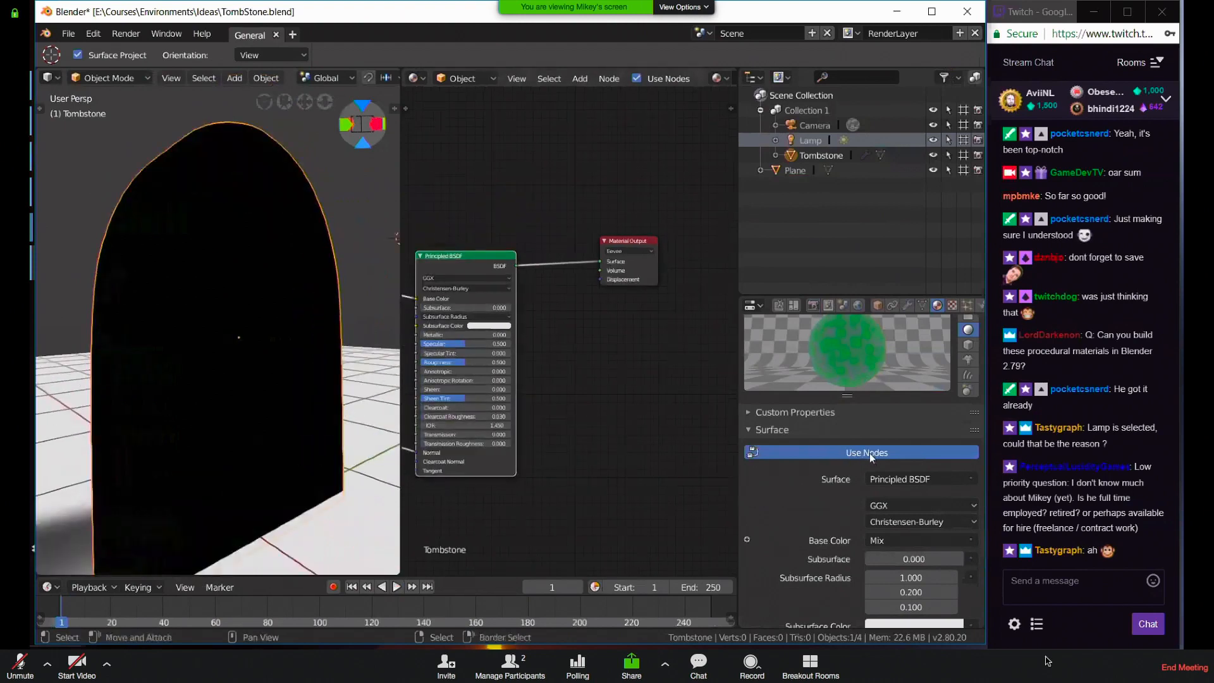
Detach the Normal Map node from the Principled BSDF's Normal input and link it again
click(870, 453)
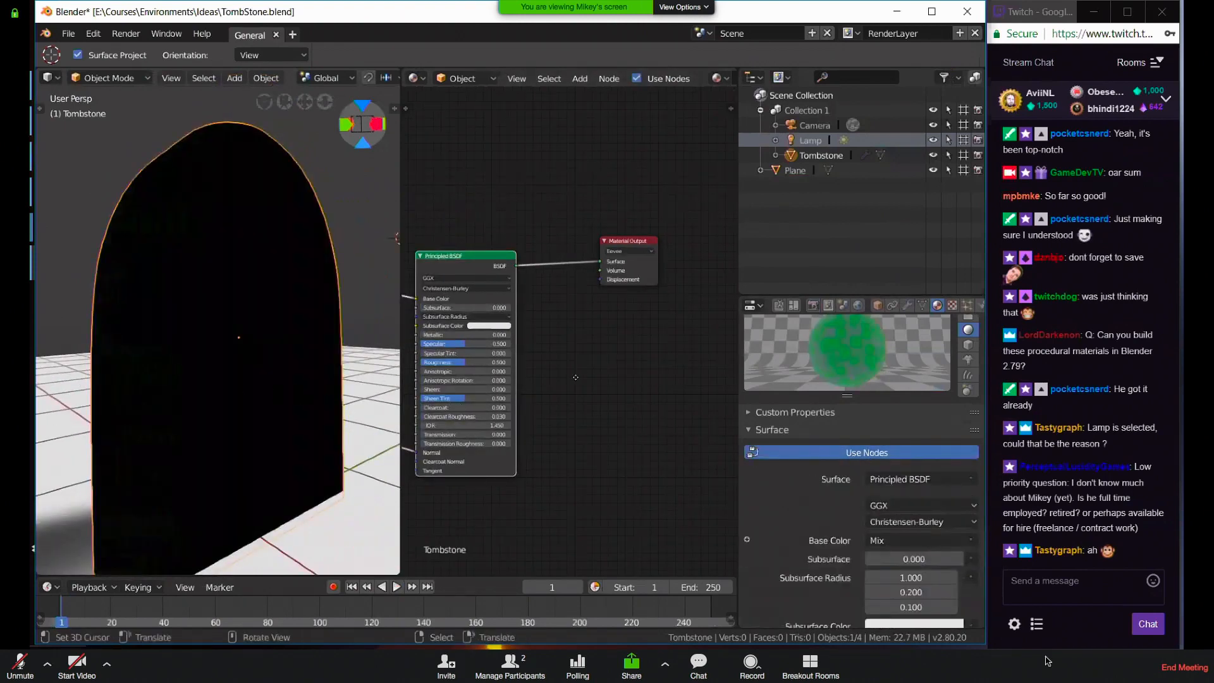
middle_drag(610, 205, 777, 139)
drag(617, 191, 652, 184)
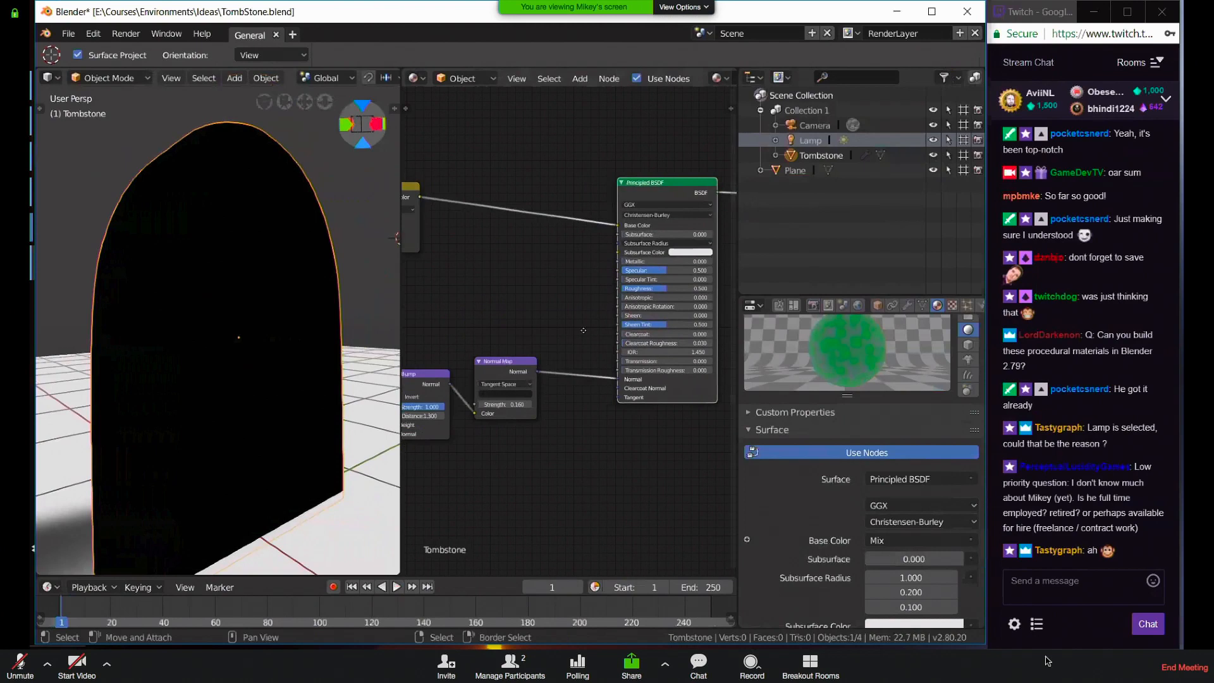
middle_drag(618, 378, 669, 347)
drag(671, 349, 627, 340)
drag(671, 222, 658, 253)
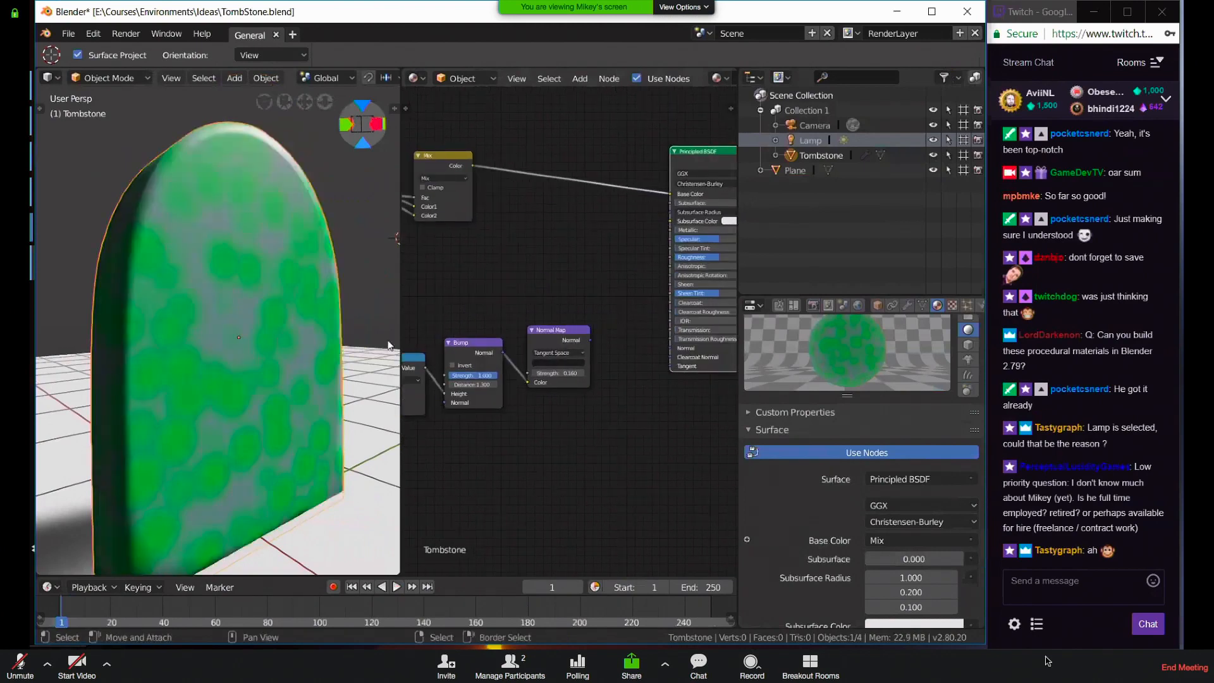
middle_drag(324, 333, 265, 361)
drag(590, 341, 671, 351)
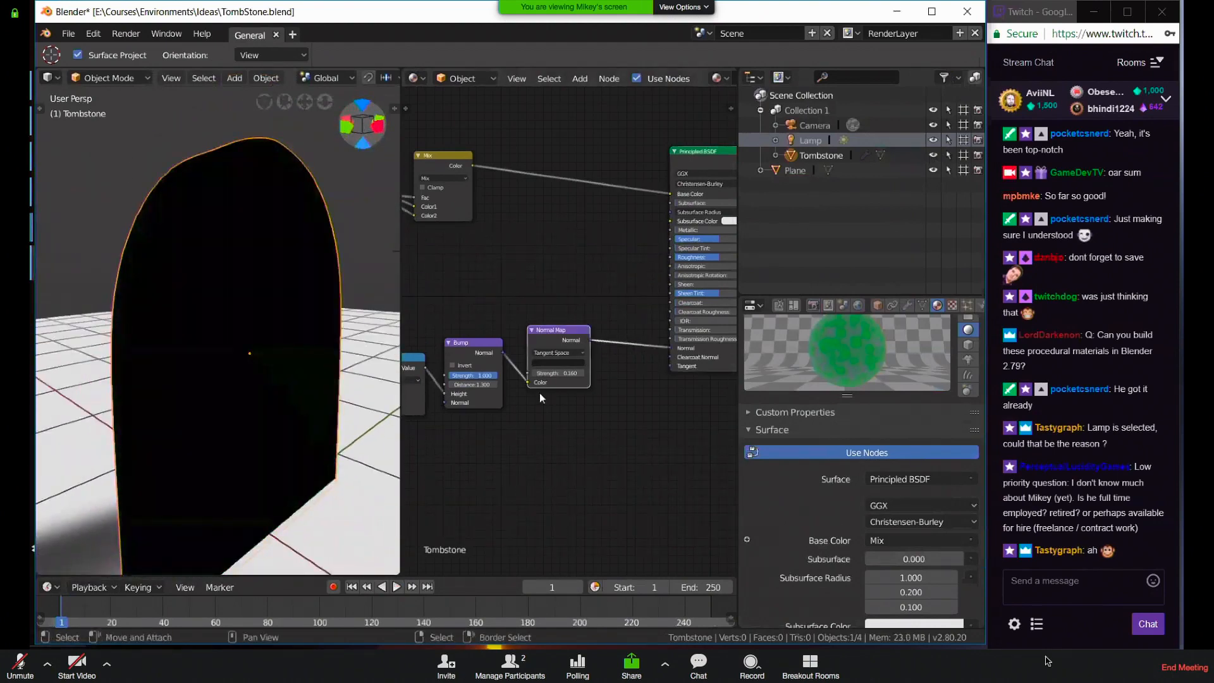
Adjust the strength of the Normal Map node
middle_drag(627, 369, 742, 293)
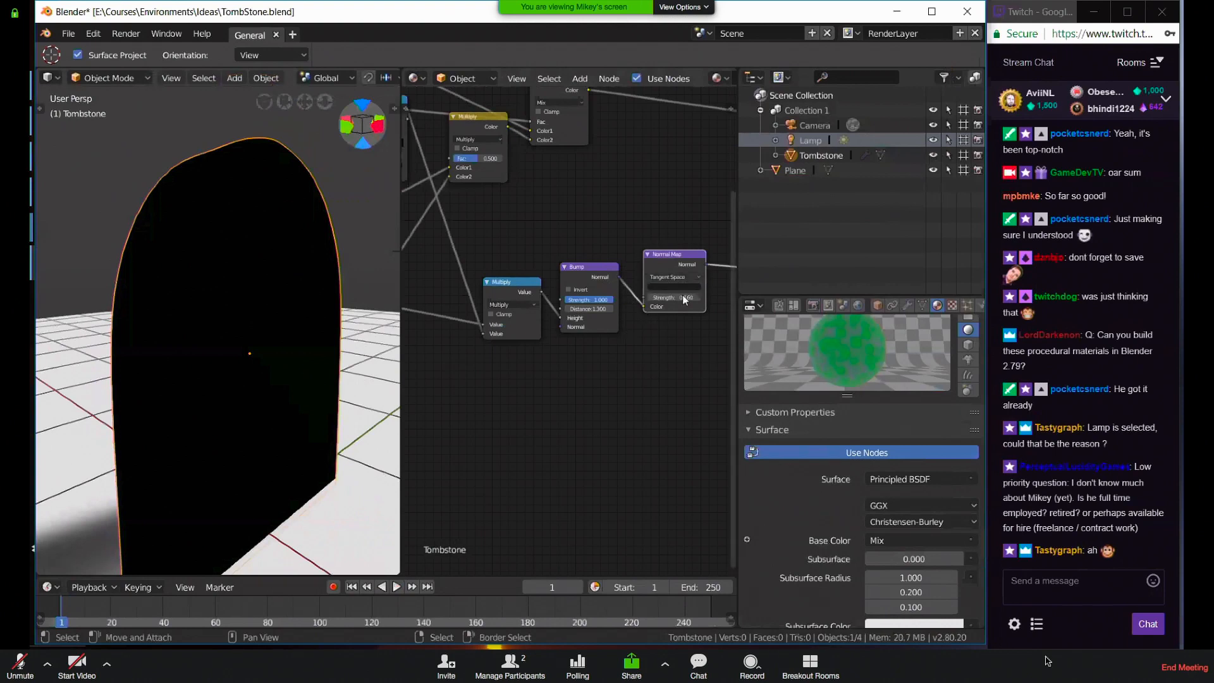
drag(682, 298, 677, 299)
middle_drag(632, 384, 598, 426)
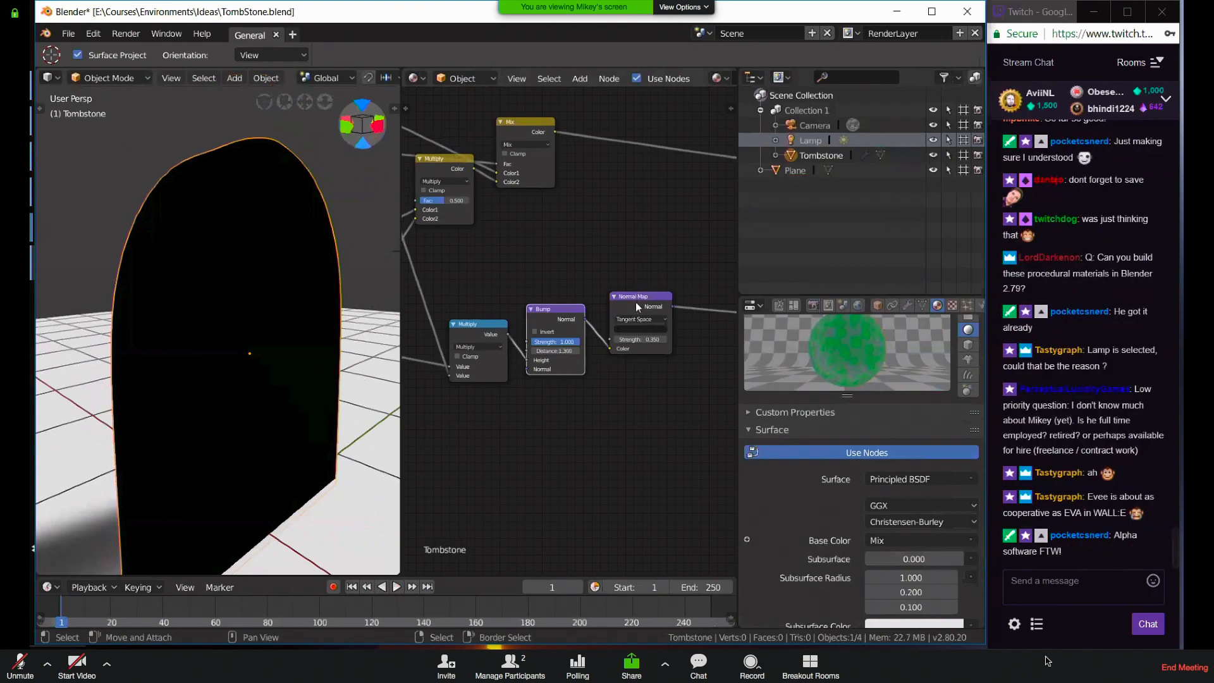
Delete the Bump and Normal Map nodes from the tombstone material
key(x)
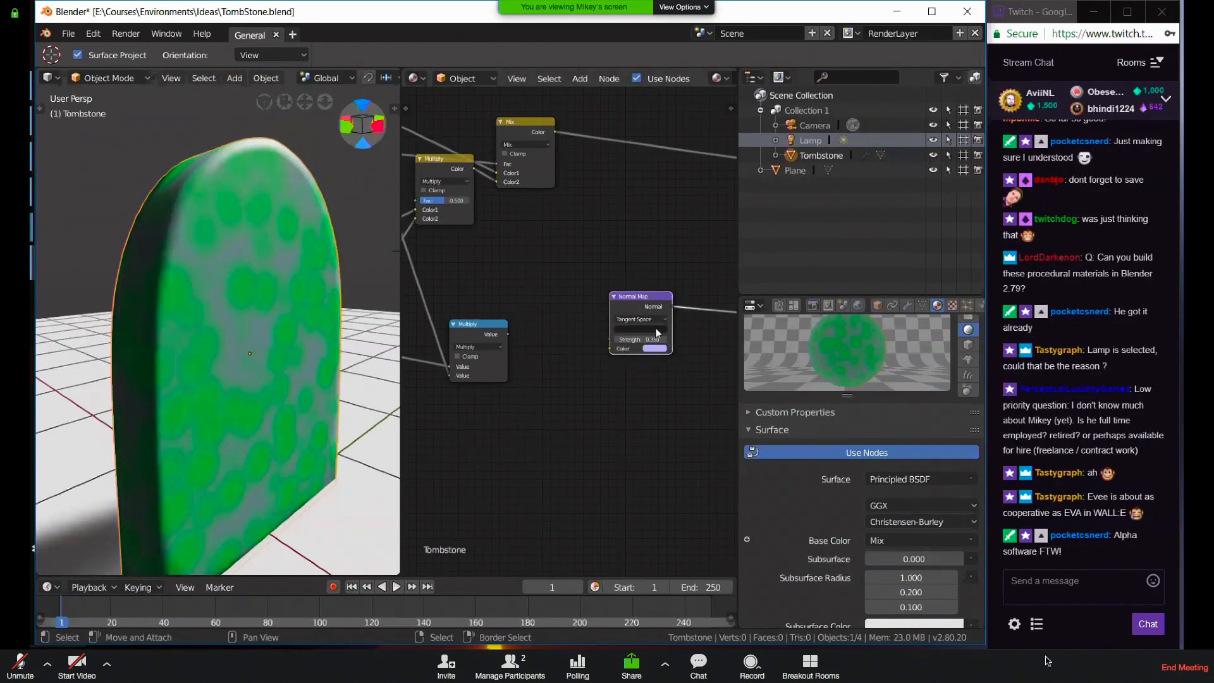
key(x)
Add a new Bump node, feeding the Multiply value into its Height and its Normal output into the Principled BSDF's Normal input
middle_drag(549, 317, 480, 294)
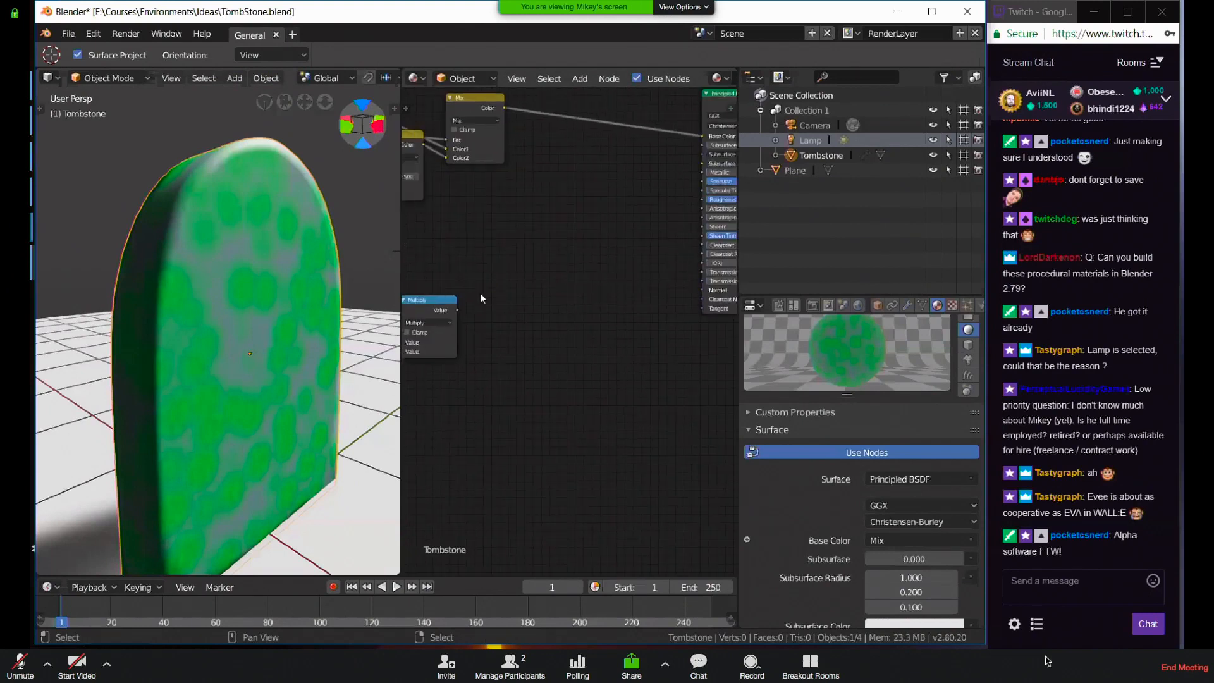
key(shift+a)
click(480, 294)
text(bump)
key(Return)
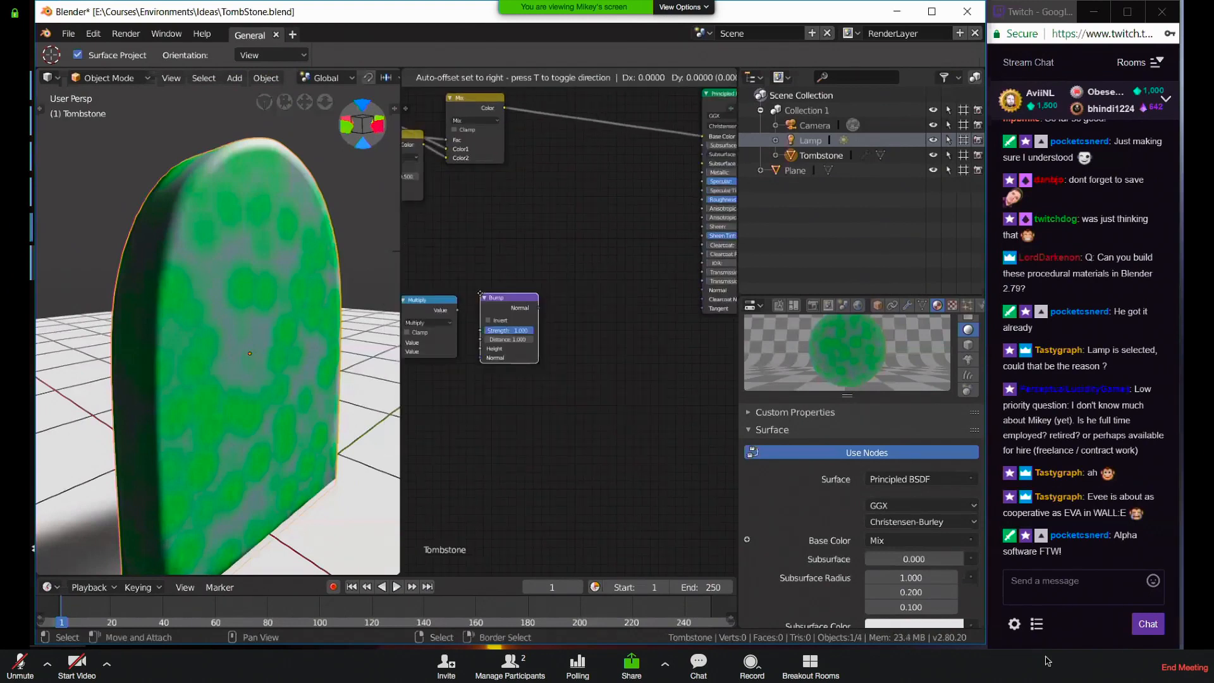
click(475, 309)
drag(457, 310, 520, 321)
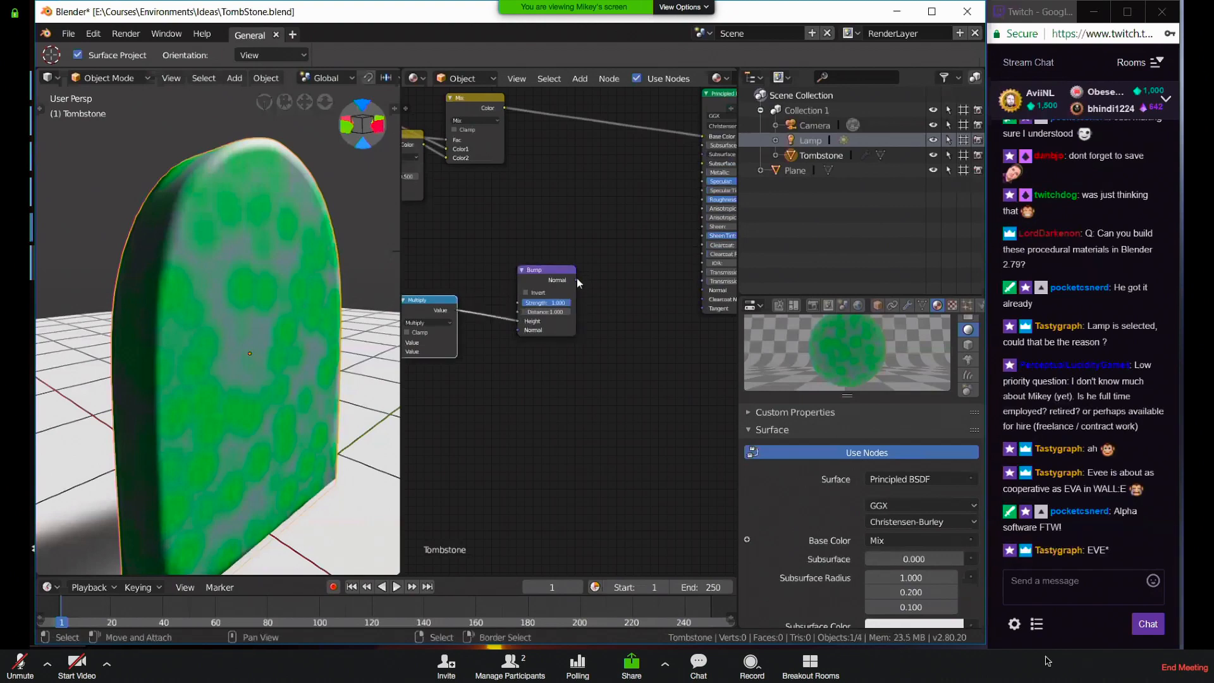
drag(579, 280, 704, 291)
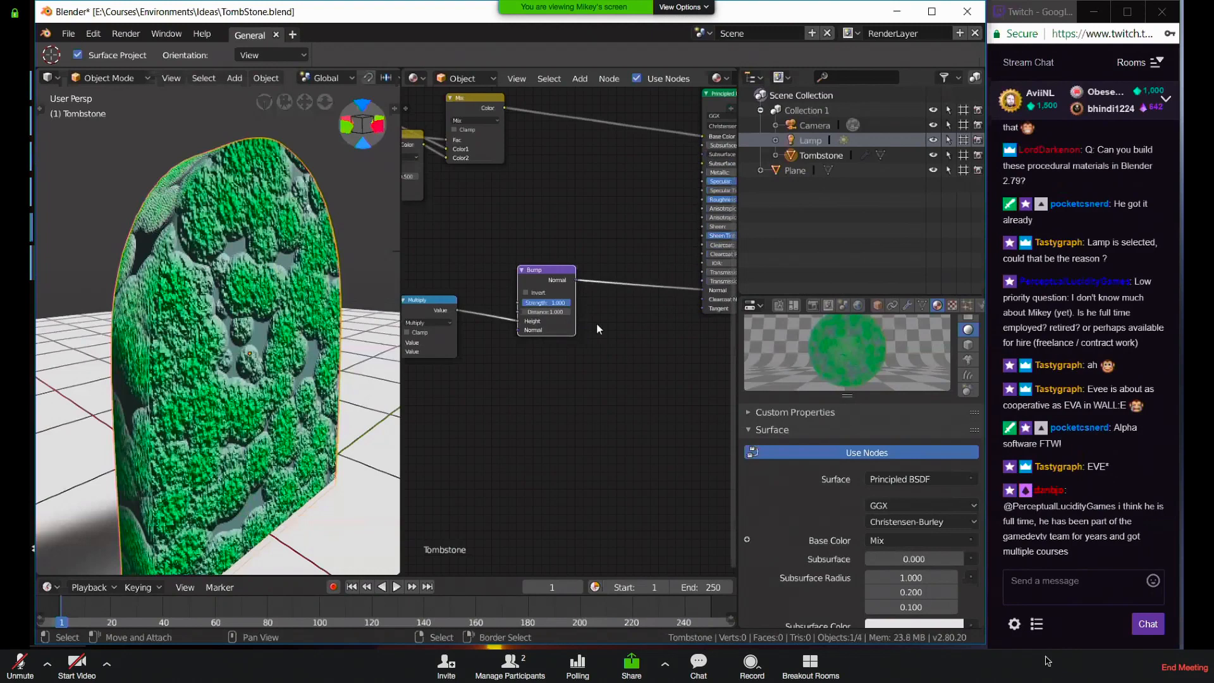
Adjust the strength of the new Bump node
mouse_move(565, 307)
mouse_down()
mouse_move(522, 303)
mouse_move(563, 312)
mouse_up()
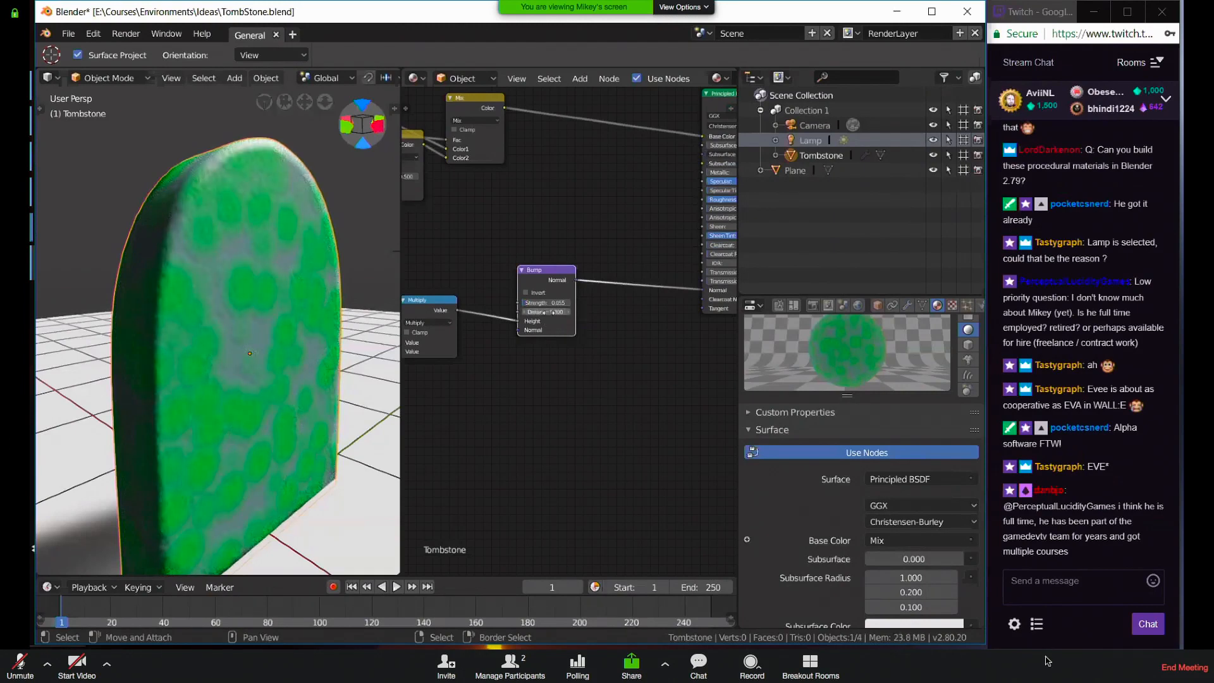
key(Return)
drag(531, 303, 548, 305)
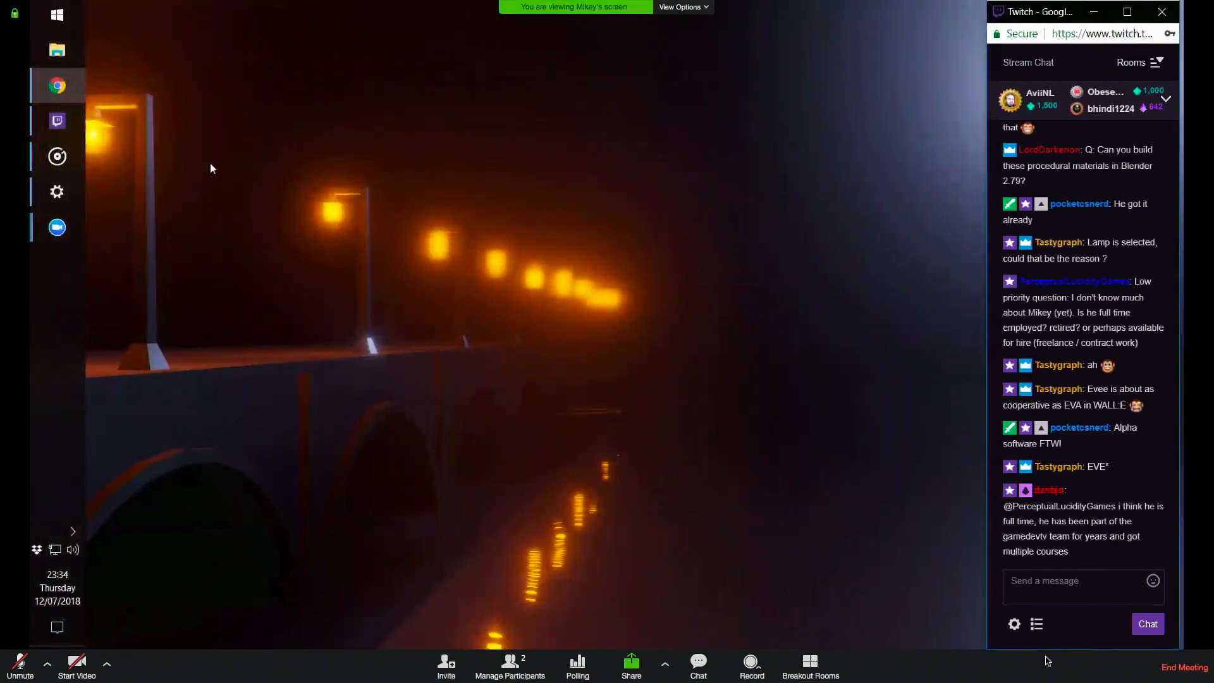
Relaunch Blender from the blender-2.80.0-git.d28d202-windows64 folder in Documents and reopen the recent file TombStone.blend
click(69, 60)
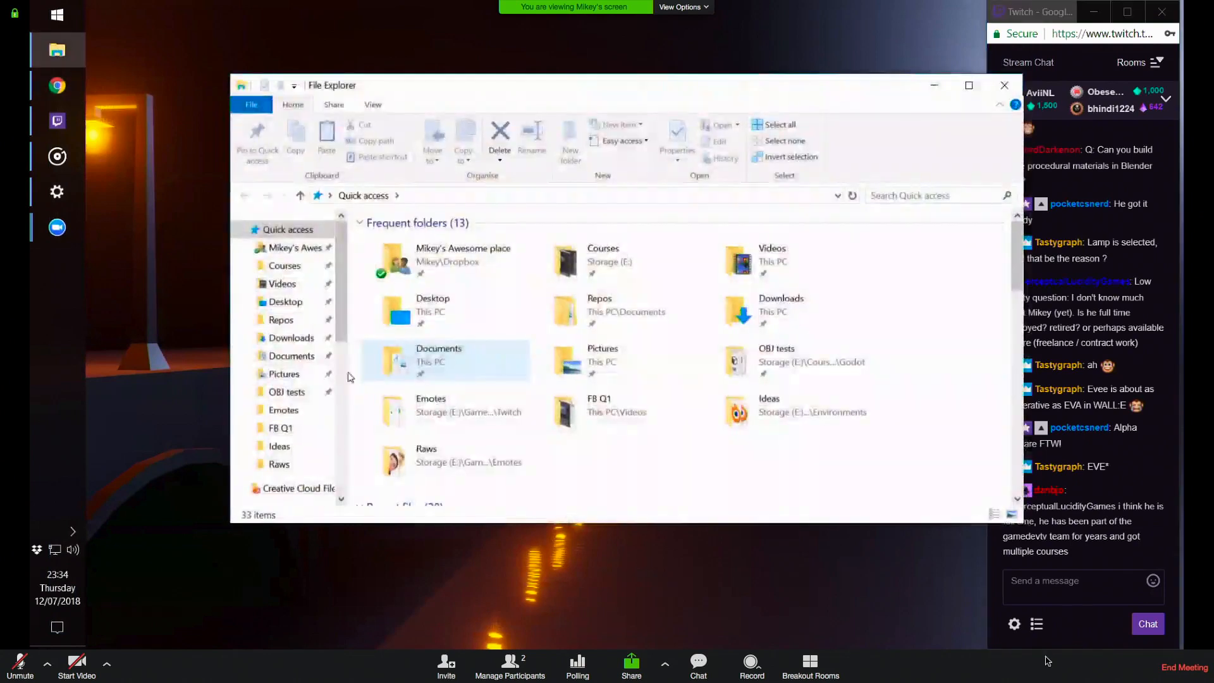
click(291, 339)
click(291, 356)
double_click(441, 303)
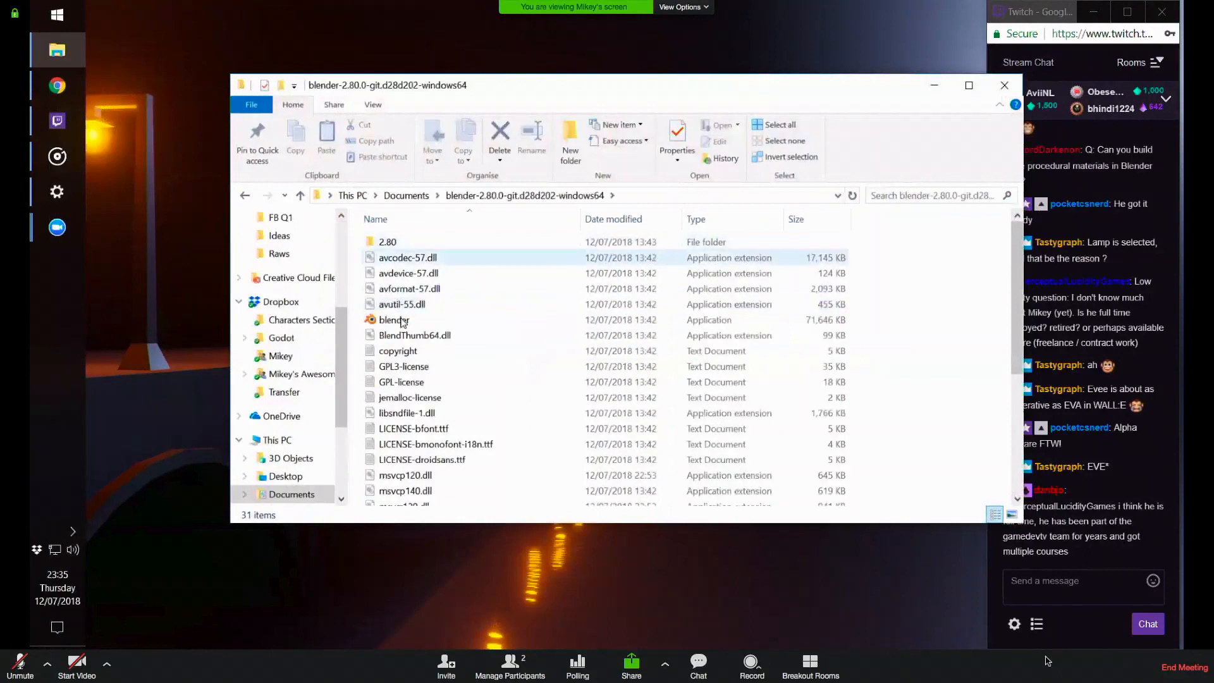
double_click(443, 319)
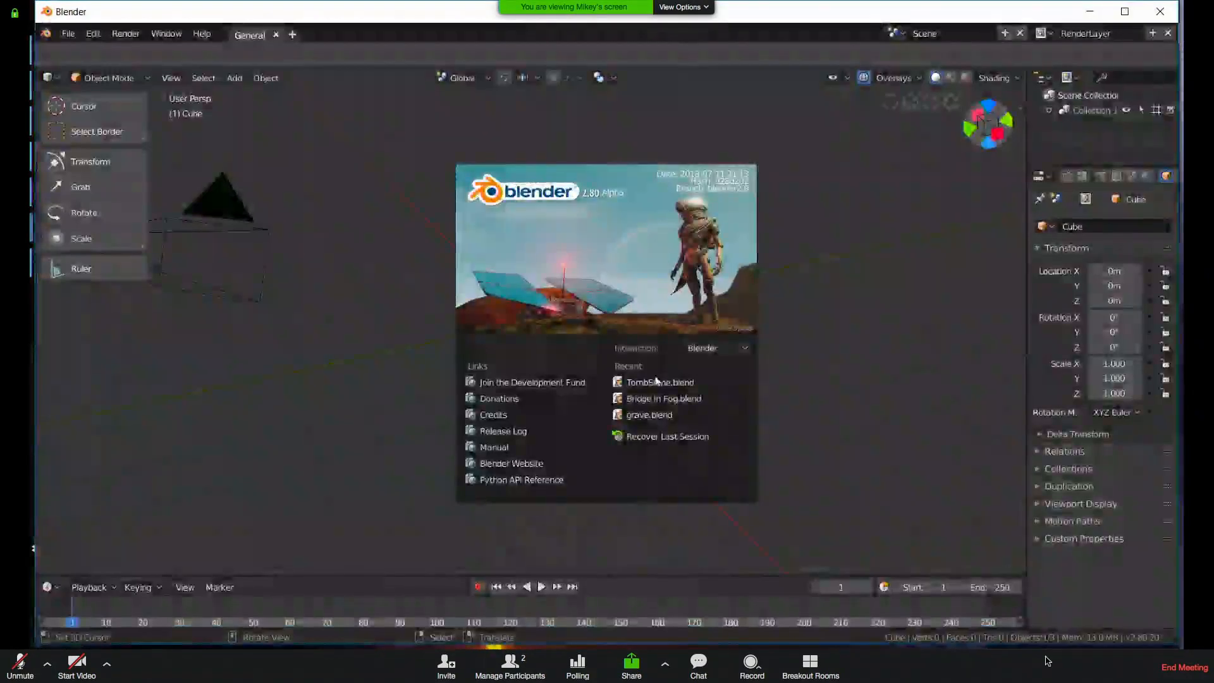
click(658, 382)
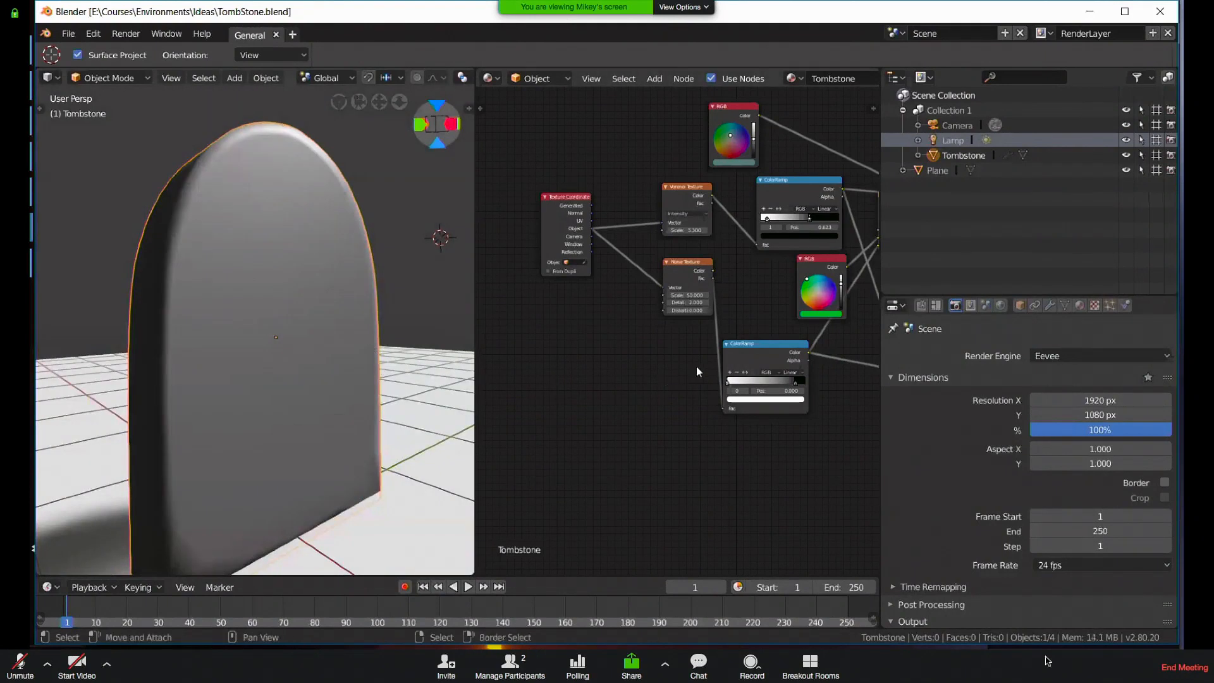
Link the Bump node's Normal output directly to the Principled BSDF's Normal input
middle_drag(828, 367, 651, 328)
key(ctrl+s)
scroll(609, 422, up, 2)
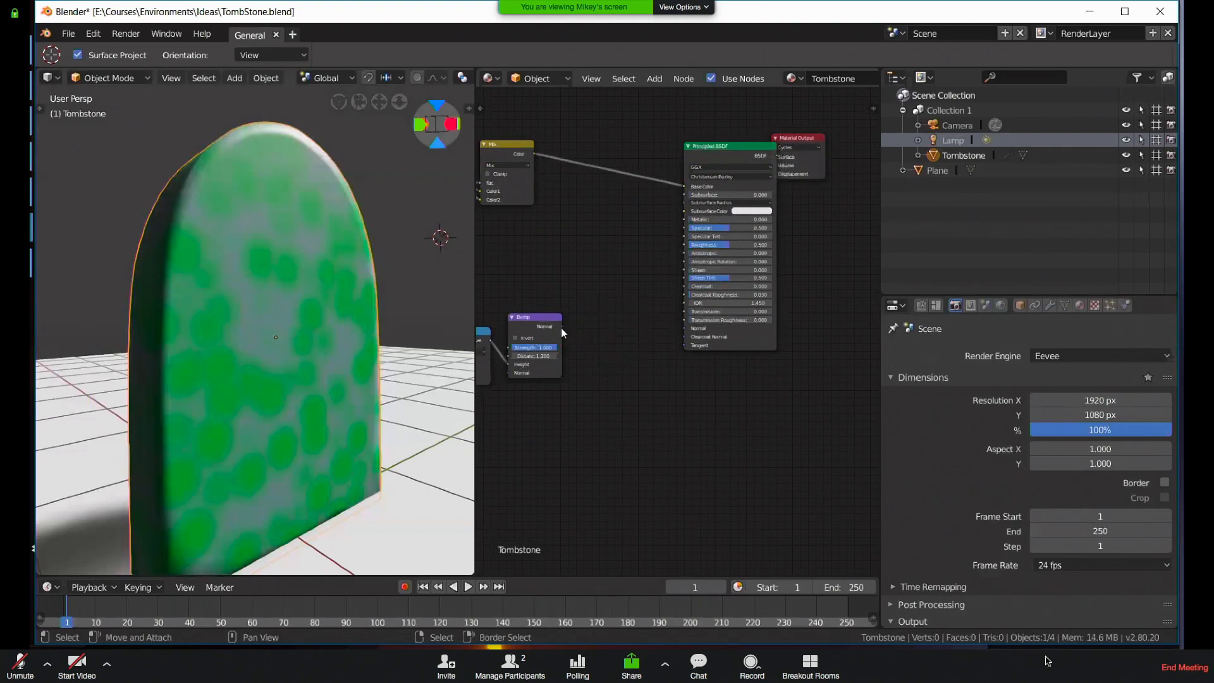
drag(561, 326, 685, 329)
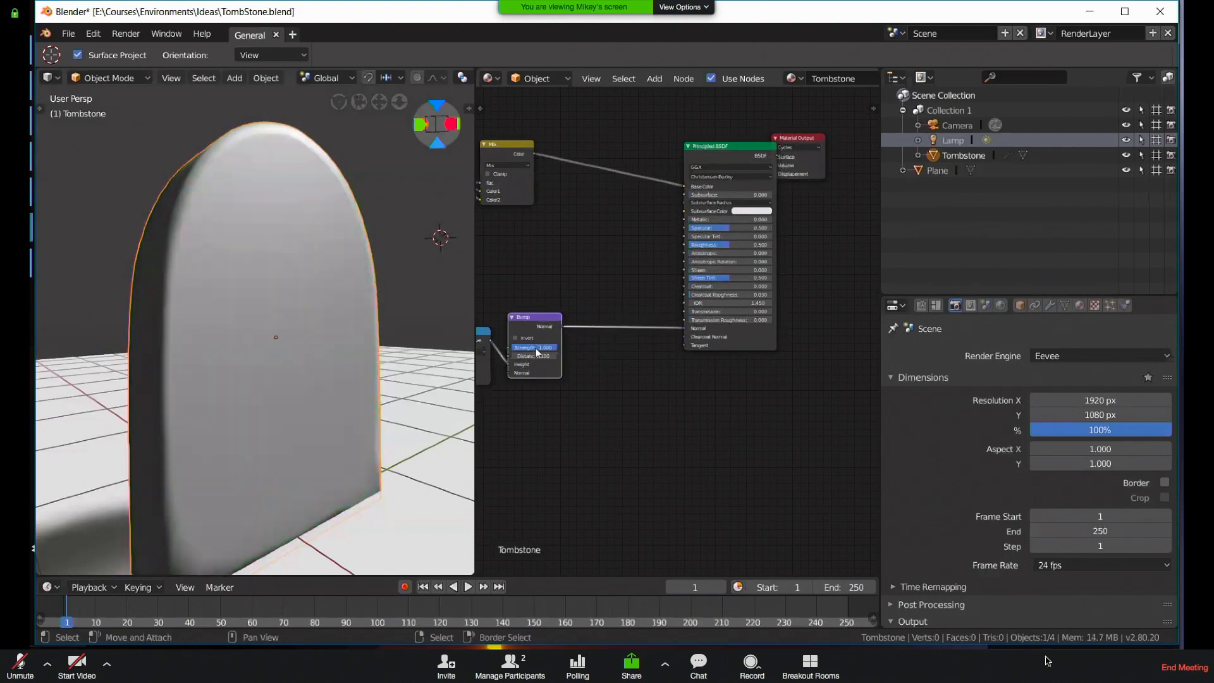
Move the Bump node farther from the Multiply node and save the file over the existing one
scroll(683, 329, up, 3)
middle_drag(714, 315, 921, 289)
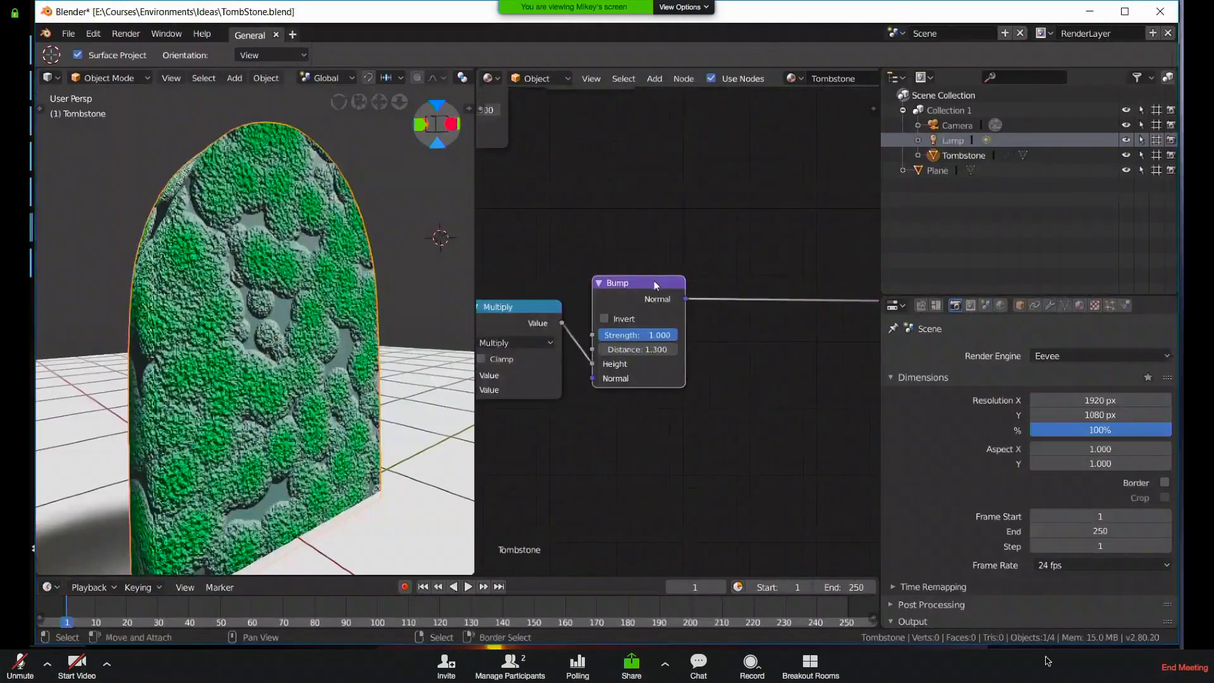
drag(651, 283, 711, 278)
key(ctrl+s)
key(Return)
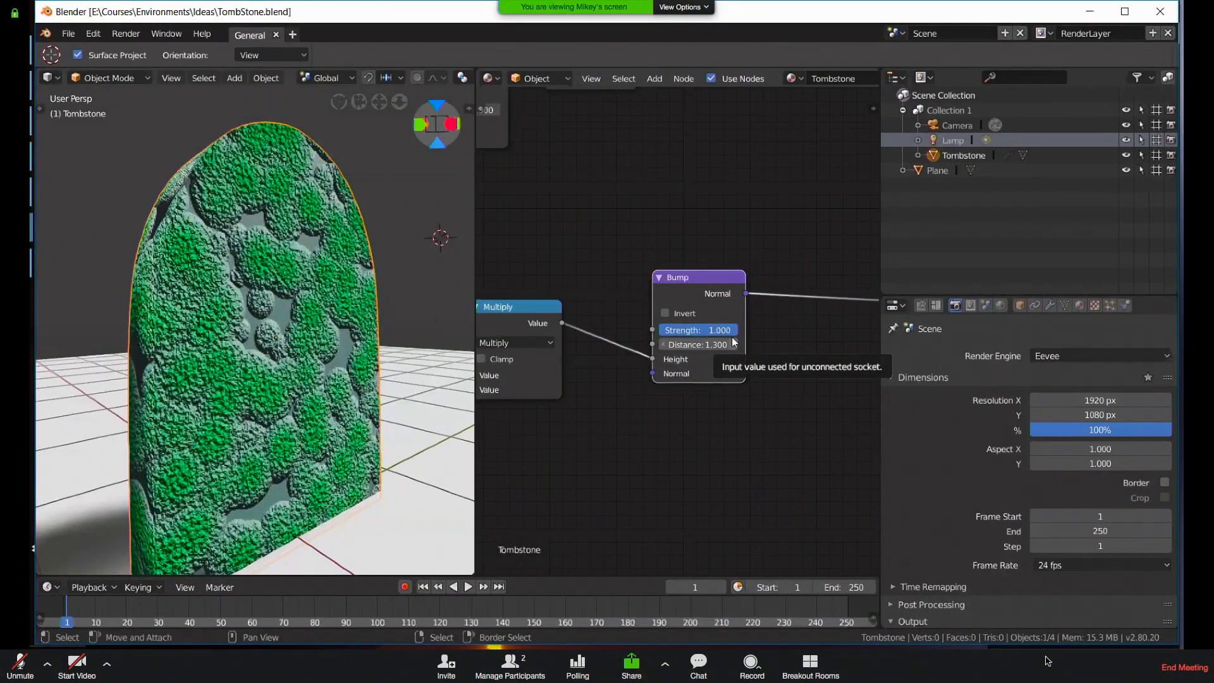
Set the Bump node's distance to 0.05, try a strength of 0.5, and settle on a strength of 0.238
click(710, 345)
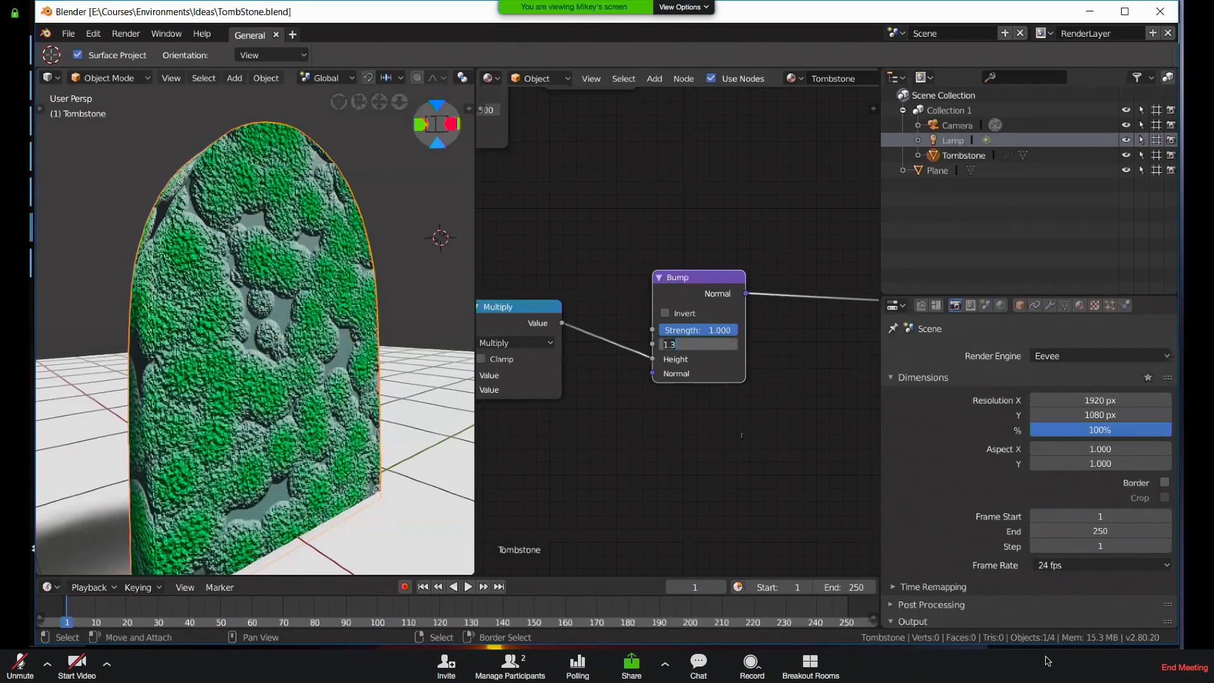
text(0.05)
key(Return)
click(724, 330)
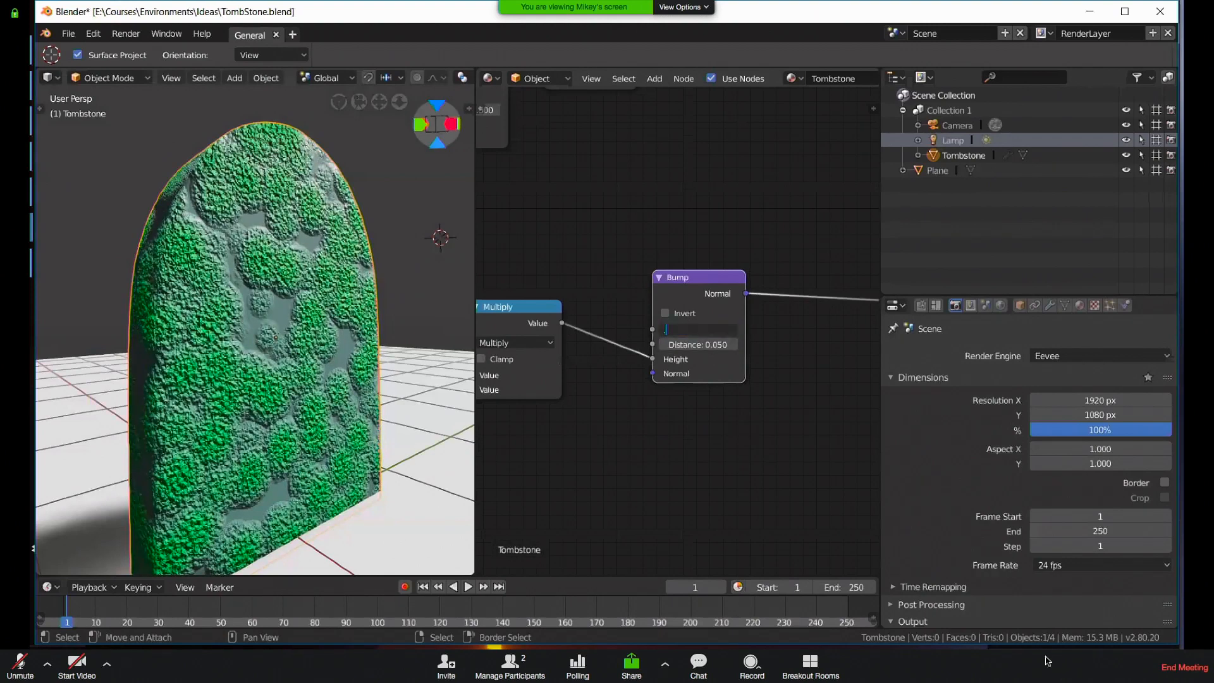
text(0.5)
key(Return)
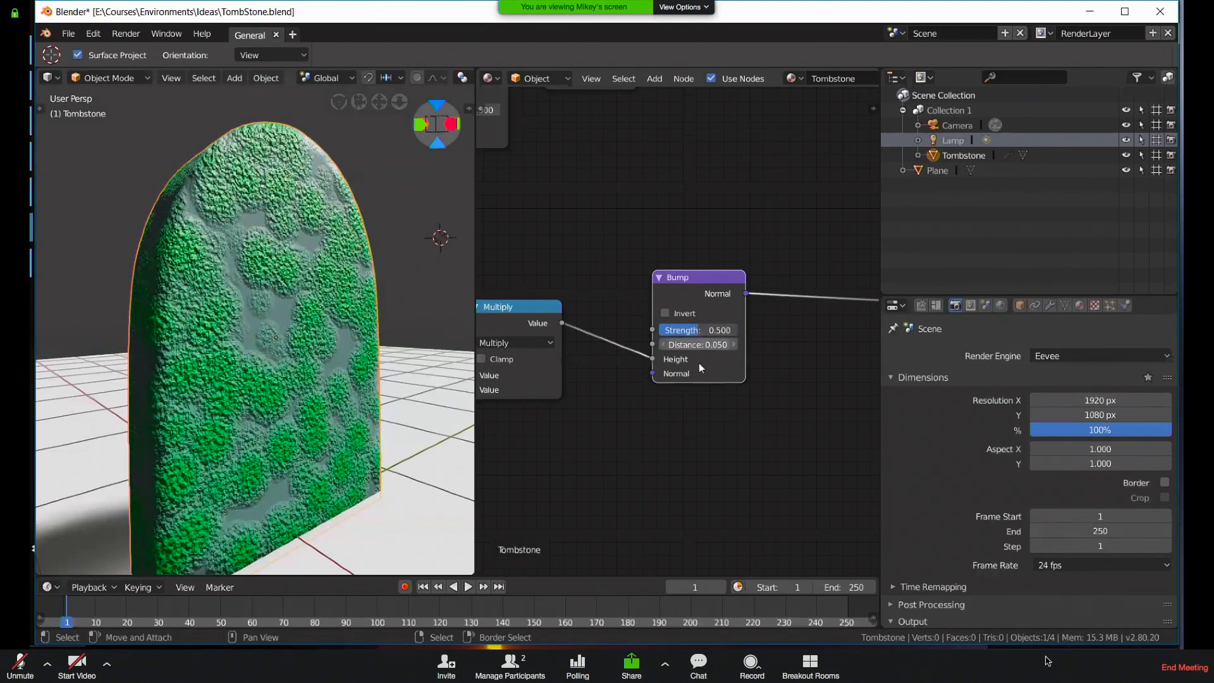
drag(696, 330, 677, 330)
middle_drag(338, 365, 380, 556)
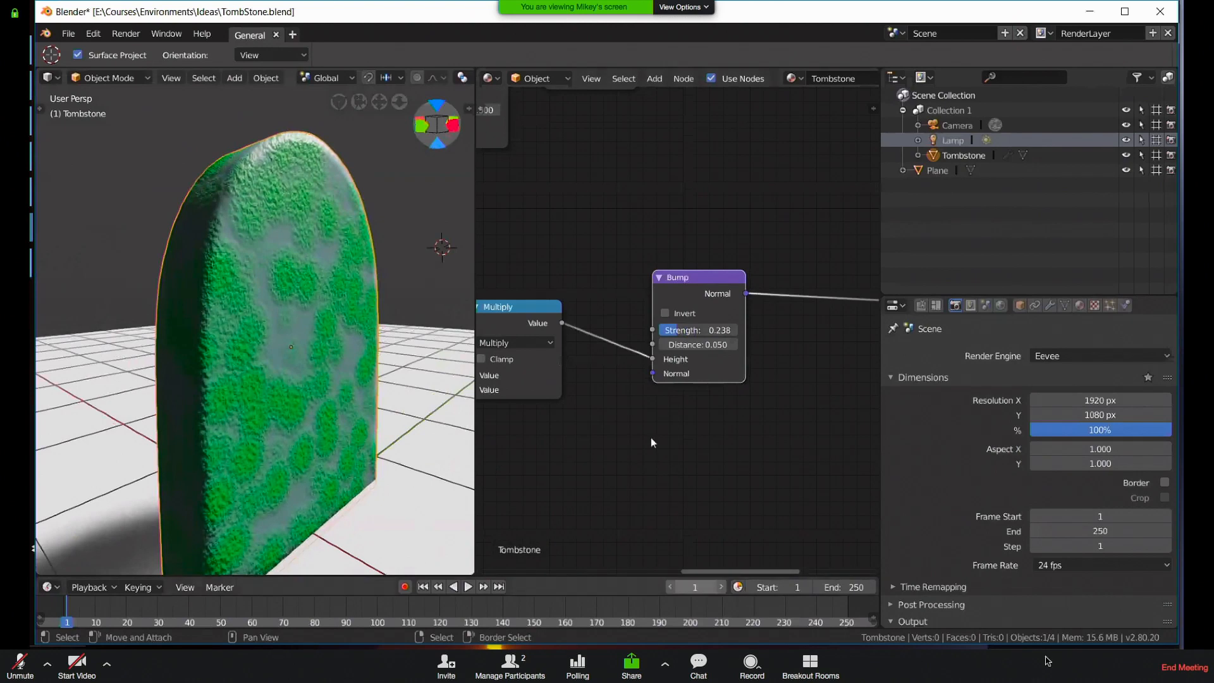
Narrow the Blender window to uncover the stream chat, close File Explorer and save the file
key(Home)
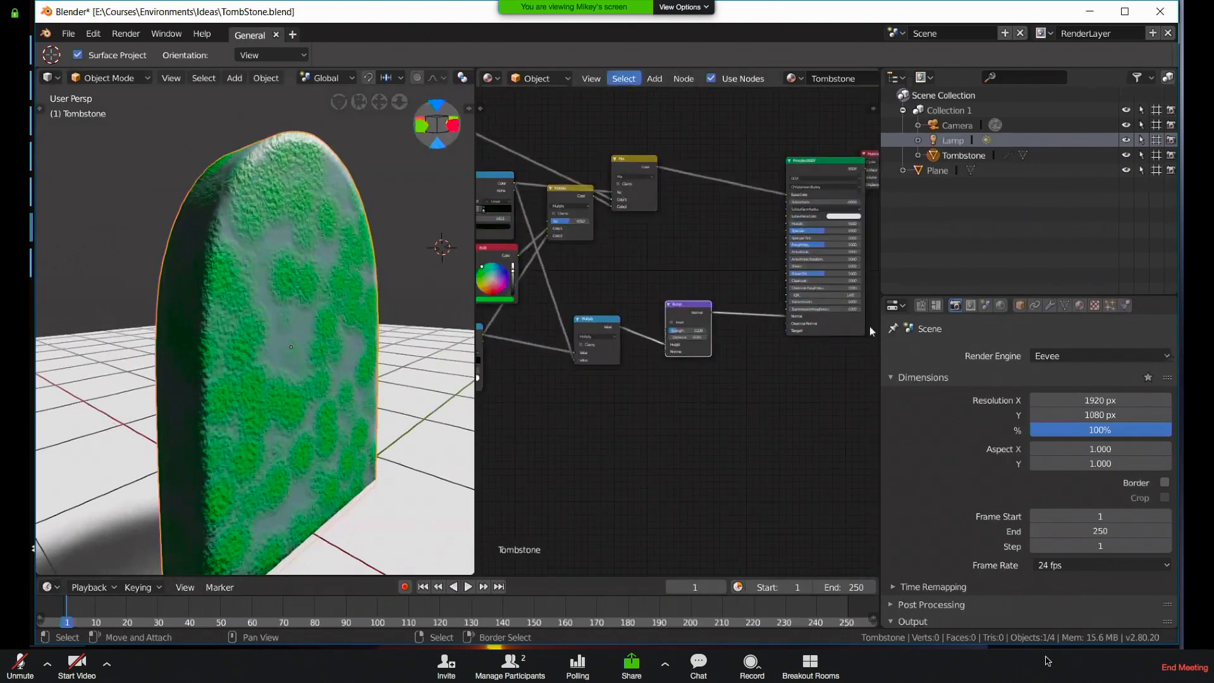
middle_drag(858, 405, 1121, 414)
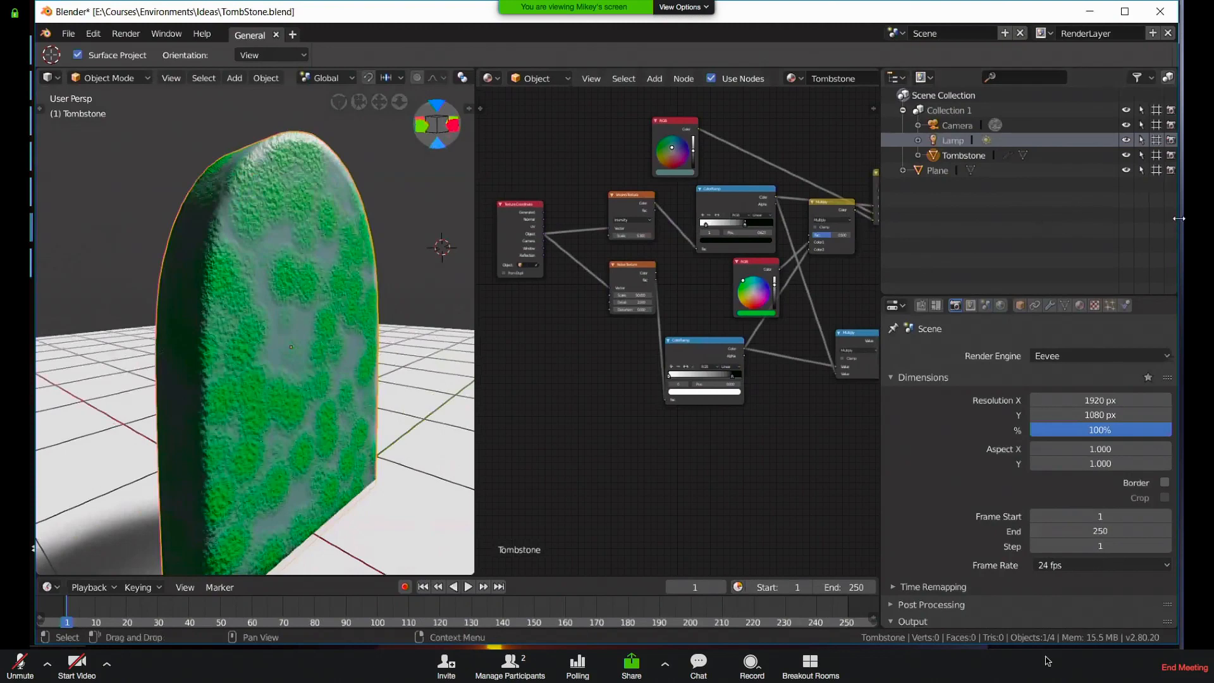
drag(1180, 197, 993, 197)
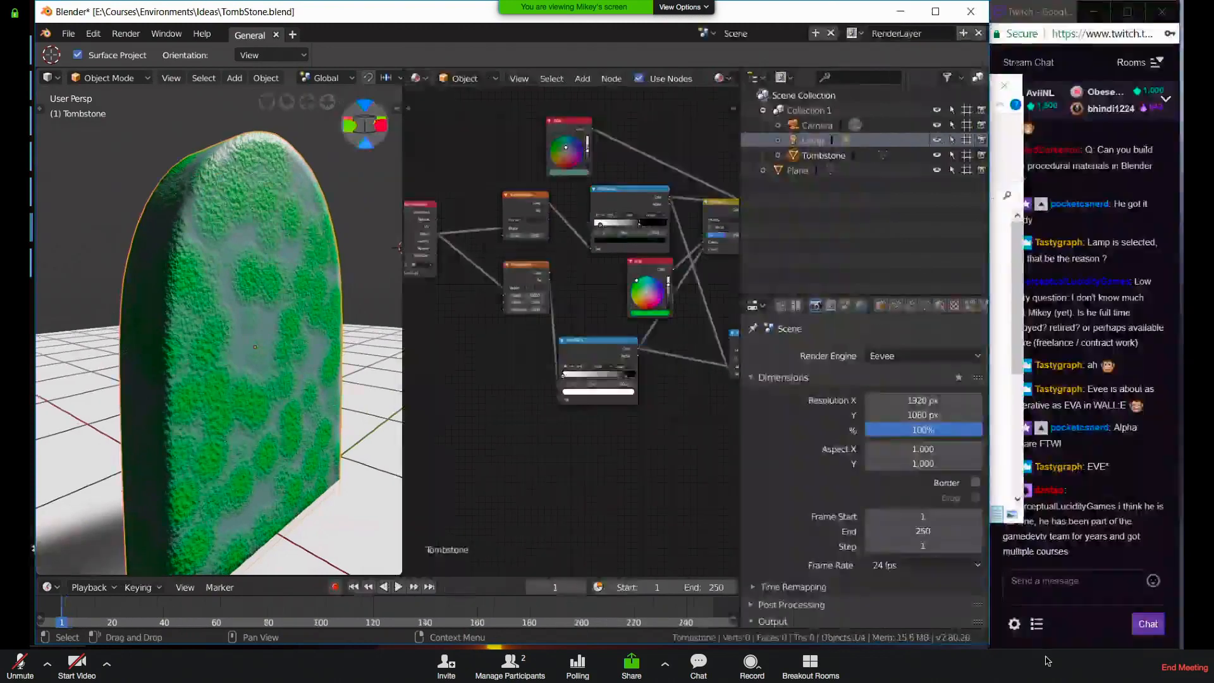
click(1012, 81)
key(ctrl+s)
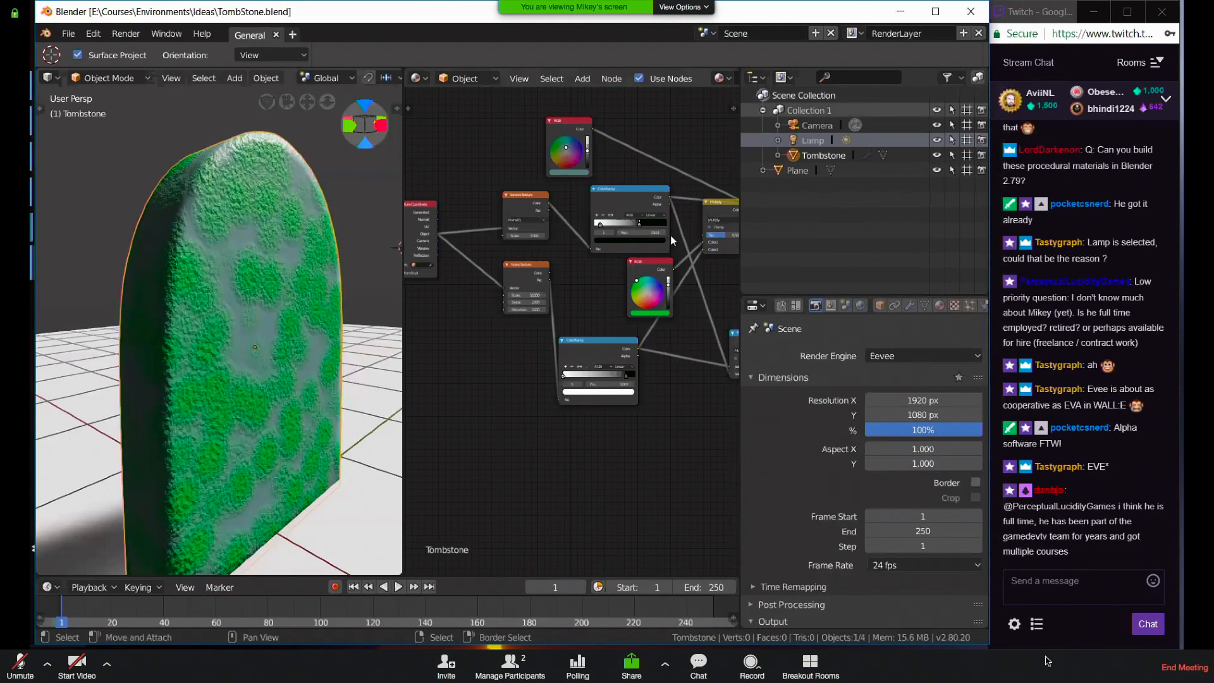
Move the Voronoi ColorRamp's white stop to the start and keyframe the black stop at position 0.004 on frame 1
scroll(632, 282, up, 4)
middle_drag(712, 142, 548, 372)
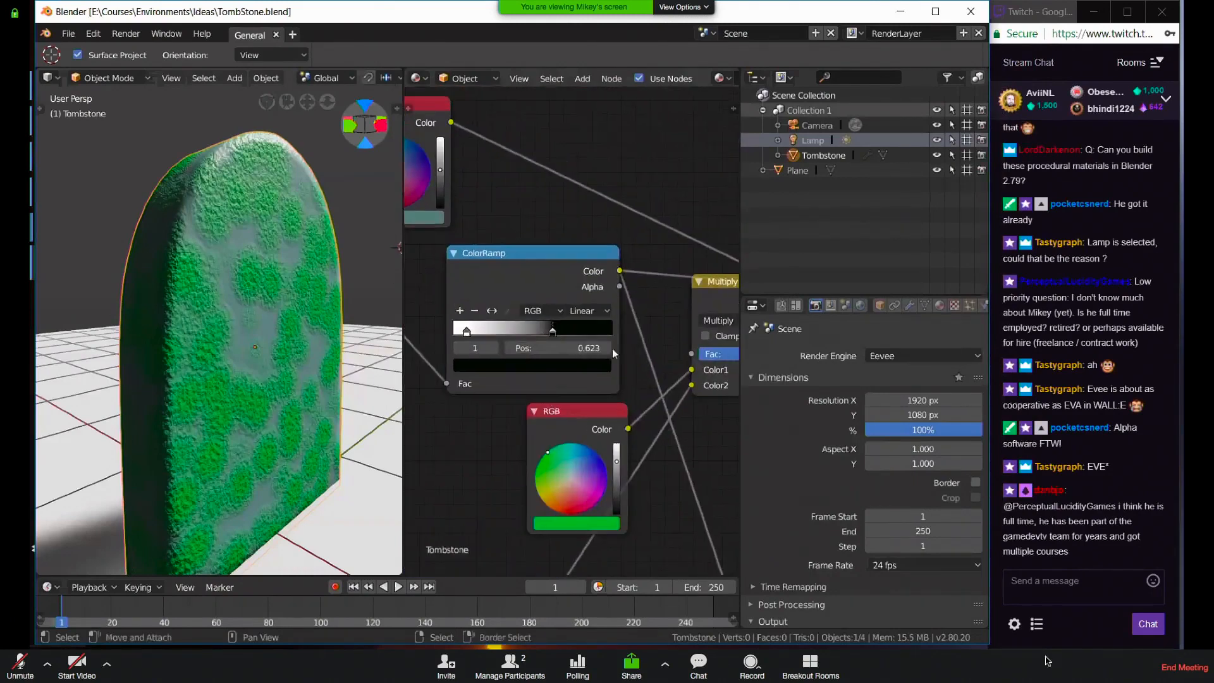
drag(520, 270, 515, 262)
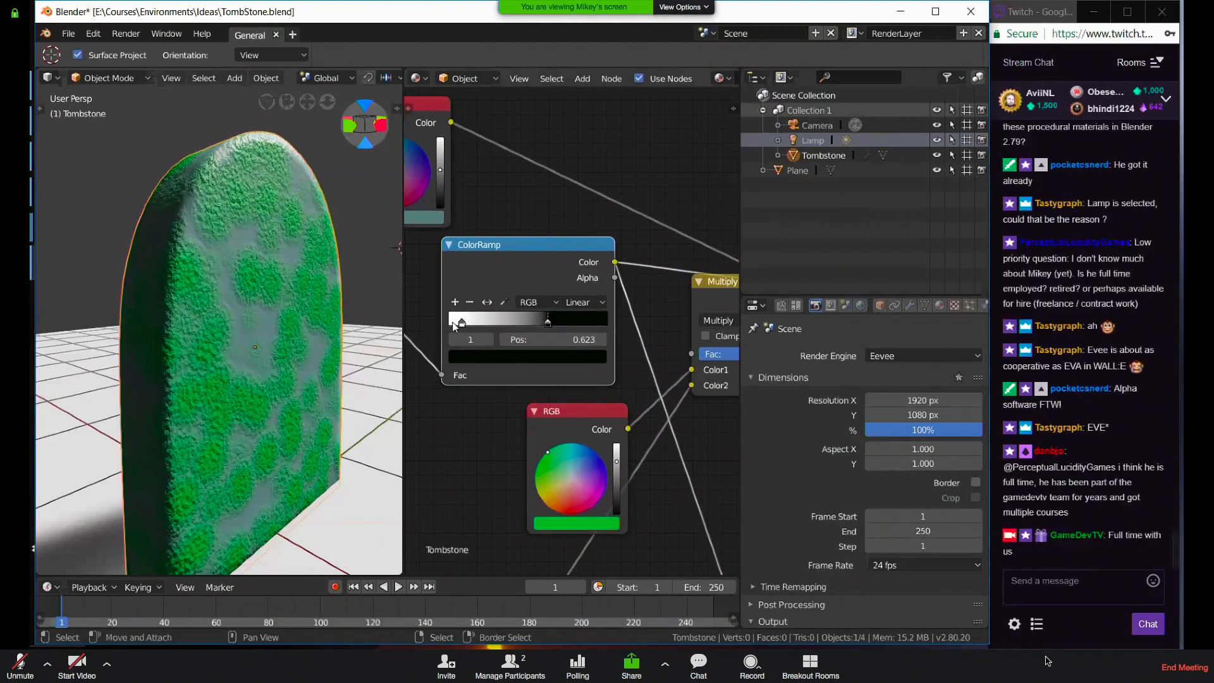
drag(454, 324, 441, 322)
drag(547, 323, 451, 324)
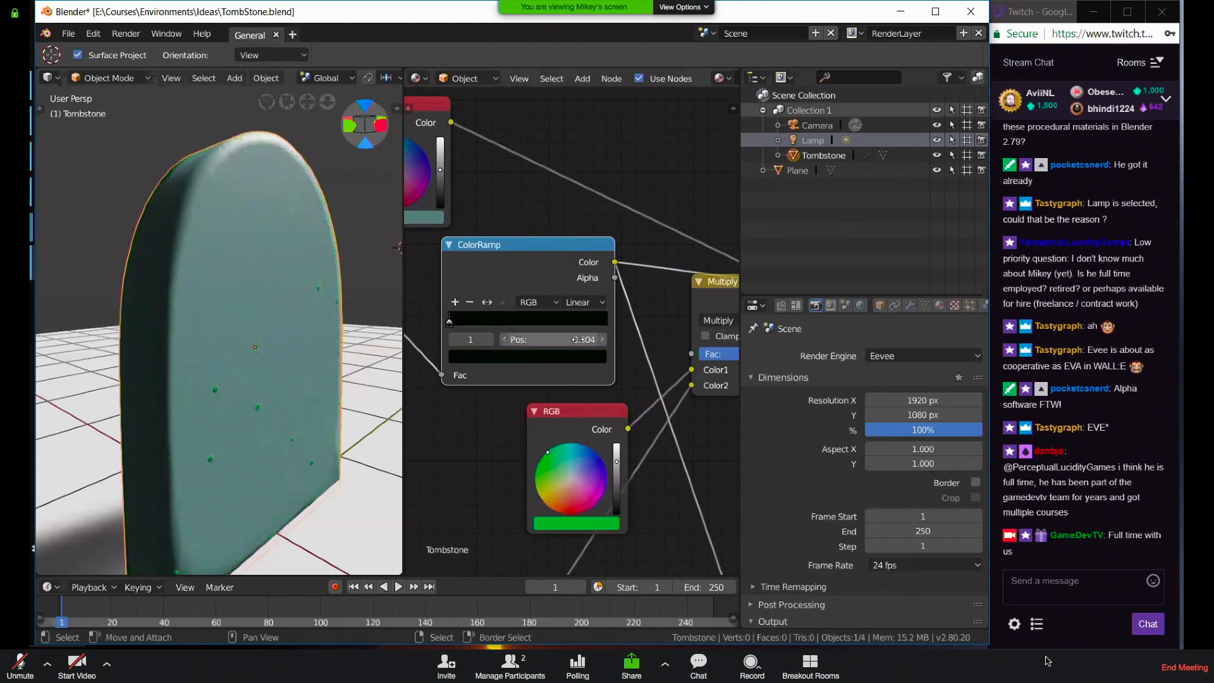
key(i)
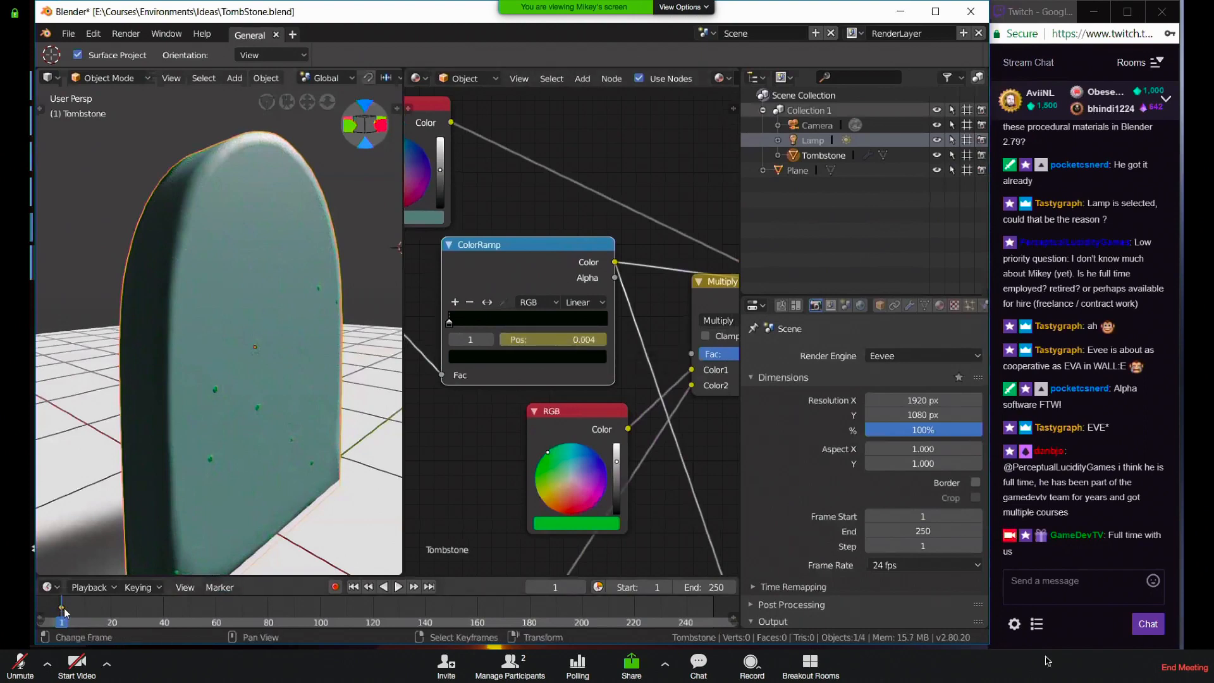
On frame 250, set the Voronoi ColorRamp's black stop to position 1.000 and keyframe it
drag(685, 605, 711, 604)
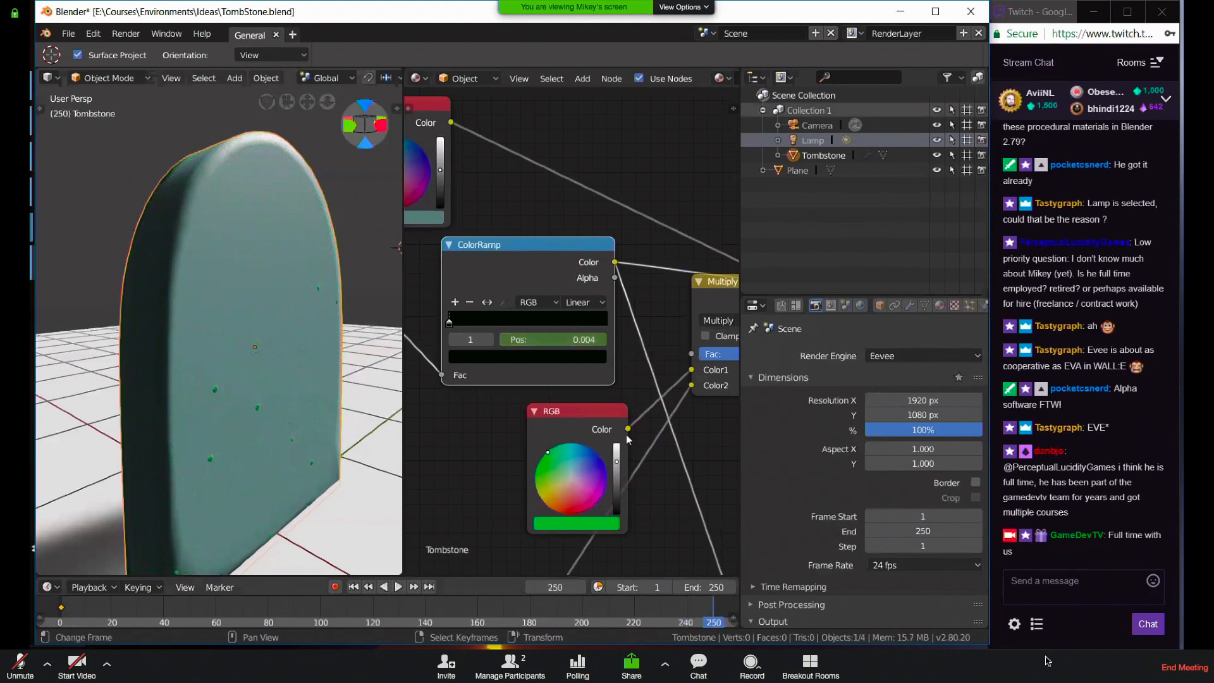
drag(551, 339, 632, 341)
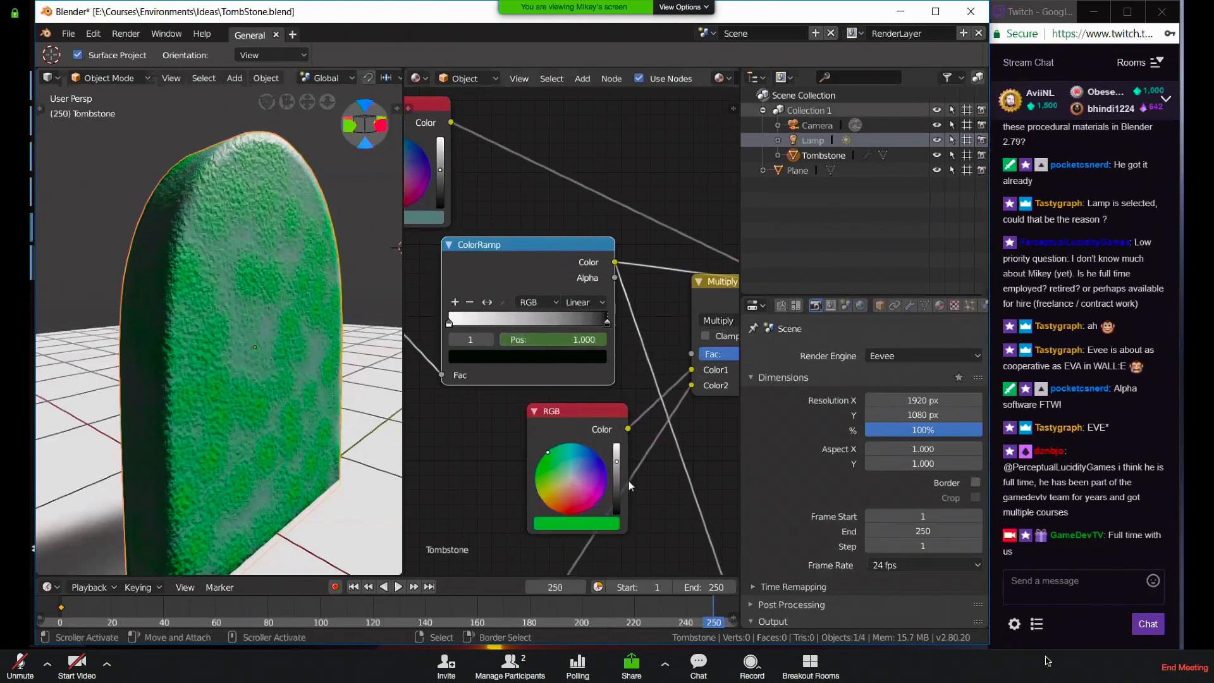
key(i)
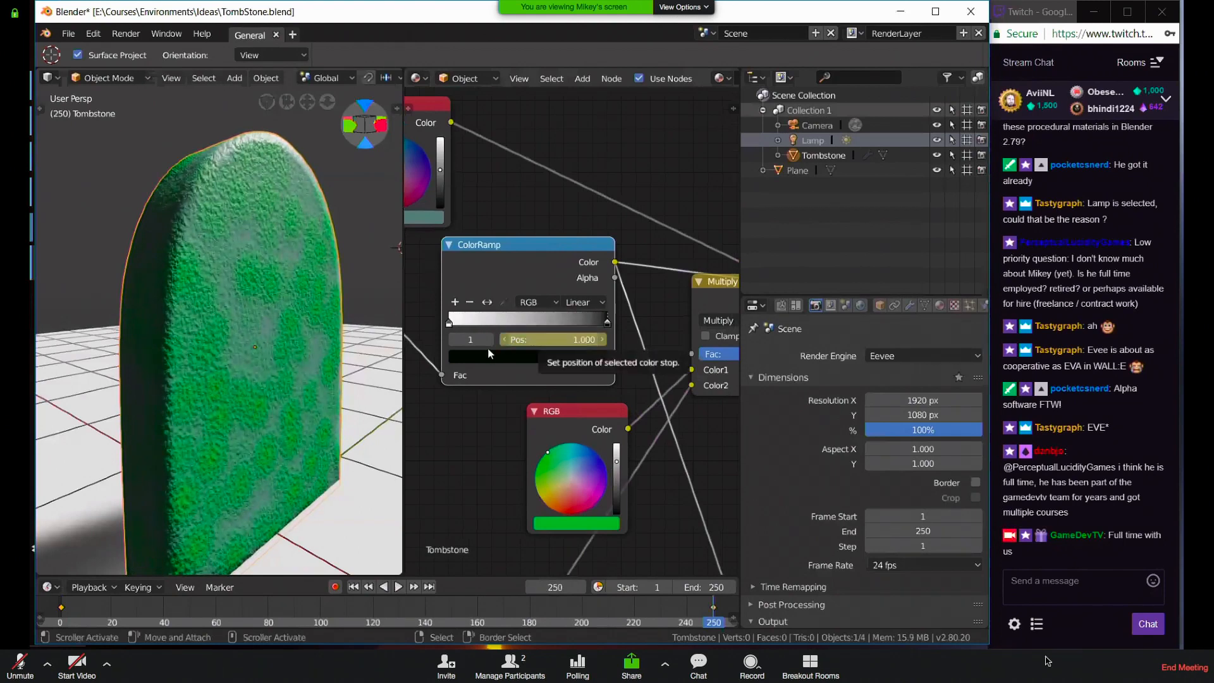
Select the Voronoi ColorRamp's white stop and keyframe its position at 0.000 on frame 1
drag(481, 324, 455, 443)
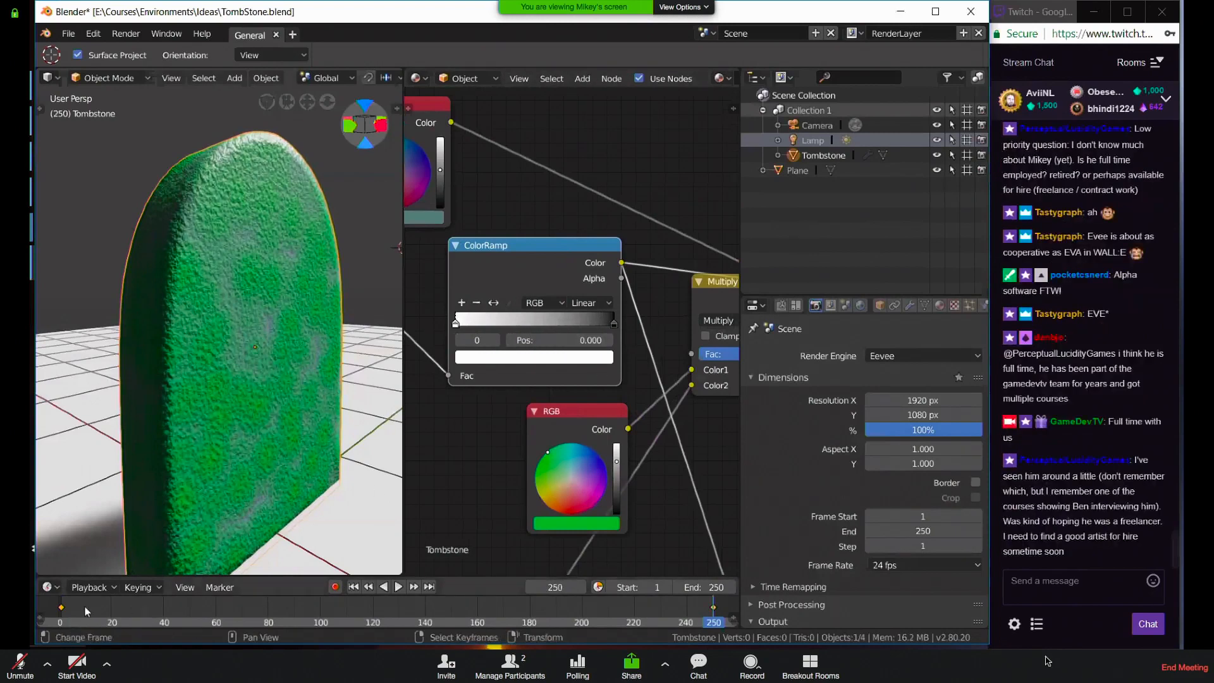
click(63, 617)
key(space)
click(61, 614)
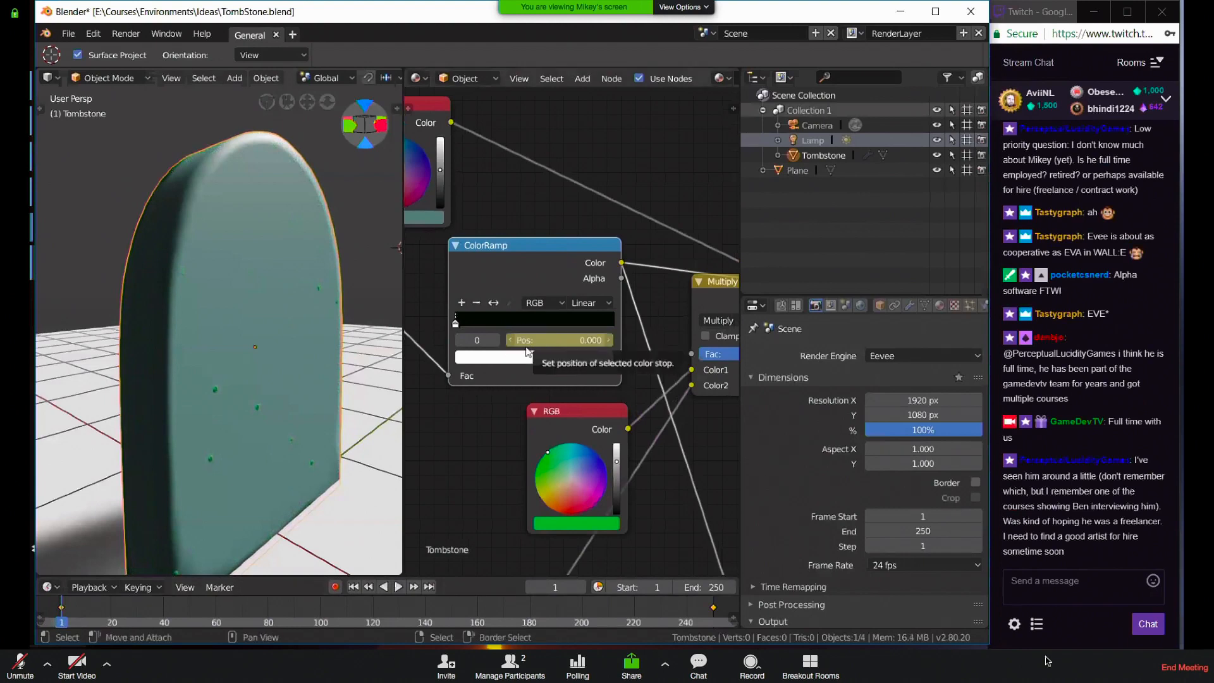
key(i)
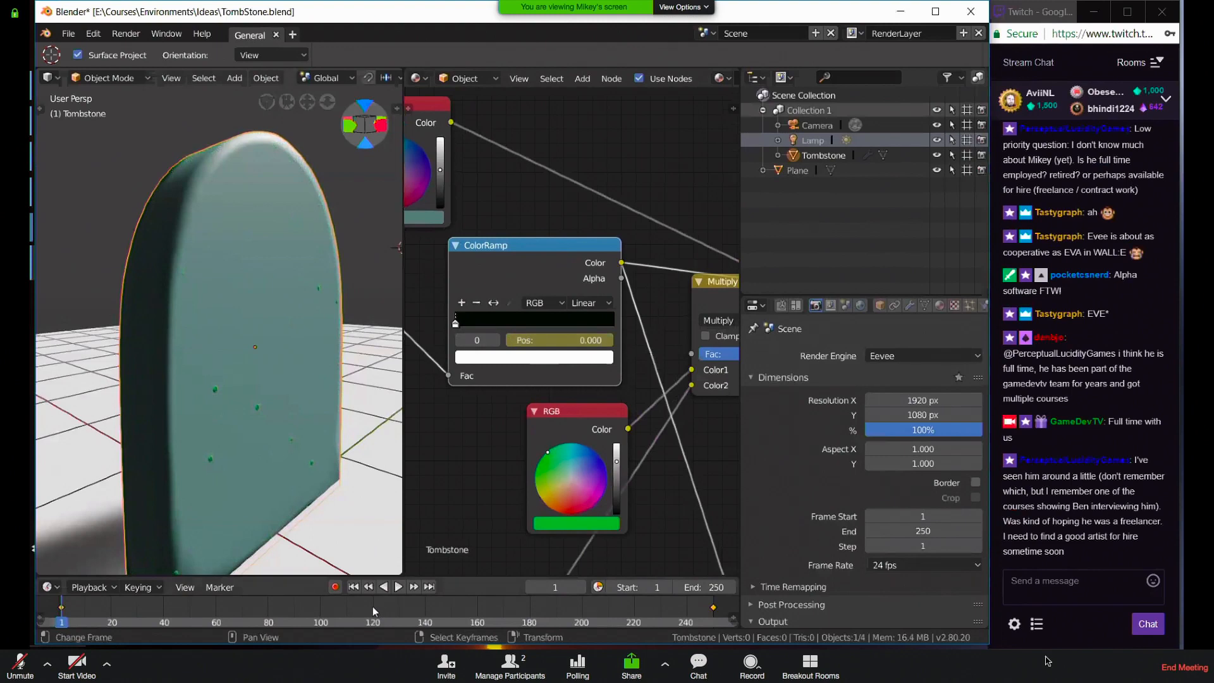
Play the moss growth, stop at frame 160, and keyframe the white stop's position at 0.000 there
key(space)
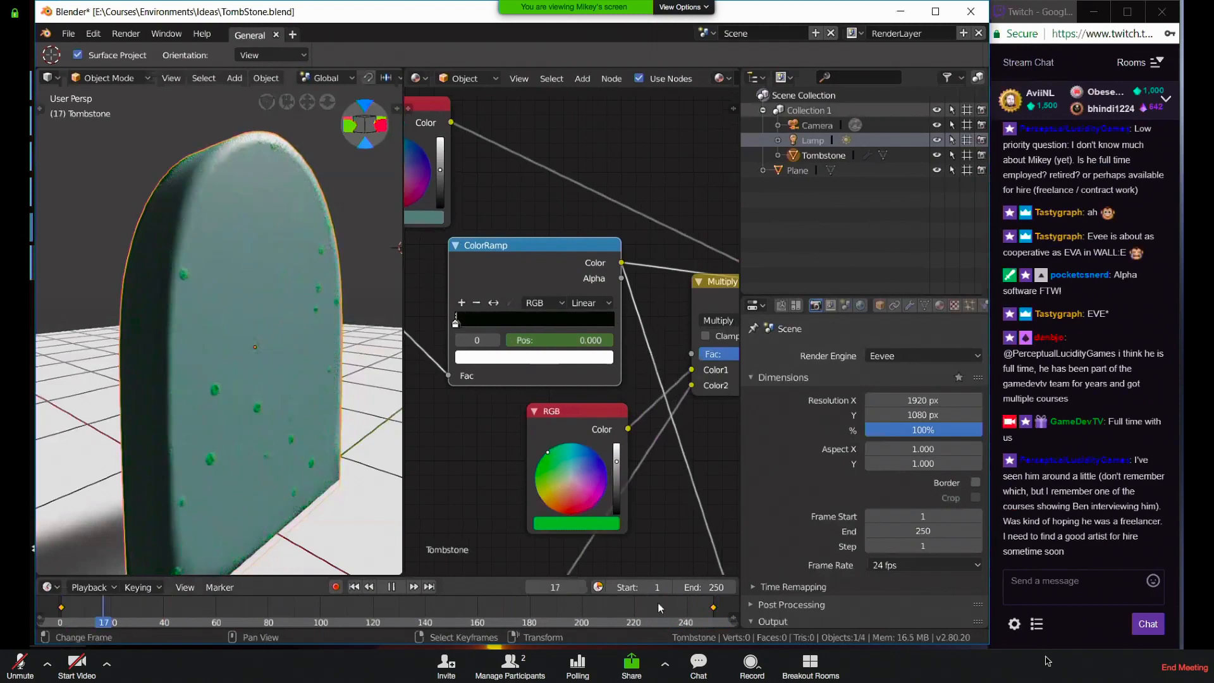
key(space)
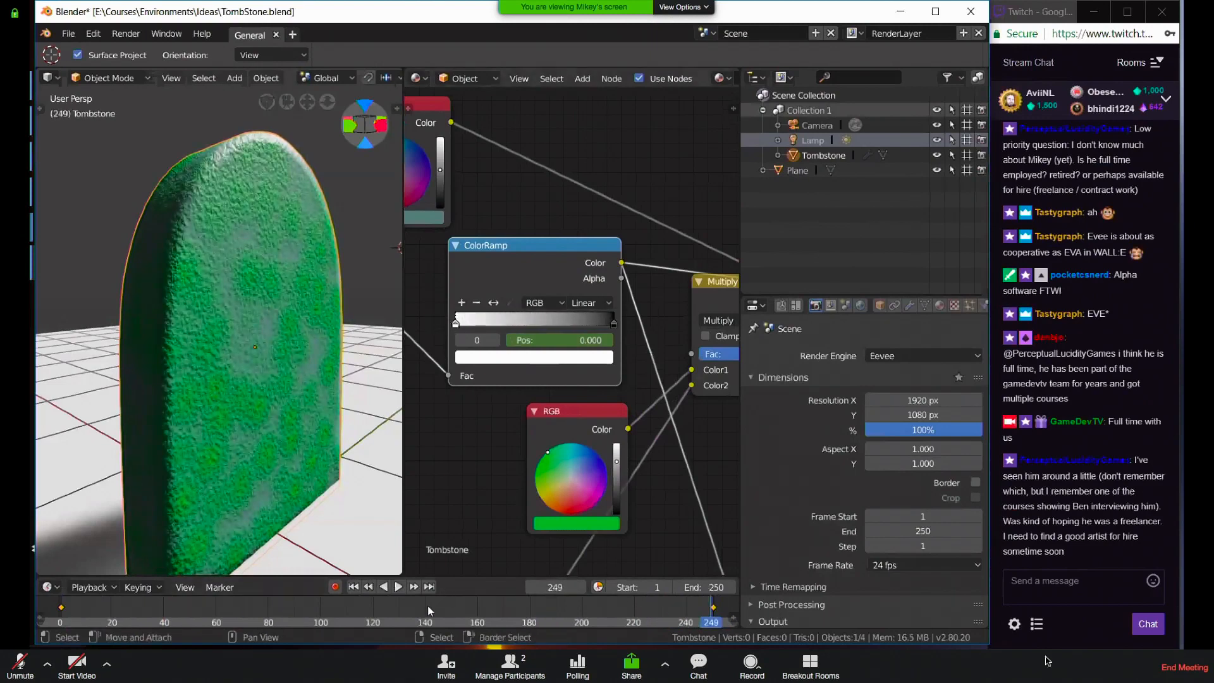
key(space)
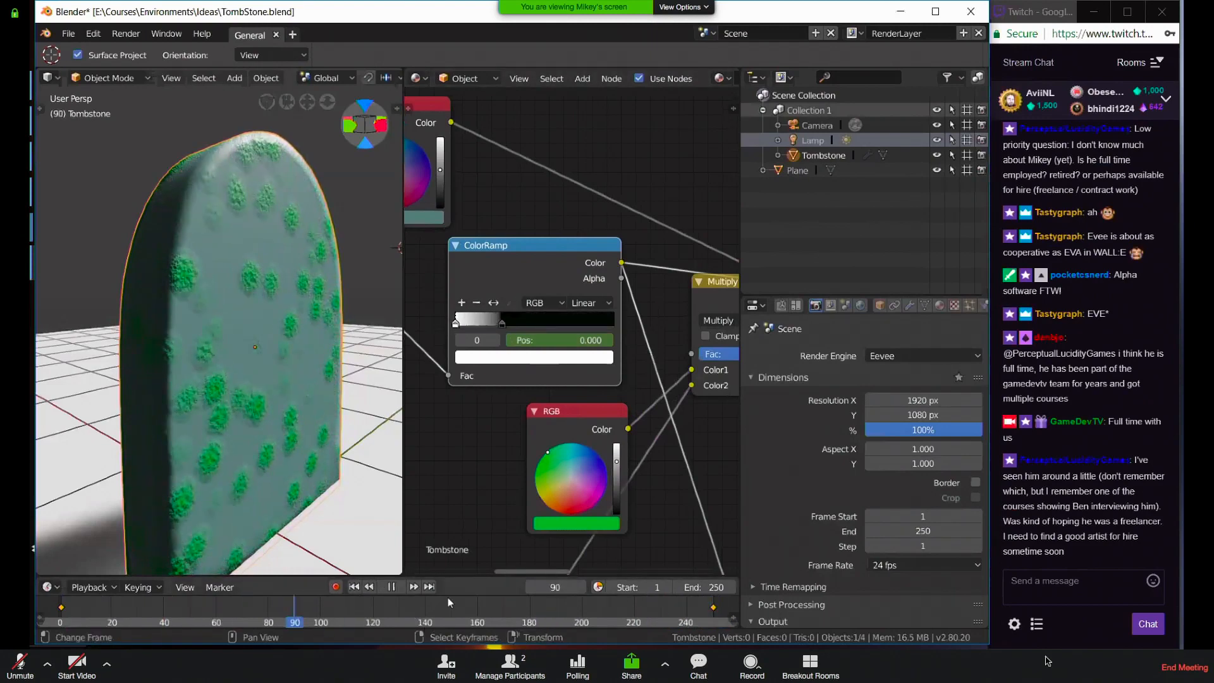
key(space)
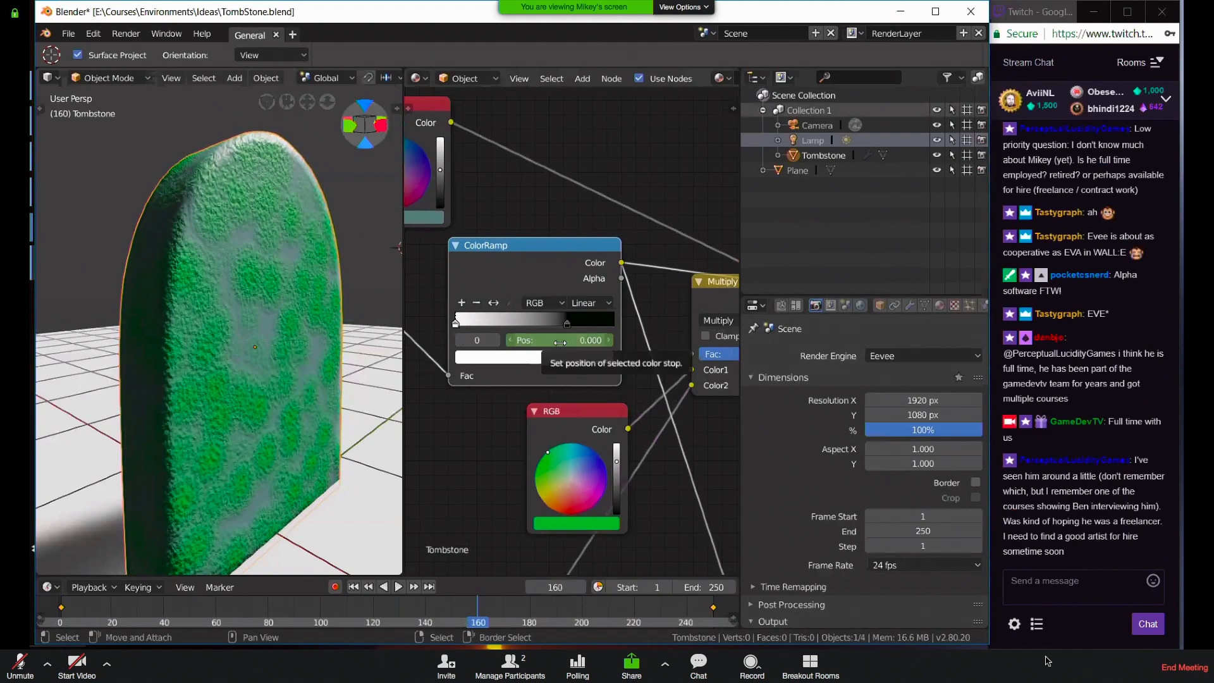
key(i)
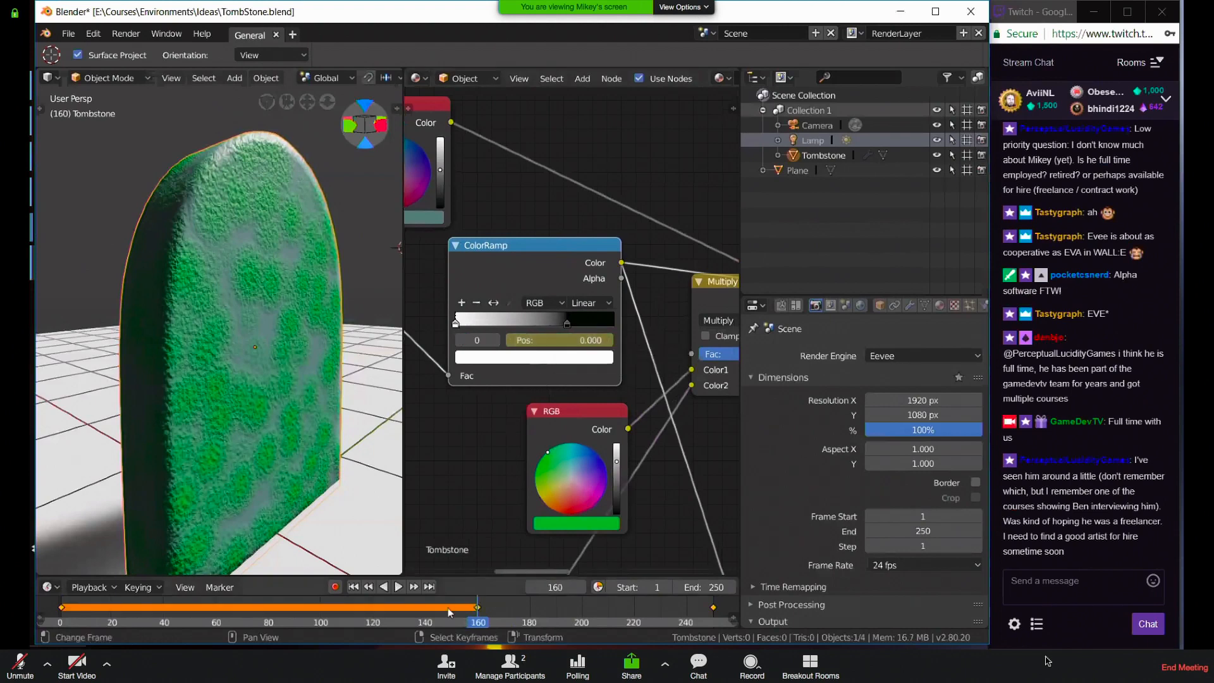
On frame 250, set the white stop's position to 0.686 and keyframe it
drag(76, 603, 713, 609)
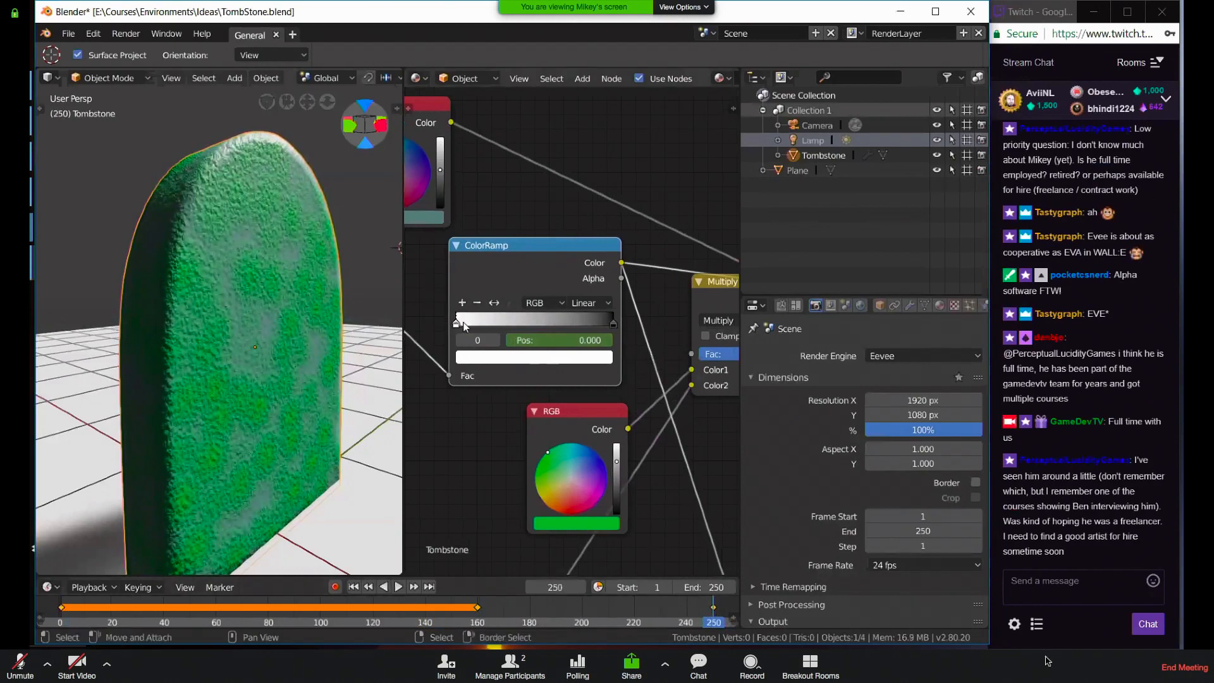
mouse_move(564, 342)
mouse_down()
mouse_move(606, 327)
mouse_move(546, 324)
mouse_move(564, 324)
mouse_up()
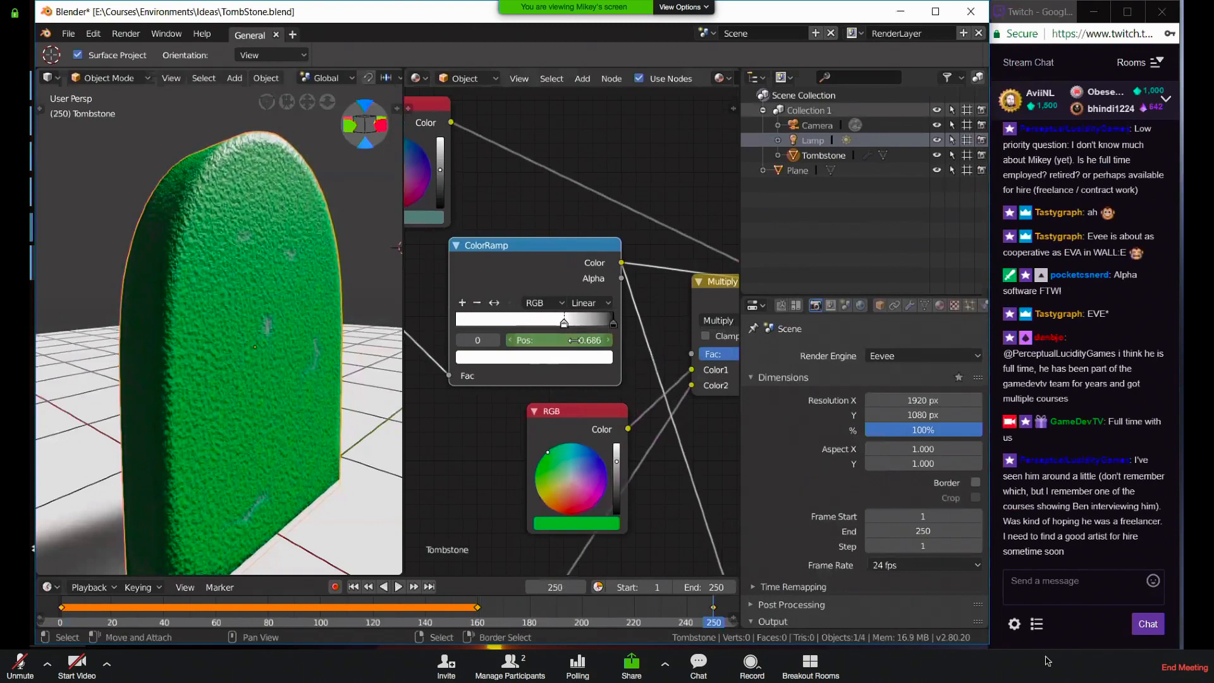
key(i)
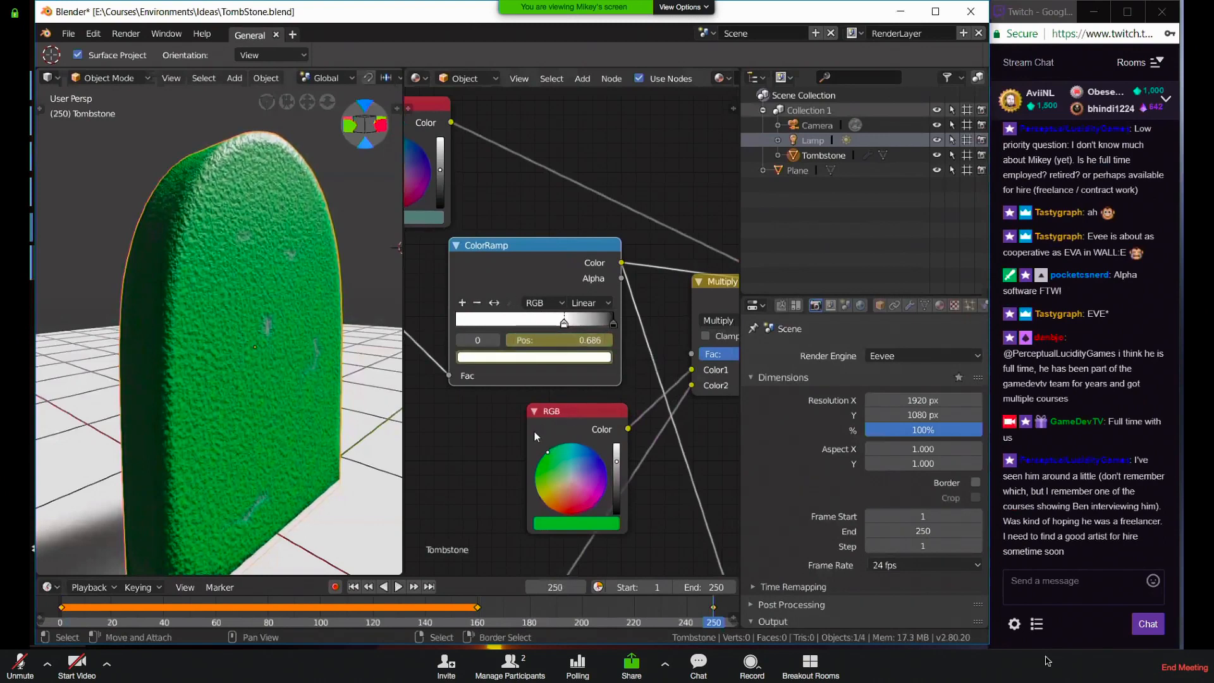
Play back the moss growth animation and return to the first frame
click(381, 587)
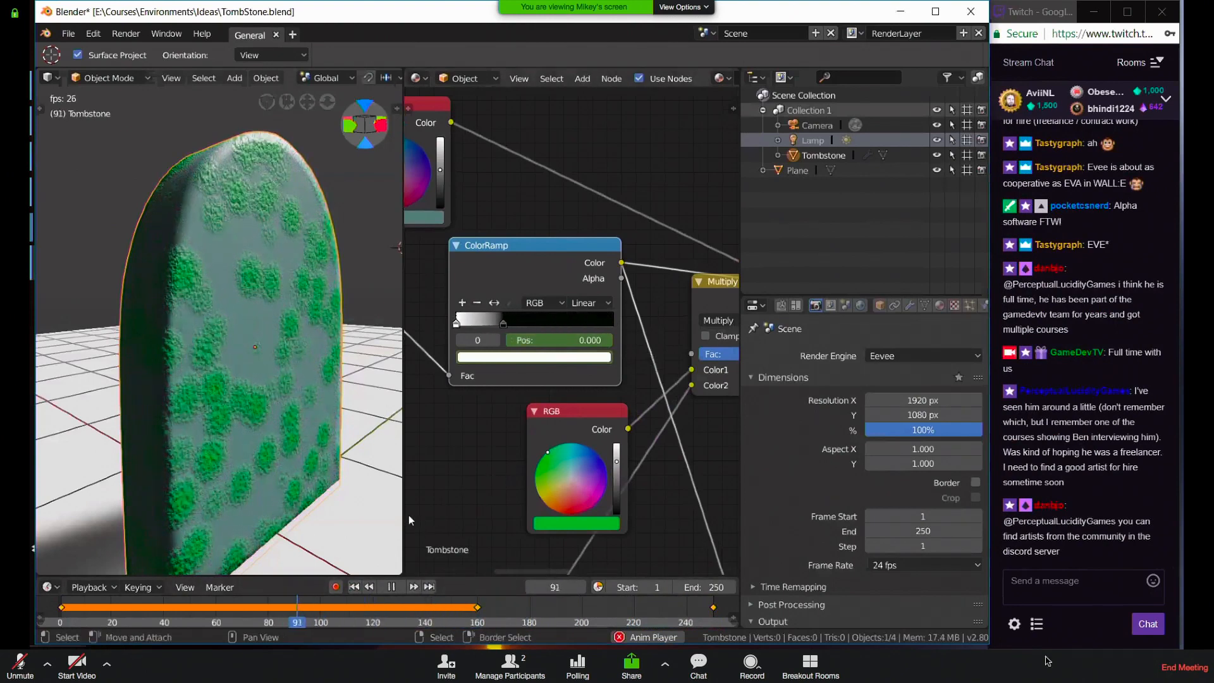
click(388, 587)
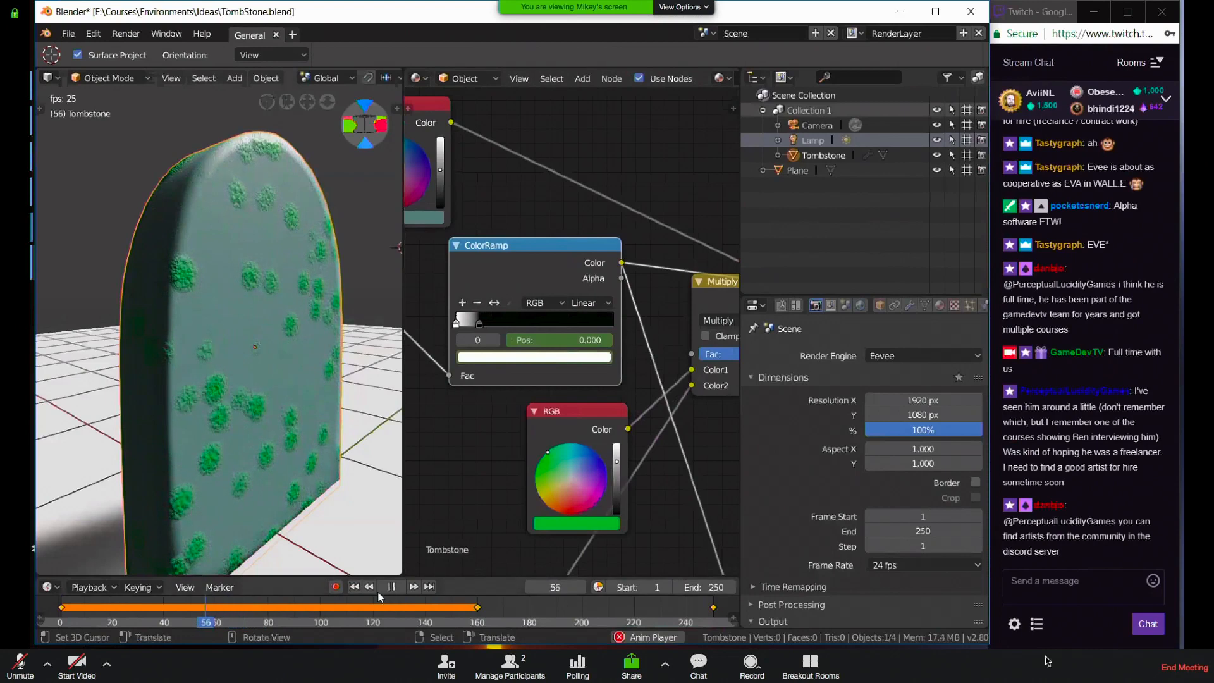
click(356, 588)
Go to frame 203 and darken the RGB node's green moss color
scroll(563, 449, down, 2)
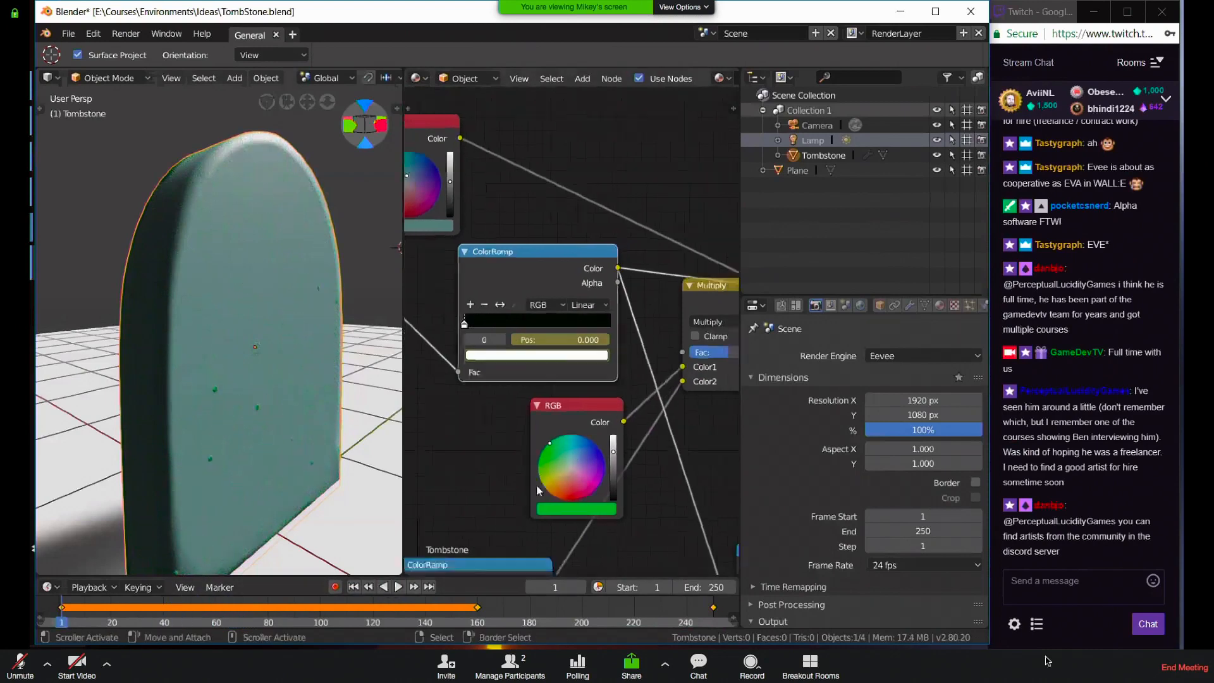
middle_drag(618, 411, 618, 304)
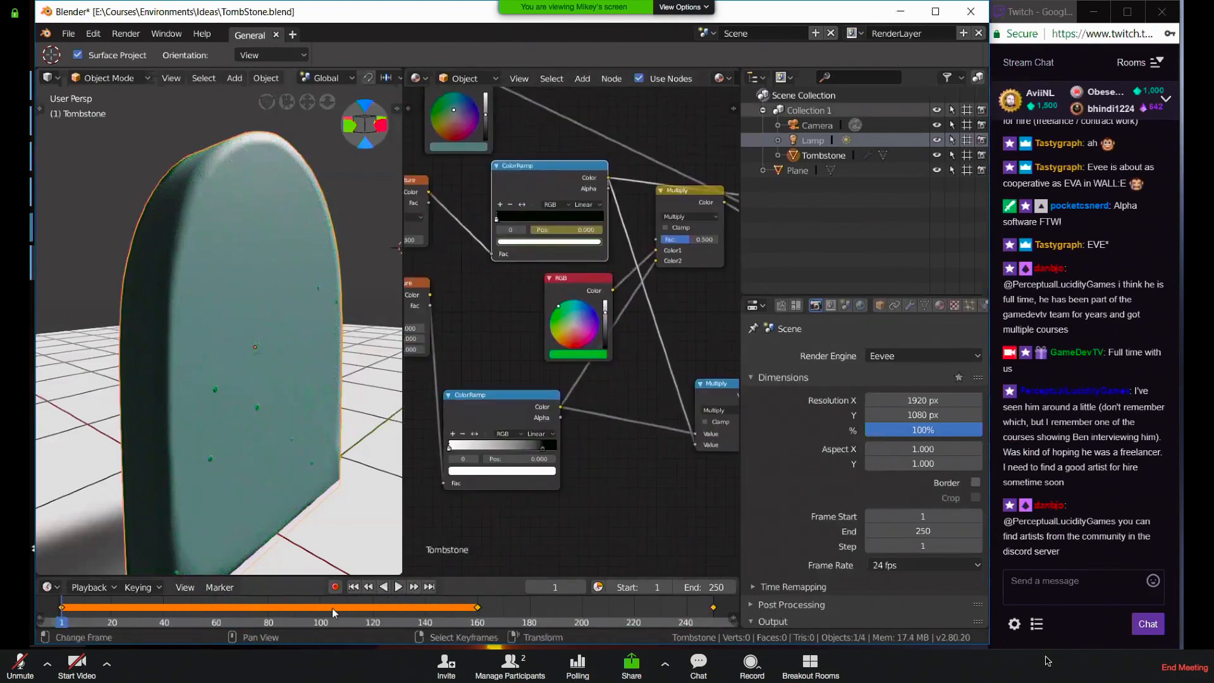
drag(477, 608, 591, 607)
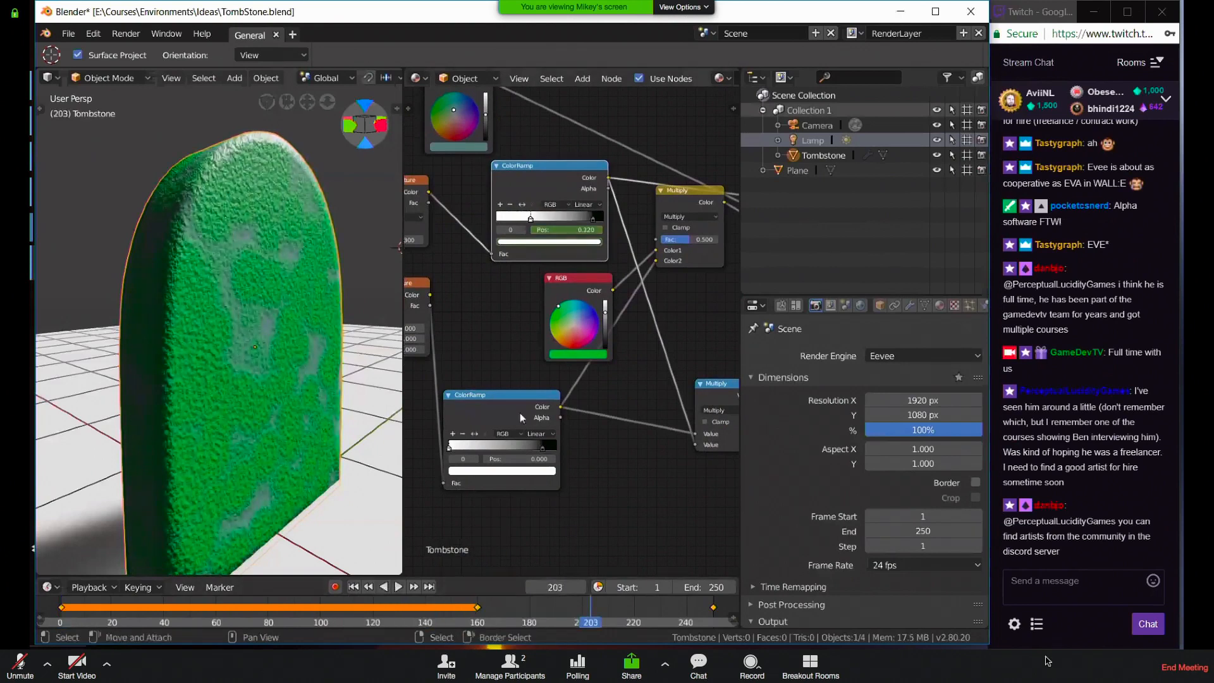
drag(606, 322, 606, 334)
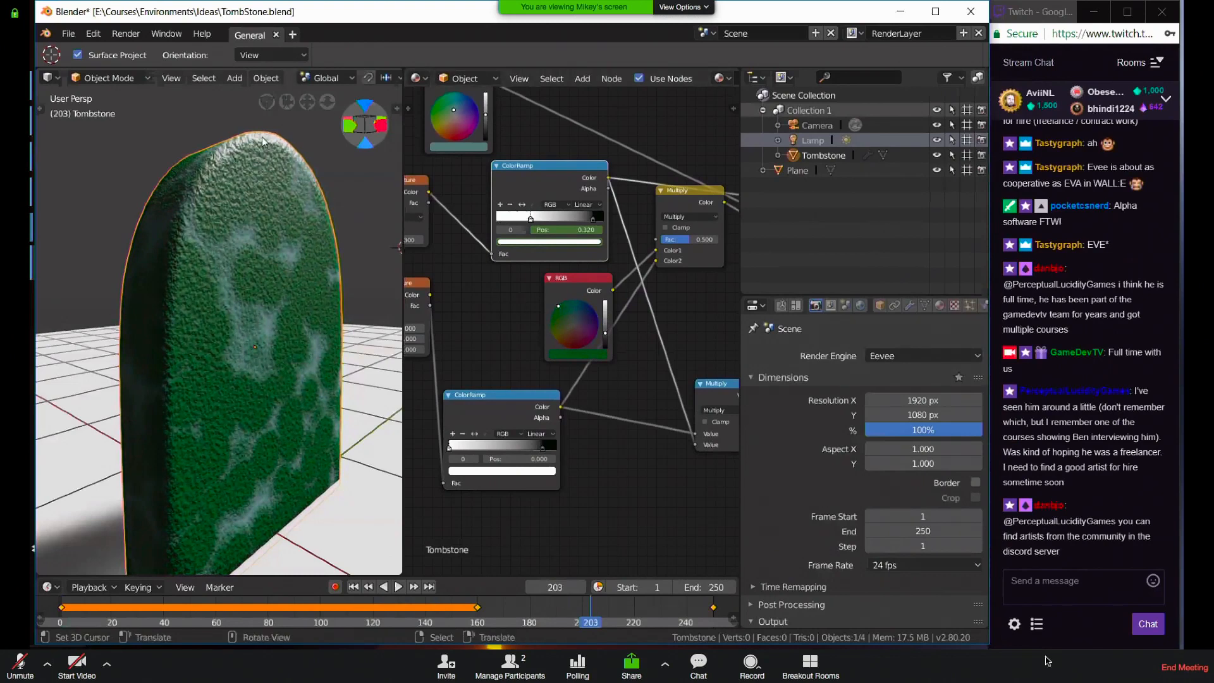
Try a roughness of 1.000 on the Principled BSDF, set it to 0.8, and save the file over the existing one
middle_drag(670, 321, 394, 402)
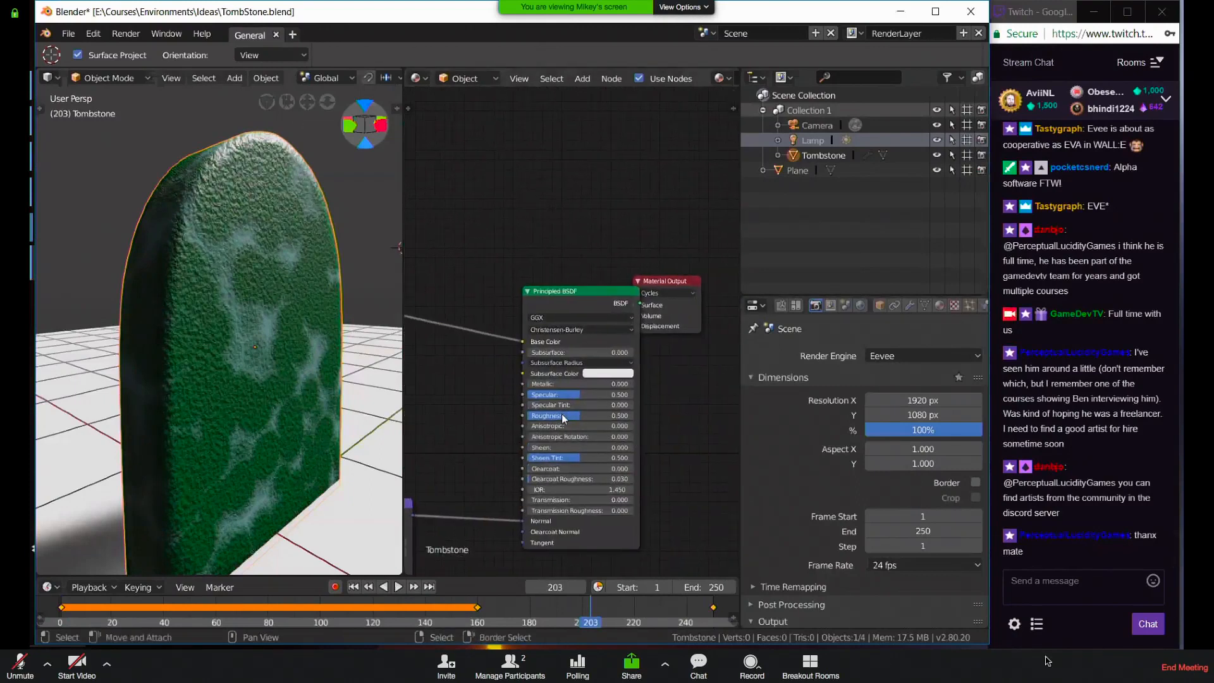
drag(562, 417, 633, 415)
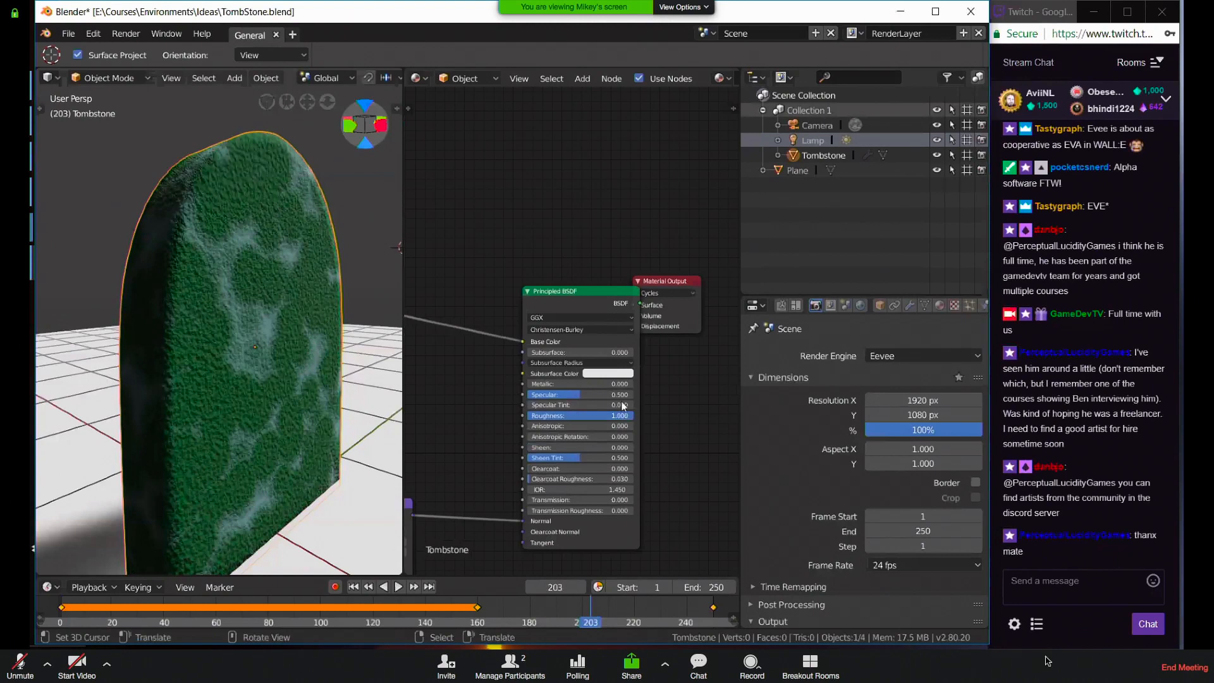
drag(632, 416, 626, 416)
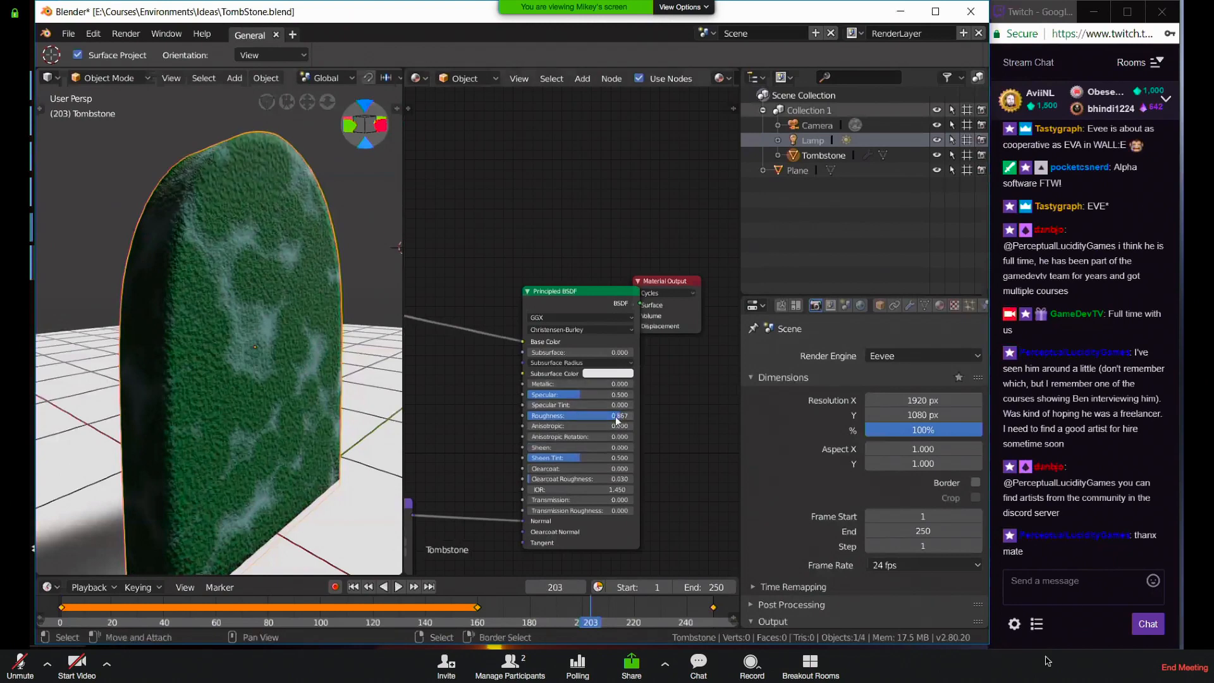
click(579, 415)
text(.8+)
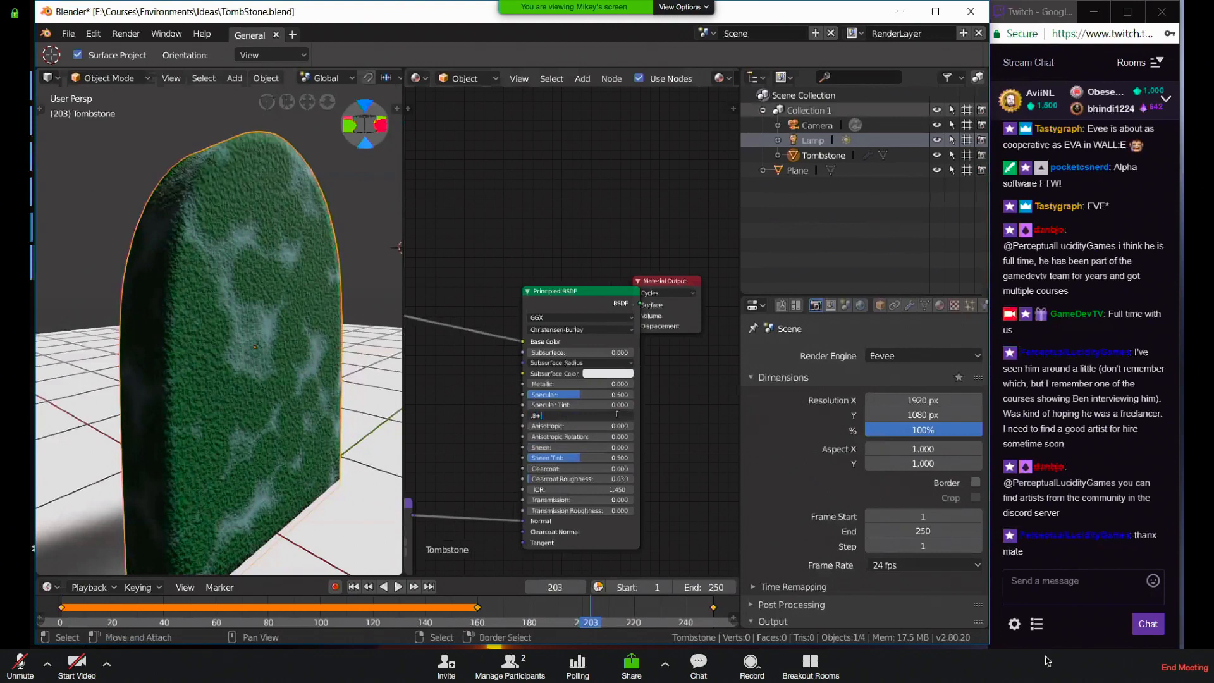
key(Return)
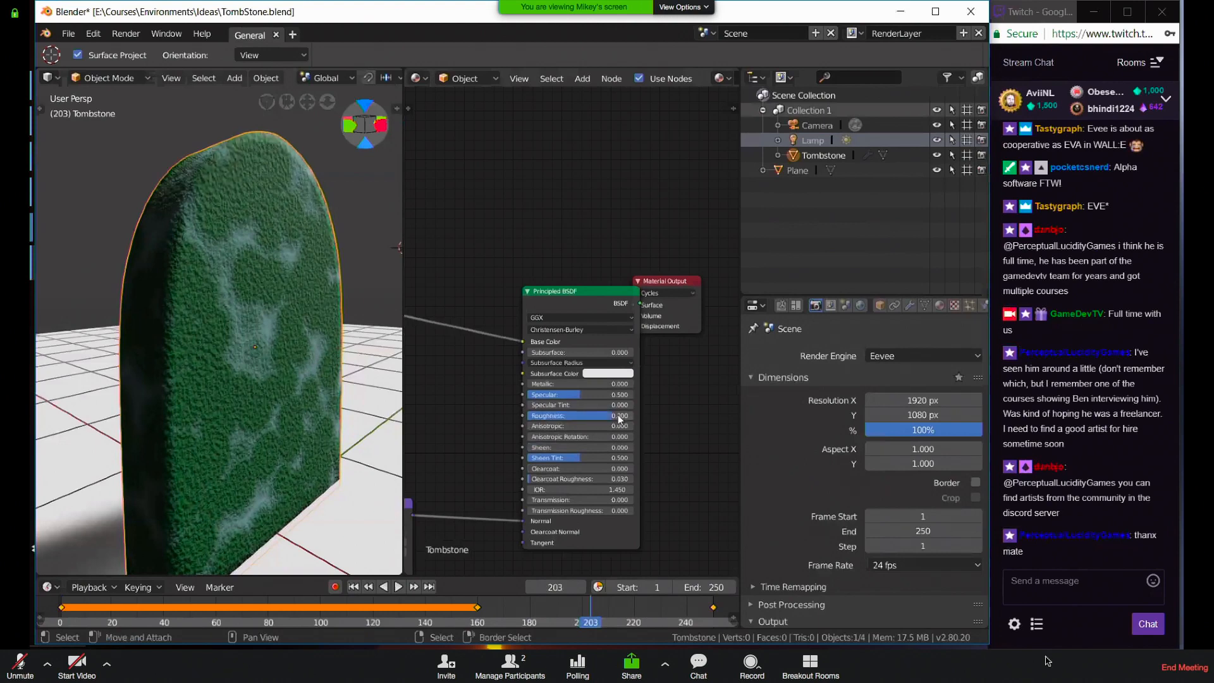
key(ctrl+s)
key(Return)
Move the black stop of the noise ColorRamp to position 1.000
middle_drag(255, 345, 342, 387)
middle_drag(417, 481, 498, 395)
mouse_move(574, 404)
mouse_down()
mouse_move(589, 405)
mouse_move(454, 404)
mouse_move(595, 402)
mouse_up()
drag(574, 402, 599, 405)
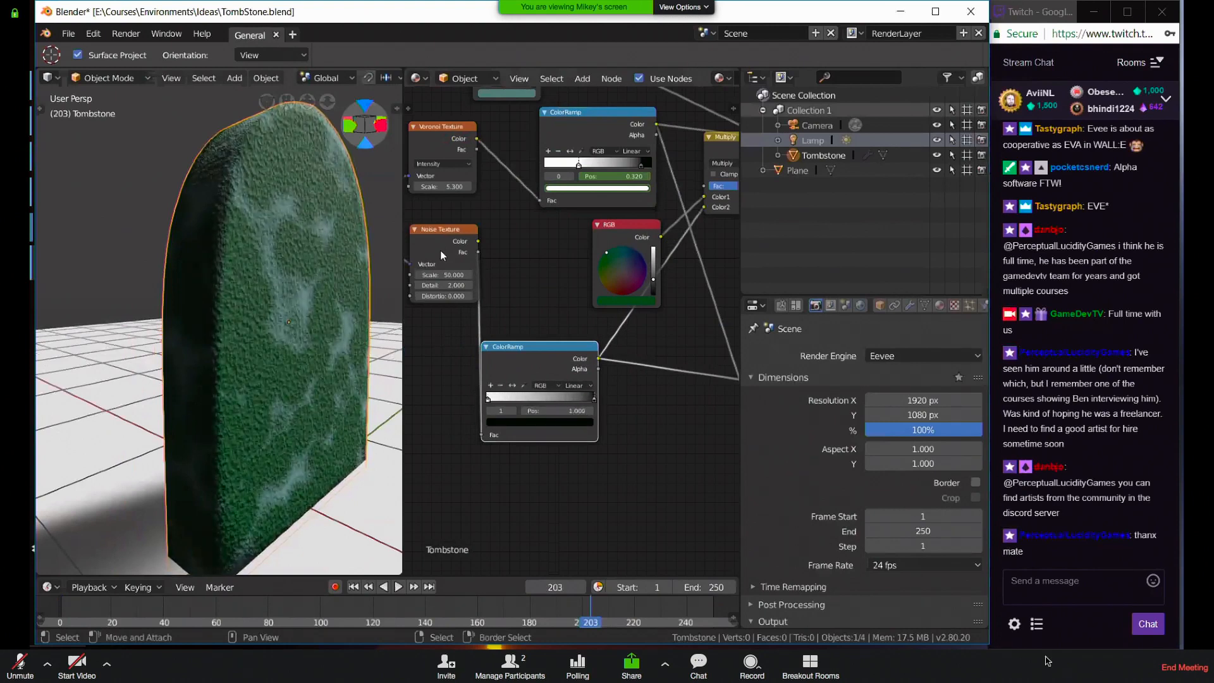
Try a Noise Texture scale of 75, then settle on a scale of 80
click(447, 275)
text(75)
key(Return)
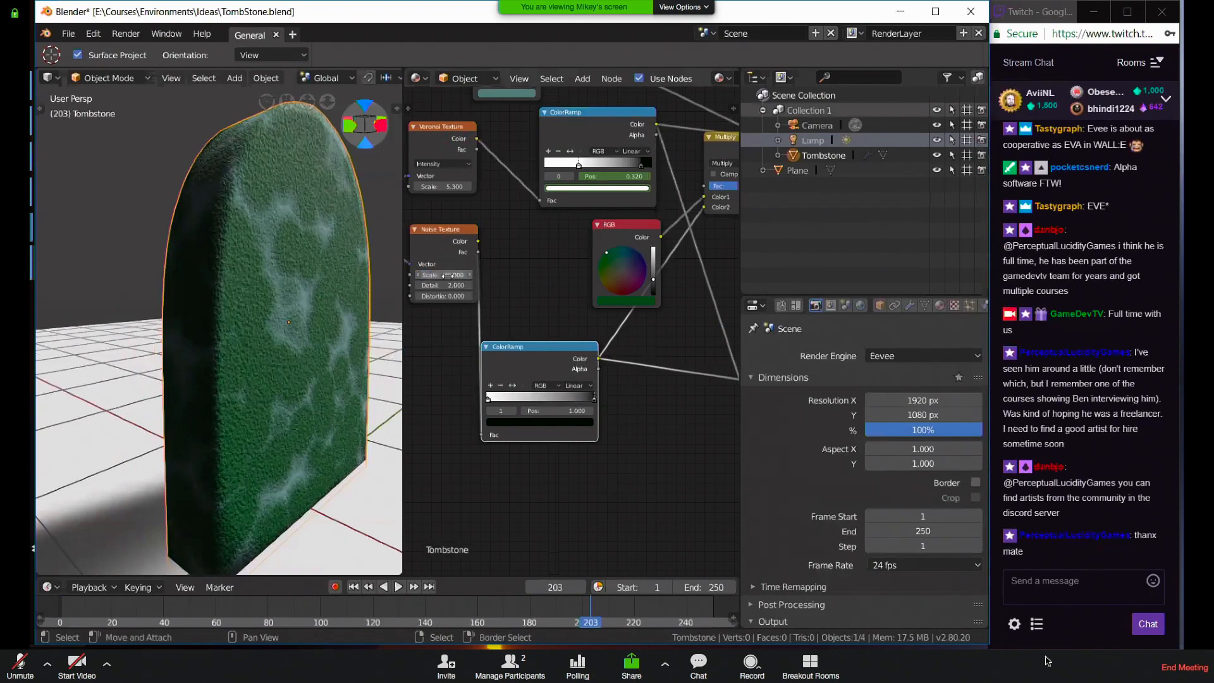
click(447, 275)
text(80)
key(Return)
Move the noise ColorRamp node away from the Noise Texture, try shifting its white stop, and set its black stop to about 0.681
drag(547, 350, 627, 354)
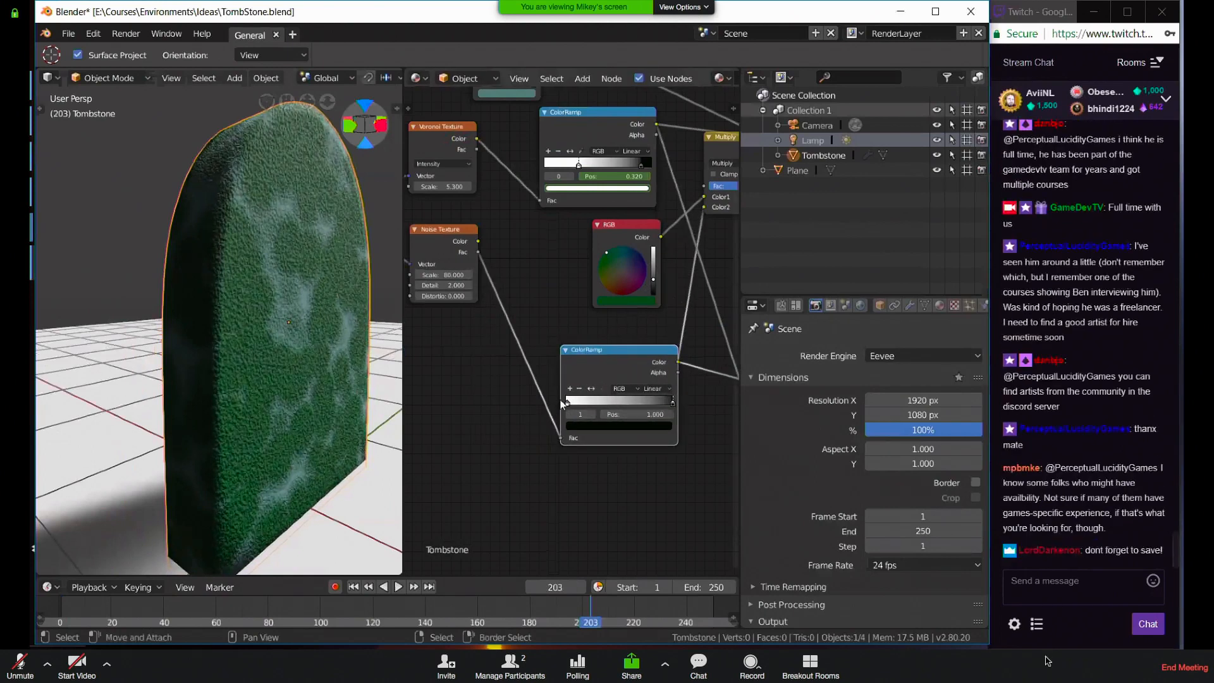
drag(626, 407, 503, 404)
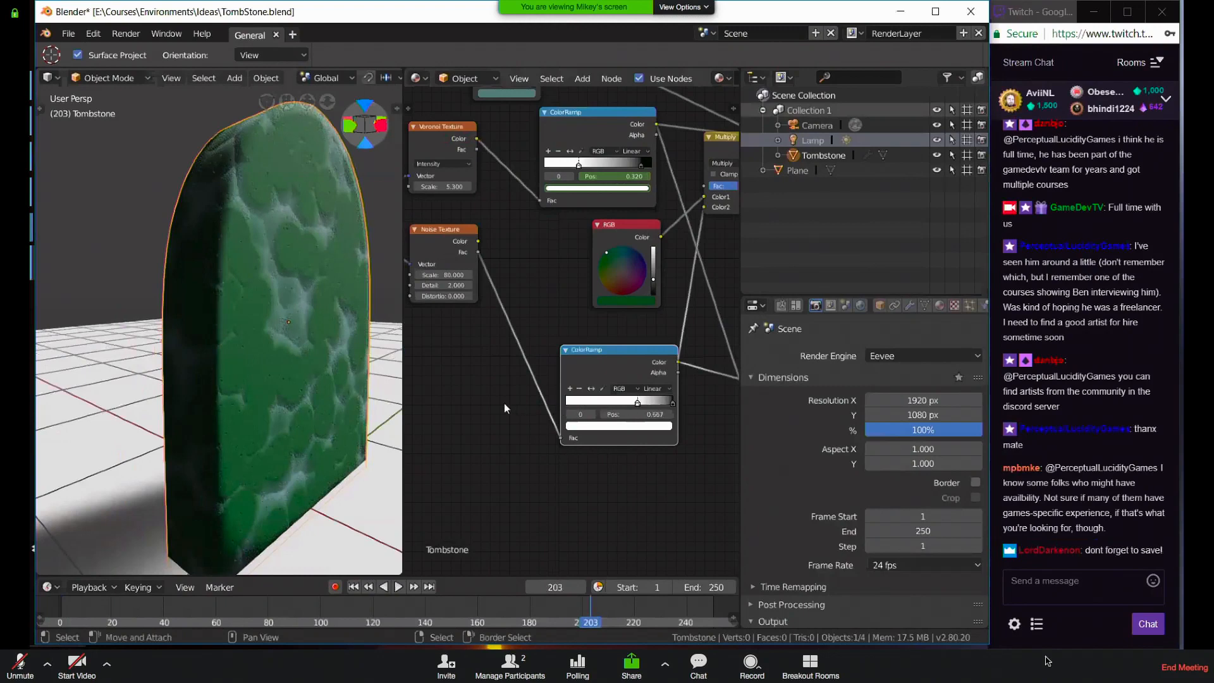
mouse_move(674, 404)
mouse_down()
mouse_move(631, 403)
mouse_move(657, 411)
mouse_up()
drag(656, 410, 652, 409)
click(623, 411)
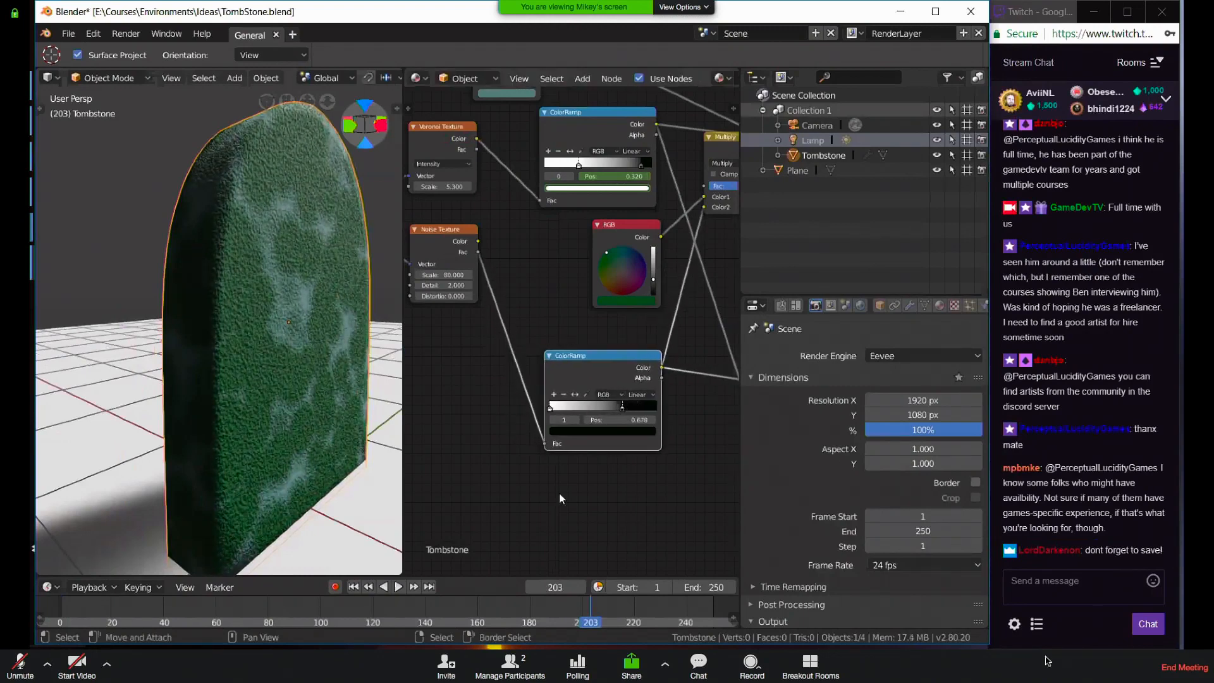
Play and scrub through the moss growth animation to examine the finer moss bump on the tombstone
key(space)
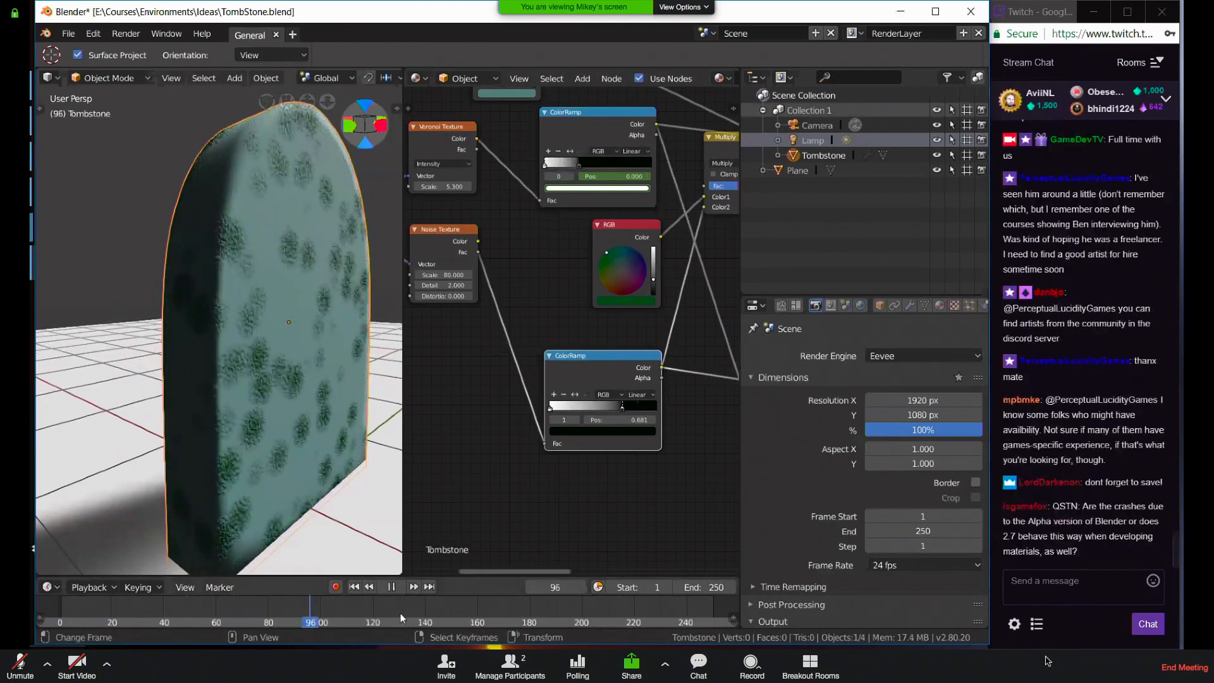
key(space)
click(652, 619)
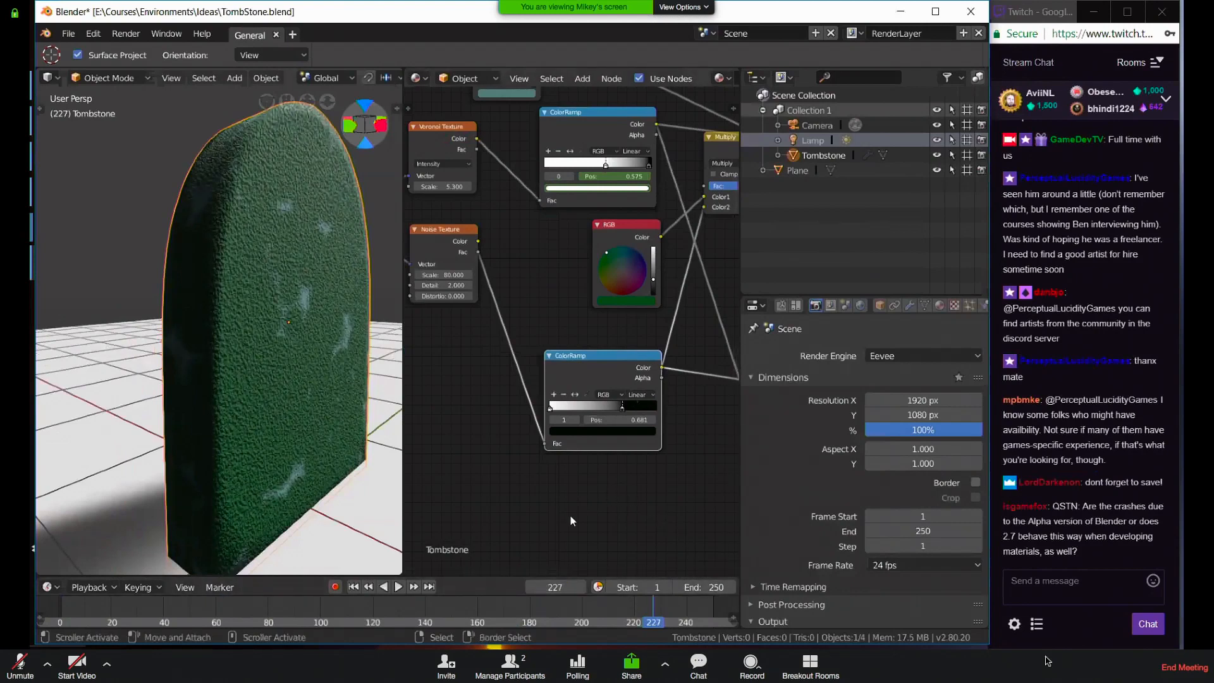
drag(652, 620, 295, 598)
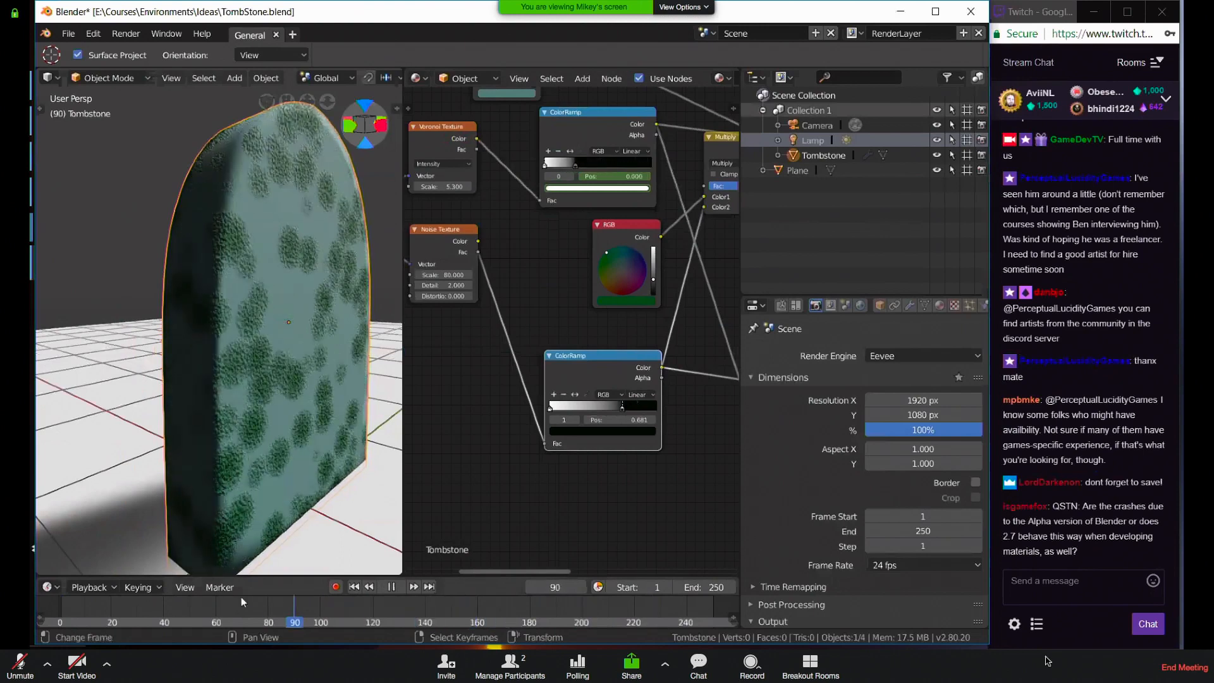
drag(114, 615, 64, 604)
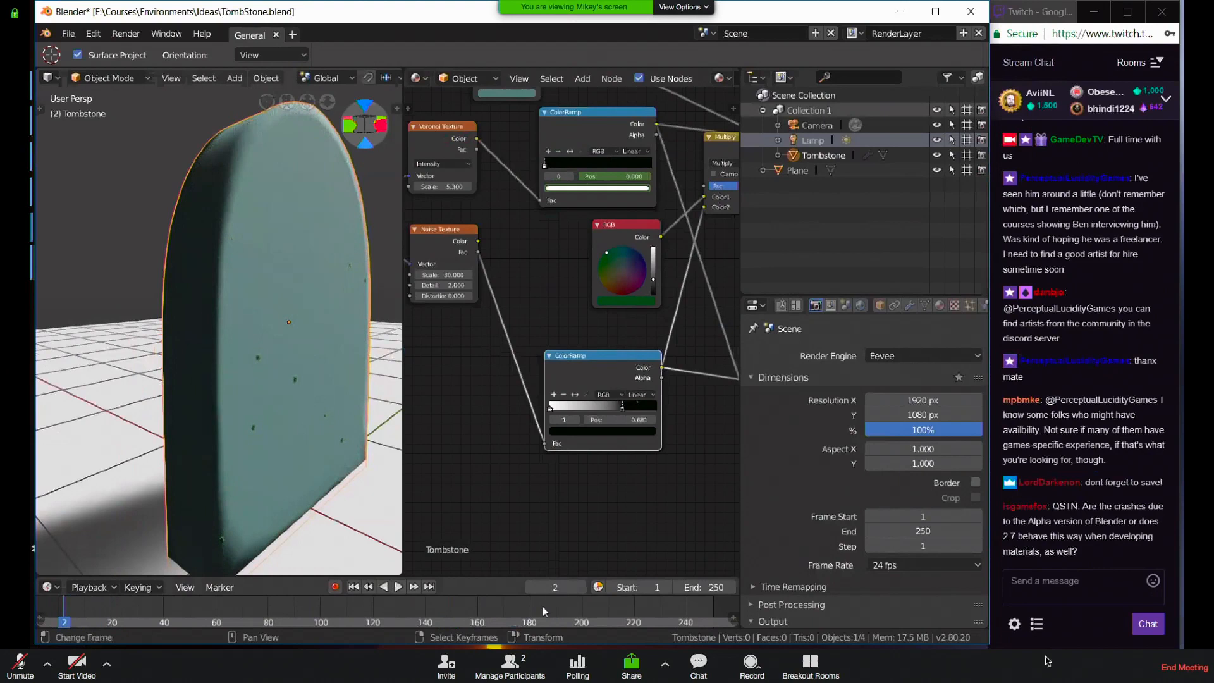
click(397, 587)
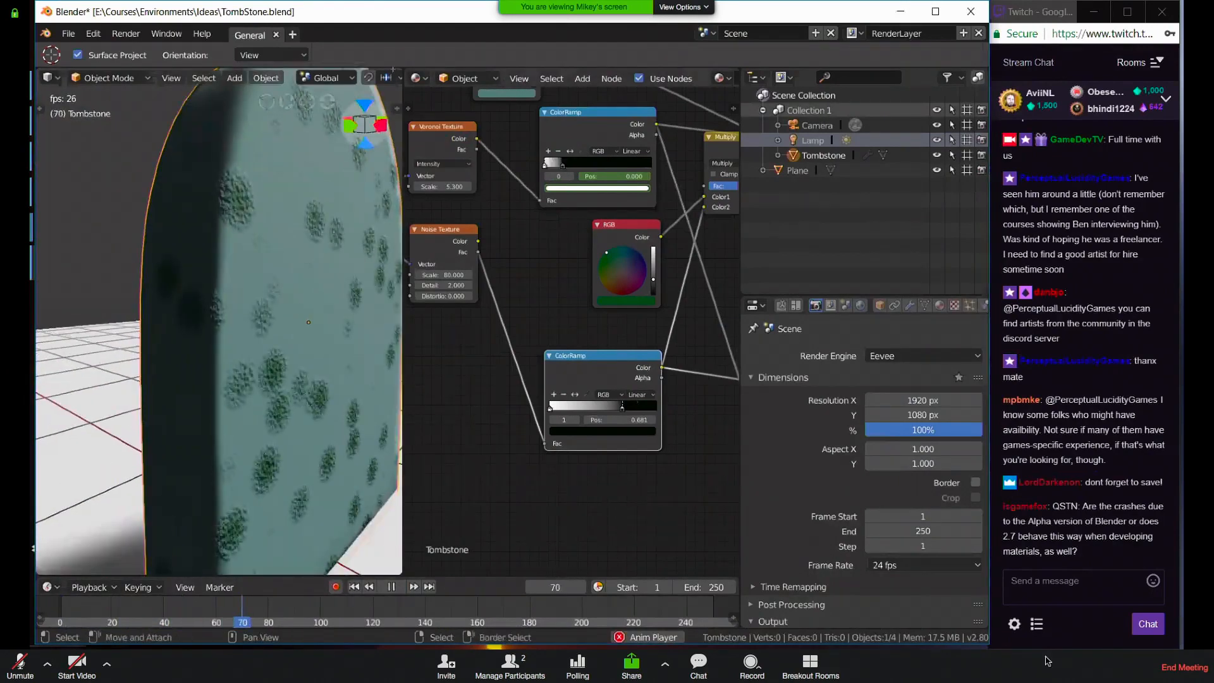
Expand the 3D viewport over the node editor so the whole tombstone is in view, and save the file
drag(399, 68, 656, 335)
scroll(632, 338, down, 5)
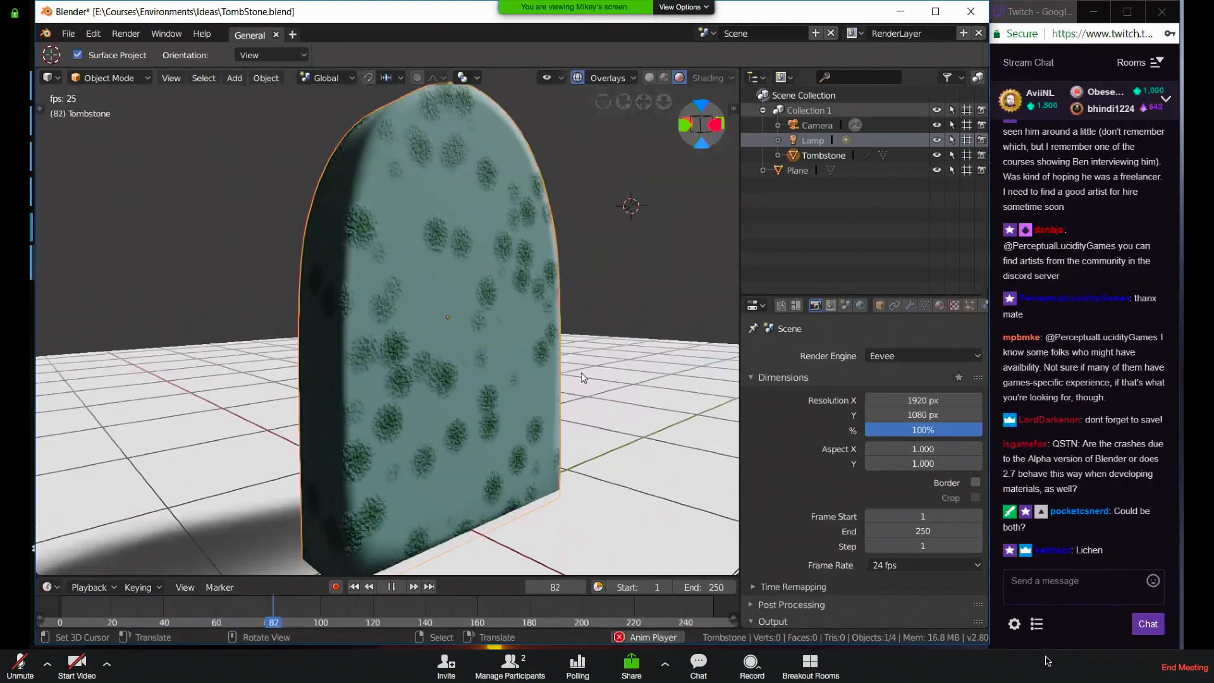
key(ctrl+s)
Stop the moss growth playback and return the timeline to frame 1
click(462, 310)
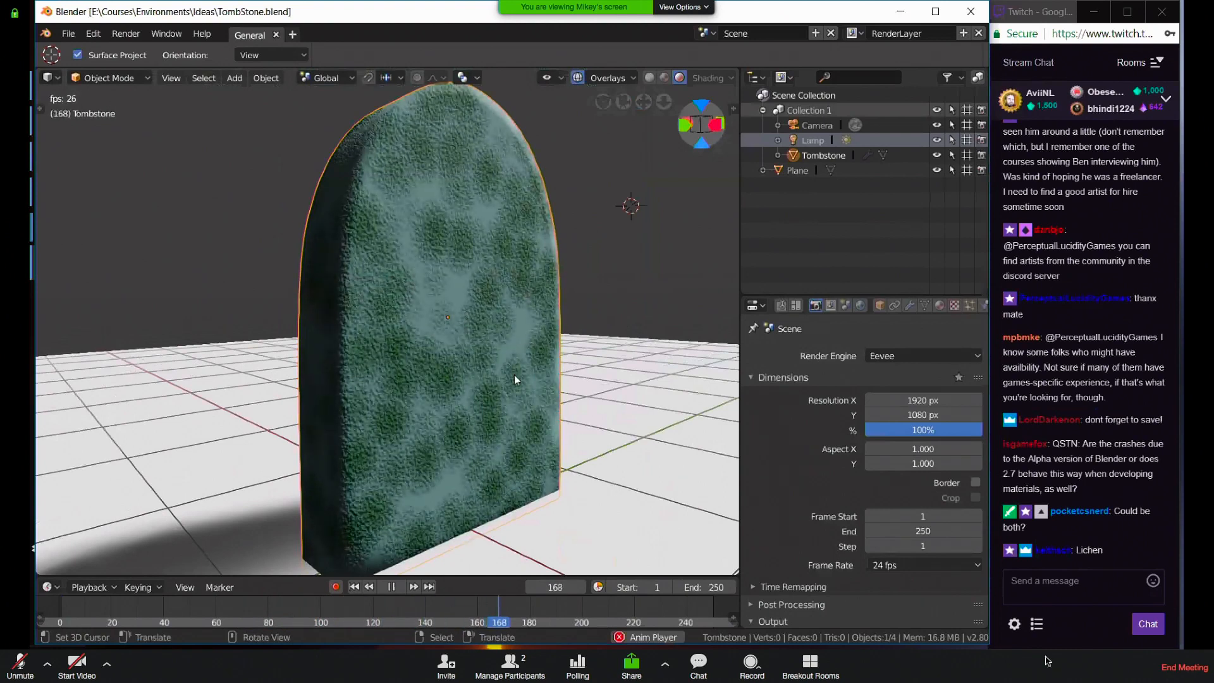
click(391, 587)
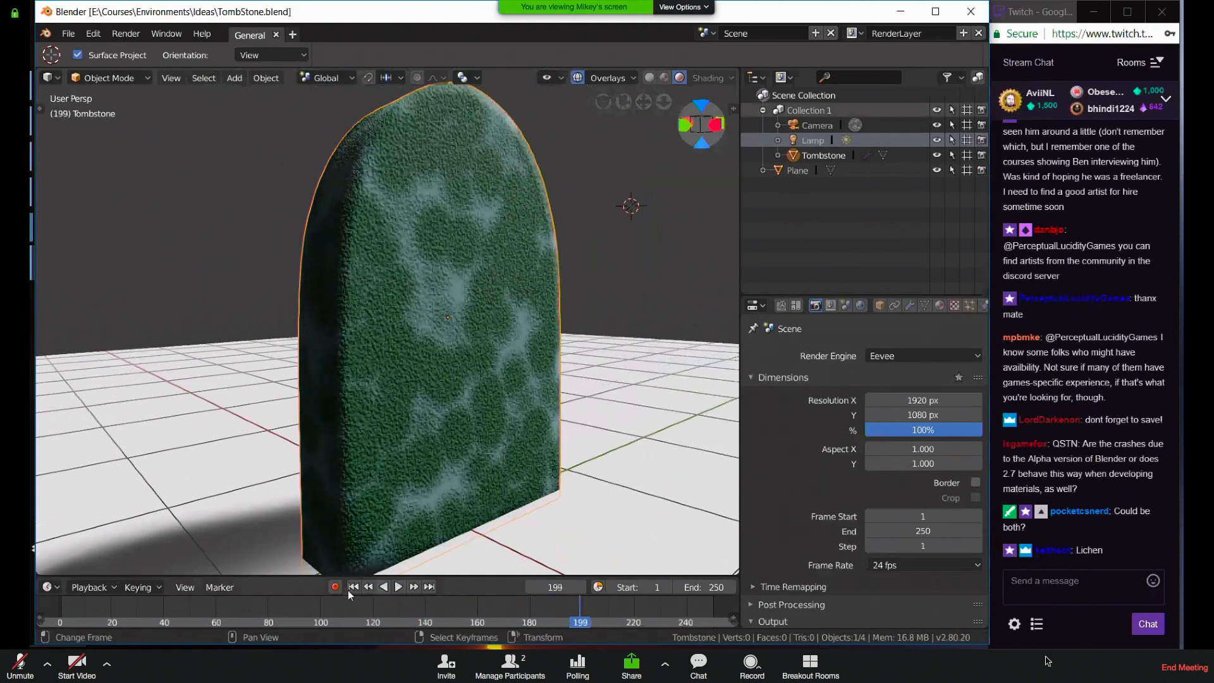
click(354, 587)
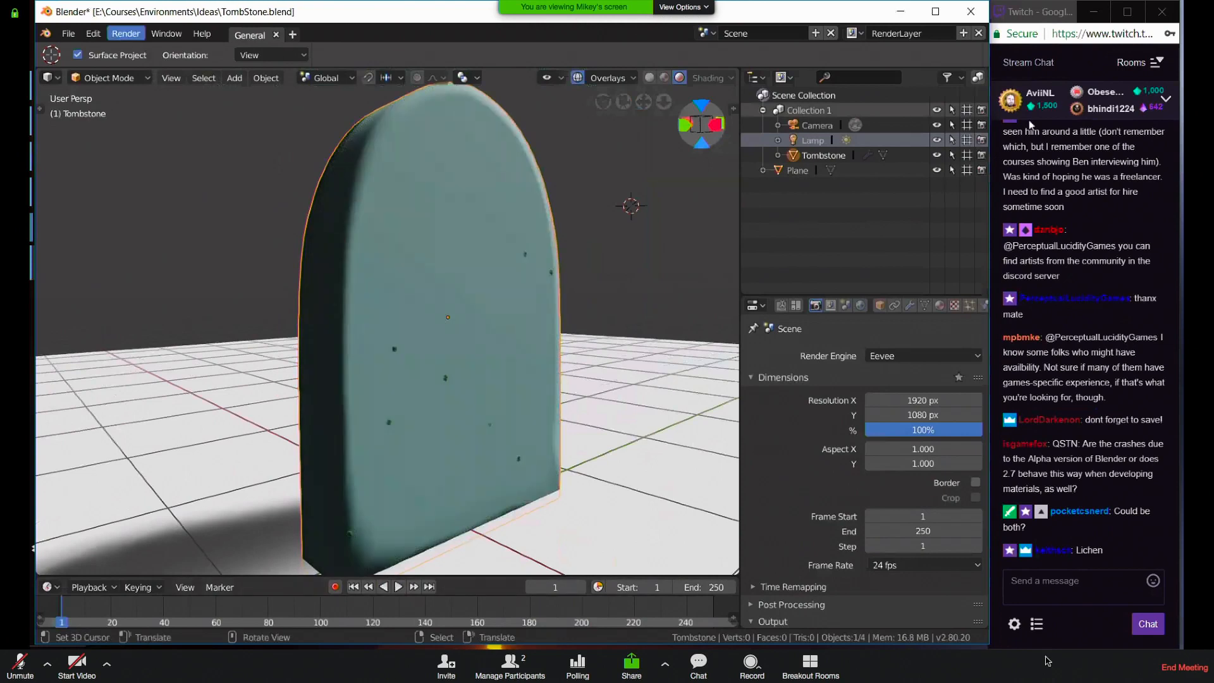
Try previewing the moss growth animation with the Cycles render engine, and set the engine back to Eevee
click(891, 357)
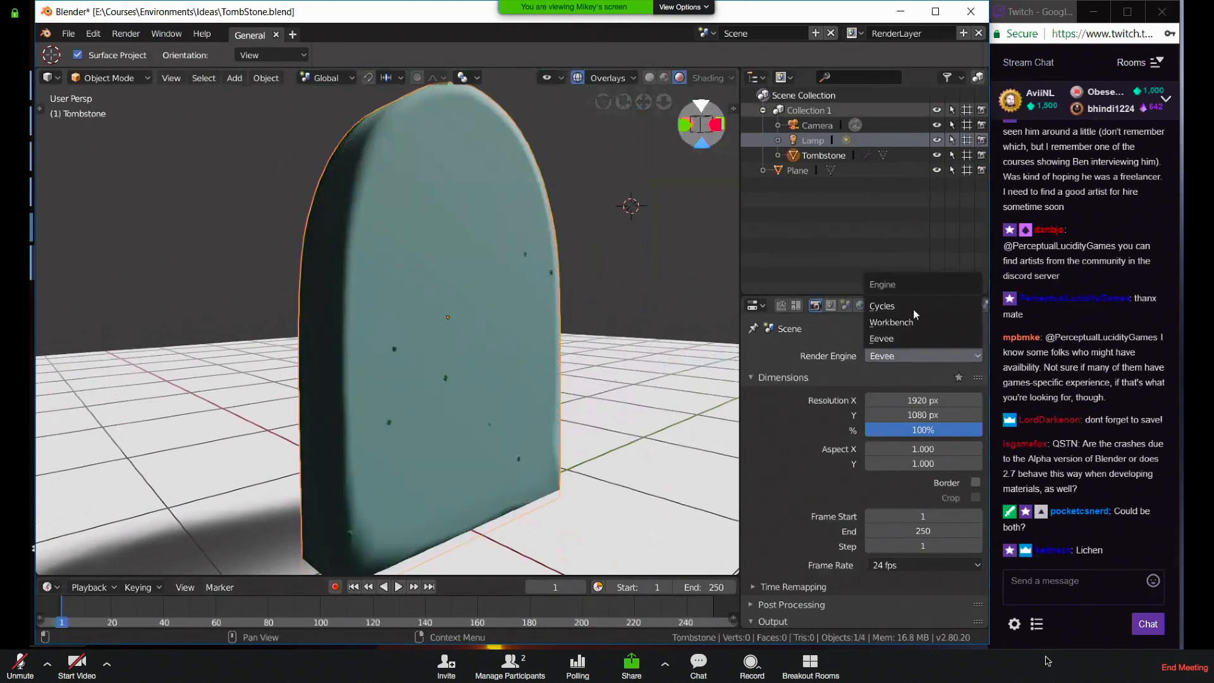
click(909, 309)
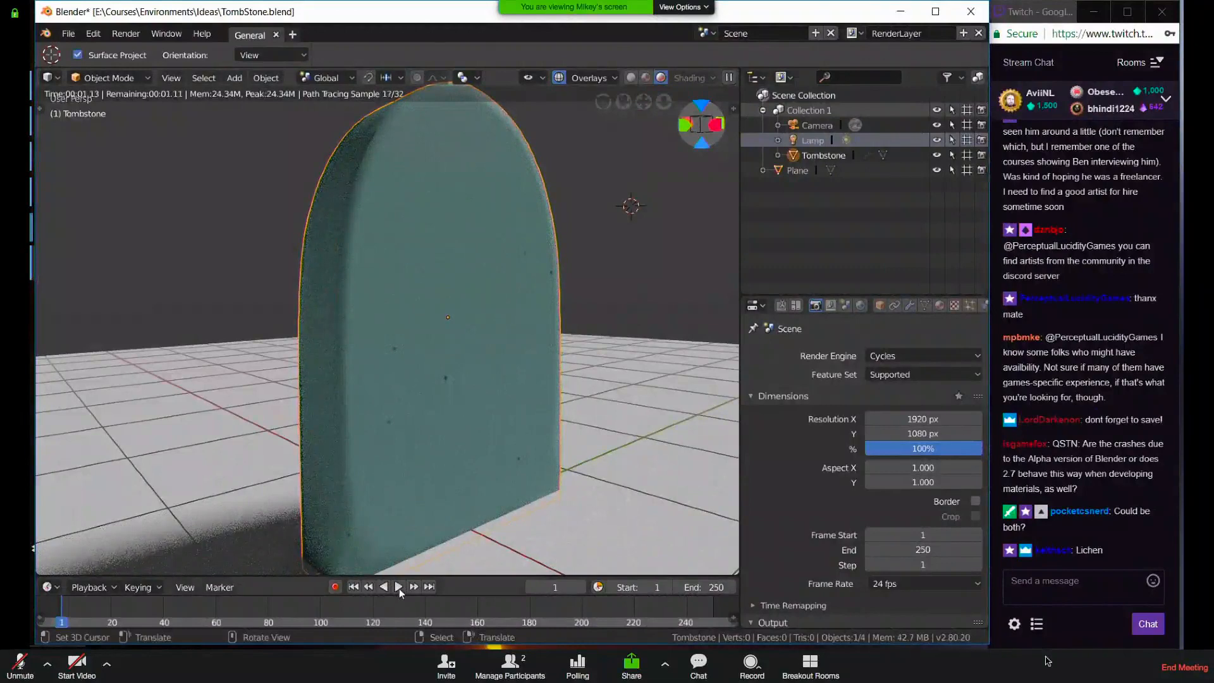
click(398, 587)
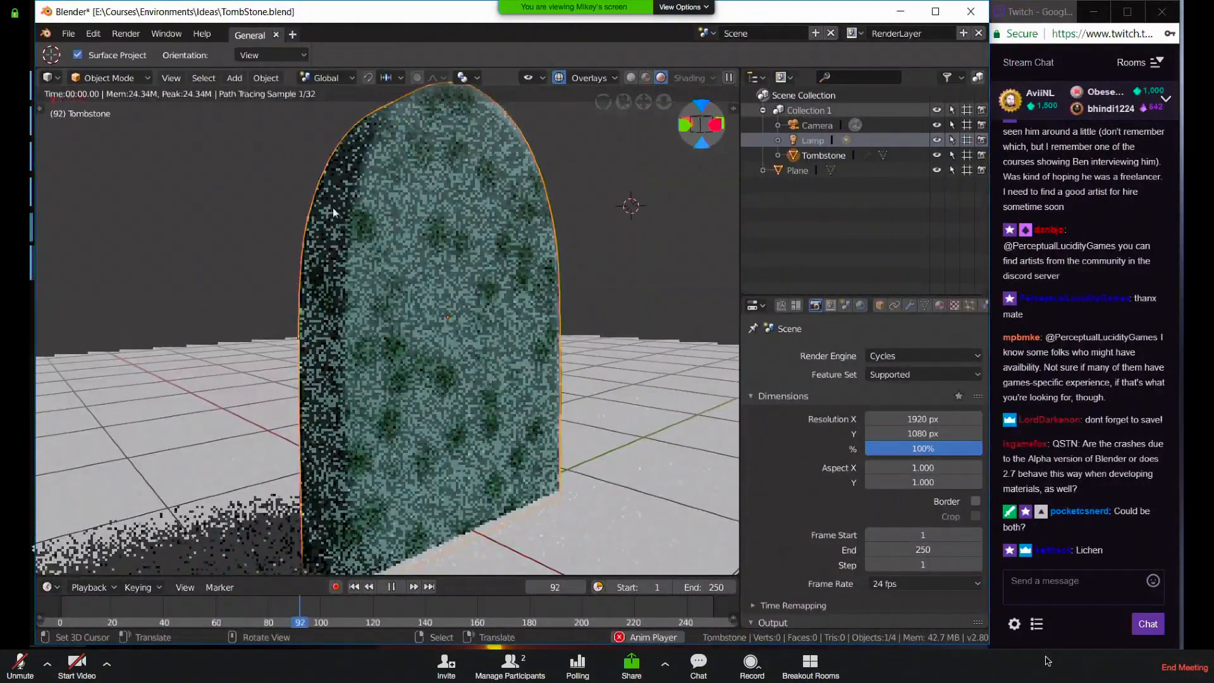
click(398, 586)
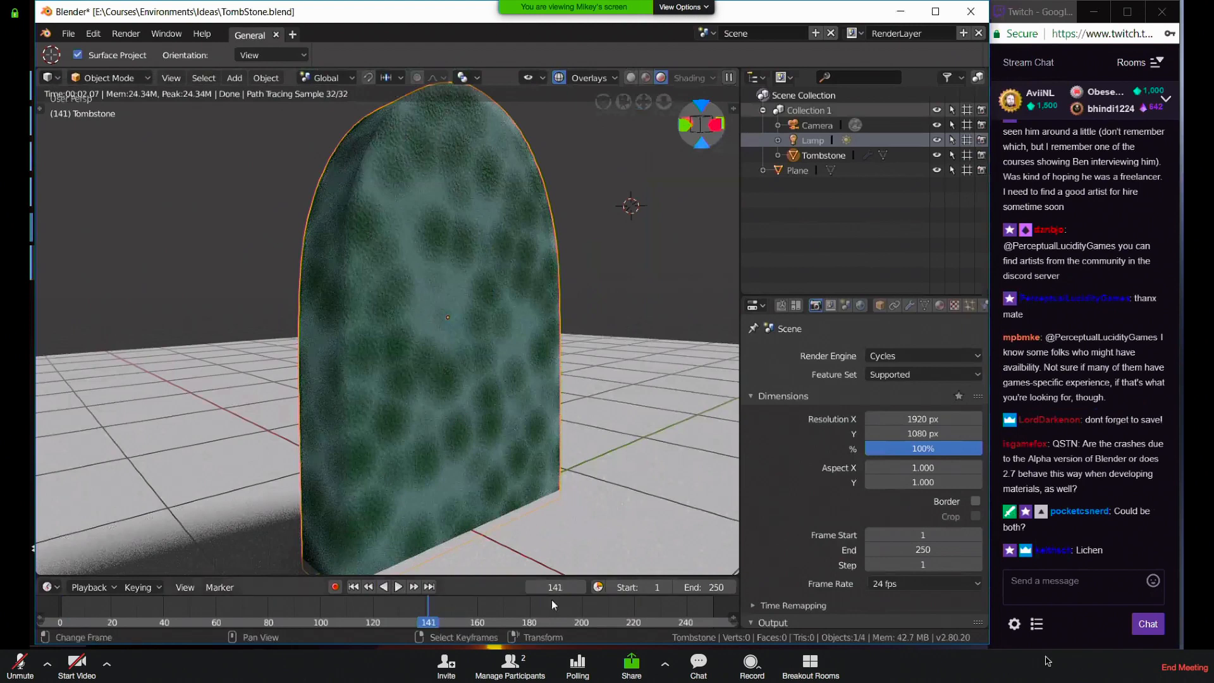
key(space)
key(space)
click(924, 355)
click(910, 296)
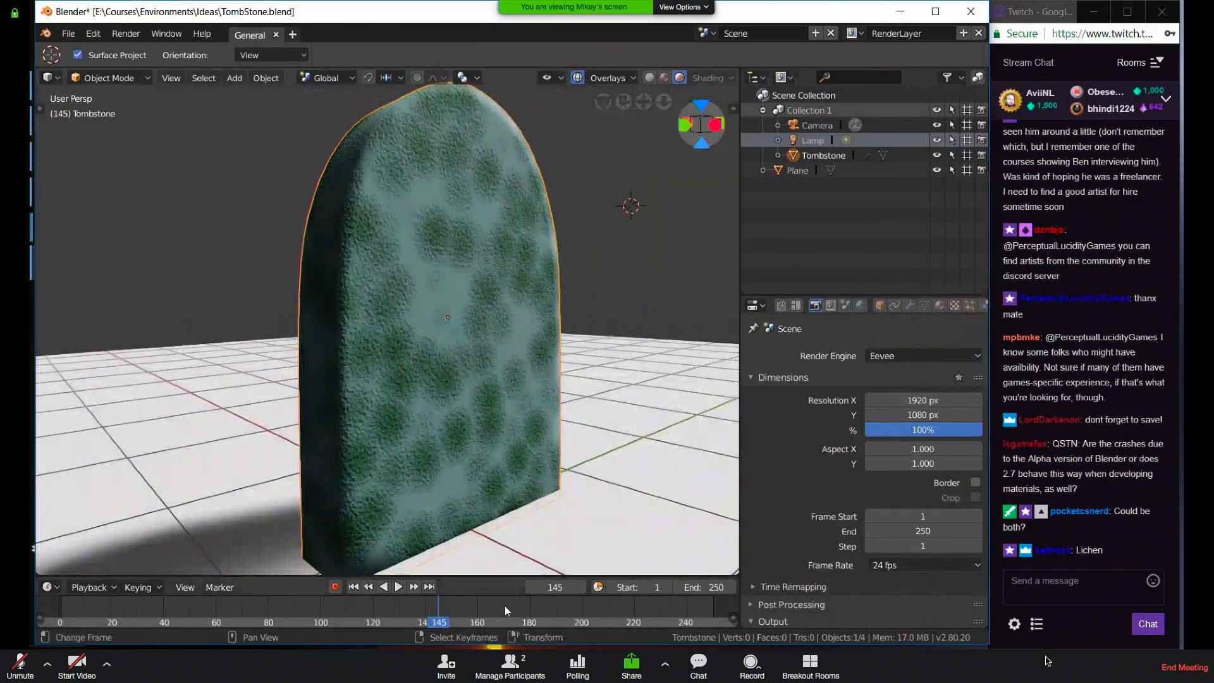
Play and scrub the animation in Eevee to compare the moss growth at different frames
click(591, 607)
key(space)
drag(592, 608, 519, 609)
key(space)
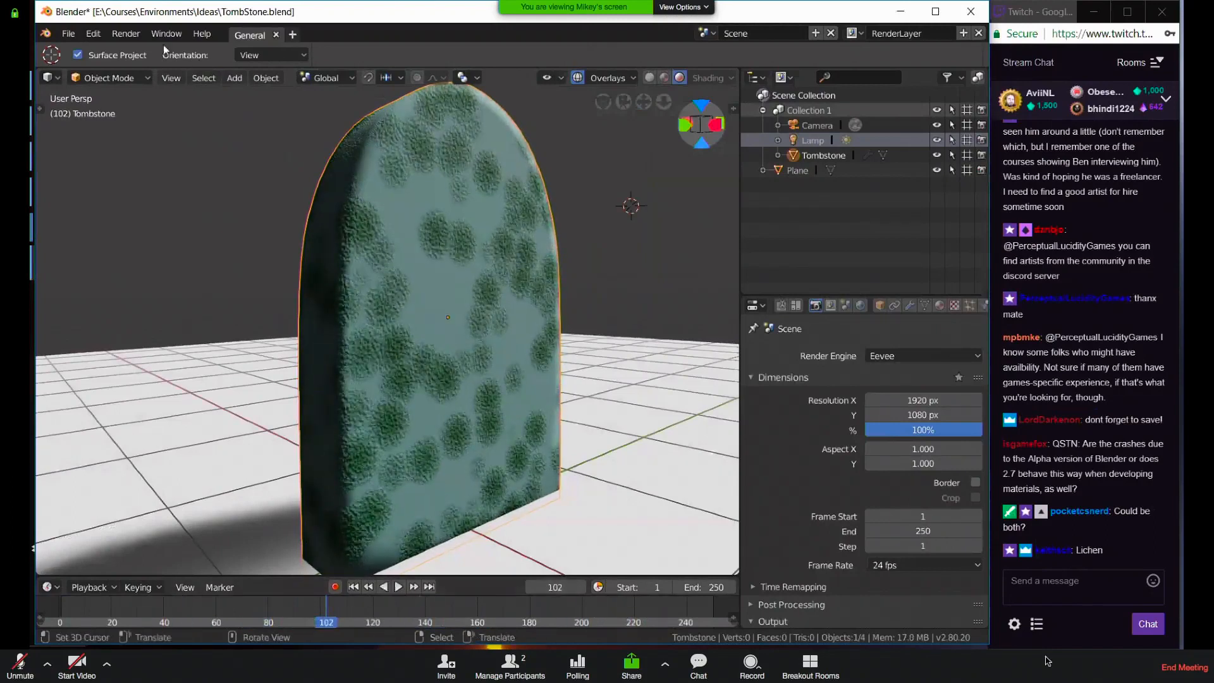
click(126, 33)
click(126, 33)
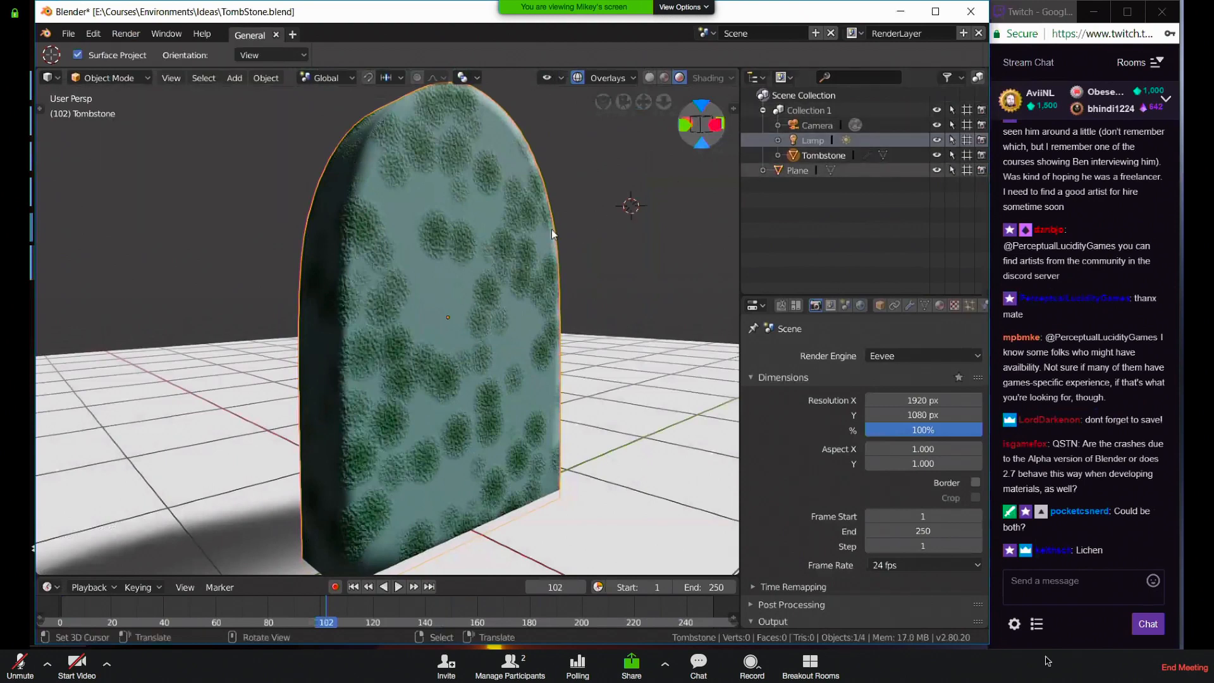
click(119, 35)
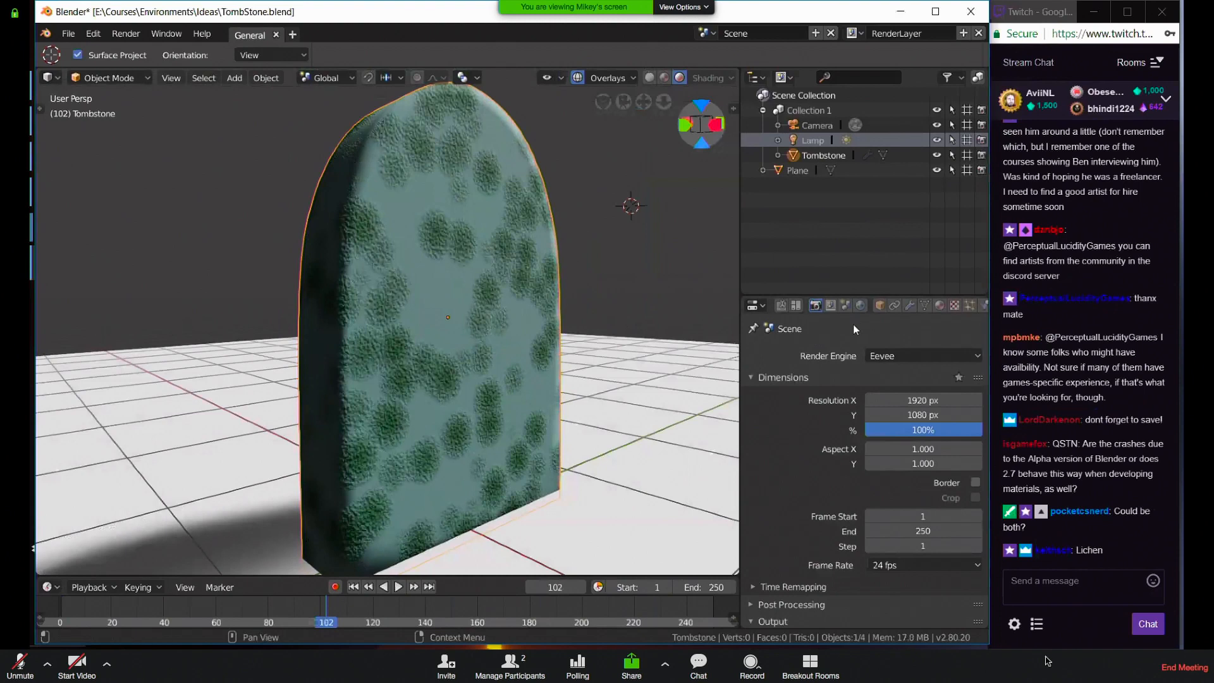
Set the render output format to FFmpeg video and expand its encoding settings
scroll(901, 419, down, 7)
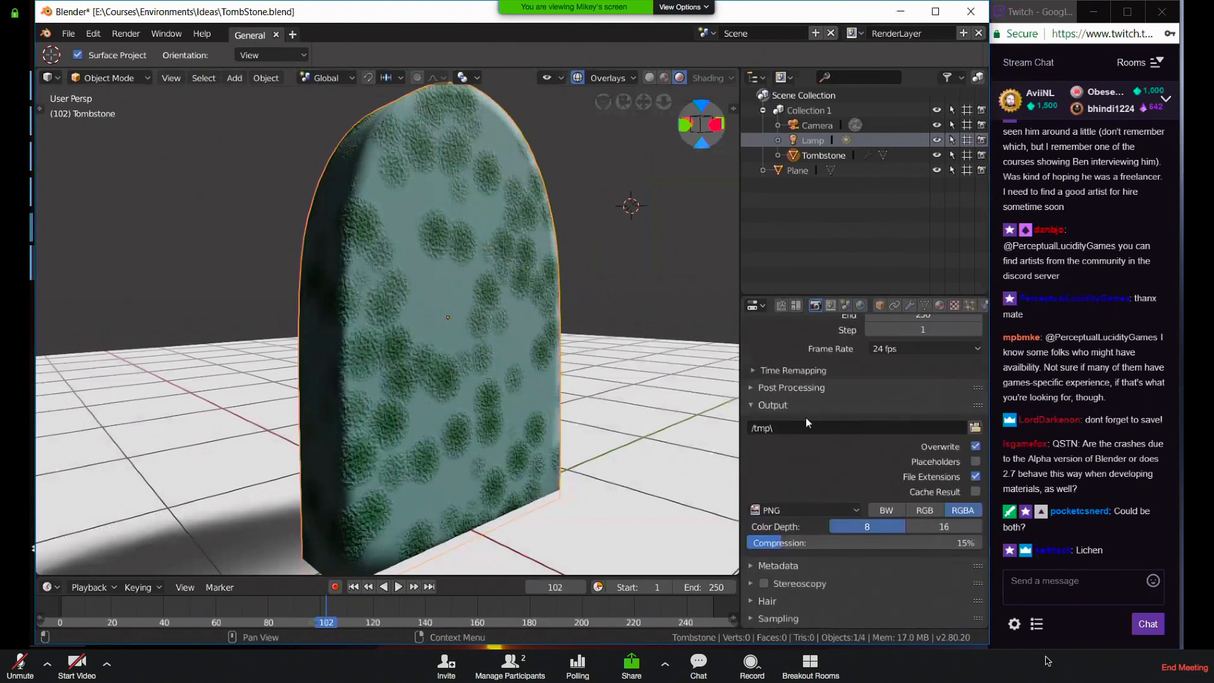
click(798, 510)
click(805, 426)
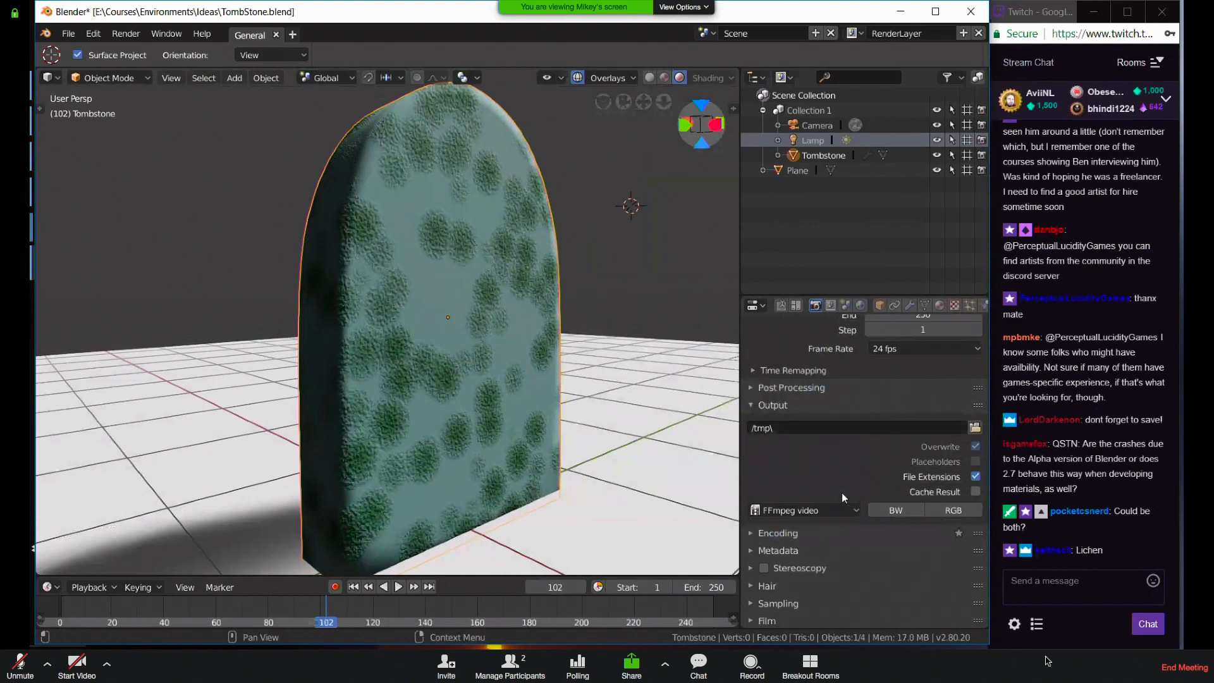
scroll(755, 465, down, 3)
click(768, 460)
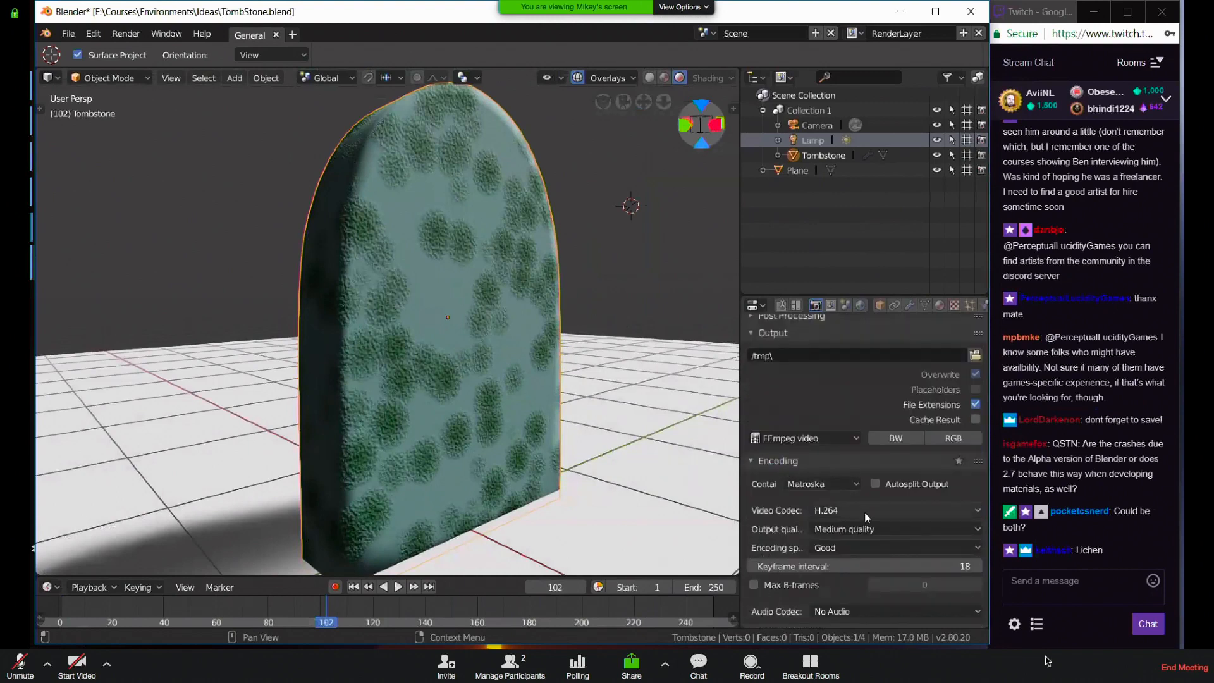
Set the render output path to the Desktop folder with the file name Mouldy TombStone
scroll(864, 468, up, 2)
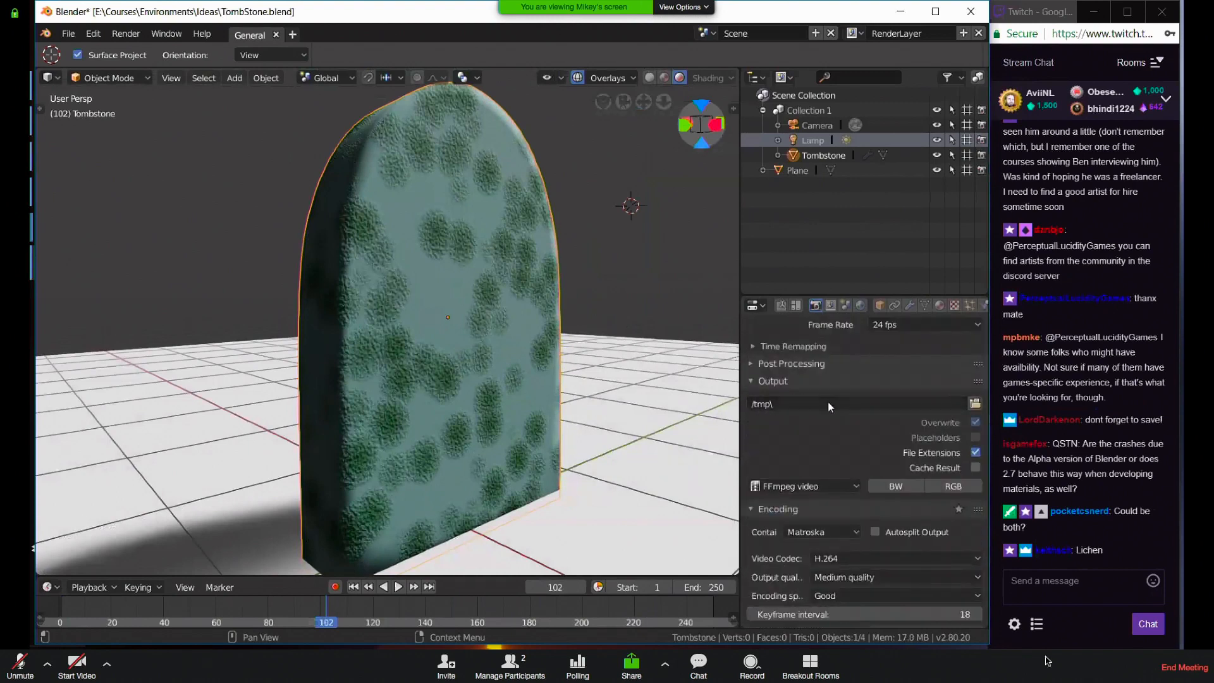
click(974, 404)
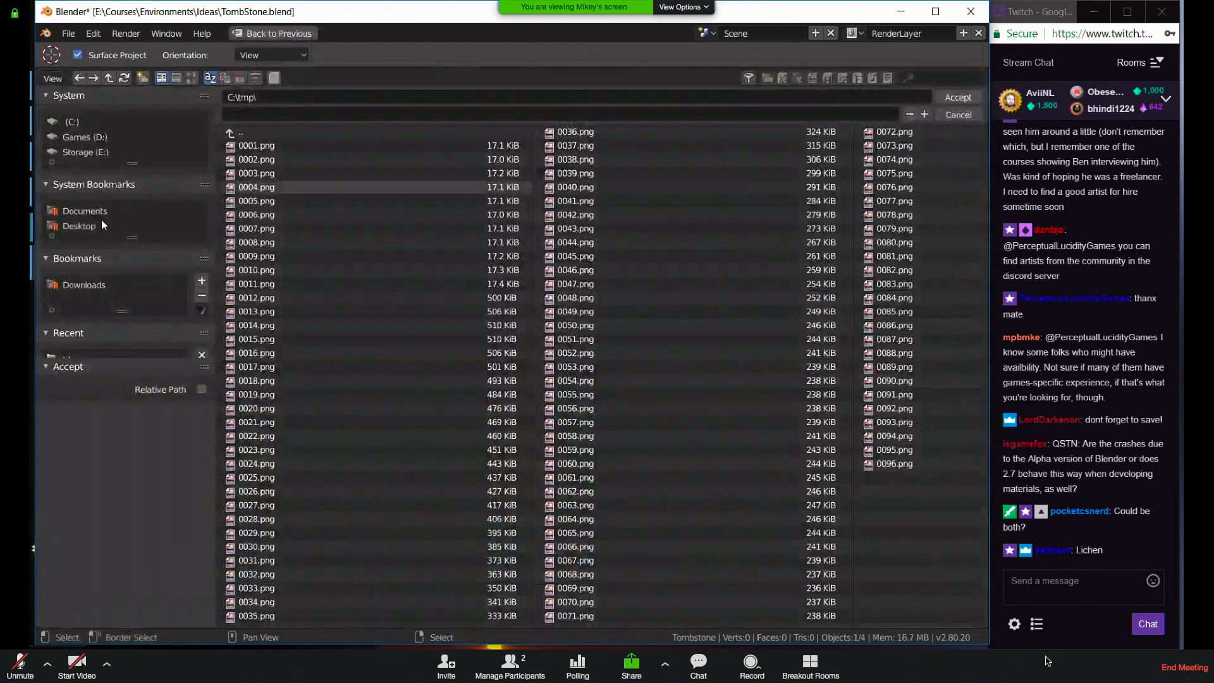
click(79, 226)
click(307, 111)
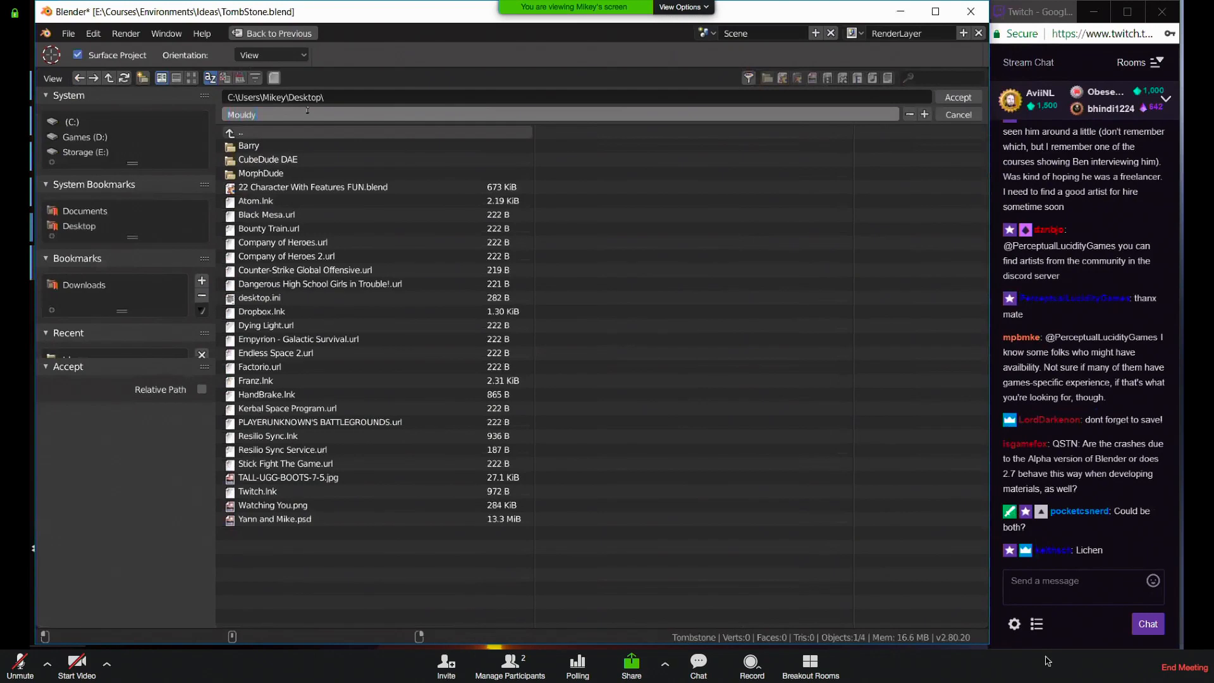
text(Mouldy TombStone)
key(Return)
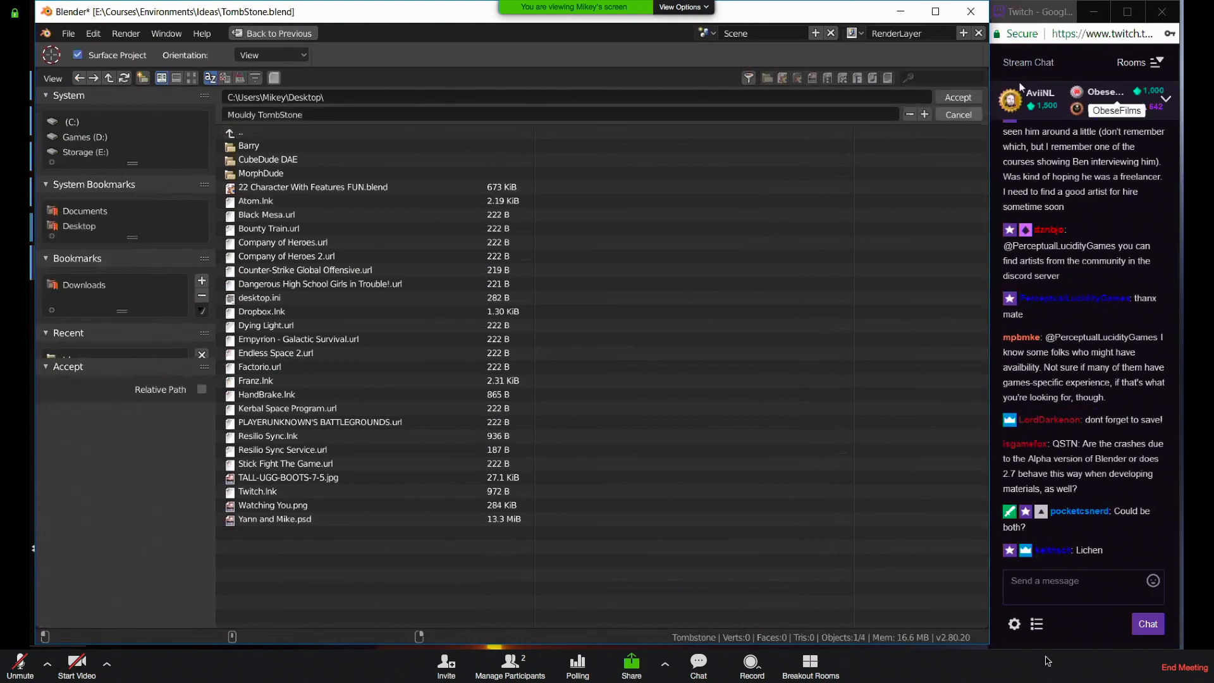
click(956, 100)
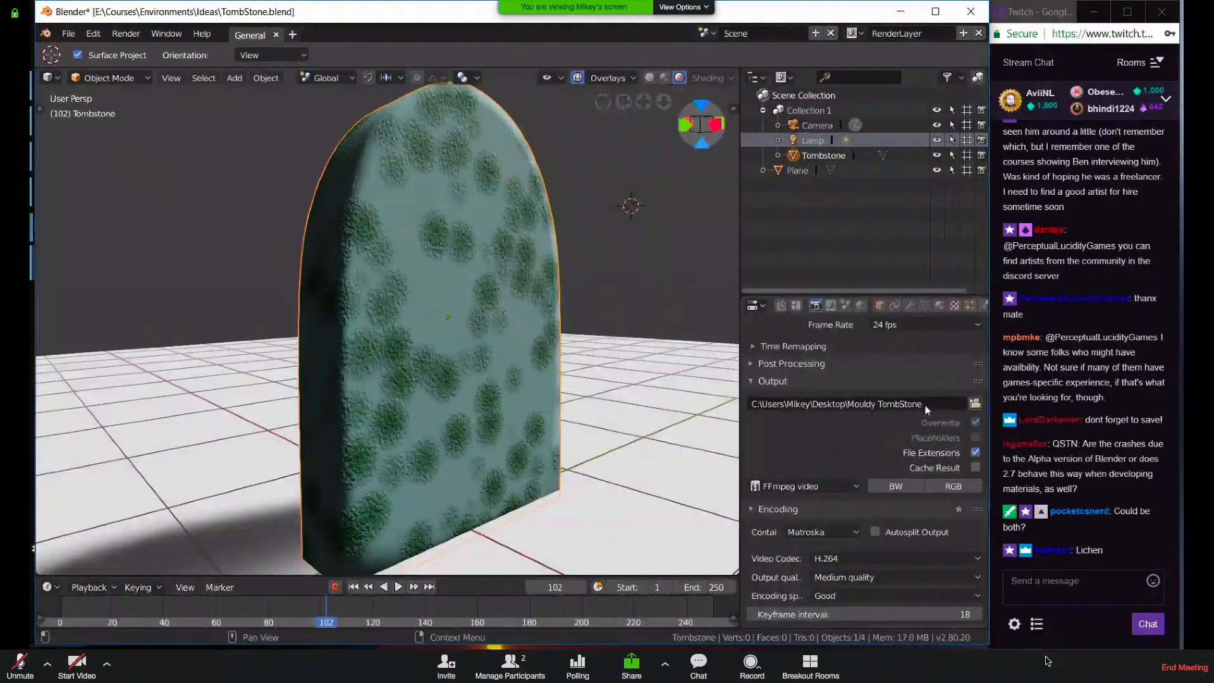
Save the file with the new render output settings
click(128, 34)
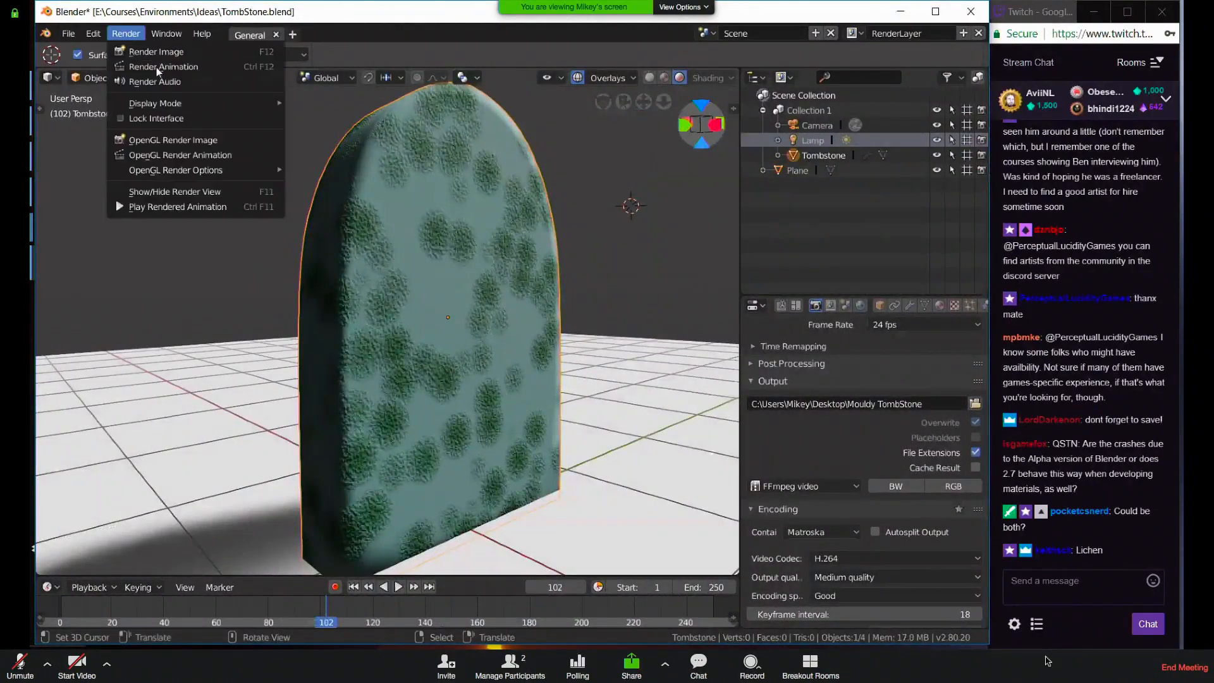
key(ctrl+s)
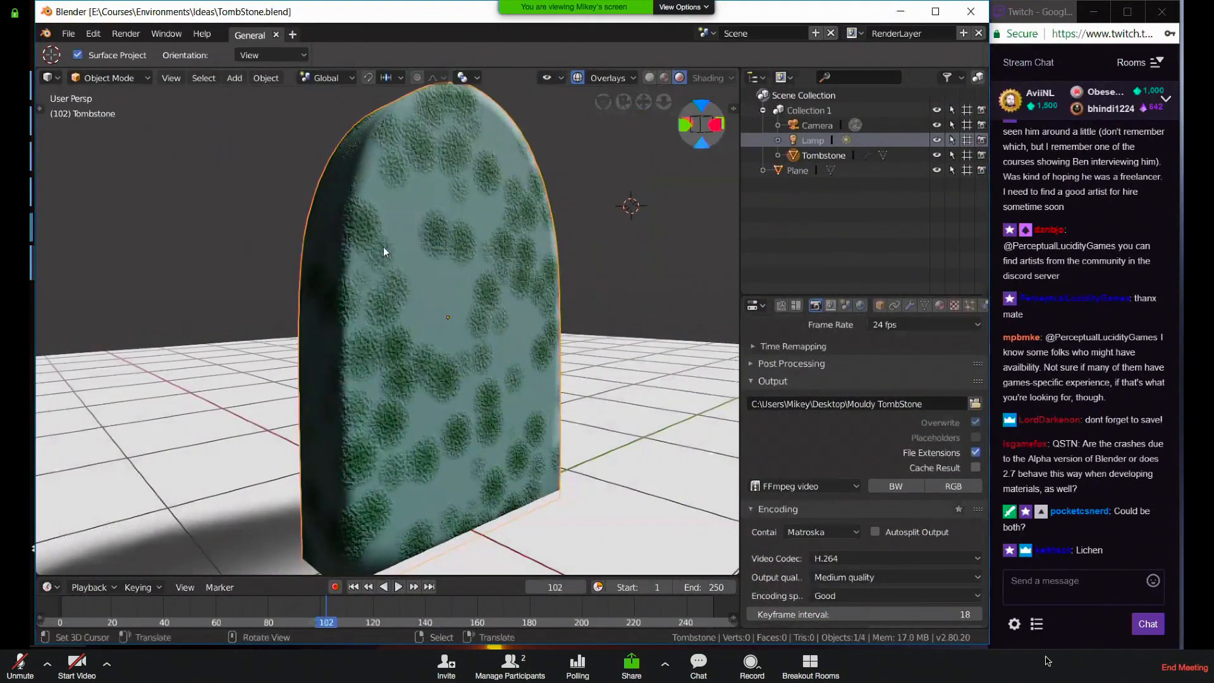
click(127, 33)
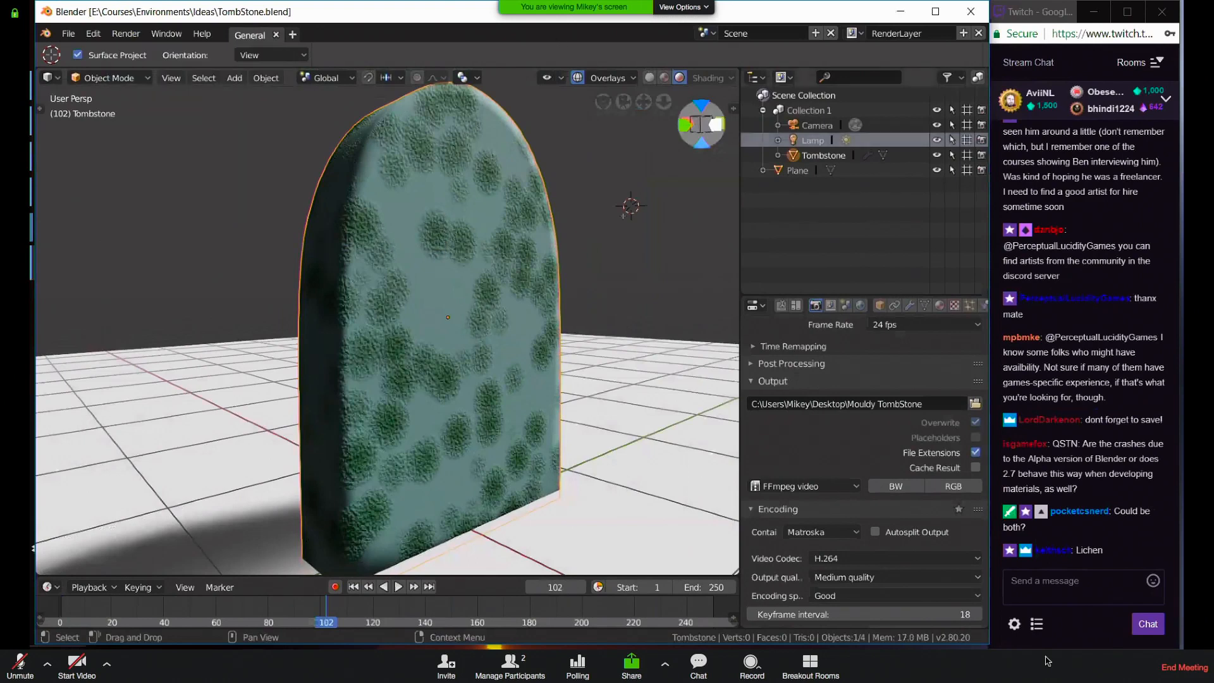
Switch to the camera view, enable Lock Camera to View, and move the camera closer so the tombstone fills the frame height
key(KP_0)
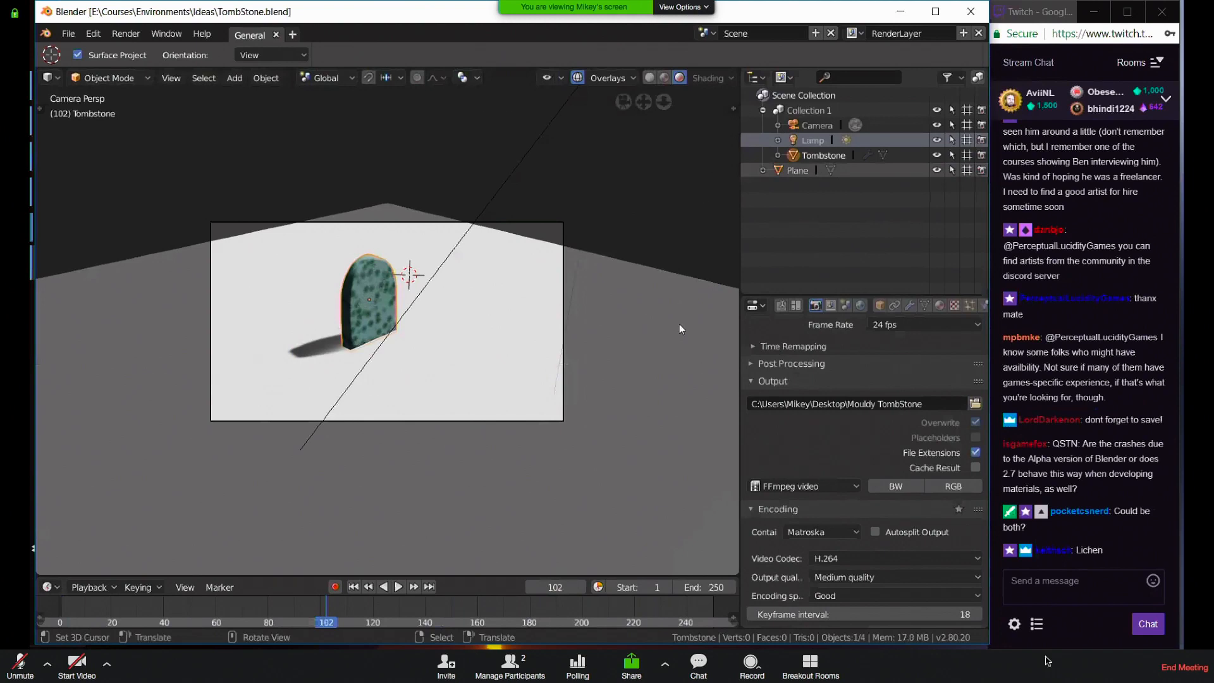
key(n)
scroll(678, 401, down, 8)
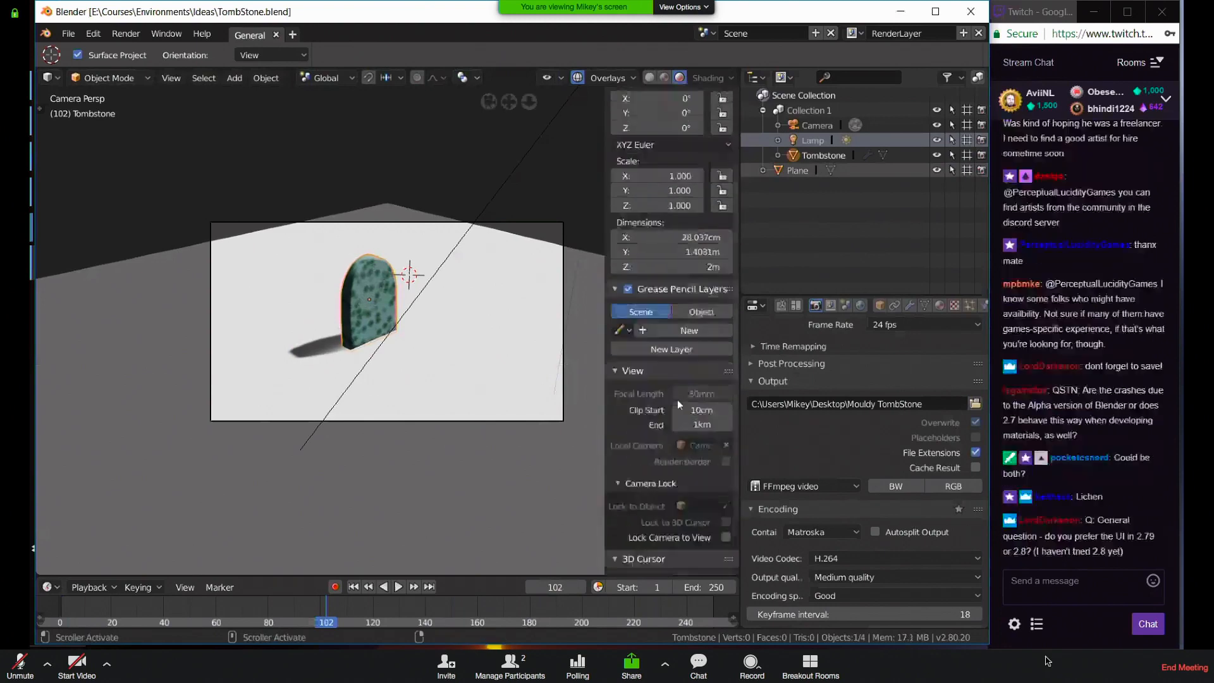
scroll(677, 405, down, 3)
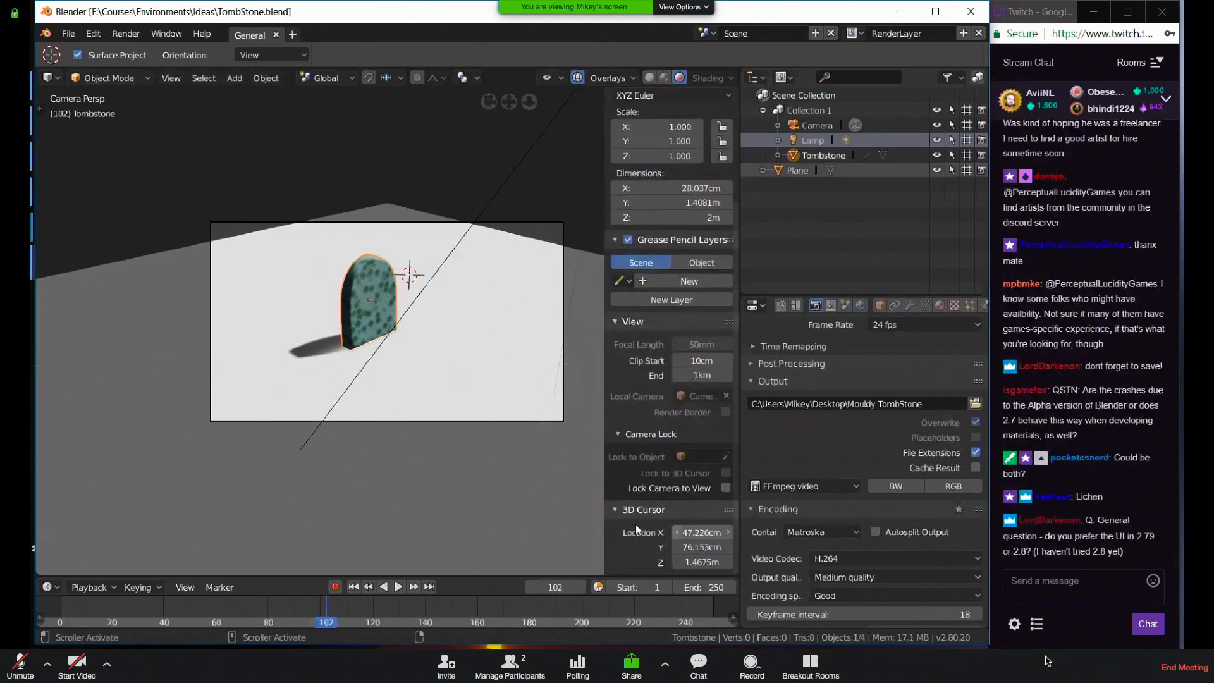
click(726, 487)
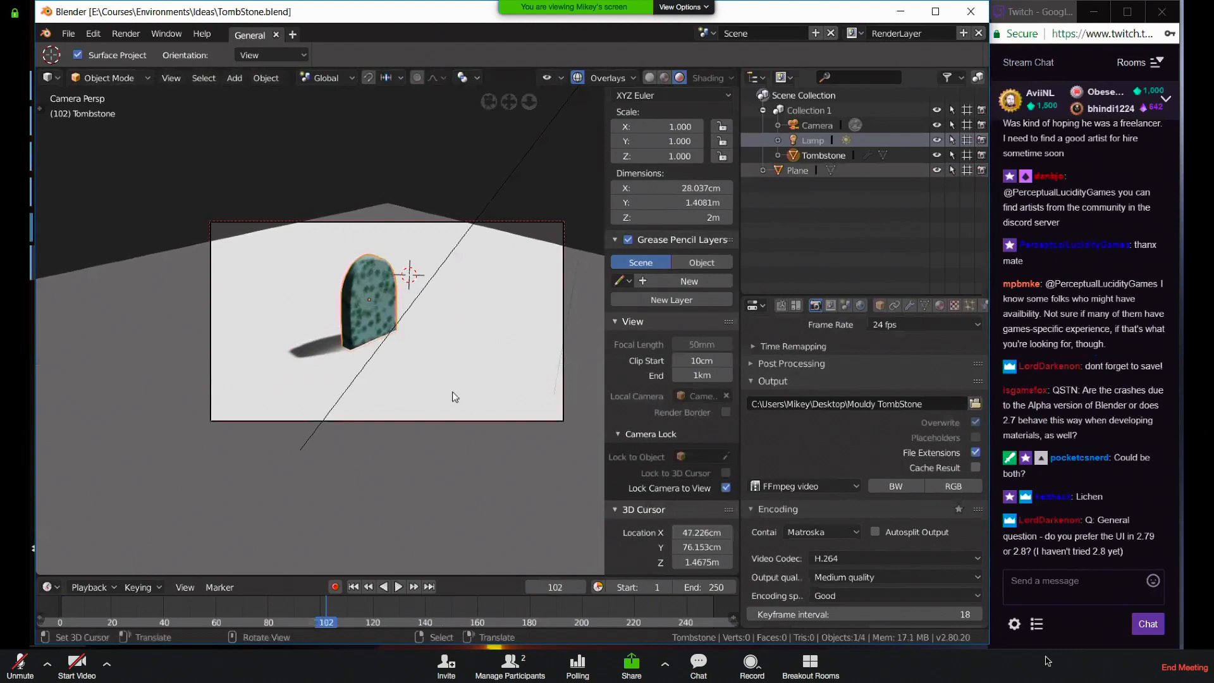
middle_drag(445, 331, 472, 381)
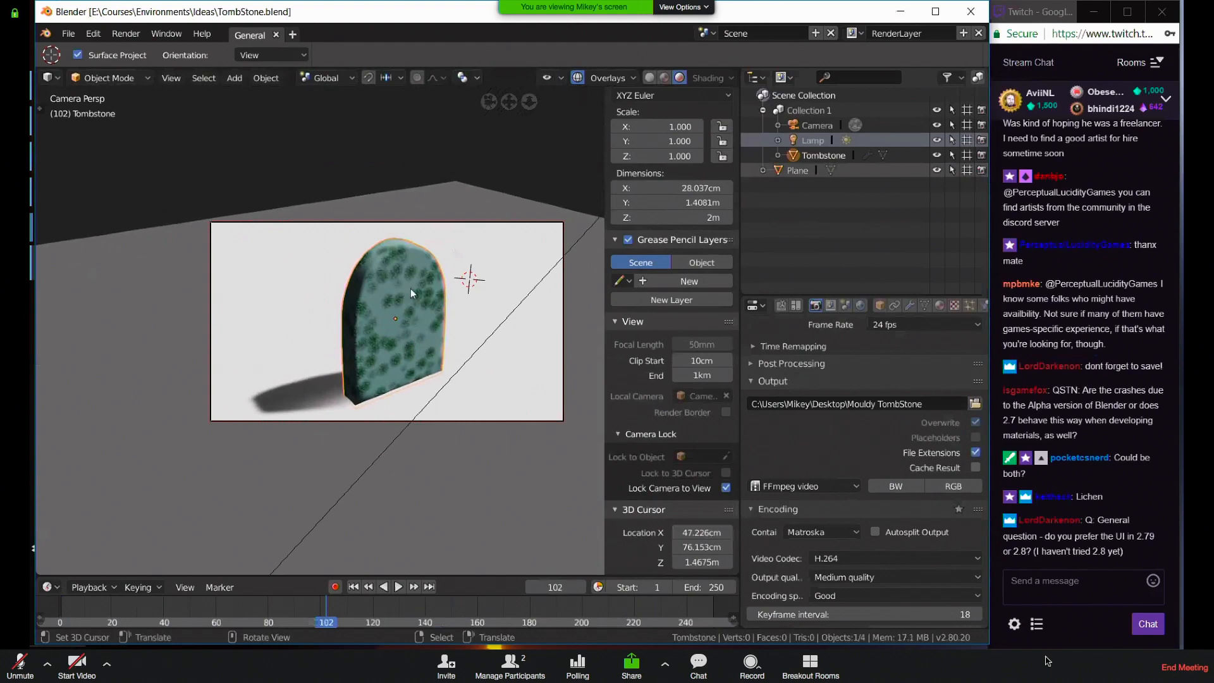
Render the full animation and minimize the render window while it runs
click(126, 33)
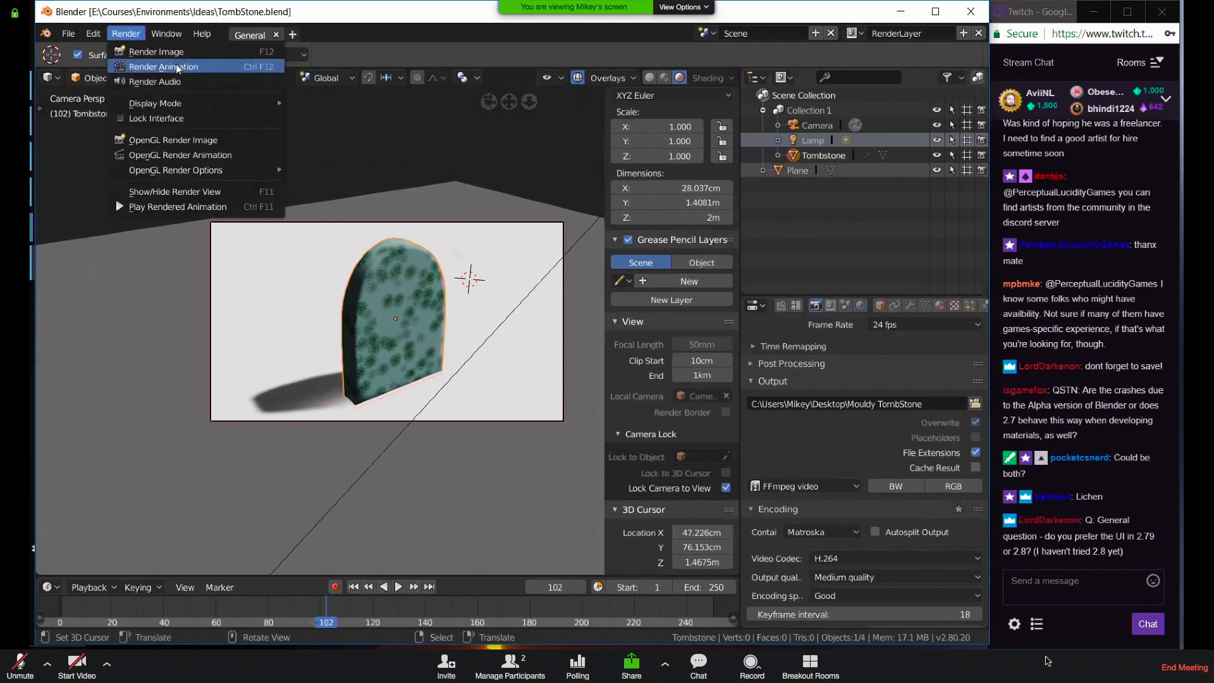
click(180, 63)
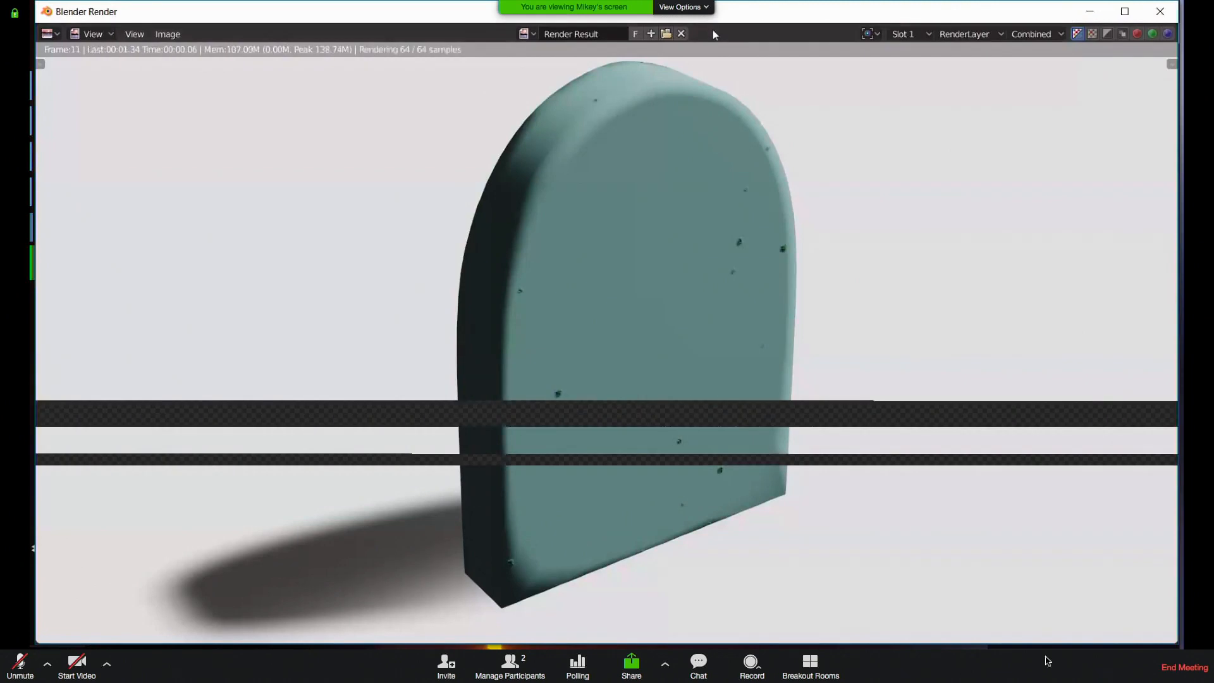
drag(753, 11, 726, 116)
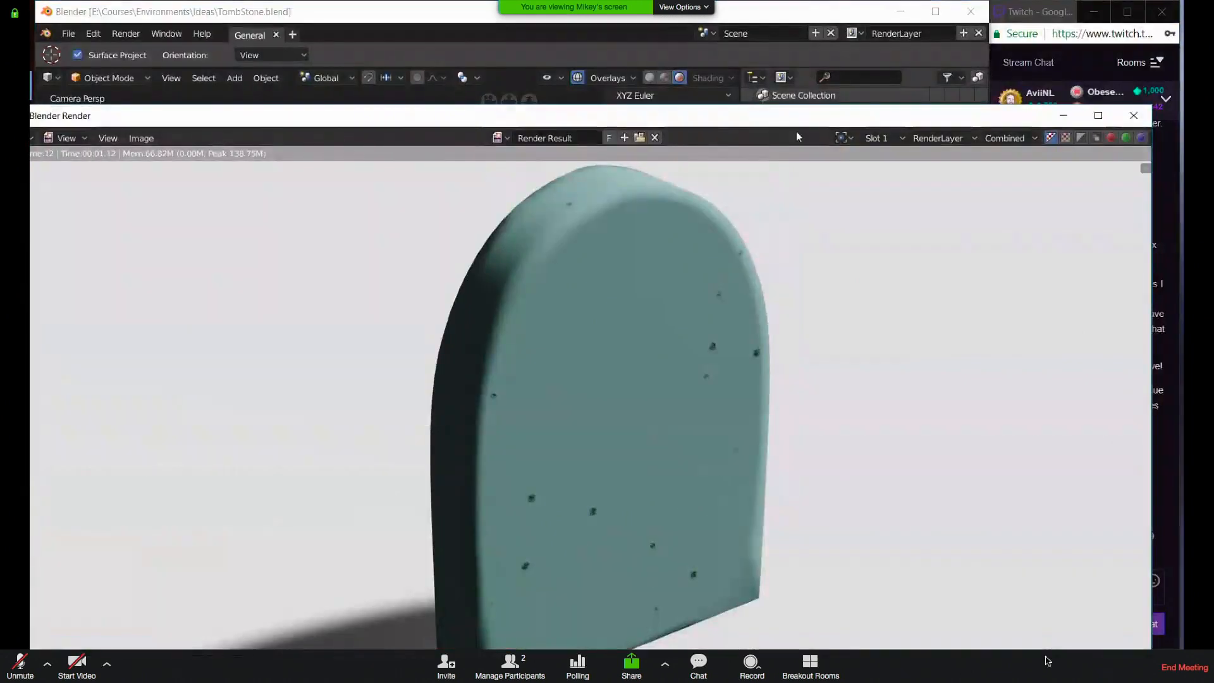
click(1063, 115)
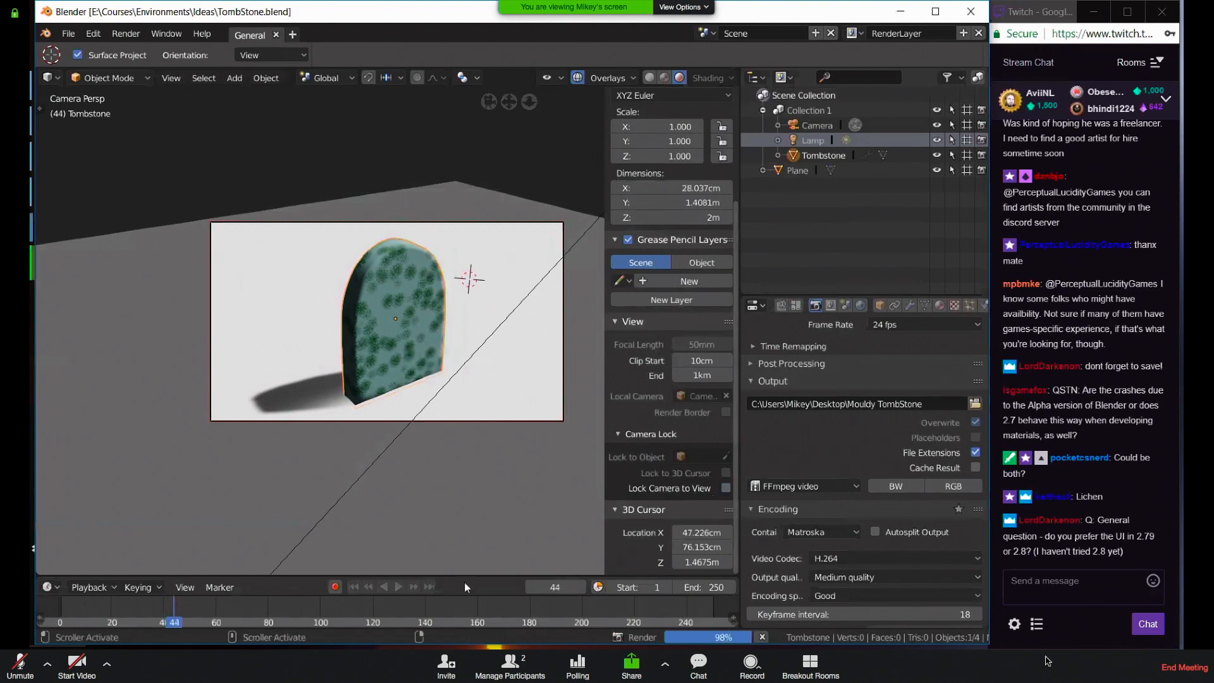
Inspect the tombstone up close outside the camera view during the render, and look back through the stream chat
middle_drag(363, 473, 460, 467)
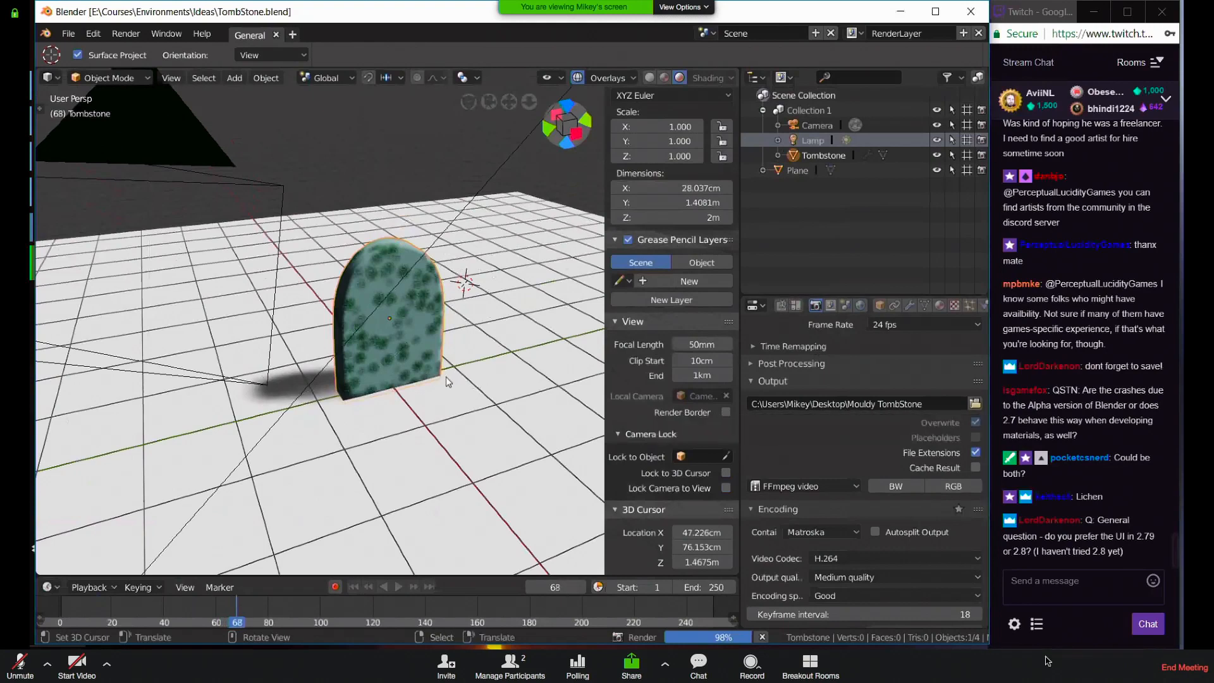
key(KP_Decimal)
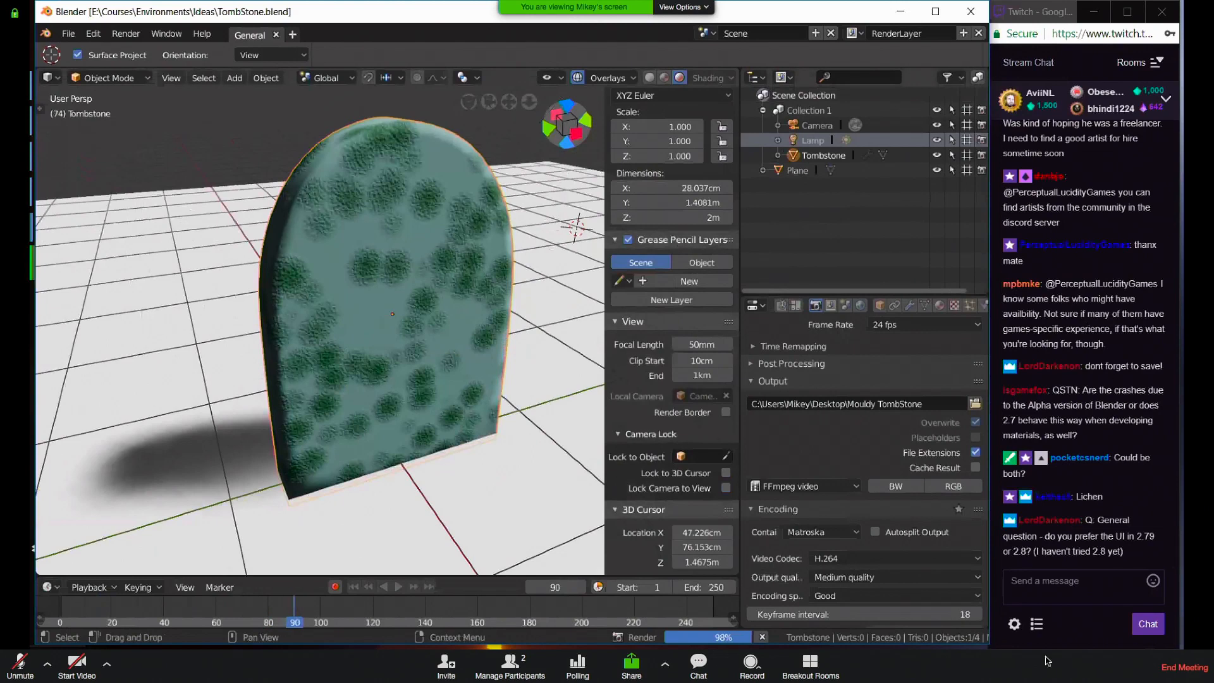
scroll(1109, 375, up, 3)
scroll(1129, 338, up, 2)
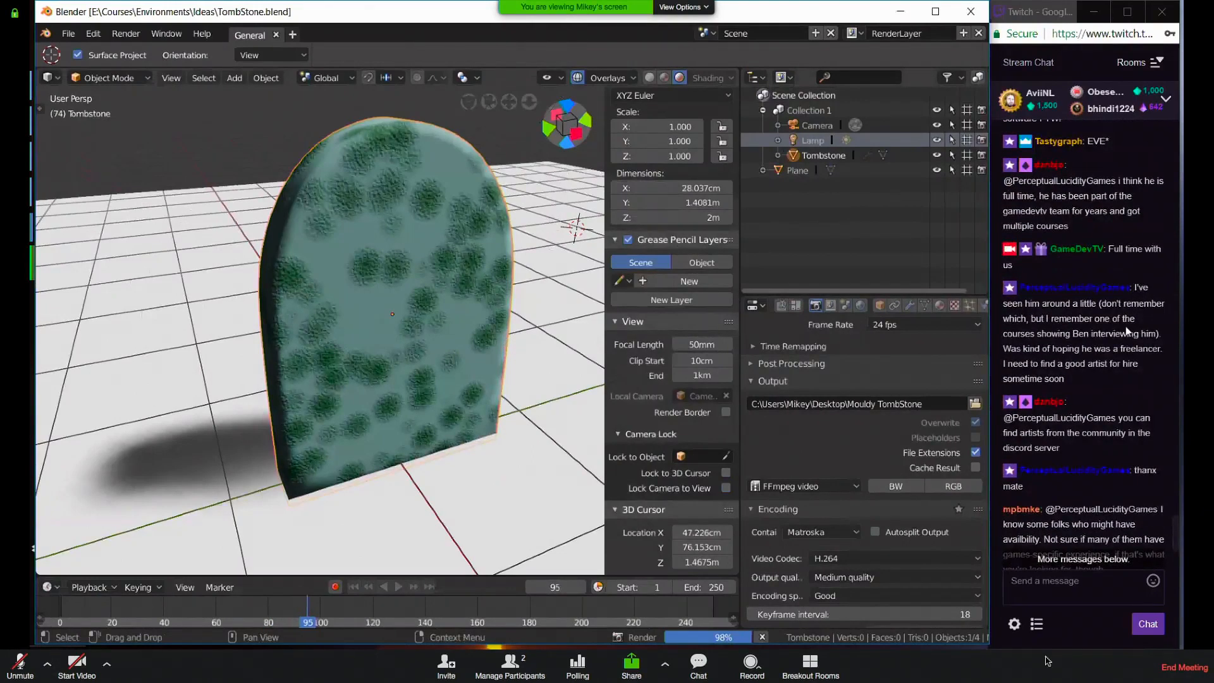
Read through the stream chat while the animation renders, highlighting the question about whether the crashes come from the Alpha version
scroll(1120, 332, down, 2)
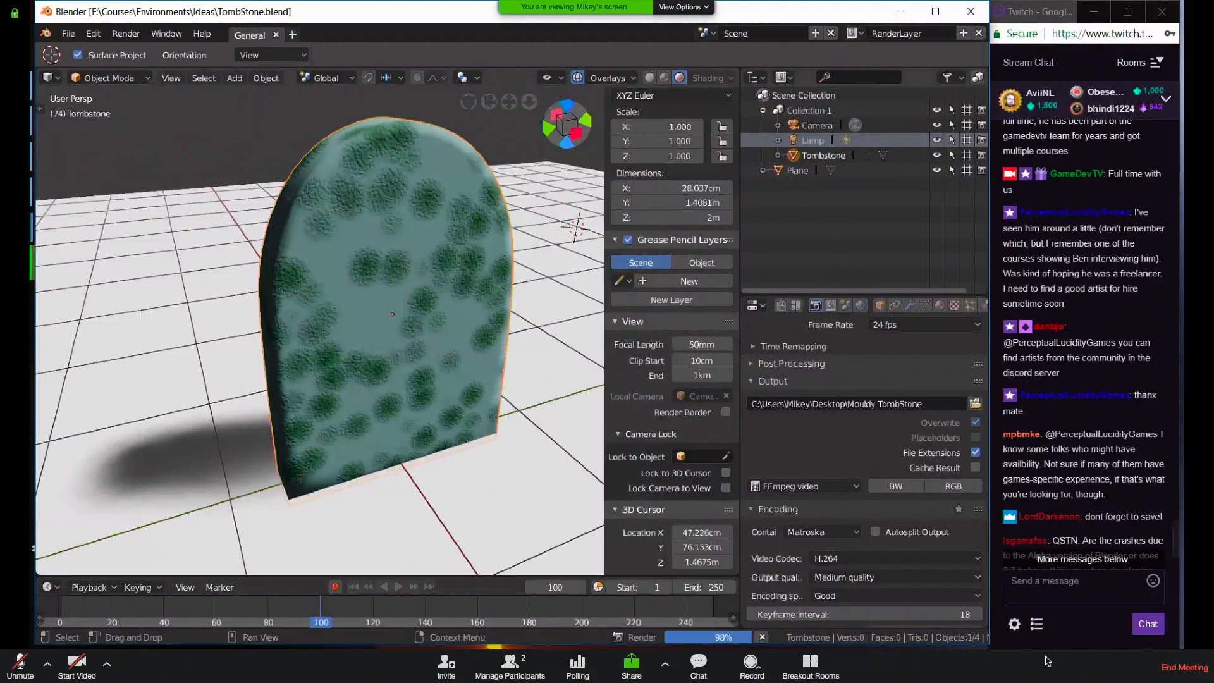
scroll(1135, 288, up, 4)
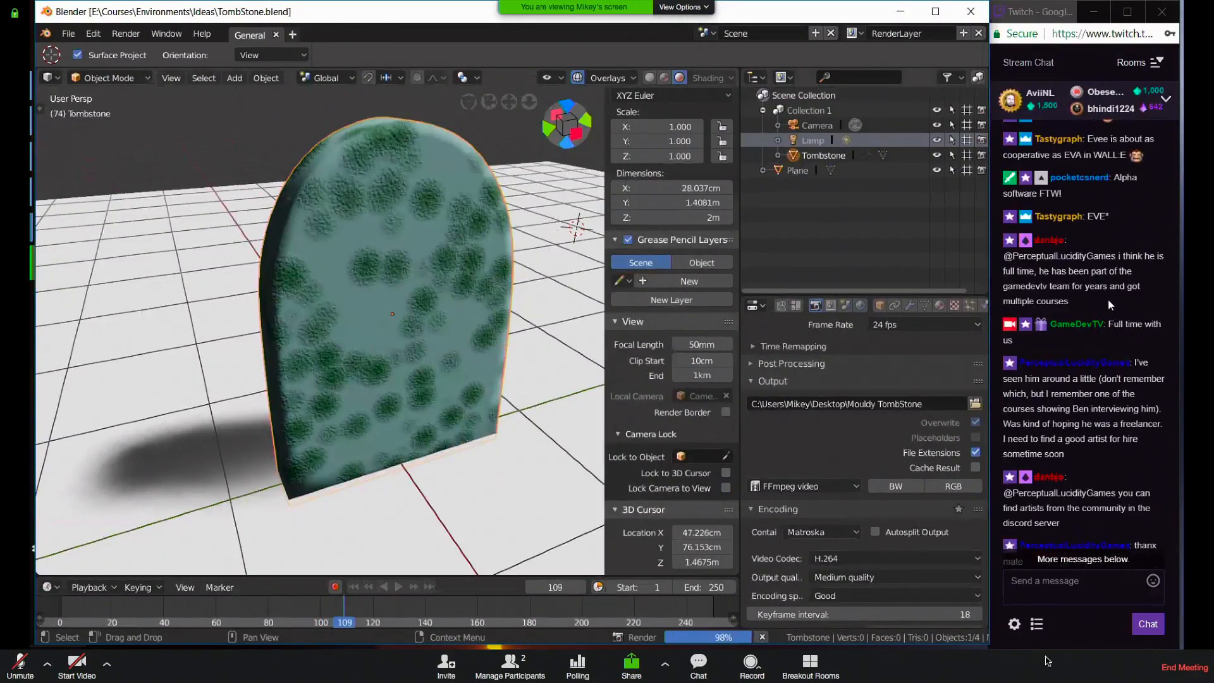
scroll(1108, 299, up, 2)
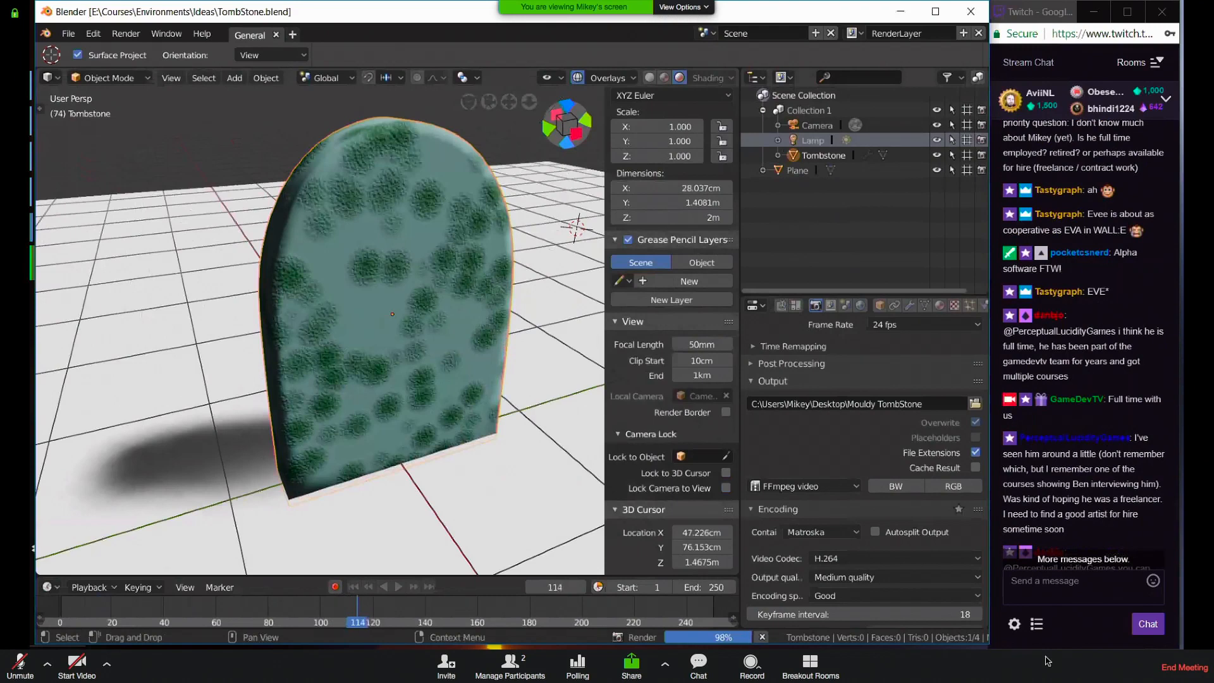
scroll(1101, 329, down, 4)
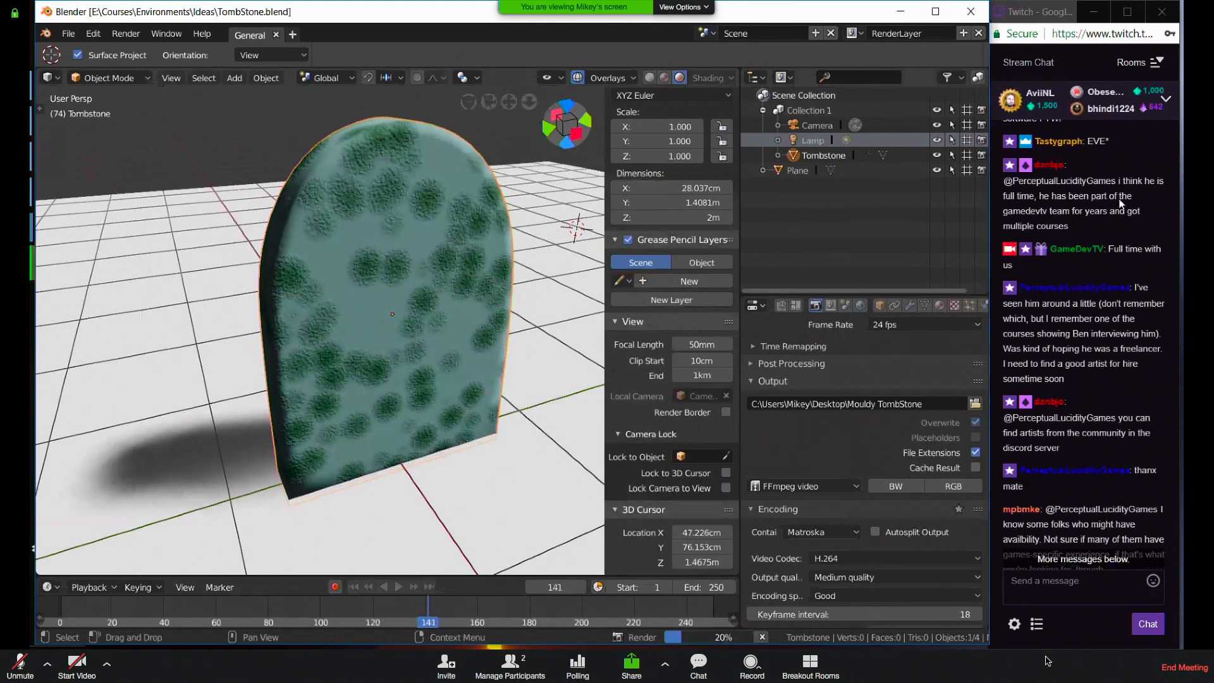
scroll(1110, 199, down, 1)
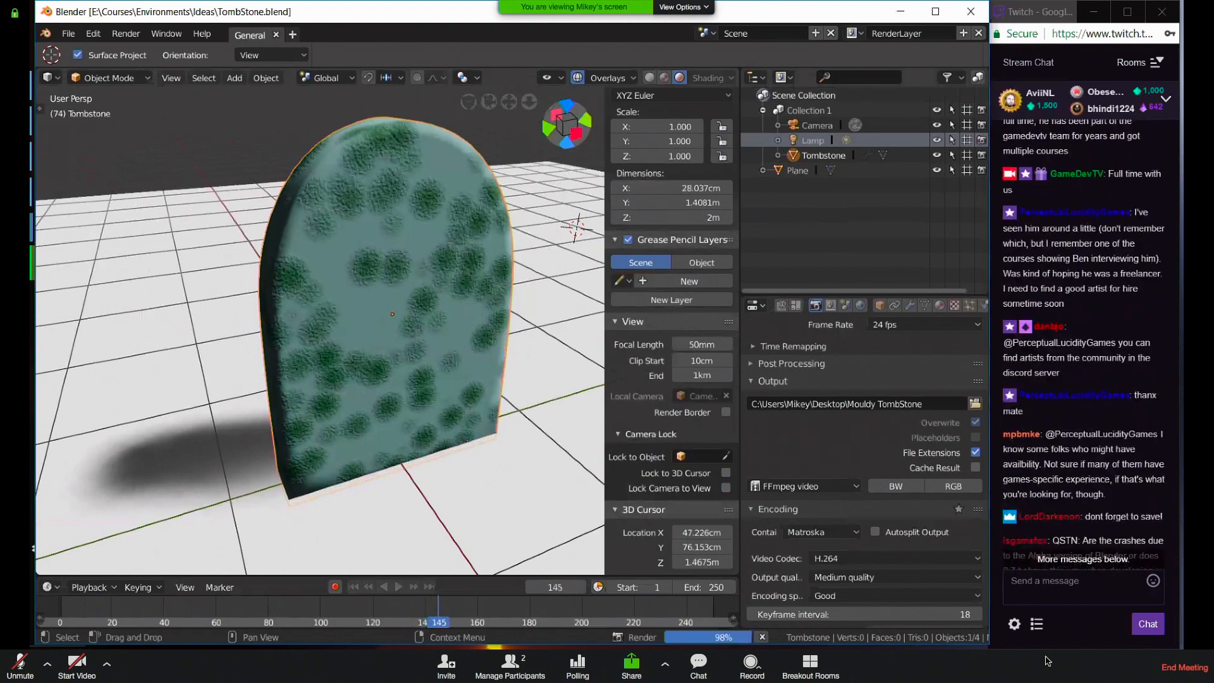
scroll(1106, 221, down, 1)
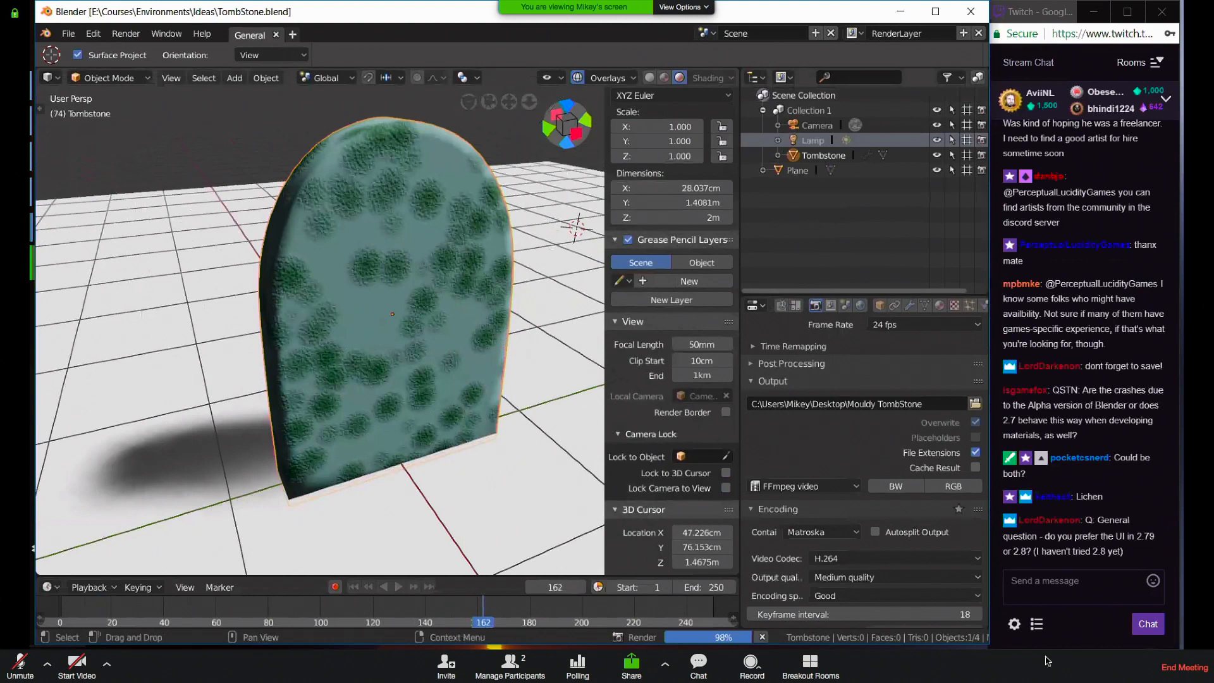
drag(1053, 390, 1146, 391)
click(1116, 433)
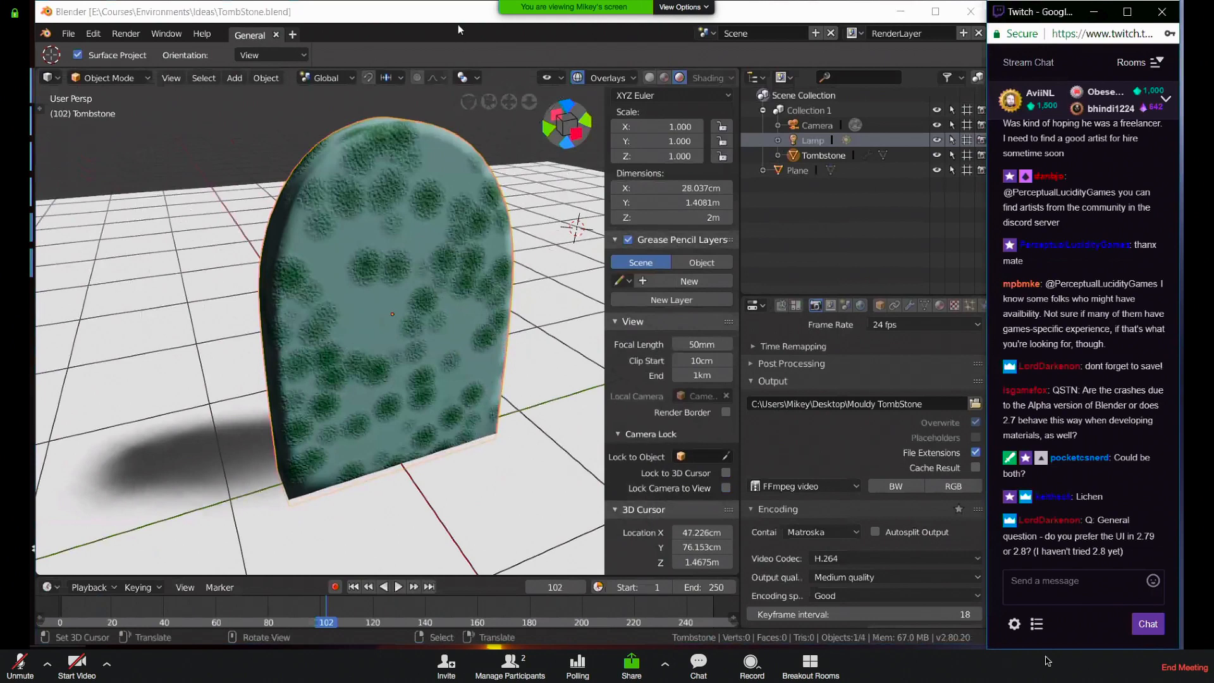
Orbit around the tombstone, launch Blender 2.79, and fit its window over the tombstone scene beside the stream chat
click(473, 12)
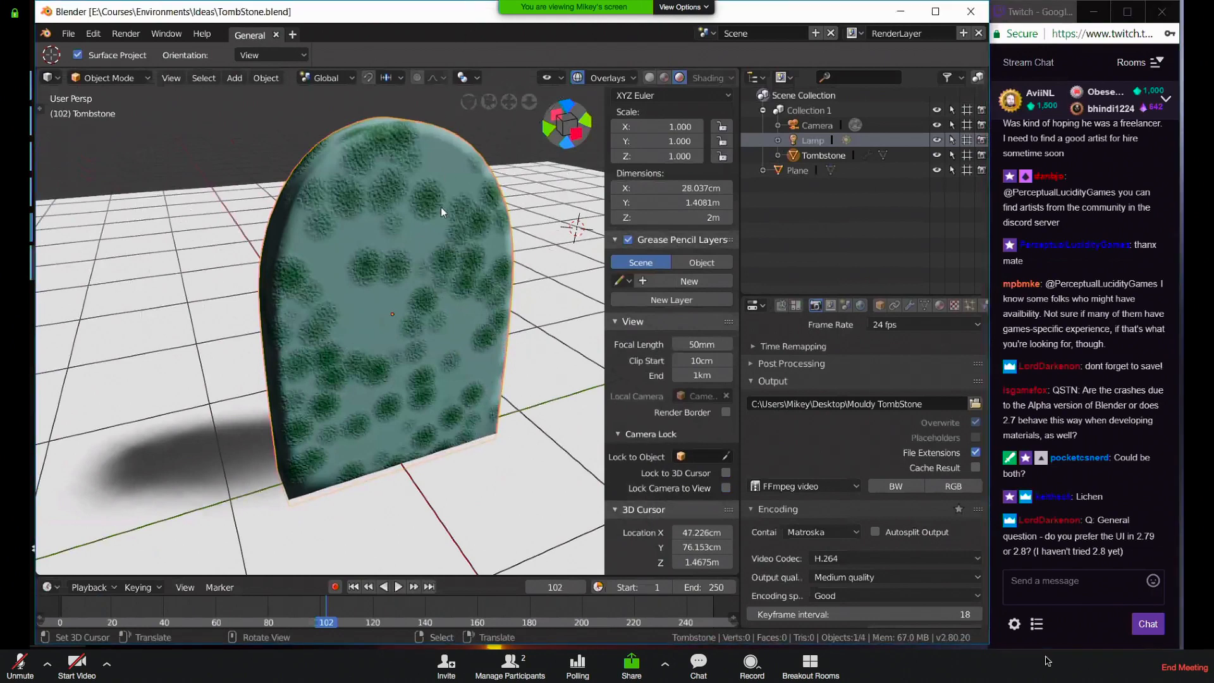
mouse_move(559, 293)
middle_down()
mouse_move(493, 297)
mouse_move(569, 296)
middle_up()
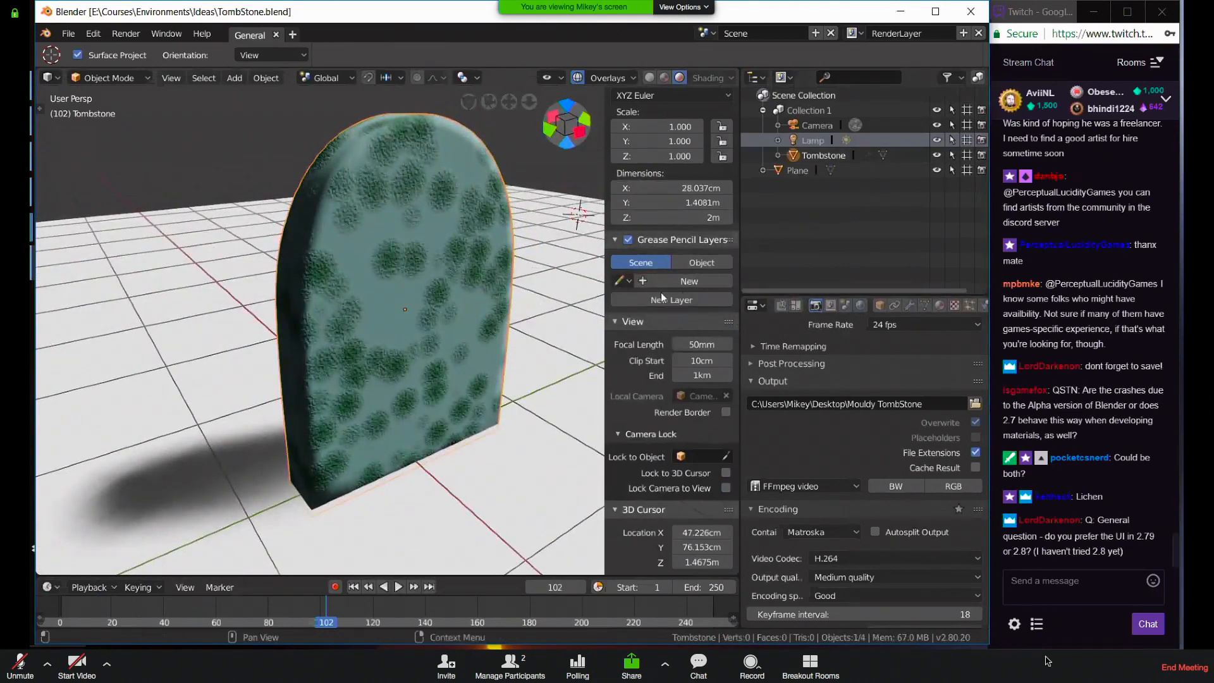
key(super)
text(blen)
key(Return)
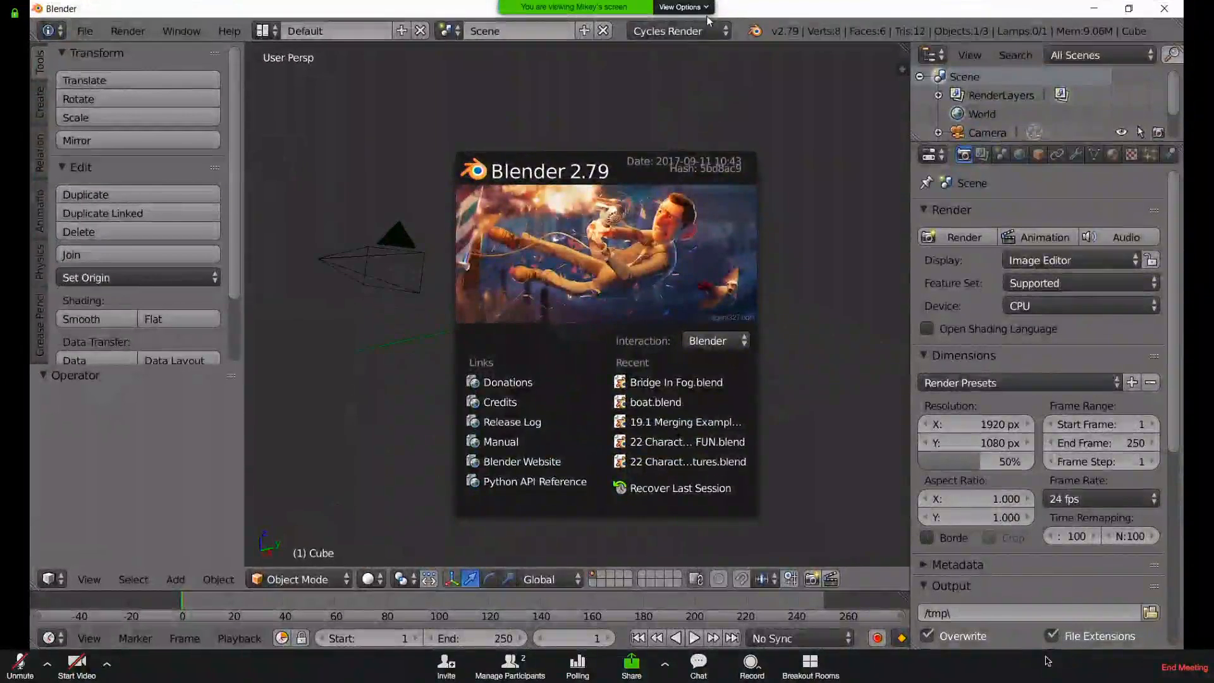
drag(707, 9, 562, 239)
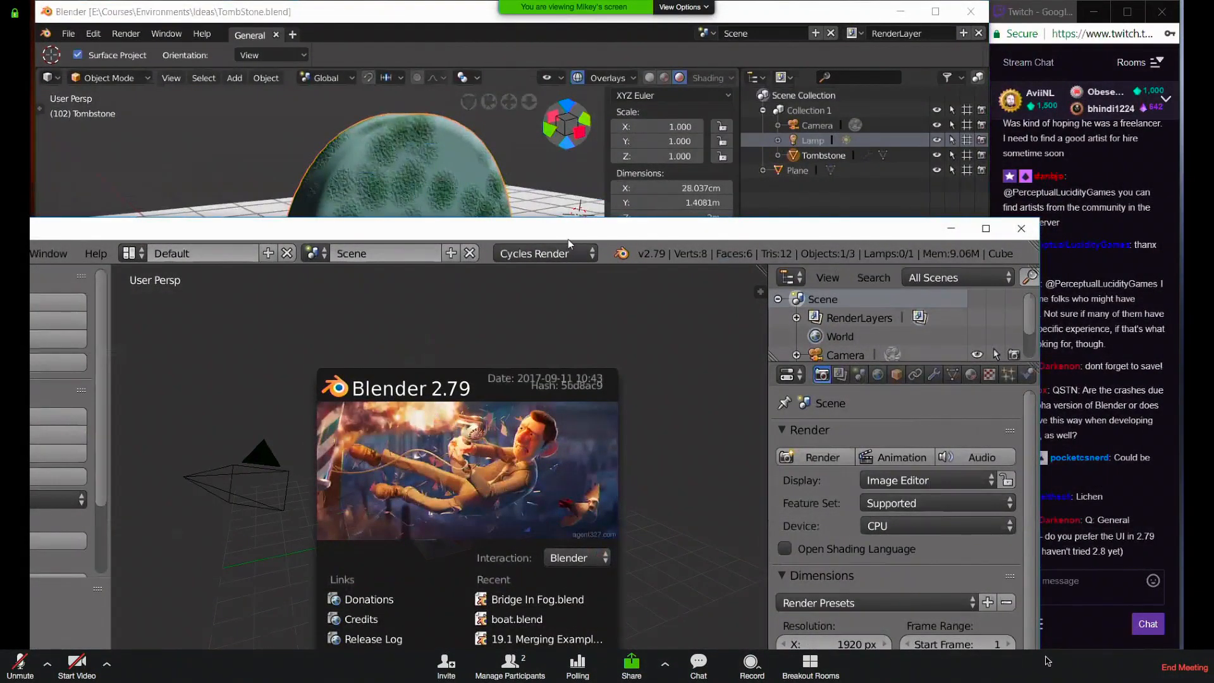
drag(568, 239, 565, 239)
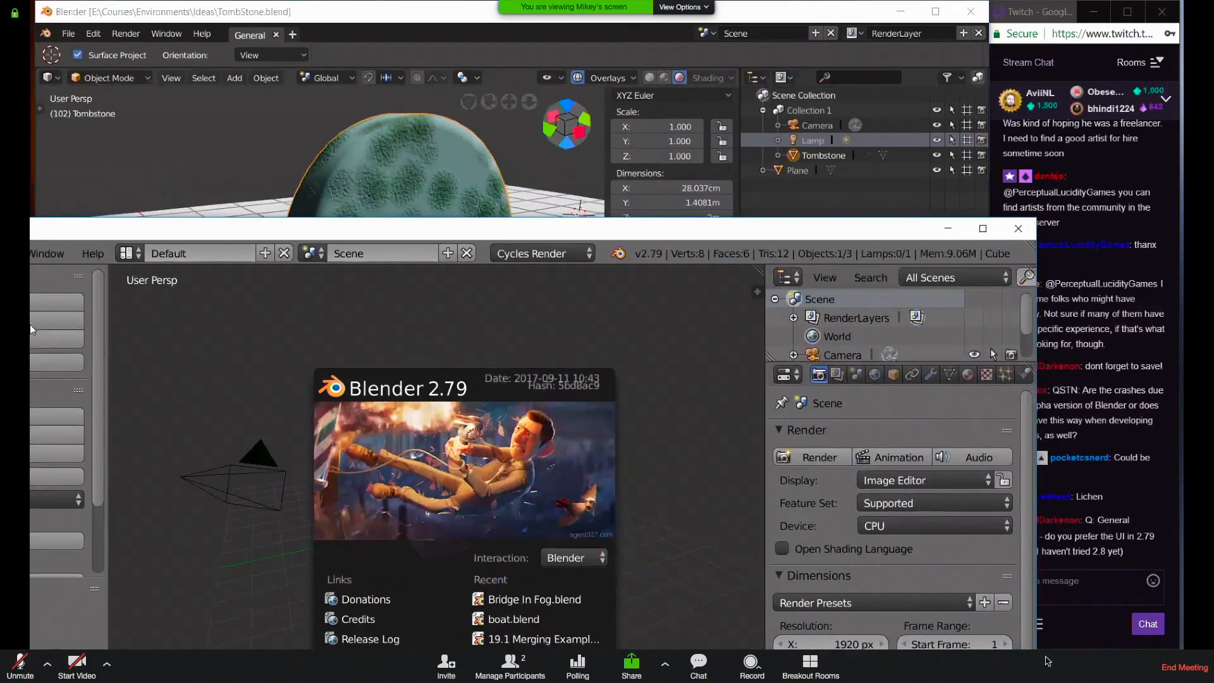
key(super+Left)
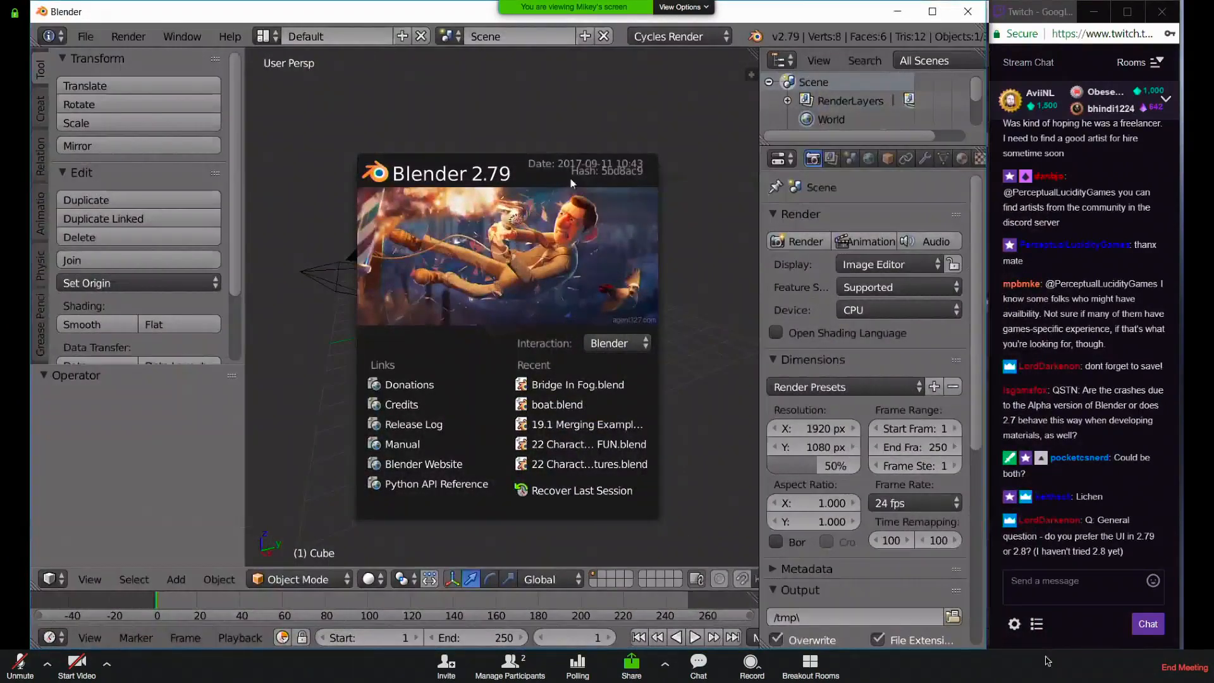
Look over the default scene and File commands in Blender 2.79, and close that window
click(712, 115)
click(93, 39)
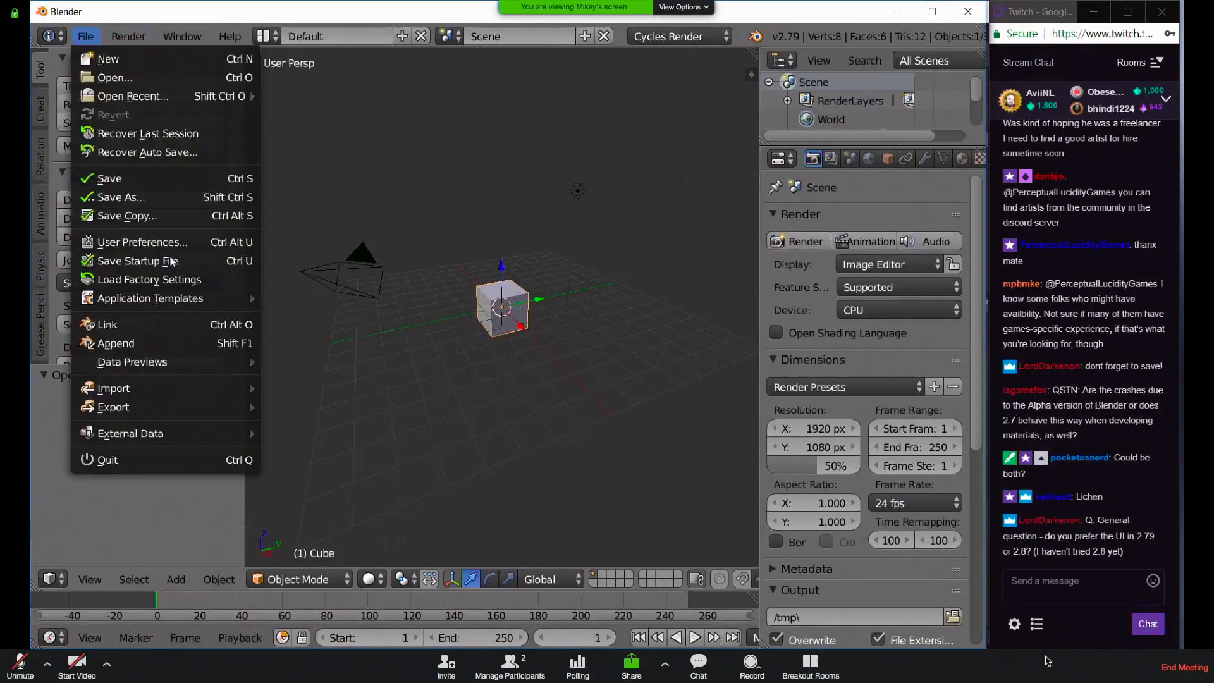
drag(724, 16, 759, 243)
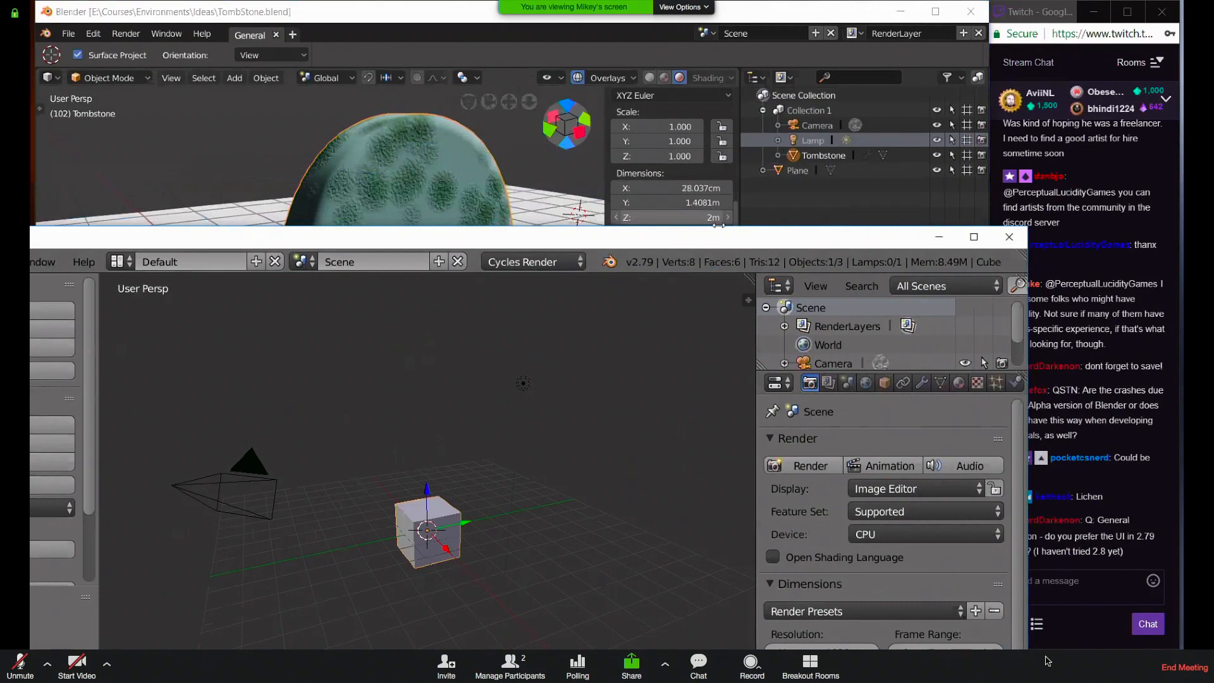
click(1010, 236)
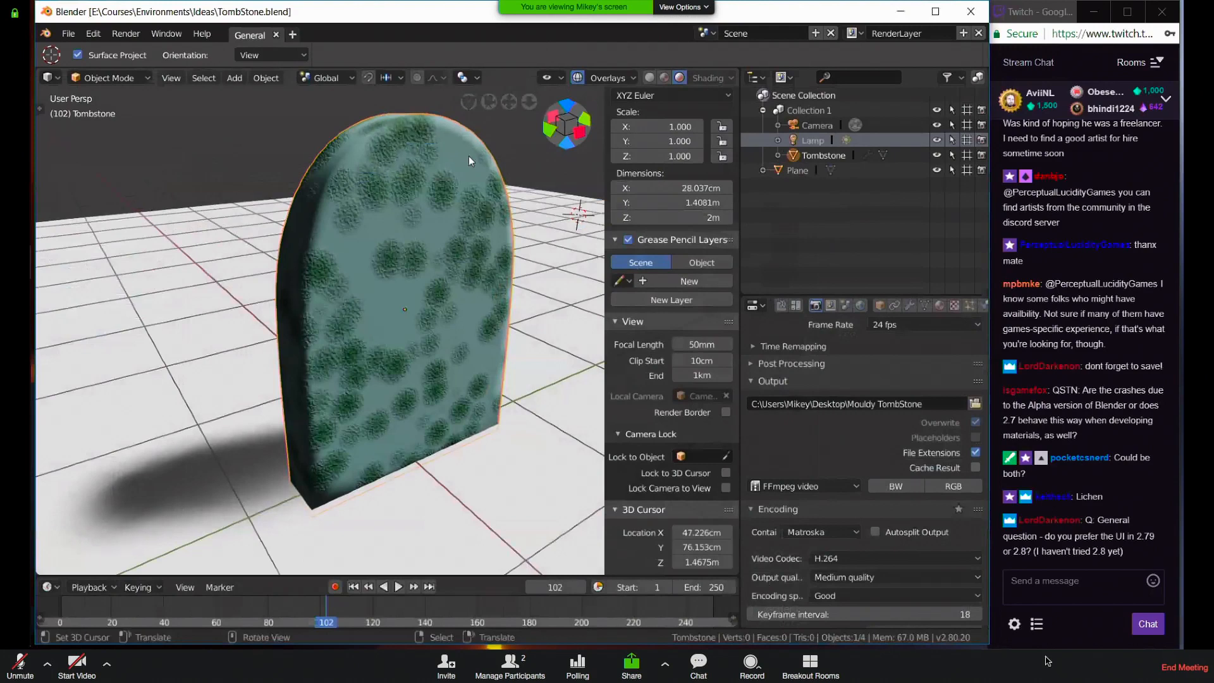
Show the tool shelf in the 3D view, and check the render result window before closing it
key(t)
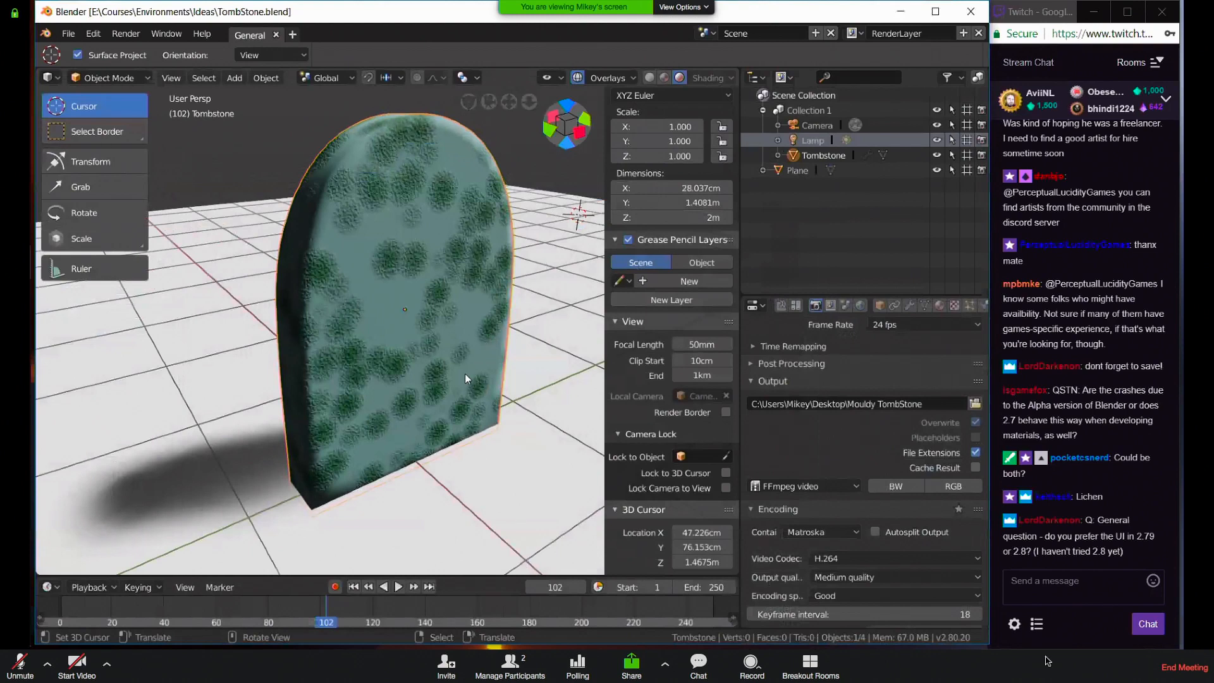
key(alt+Tab)
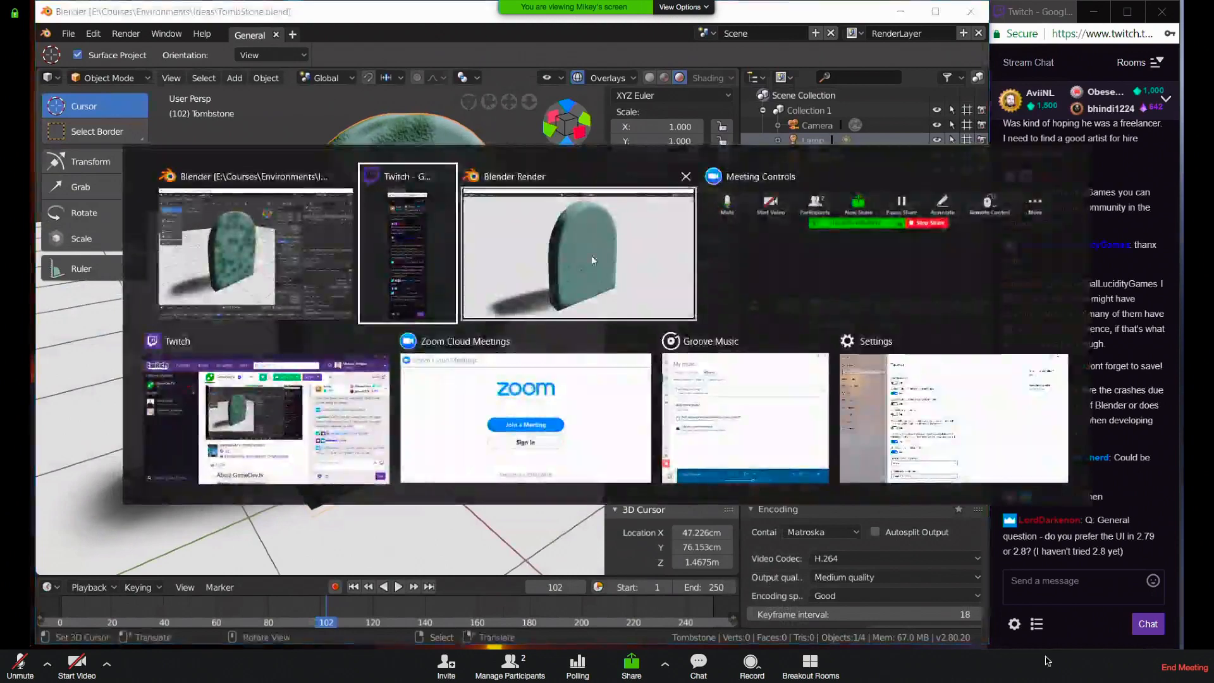
click(560, 223)
drag(597, 120, 640, 2)
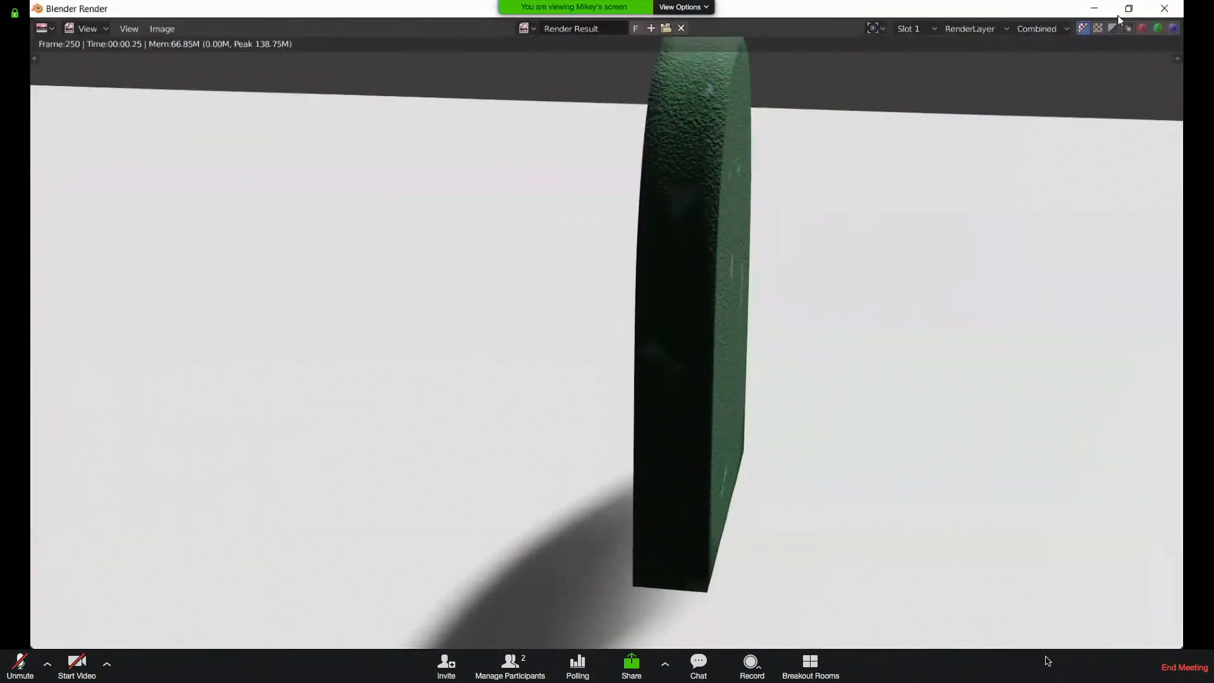
click(1164, 9)
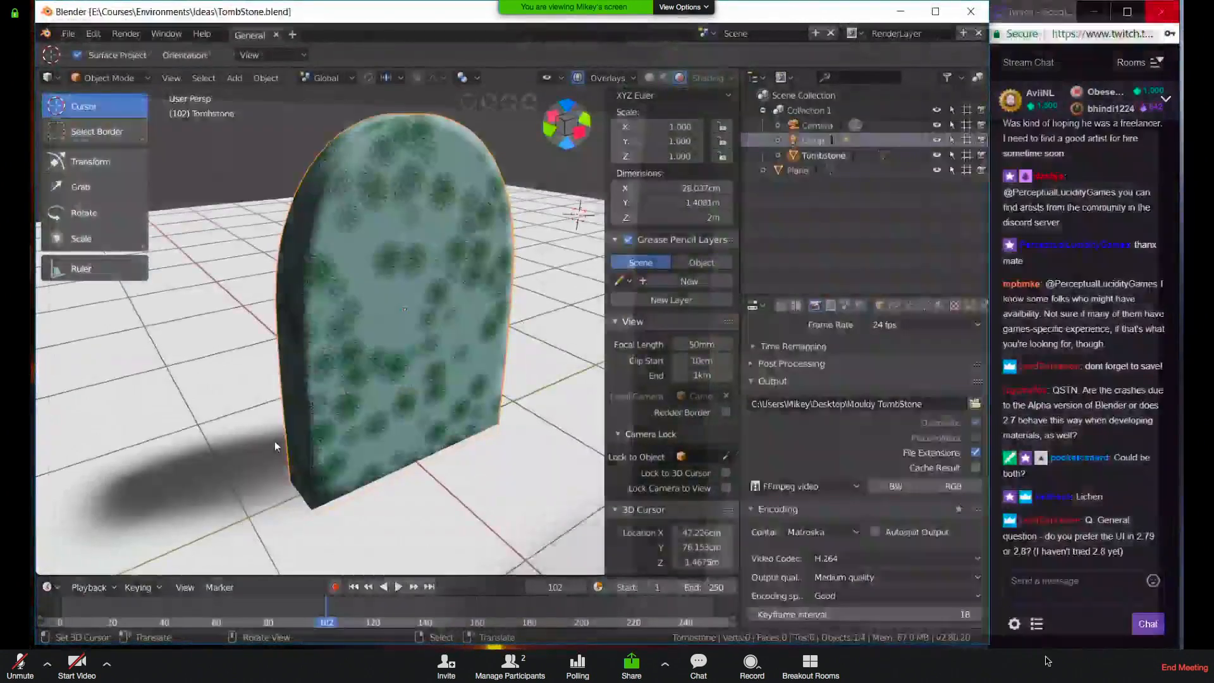
Play the rendered video Mouldy TombStone0001-0250 from the Desktop folder in a maximized player, and close the player
key(super)
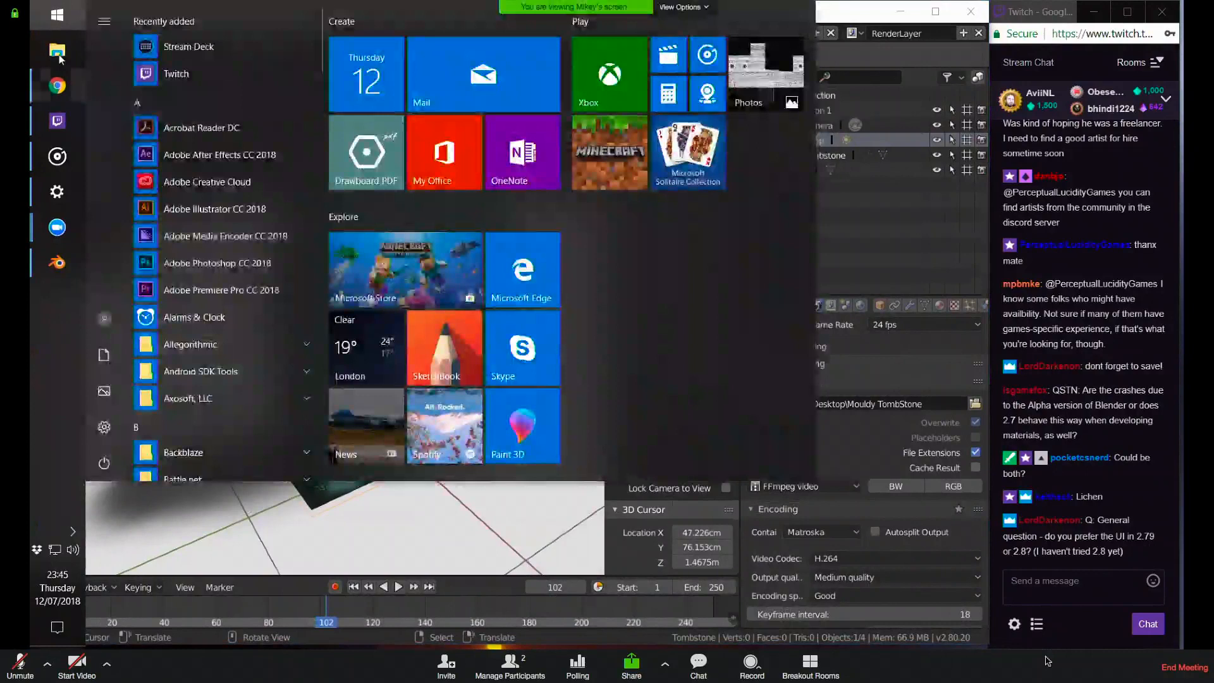
click(58, 53)
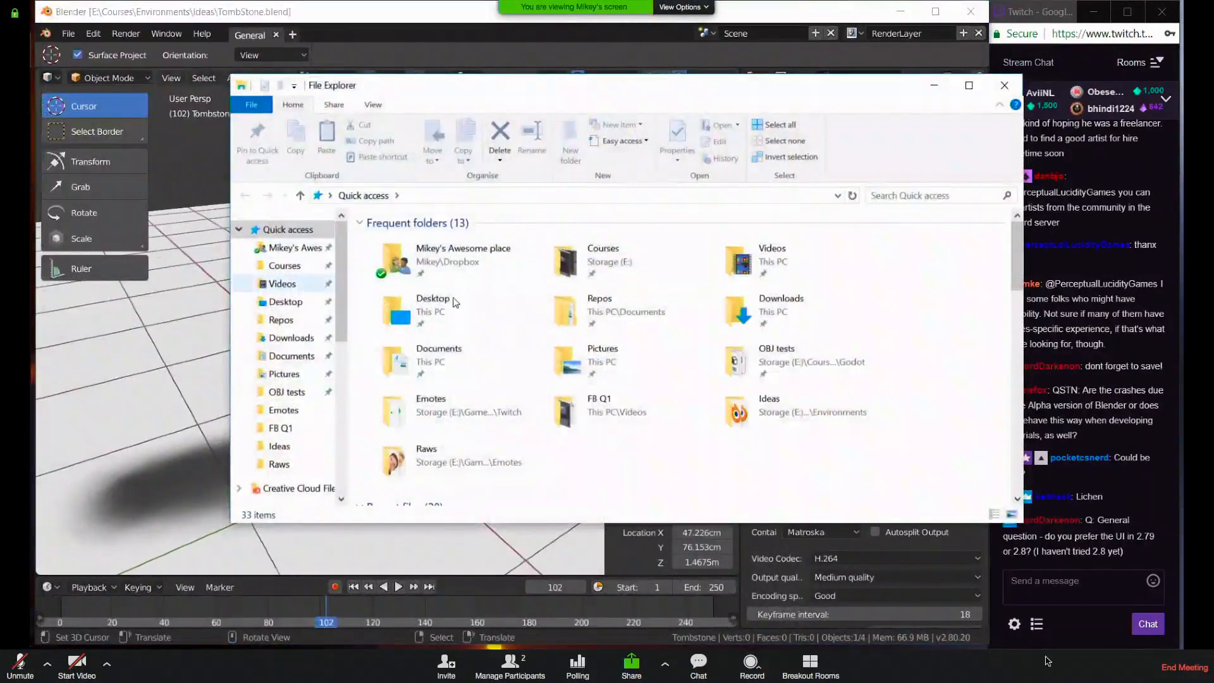
double_click(434, 299)
scroll(430, 480, down, 3)
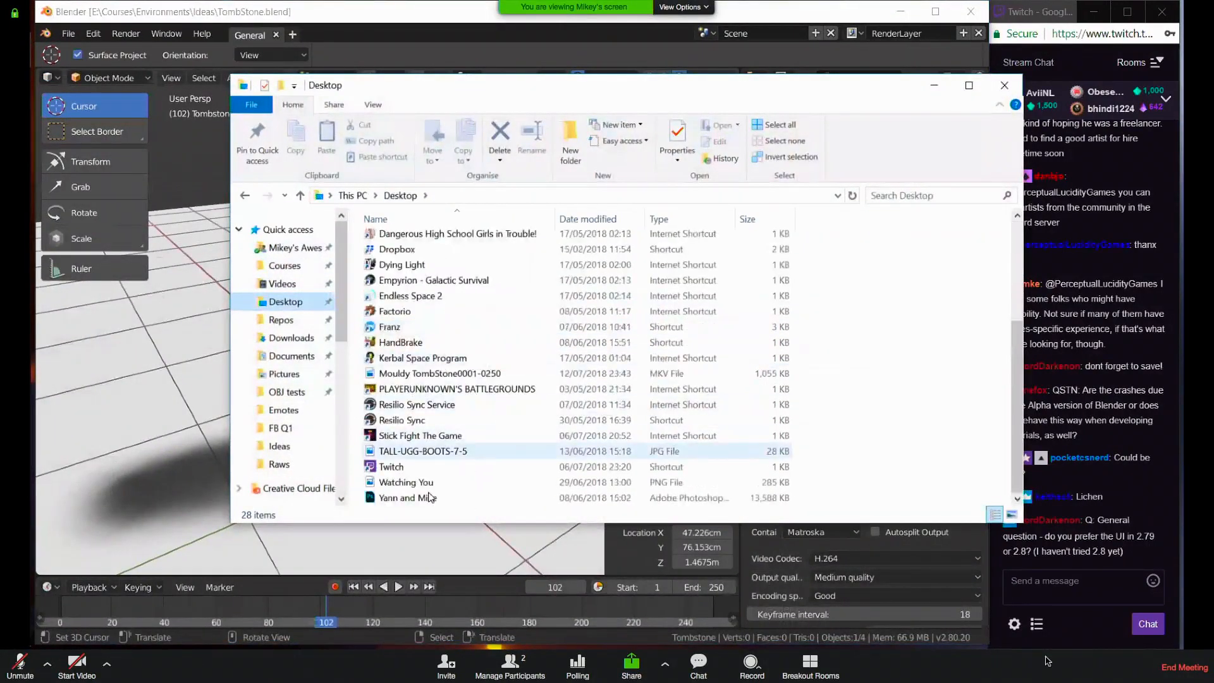
click(509, 374)
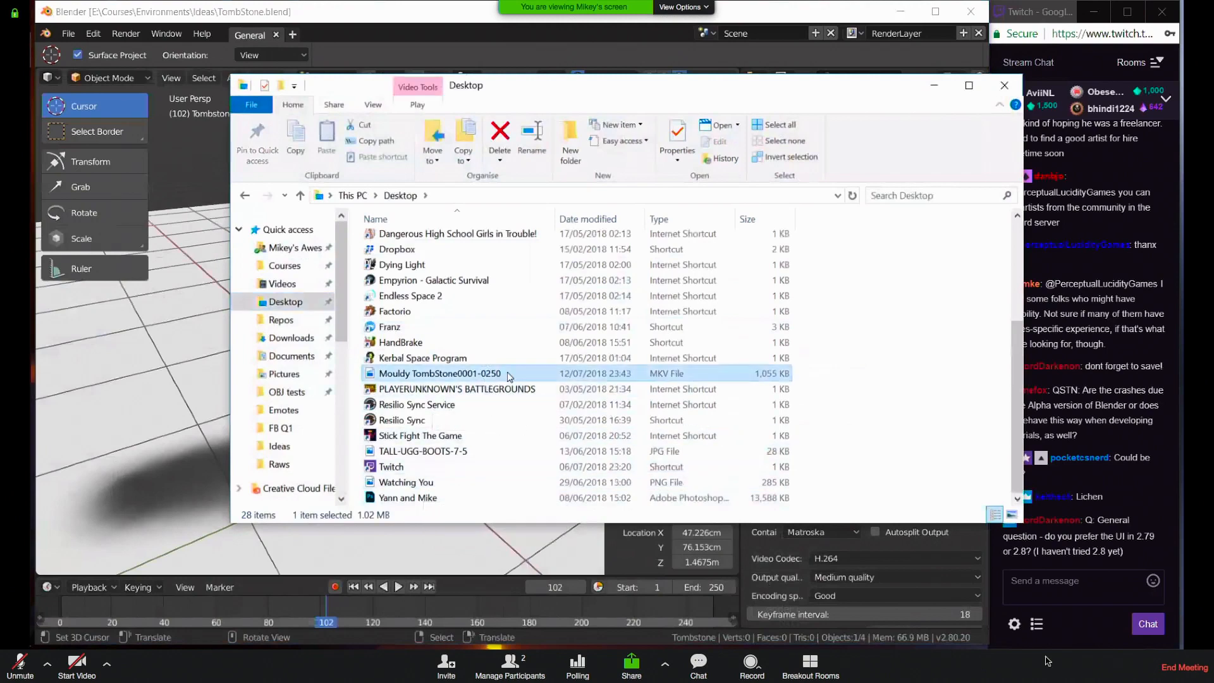
double_click(510, 375)
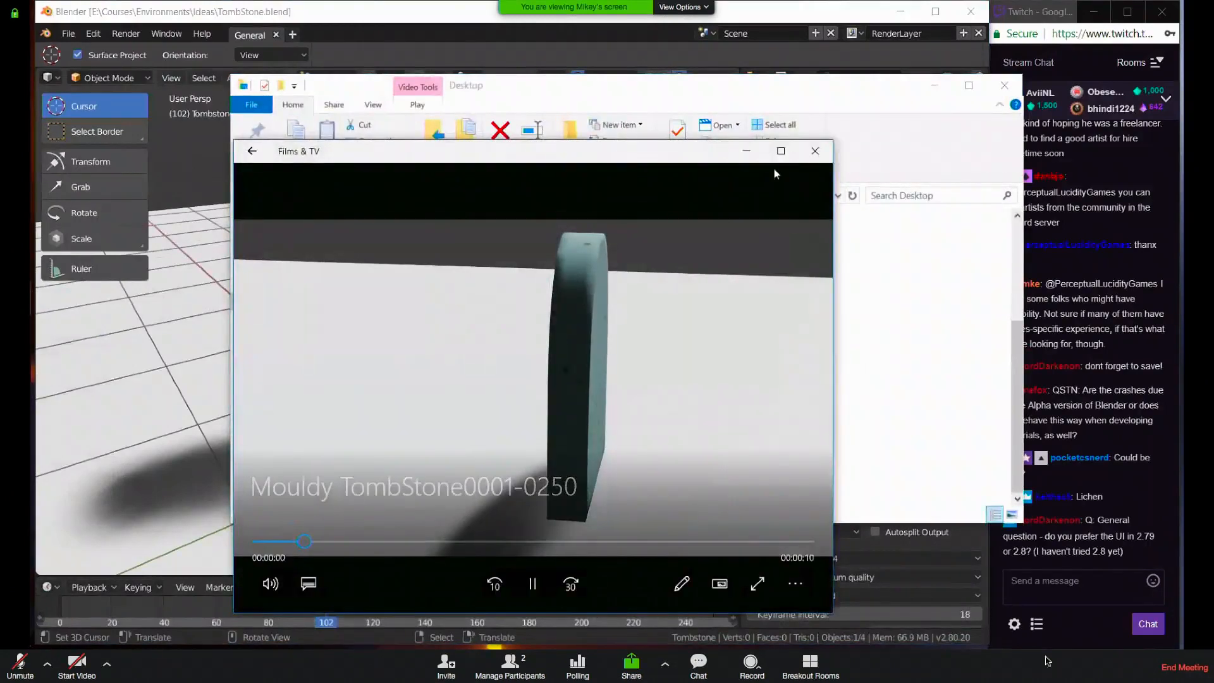
double_click(736, 368)
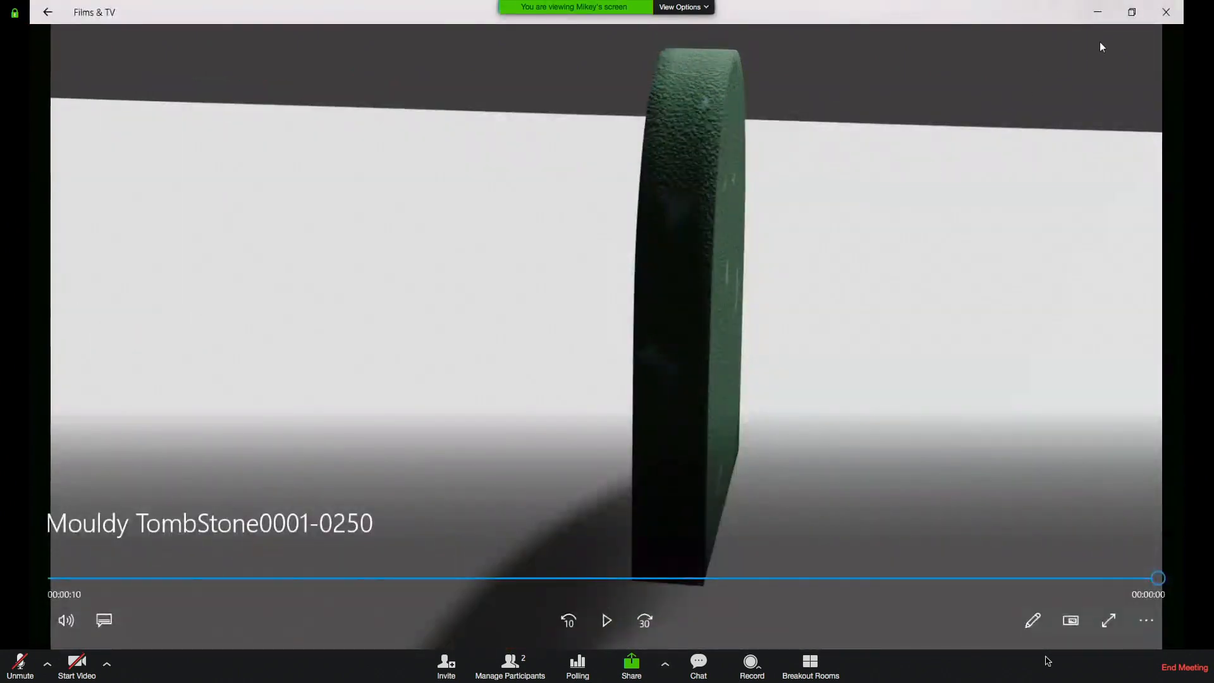
click(1166, 13)
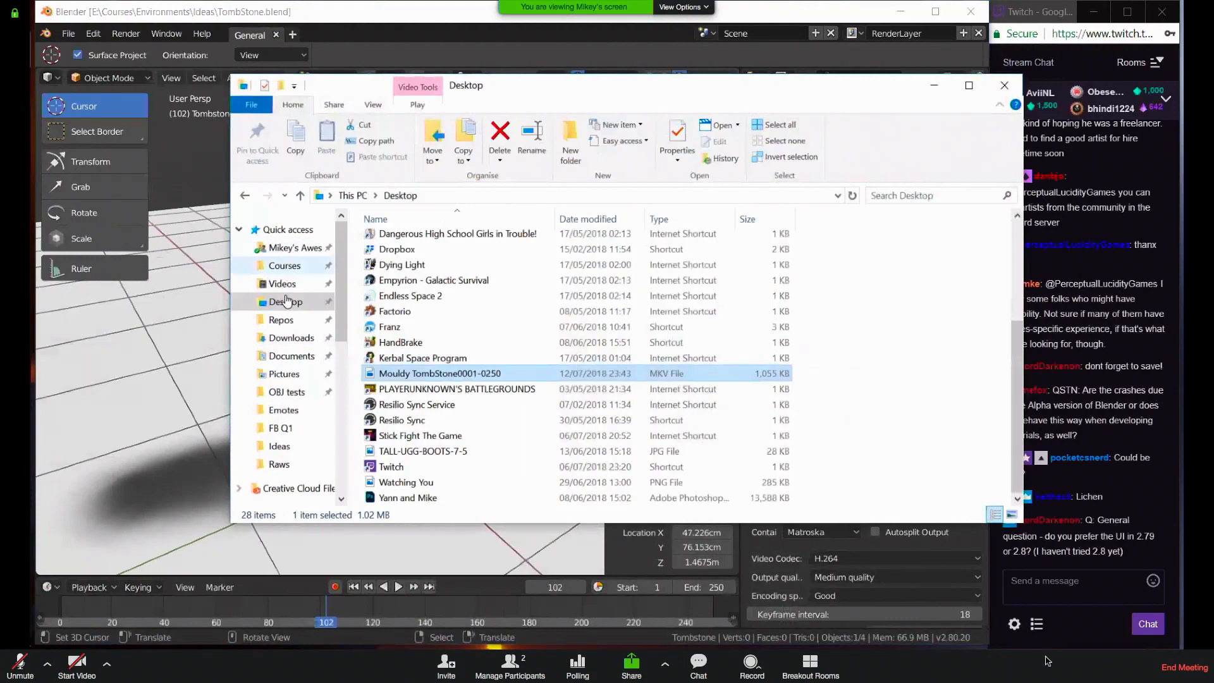
Find and play boat0001-0100 in E:\Courses\Environments\Ideas, and return to the tombstone scene in Blender
click(309, 357)
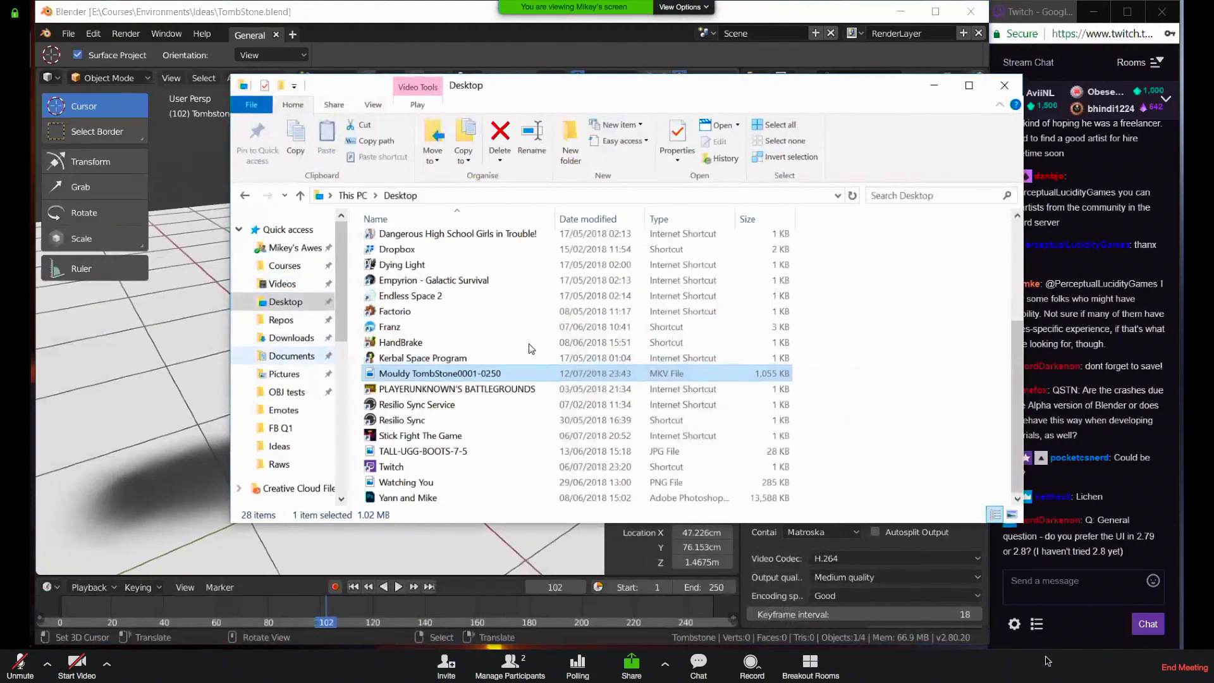
scroll(531, 358, up, 5)
scroll(309, 431, down, 6)
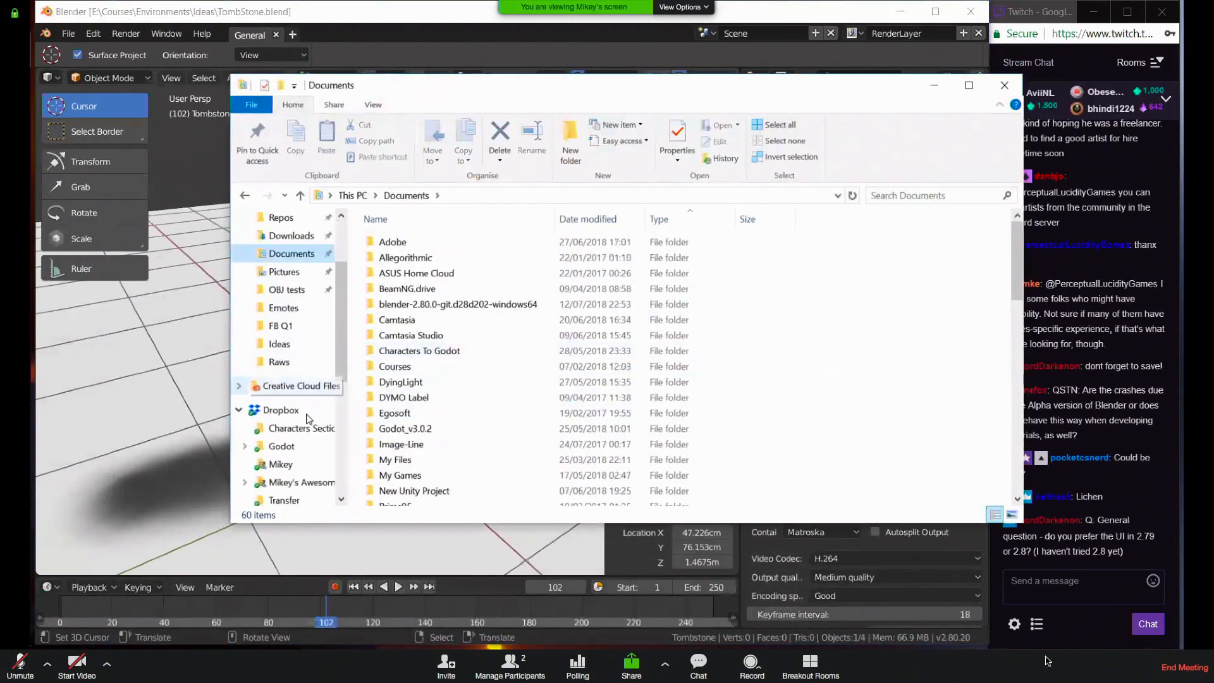
click(297, 500)
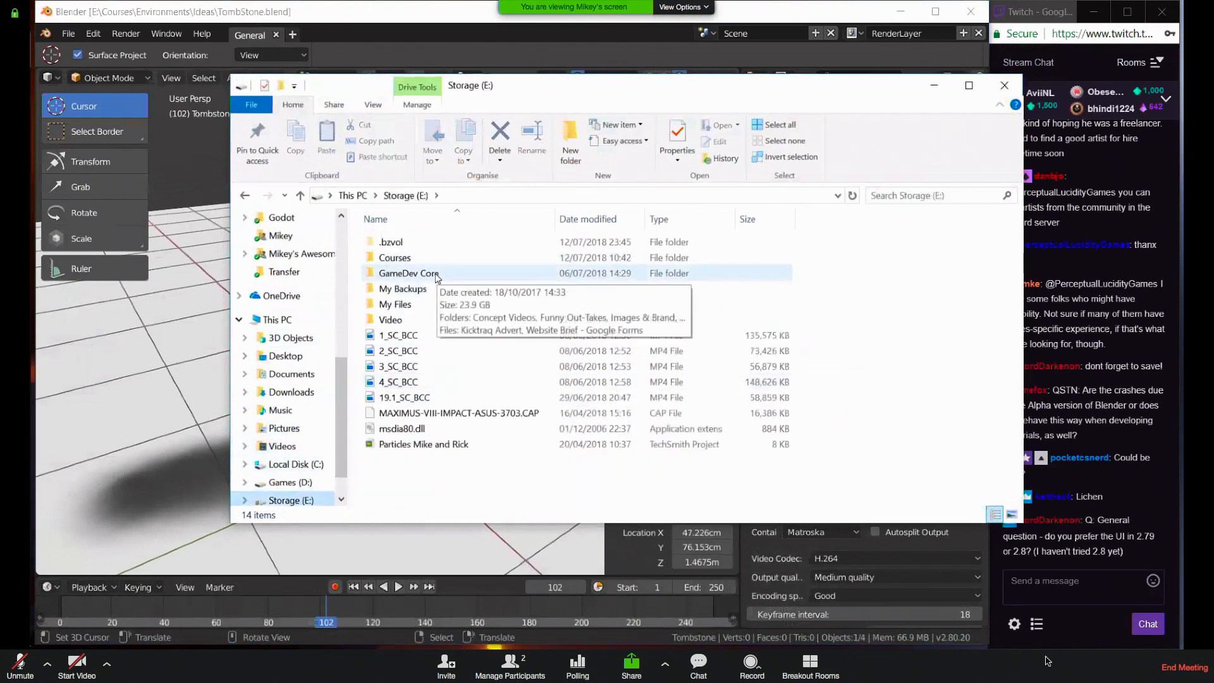
double_click(405, 258)
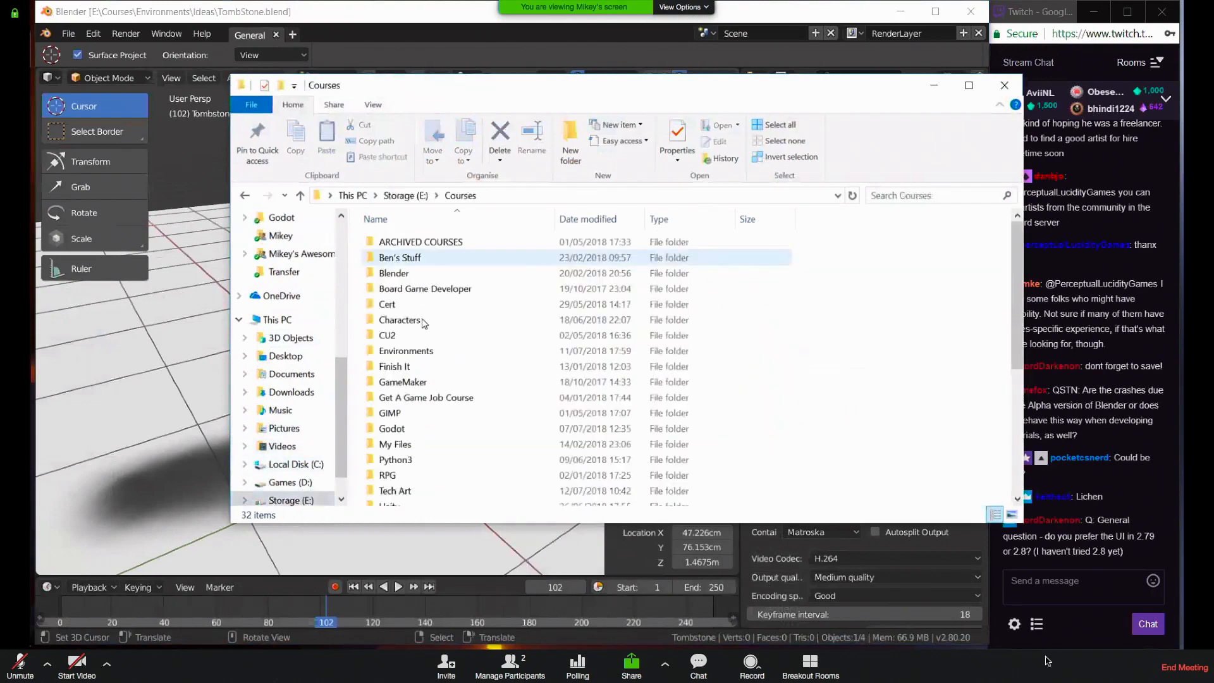
double_click(422, 351)
double_click(474, 273)
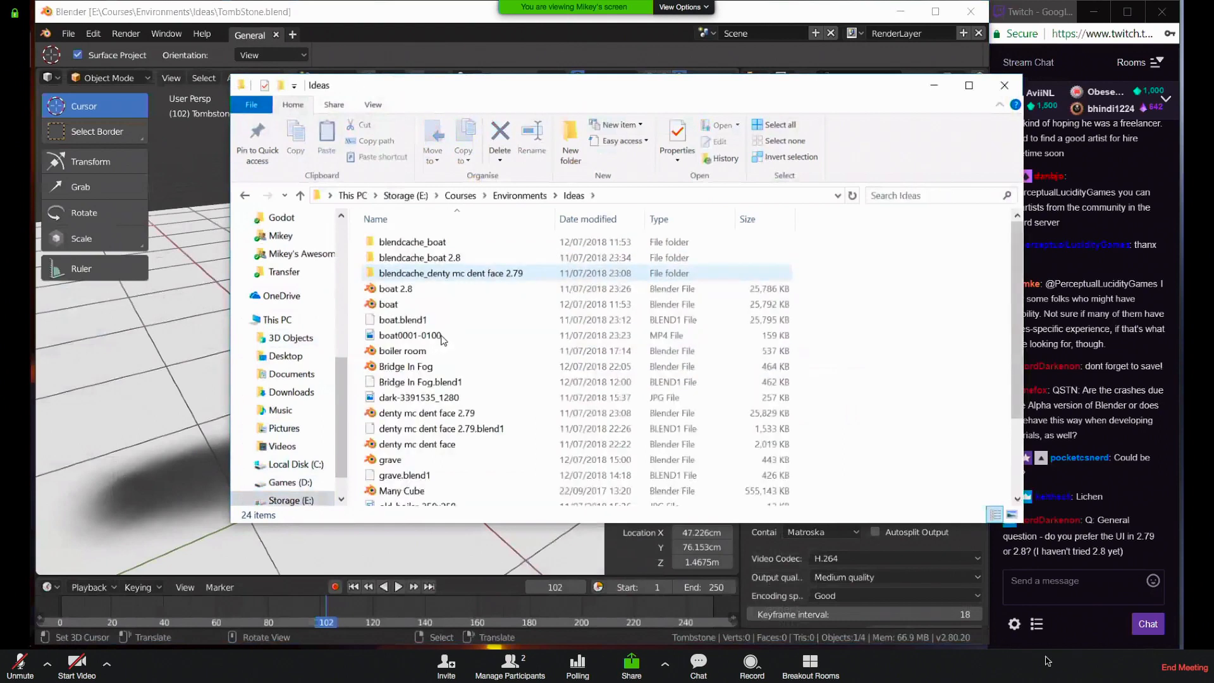
click(440, 335)
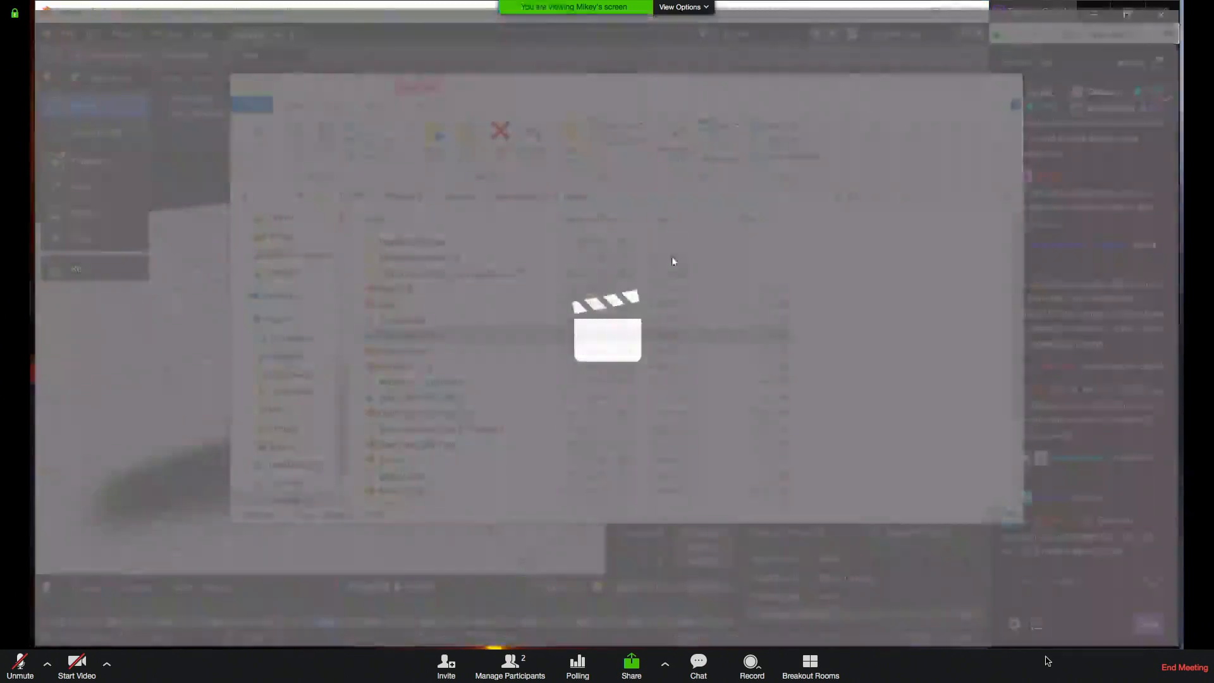
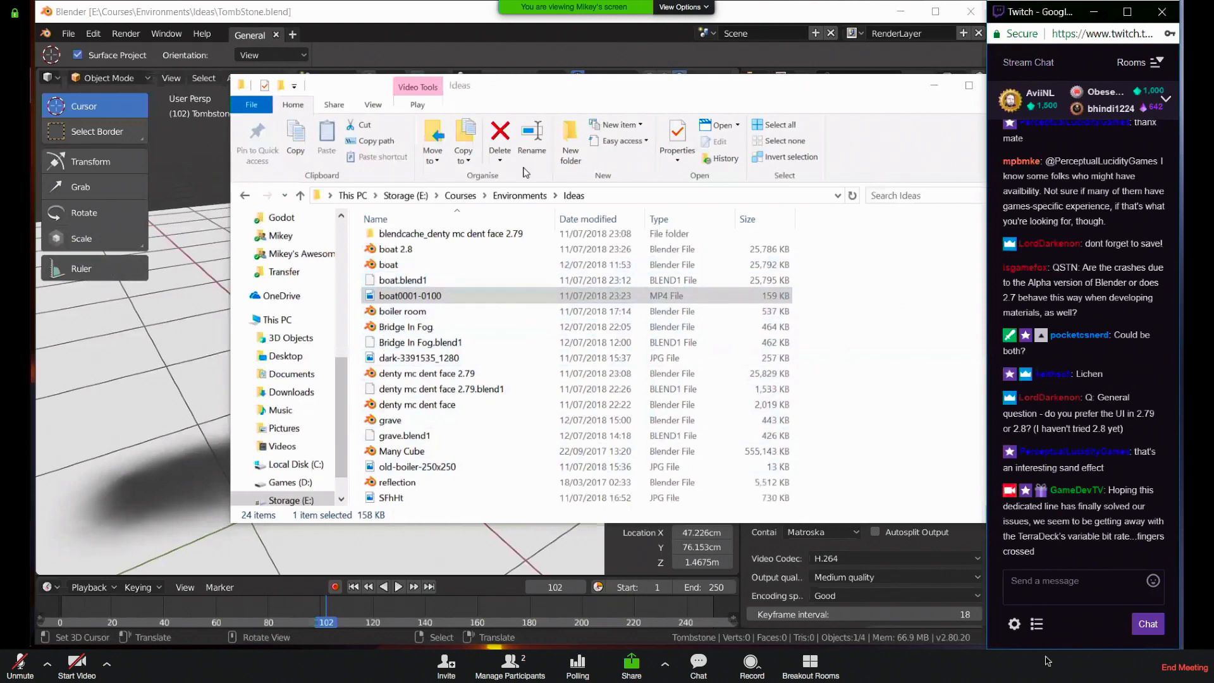
key(alt+Tab)
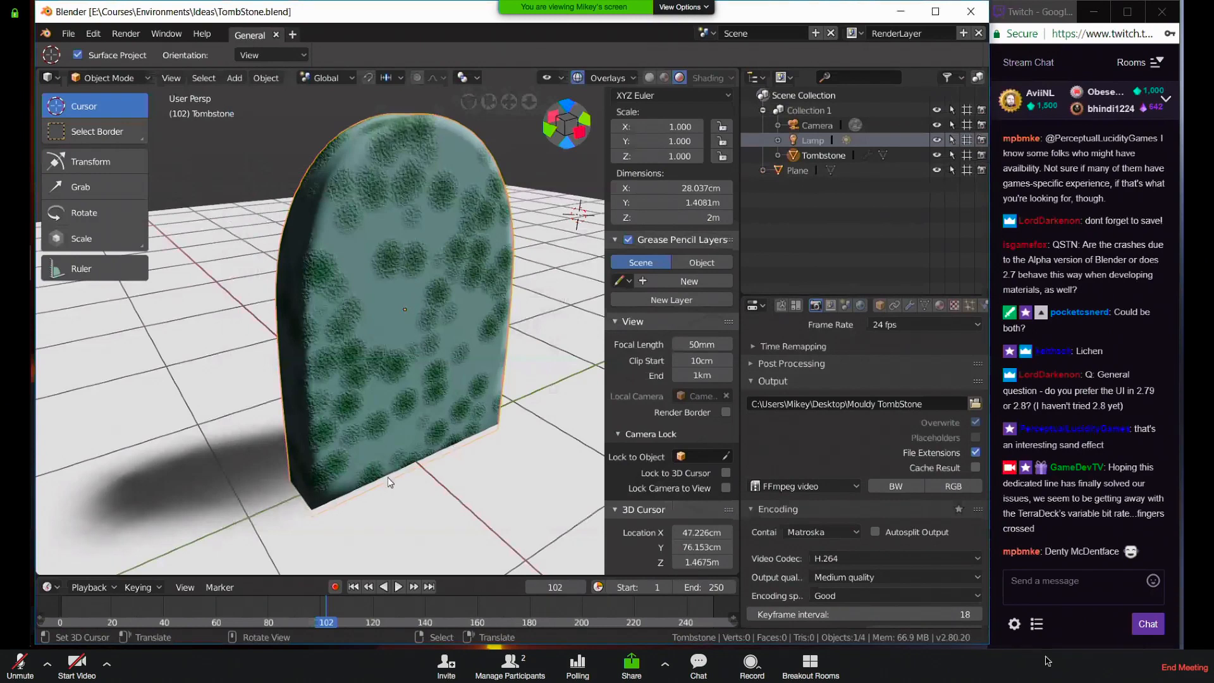
Play the video boat0001-0100 from the Ideas folder again, and close the player
key(alt+Tab)
key(Tab)
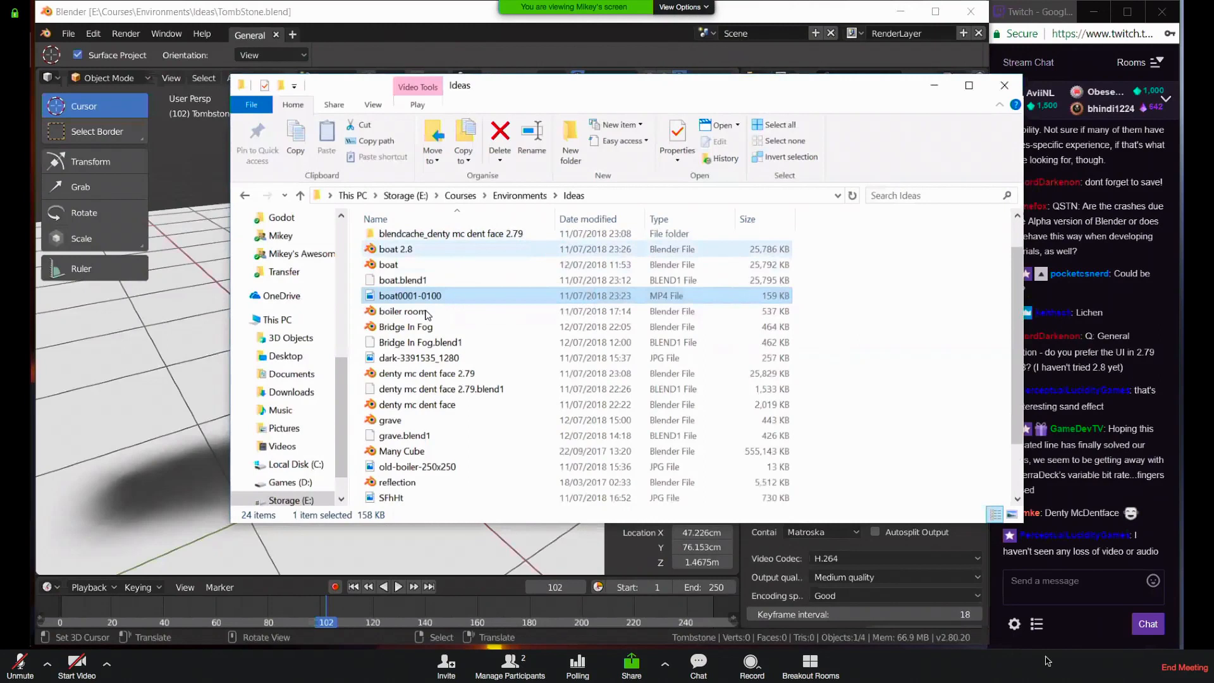
double_click(439, 295)
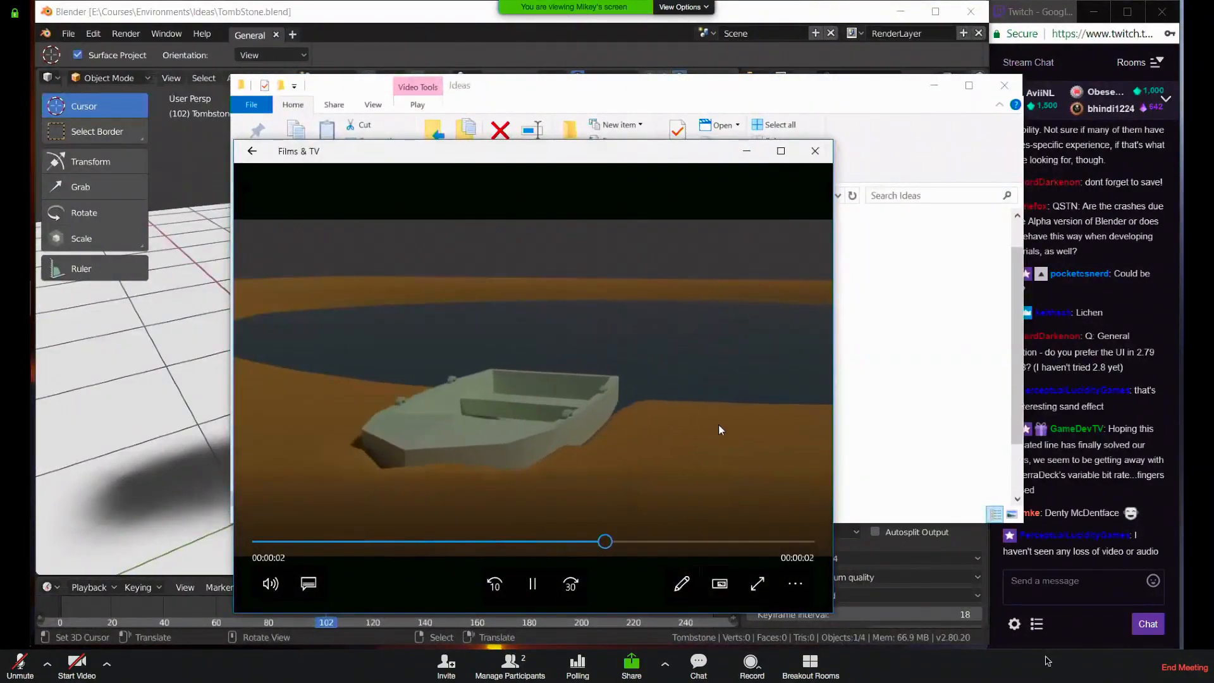
click(815, 151)
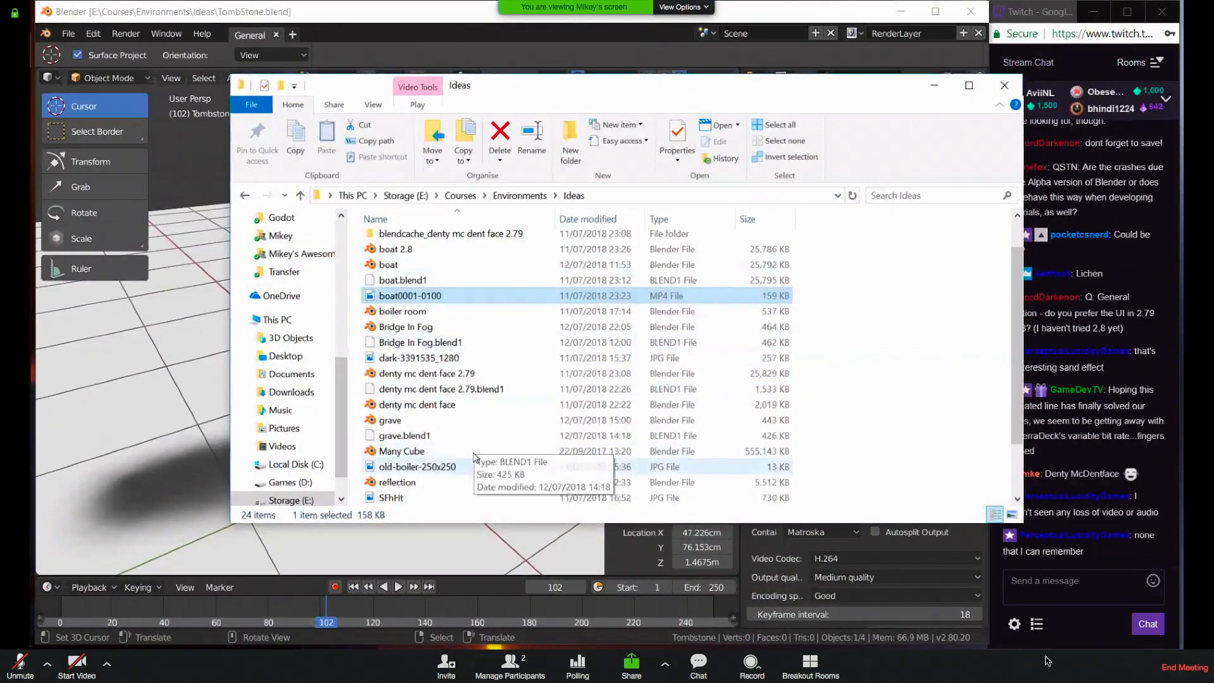
scroll(437, 490, down, 1)
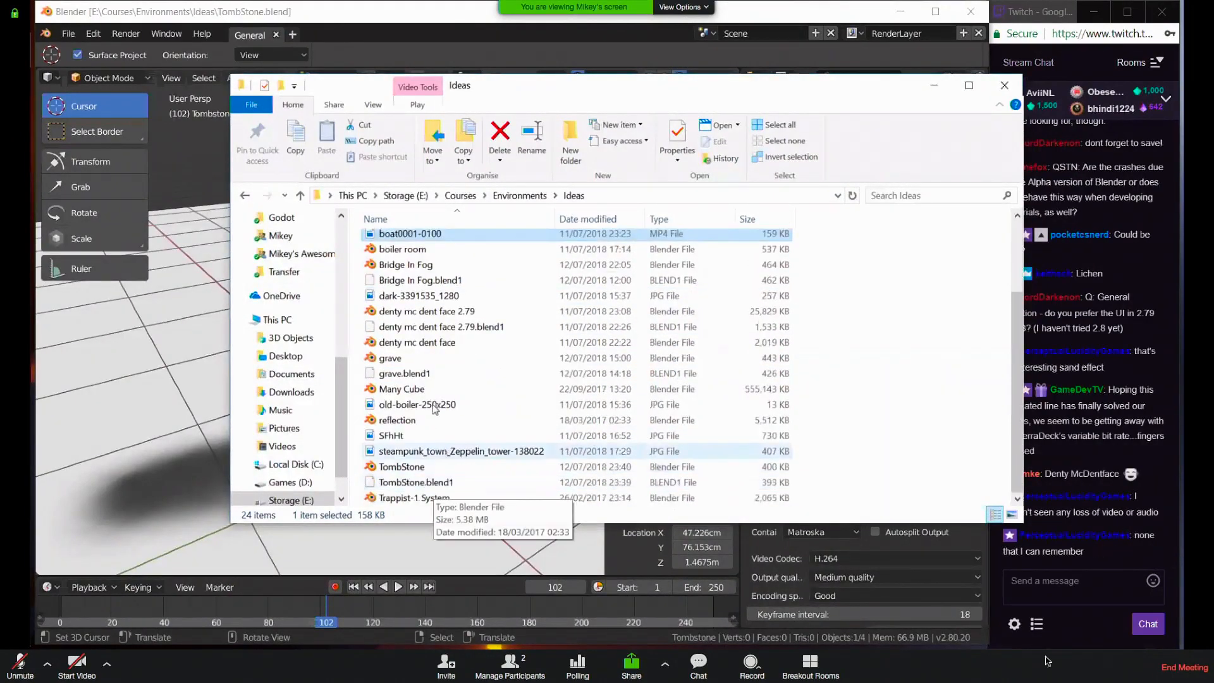
double_click(424, 358)
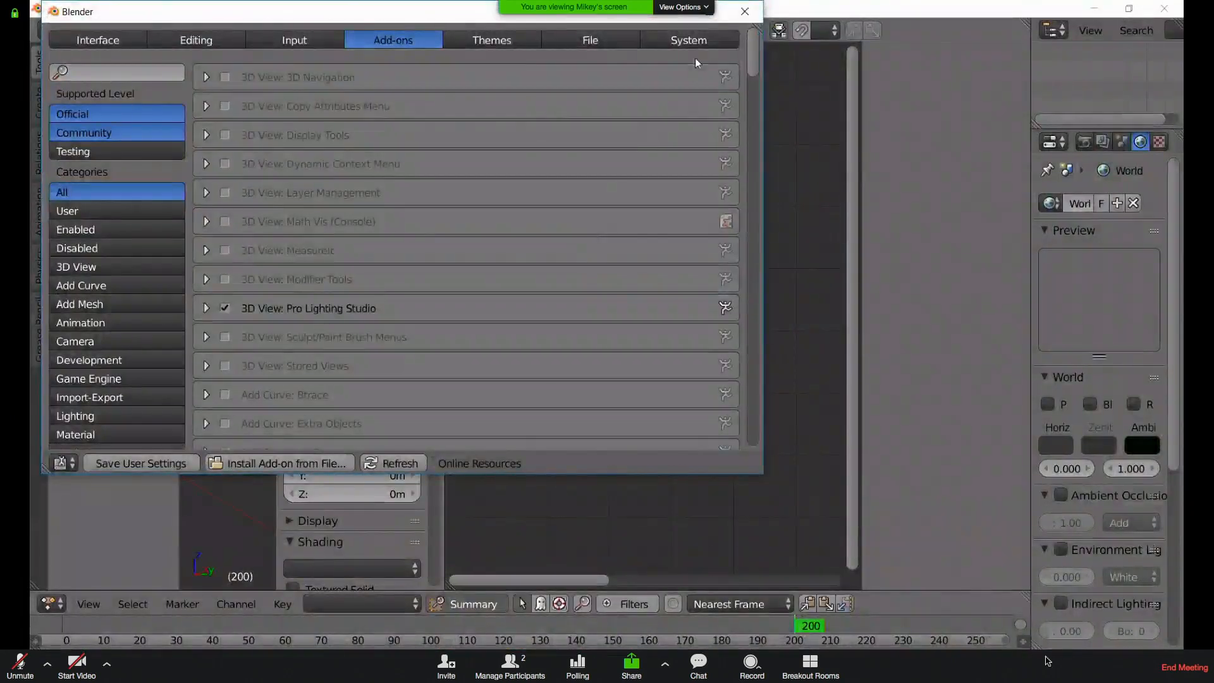
click(745, 11)
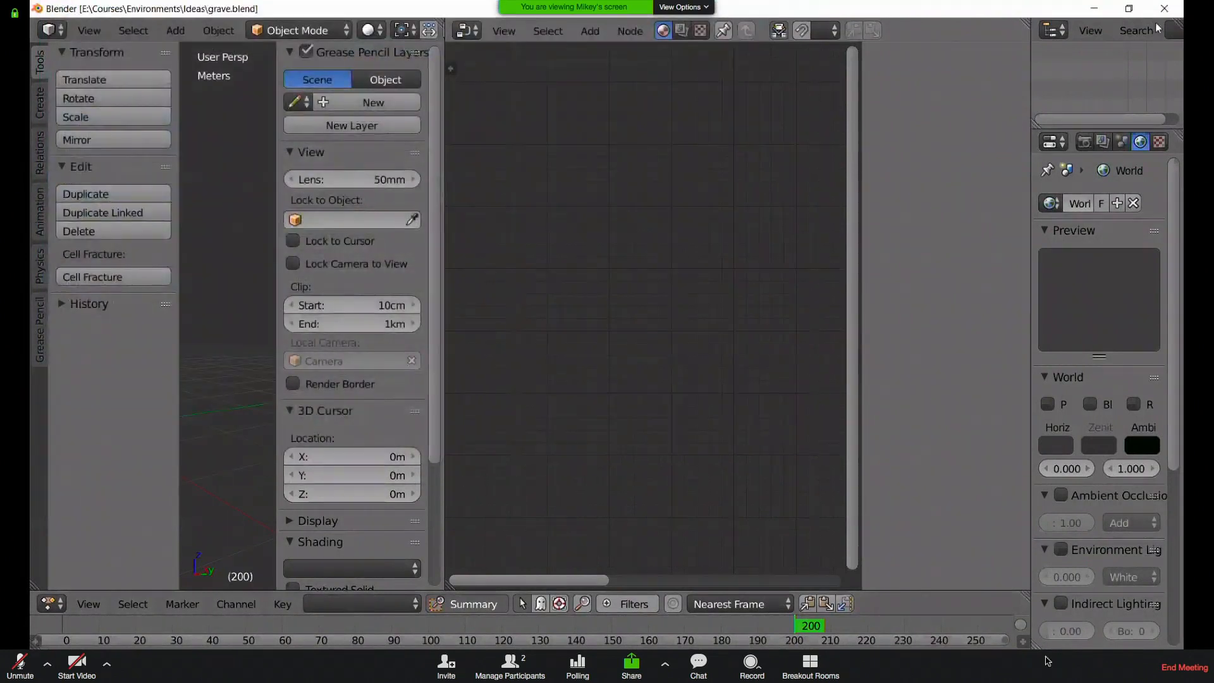
click(1164, 8)
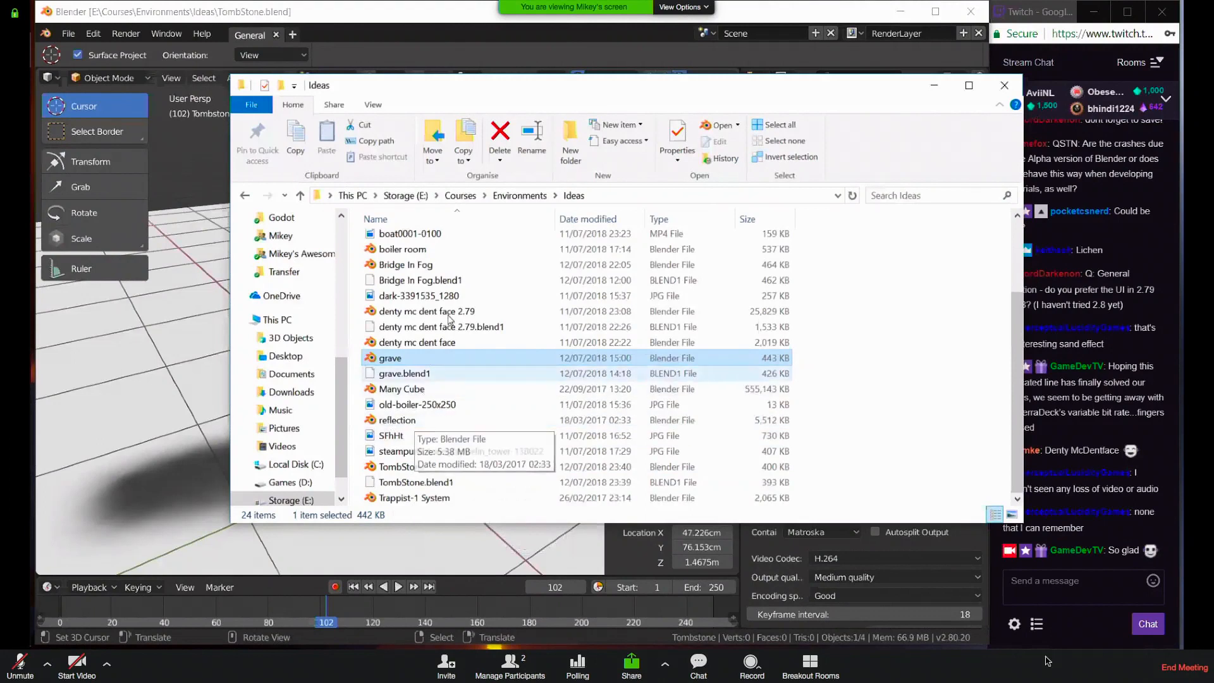
Open Bridge In Fog from the Ideas folder, and show the foggy bridge wallpaper on the desktop
scroll(436, 370, up, 3)
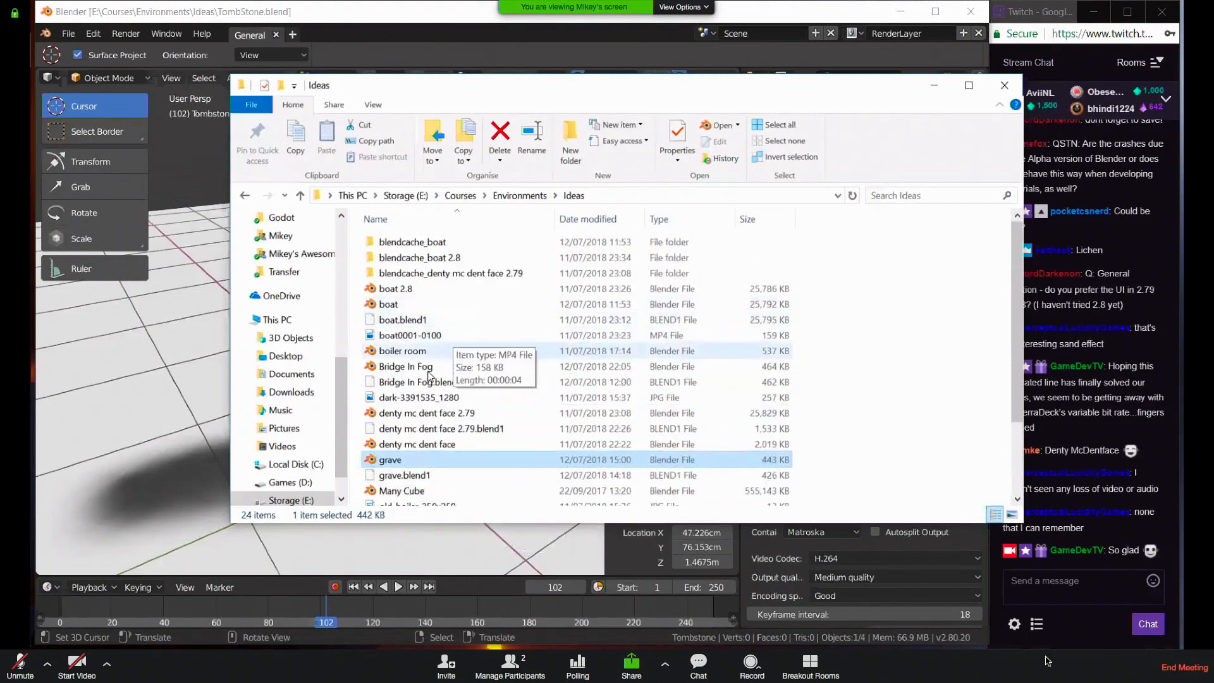
double_click(436, 370)
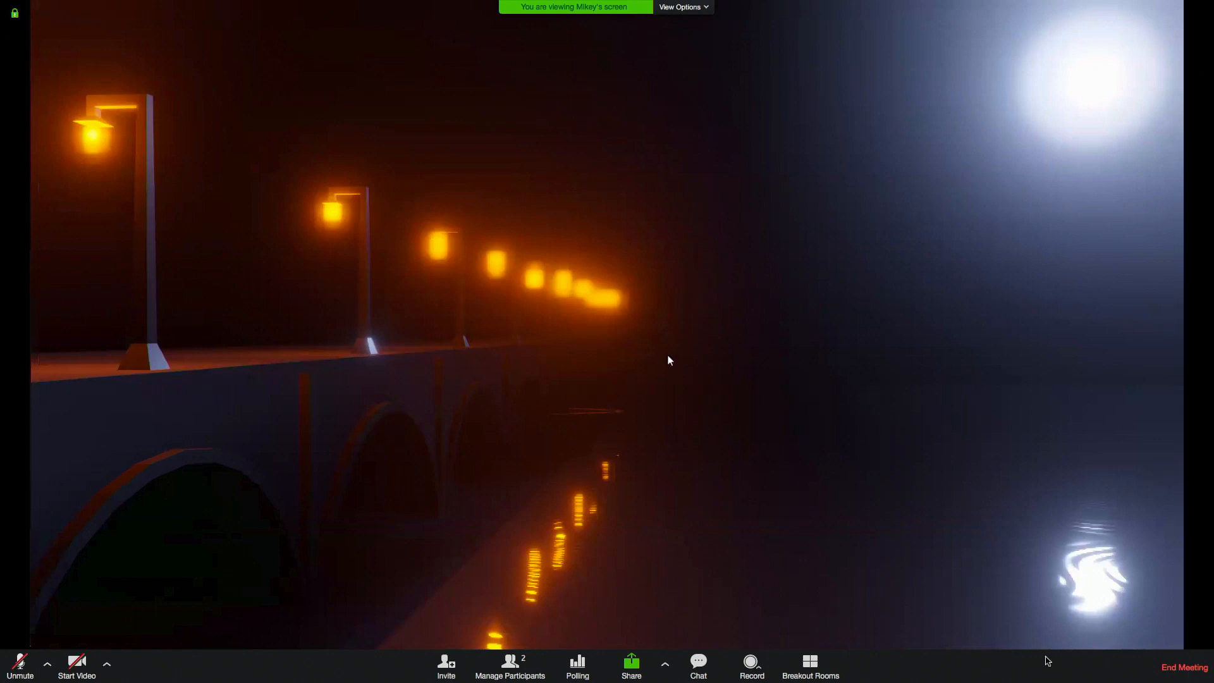
key(alt+Tab)
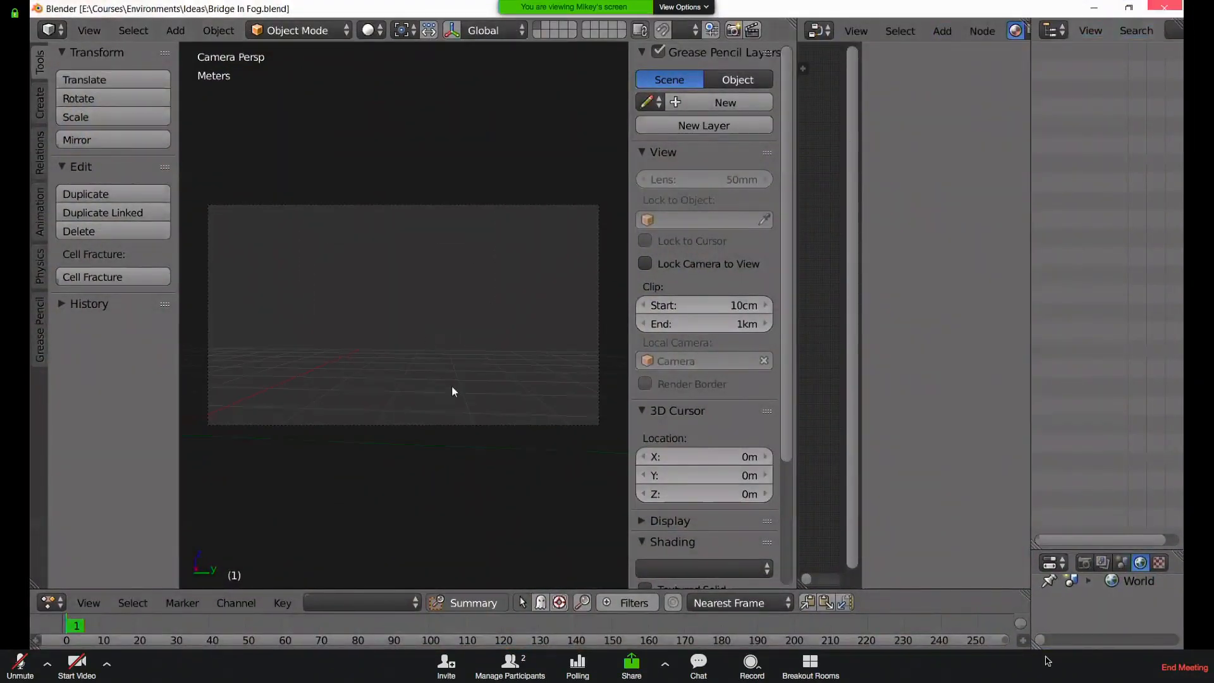
key(super+d)
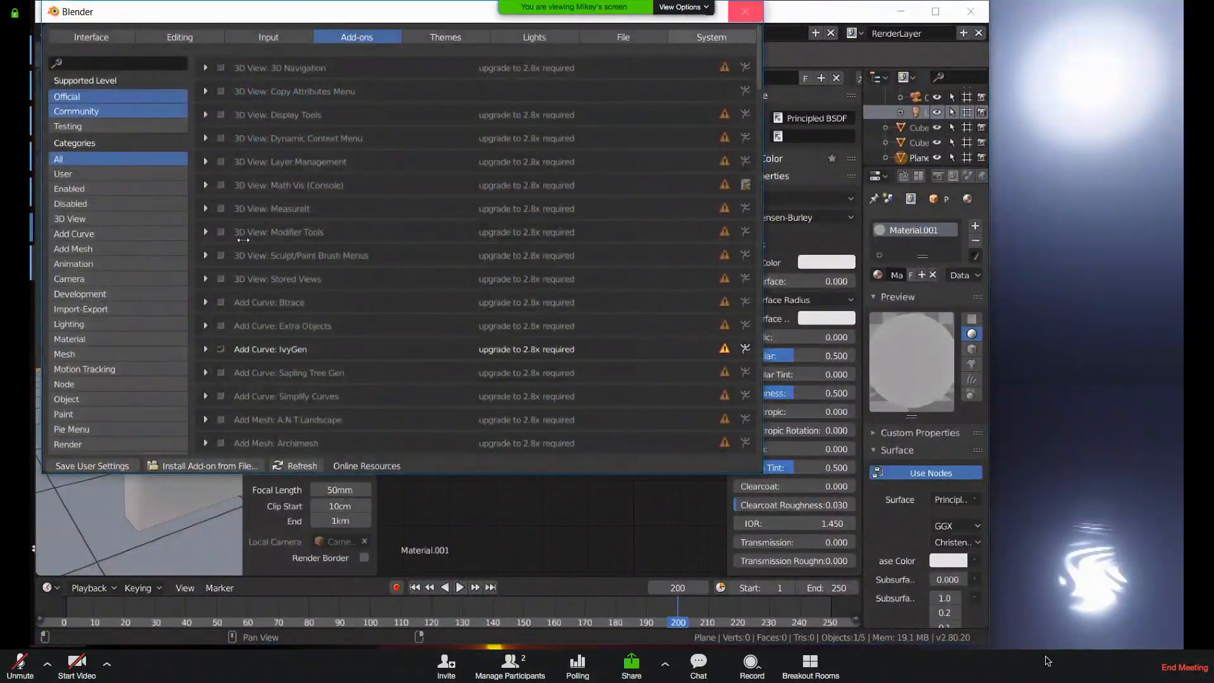
Dismiss the preferences window, preview grave.blend with rendered shading in a wider 3D view, and scrub the timeline to frame 259
click(745, 11)
drag(379, 232, 695, 285)
key(shift+z)
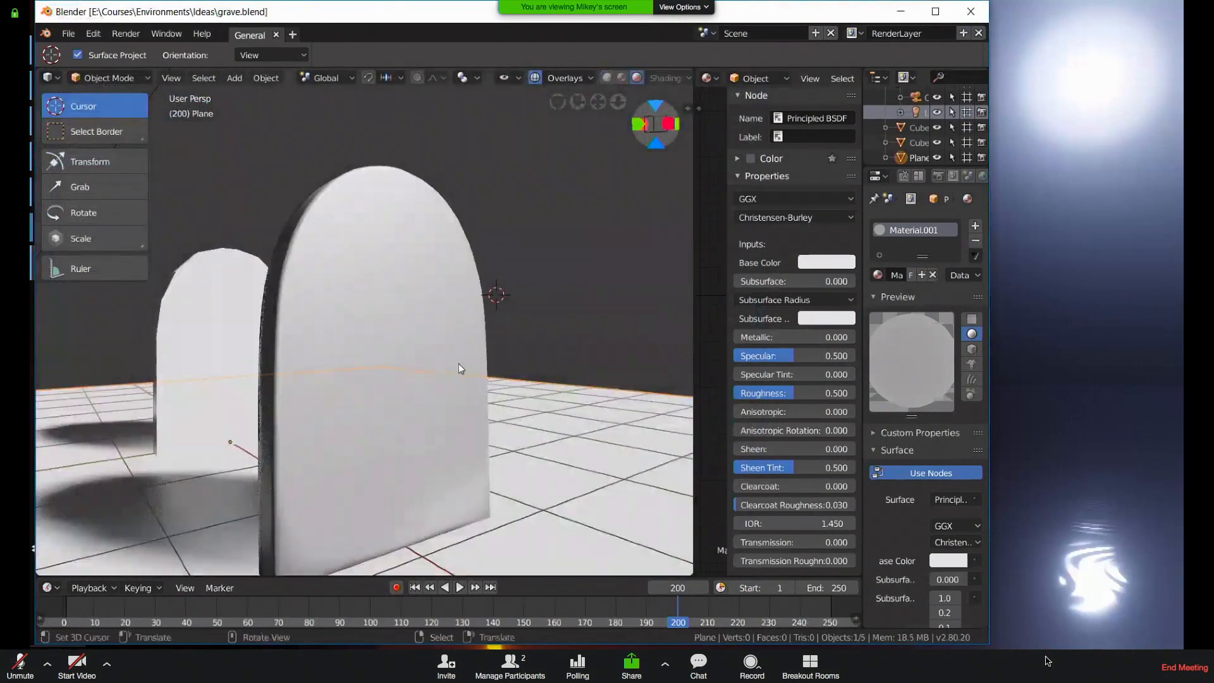
mouse_move(244, 607)
mouse_down()
mouse_move(127, 613)
mouse_move(247, 601)
mouse_move(859, 623)
mouse_up()
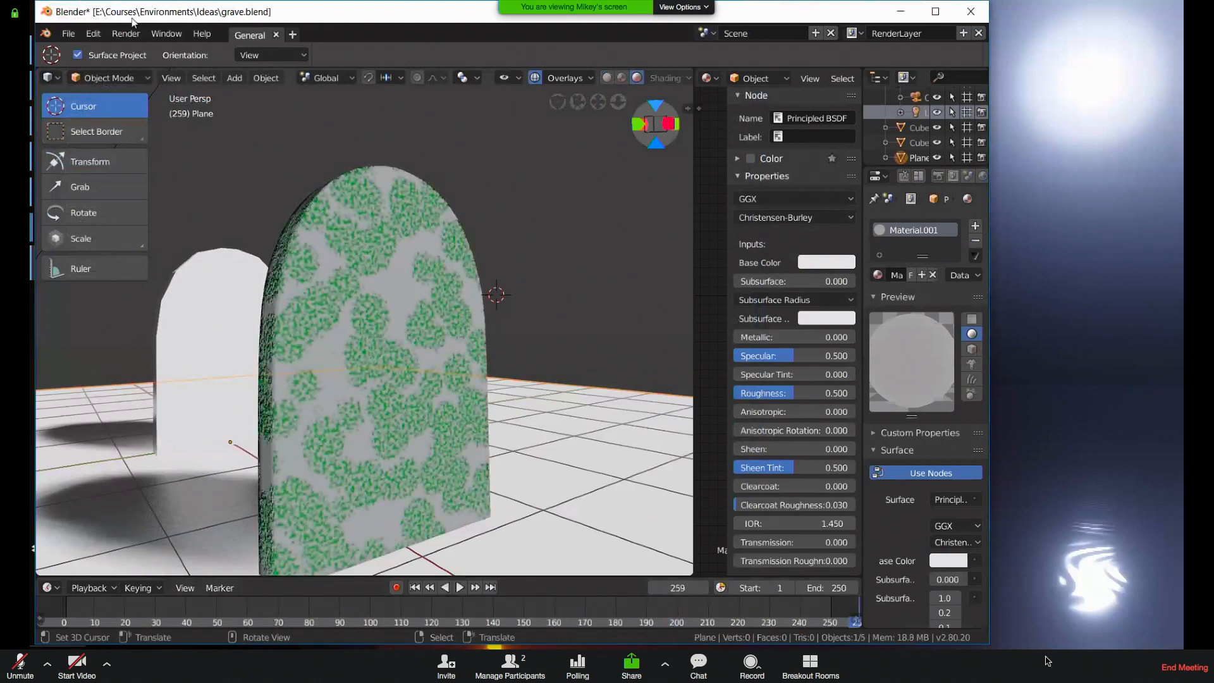
Open the recent file Bridge In Fog.blend in a maximized window with an enlarged 3D view
click(68, 34)
mouse_move(160, 81)
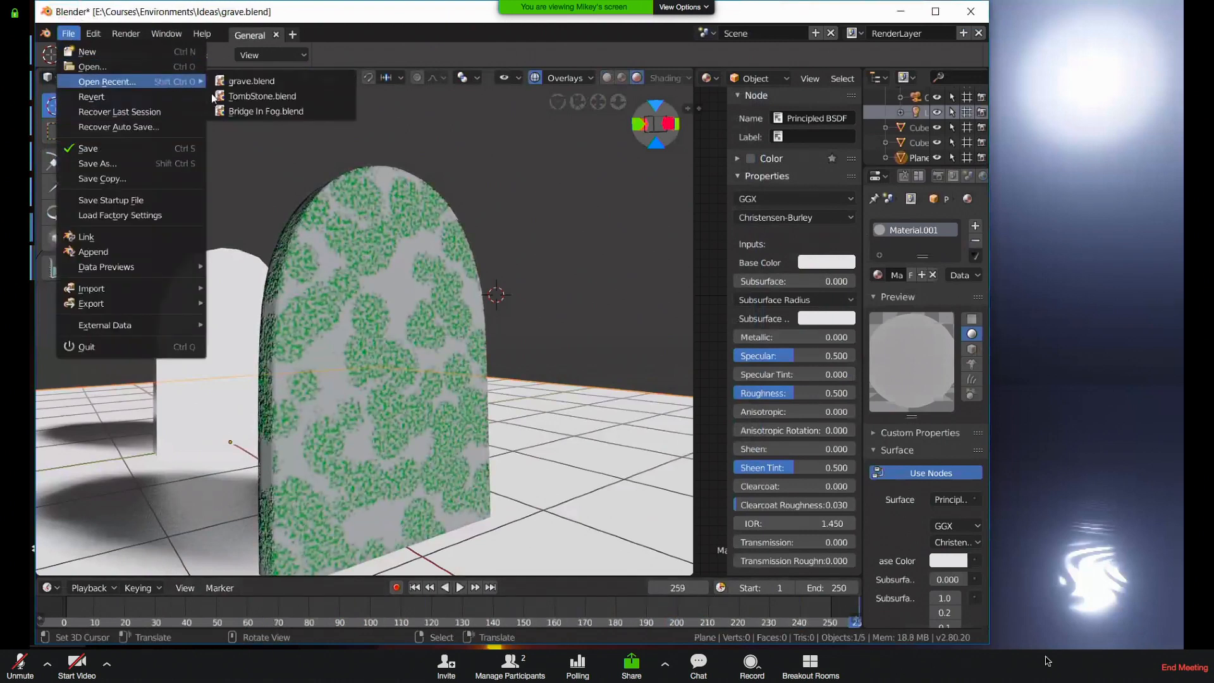
click(286, 115)
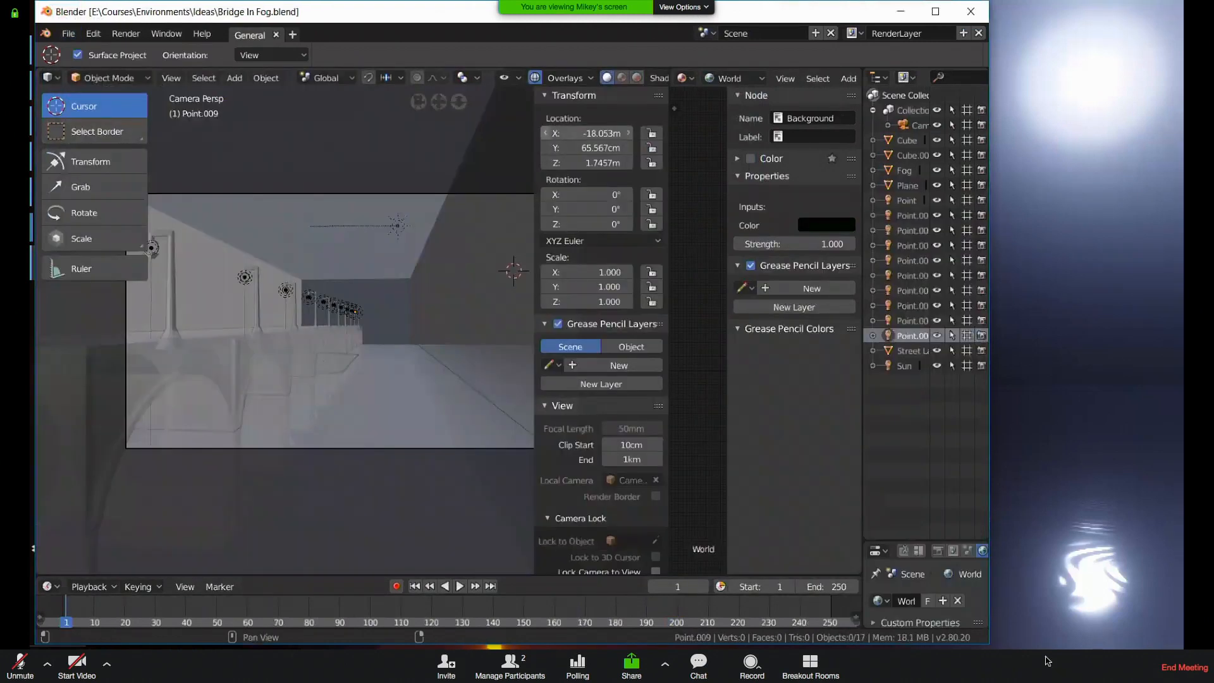
click(936, 11)
drag(795, 66, 927, 79)
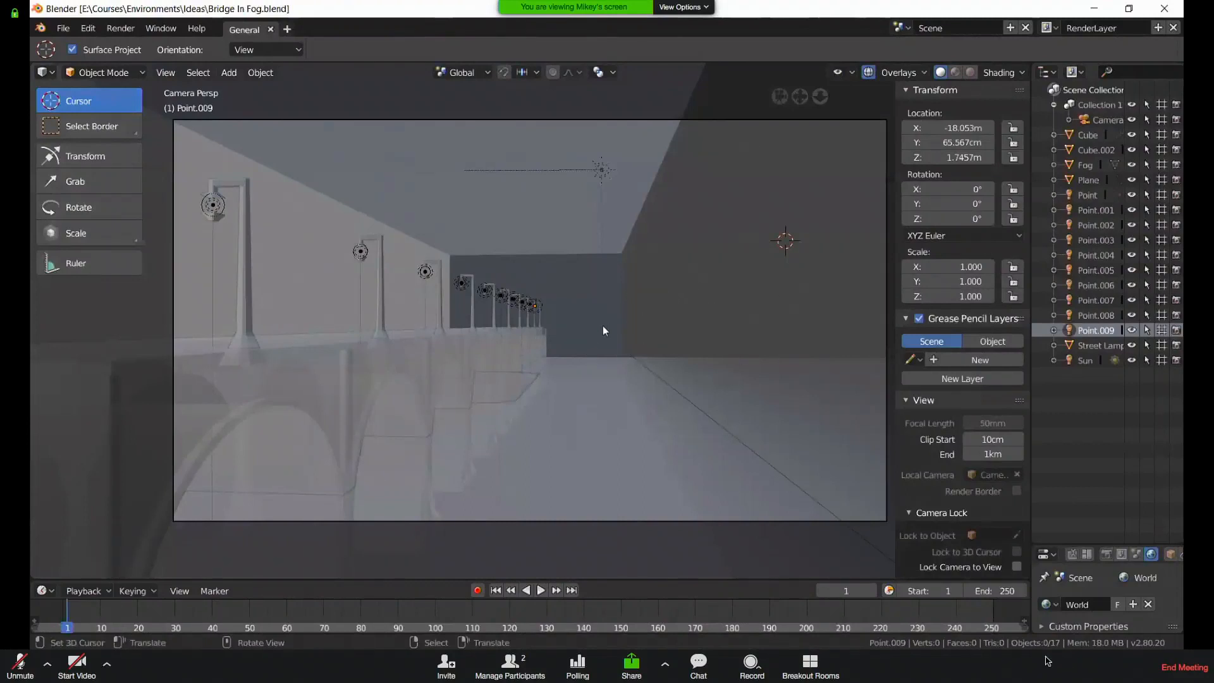
Display the bridge scene with rendered shading, look at it from outside, and return to the camera view
key(shift+z)
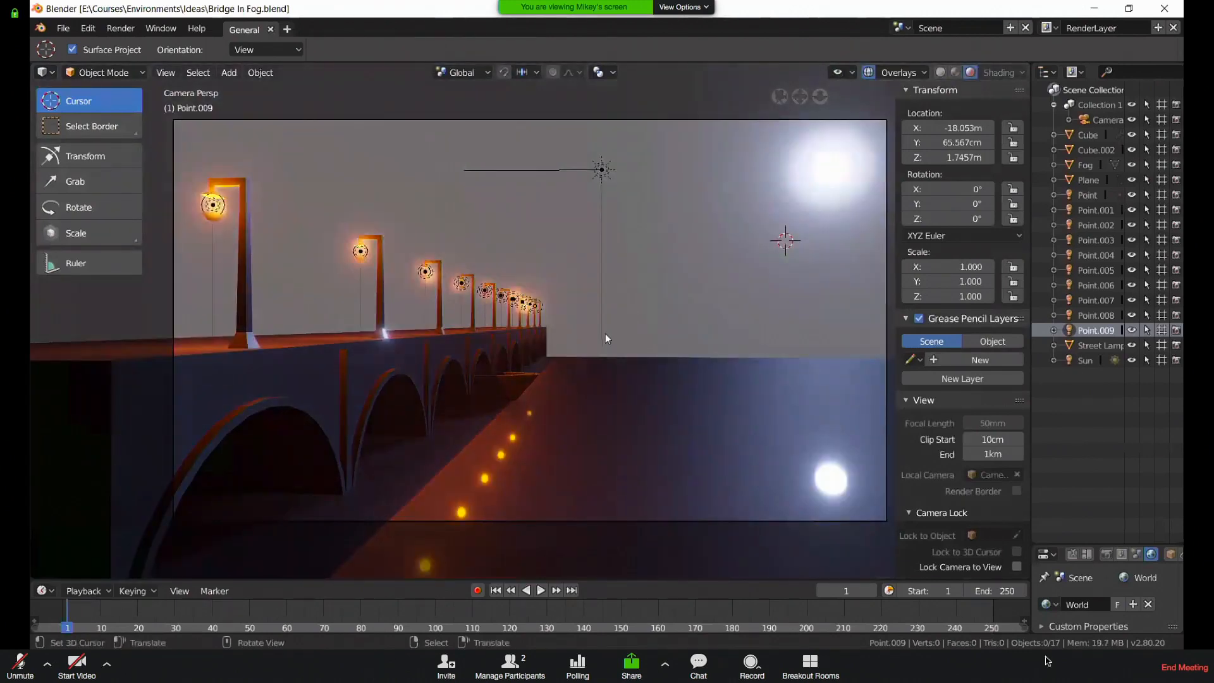
middle_drag(628, 321, 603, 346)
scroll(603, 347, down, 6)
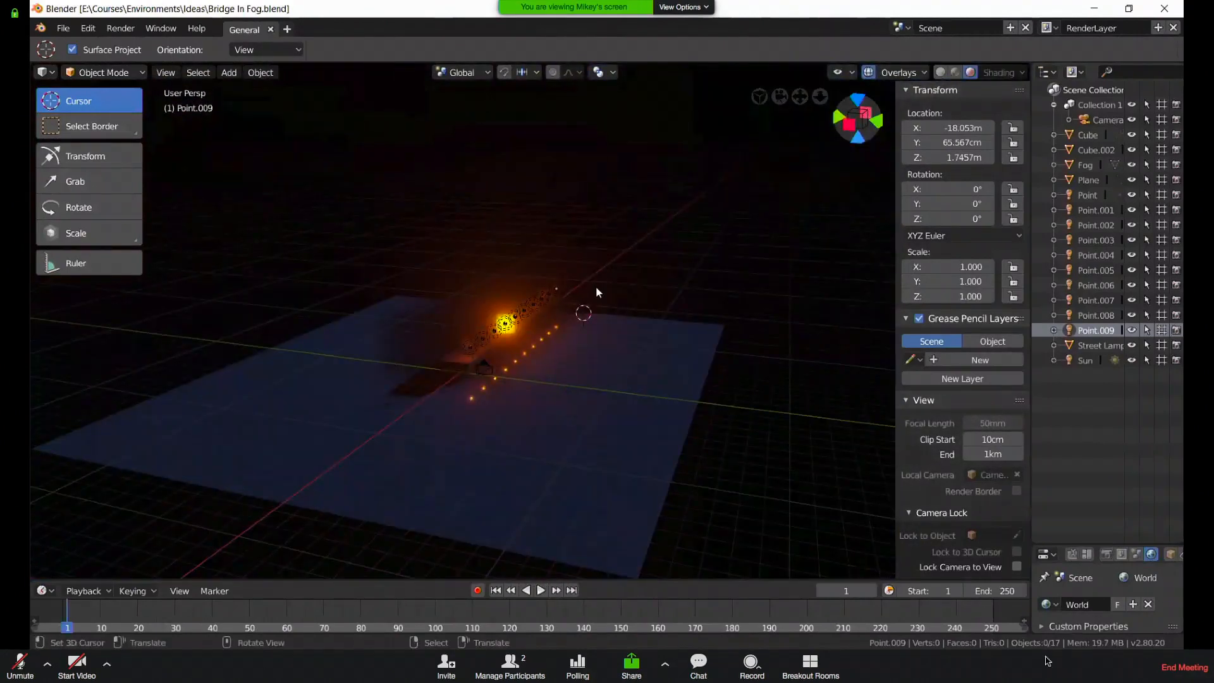
key(KP_0)
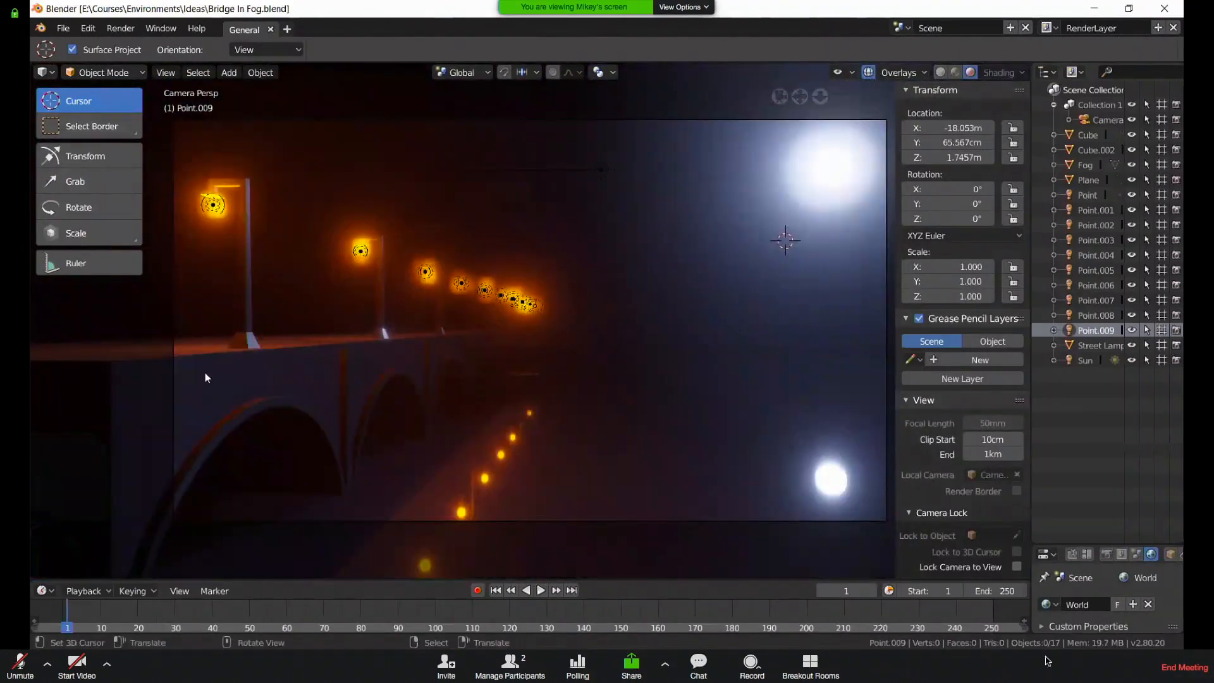
Move the boat Cube.002 along the Y axis to a location of about 2.03 m
right_click(511, 420)
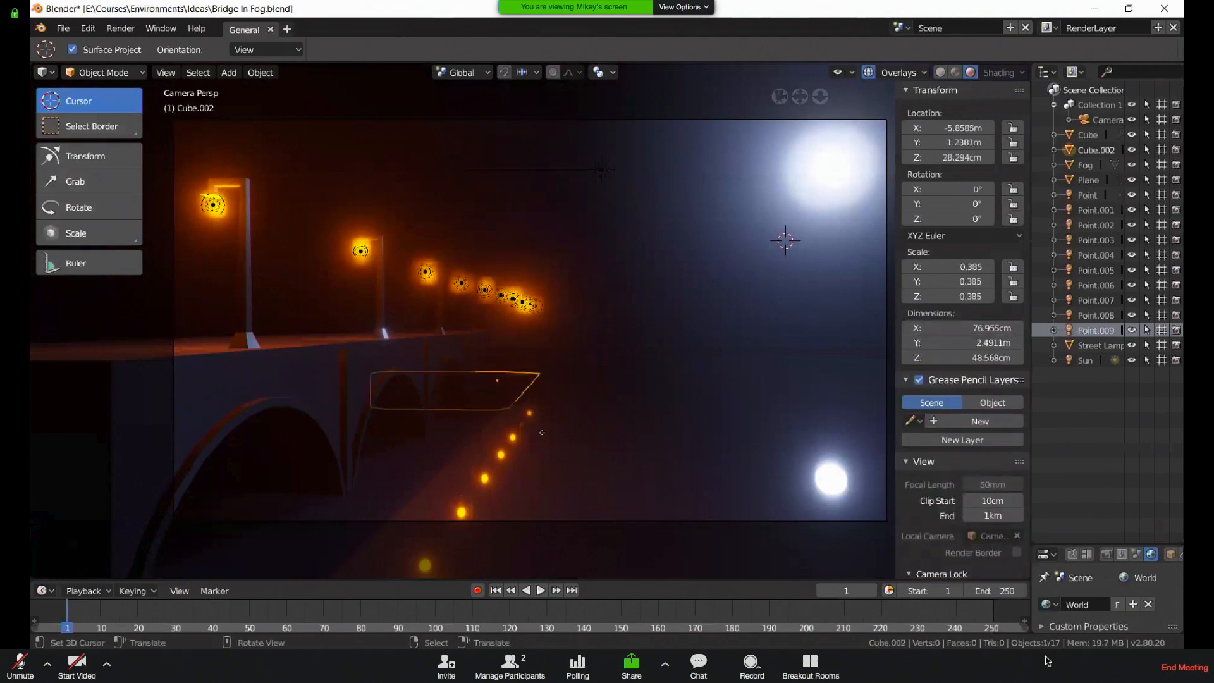
key(g)
key(y)
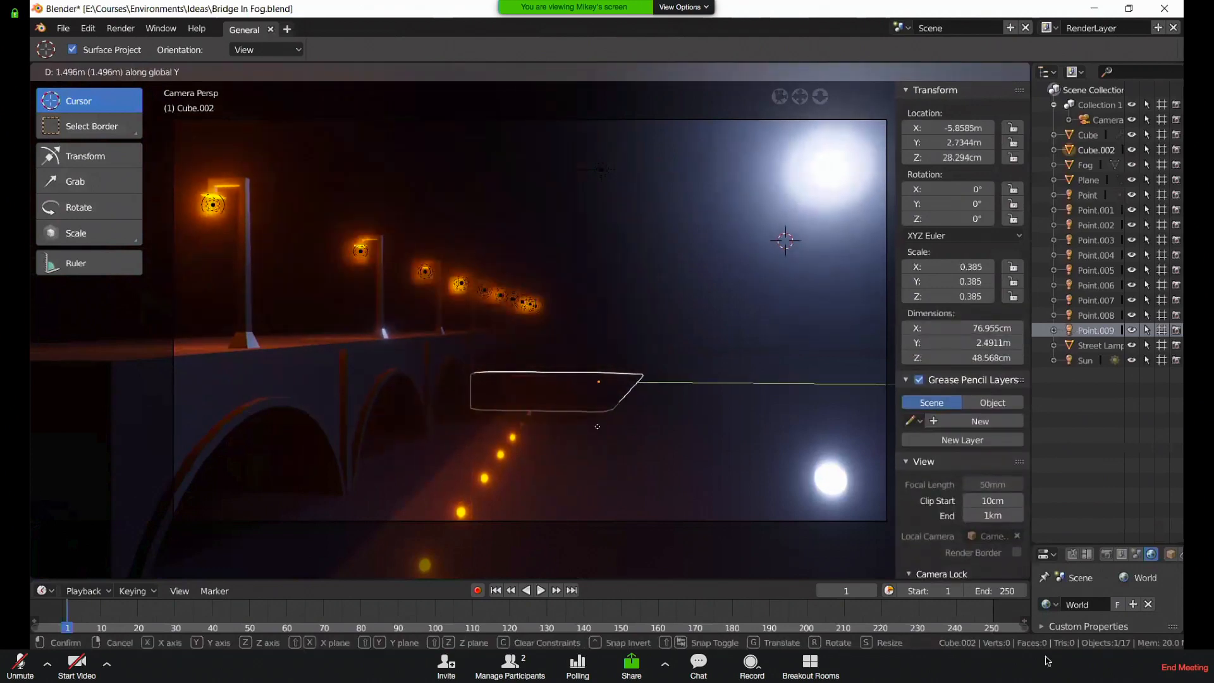
click(645, 483)
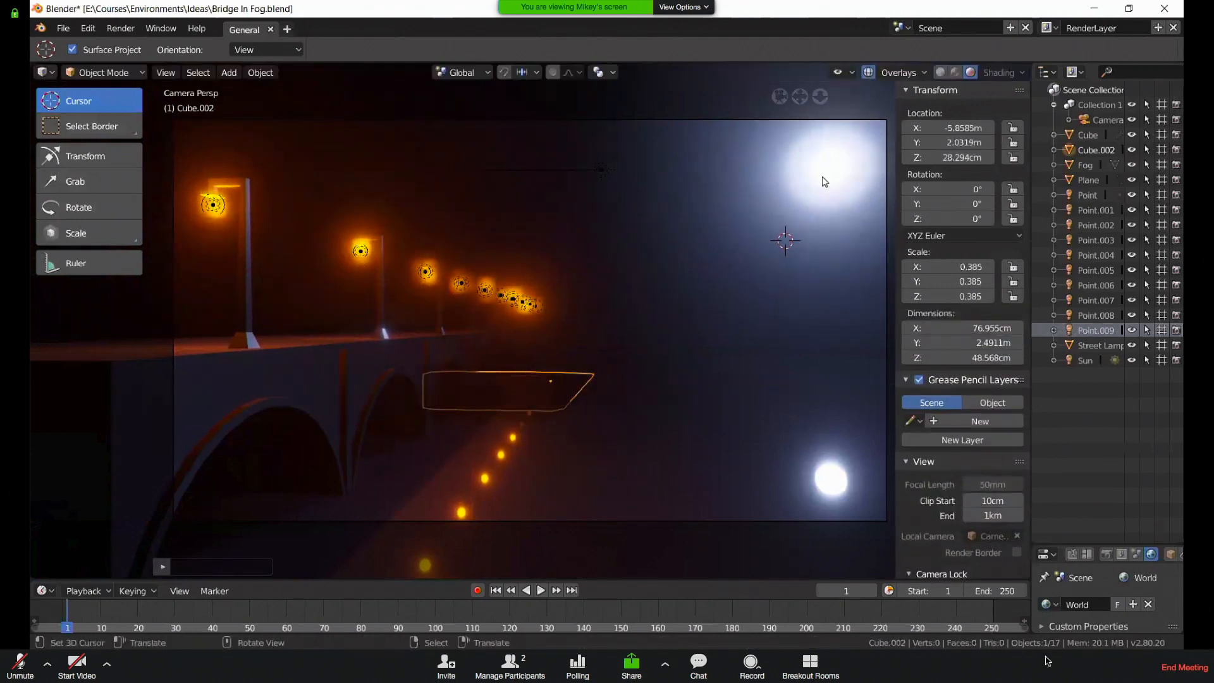
Select the water plane, and show its object material nodes in a wider node editor
click(833, 488)
right_click(802, 494)
drag(1029, 76, 792, 79)
click(785, 72)
click(786, 72)
click(419, 160)
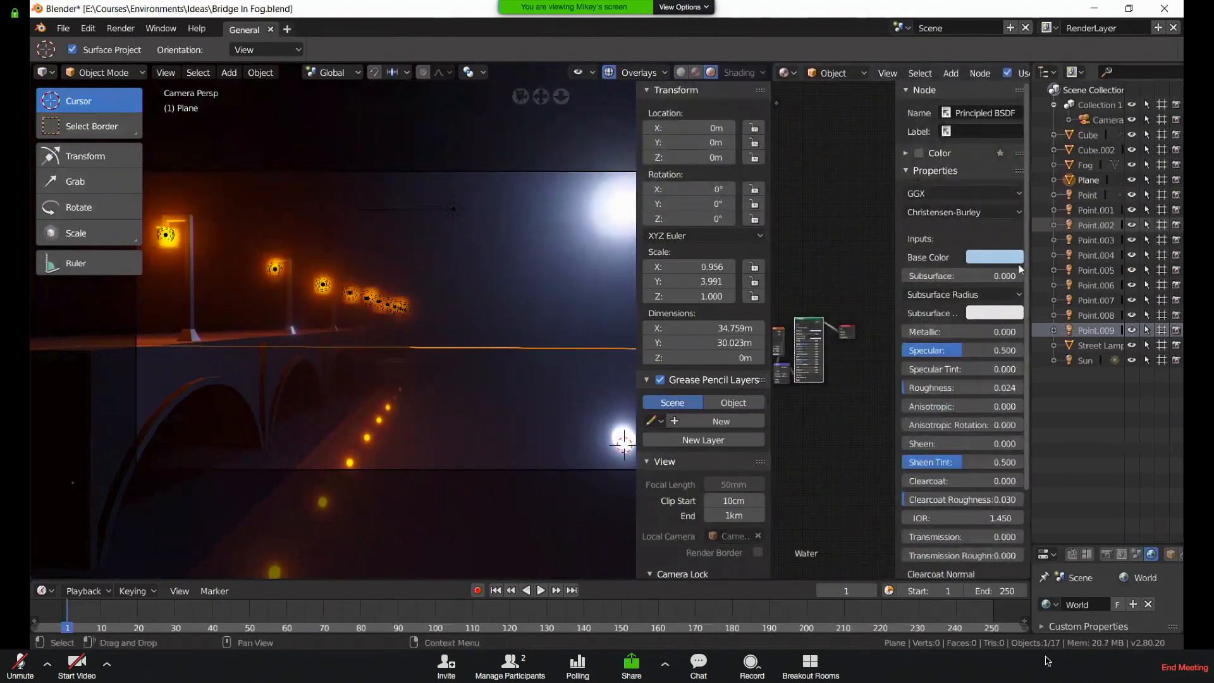
Set the scale of the Wave Texture in the Water material to 1.1
scroll(823, 387, up, 5)
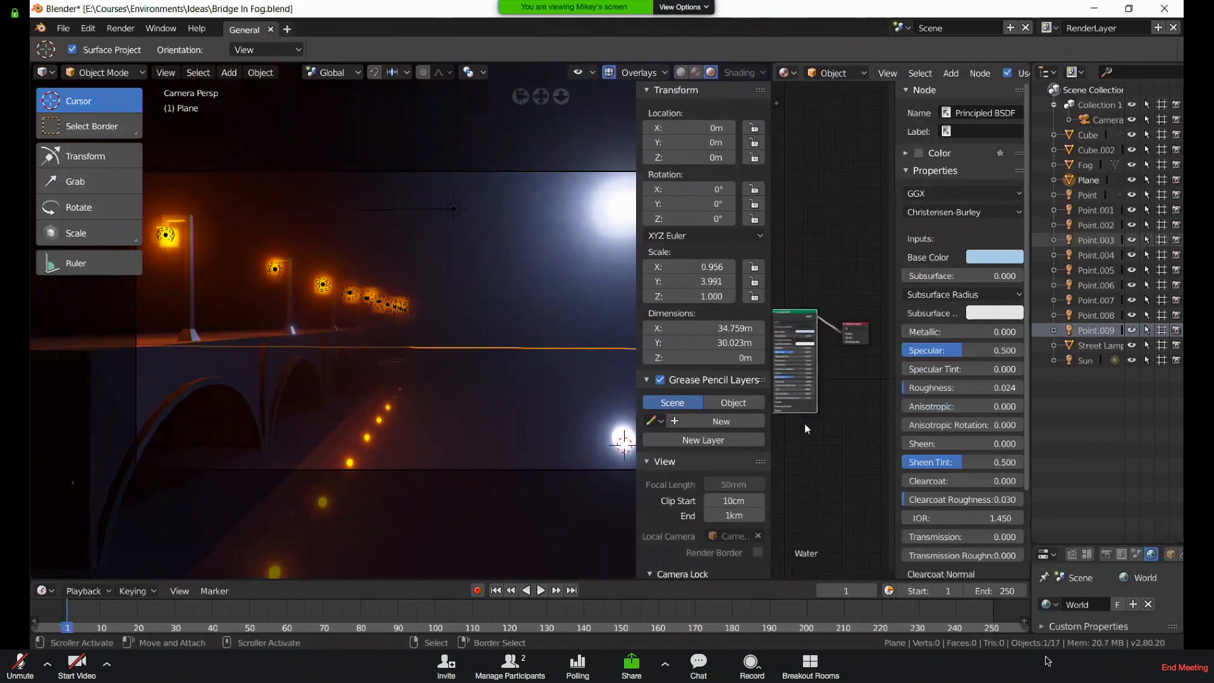
middle_drag(788, 156, 861, 339)
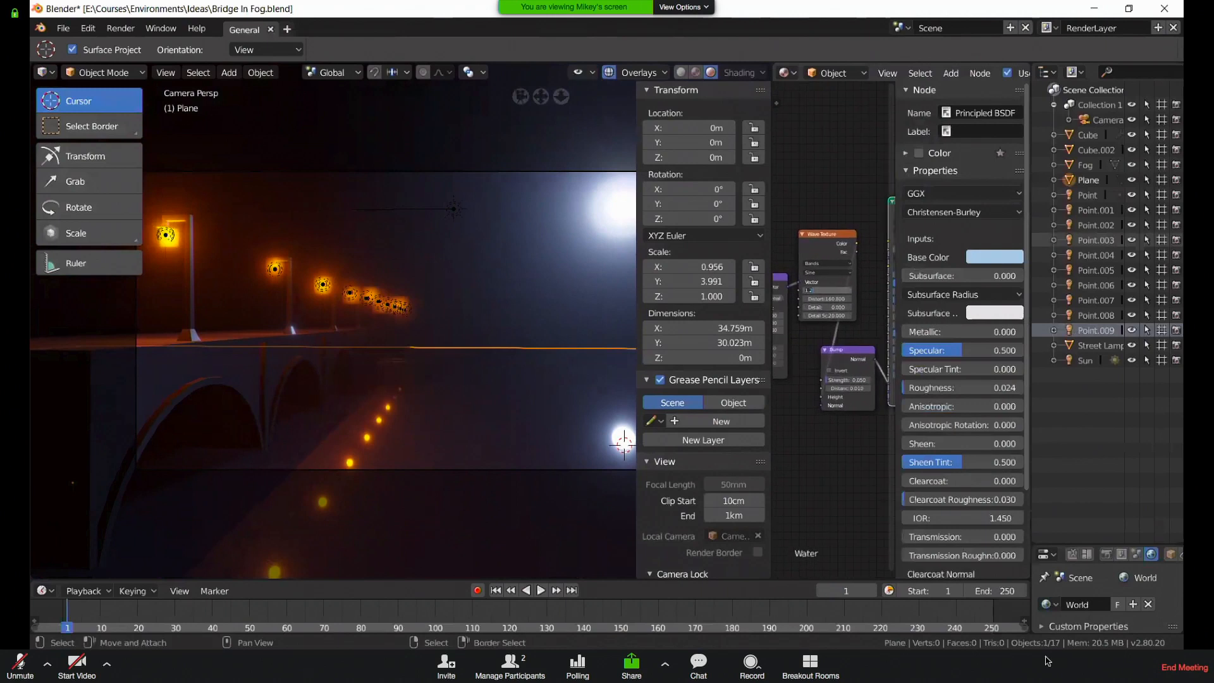
drag(838, 291, 830, 289)
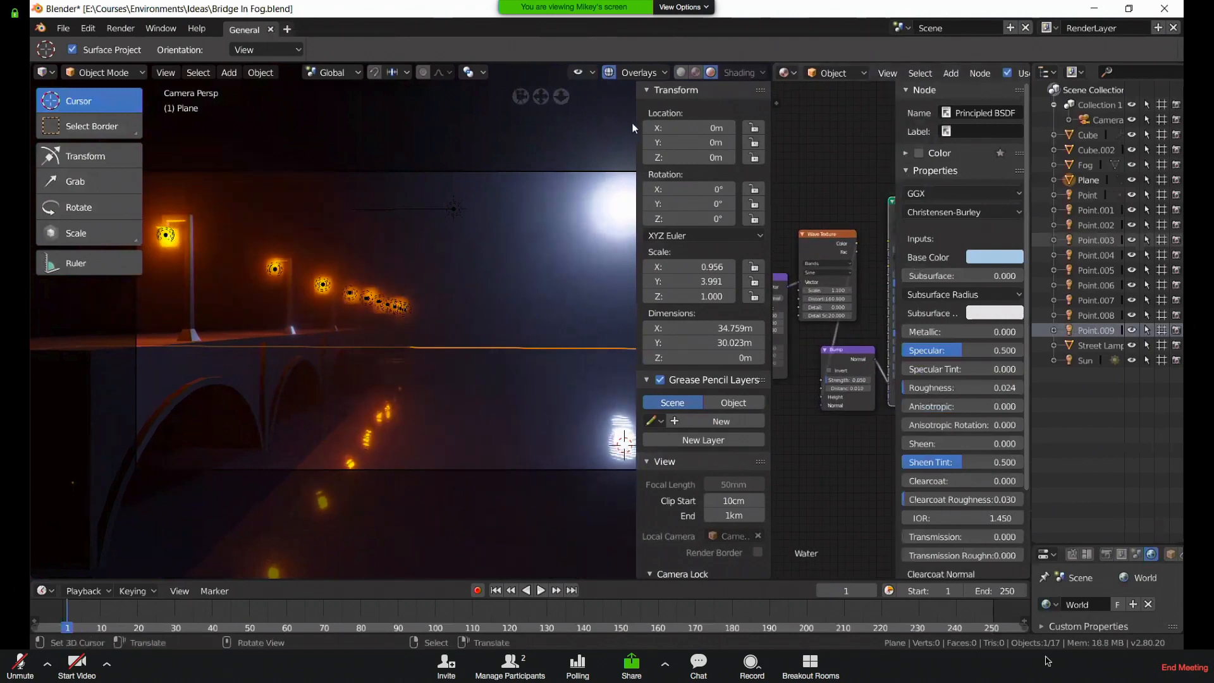
Enlarge the 3D view, inspect the rippled reflections, select the Fog object, and view the scene from outside the camera
drag(771, 64, 890, 276)
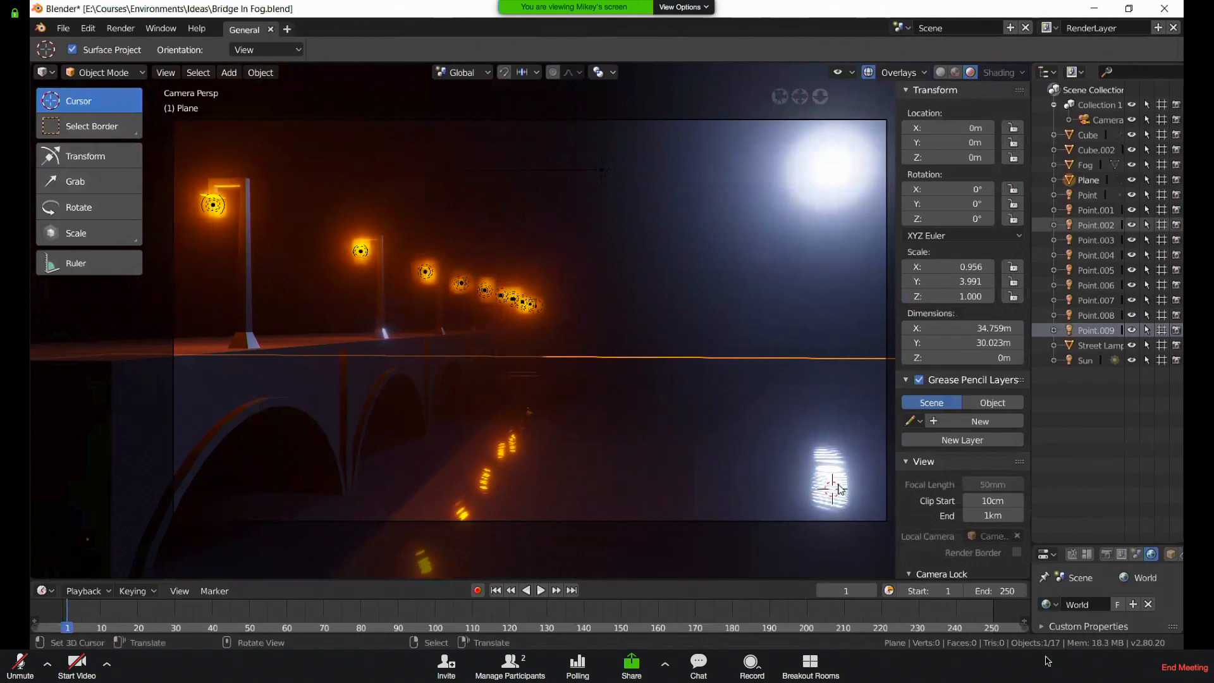
scroll(782, 456, down, 1)
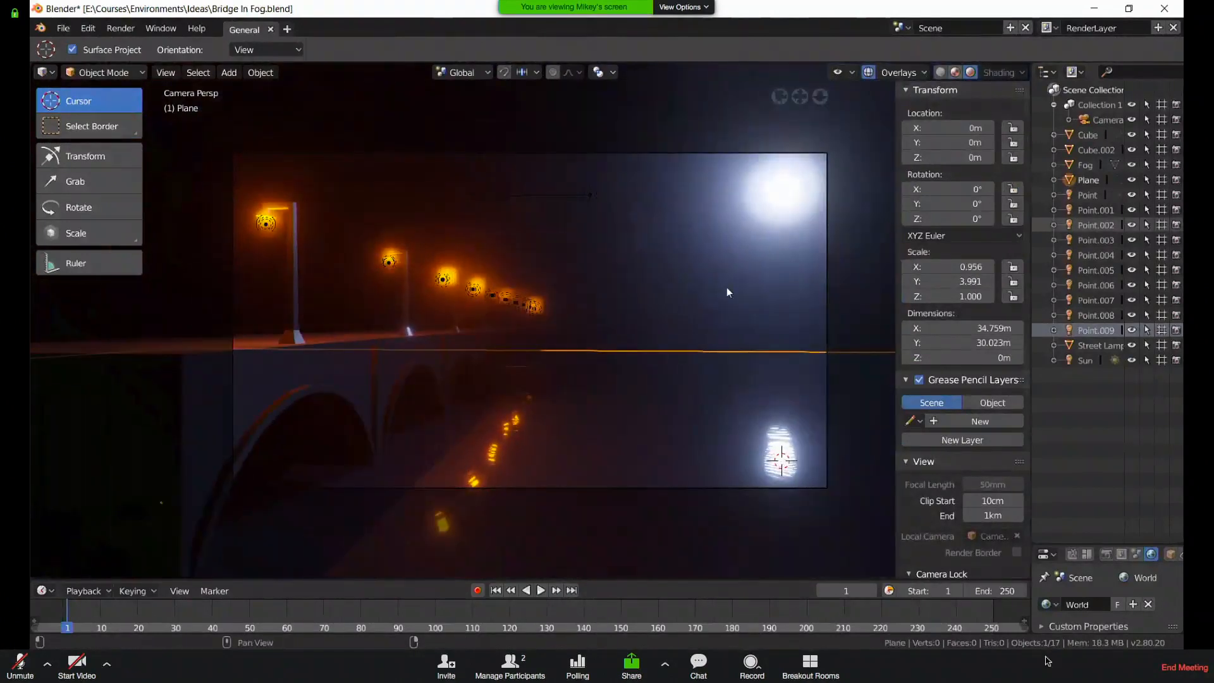
shift+middle_drag(775, 383, 640, 313)
right_click(616, 400)
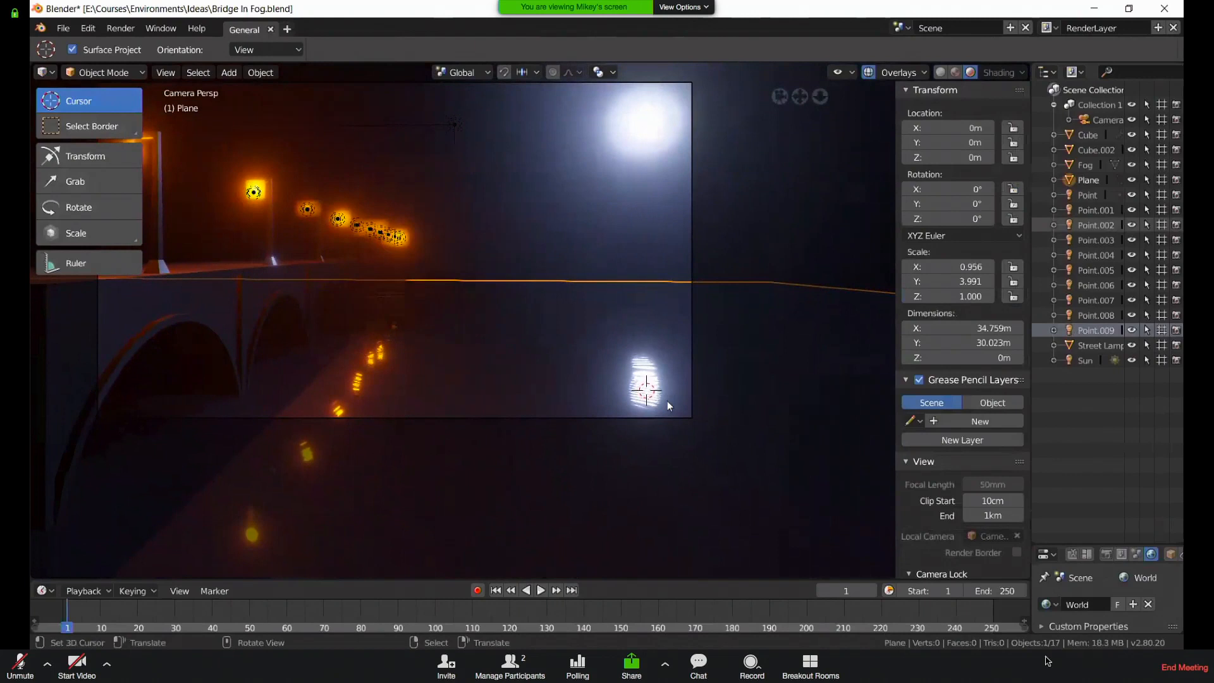
middle_drag(464, 294, 1091, 261)
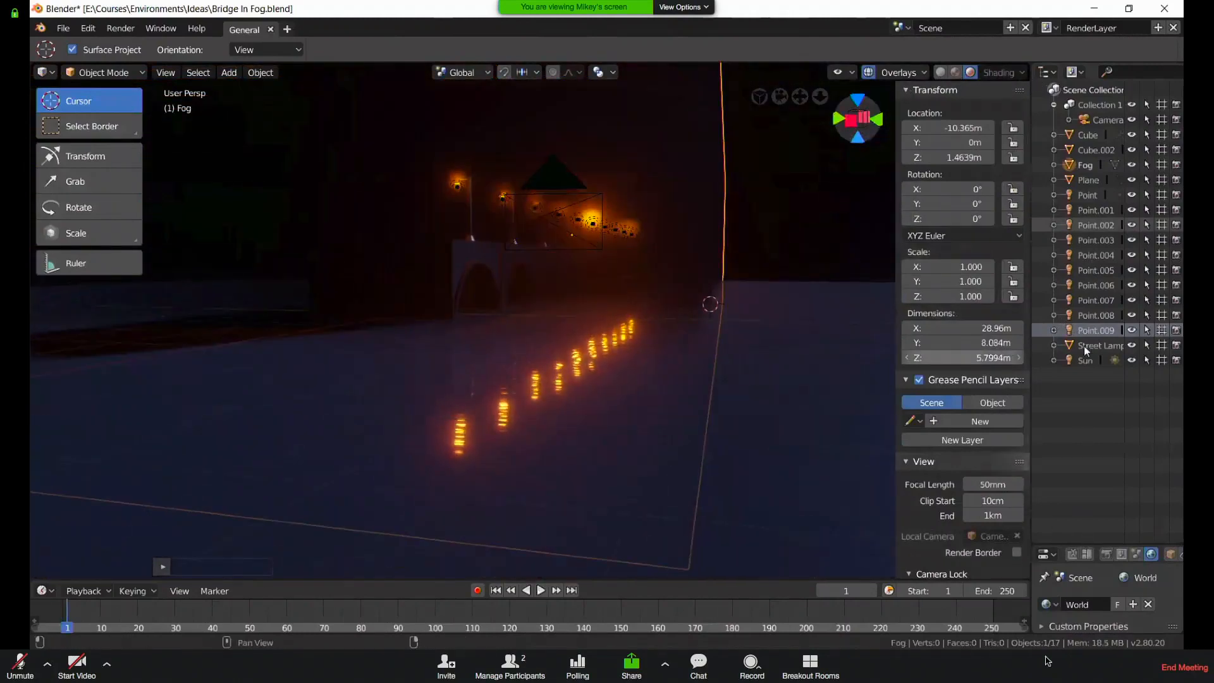
Enlarge the properties editor, set the render engine to Cycles, and view the scene through the camera
drag(1129, 545, 1136, 260)
click(1106, 270)
click(1143, 319)
click(1129, 271)
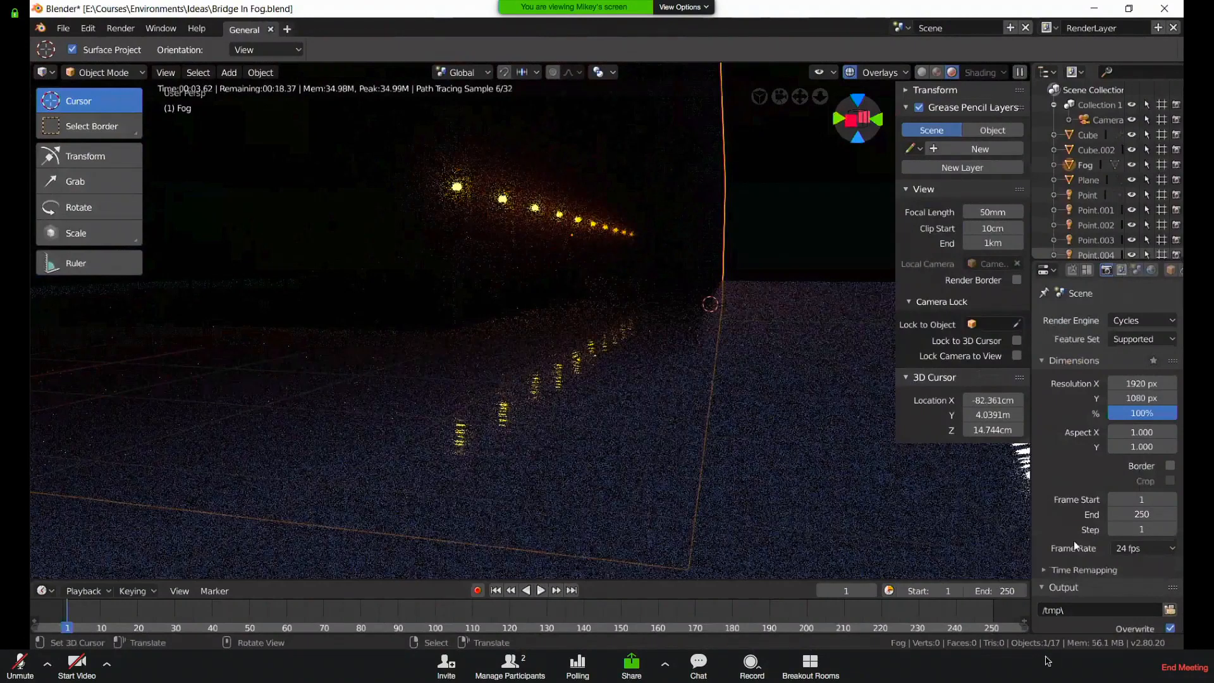
key(KP_0)
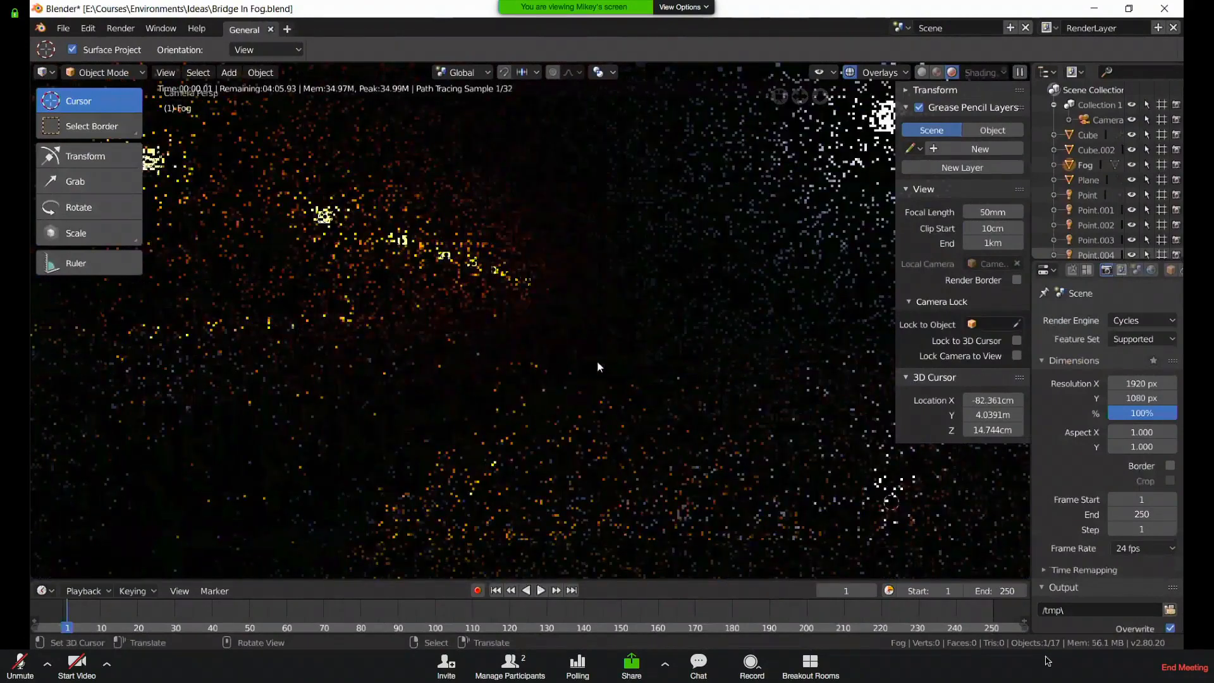
Set the Cycles render device to GPU Compute in the performance settings
scroll(1064, 537, down, 10)
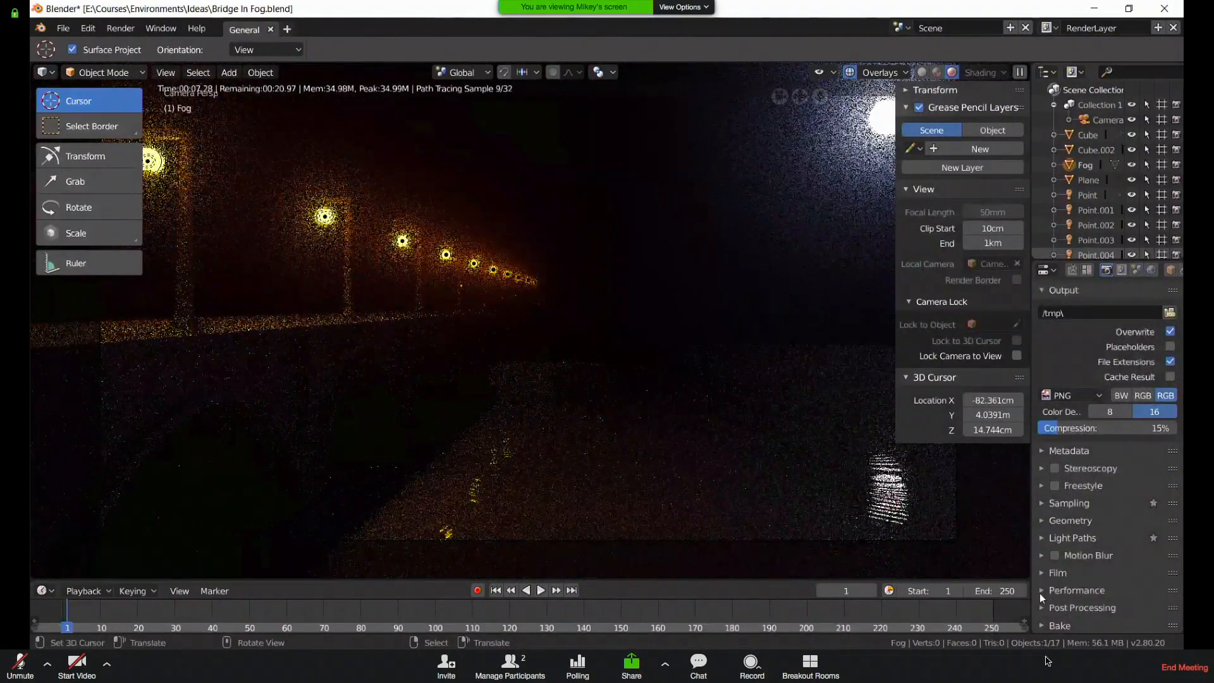
click(1117, 592)
scroll(1126, 484, down, 4)
click(1132, 517)
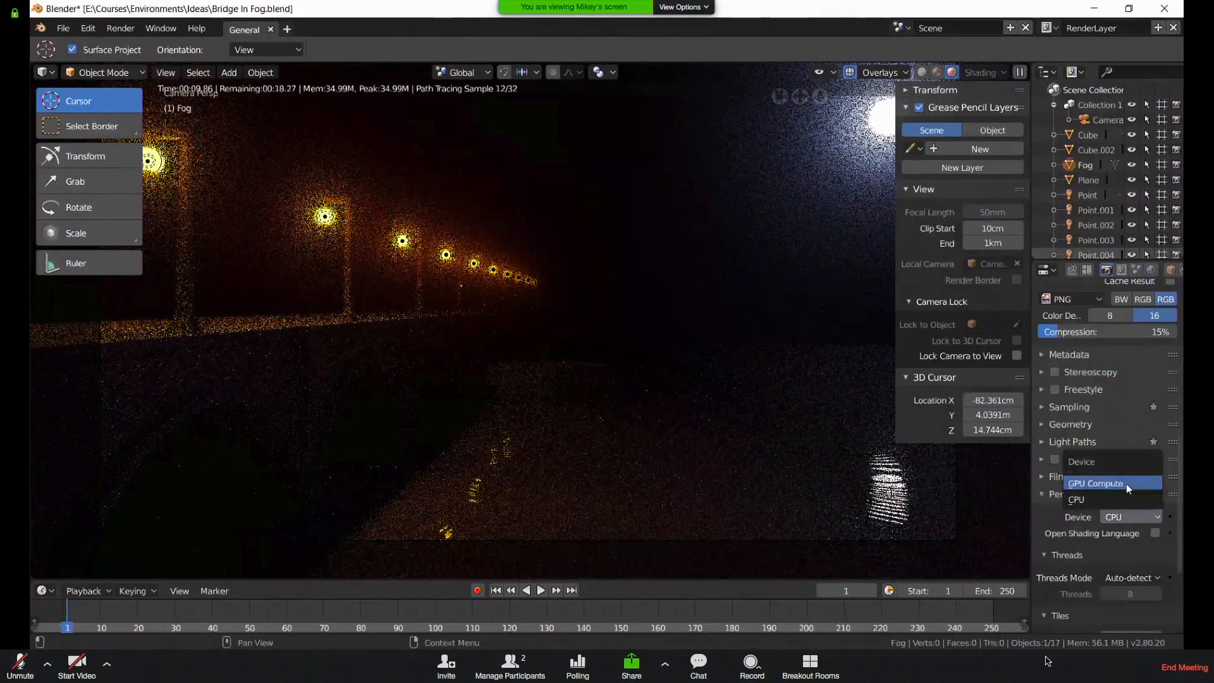
click(1126, 484)
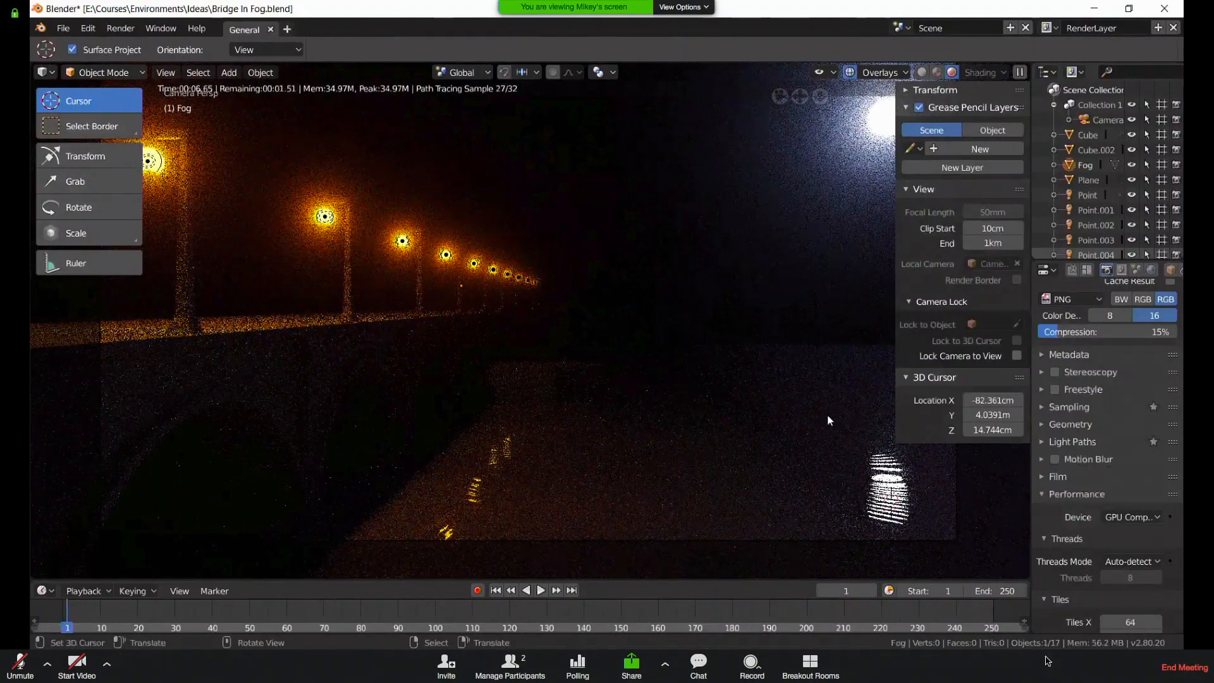
Switch the scene's render engine back to Eevee
scroll(1118, 366, up, 7)
scroll(1113, 335, up, 6)
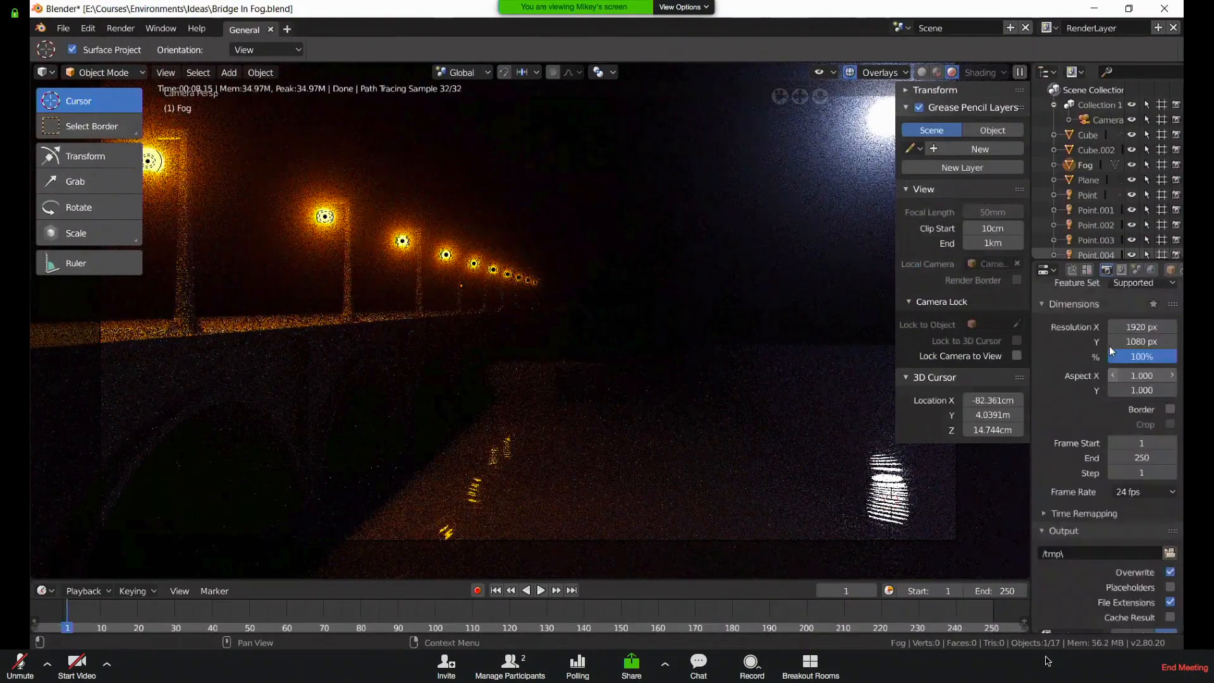
click(1139, 320)
click(1126, 295)
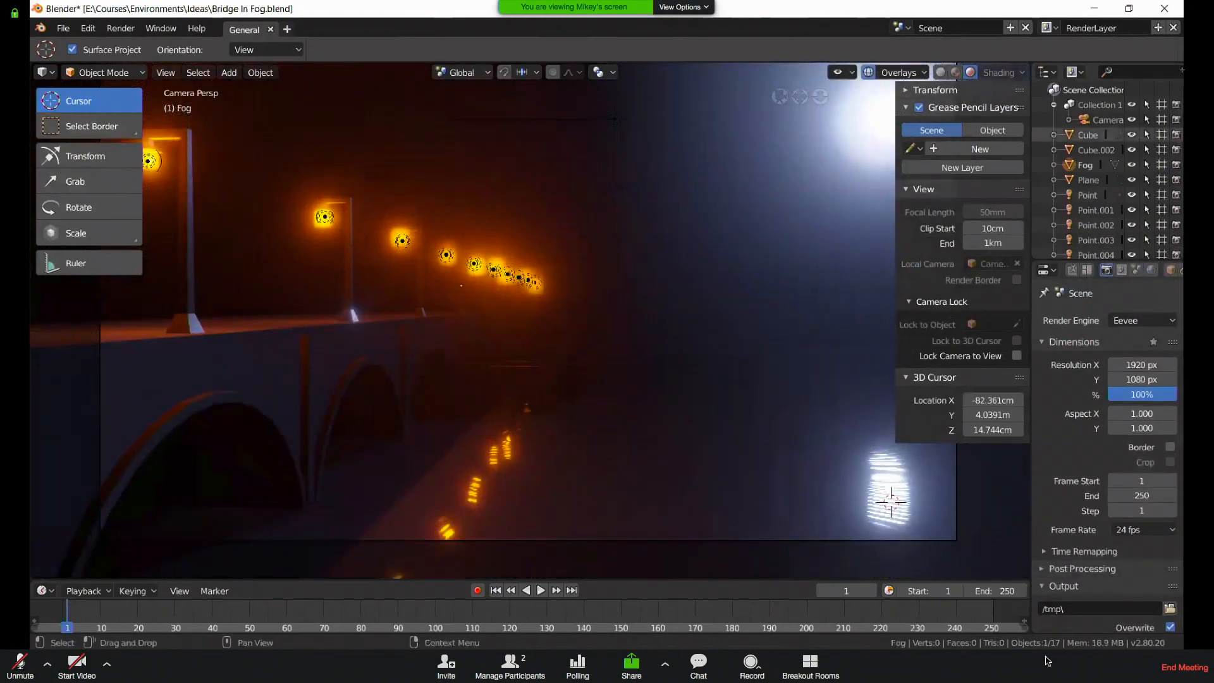
Restore the Blender window to a smaller size and bring up the Twitch stream chat beside it
click(1129, 9)
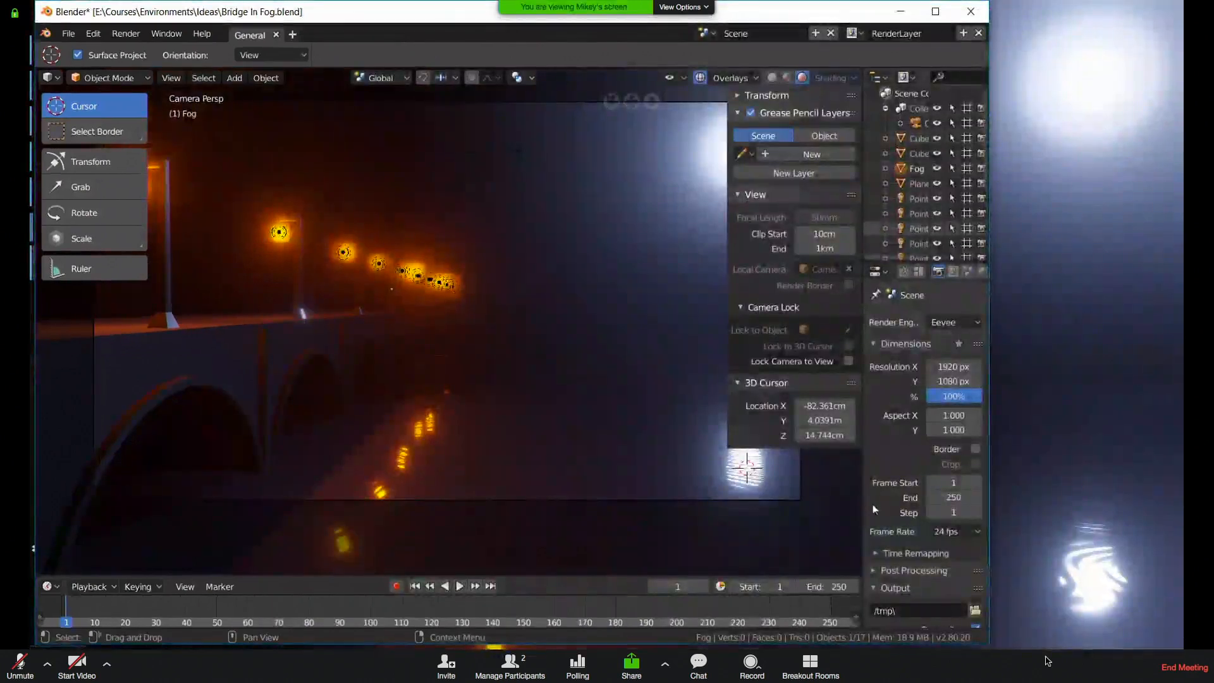
key(alt+Tab)
key(alt+Tab)
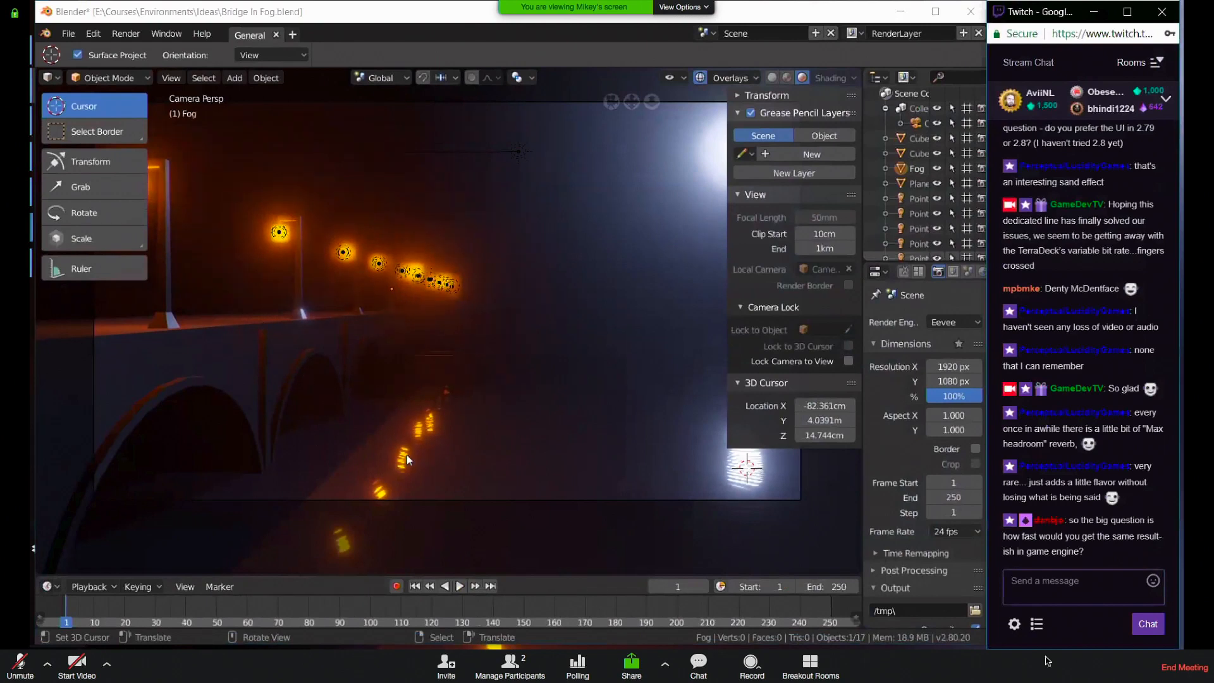
Select the Cube.002 object beside the bridge and examine the foggy scene across the whole camera frame
click(443, 373)
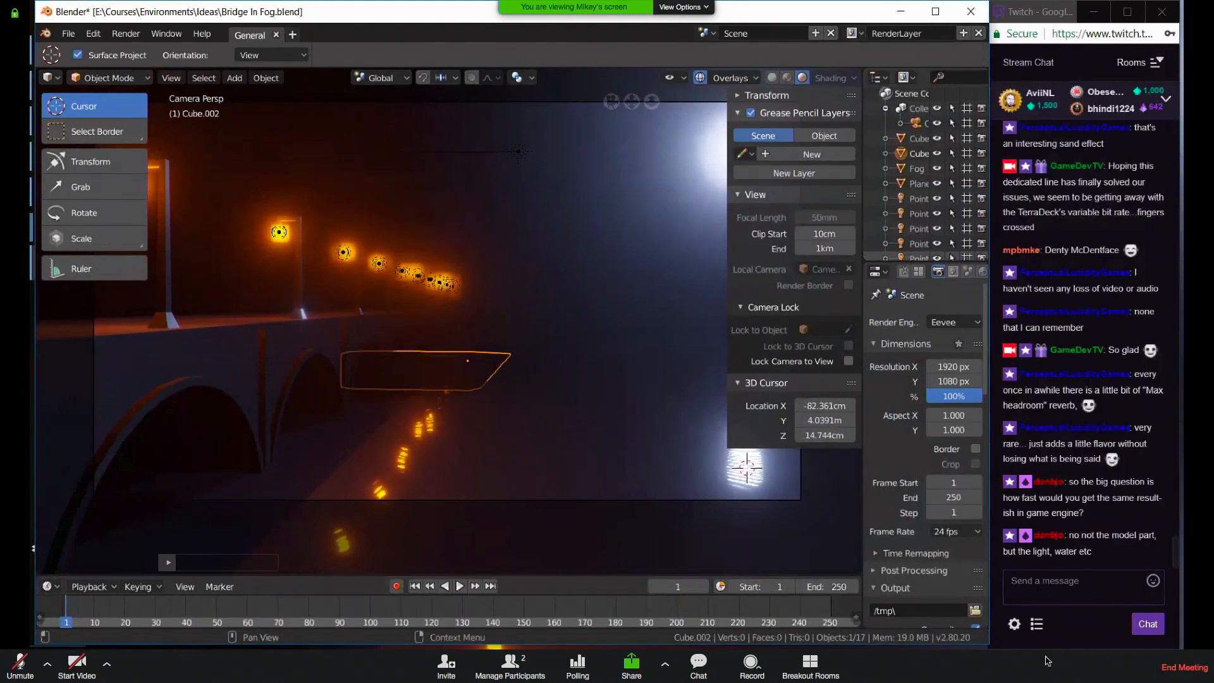
click(1050, 585)
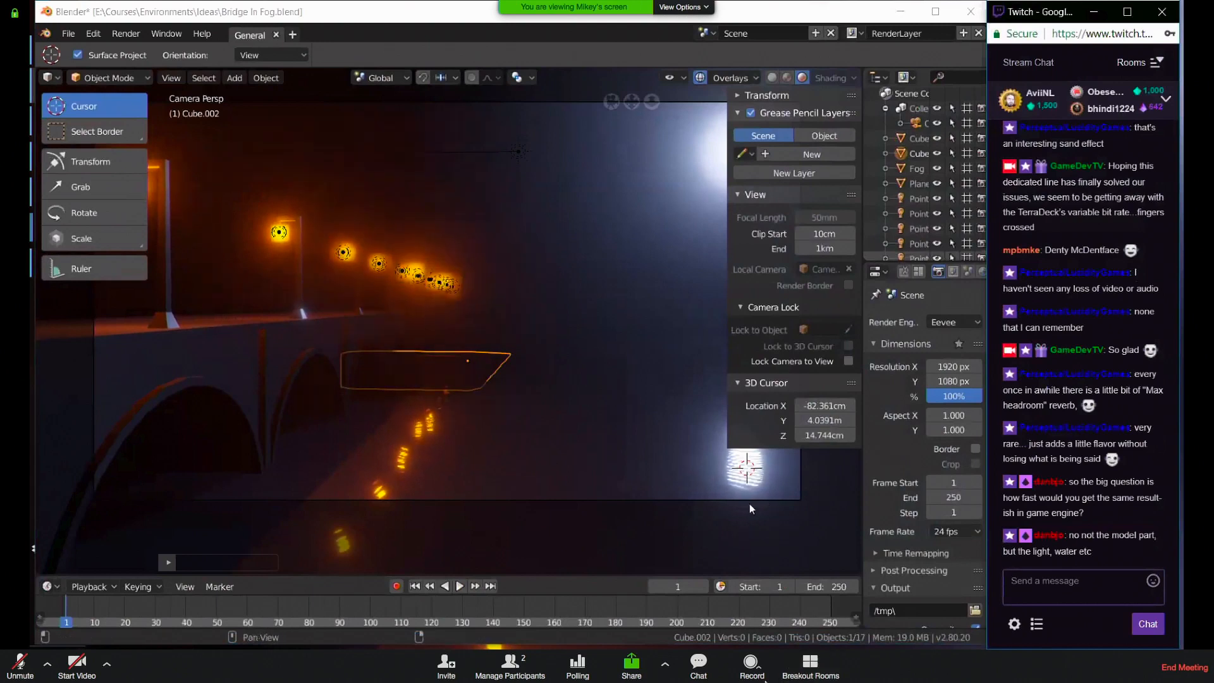
scroll(544, 386, down, 3)
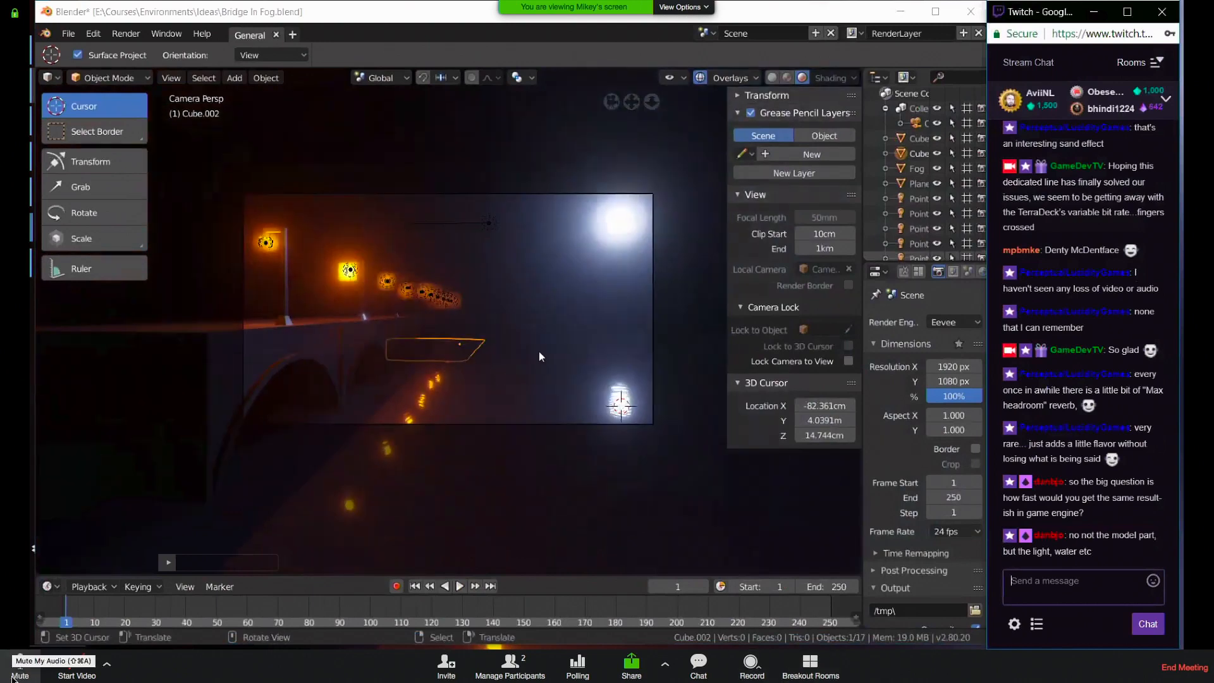
scroll(466, 377, up, 2)
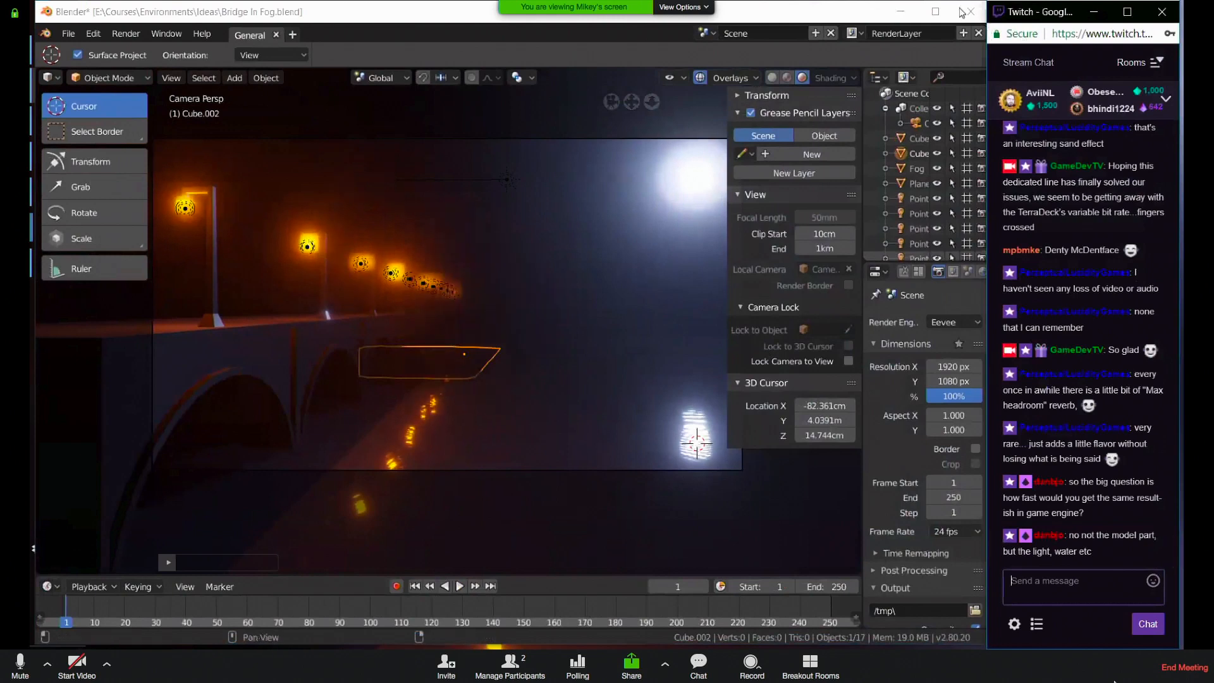
mouse_move(840, 12)
mouse_down()
mouse_move(787, 150)
mouse_move(854, 6)
mouse_up()
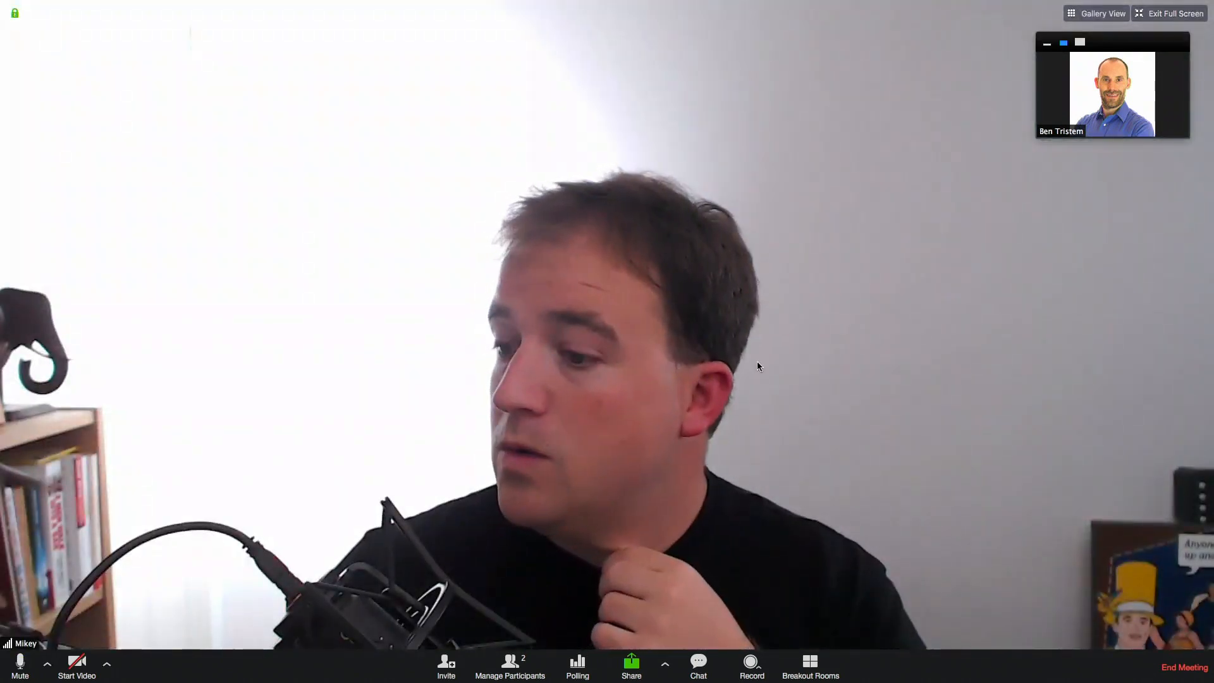
Lower the display brightness and take the Zoom meeting out of full screen
key(XF86MonBrightnessDown)
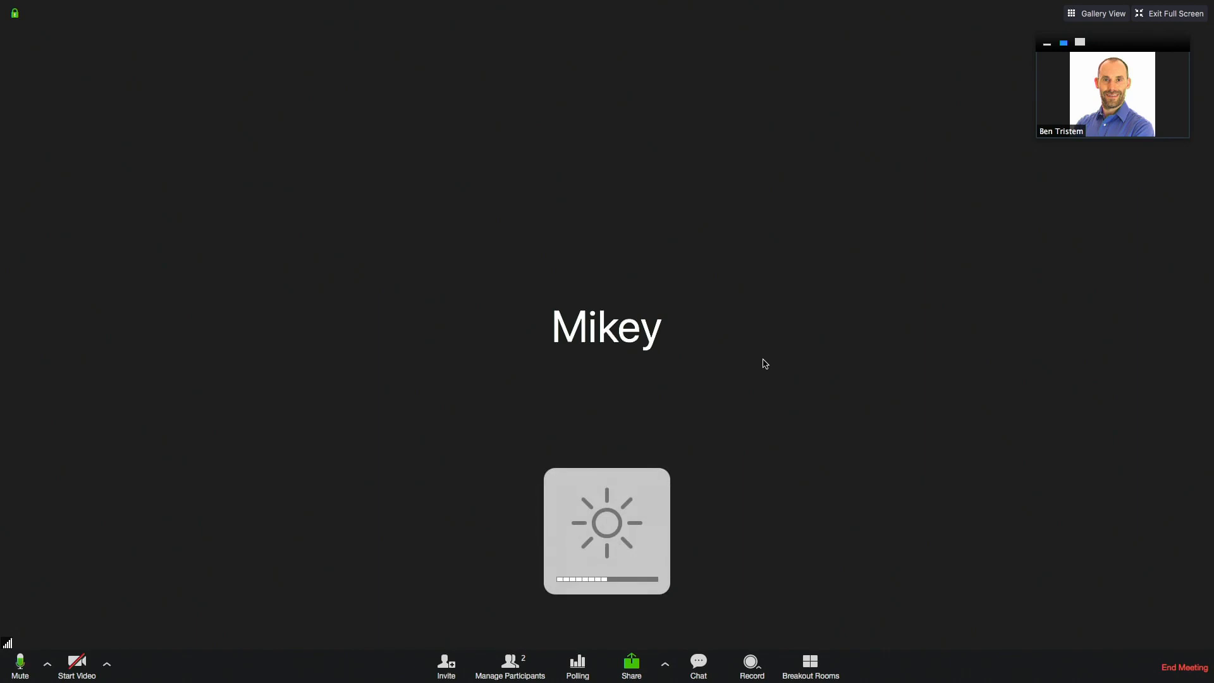
key(XF86MonBrightnessDown)
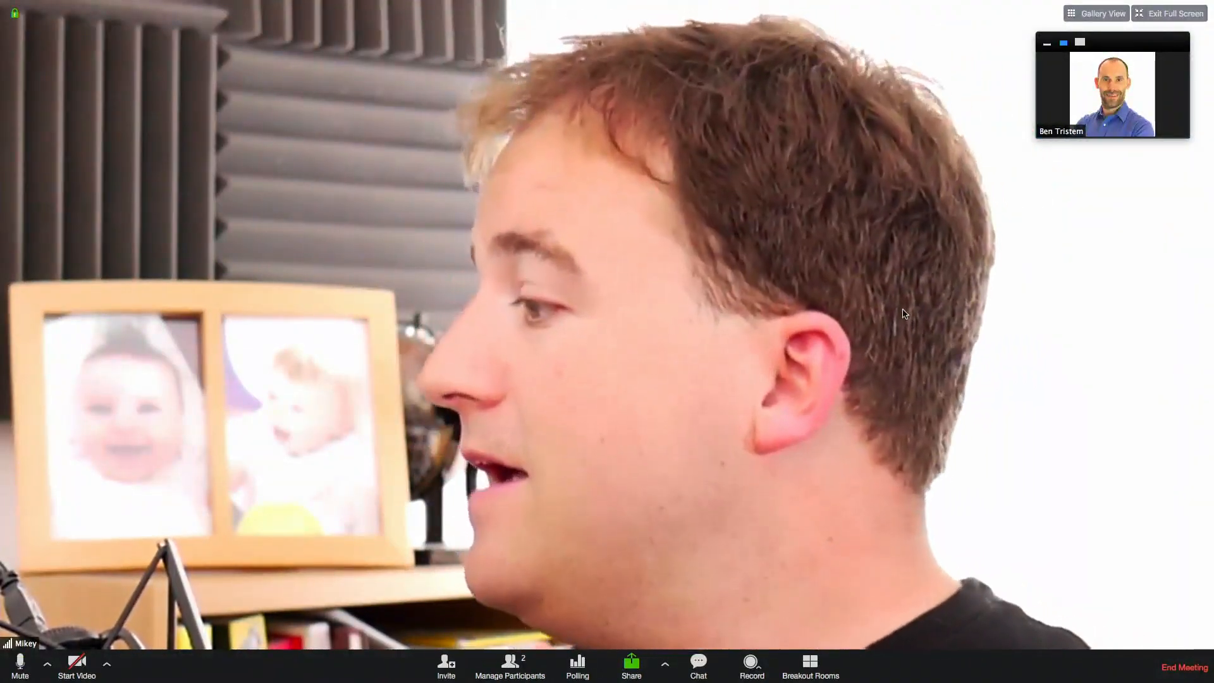
key(XF86MonBrightnessDown)
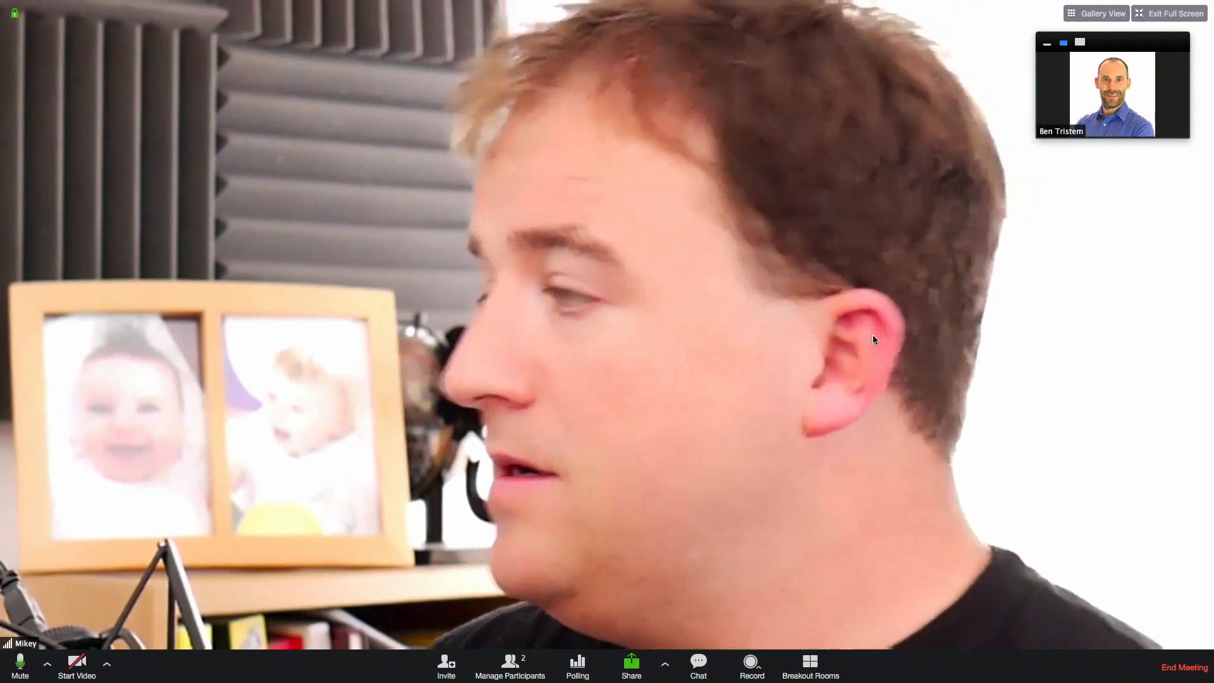
key(Escape)
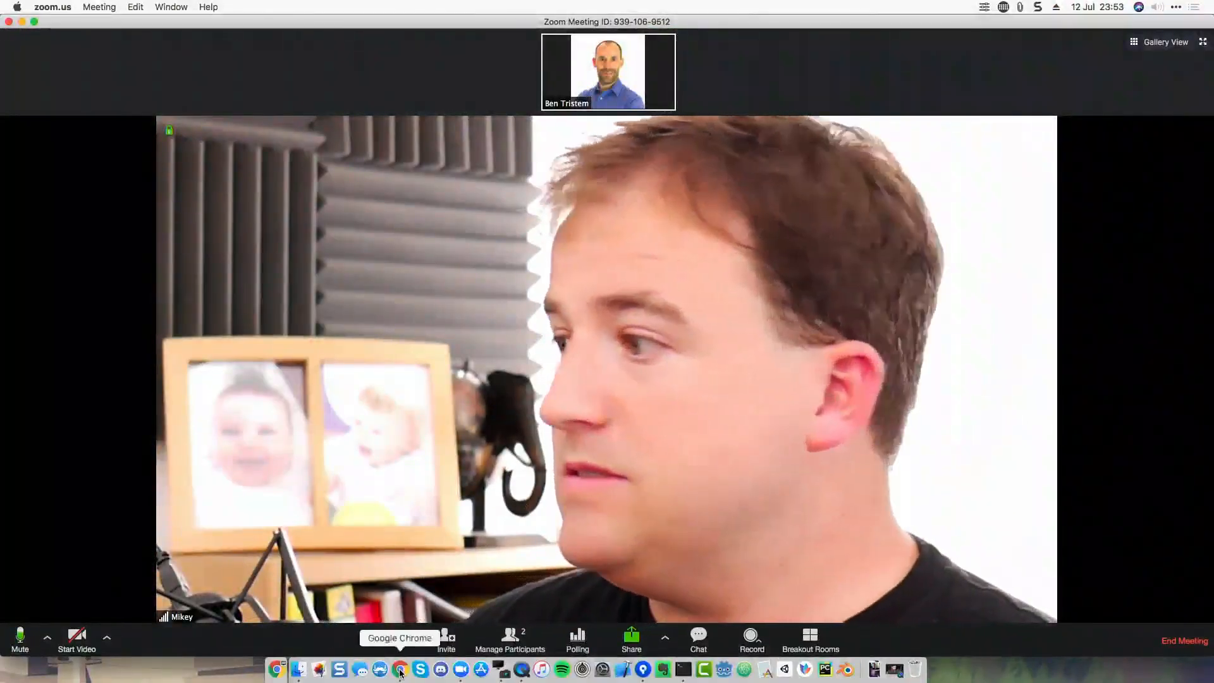
Switch to Google Chrome, load twitch.tv/gamedevtv, and open the channel's events page
click(400, 669)
text(twitch.tv/gamedevtv)
key(Return)
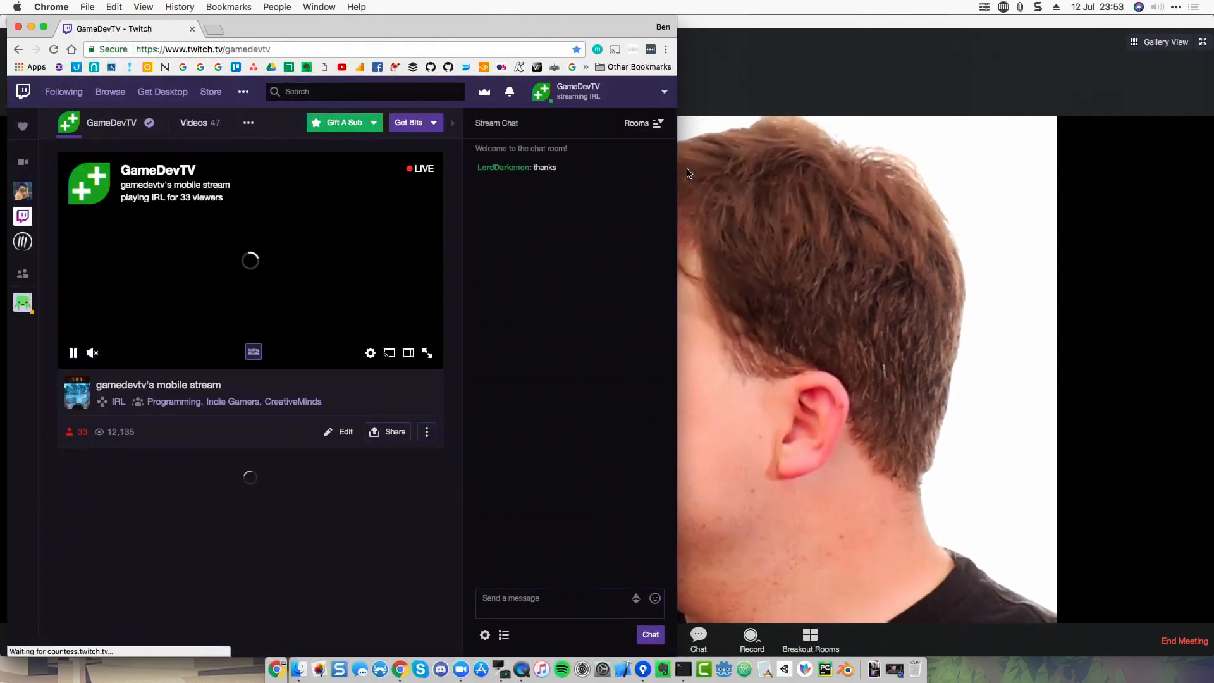
click(248, 122)
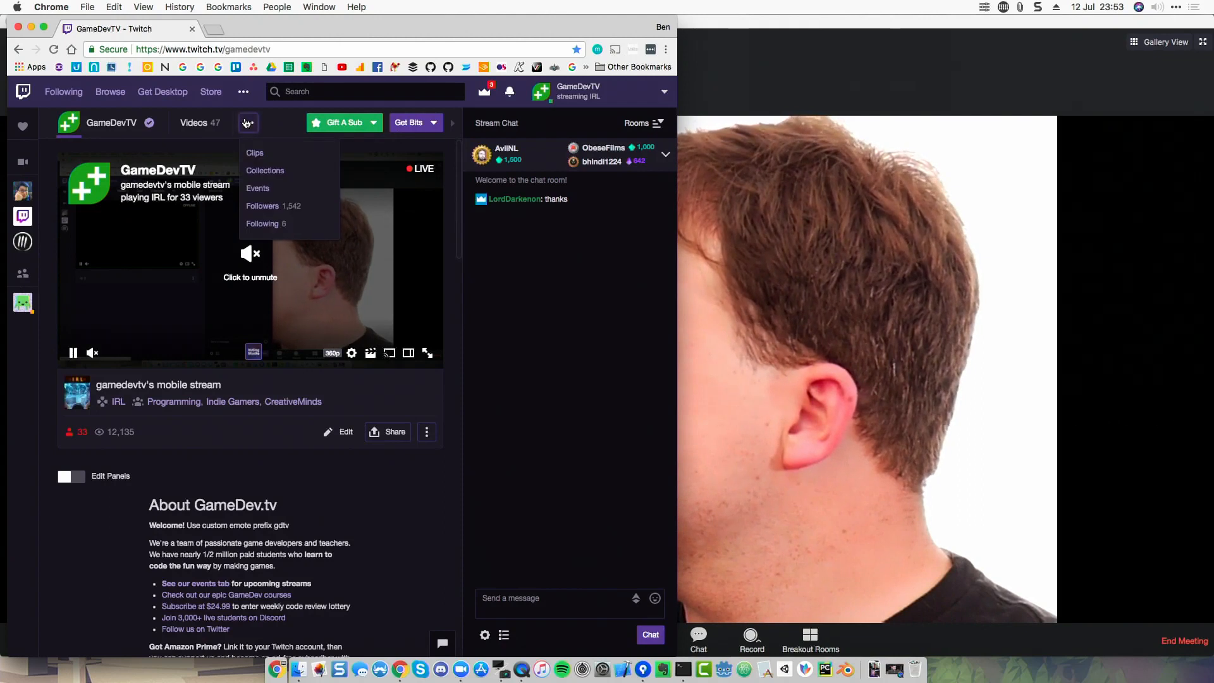
click(258, 188)
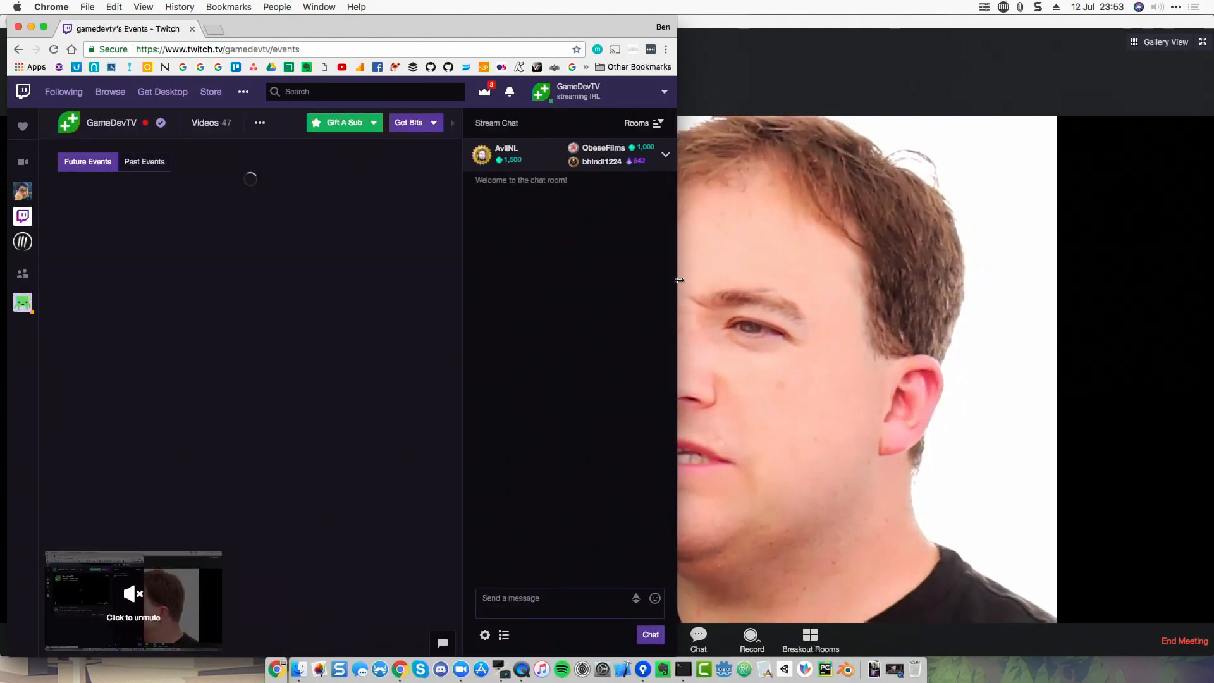
Widen the browser window and look through the channel's future events around Episode 1 - Shaping The Series
drag(907, 274, 1030, 274)
scroll(353, 390, down, 5)
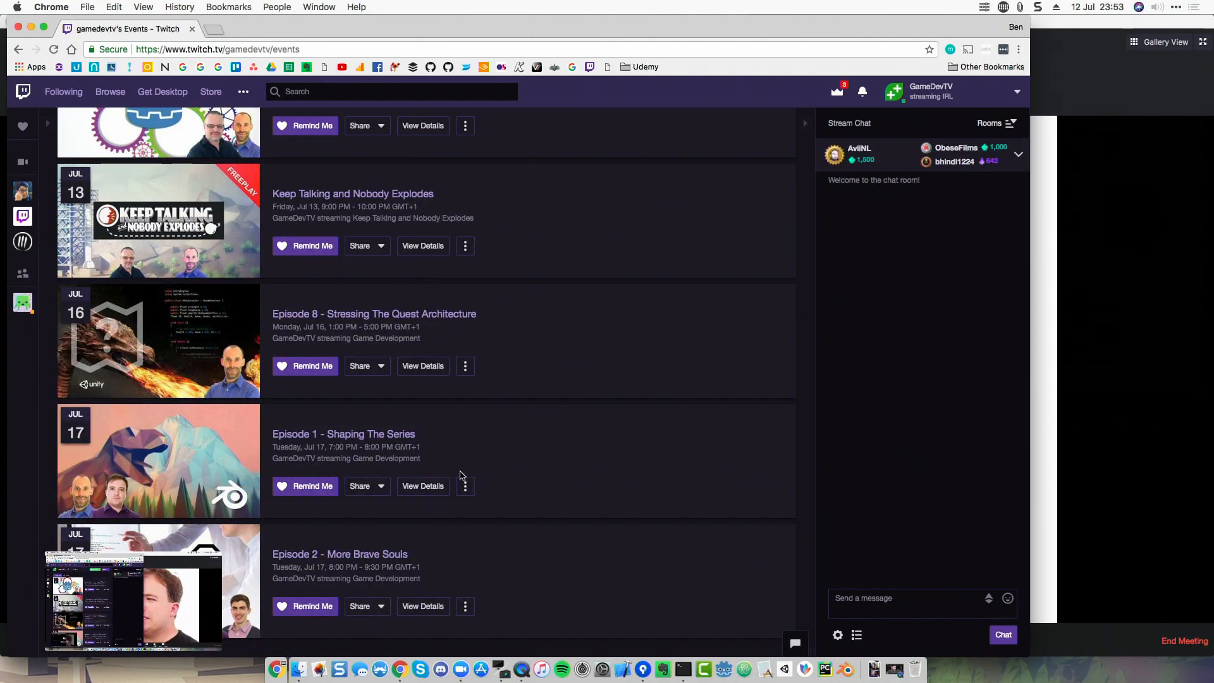
drag(465, 469, 310, 413)
click(310, 413)
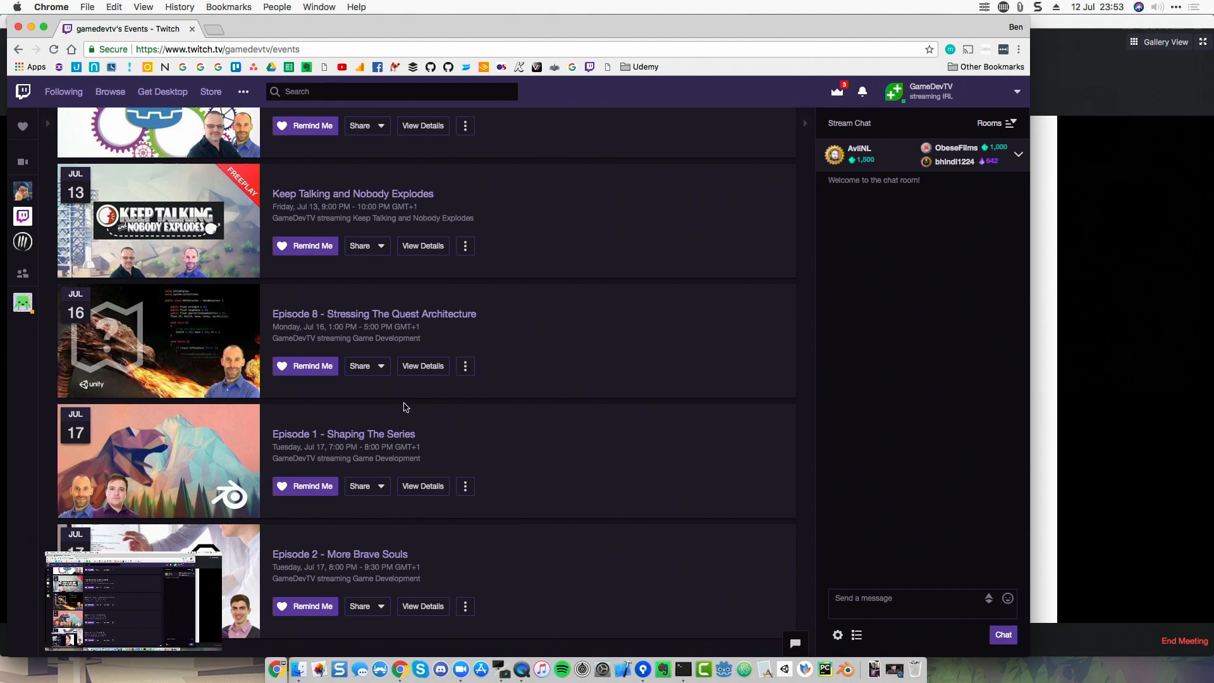
drag(2, 402, 158, 384)
click(41, 415)
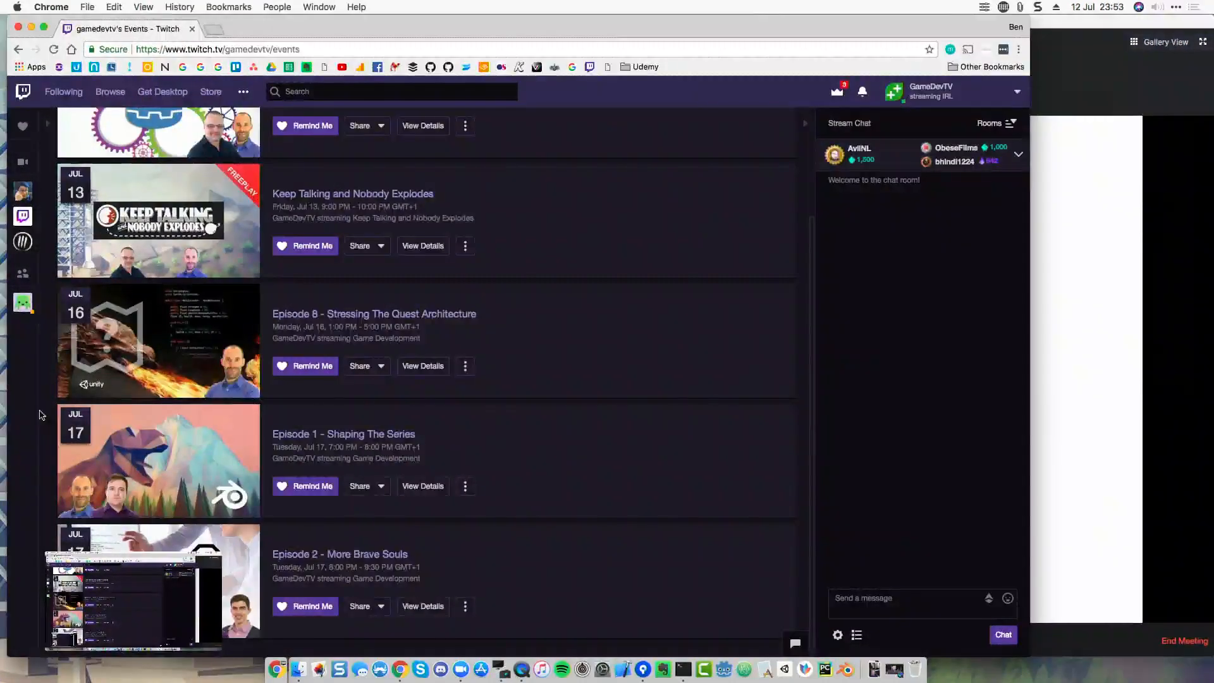
Minimize the browser and snap the Zoom meeting window to fill the screen
click(30, 27)
mouse_move(724, 40)
drag(712, 22, 540, 0)
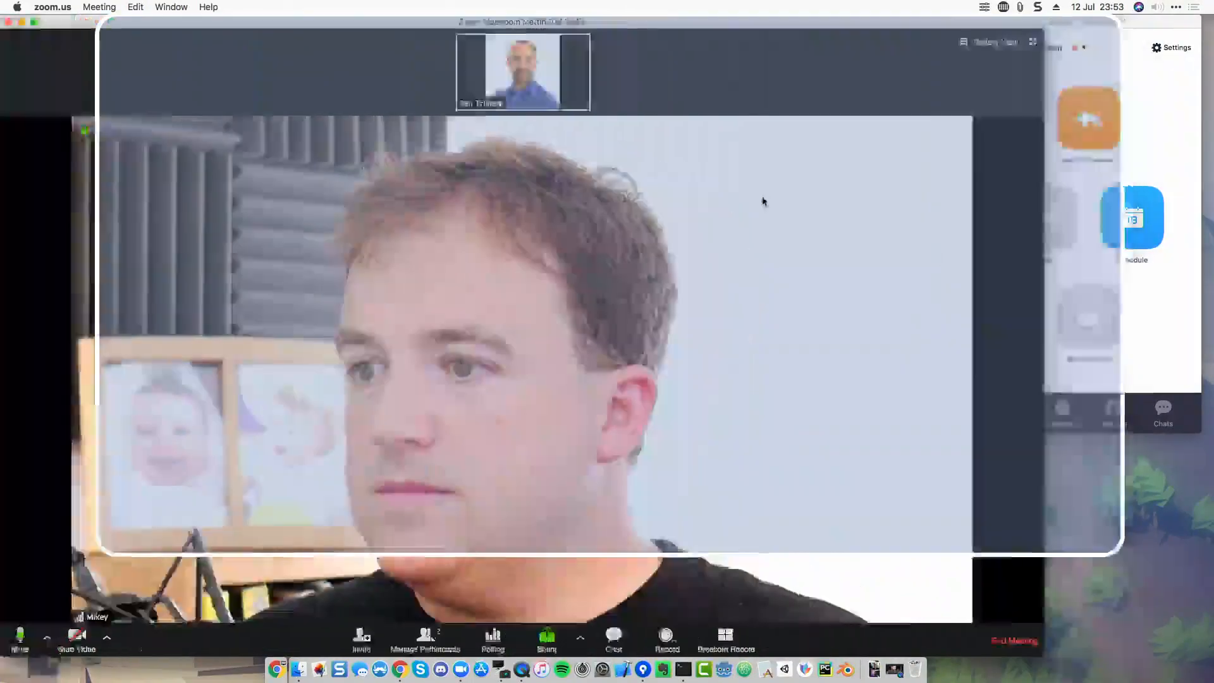